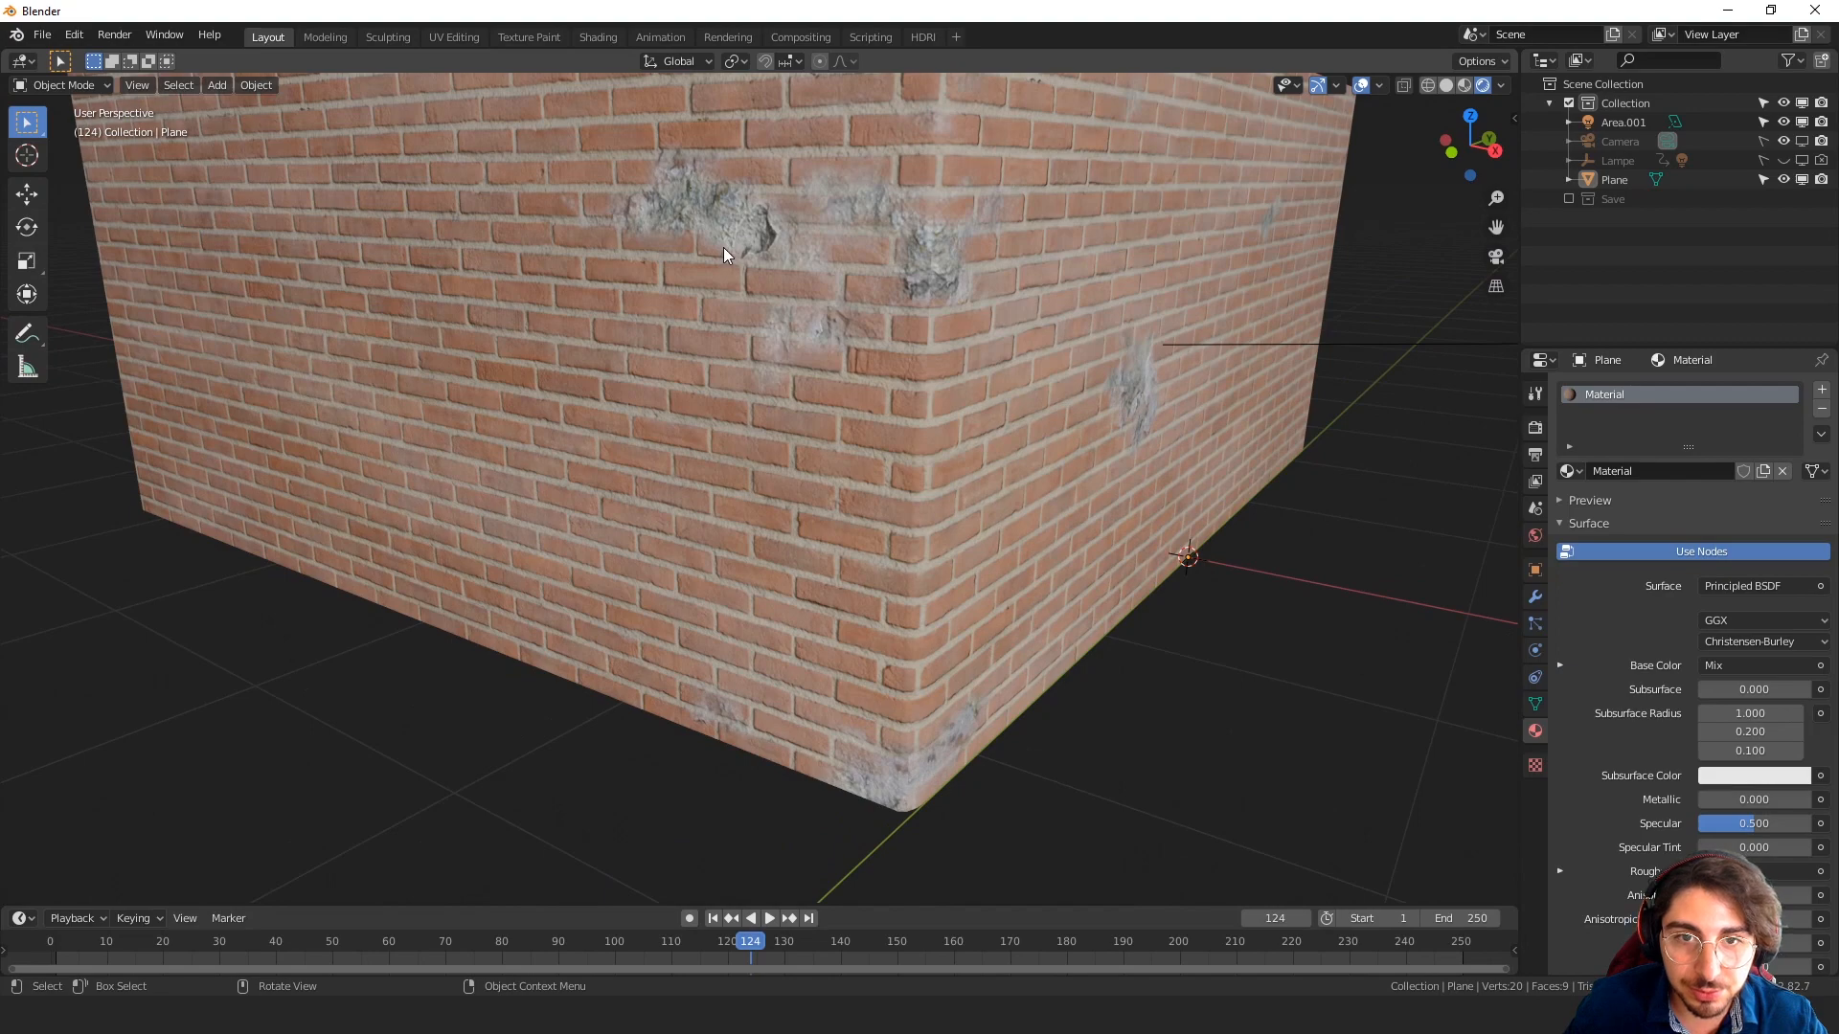
{"action": "middle_click_drag", "start_coordinate": [722, 247], "coordinate": [1055, 285]}
{"action": "middle_click_drag", "start_coordinate": [1186, 389], "coordinate": [980, 387]}
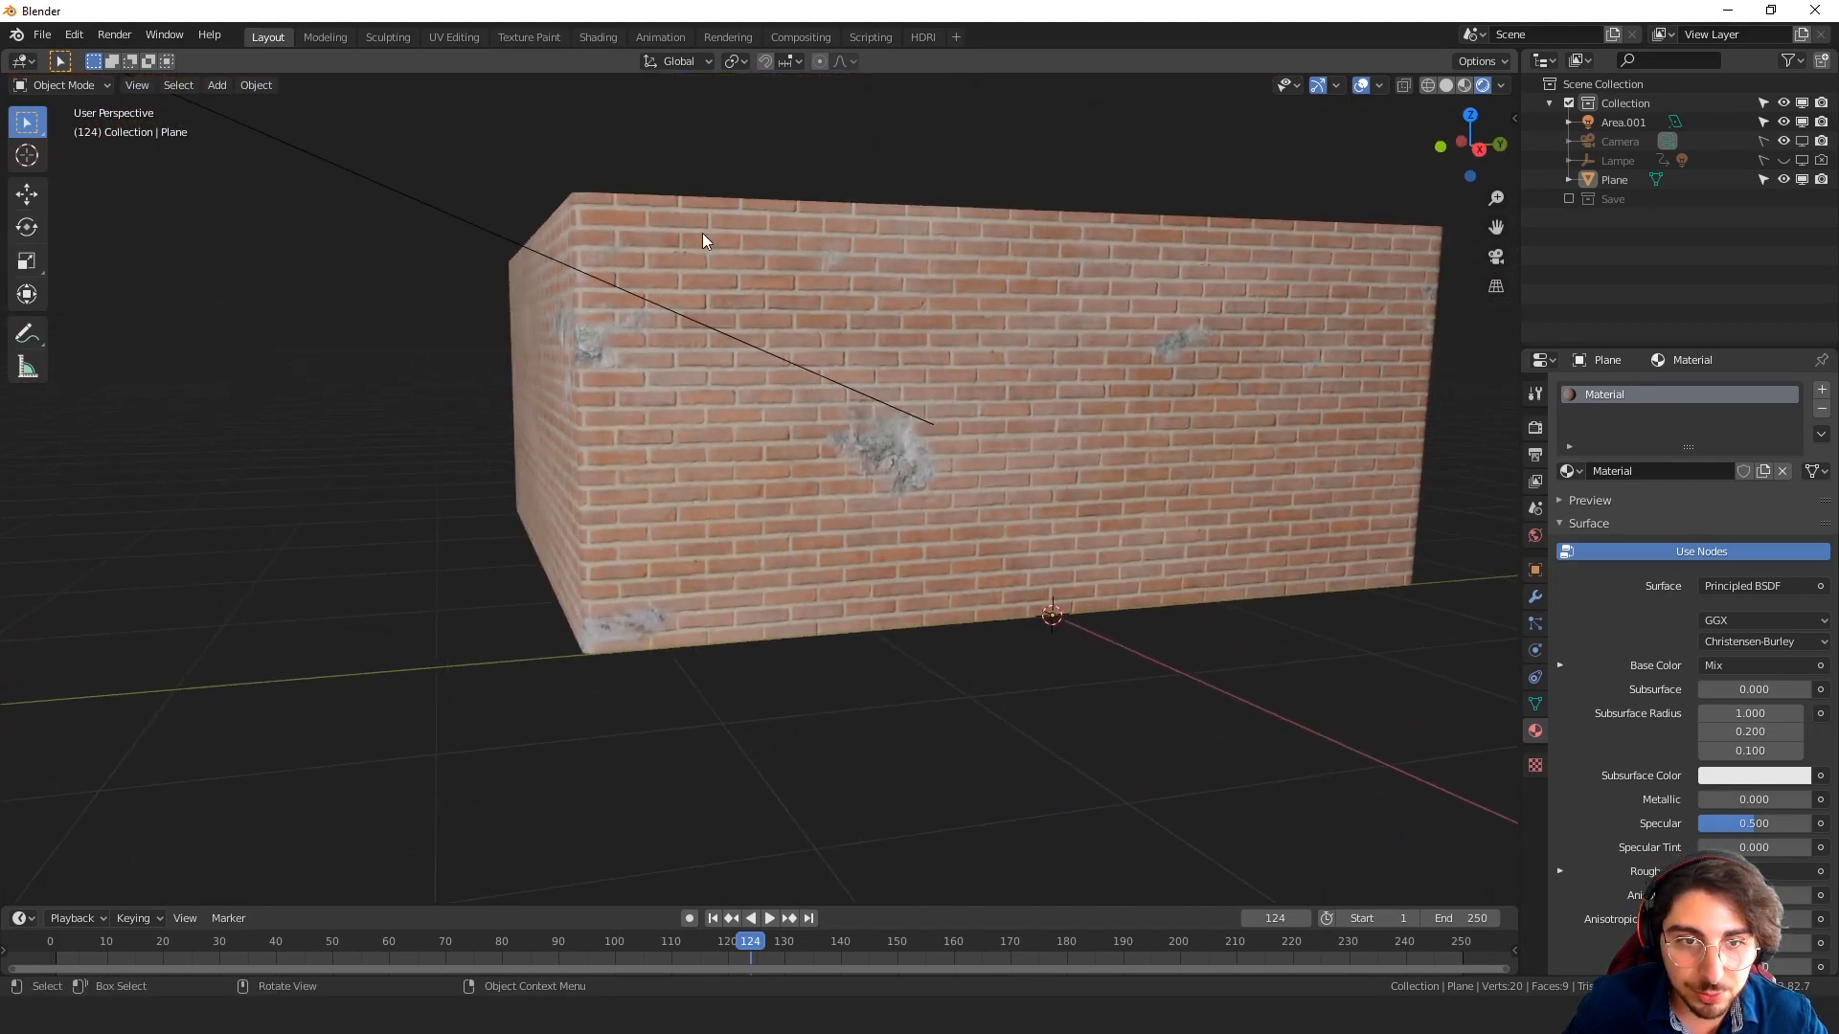
{"action": "middle_click_drag", "start_coordinate": [703, 233], "coordinate": [1157, 507]}
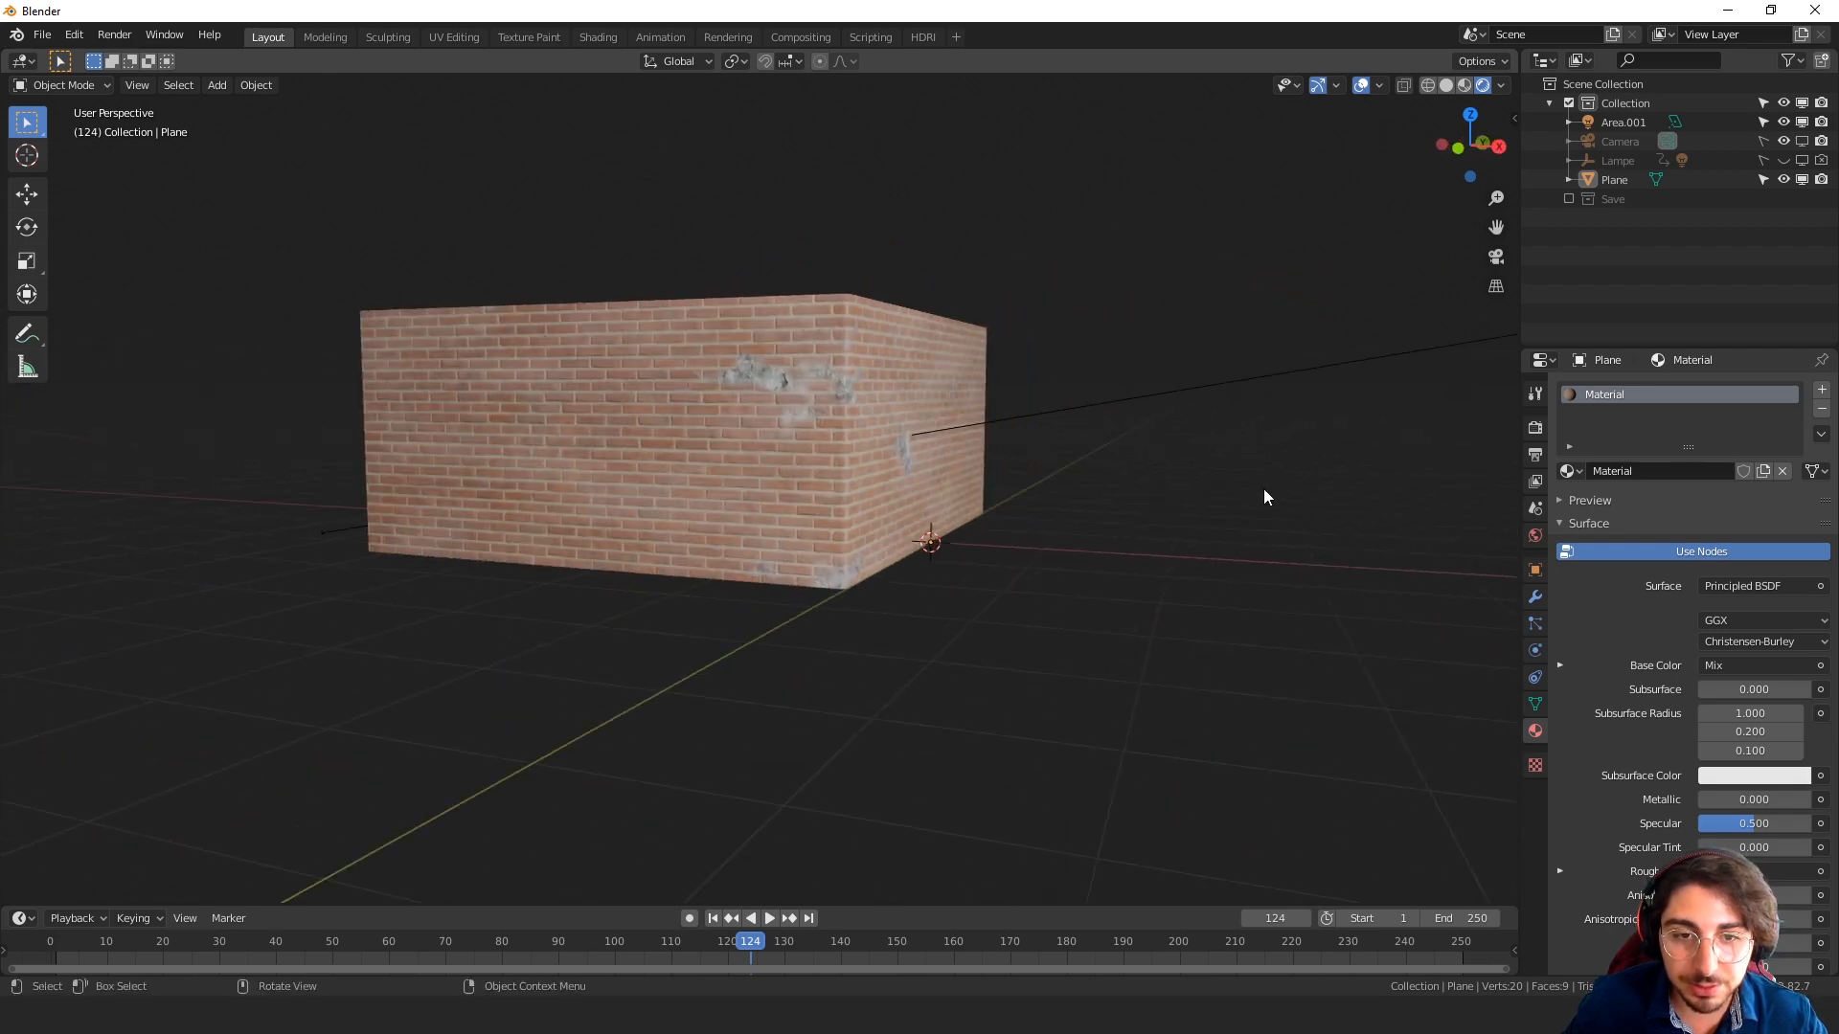
{"action": "middle_click_drag", "start_coordinate": [1264, 491], "coordinate": [806, 672]}
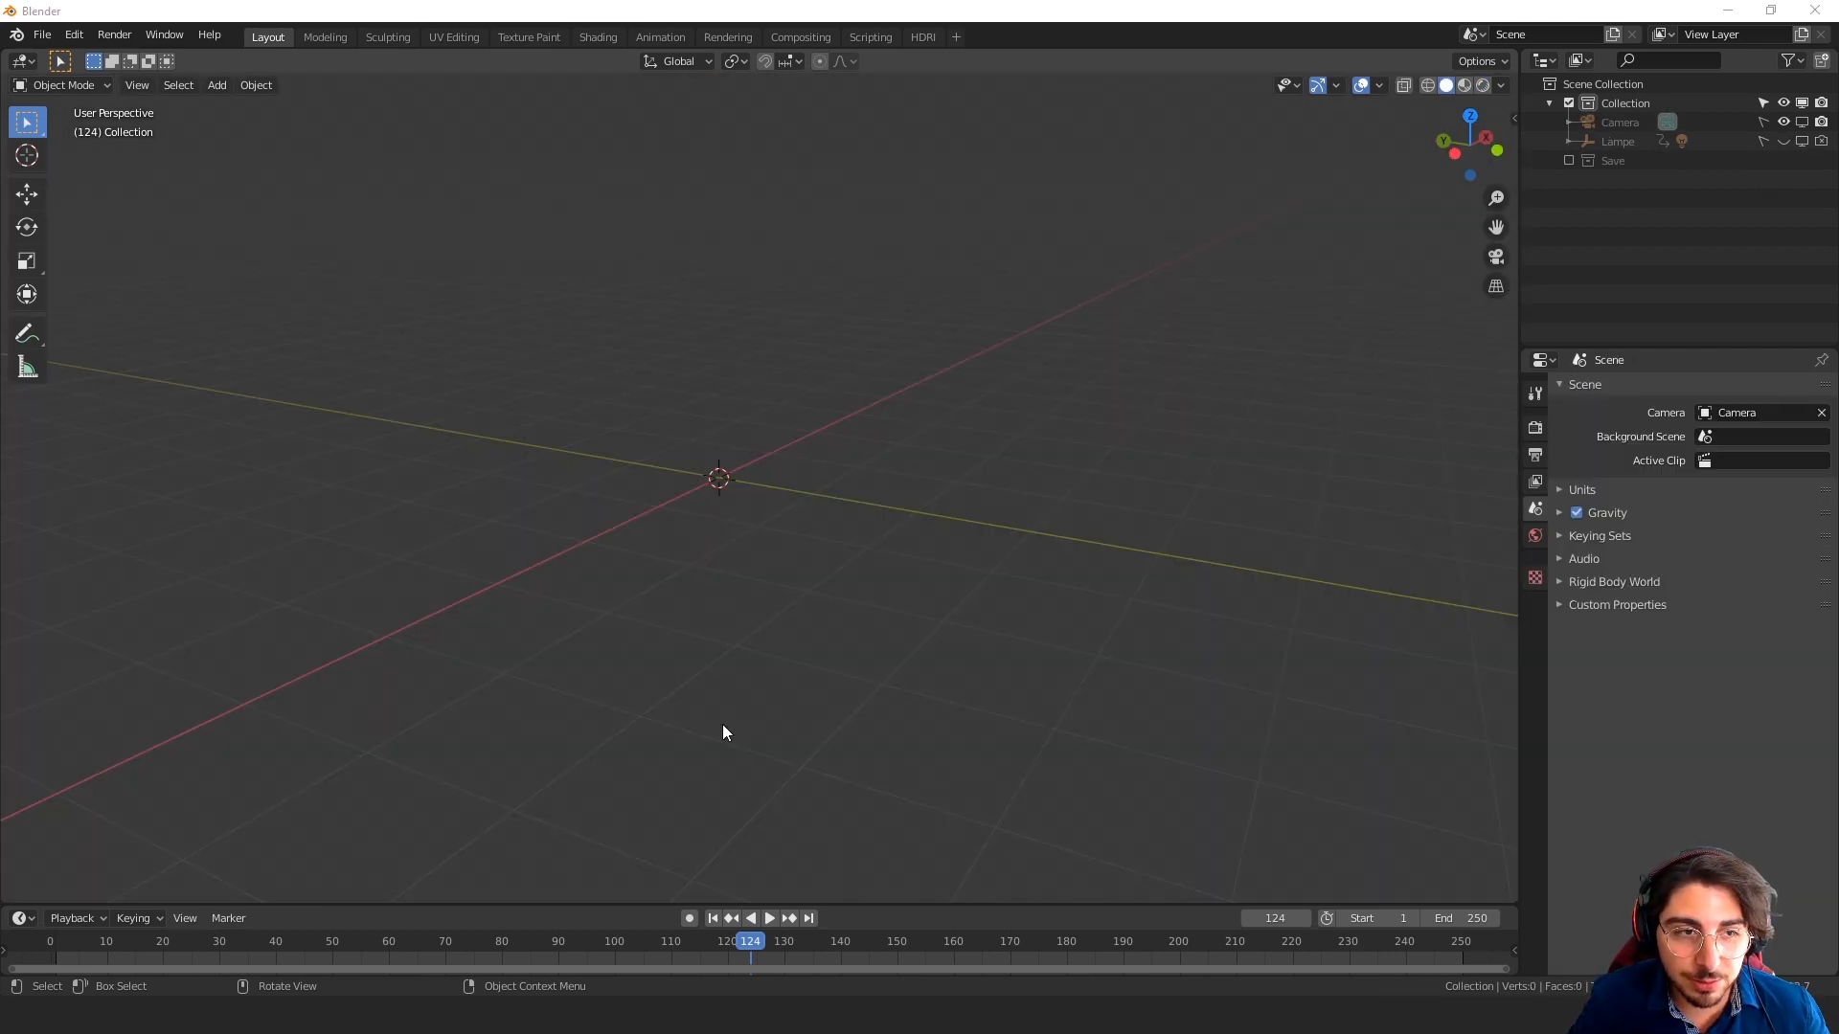
Search the add-ons in the preferences for "NODE" to check that Node Wrangler is enabled
{"action": "middle_click_drag", "start_coordinate": [306, 316], "coordinate": [251, 237]}
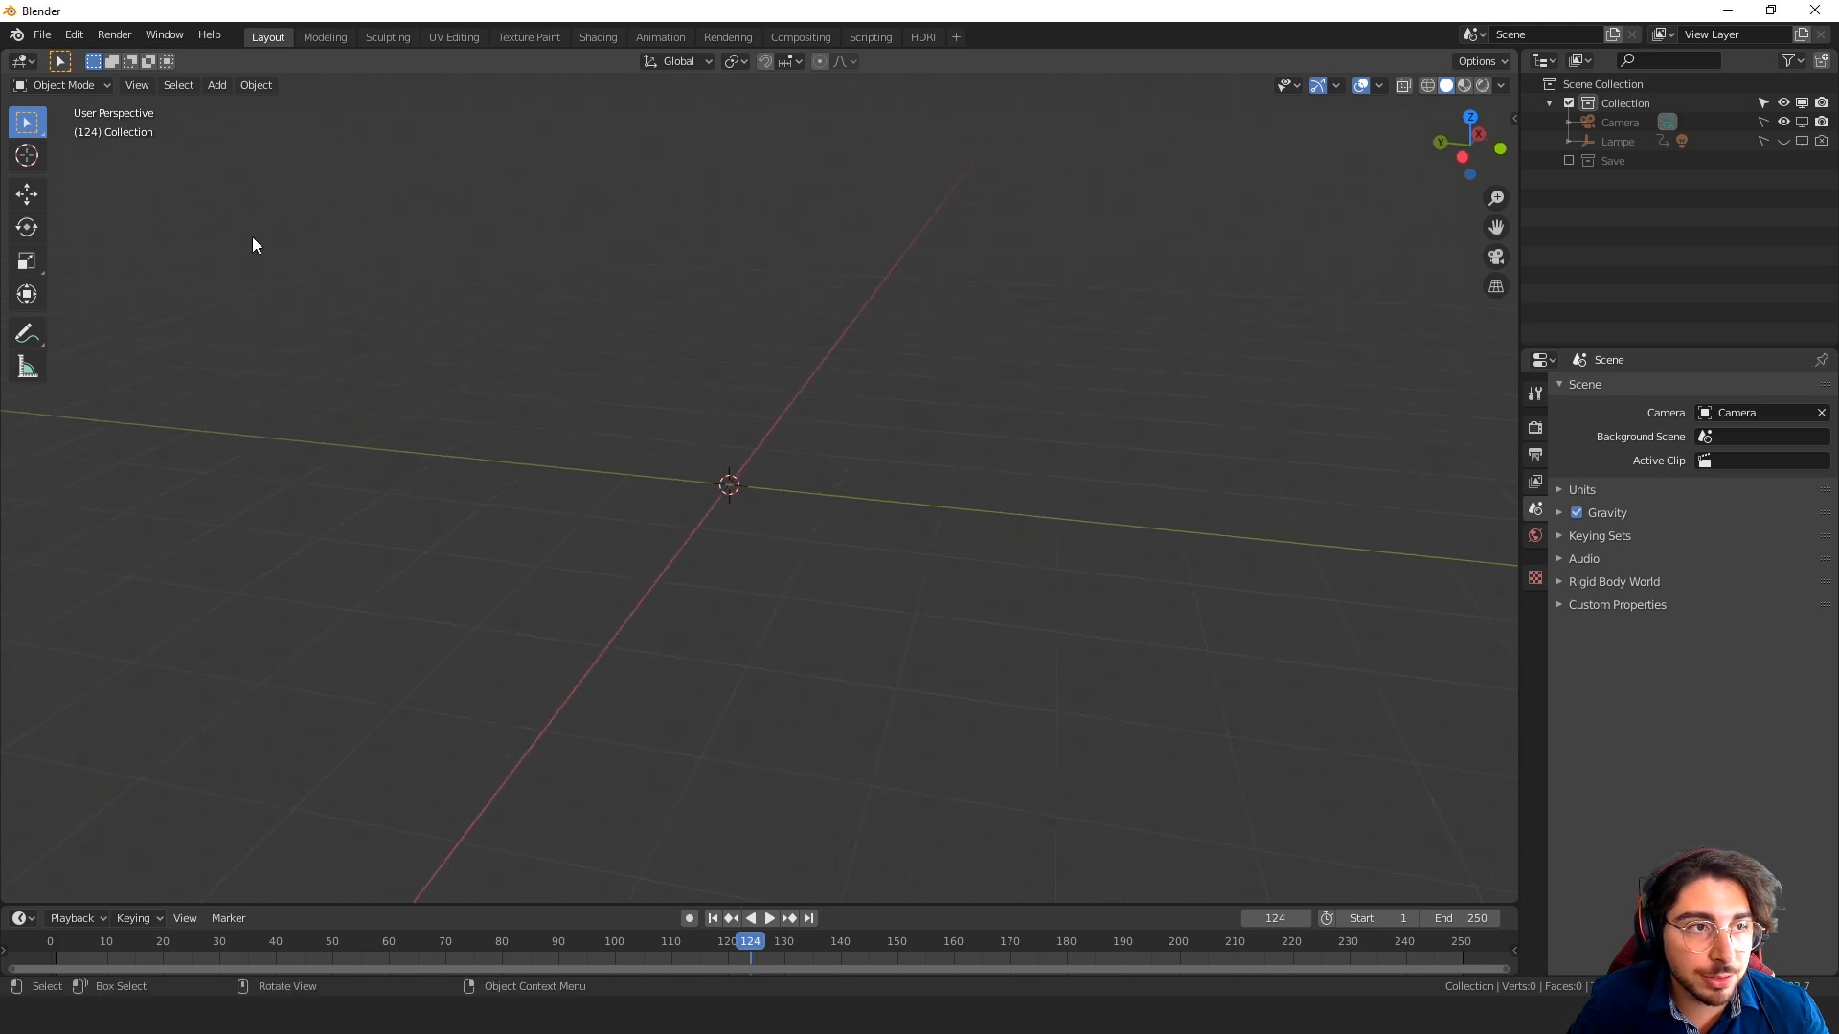
{"action": "left_click", "coordinate": [69, 36]}
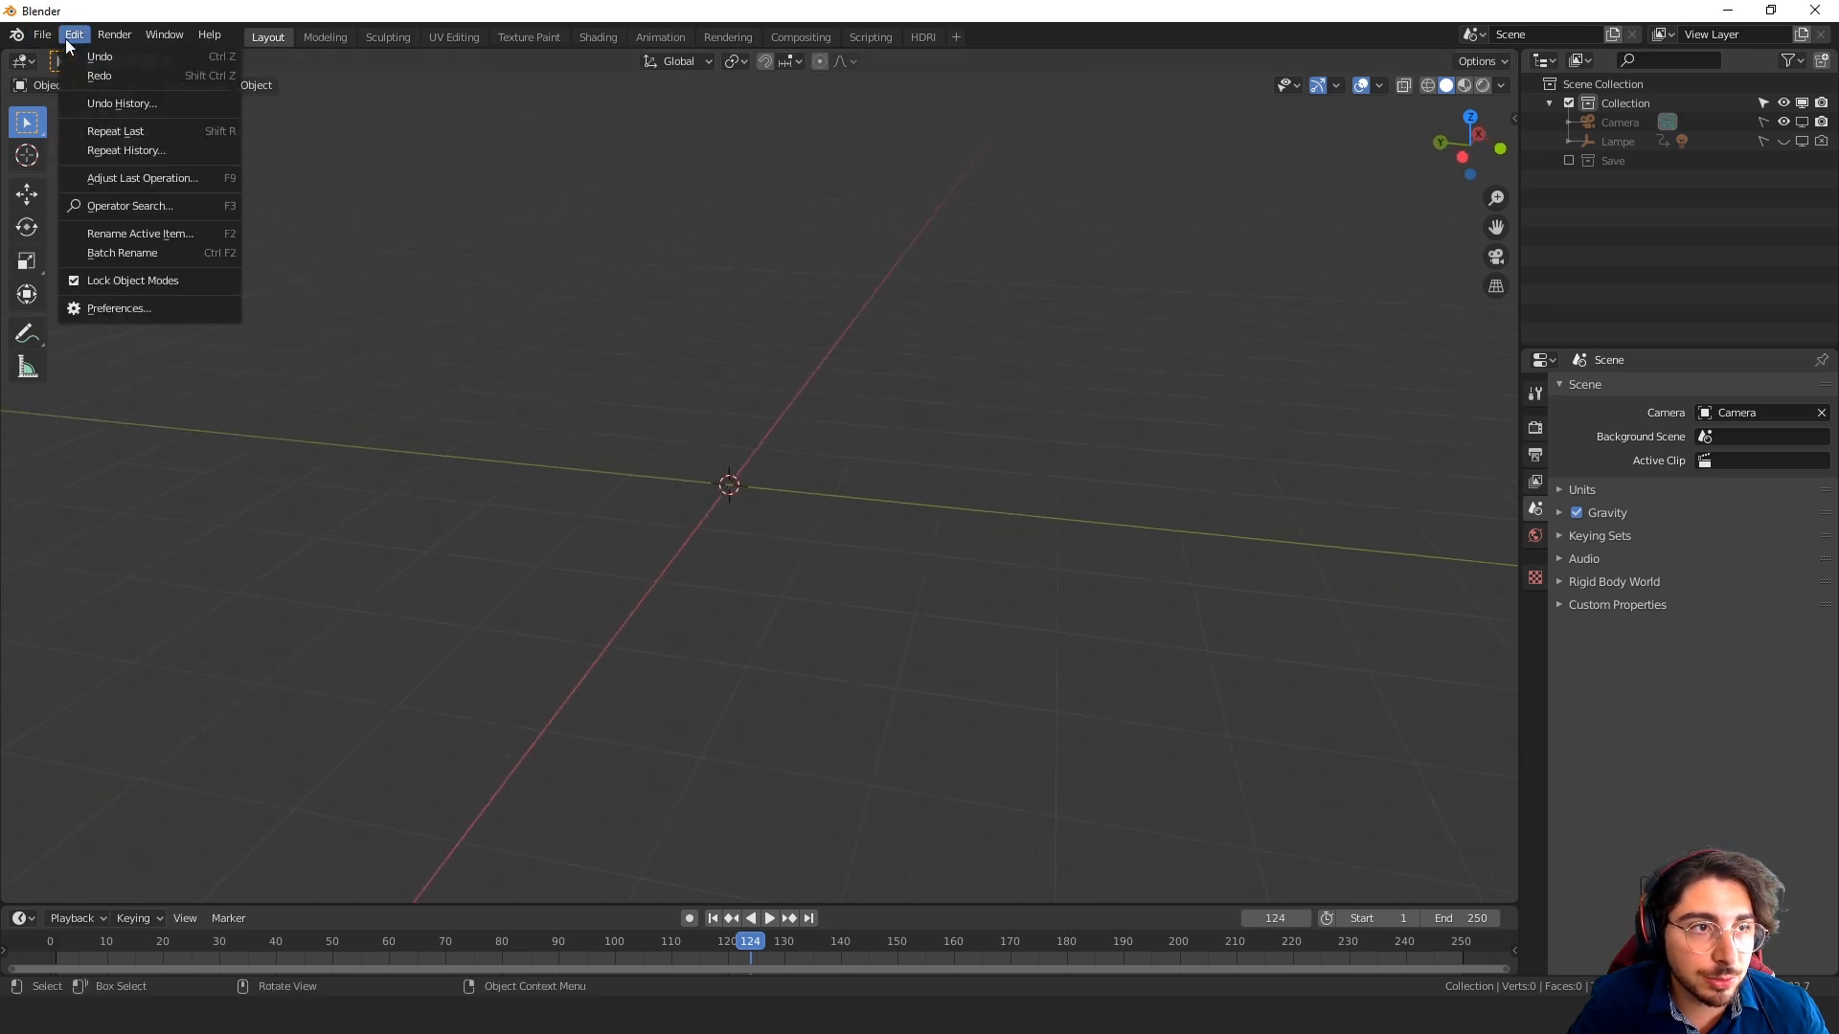
{"action": "left_click", "coordinate": [119, 305]}
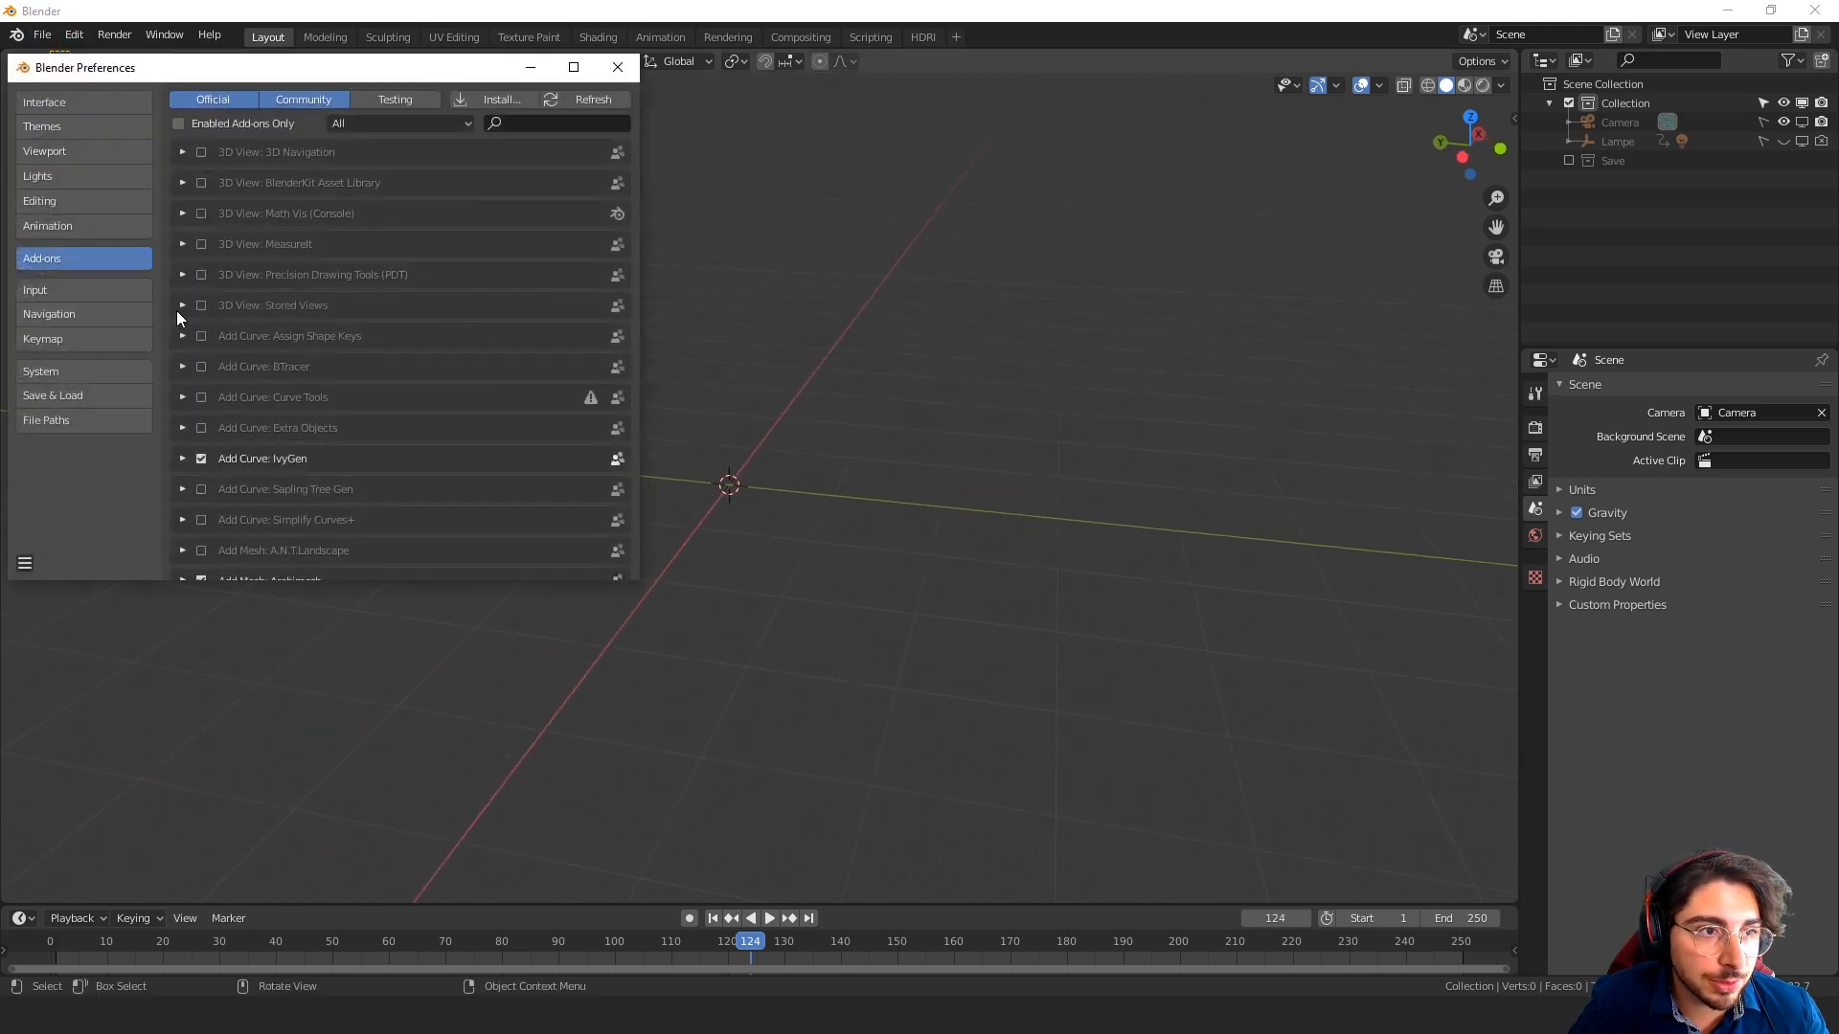
{"action": "left_click", "coordinate": [516, 122]}
{"action": "type", "text": "NODE"}
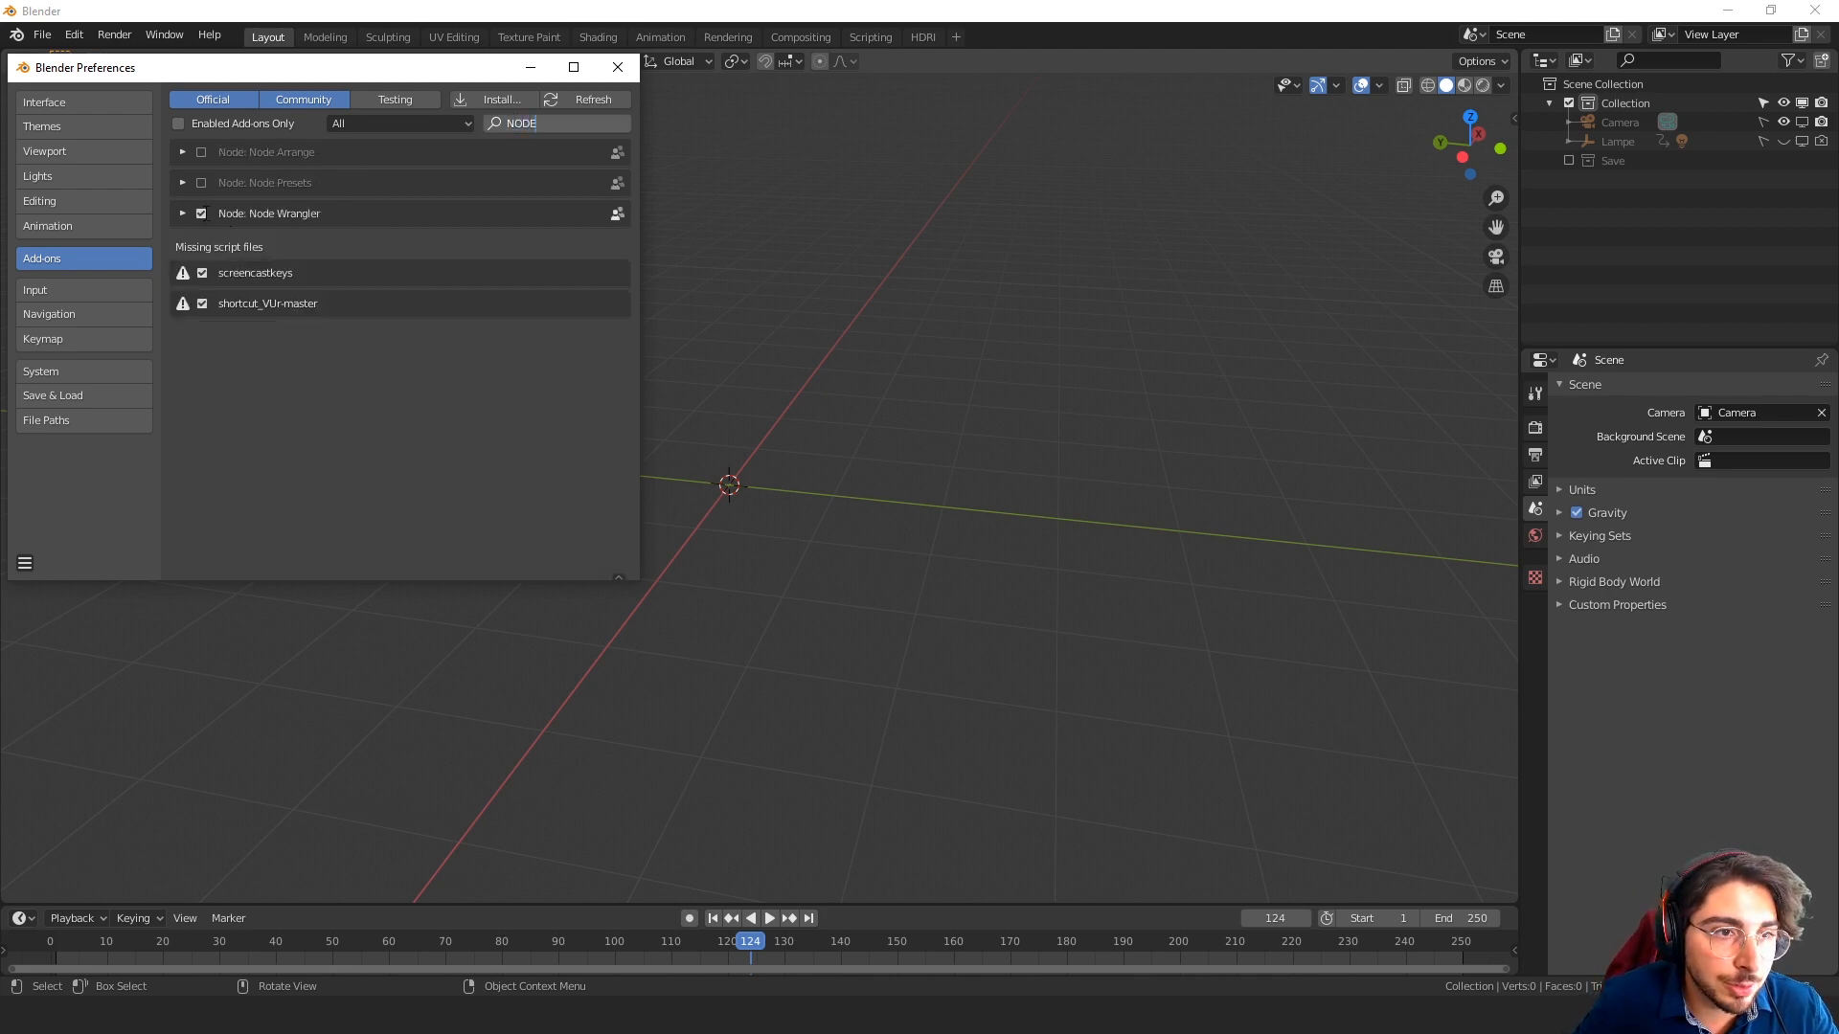
{"action": "left_click", "coordinate": [620, 71]}
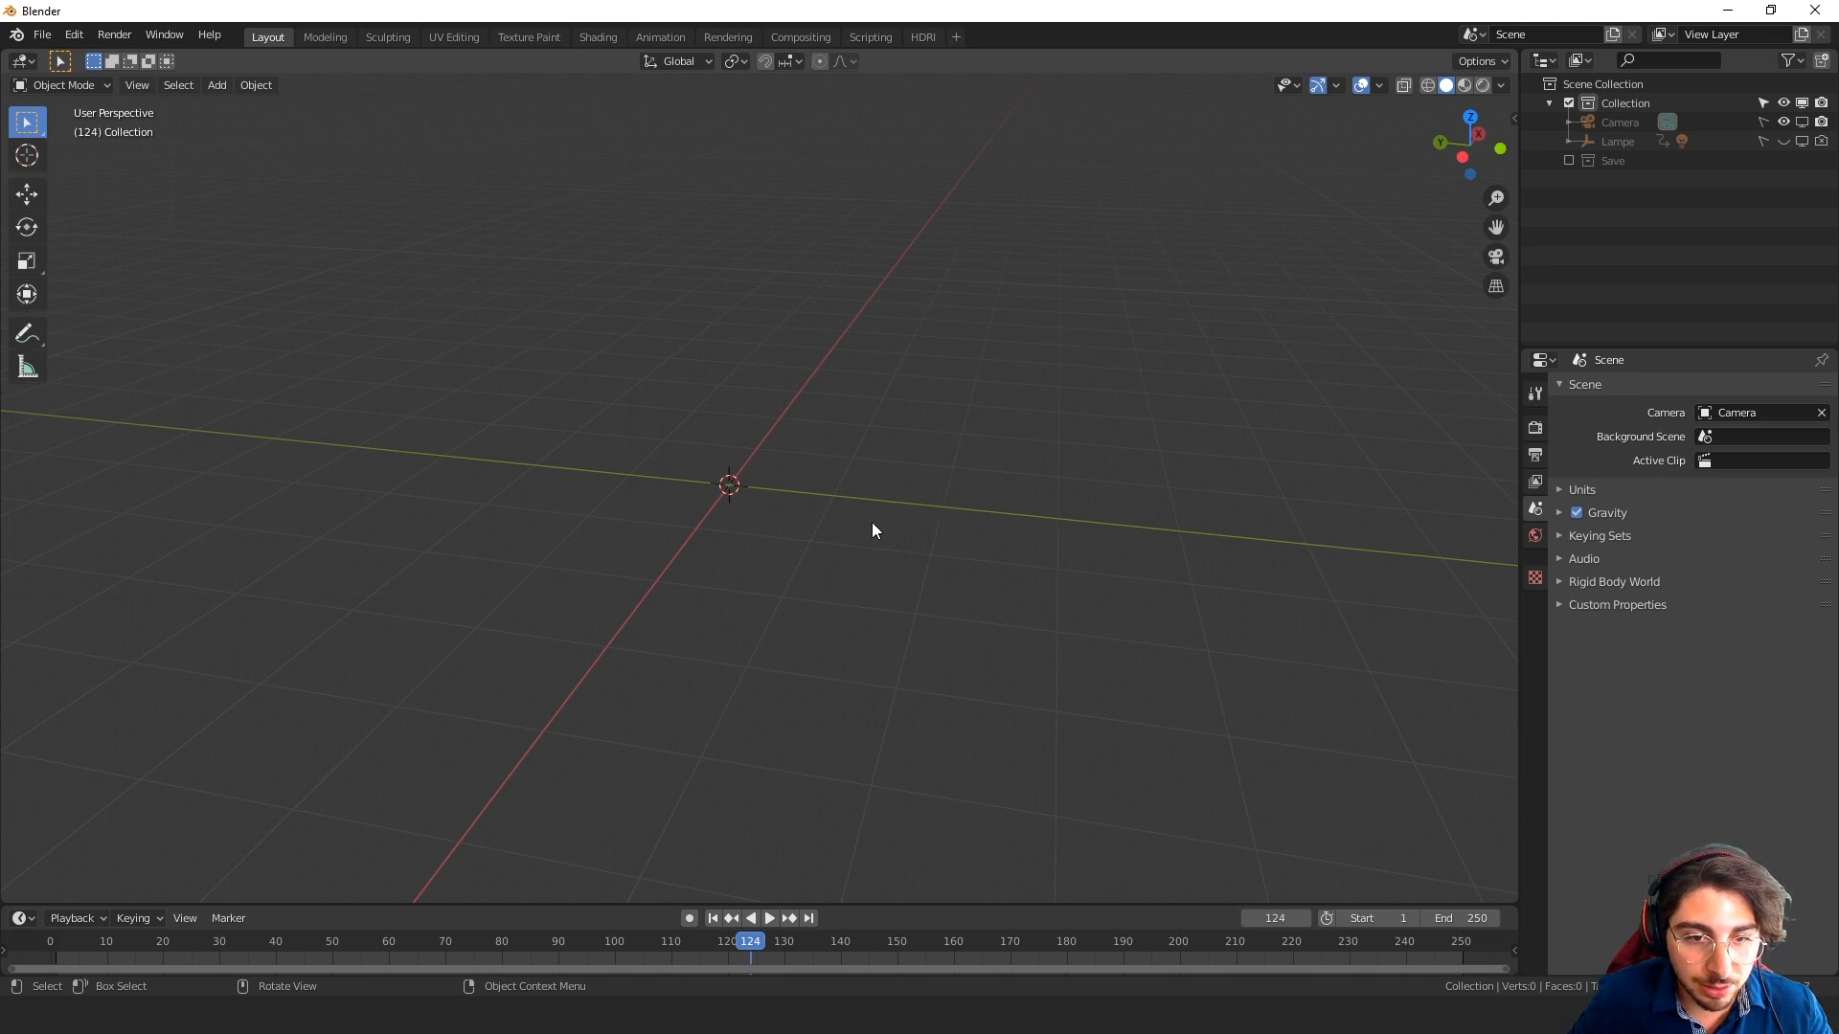
Add a mesh plane at the origin and rotate it 90° about the Y axis so it stands upright
{"action": "middle_click_drag", "start_coordinate": [871, 530], "coordinate": [815, 515]}
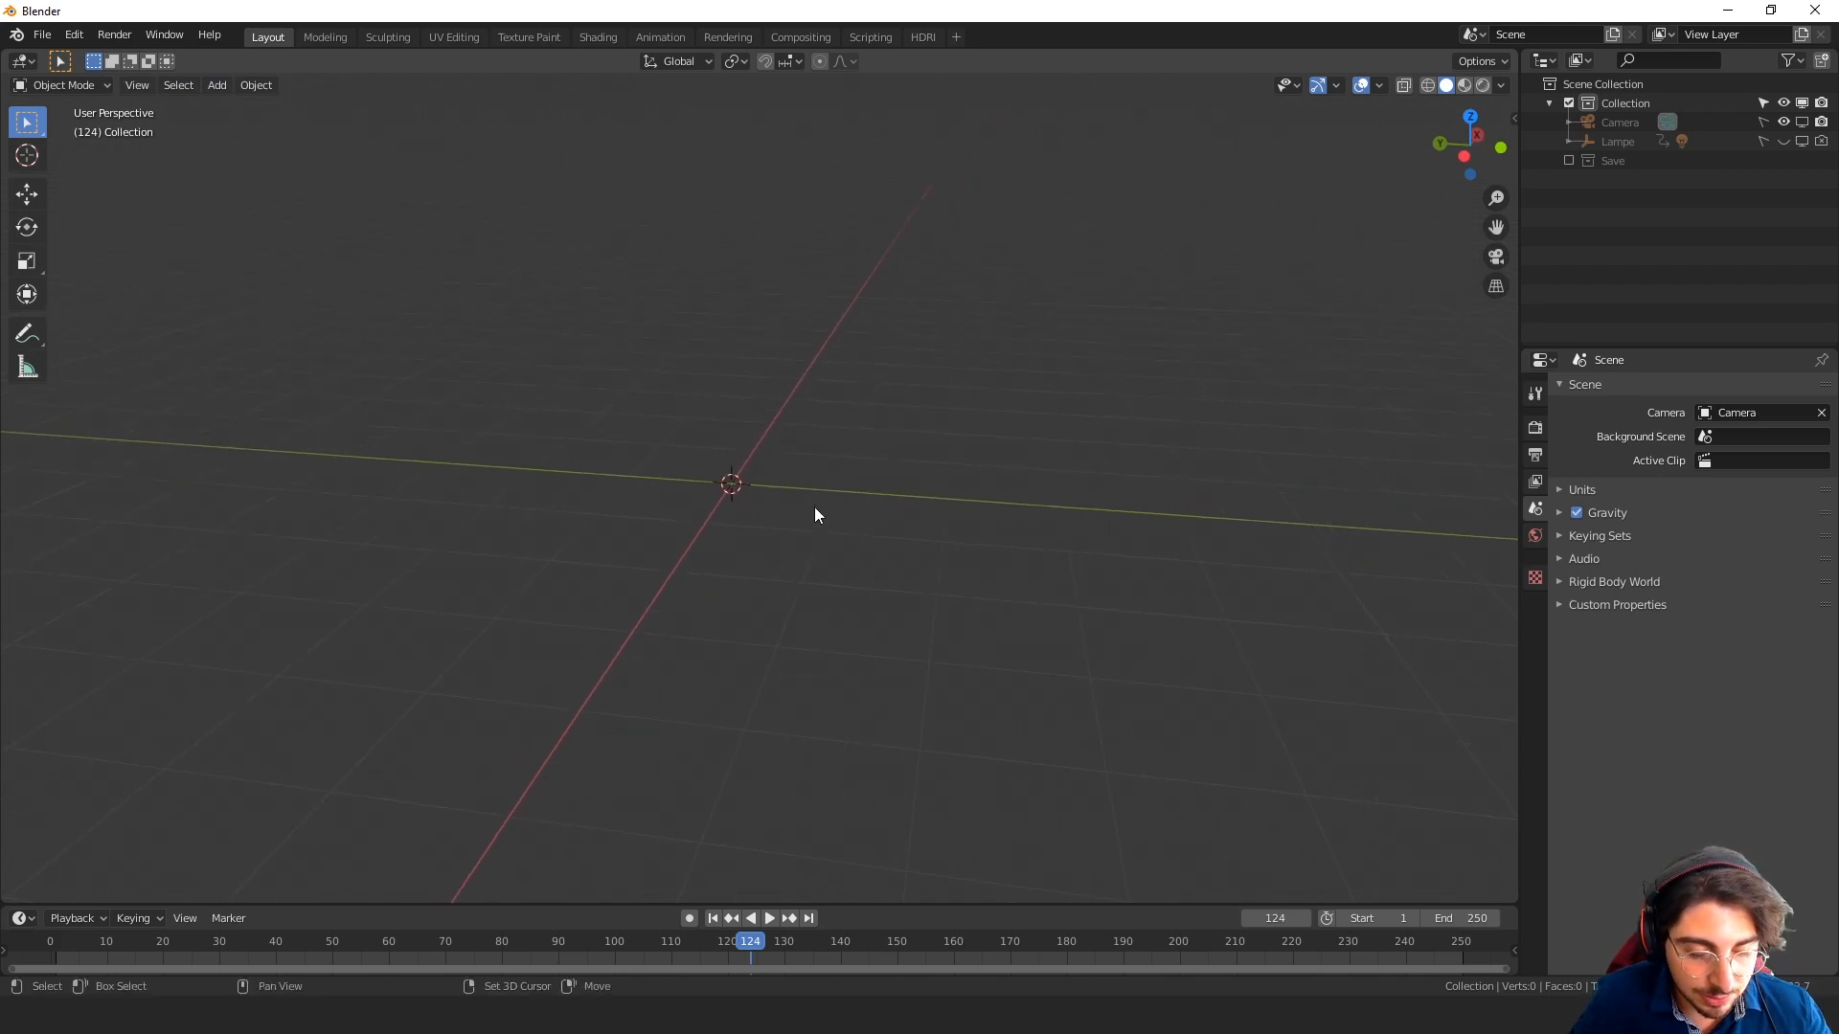
{"action": "key", "text": "shift+a"}
{"action": "mouse_move", "coordinate": [815, 508]}
{"action": "left_click", "coordinate": [924, 517]}
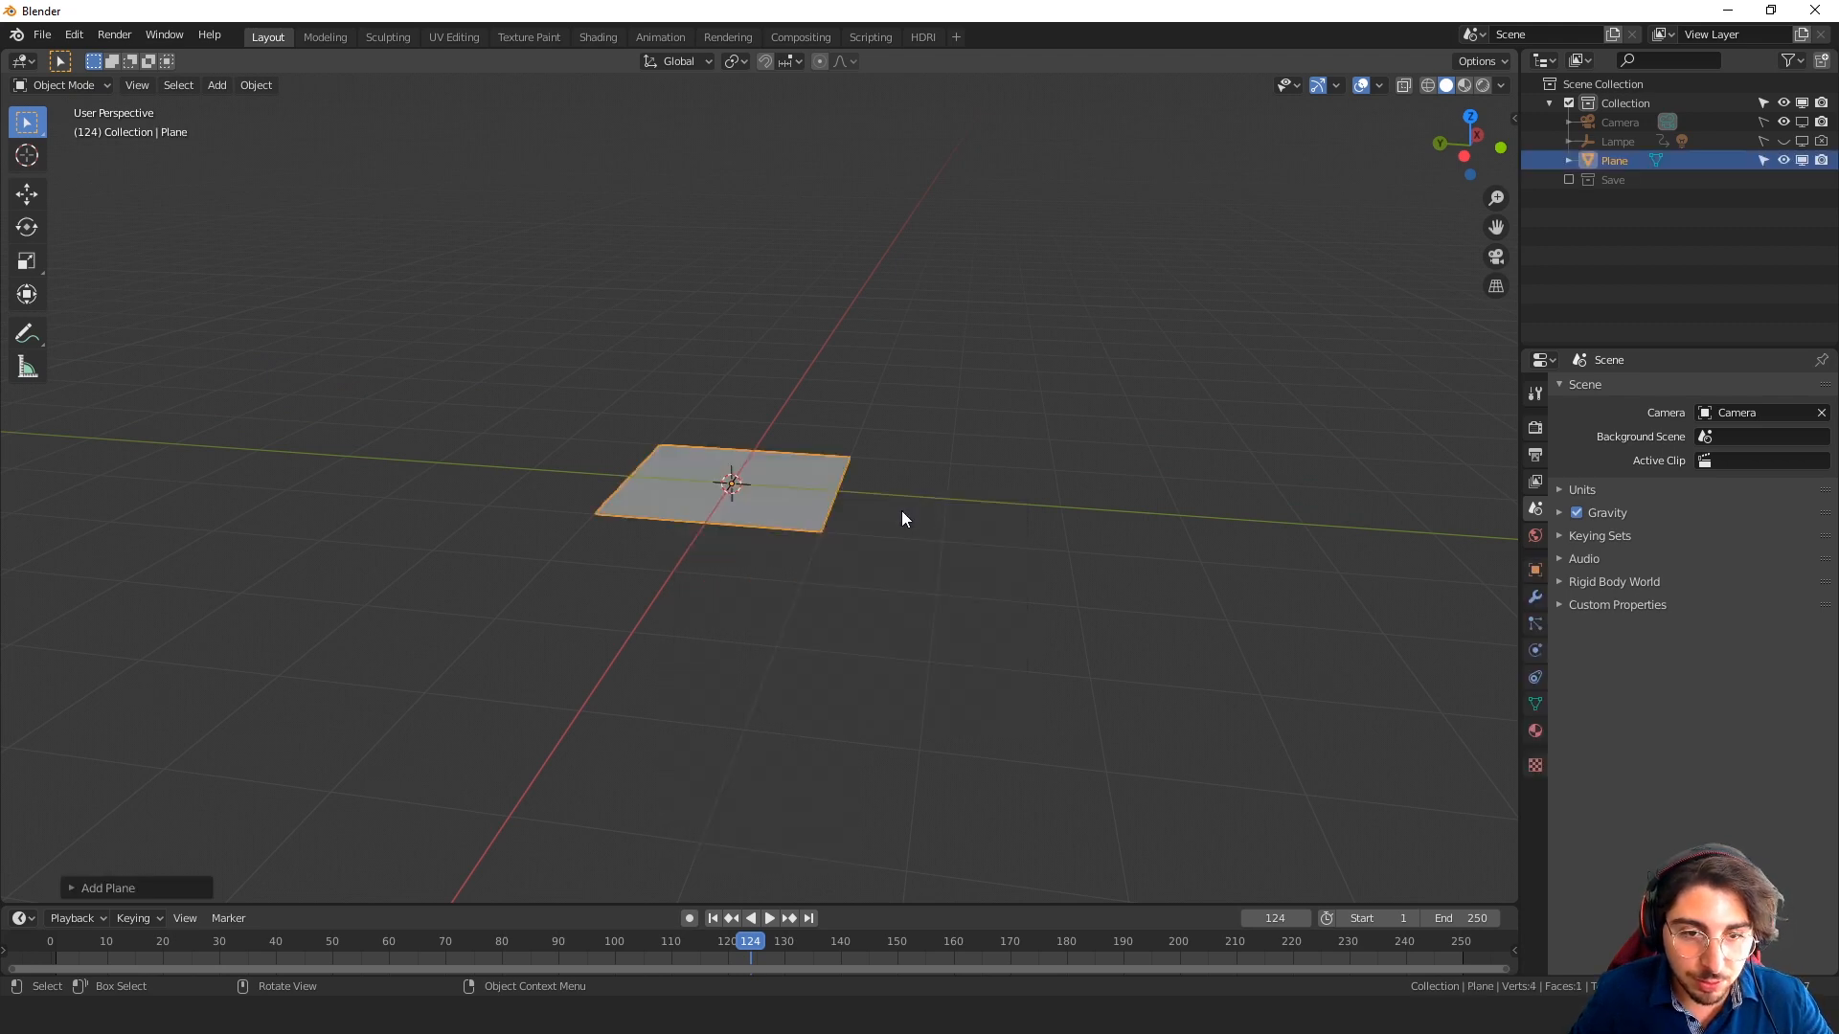
{"action": "key", "text": "r"}
{"action": "type", "text": "y"}
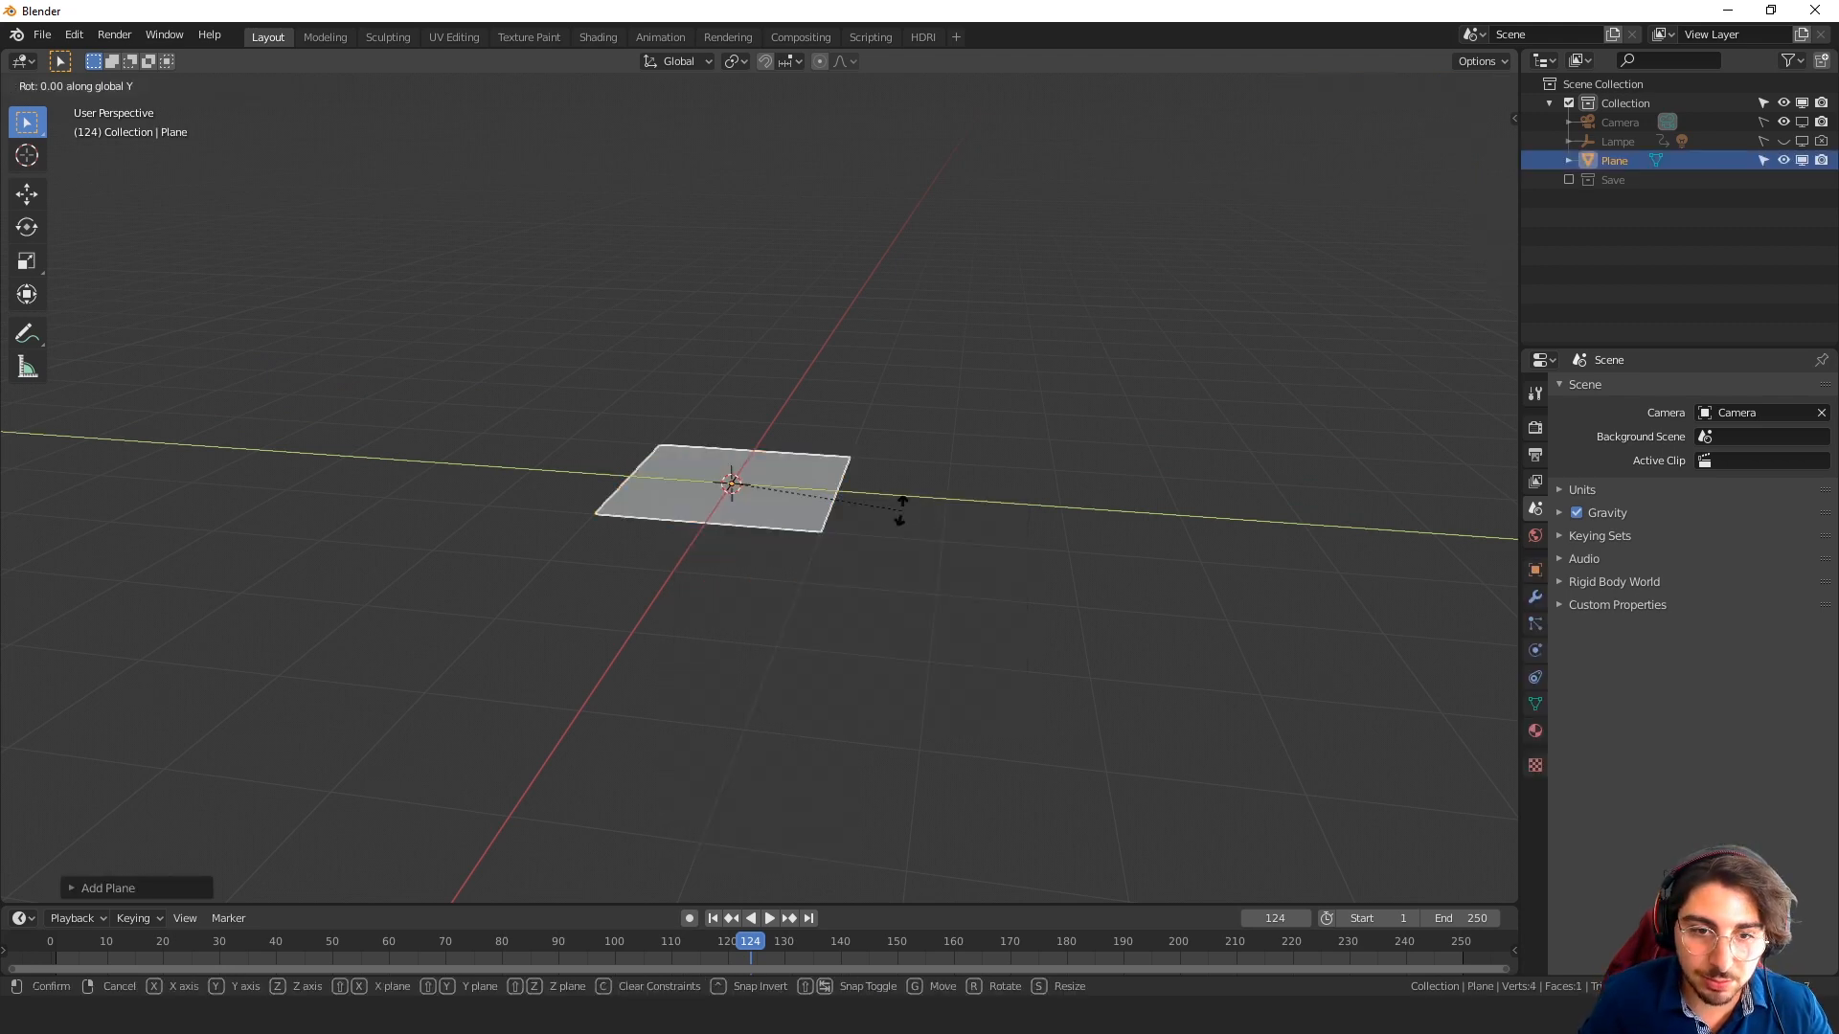
{"action": "type", "text": "90"}
{"action": "key", "text": "Return"}
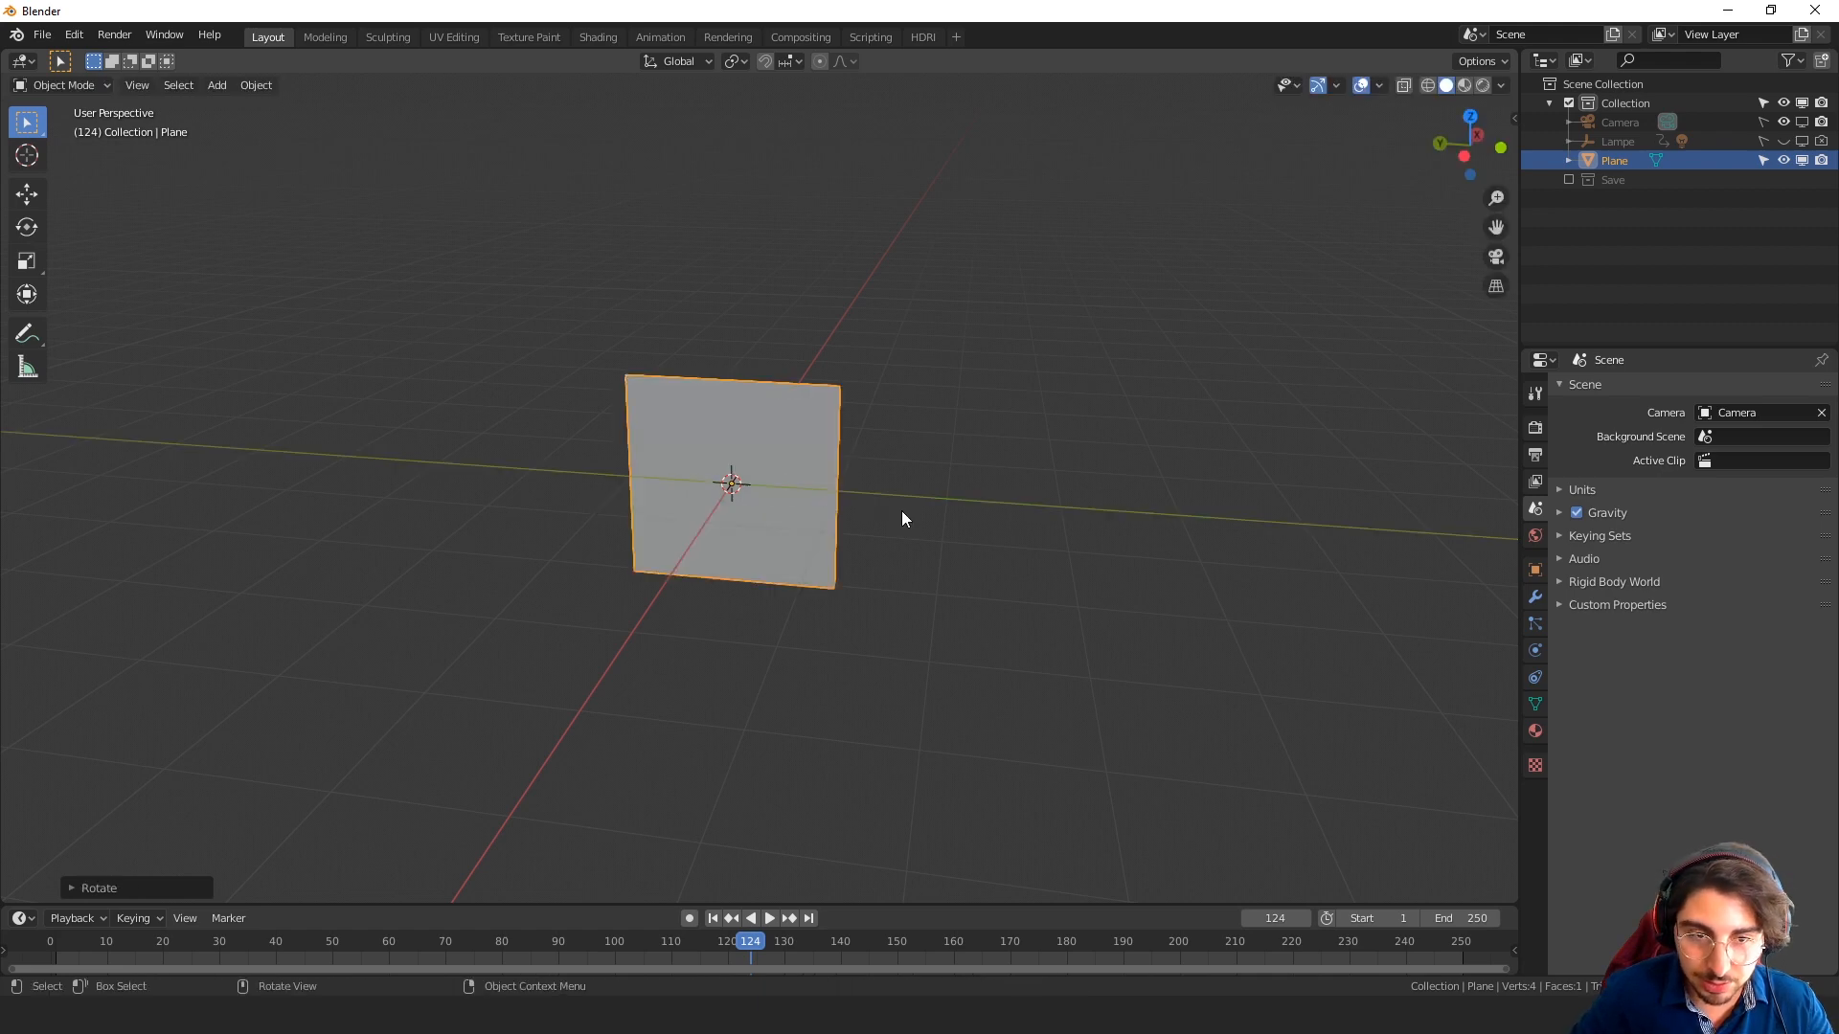
Scale the upright plane along the Y axis into a wide rectangular wall panel
{"action": "middle_click_drag", "start_coordinate": [917, 498], "coordinate": [900, 573]}
{"action": "scroll", "coordinate": [900, 572], "scroll_direction": "down", "scroll_amount": 3}
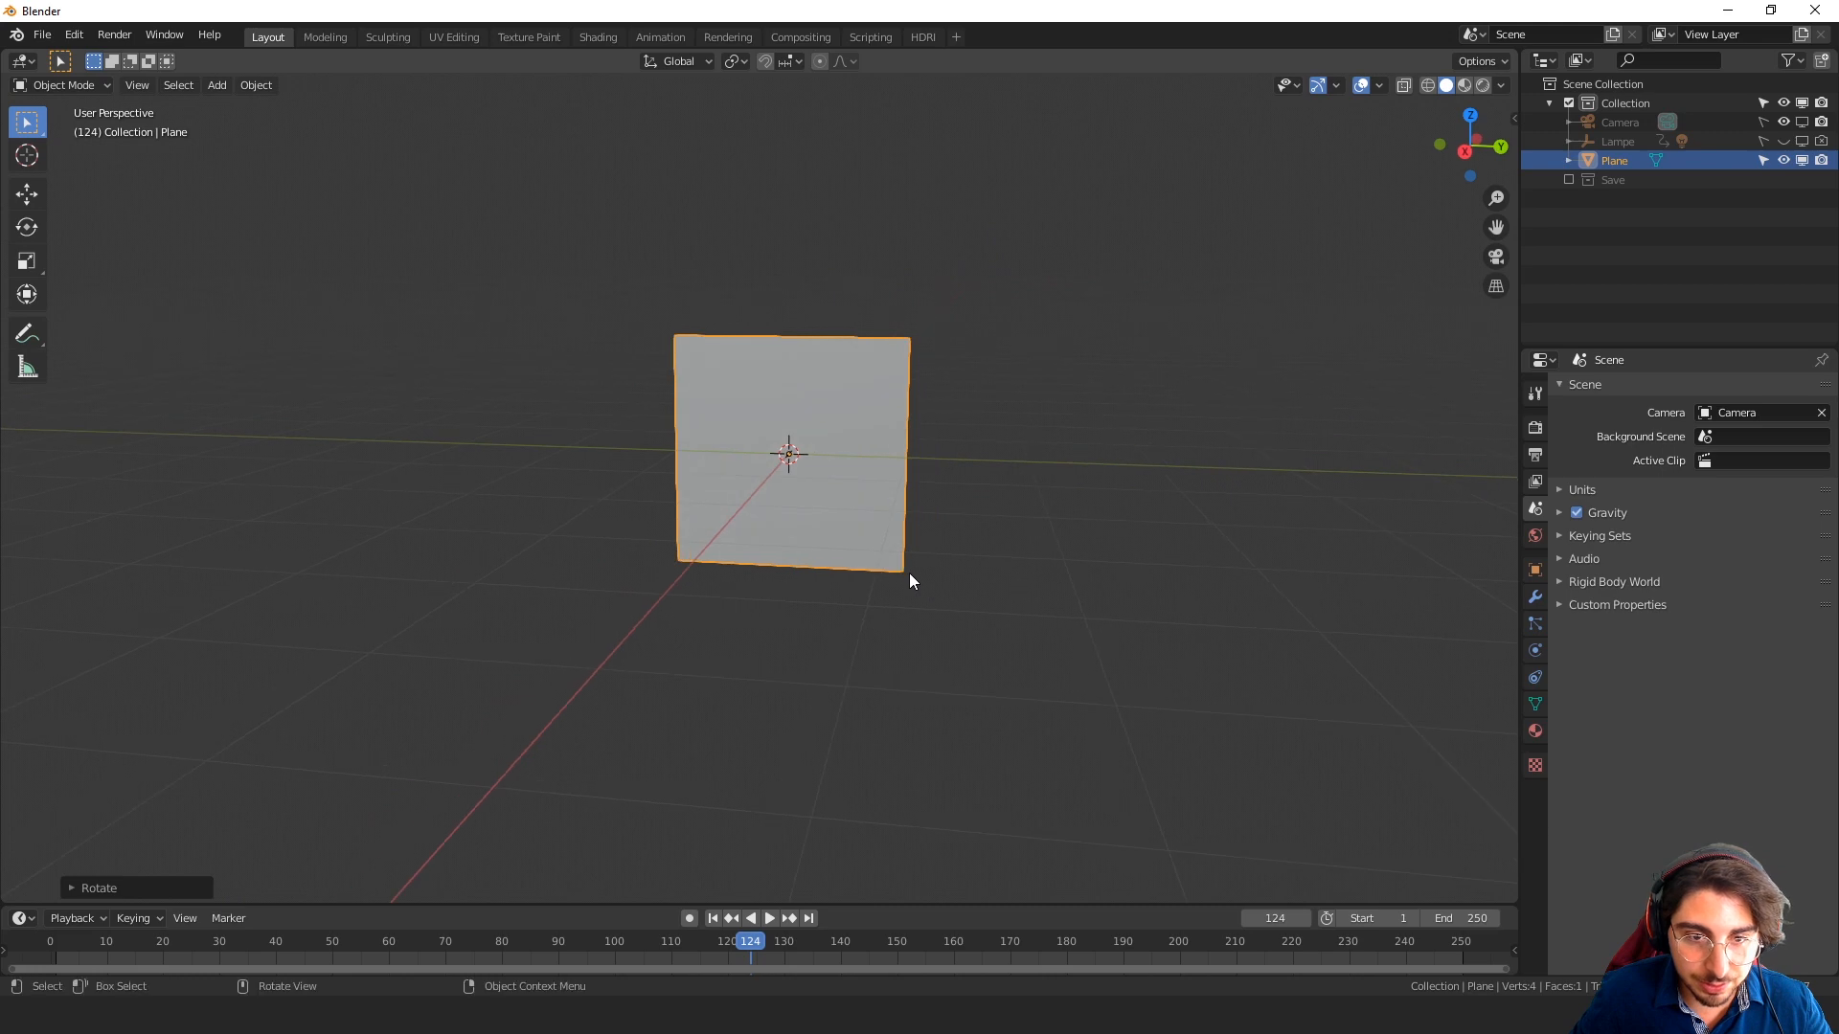
{"action": "key", "text": "s"}
{"action": "key", "text": "y"}
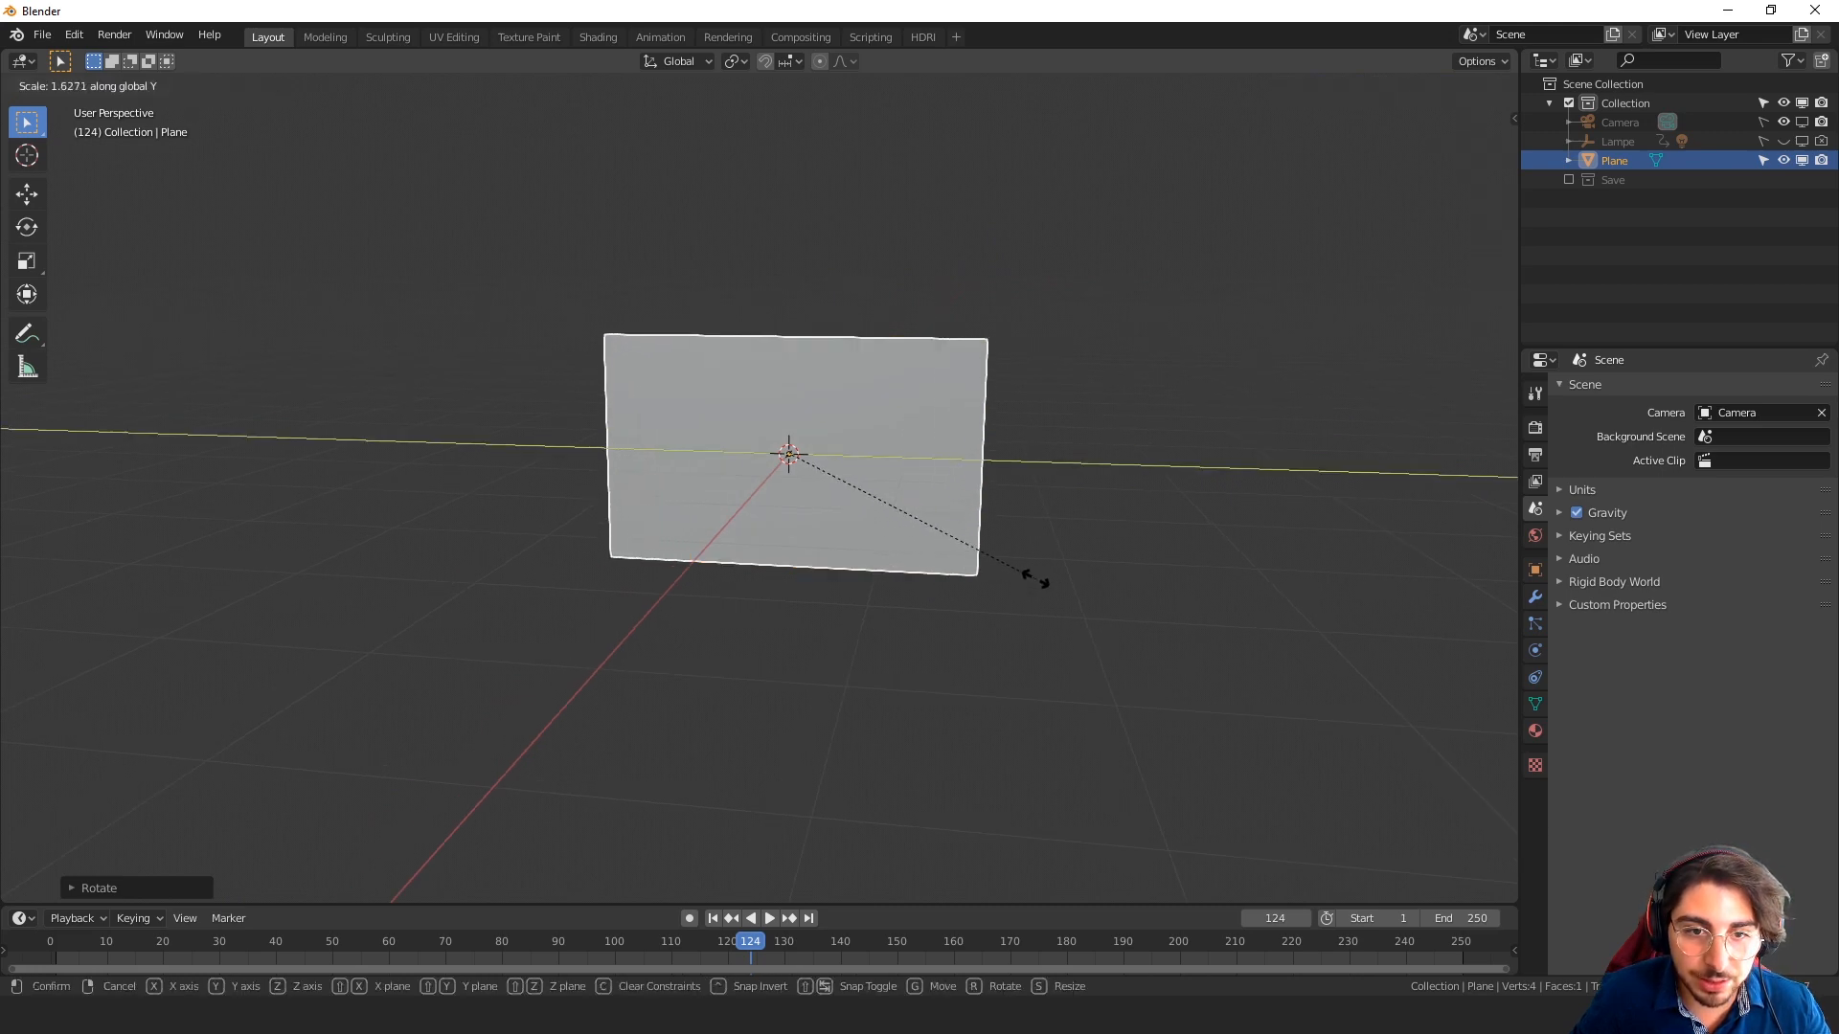
{"action": "left_click", "coordinate": [1155, 614]}
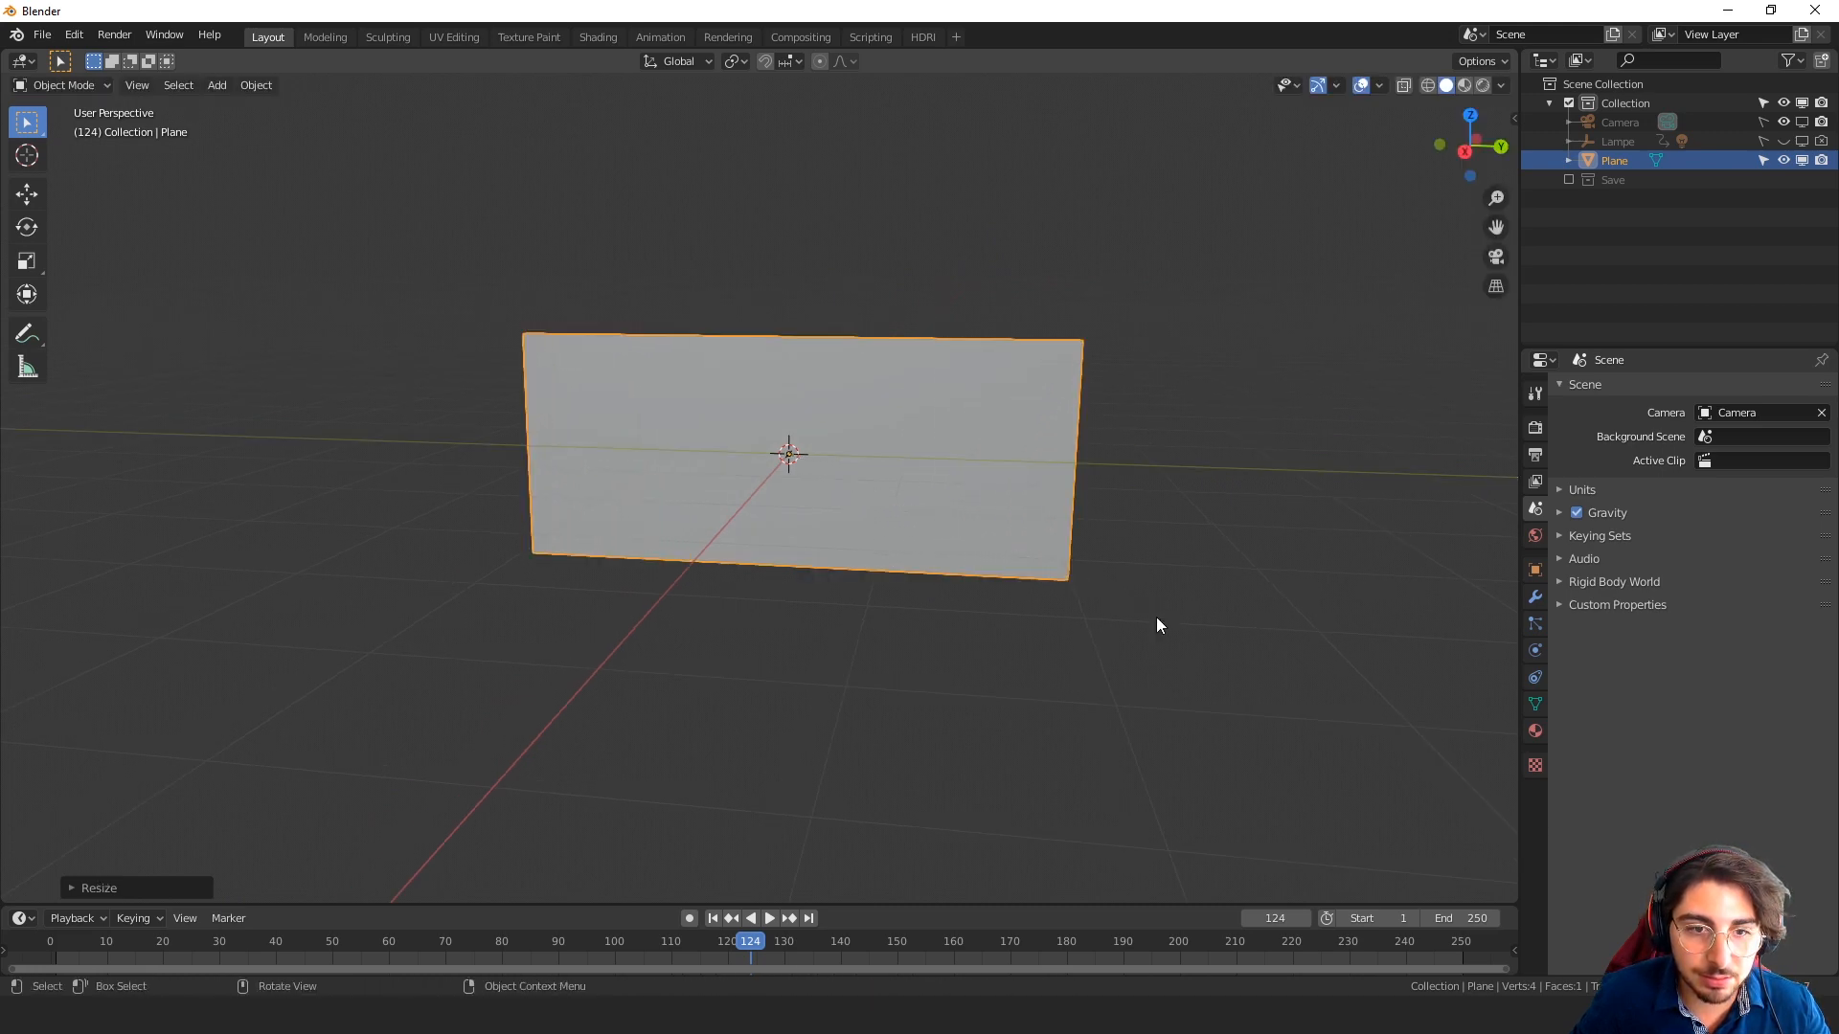
Extrude both vertical end edges of the panel about 4 m along negative X to form two side walls
{"action": "middle_click_drag", "start_coordinate": [1157, 619], "coordinate": [1241, 480]}
{"action": "key", "text": "Tab"}
{"action": "left_click", "coordinate": [145, 85]}
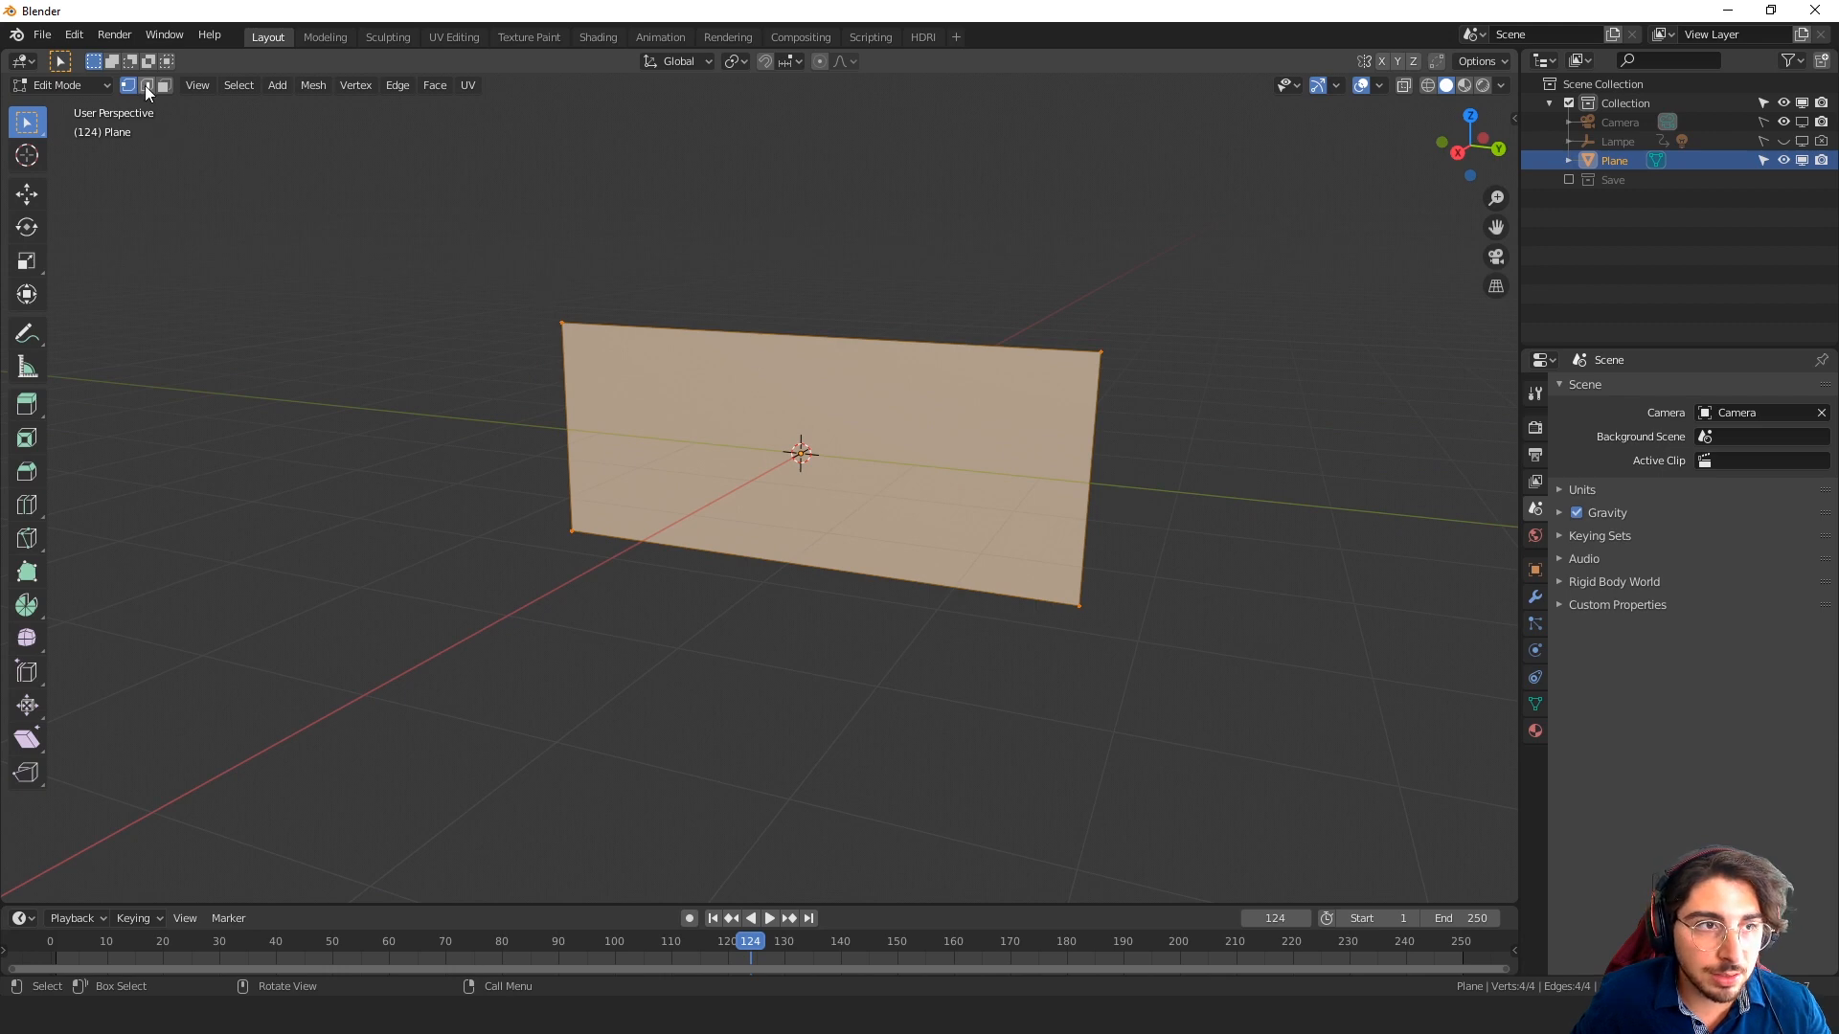
{"action": "left_click", "coordinate": [1099, 451]}
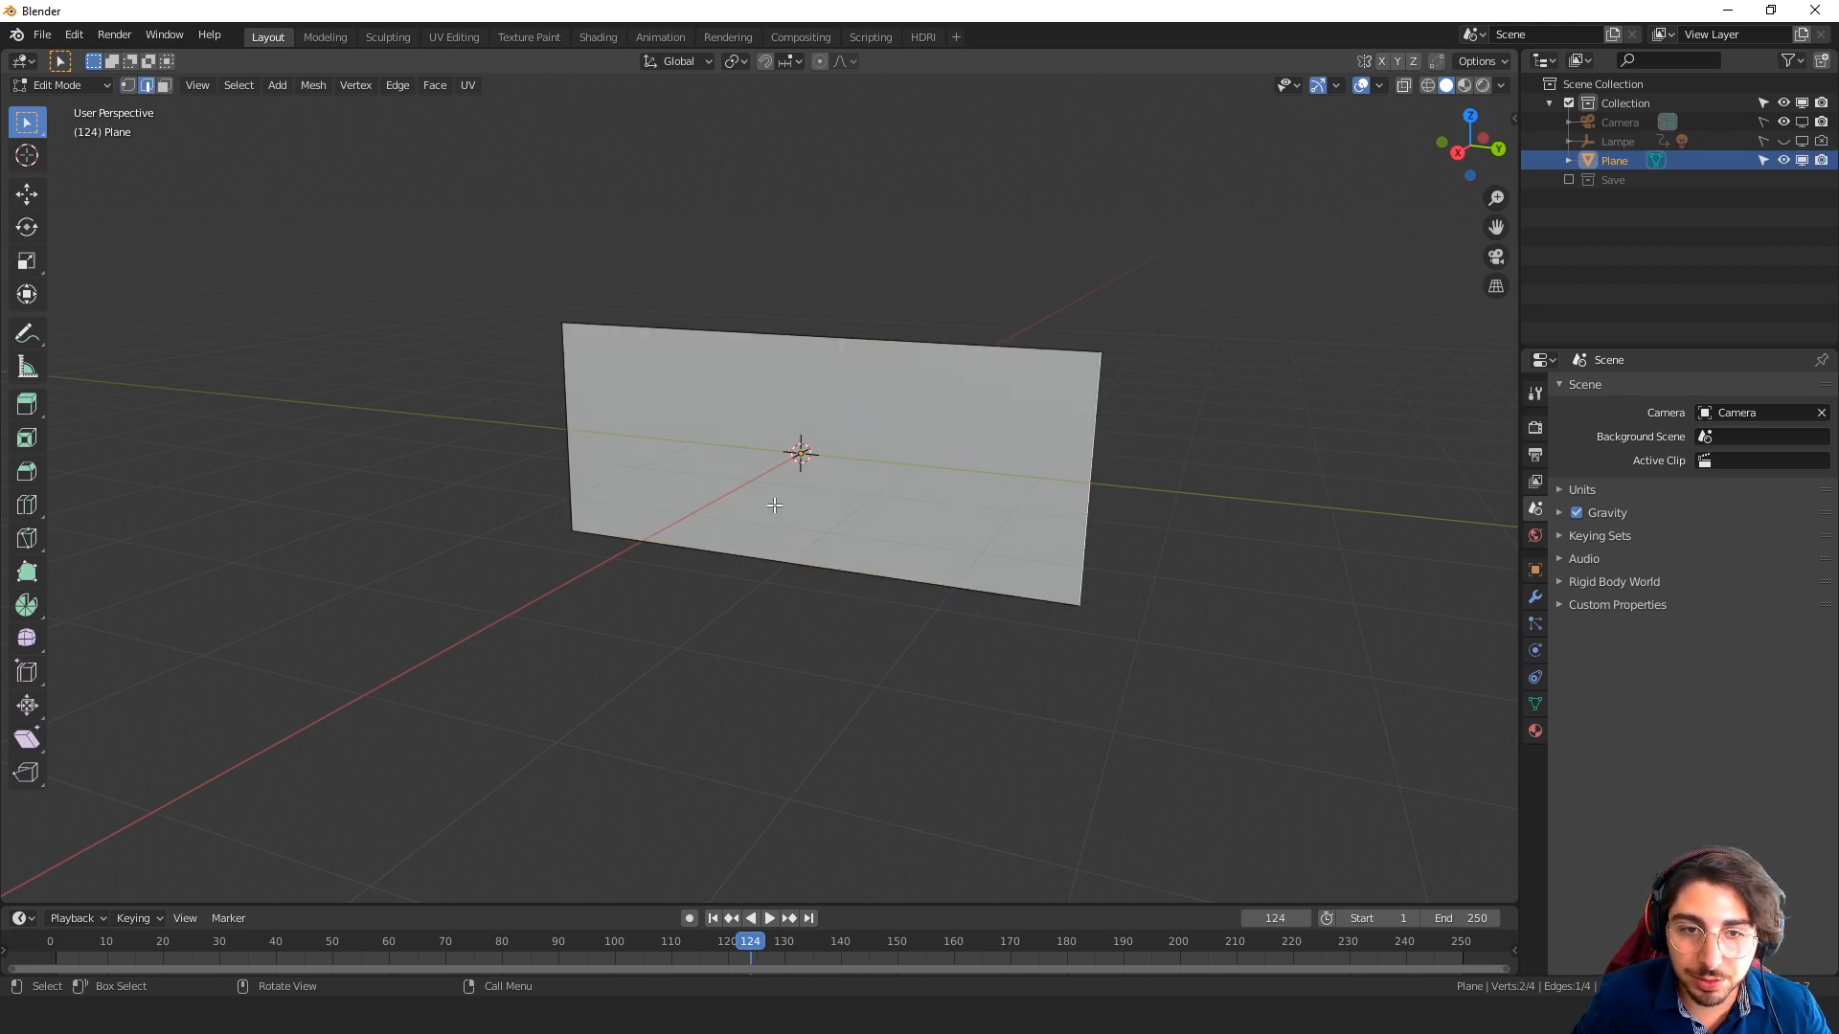
{"action": "left_click", "coordinate": [590, 419], "text": "shift"}
{"action": "middle_click_drag", "start_coordinate": [590, 419], "coordinate": [927, 472]}
{"action": "key", "text": "e"}
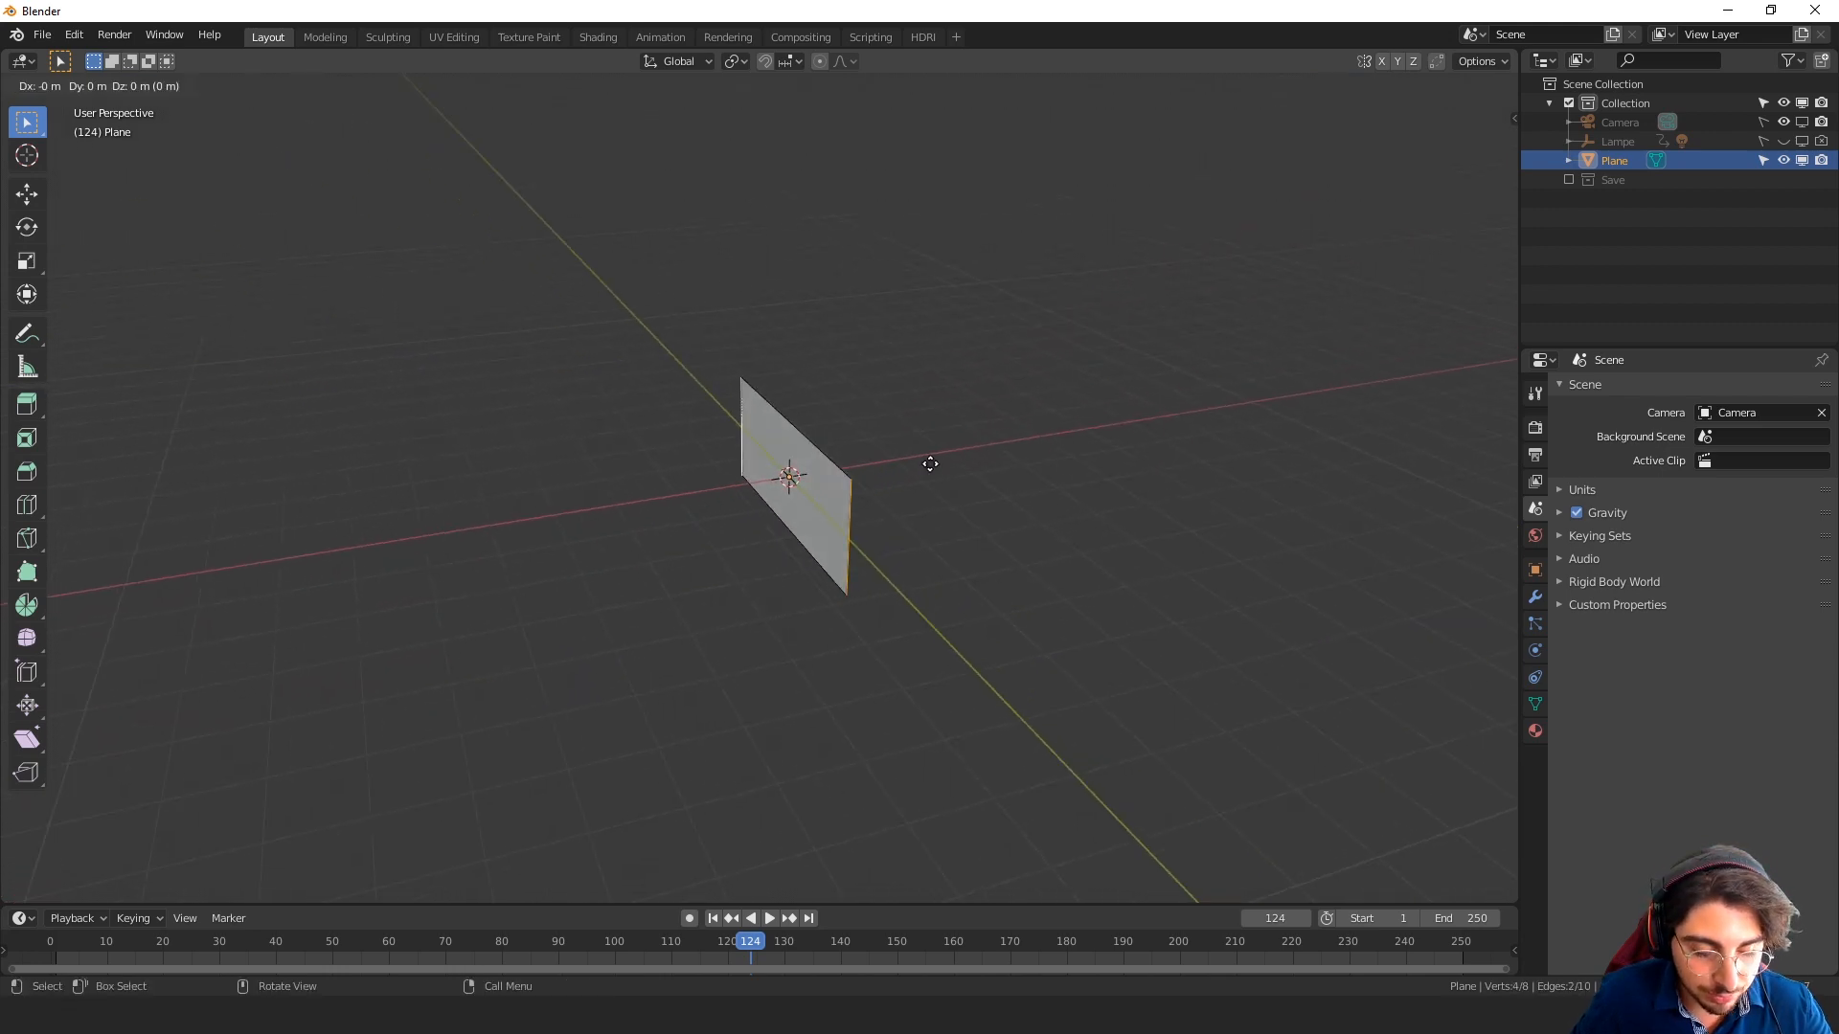
{"action": "key", "text": "x"}
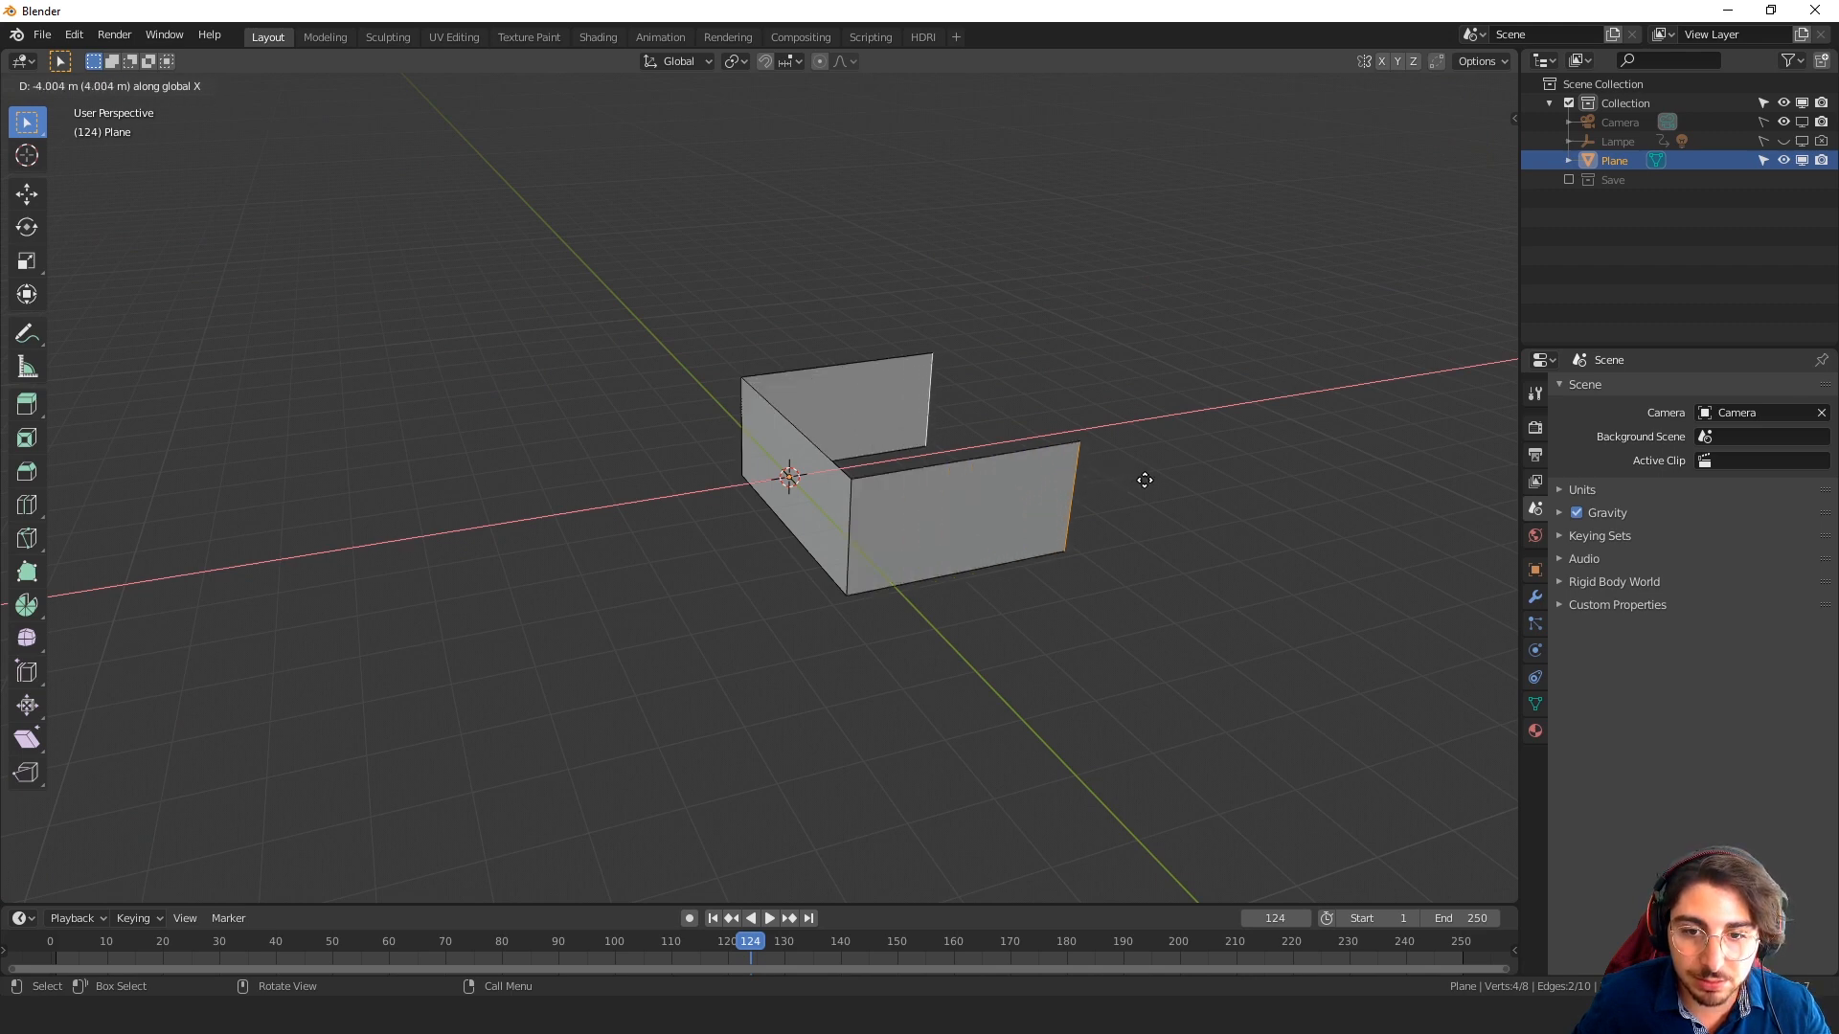
{"action": "left_click", "coordinate": [1154, 476]}
Bevel the two vertical corner edges between the front and side walls with 3 segments and a width of about 0.02 m
{"action": "middle_click_drag", "start_coordinate": [1154, 476], "coordinate": [797, 418]}
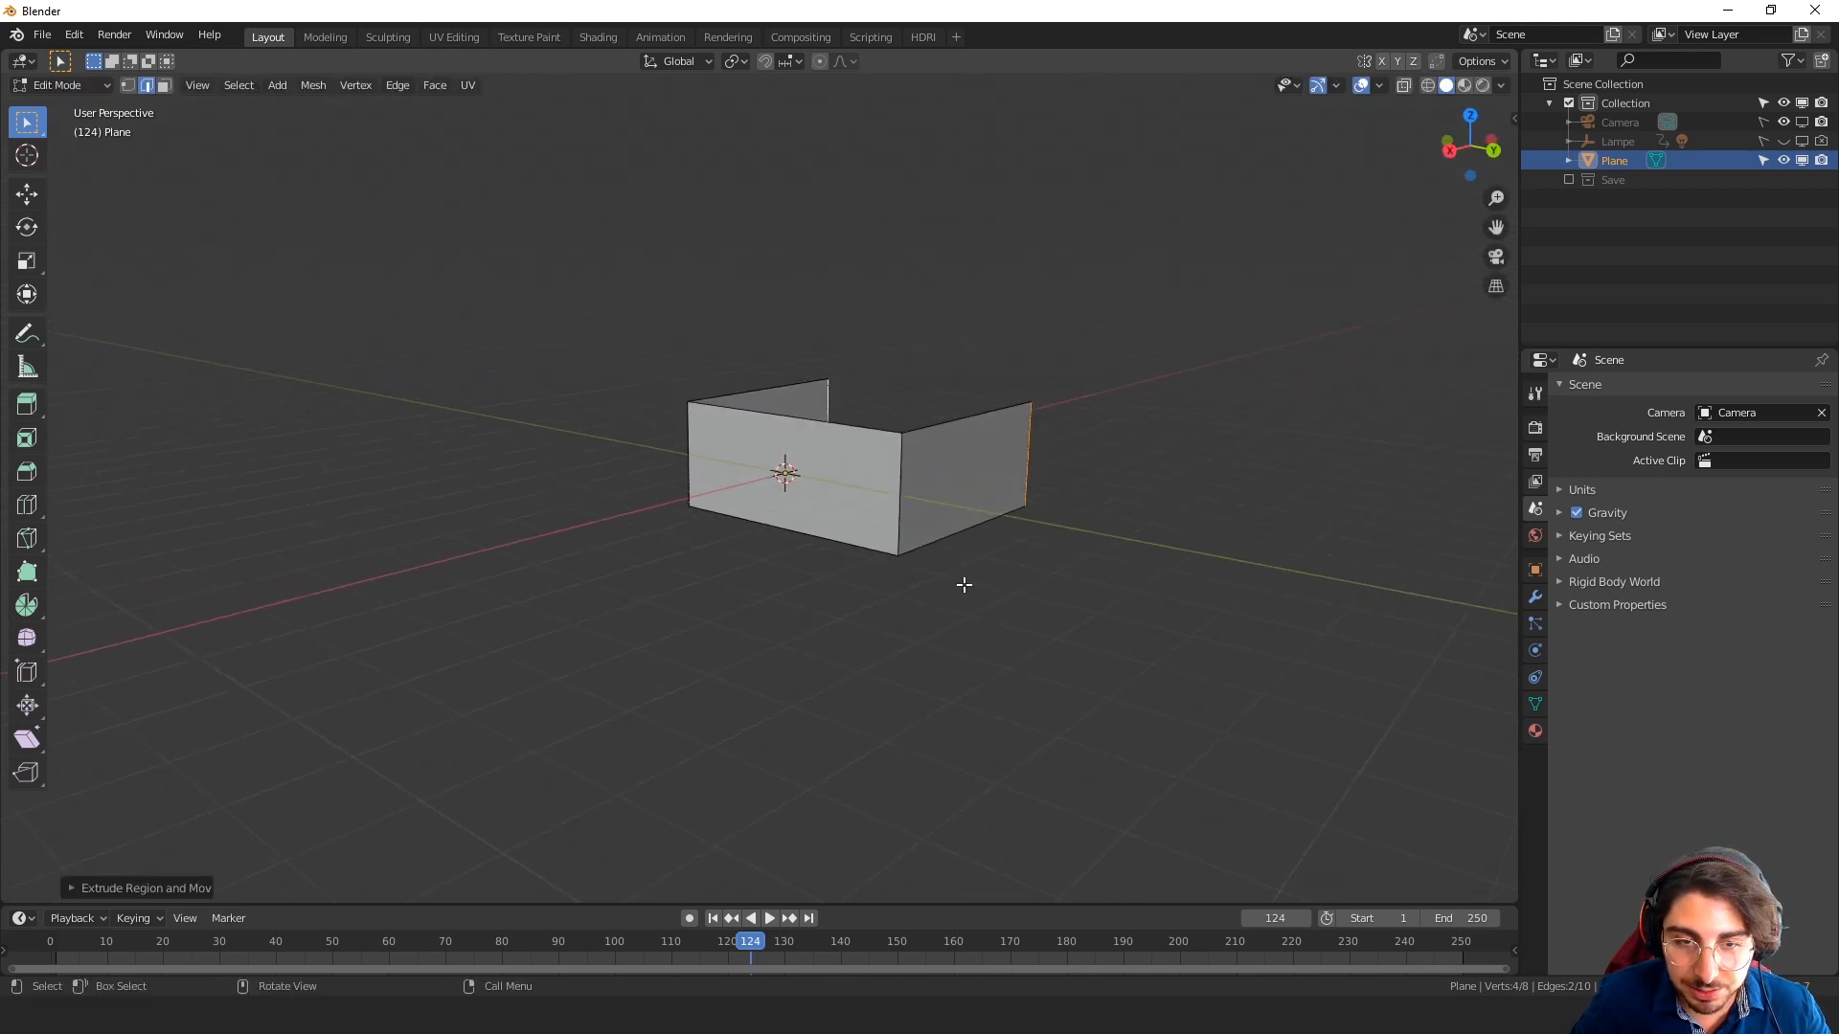
{"action": "middle_click_drag", "start_coordinate": [817, 546], "coordinate": [969, 566]}
{"action": "scroll", "coordinate": [969, 566], "scroll_direction": "up", "scroll_amount": 4}
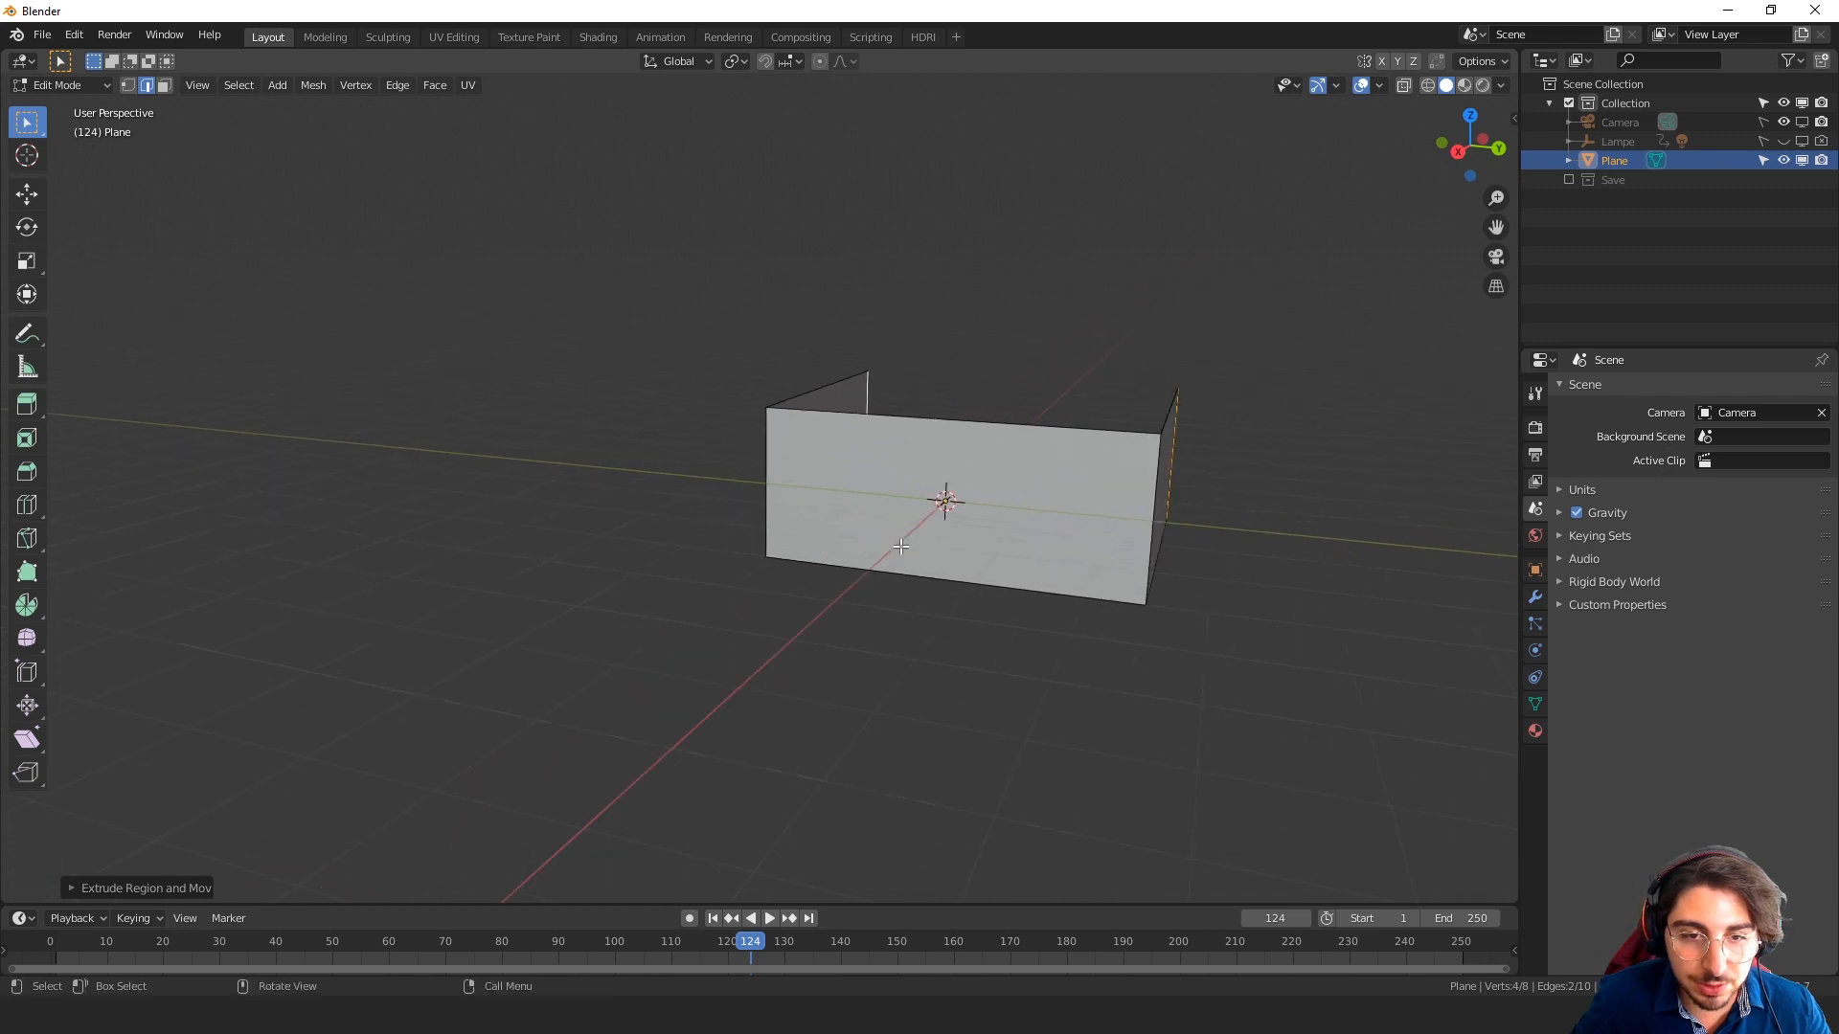
{"action": "middle_click_drag", "start_coordinate": [1298, 568], "coordinate": [941, 572]}
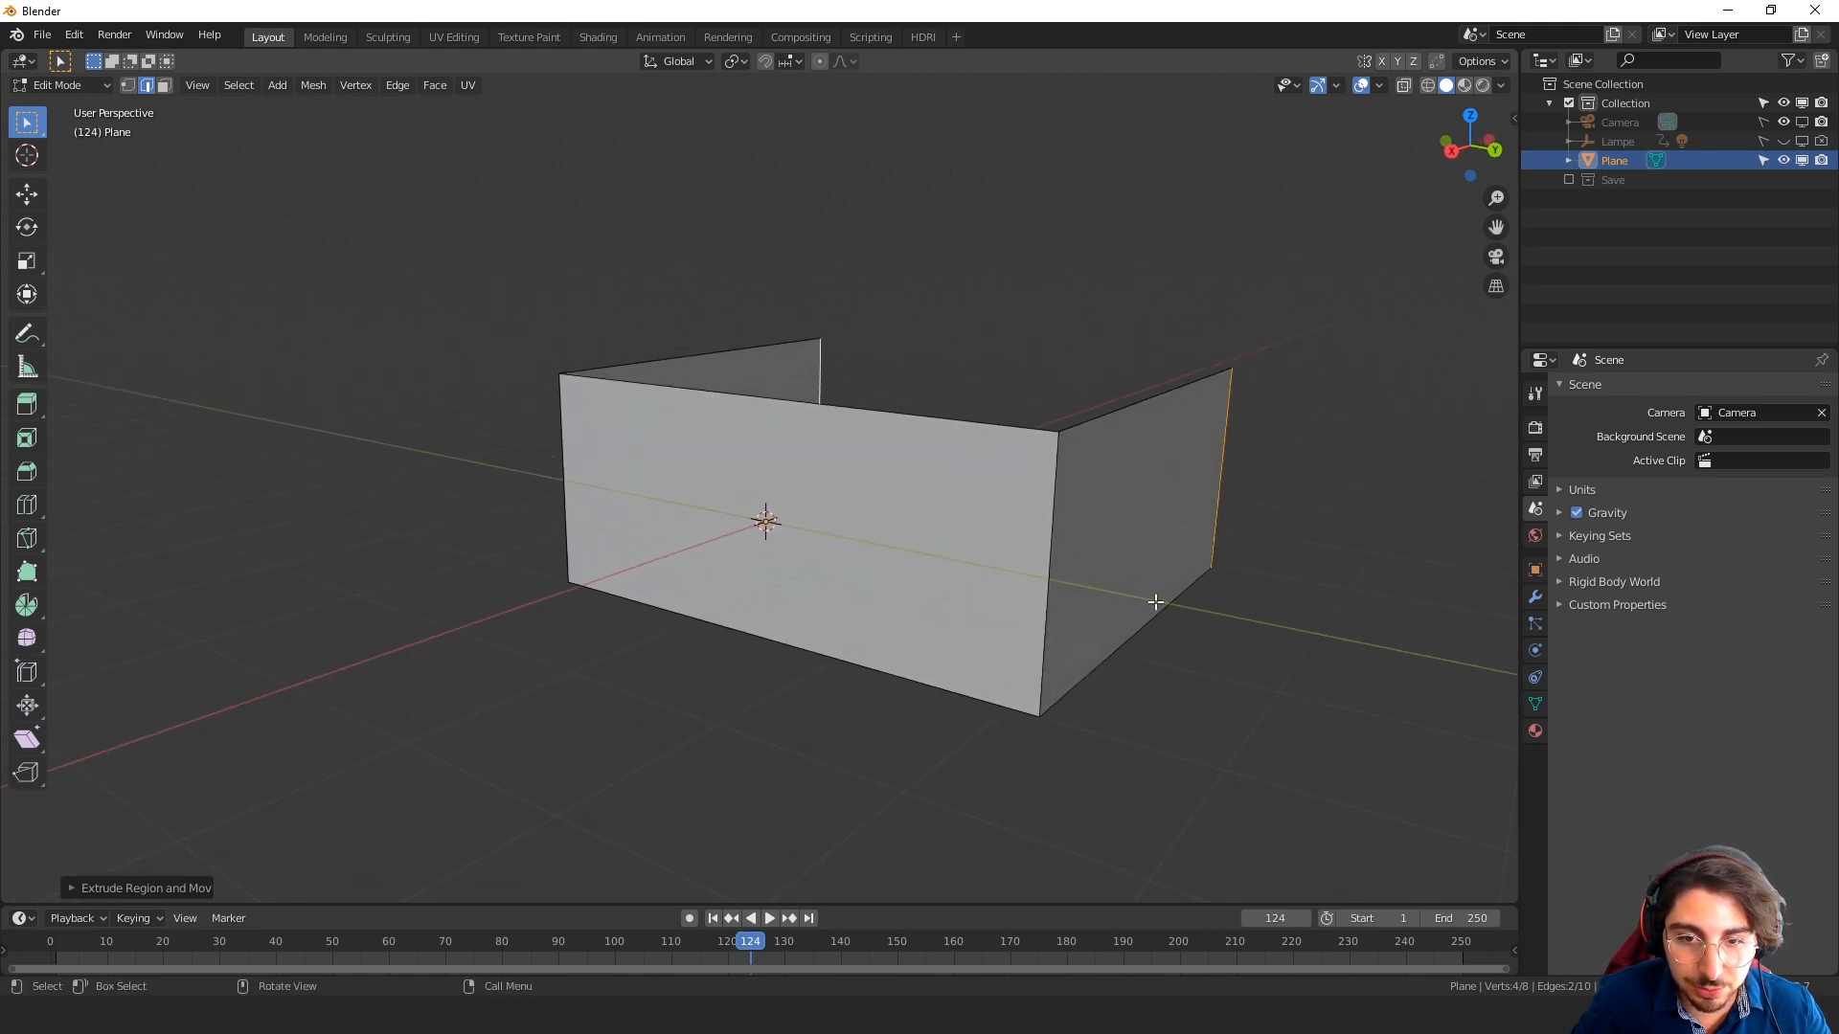
{"action": "left_click", "coordinate": [1059, 537]}
{"action": "left_click", "coordinate": [568, 458], "text": "shift"}
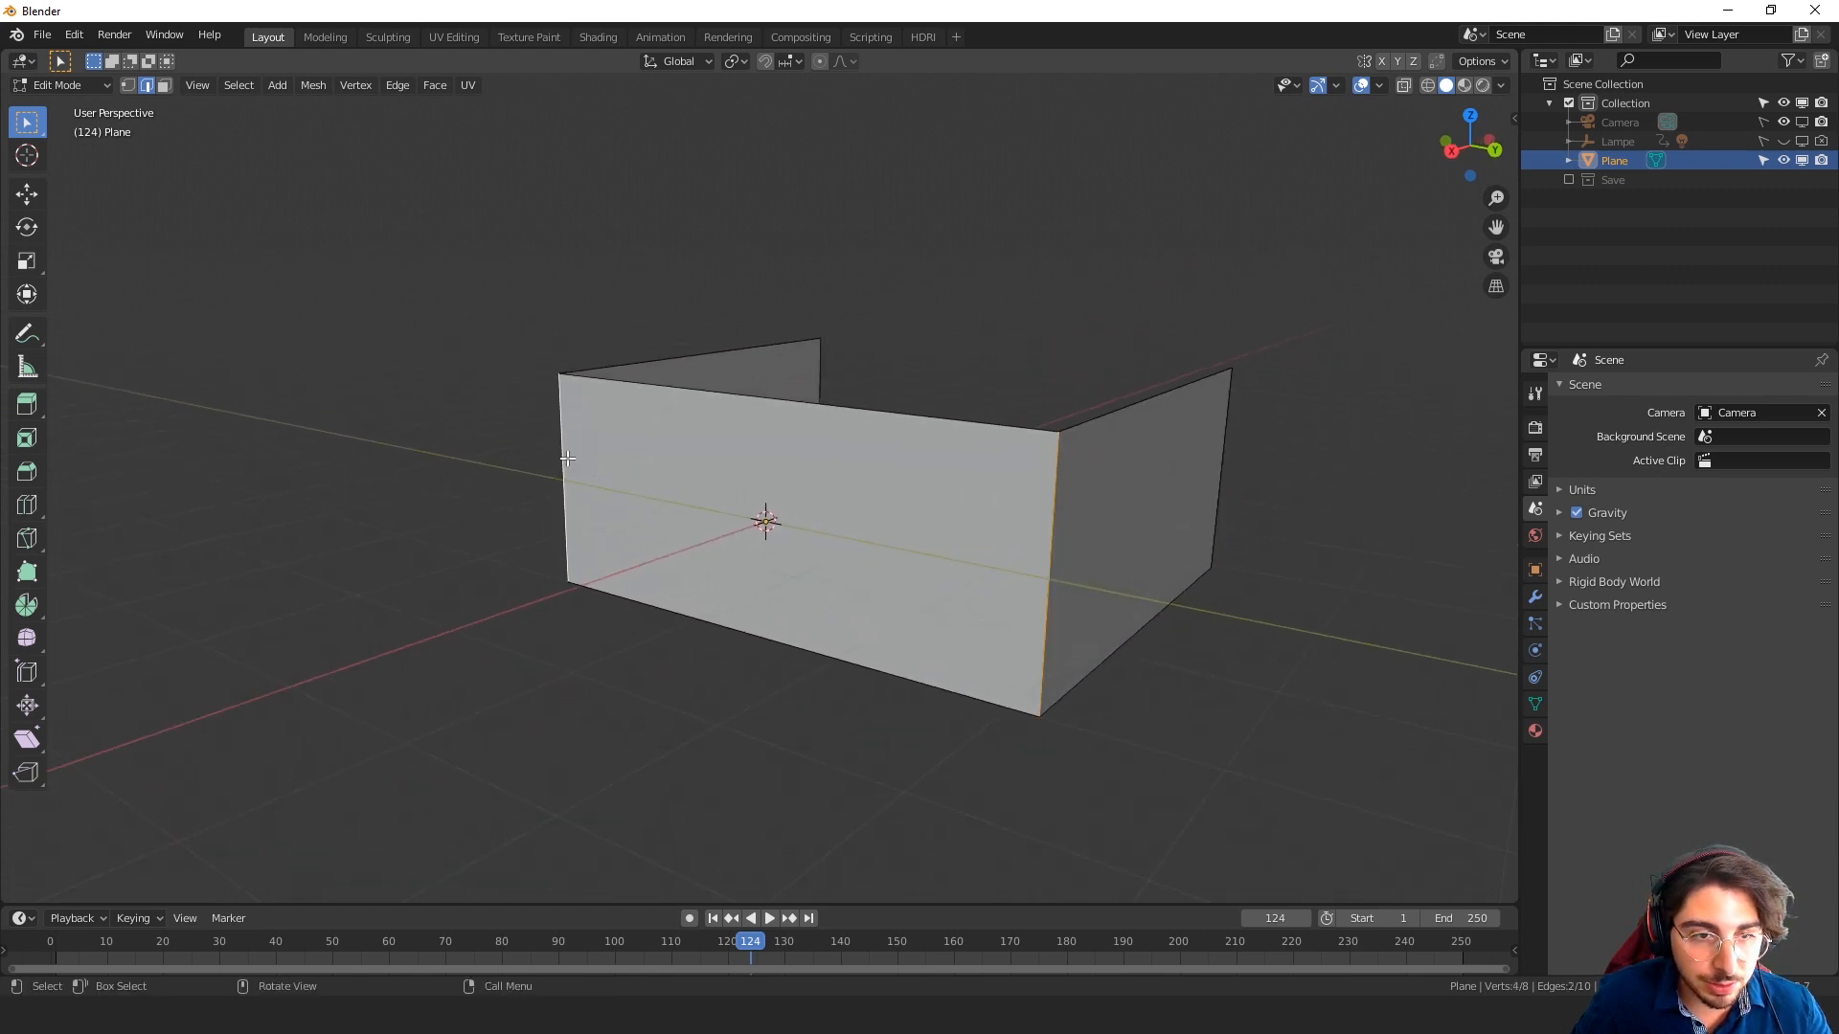
{"action": "middle_click_drag", "start_coordinate": [839, 537], "coordinate": [858, 568]}
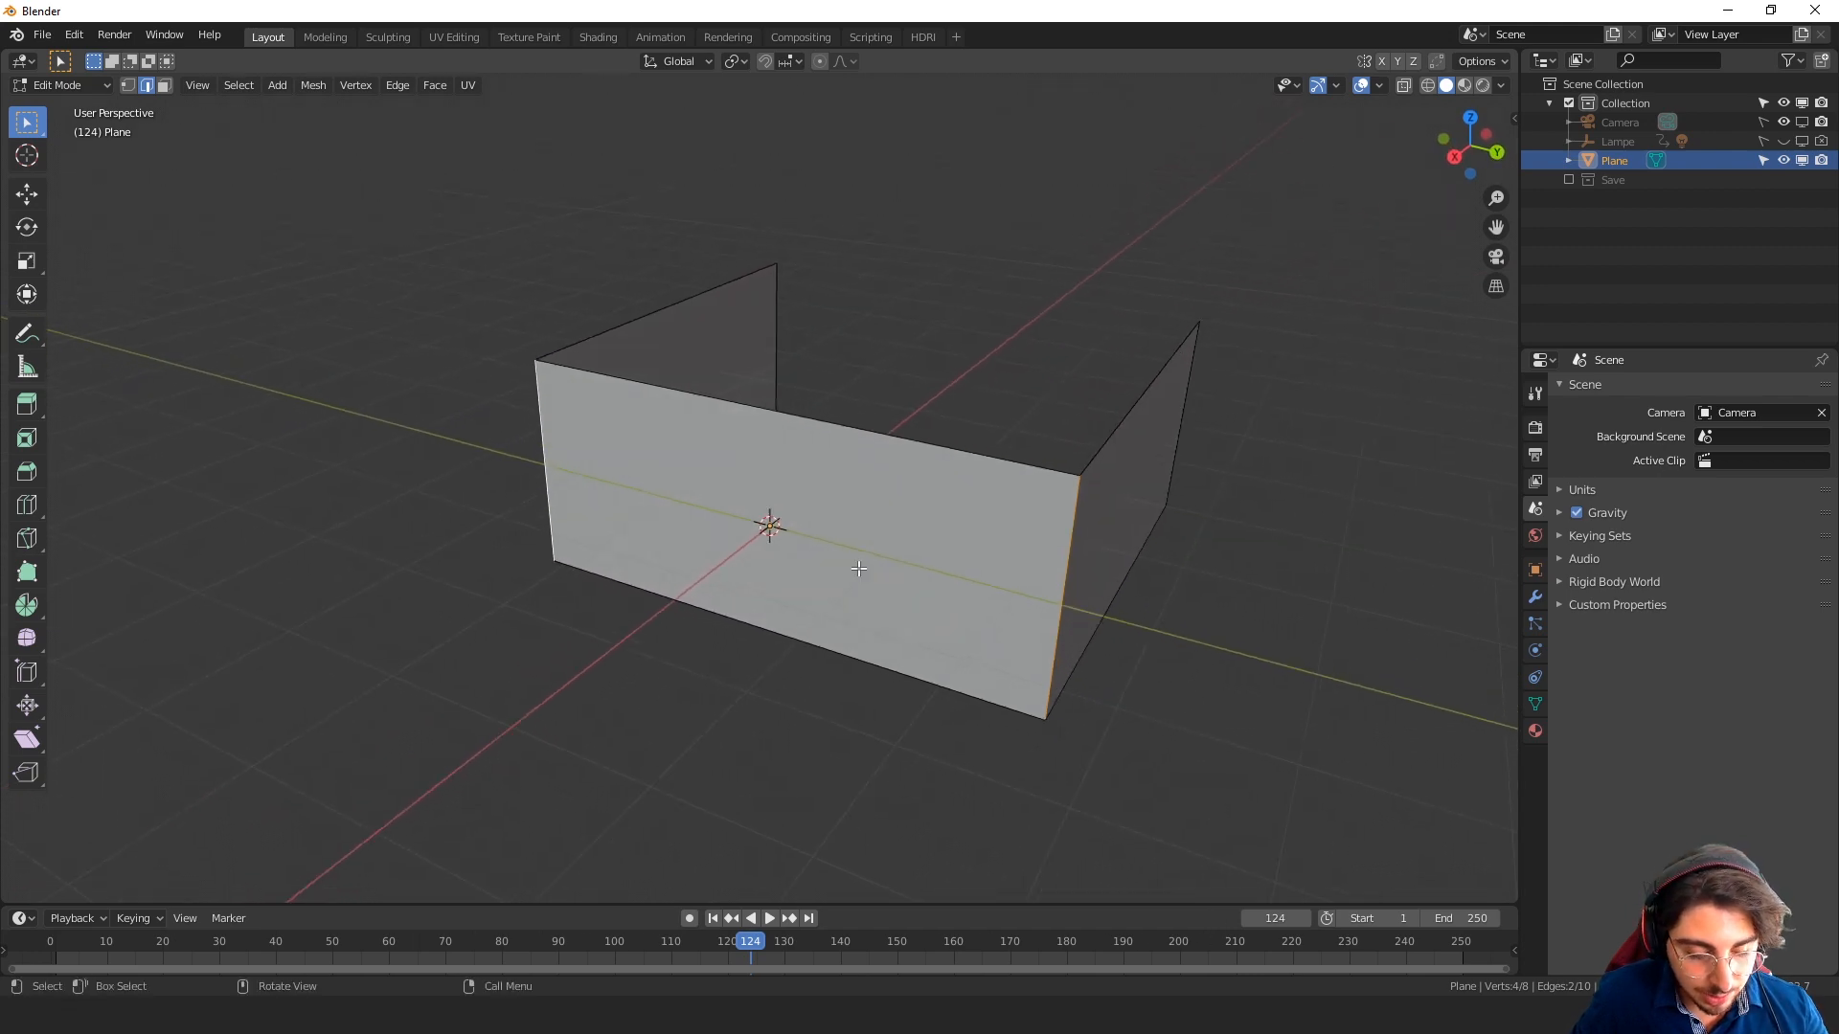
{"action": "key", "text": "ctrl+b"}
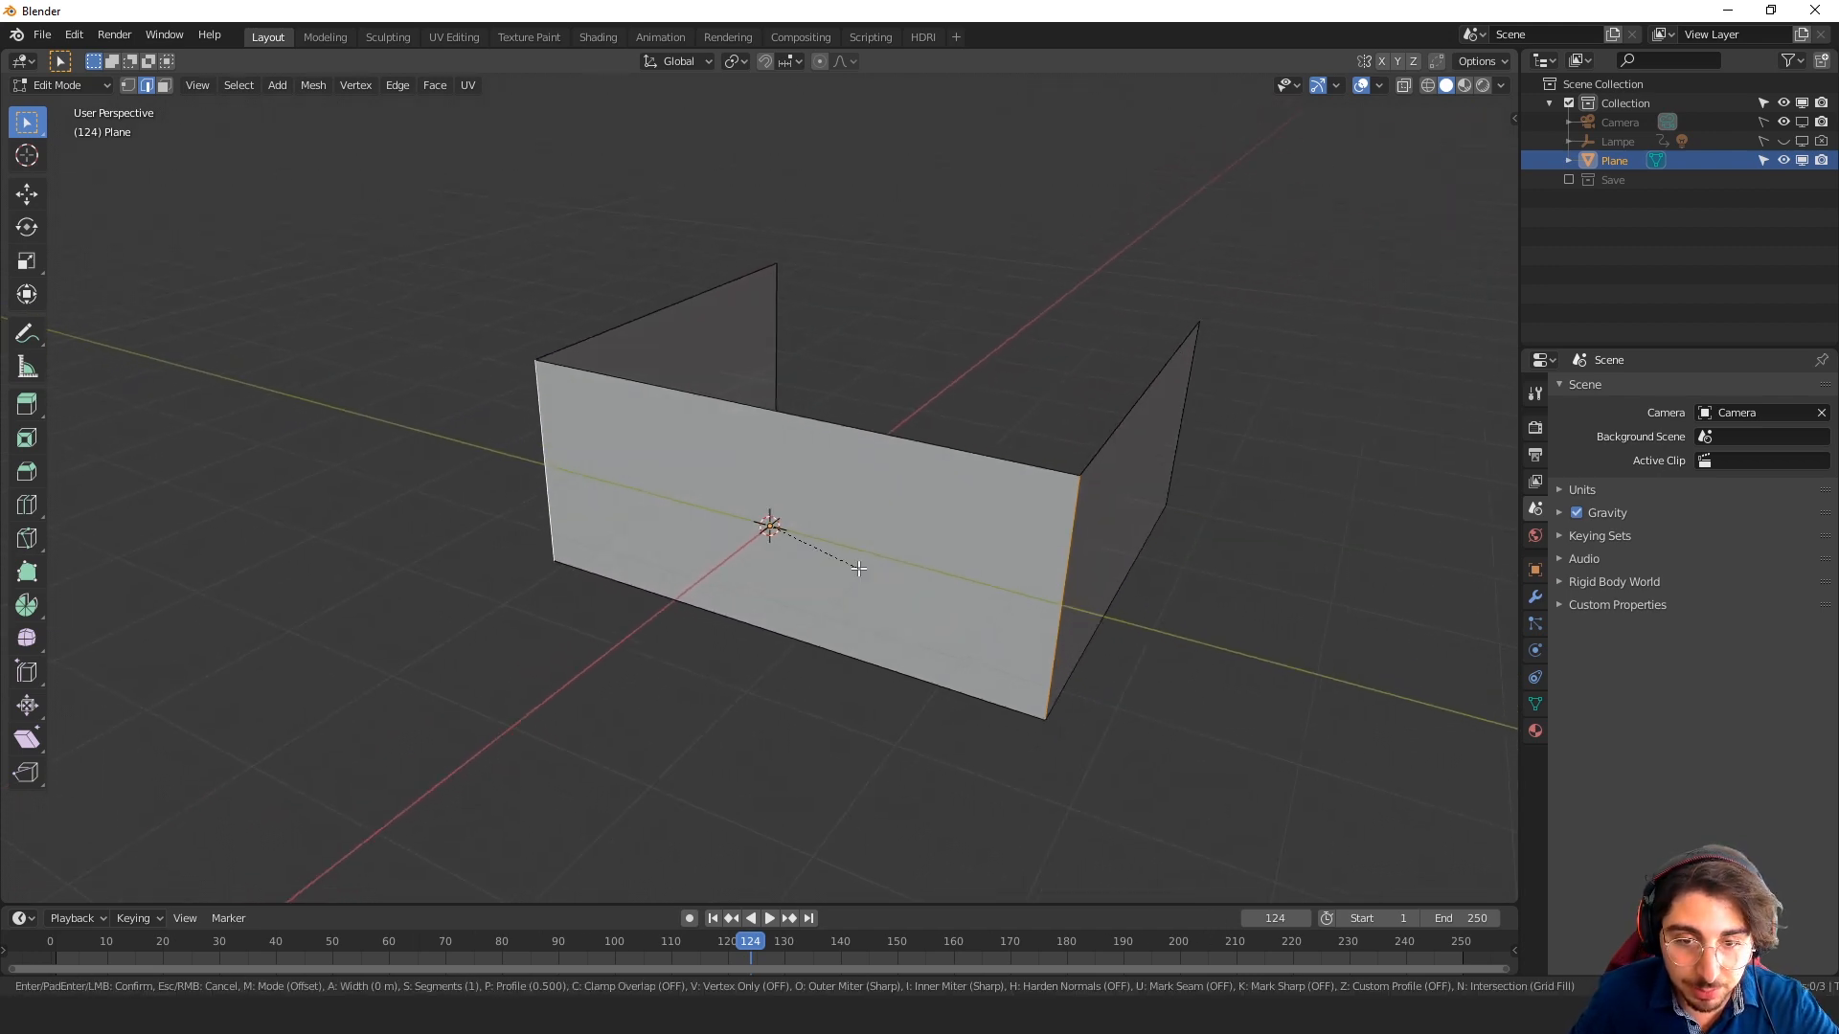
{"action": "scroll", "coordinate": [871, 573], "scroll_direction": "up", "scroll_amount": 2}
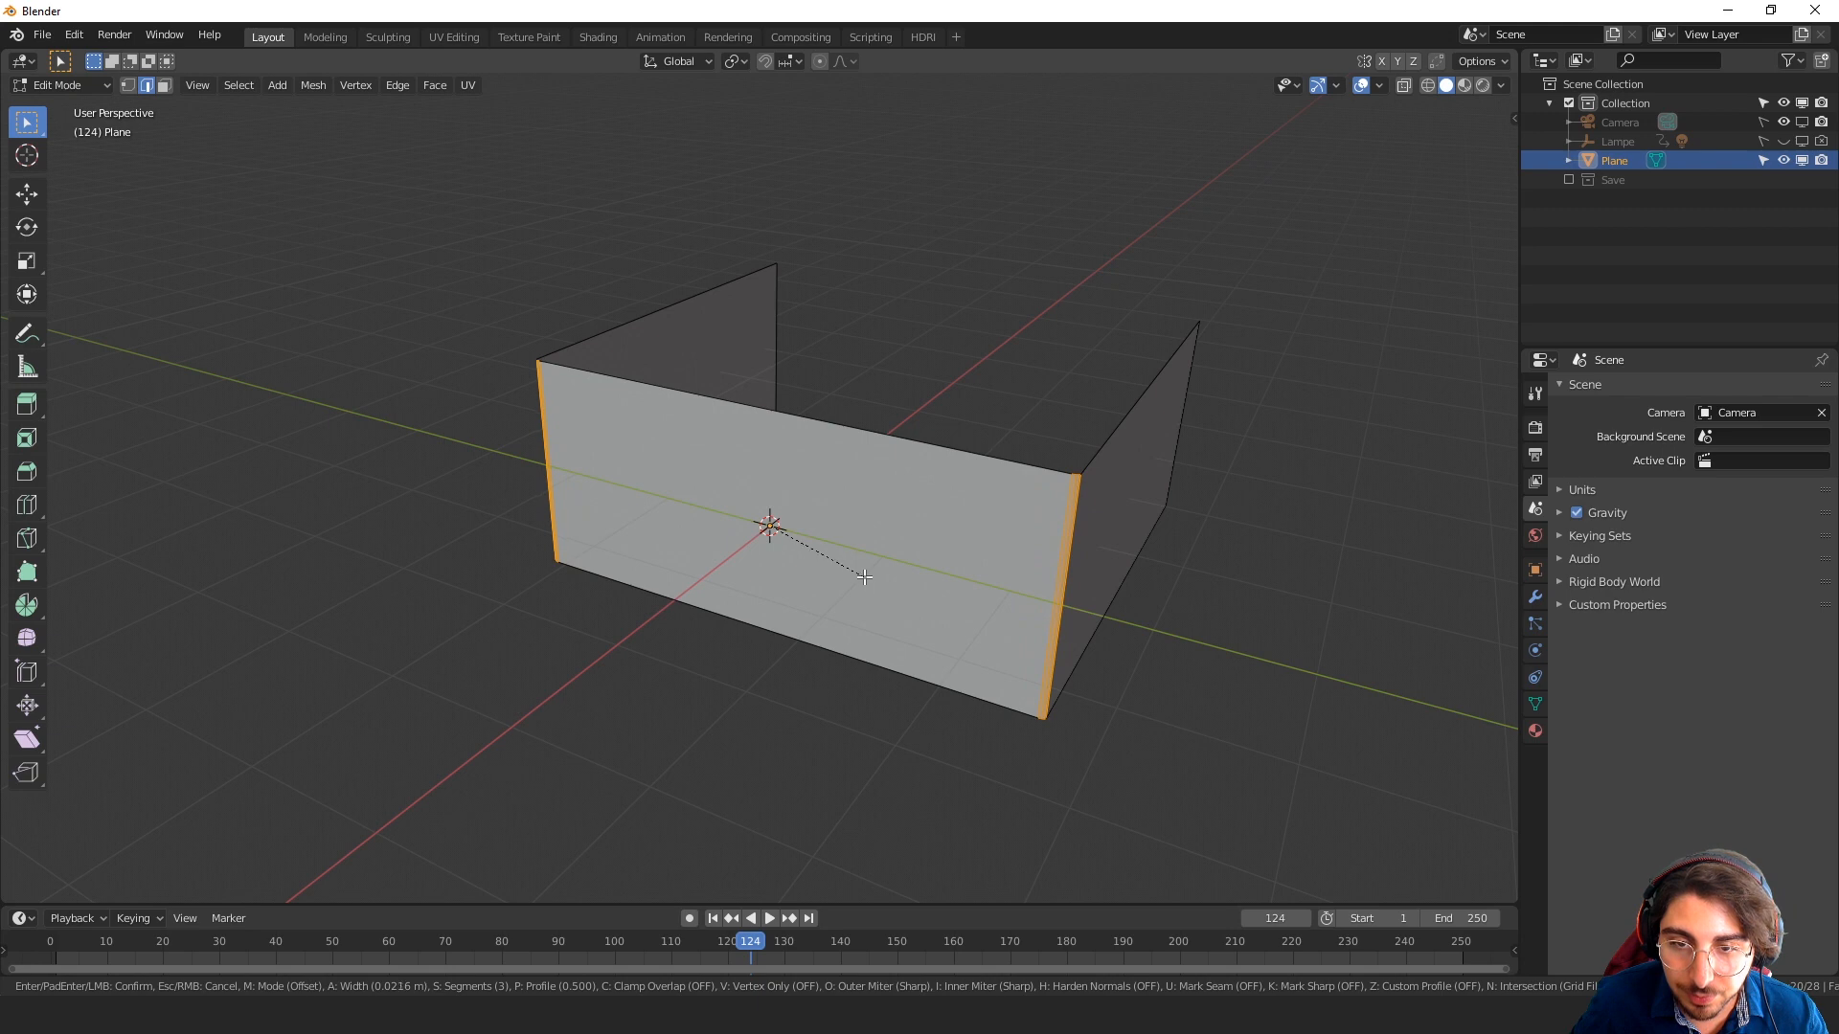
{"action": "left_click", "coordinate": [862, 577]}
Return to Object Mode and shade the wall object smooth
{"action": "key", "text": "Tab"}
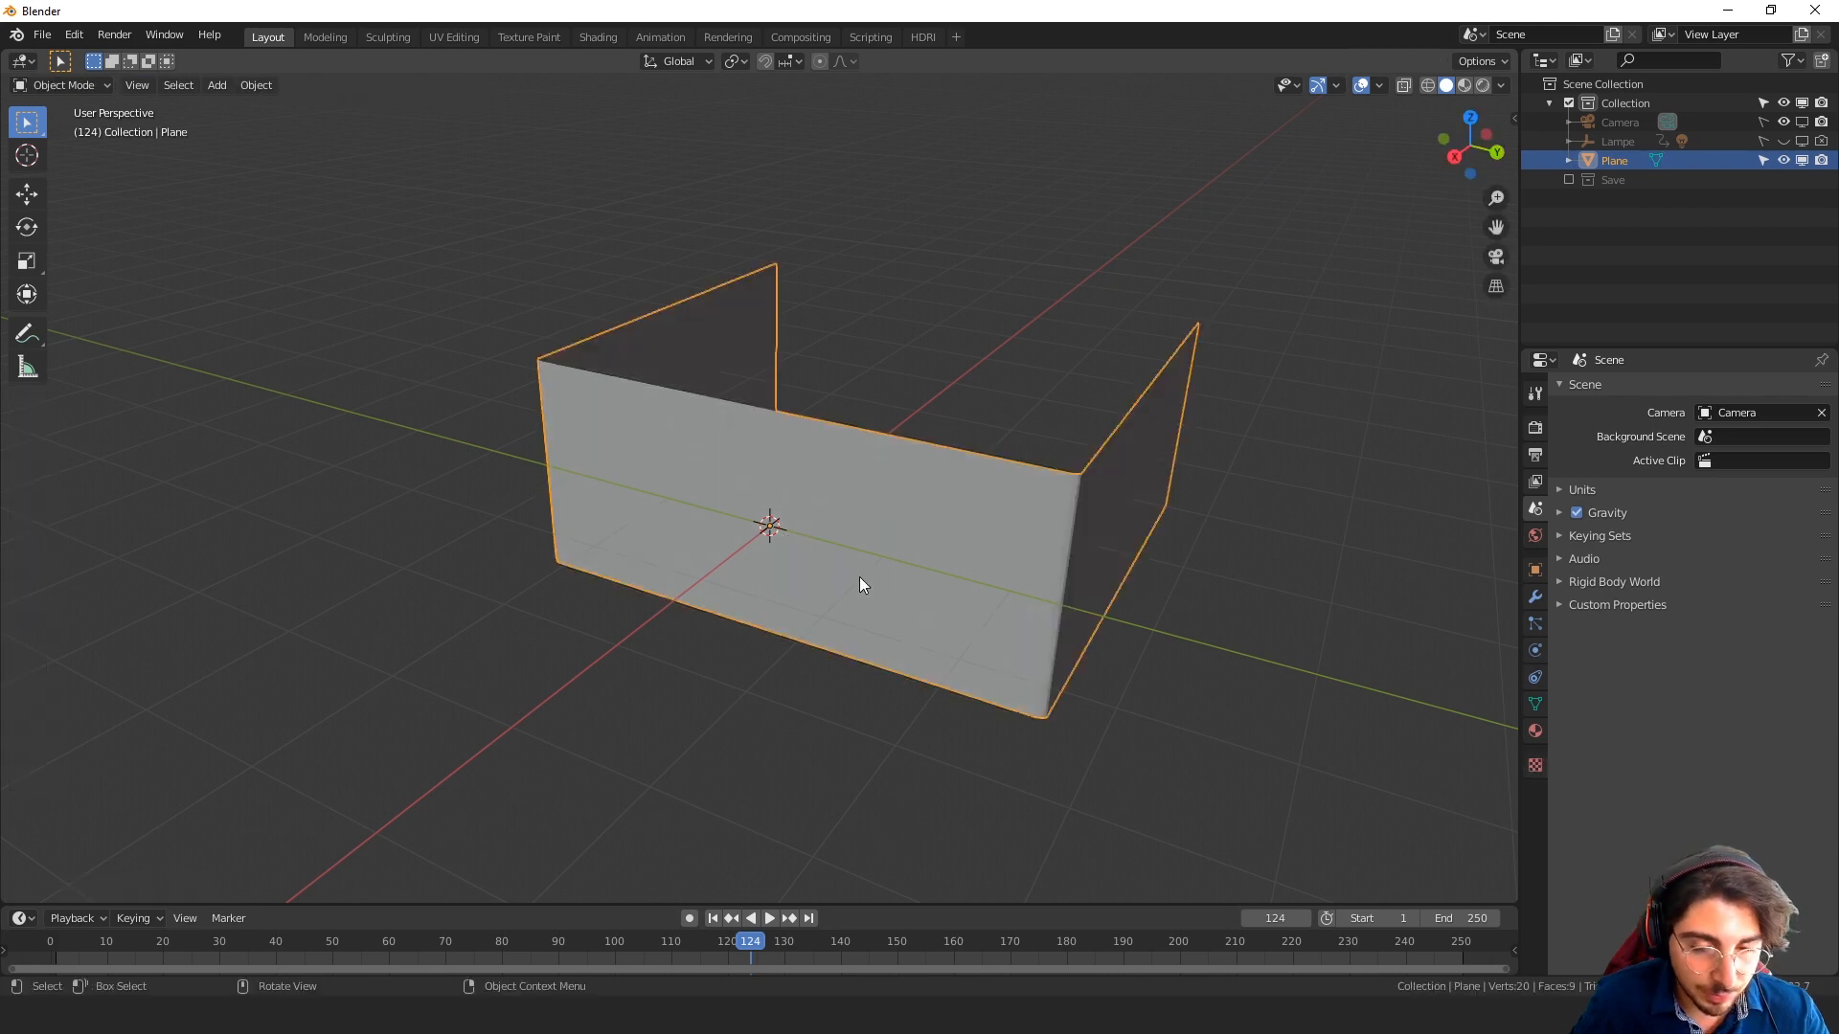
{"action": "right_click", "coordinate": [985, 588]}
{"action": "left_click", "coordinate": [985, 584]}
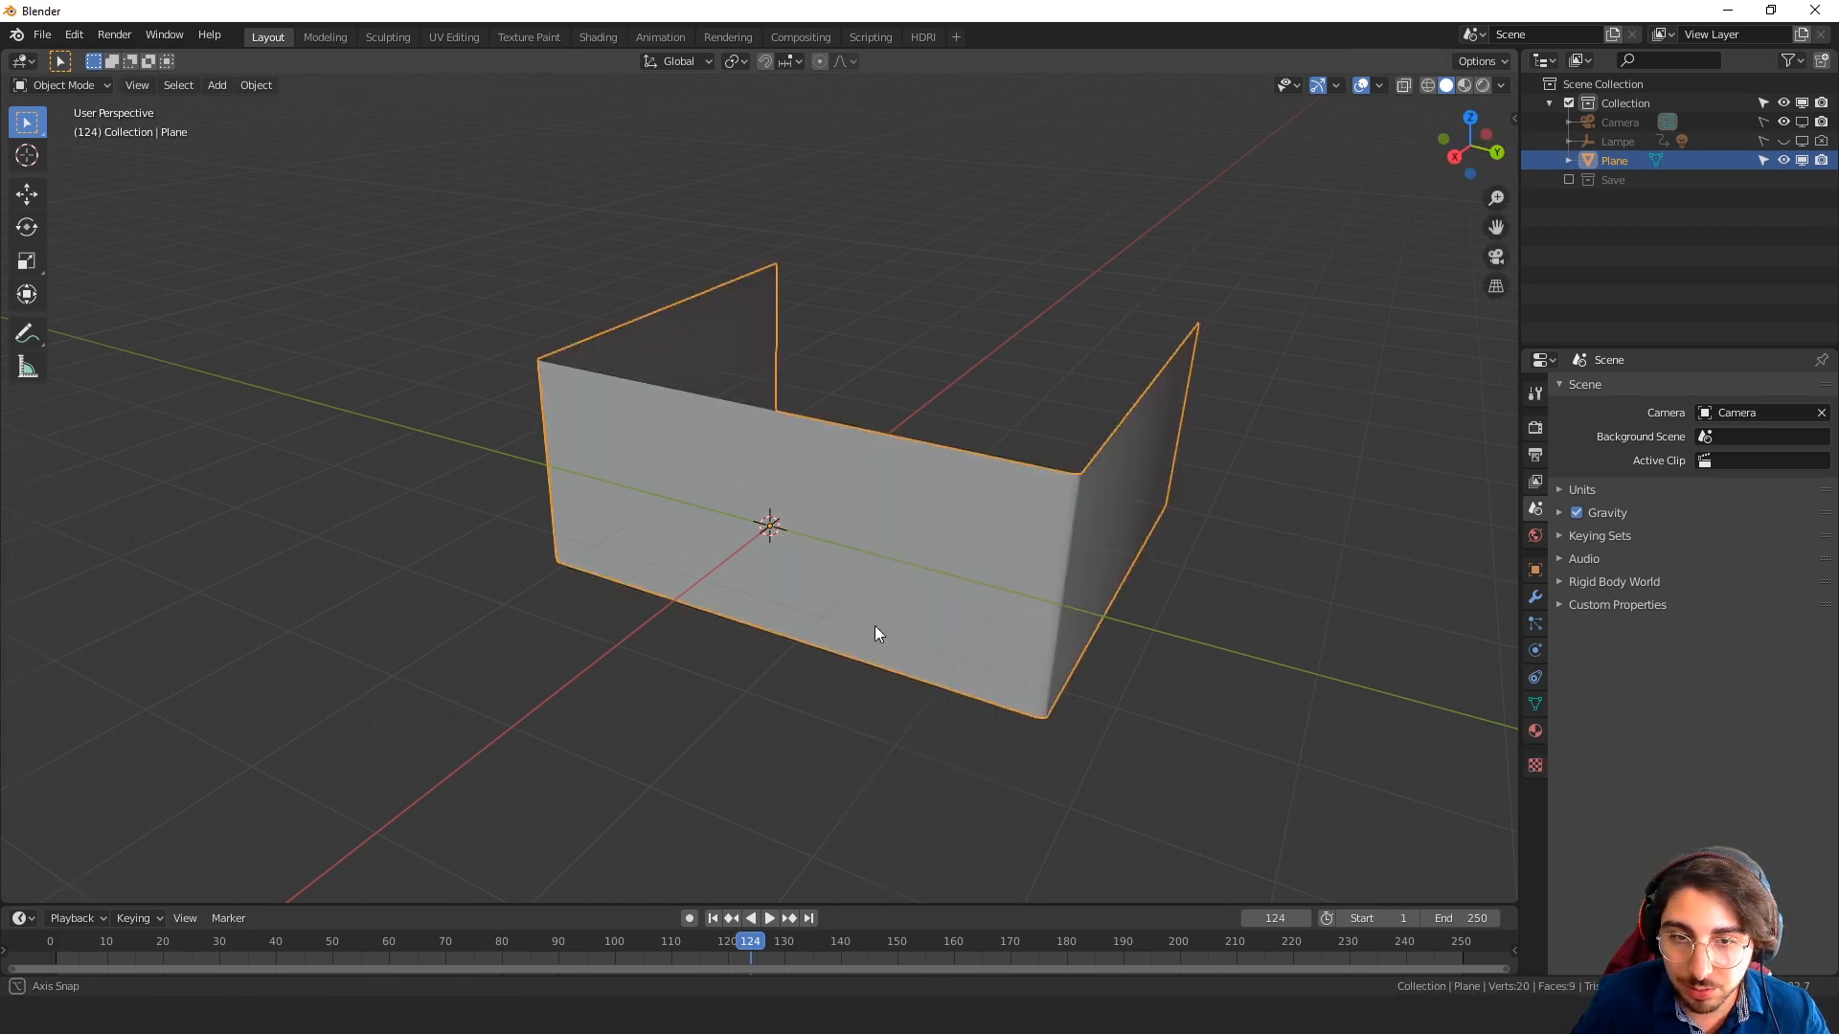
Move the wall object up along the Z axis until its base rests on the grid floor
{"action": "mouse_move", "coordinate": [876, 630]}
{"action": "middle_mouse_down"}
{"action": "mouse_move", "coordinate": [1088, 554]}
{"action": "mouse_move", "coordinate": [698, 550]}
{"action": "mouse_move", "coordinate": [587, 571]}
{"action": "mouse_move", "coordinate": [591, 593]}
{"action": "middle_mouse_up"}
{"action": "key", "text": "g"}
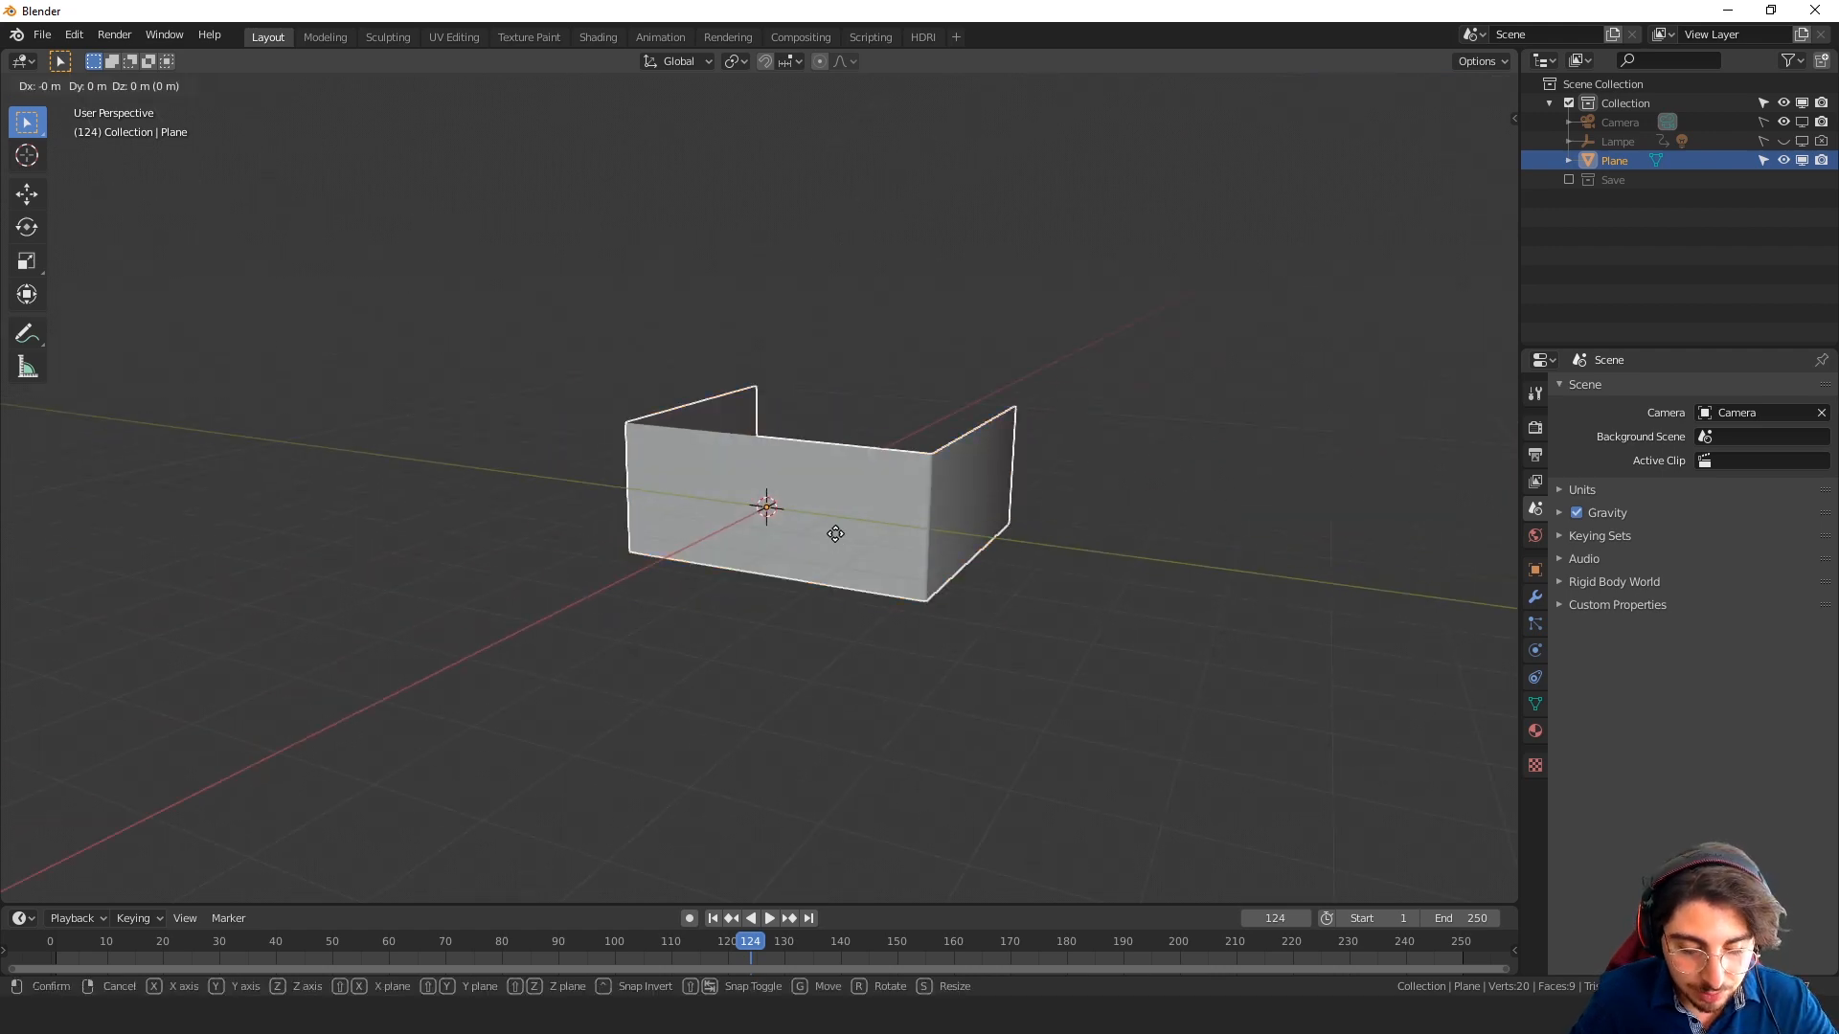
{"action": "key", "text": "z"}
{"action": "left_click", "coordinate": [922, 498]}
{"action": "scroll", "coordinate": [1083, 546], "scroll_direction": "down", "scroll_amount": 1}
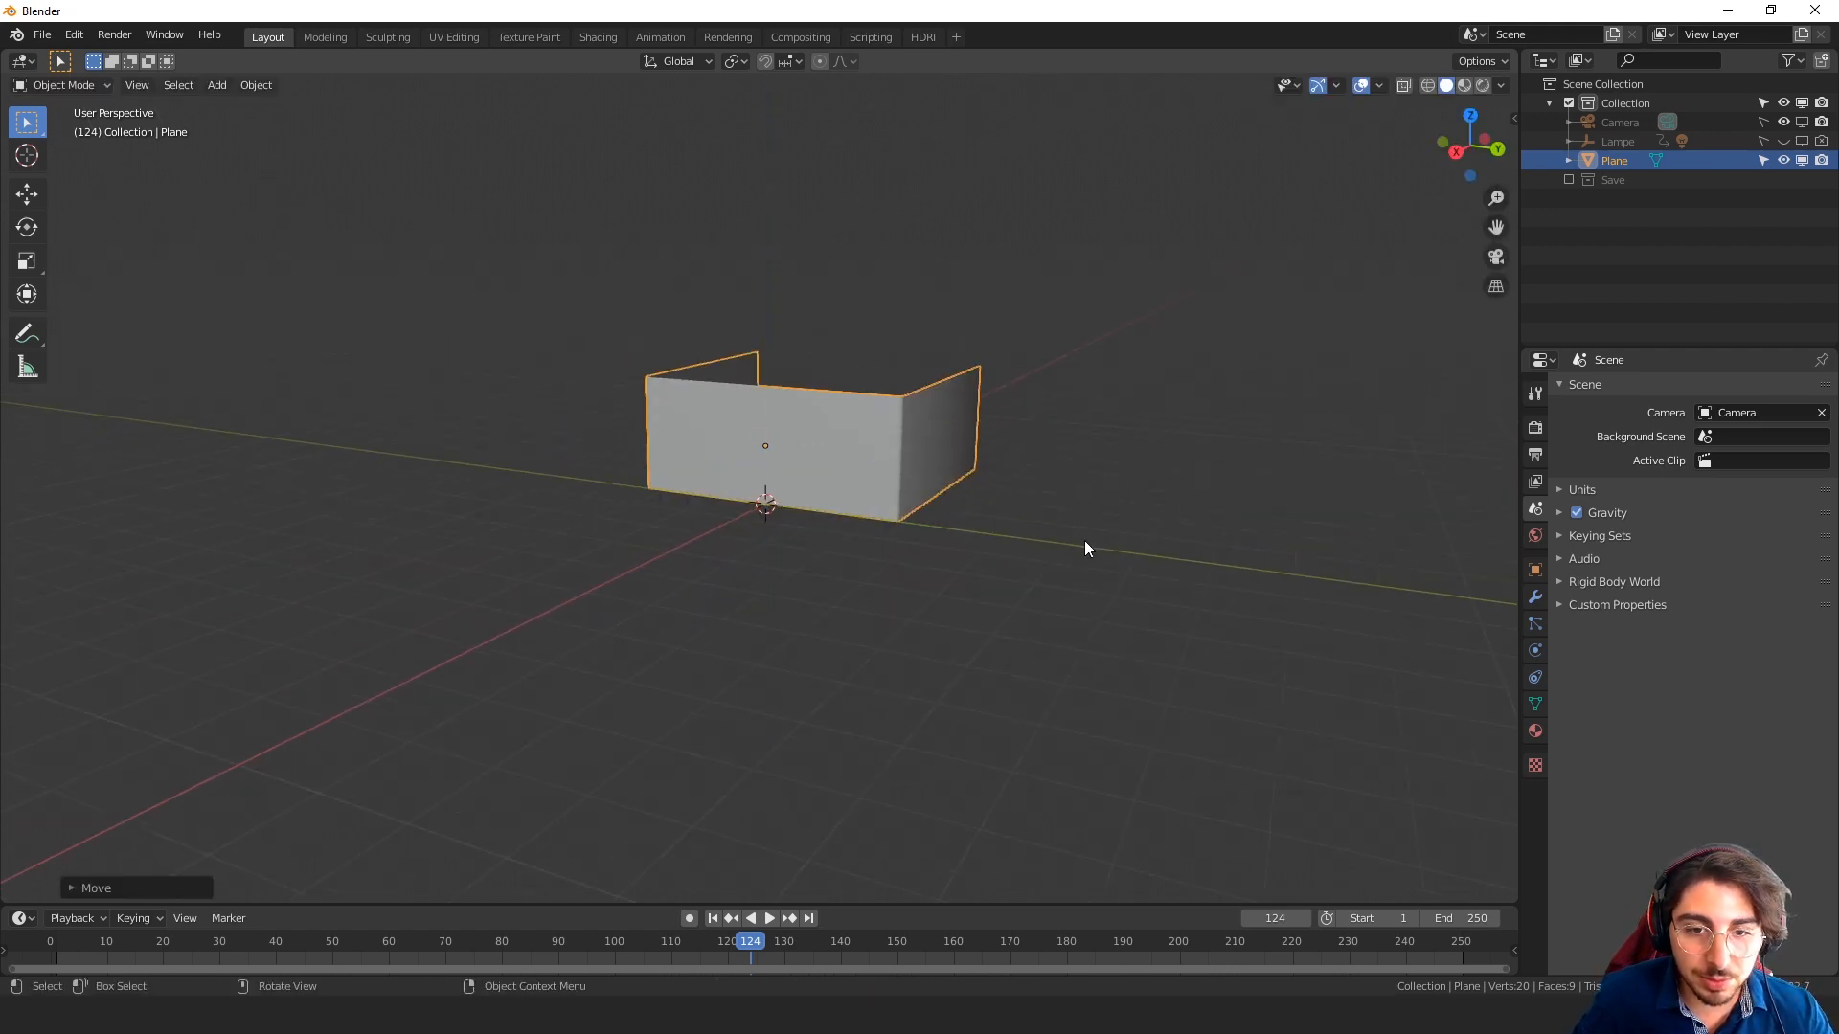
Create a new material for the wall and switch to the Shading workspace
{"action": "scroll", "coordinate": [1067, 562], "scroll_direction": "up", "scroll_amount": 3}
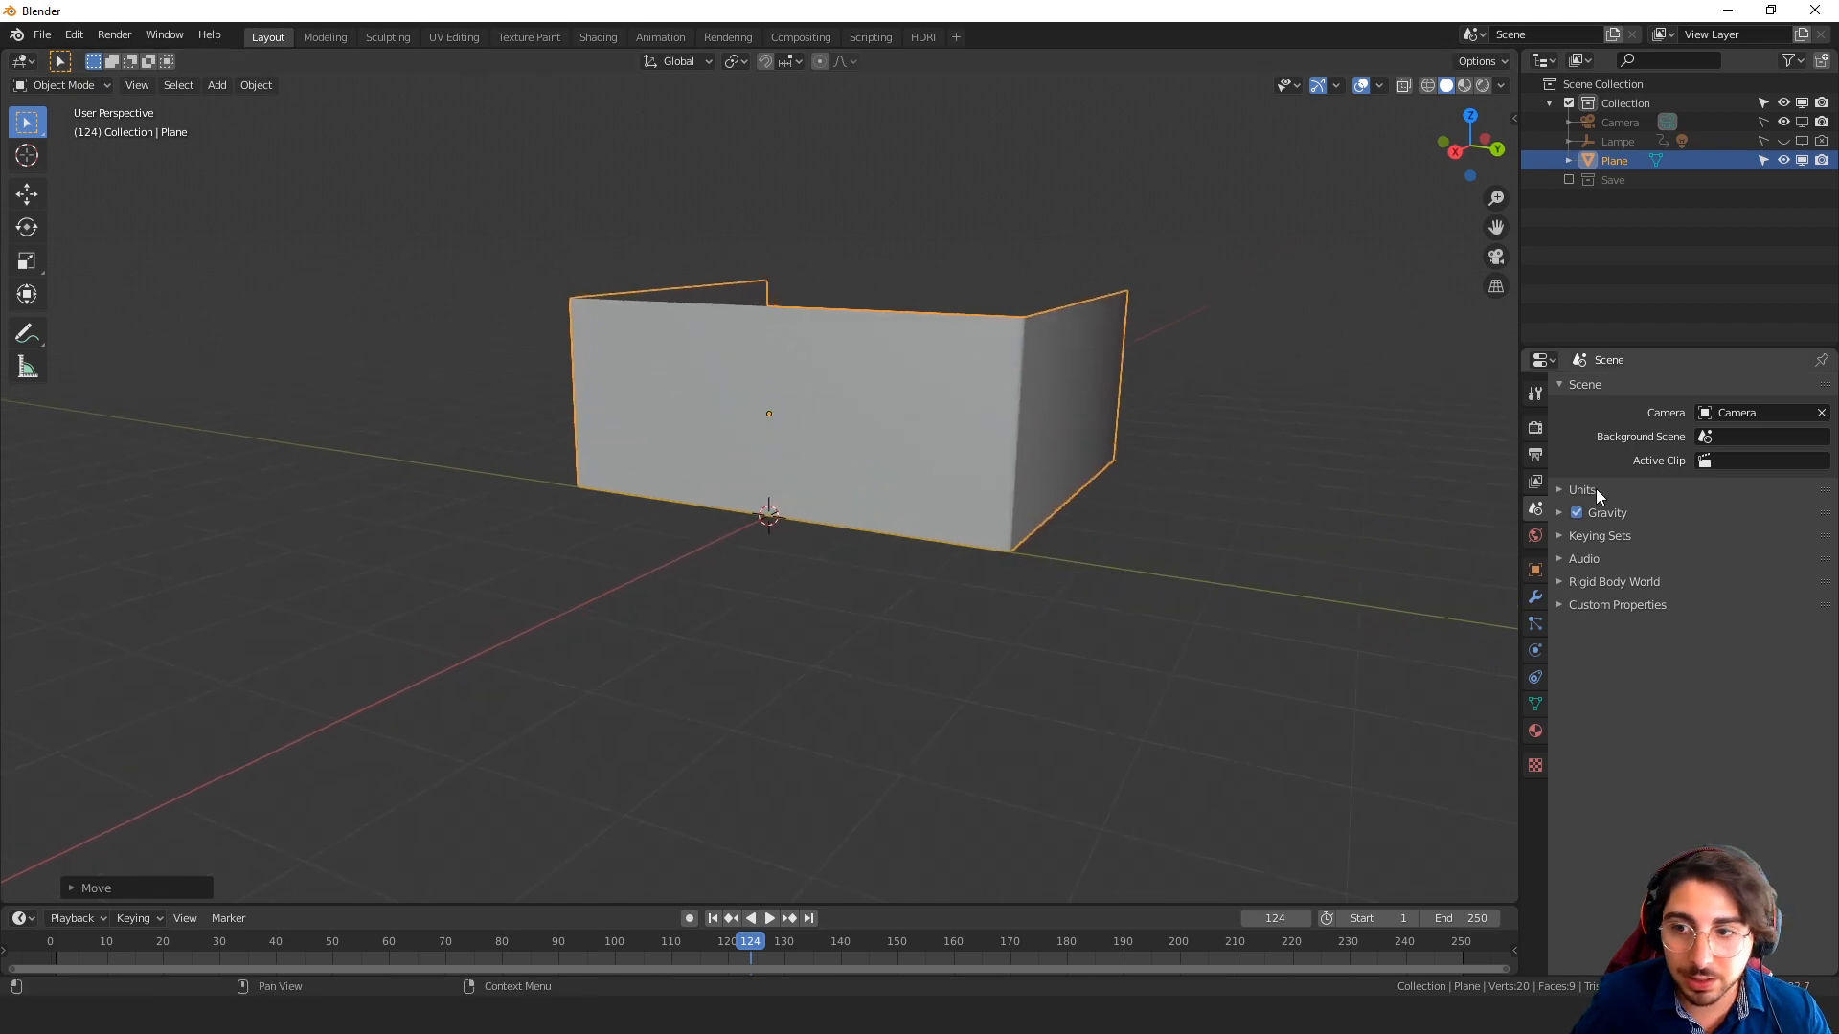
{"action": "left_click", "coordinate": [1535, 731]}
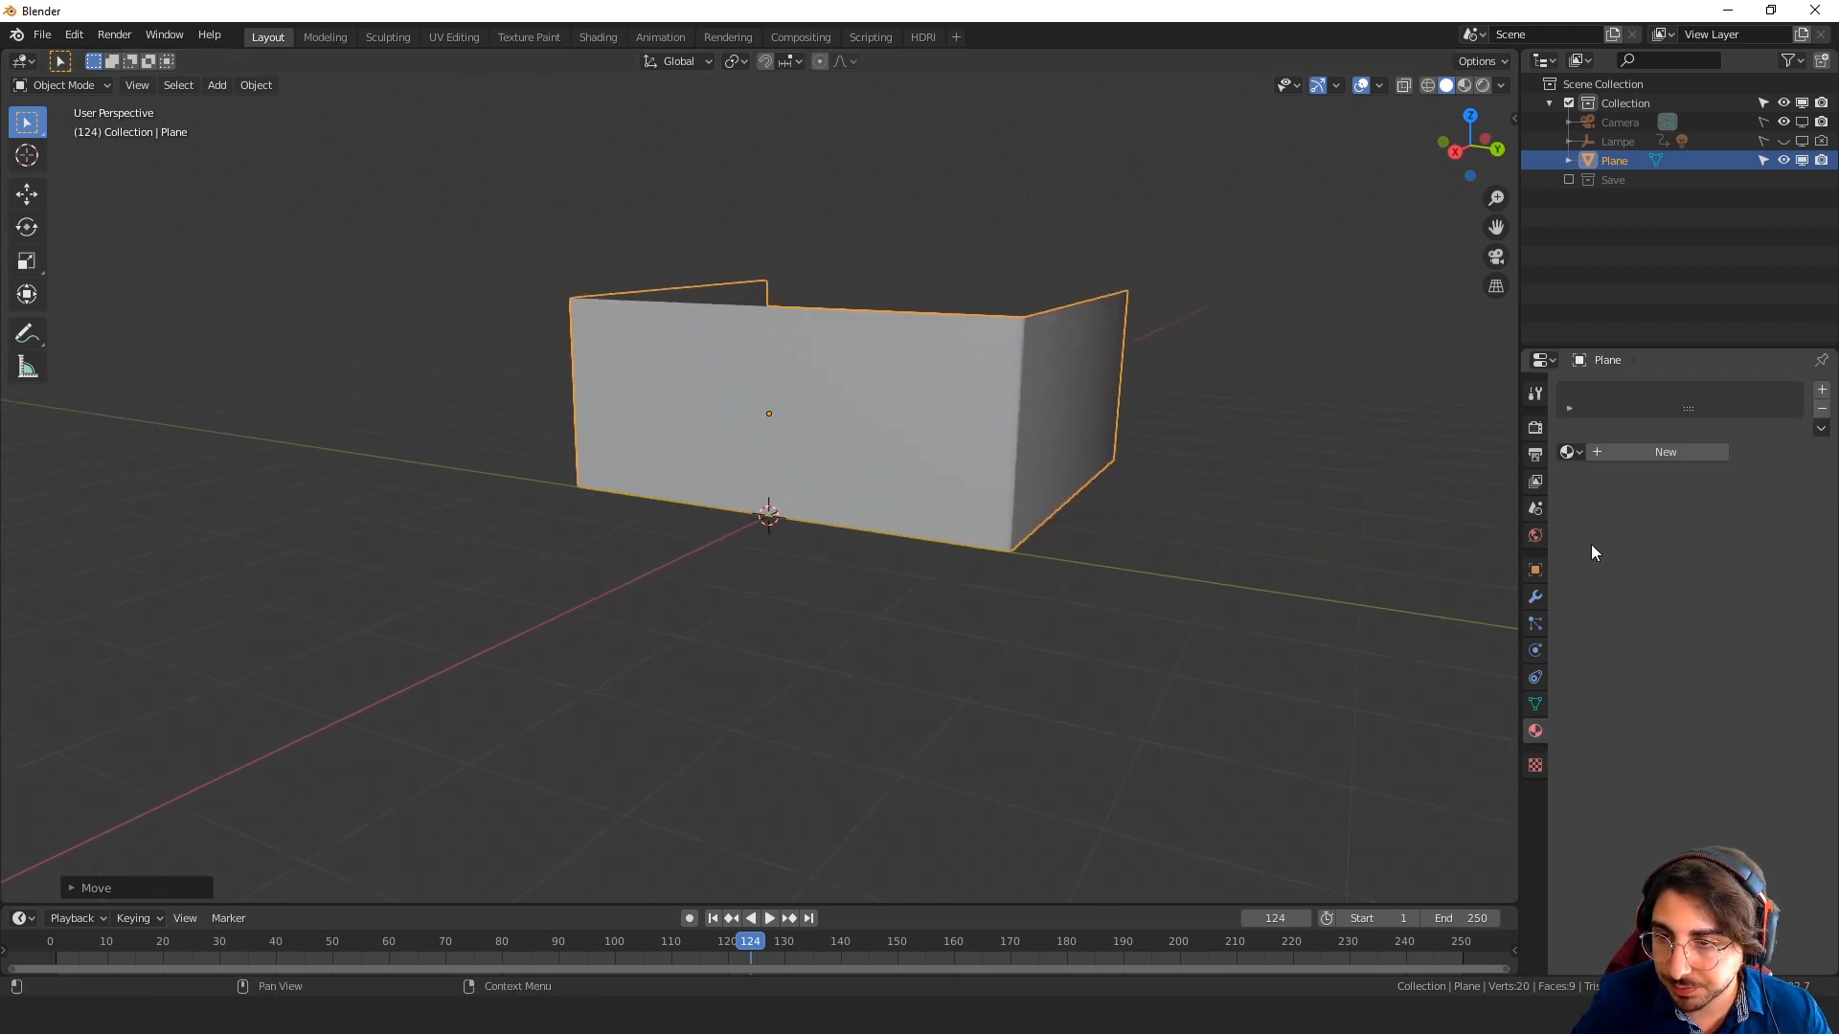
{"action": "left_click", "coordinate": [1647, 452]}
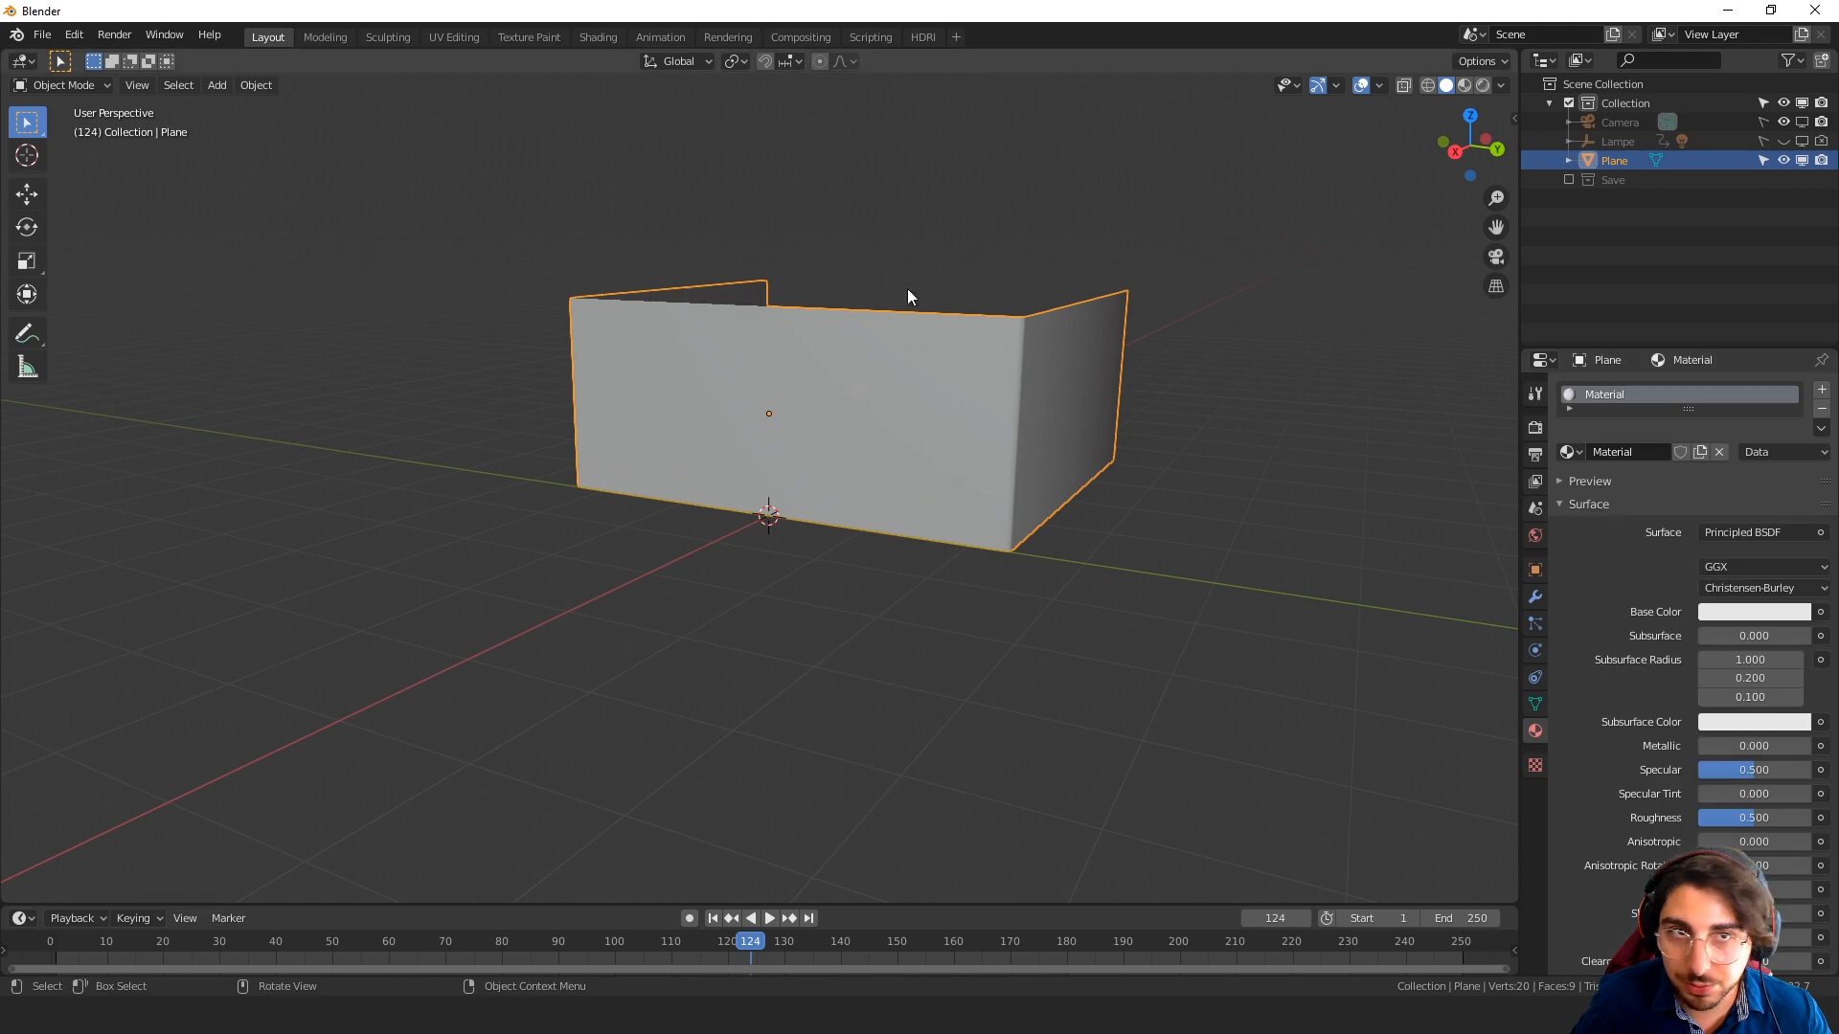
{"action": "left_click", "coordinate": [602, 36]}
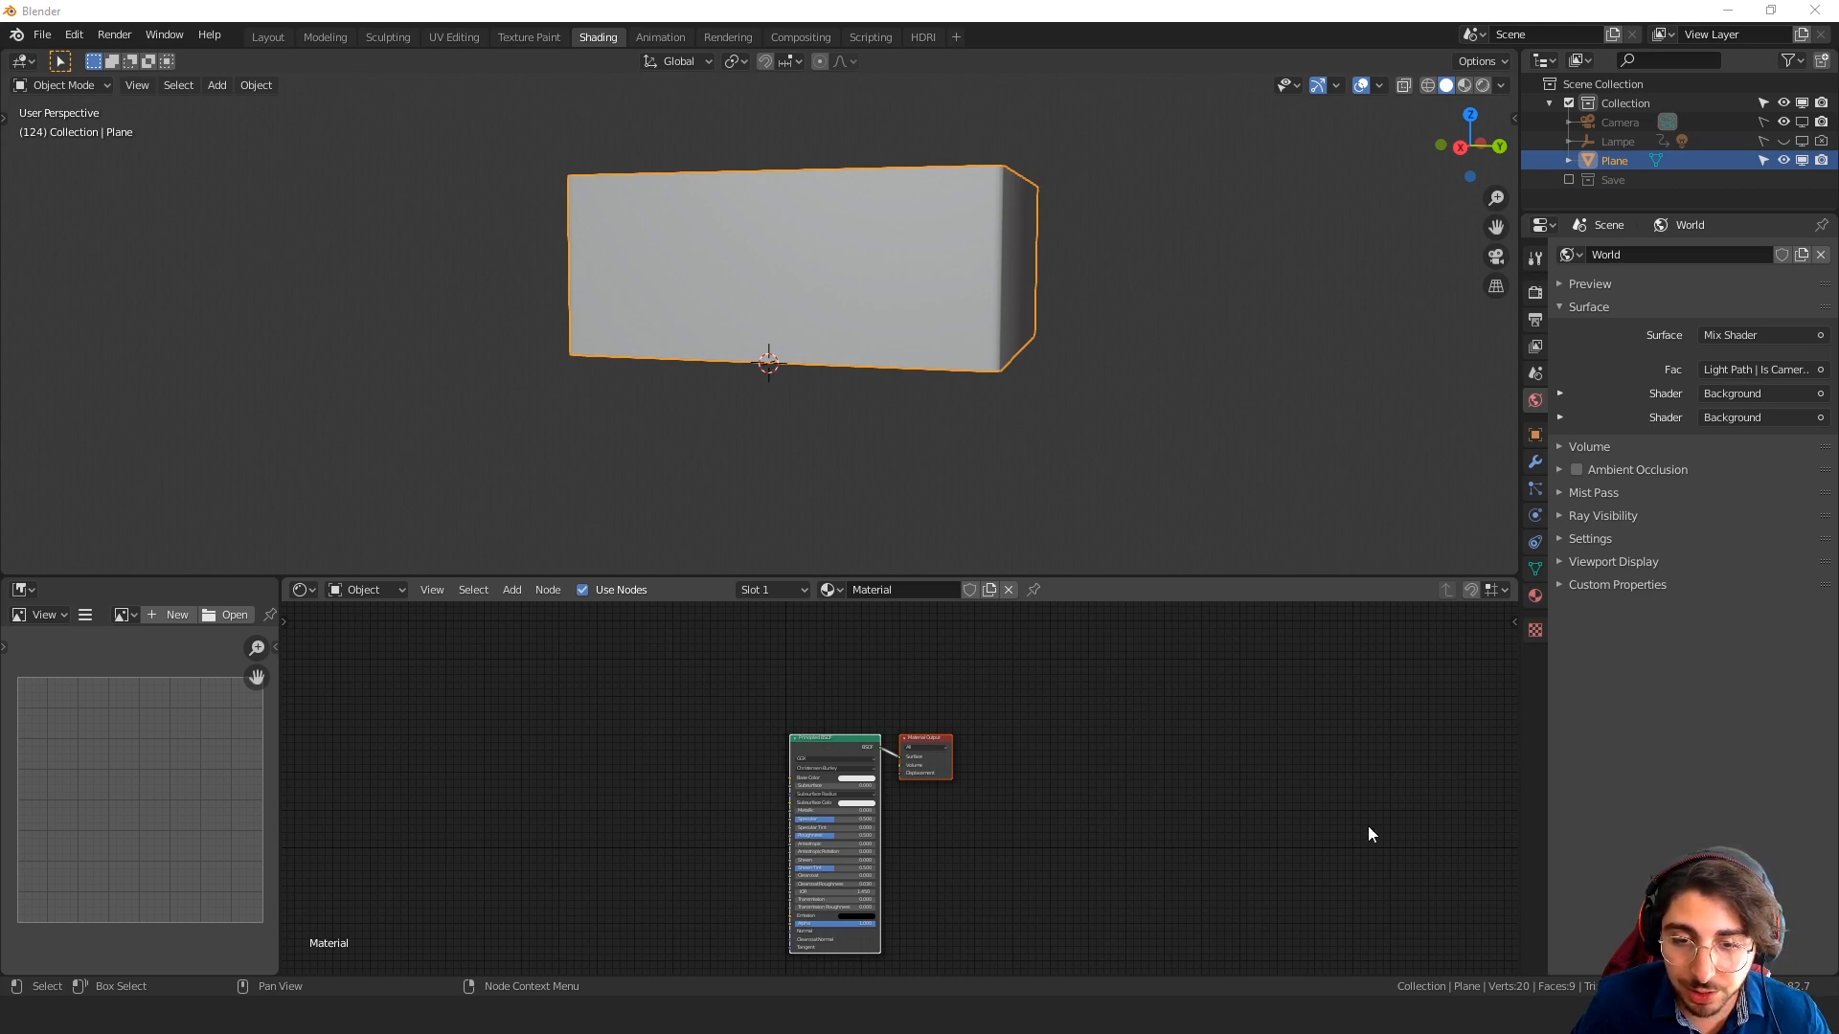
Add the brick albedo image from the Brick folder as a texture node and connect its Color to the Principled BSDF's Base Color
{"action": "key", "text": "alt+Tab"}
{"action": "left_click_drag", "start_coordinate": [1651, 305], "coordinate": [1414, 257]}
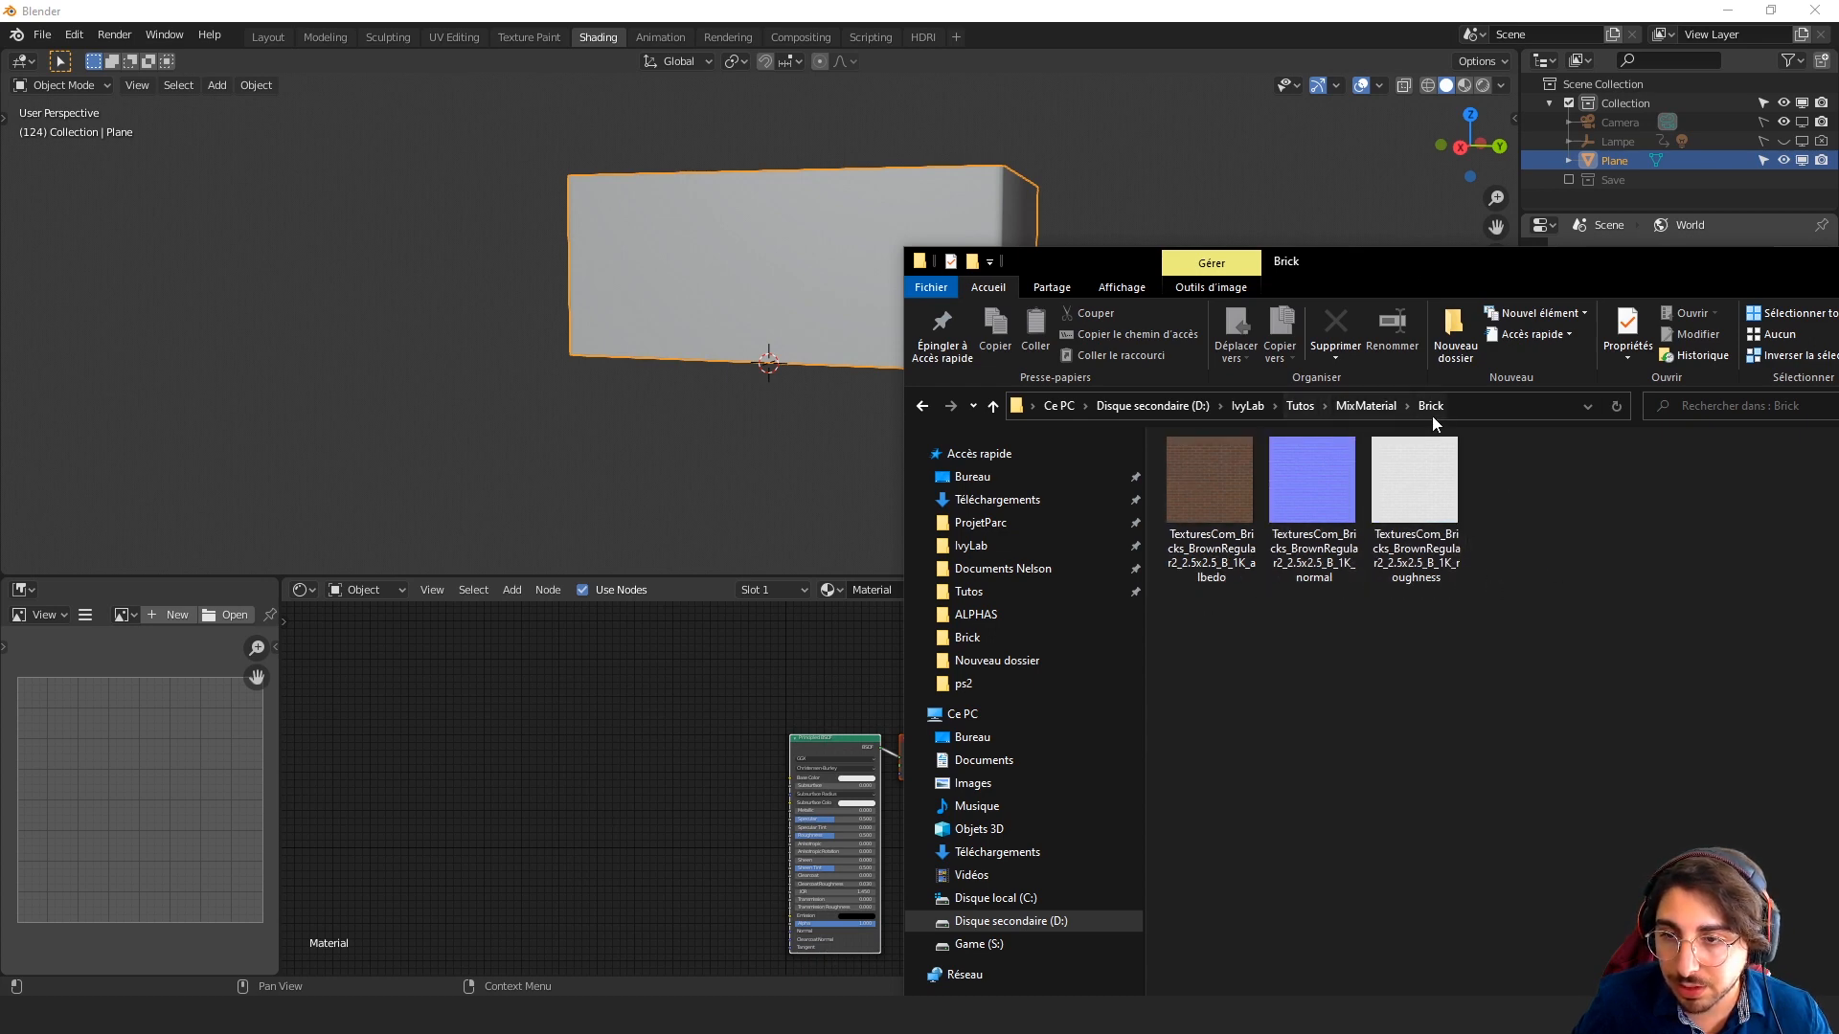
{"action": "left_click_drag", "start_coordinate": [1381, 270], "coordinate": [1686, 233]}
{"action": "left_click_drag", "start_coordinate": [1558, 431], "coordinate": [600, 728]}
{"action": "key", "text": "alt+Tab"}
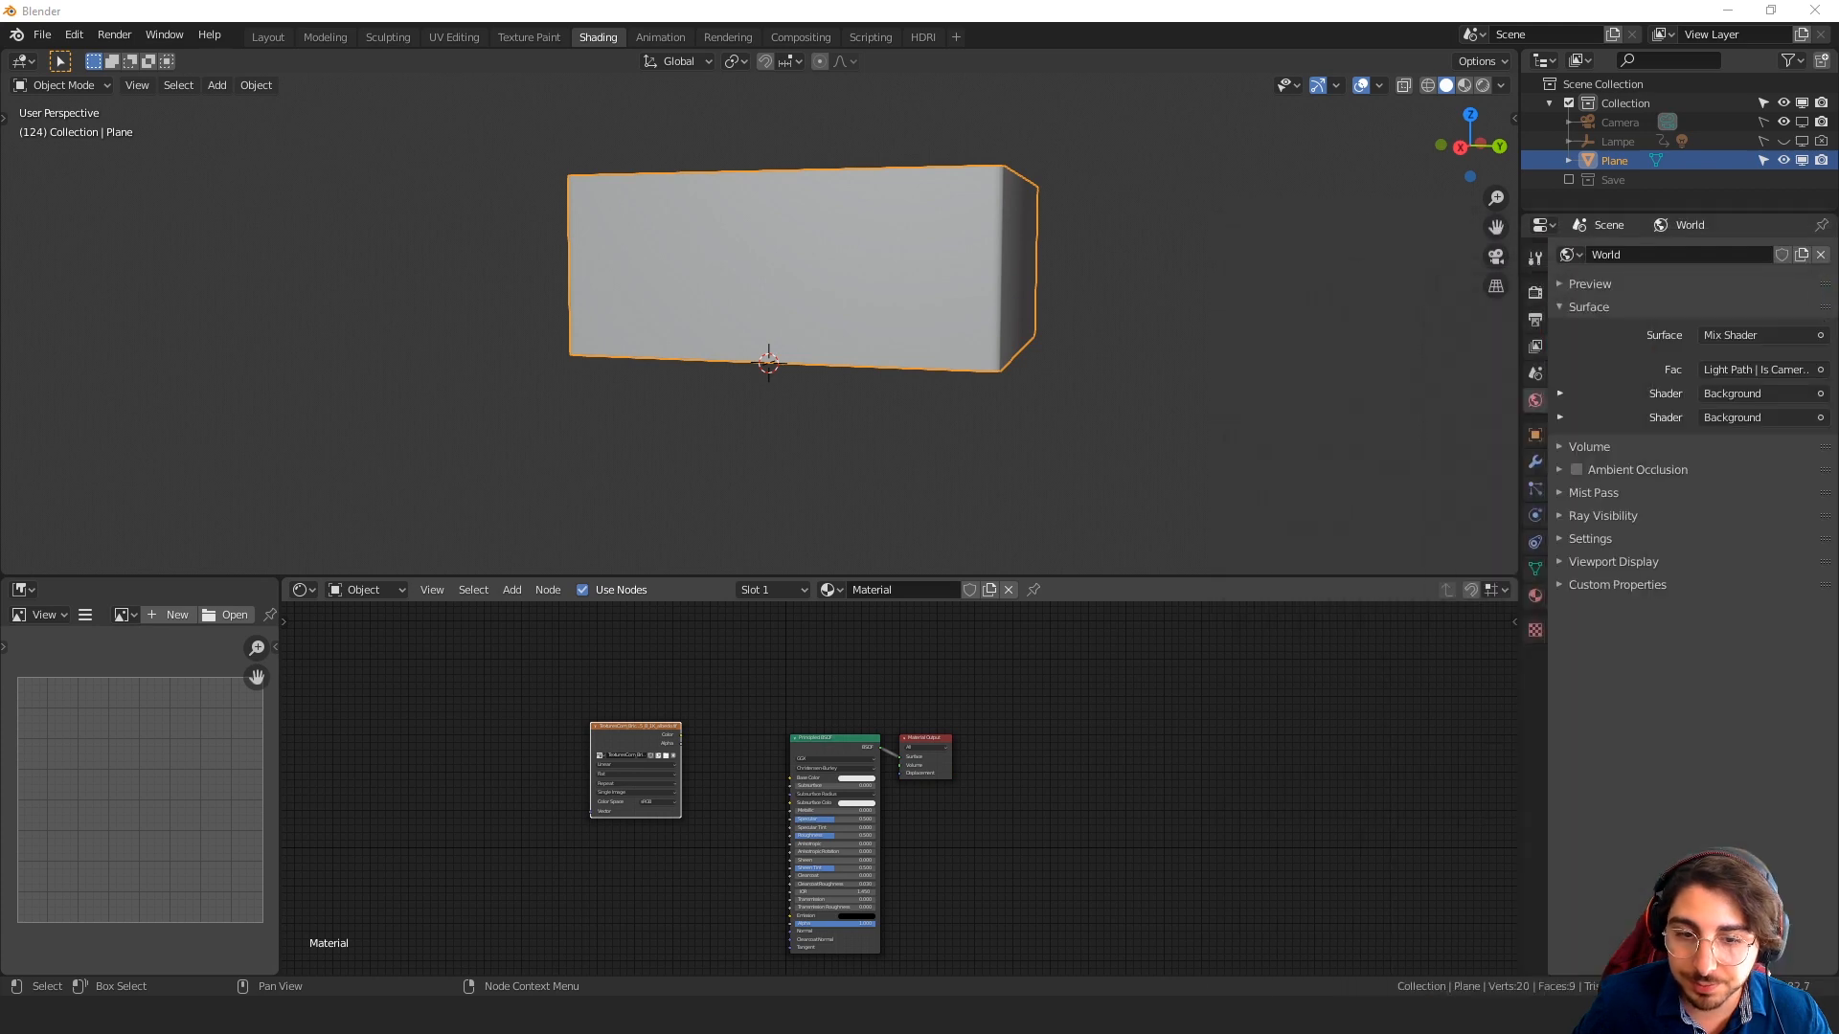
{"action": "scroll", "coordinate": [761, 773], "scroll_direction": "up", "scroll_amount": 4}
{"action": "mouse_move", "coordinate": [732, 777]}
{"action": "middle_mouse_down"}
{"action": "mouse_move", "coordinate": [681, 766]}
{"action": "mouse_move", "coordinate": [714, 758]}
{"action": "middle_mouse_up"}
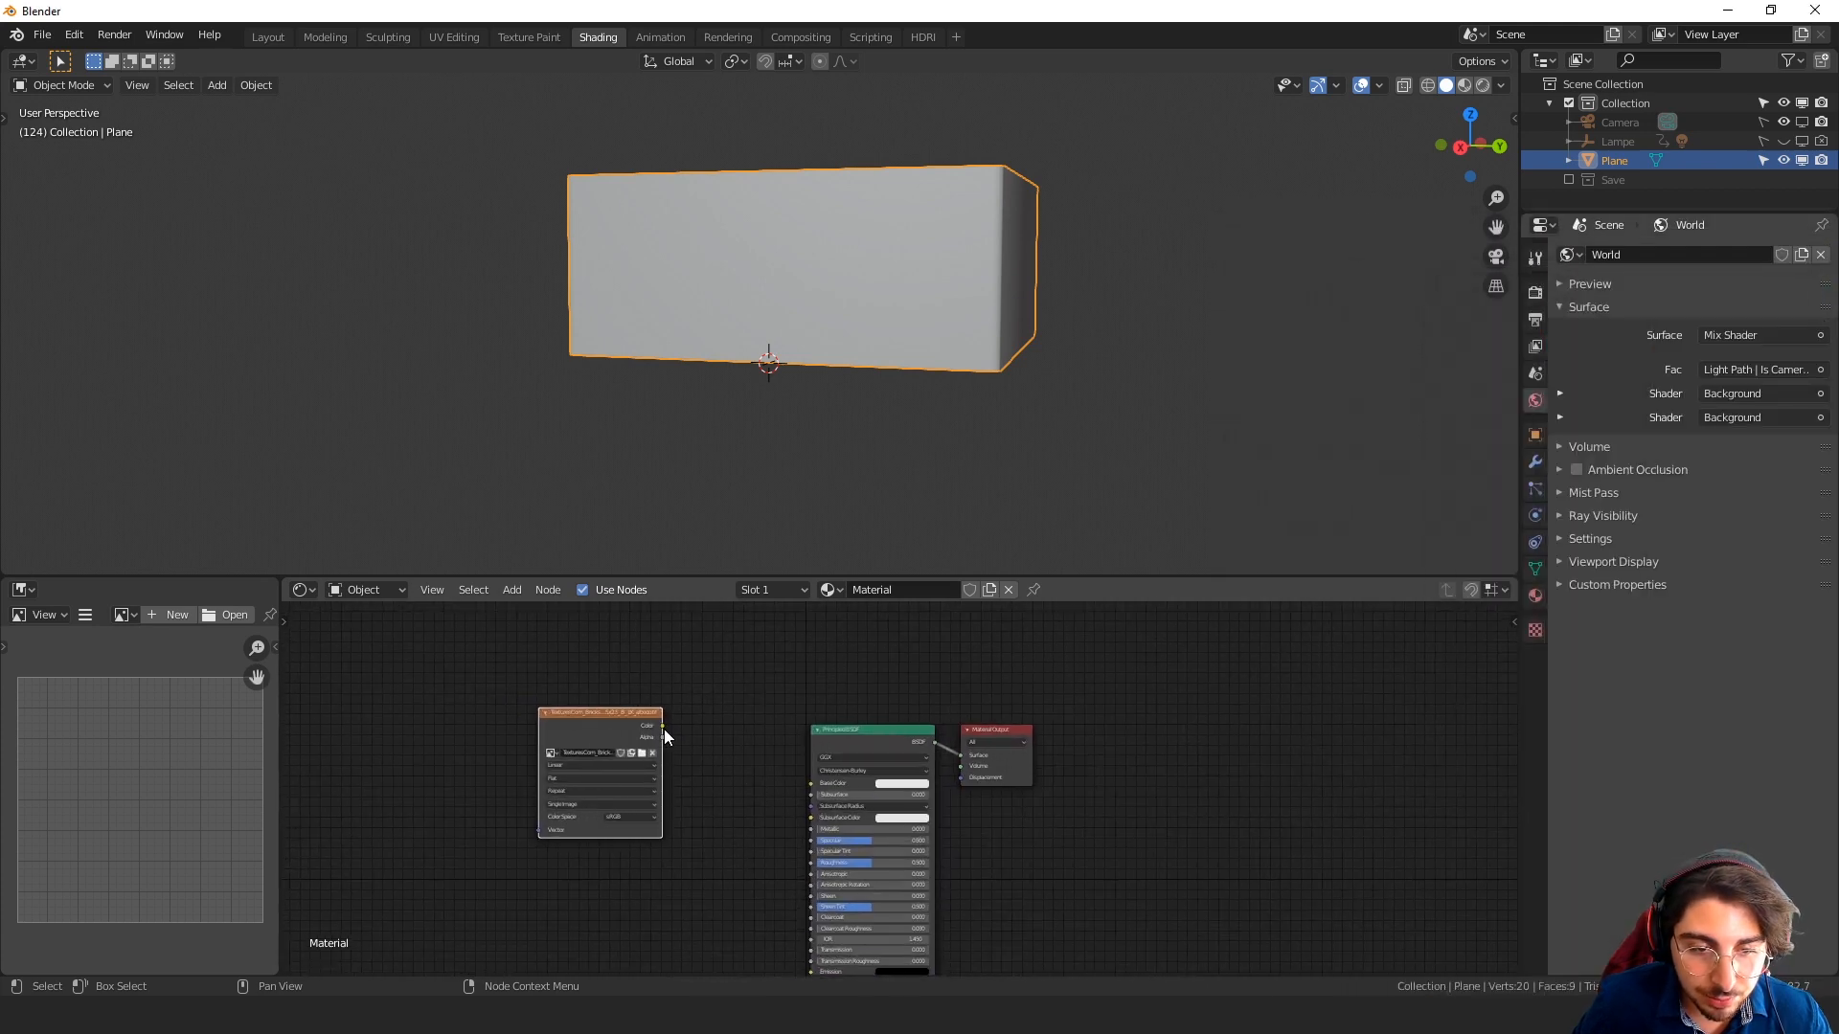
{"action": "left_click_drag", "start_coordinate": [663, 726], "coordinate": [811, 783]}
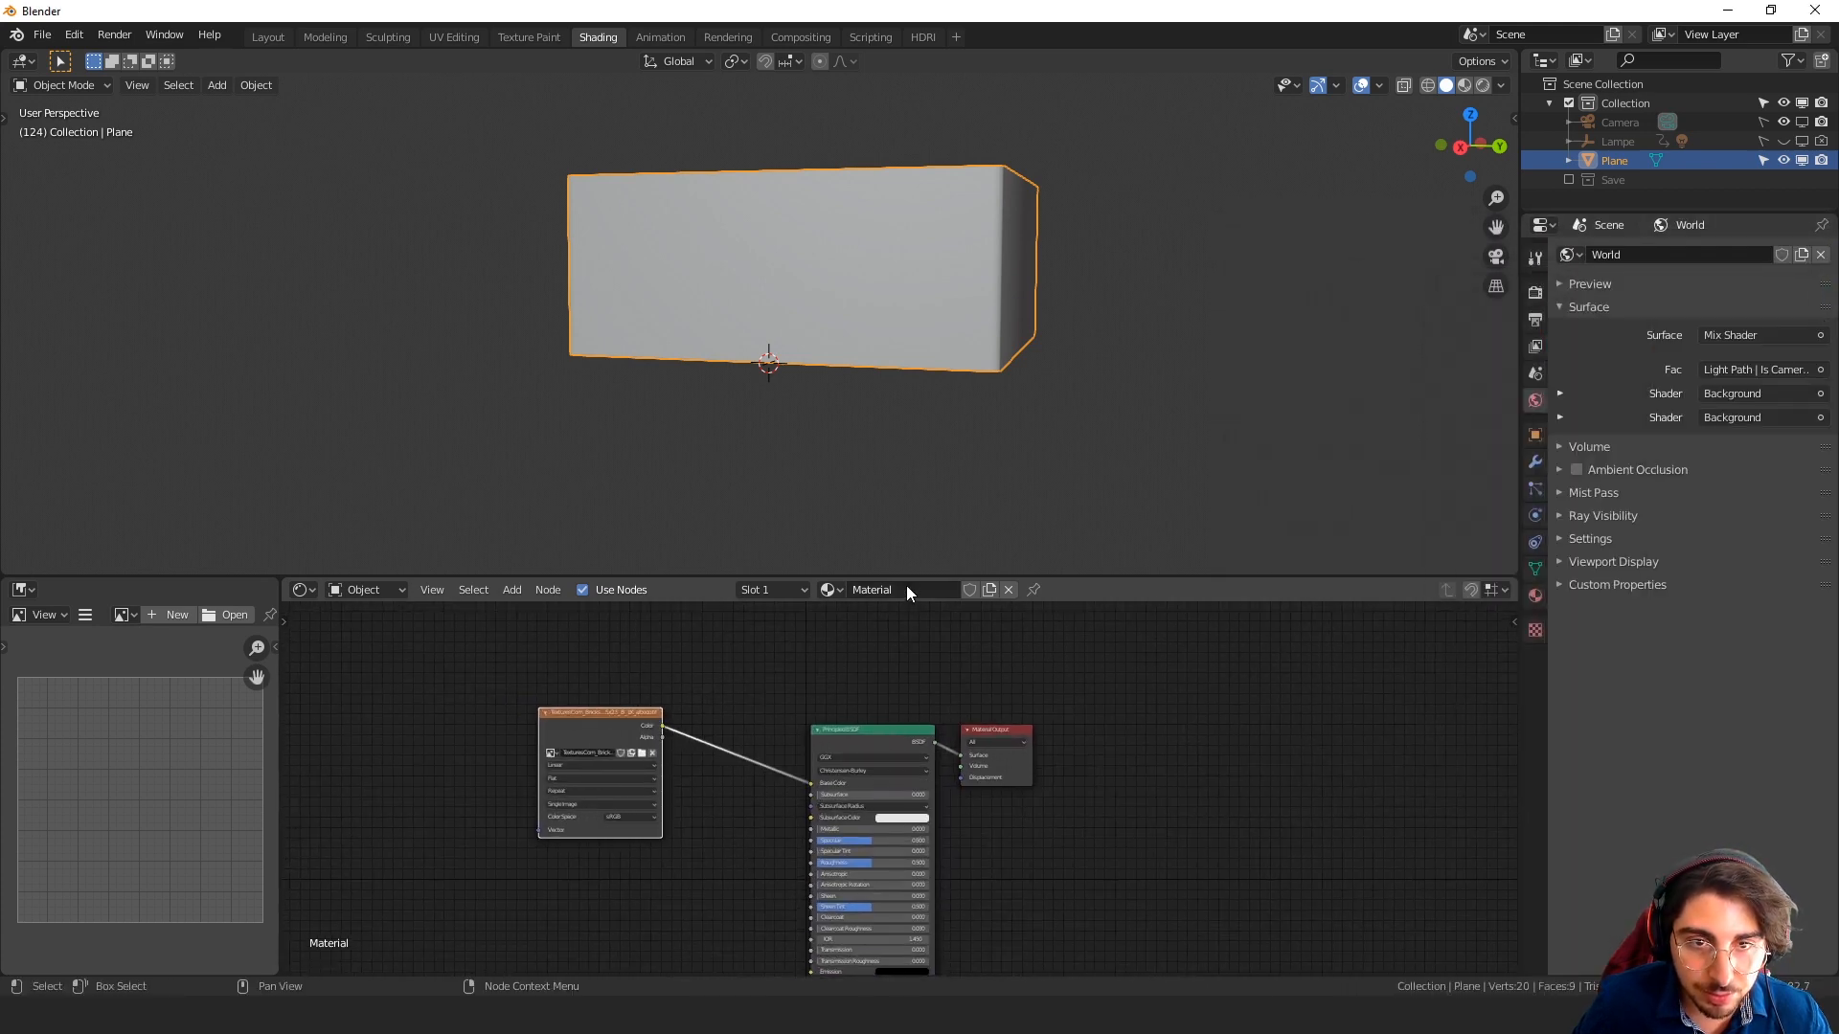
Deselect the wall, switch the viewport to Material Preview and inspect the brick texture on all wall faces
{"action": "left_click", "coordinate": [1129, 299]}
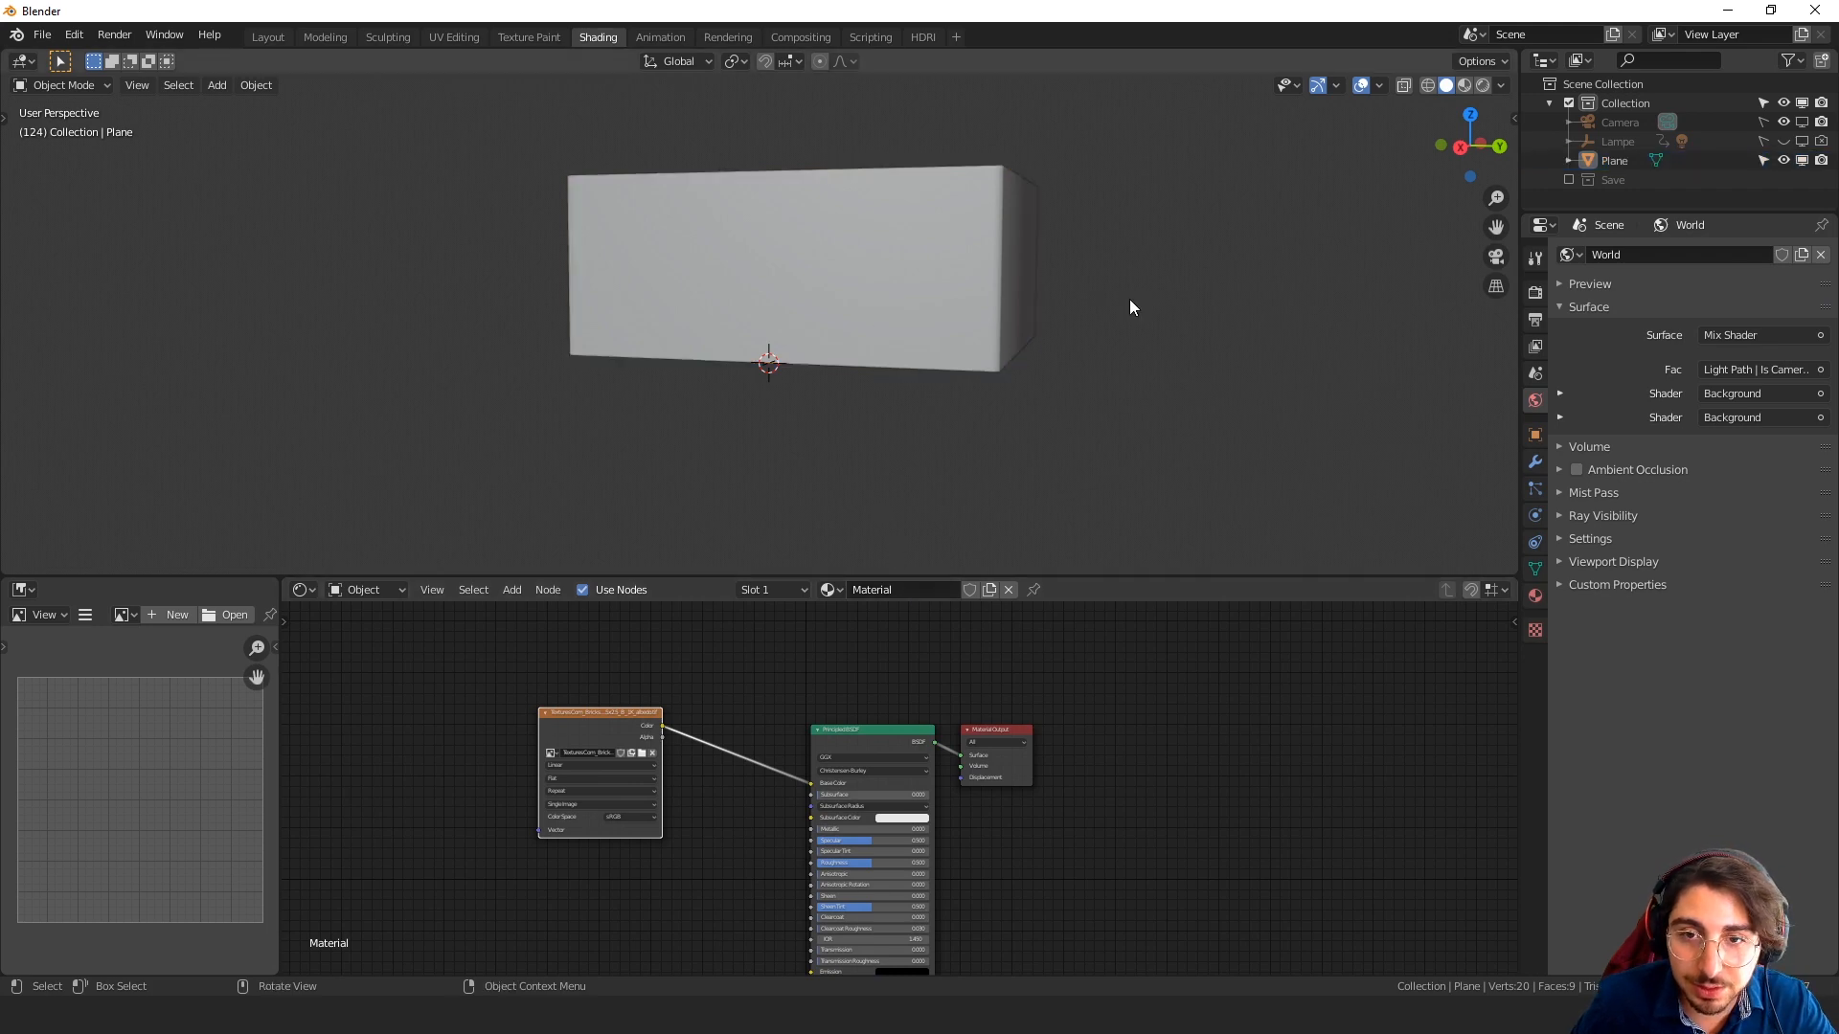
{"action": "key", "text": "z"}
{"action": "left_click", "coordinate": [1154, 423]}
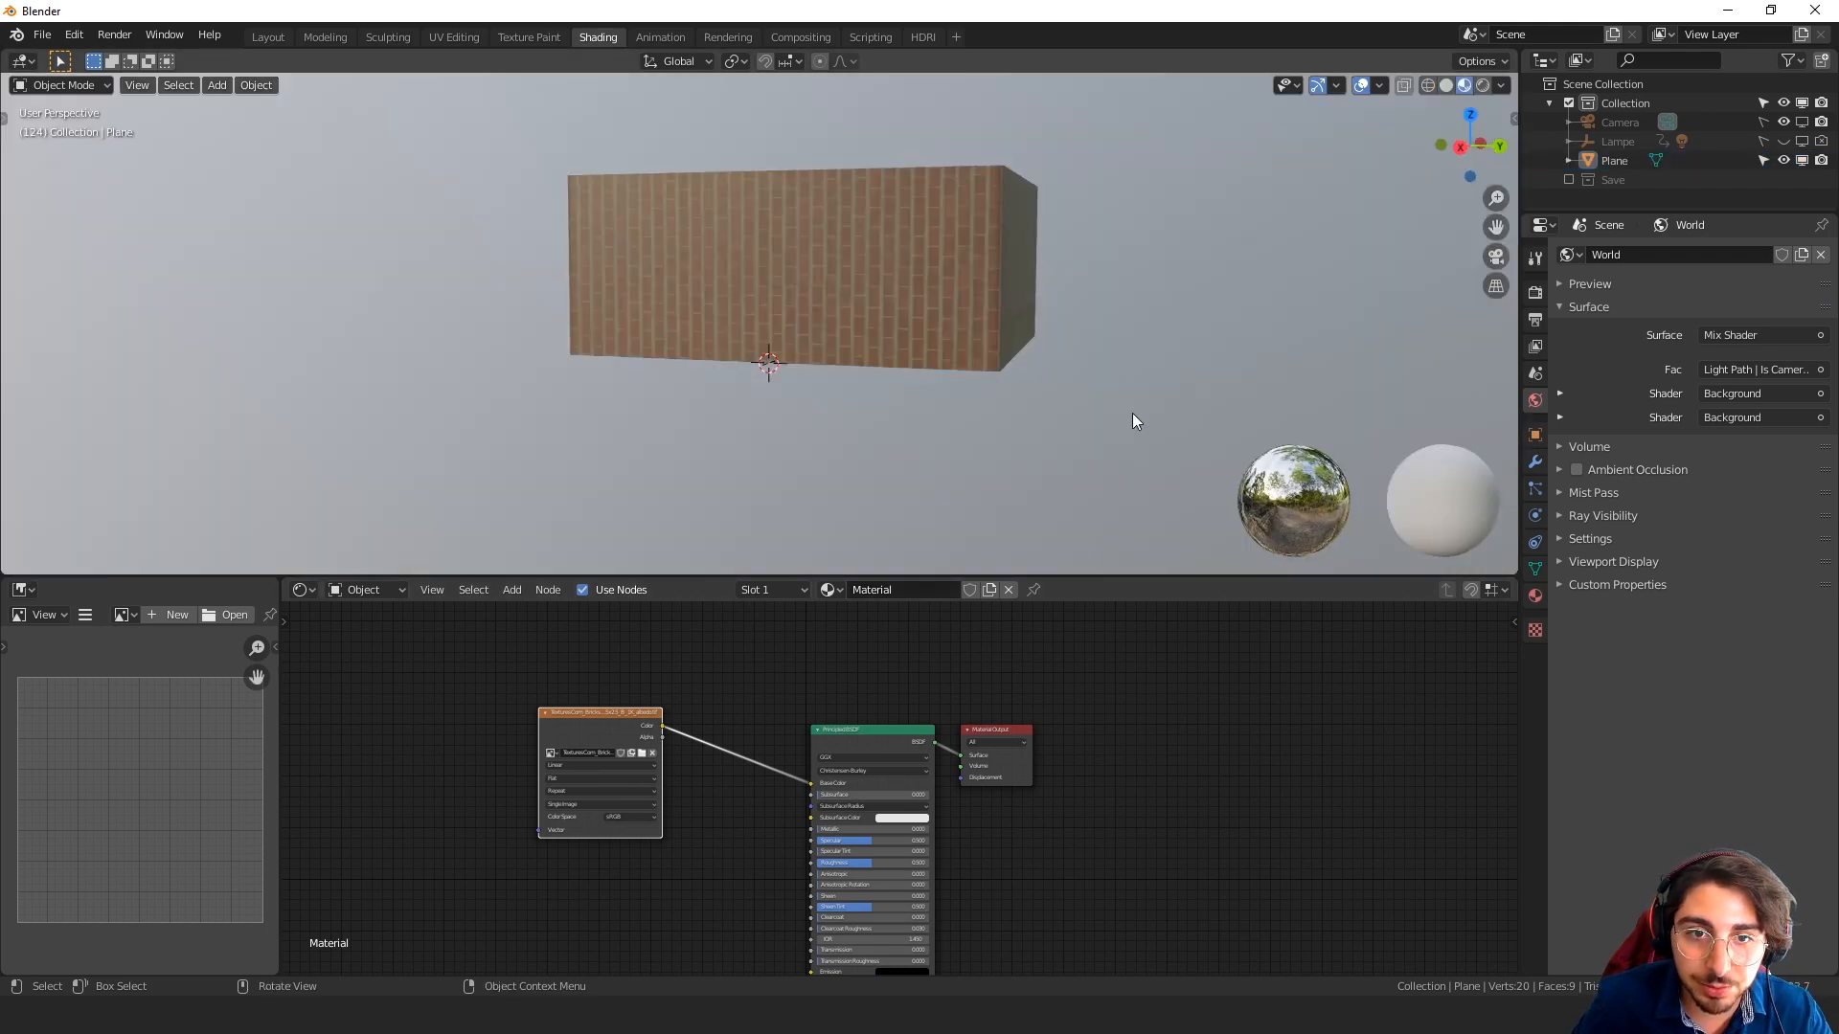
{"action": "middle_click_drag", "start_coordinate": [1004, 427], "coordinate": [1137, 435]}
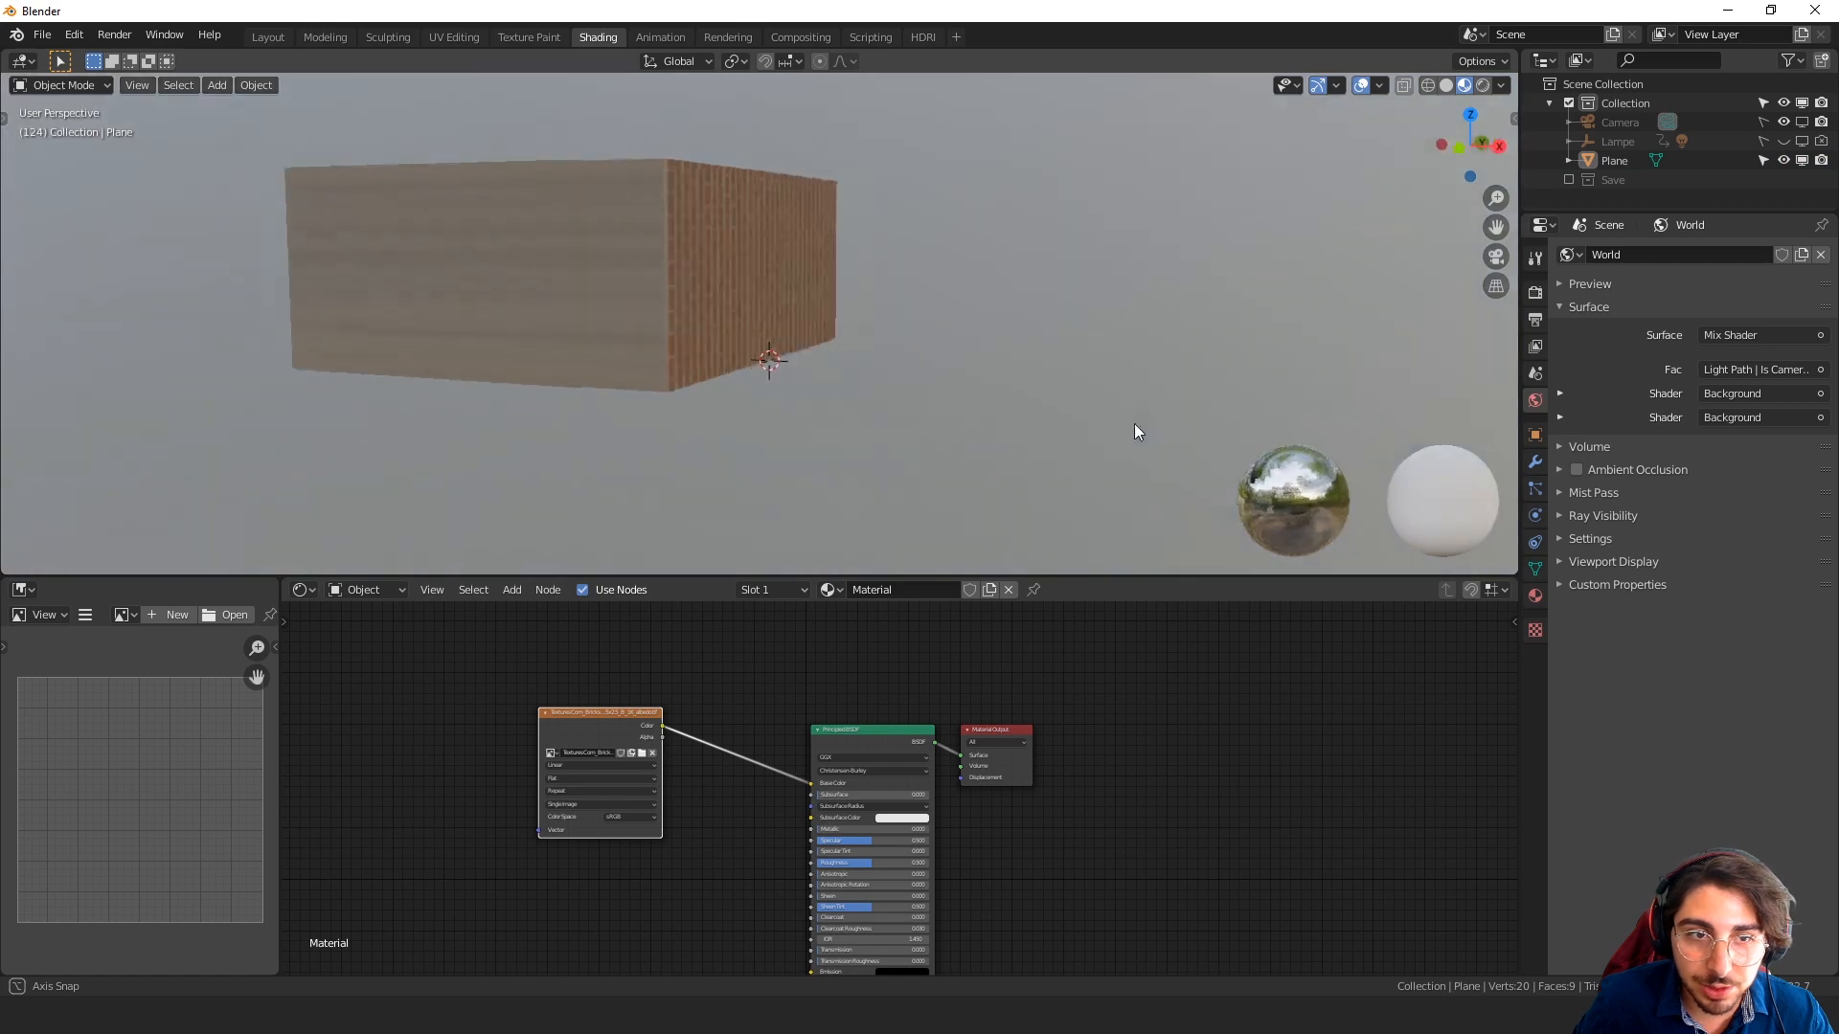
{"action": "middle_click_drag", "start_coordinate": [719, 302], "coordinate": [790, 384]}
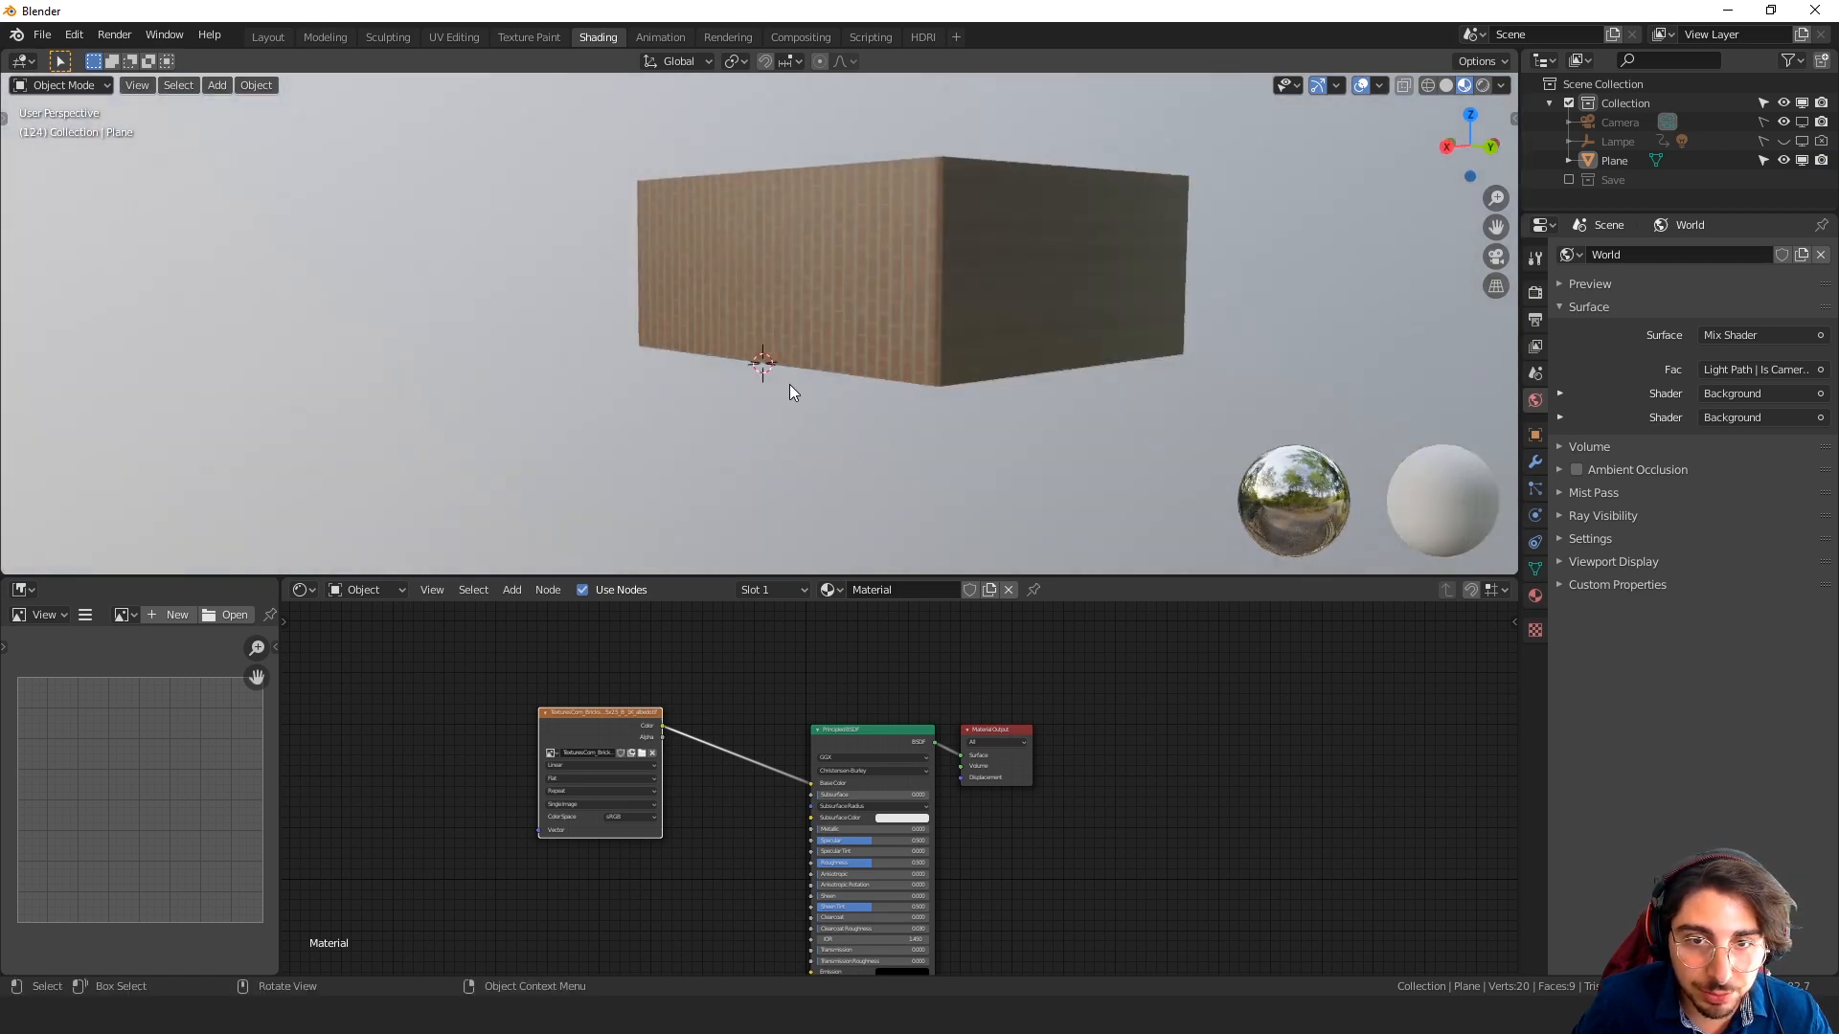
{"action": "middle_click_drag", "start_coordinate": [1065, 328], "coordinate": [932, 279]}
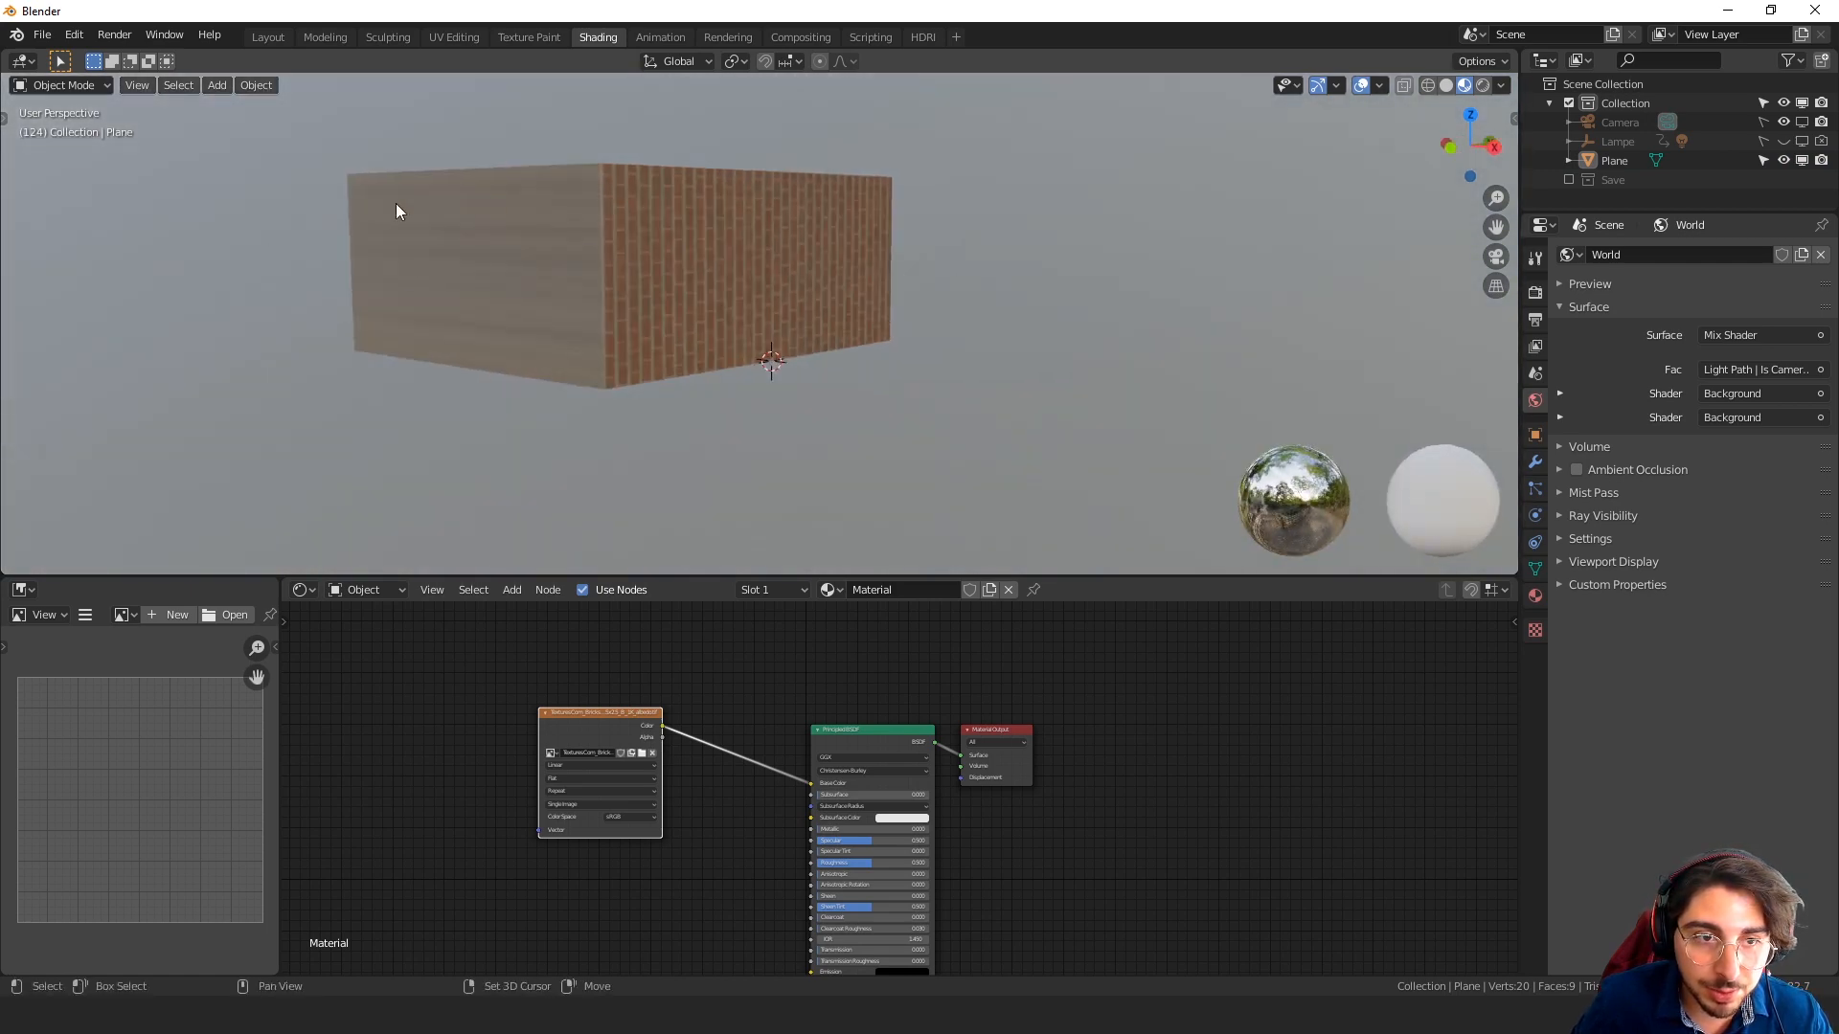
{"action": "middle_click_drag", "start_coordinate": [398, 209], "coordinate": [935, 383]}
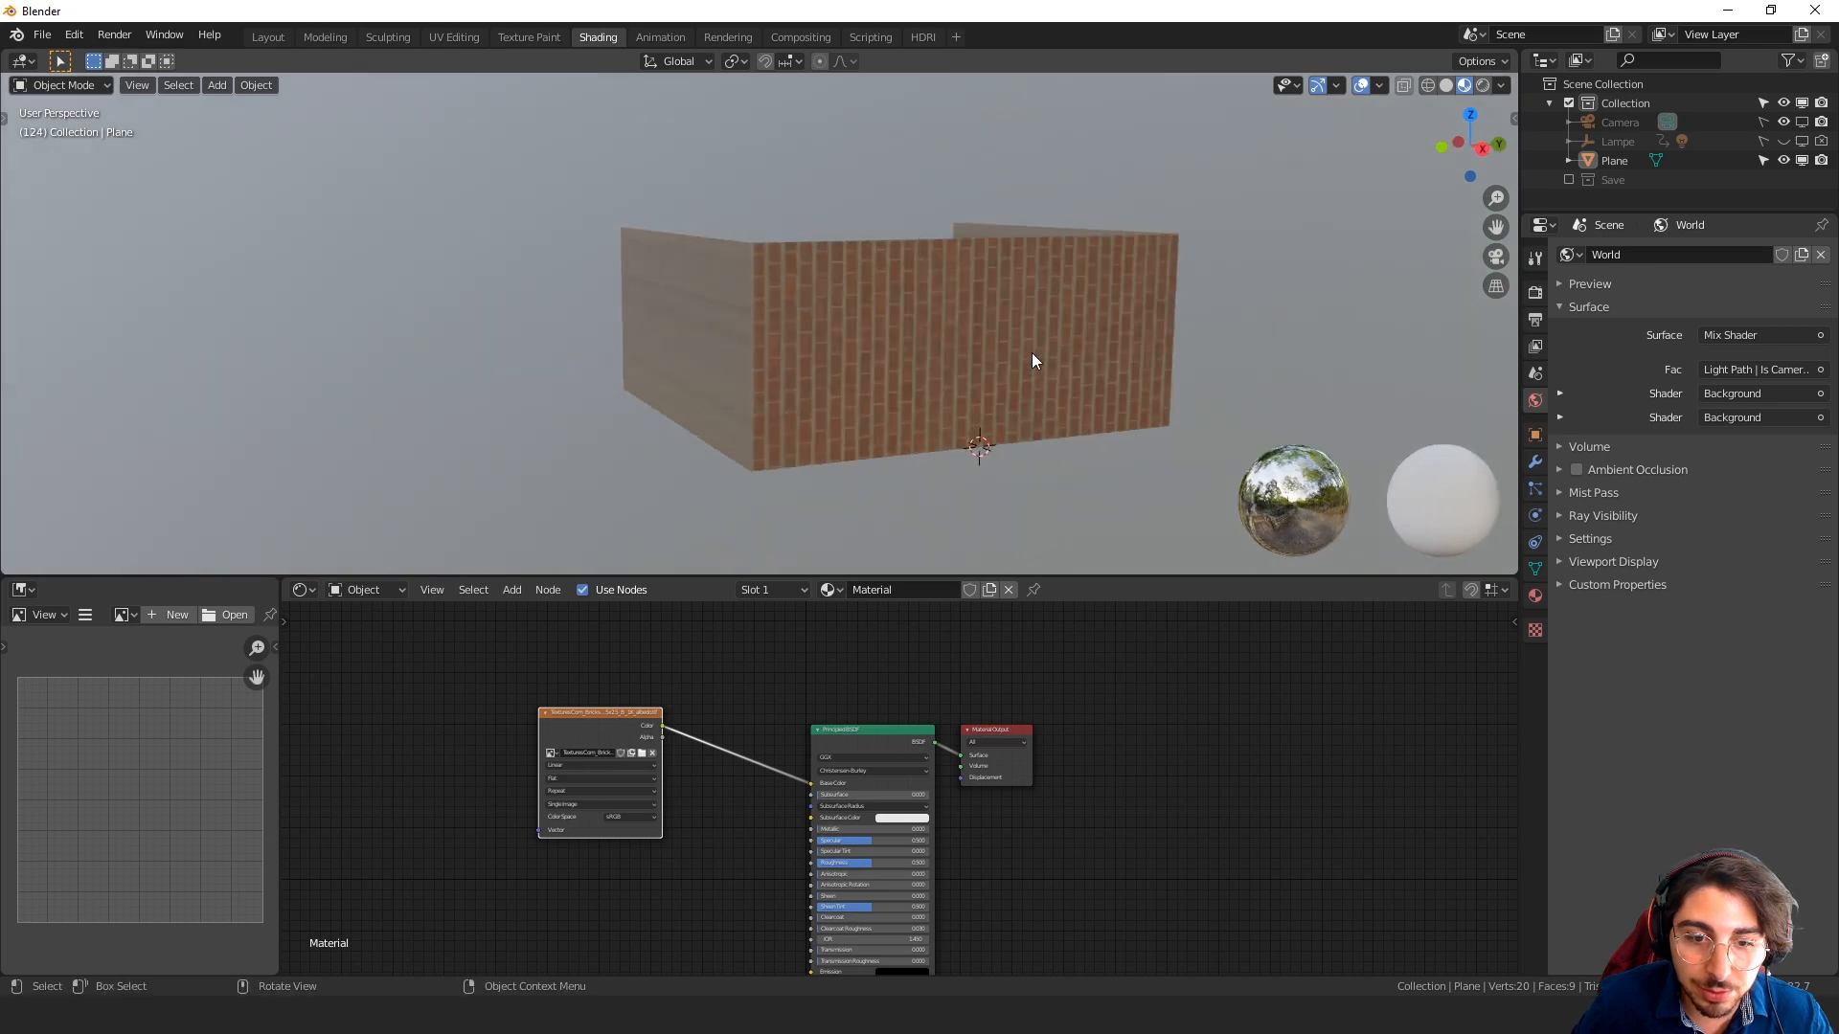
Switch to the UV Editing workspace with the wall in Edit Mode
{"action": "left_click", "coordinate": [455, 38]}
{"action": "scroll", "coordinate": [1016, 450], "scroll_direction": "down", "scroll_amount": 8}
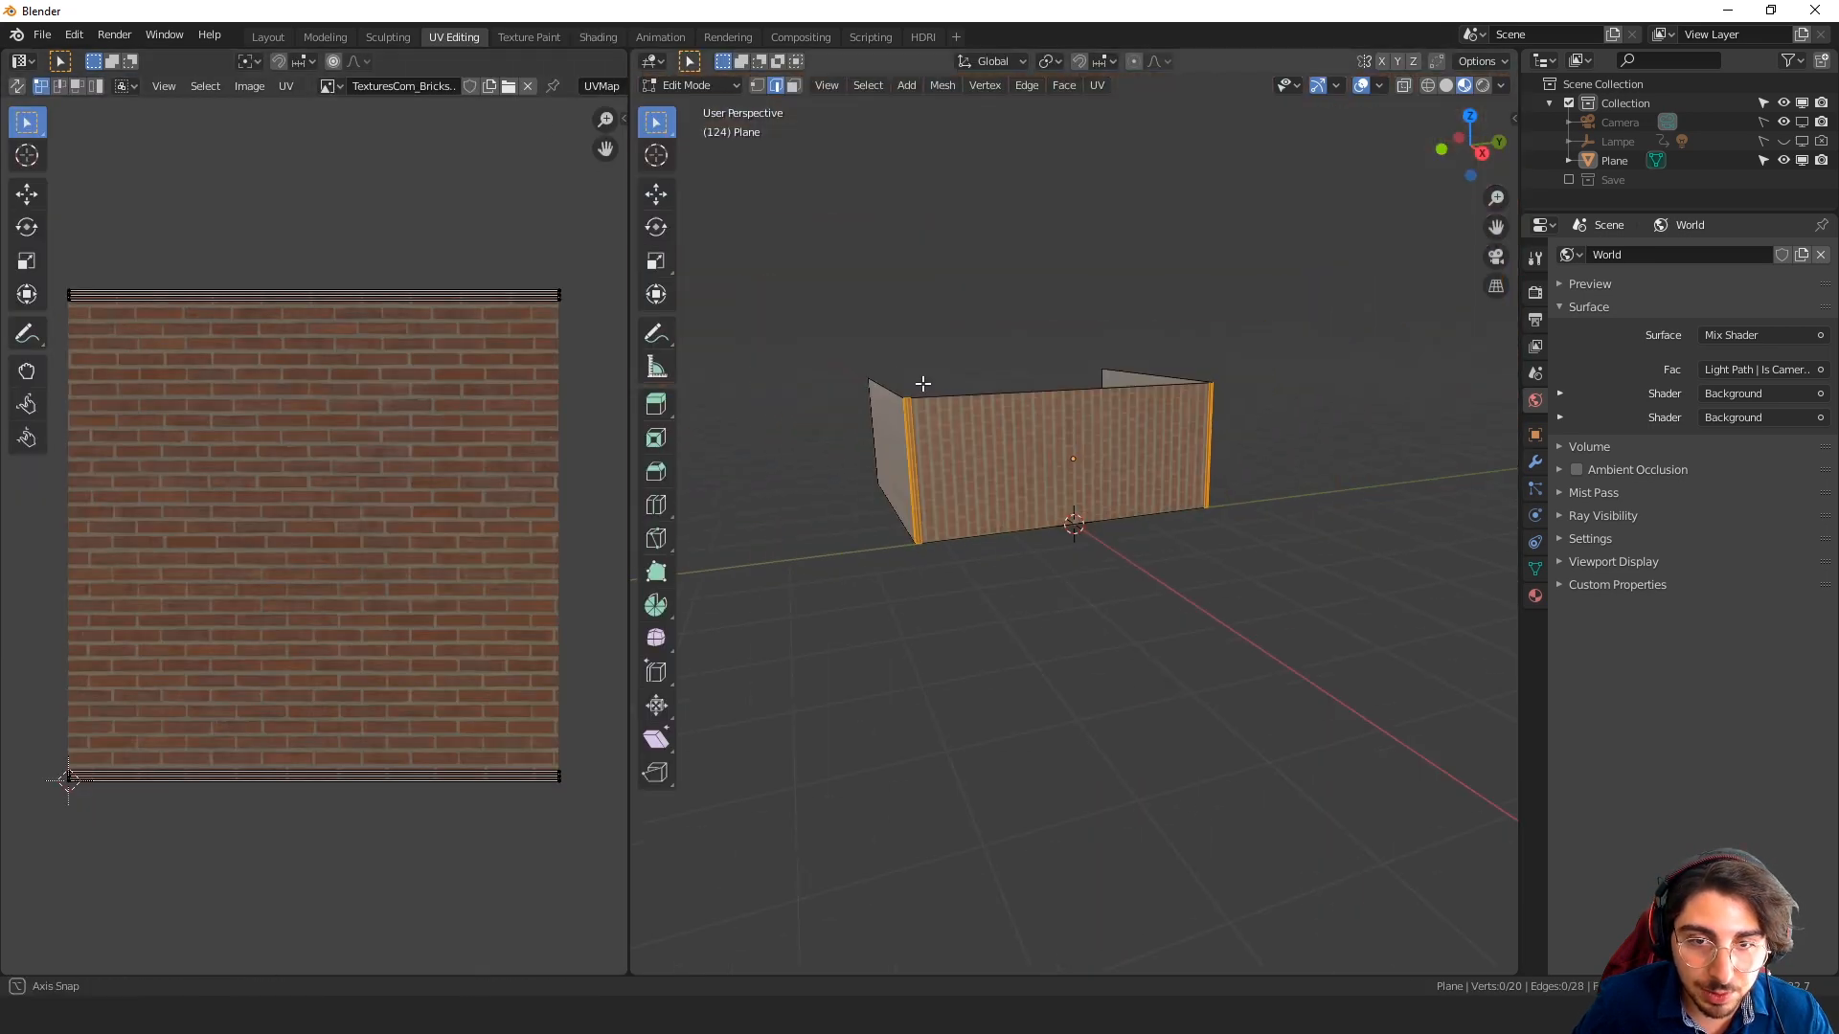
{"action": "key", "text": "Tab"}
{"action": "key", "text": "Tab"}
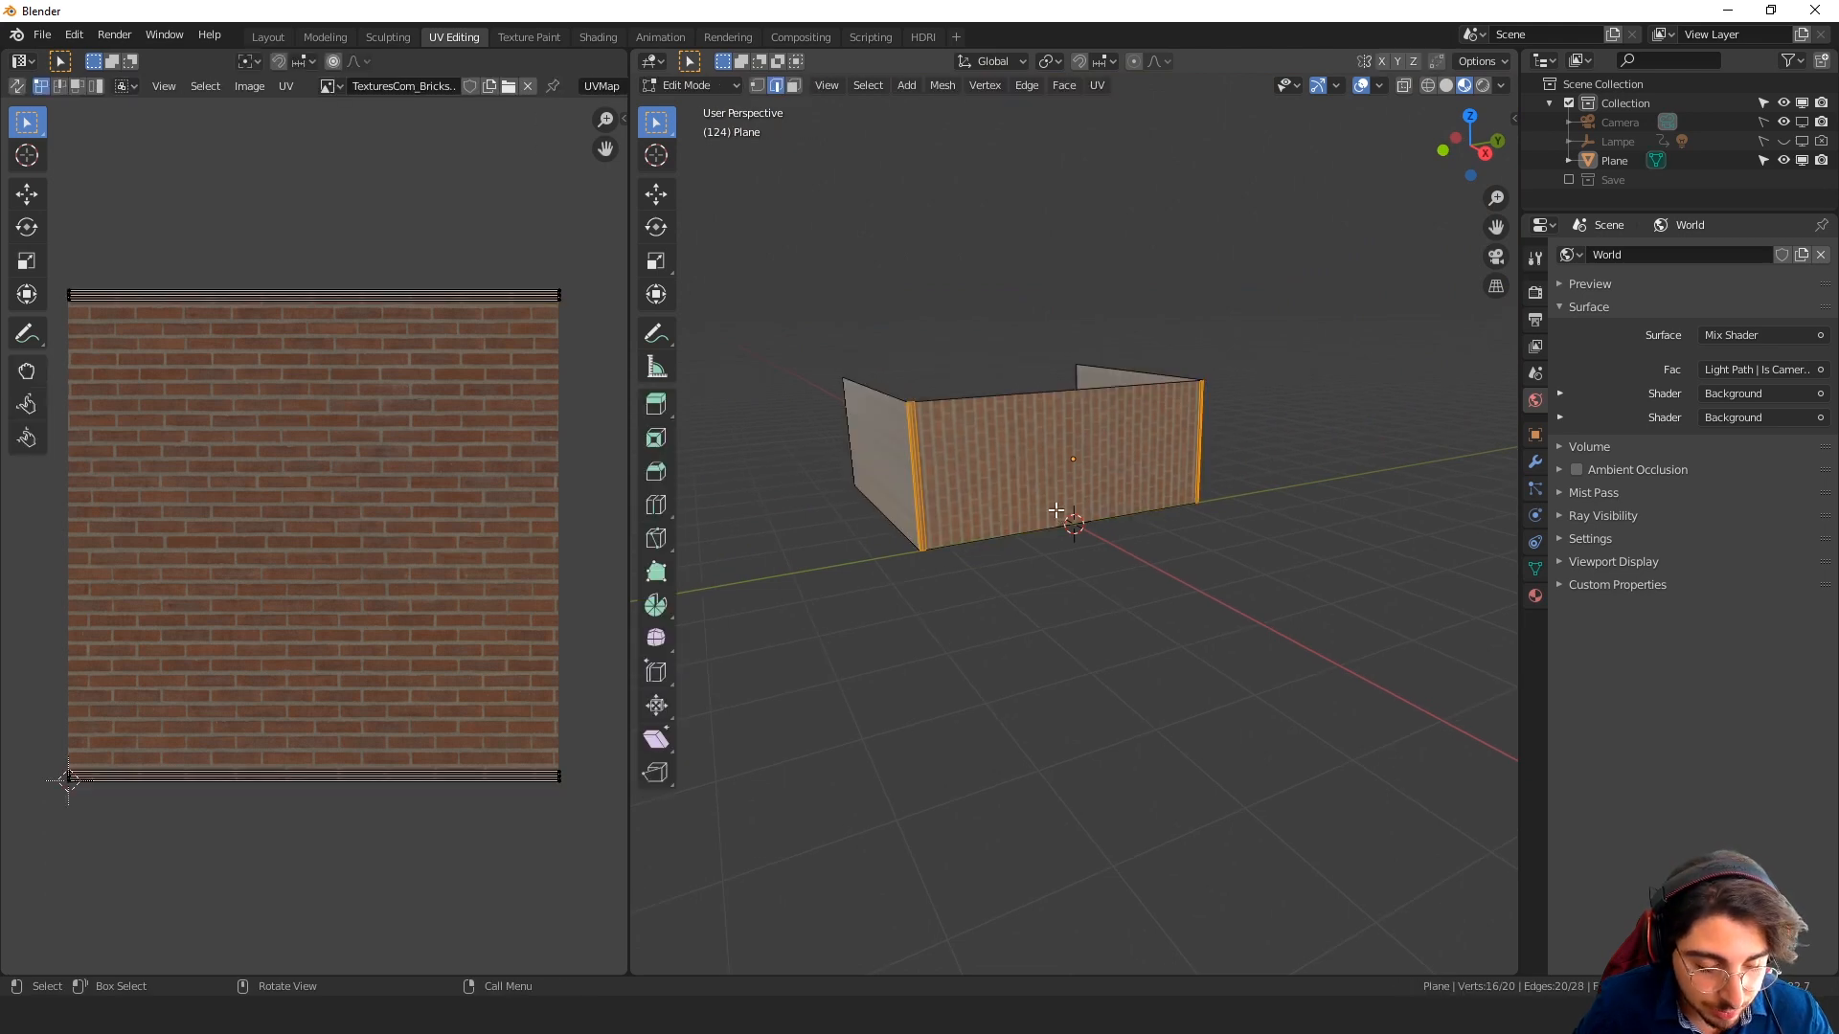
Select the entire wall mesh and unwrap it with Cube Projection
{"action": "key", "text": "a"}
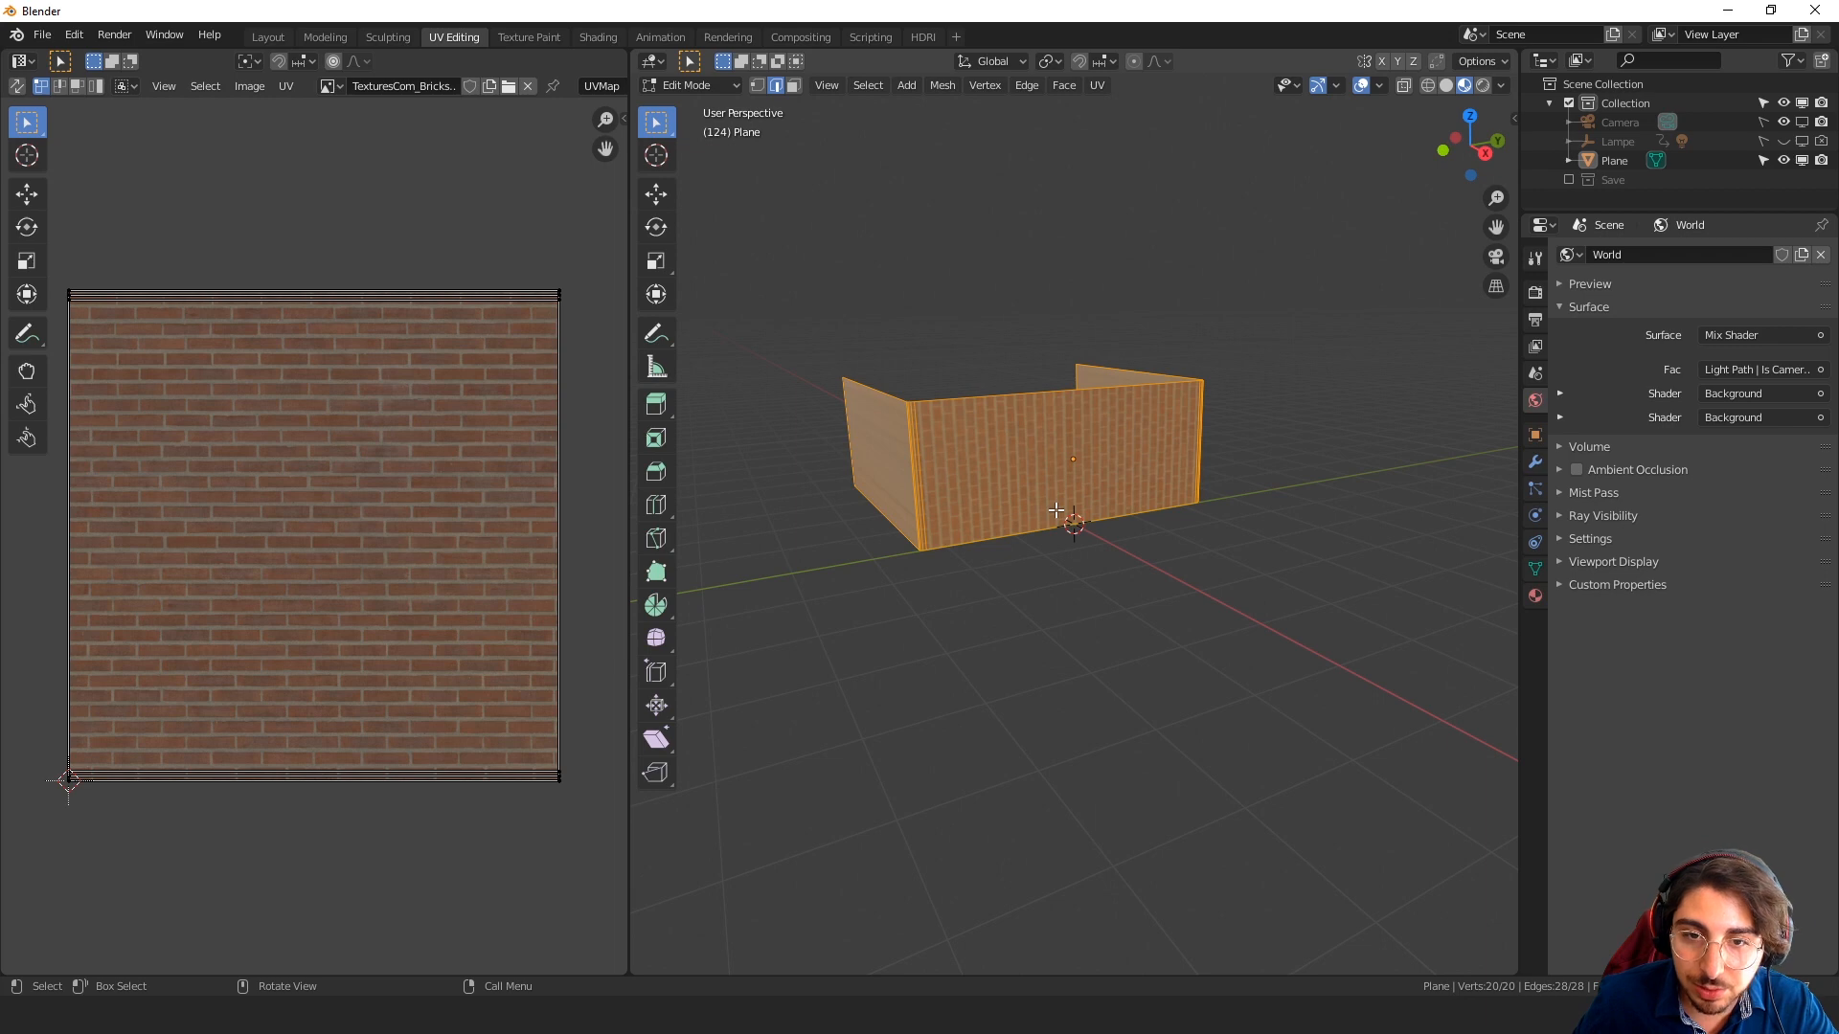
{"action": "key", "text": "u"}
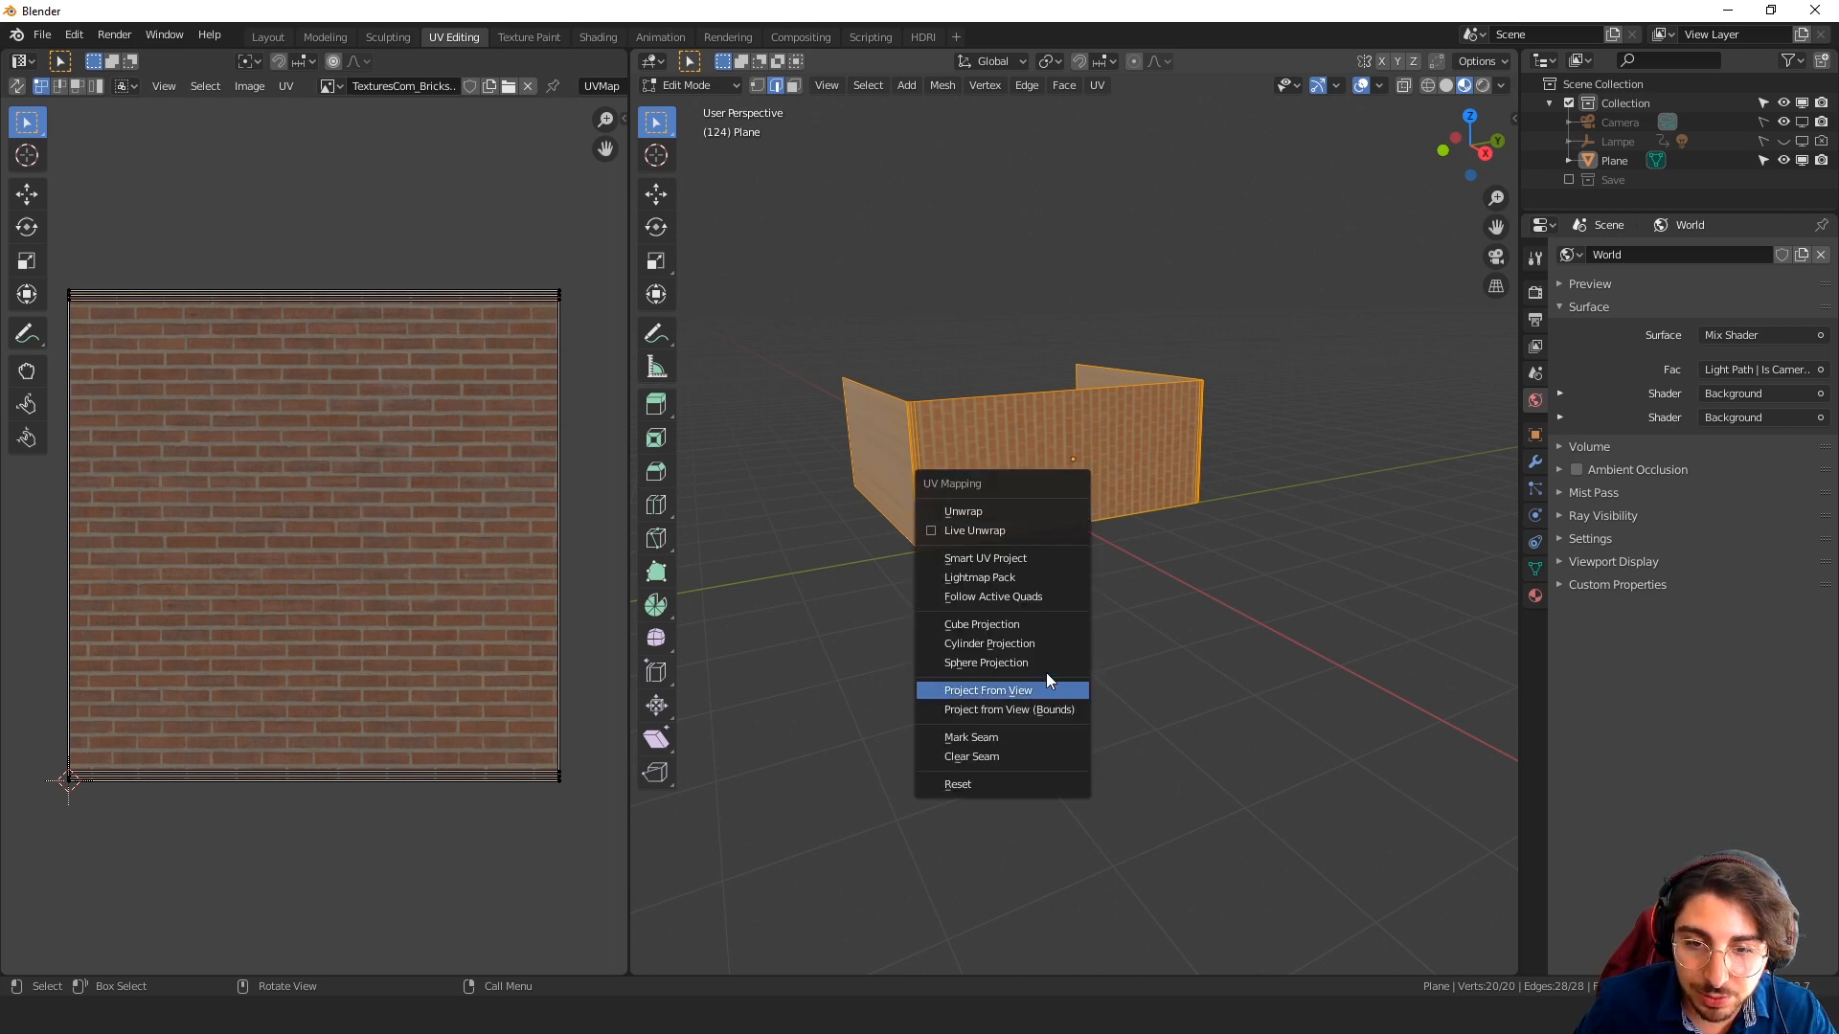
{"action": "left_click", "coordinate": [1036, 627]}
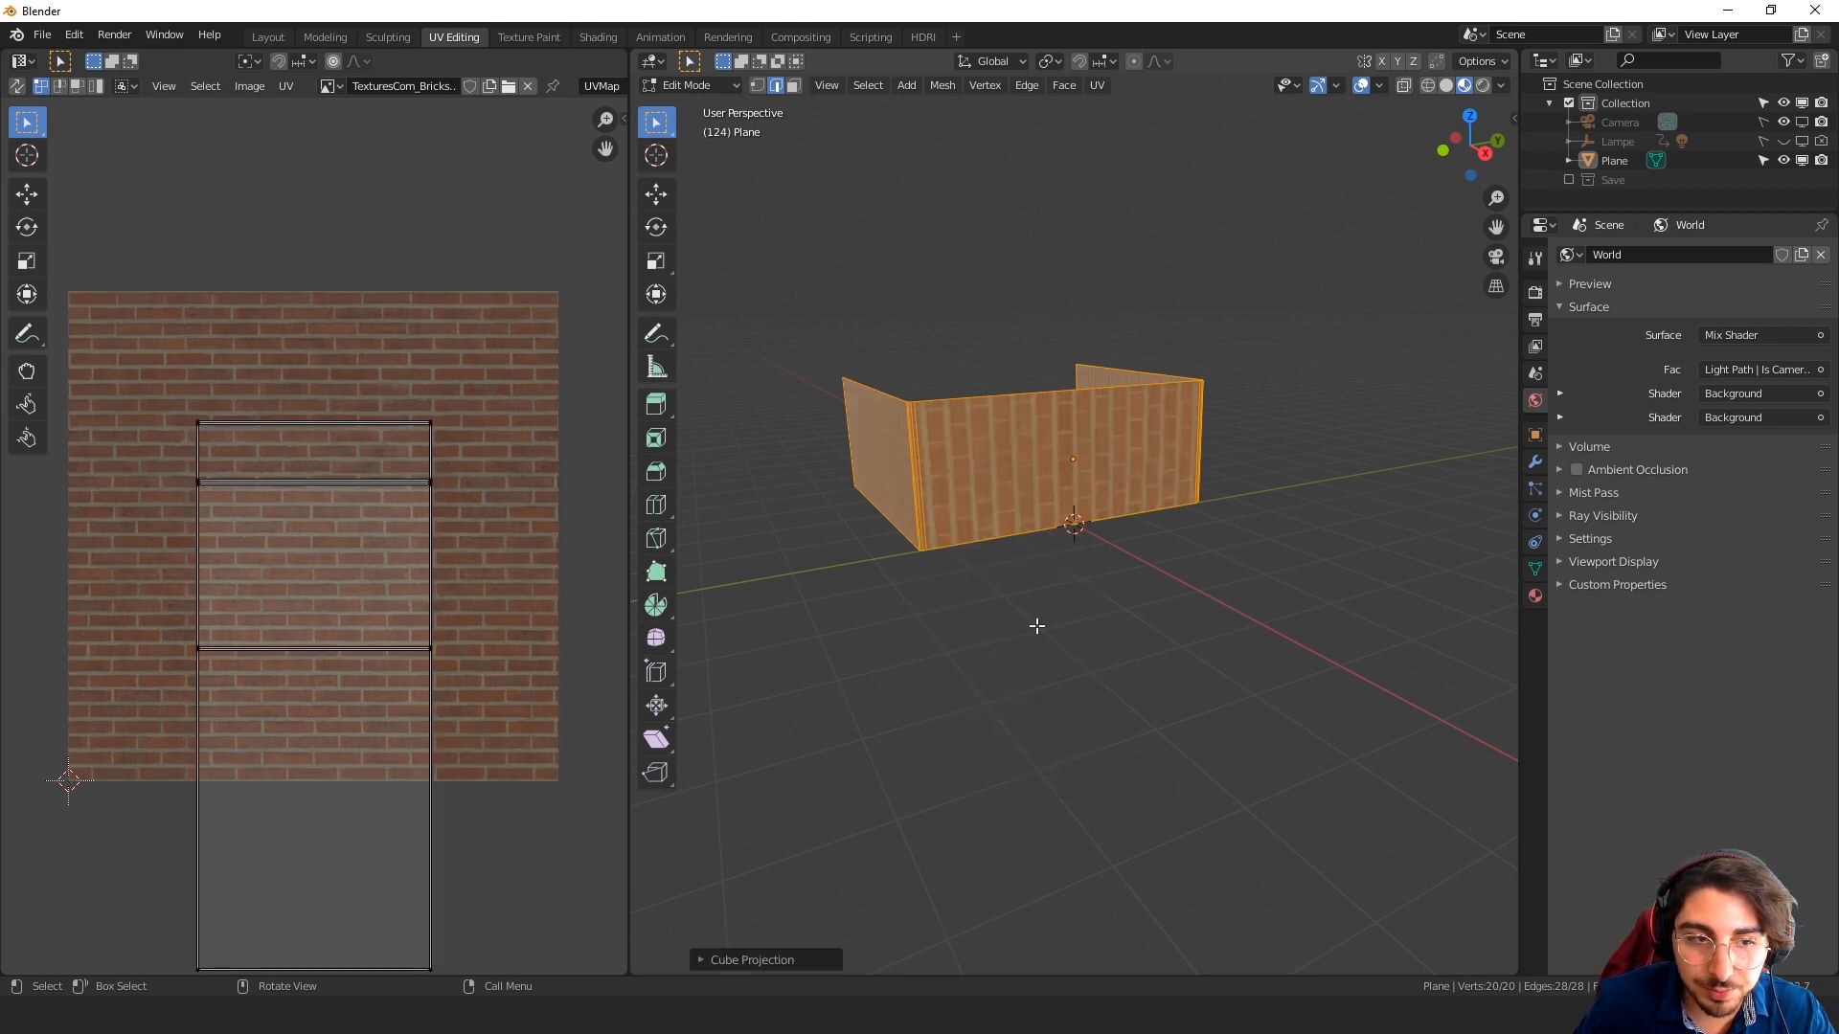
{"action": "scroll", "coordinate": [470, 614], "scroll_direction": "down", "scroll_amount": 5}
{"action": "scroll", "coordinate": [469, 615], "scroll_direction": "up", "scroll_amount": 3}
{"action": "middle_click_drag", "start_coordinate": [1091, 460], "coordinate": [1226, 584]}
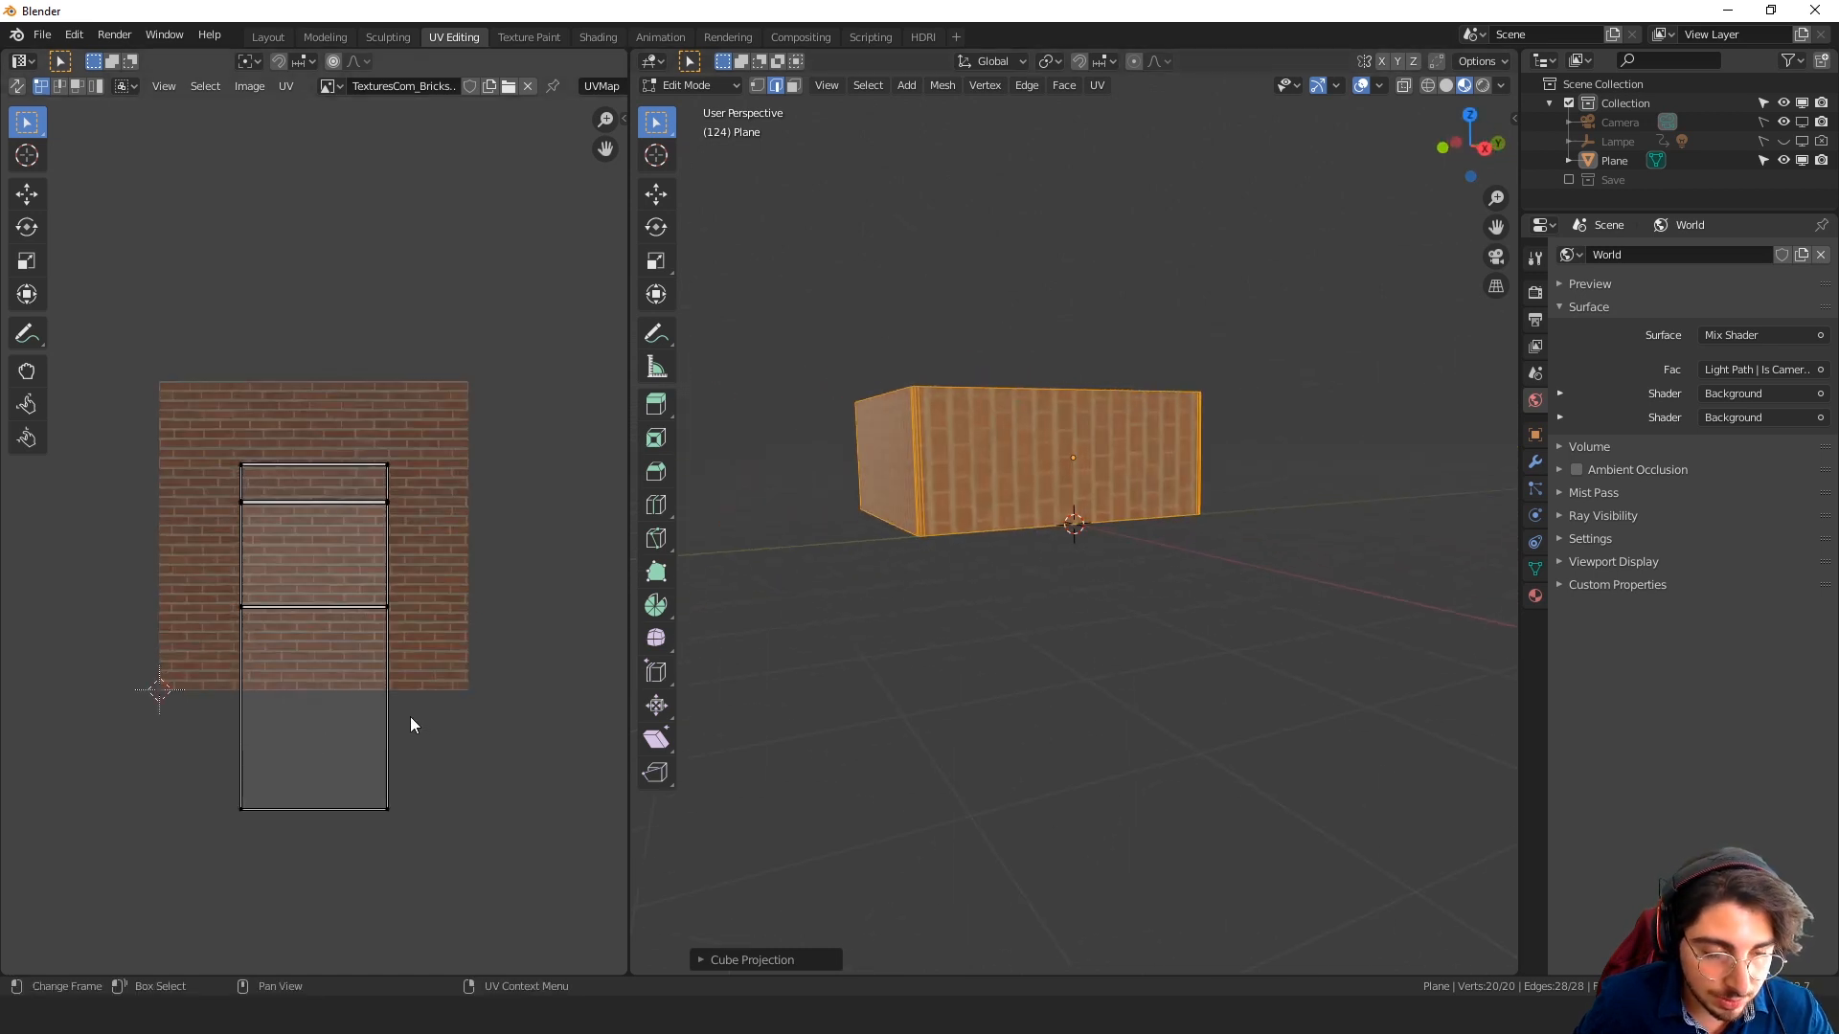
Rotate all of the wall's UVs by 90 degrees and check the brick direction on the wall
{"action": "key", "text": "a"}
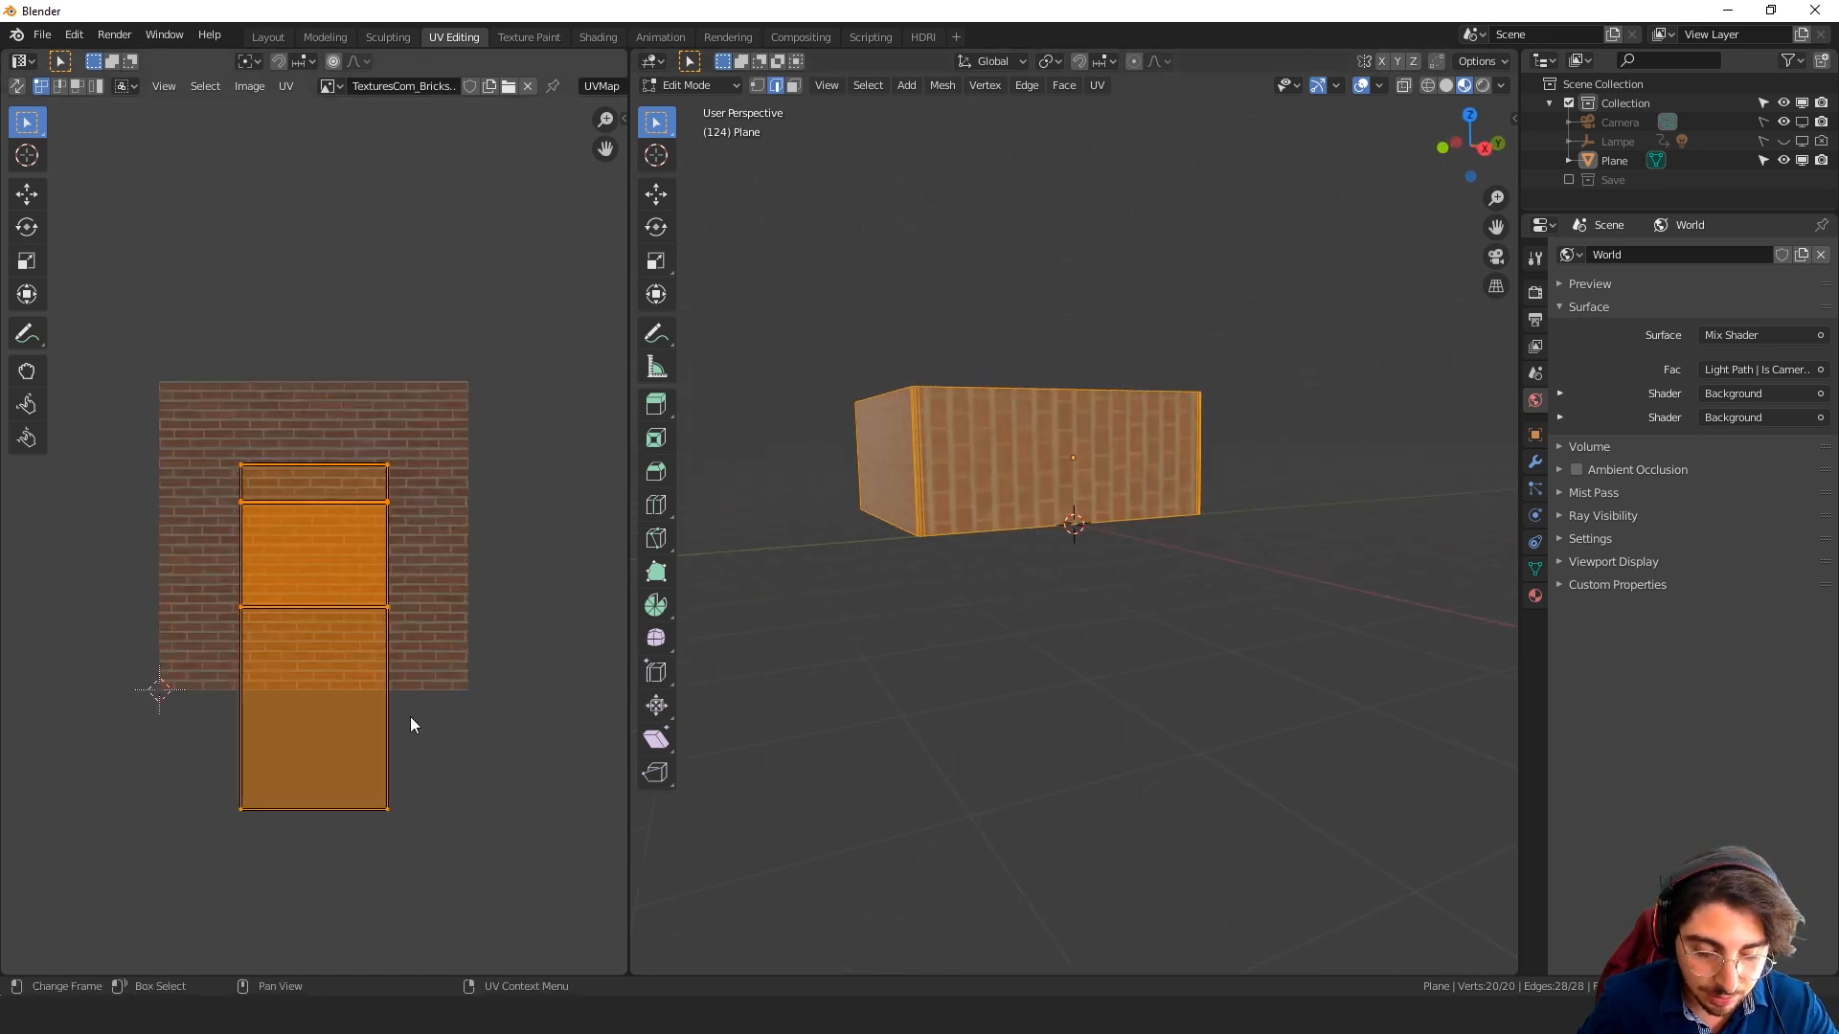
{"action": "type", "text": "r90"}
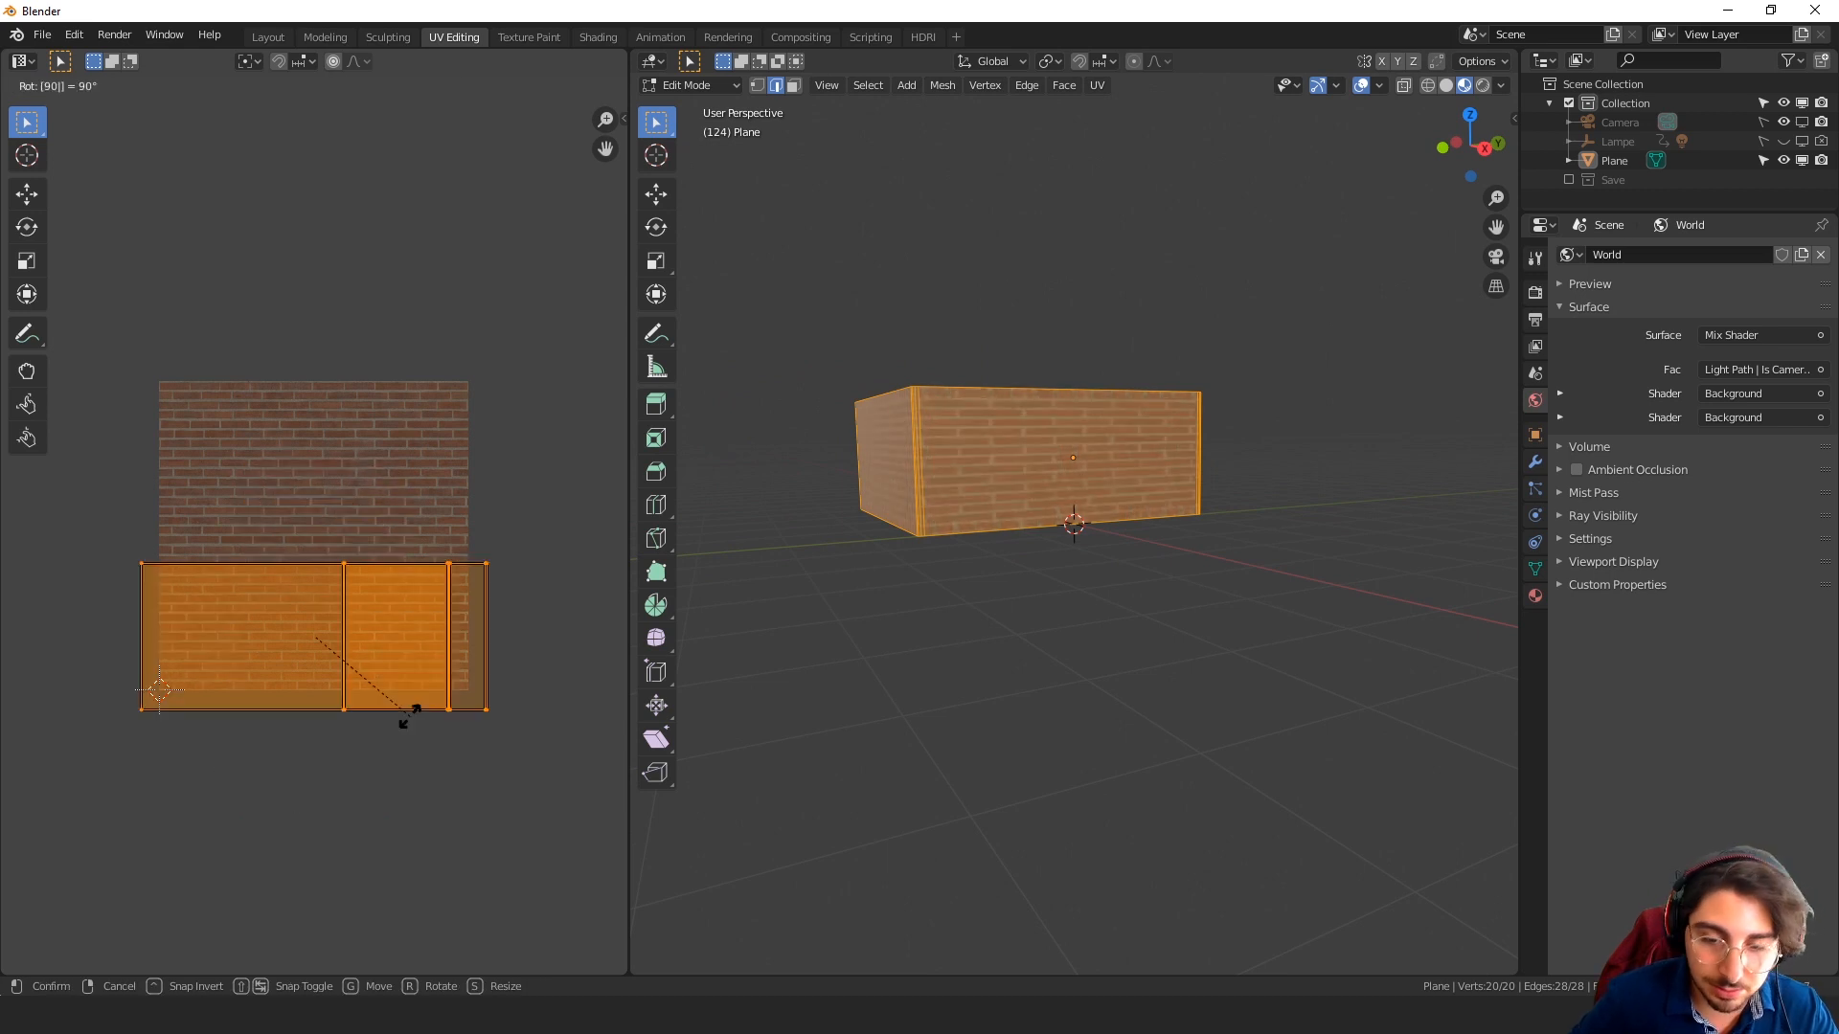
{"action": "key", "text": "Return"}
{"action": "middle_click_drag", "start_coordinate": [910, 498], "coordinate": [1155, 464]}
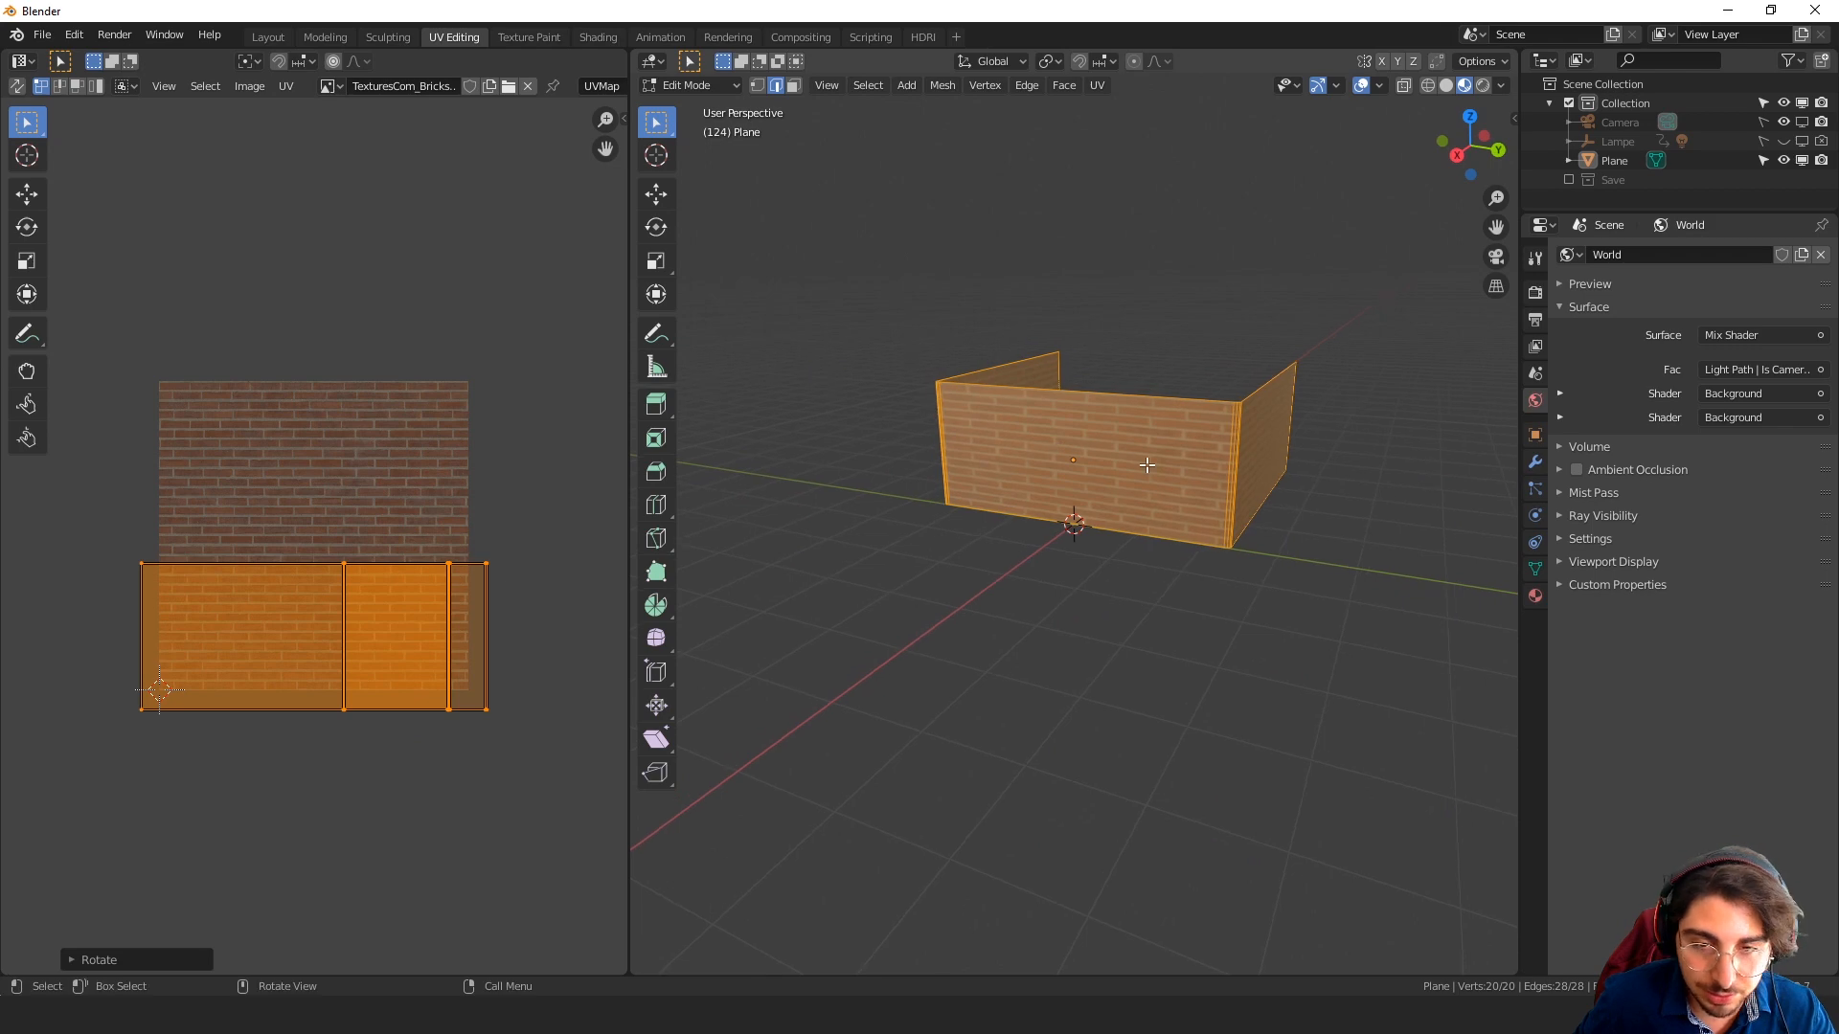
Return to Object Mode, select the wall and apply all its transforms
{"action": "key", "text": "Tab"}
{"action": "key", "text": "Tab"}
{"action": "key", "text": "Tab"}
{"action": "key", "text": "Tab"}
{"action": "key", "text": "Tab"}
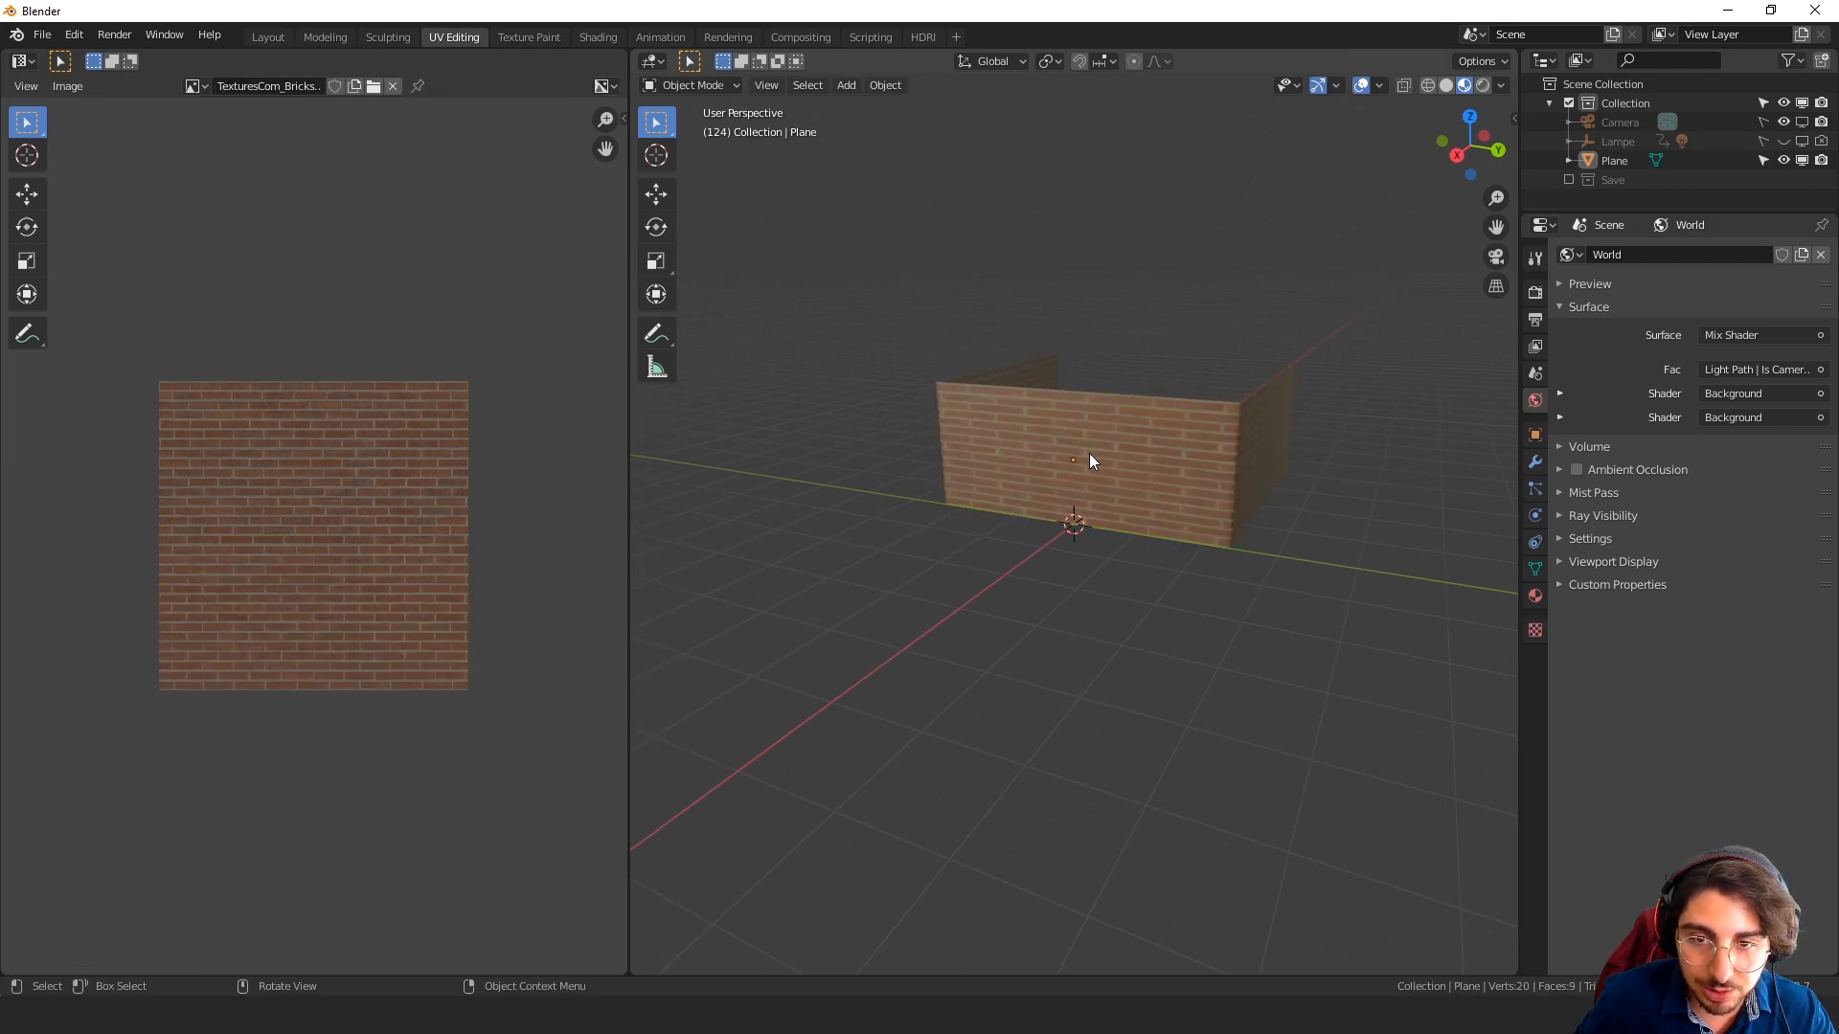
{"action": "left_click", "coordinate": [1107, 441]}
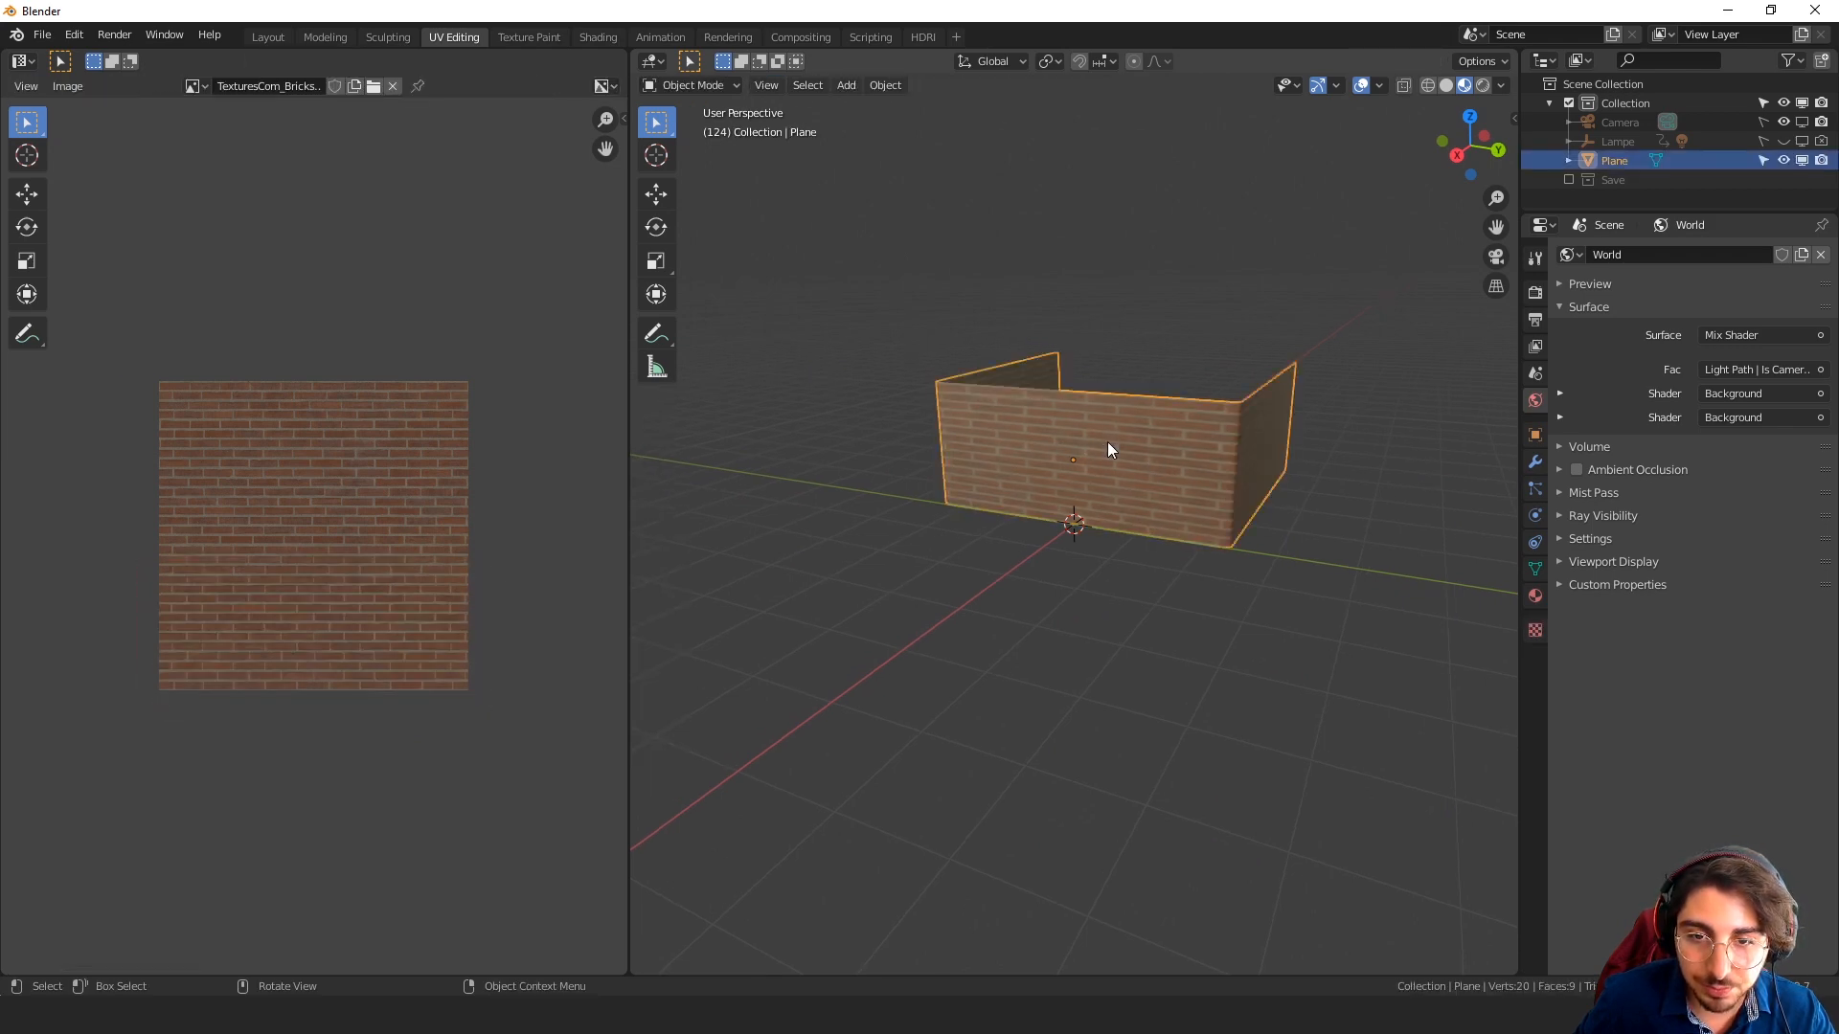
{"action": "key", "text": "ctrl+a"}
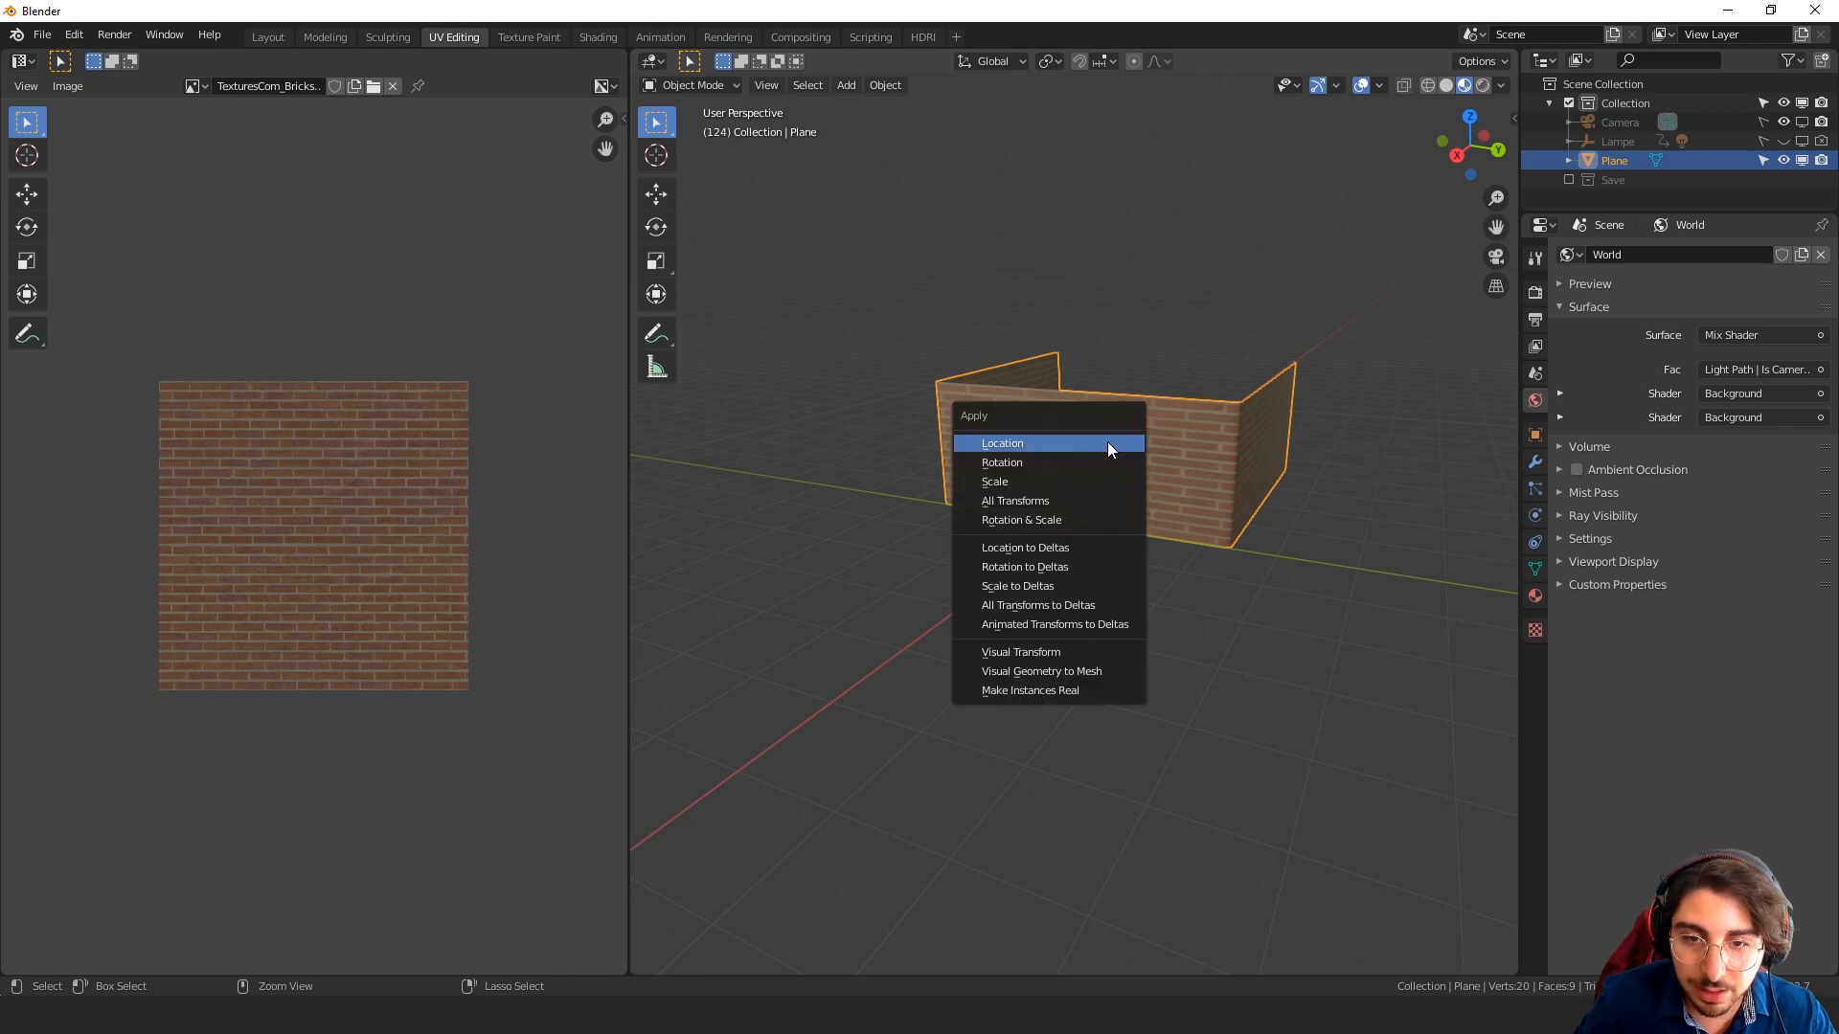
{"action": "left_click", "coordinate": [1002, 502]}
Reproject the UVs of the entire wall mesh with Cube Projection in Edit Mode
{"action": "key", "text": "Tab"}
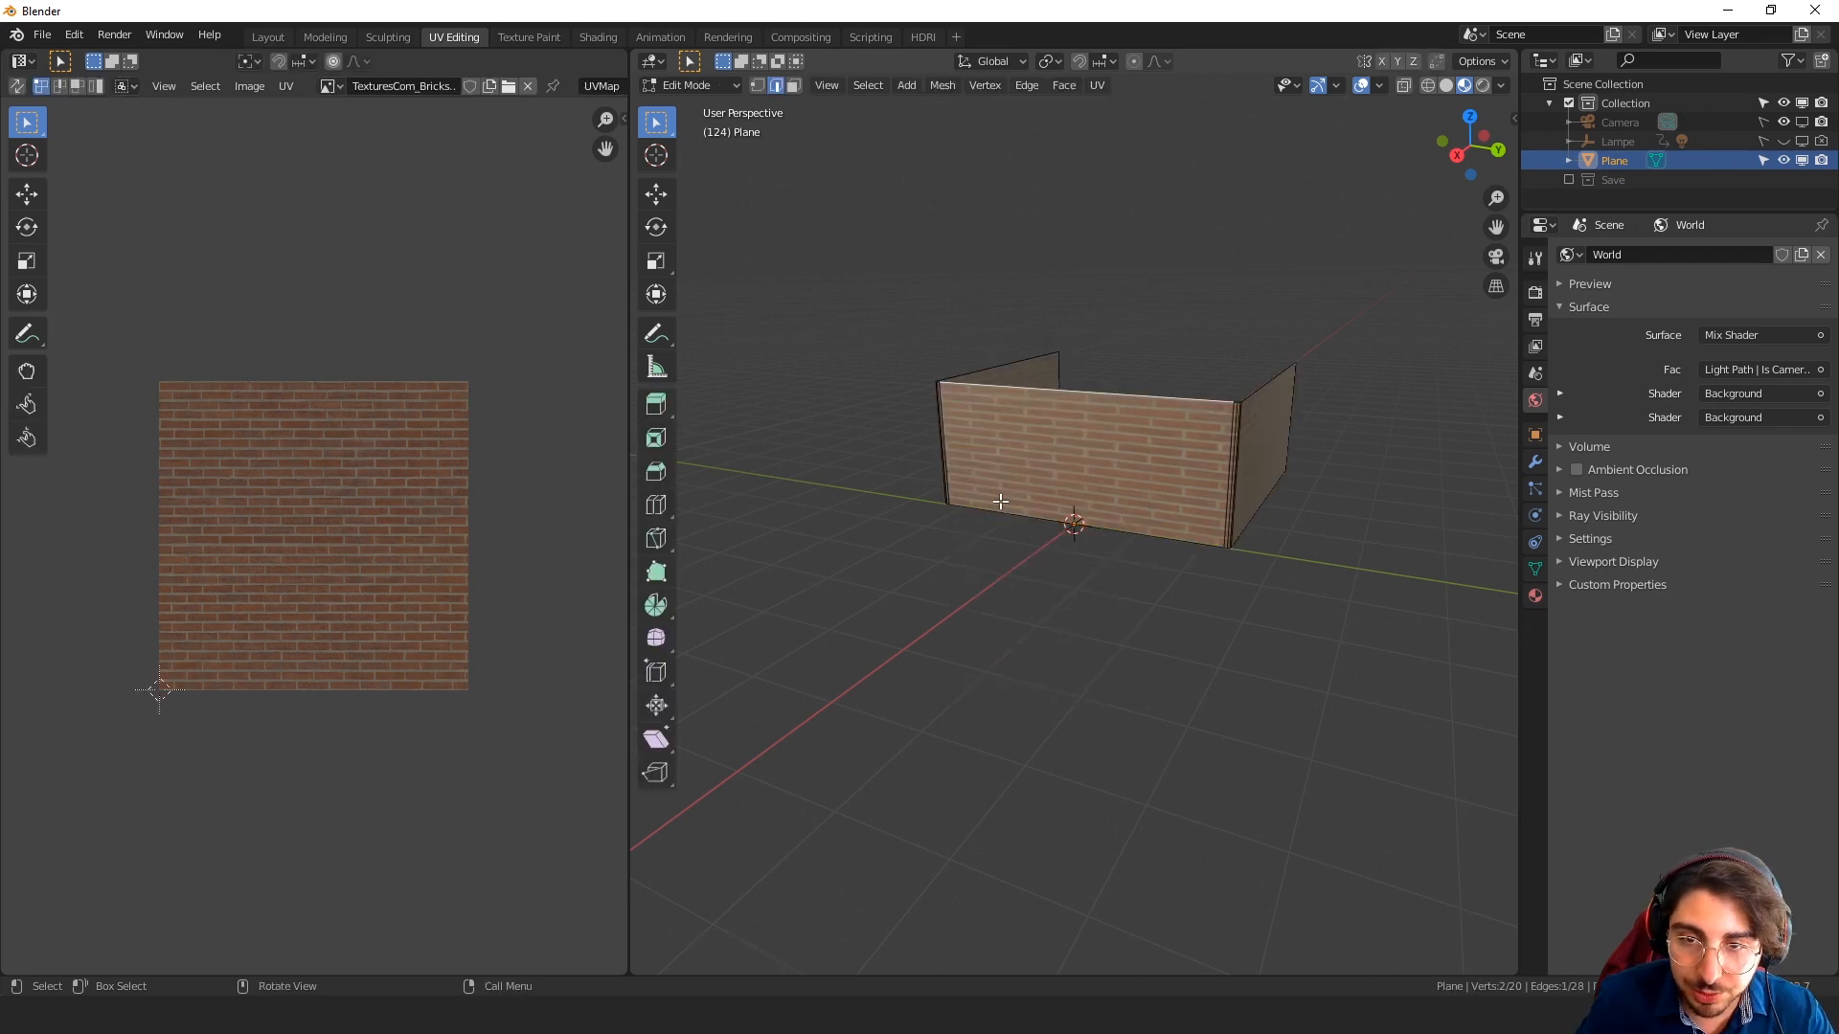
{"action": "key", "text": "a"}
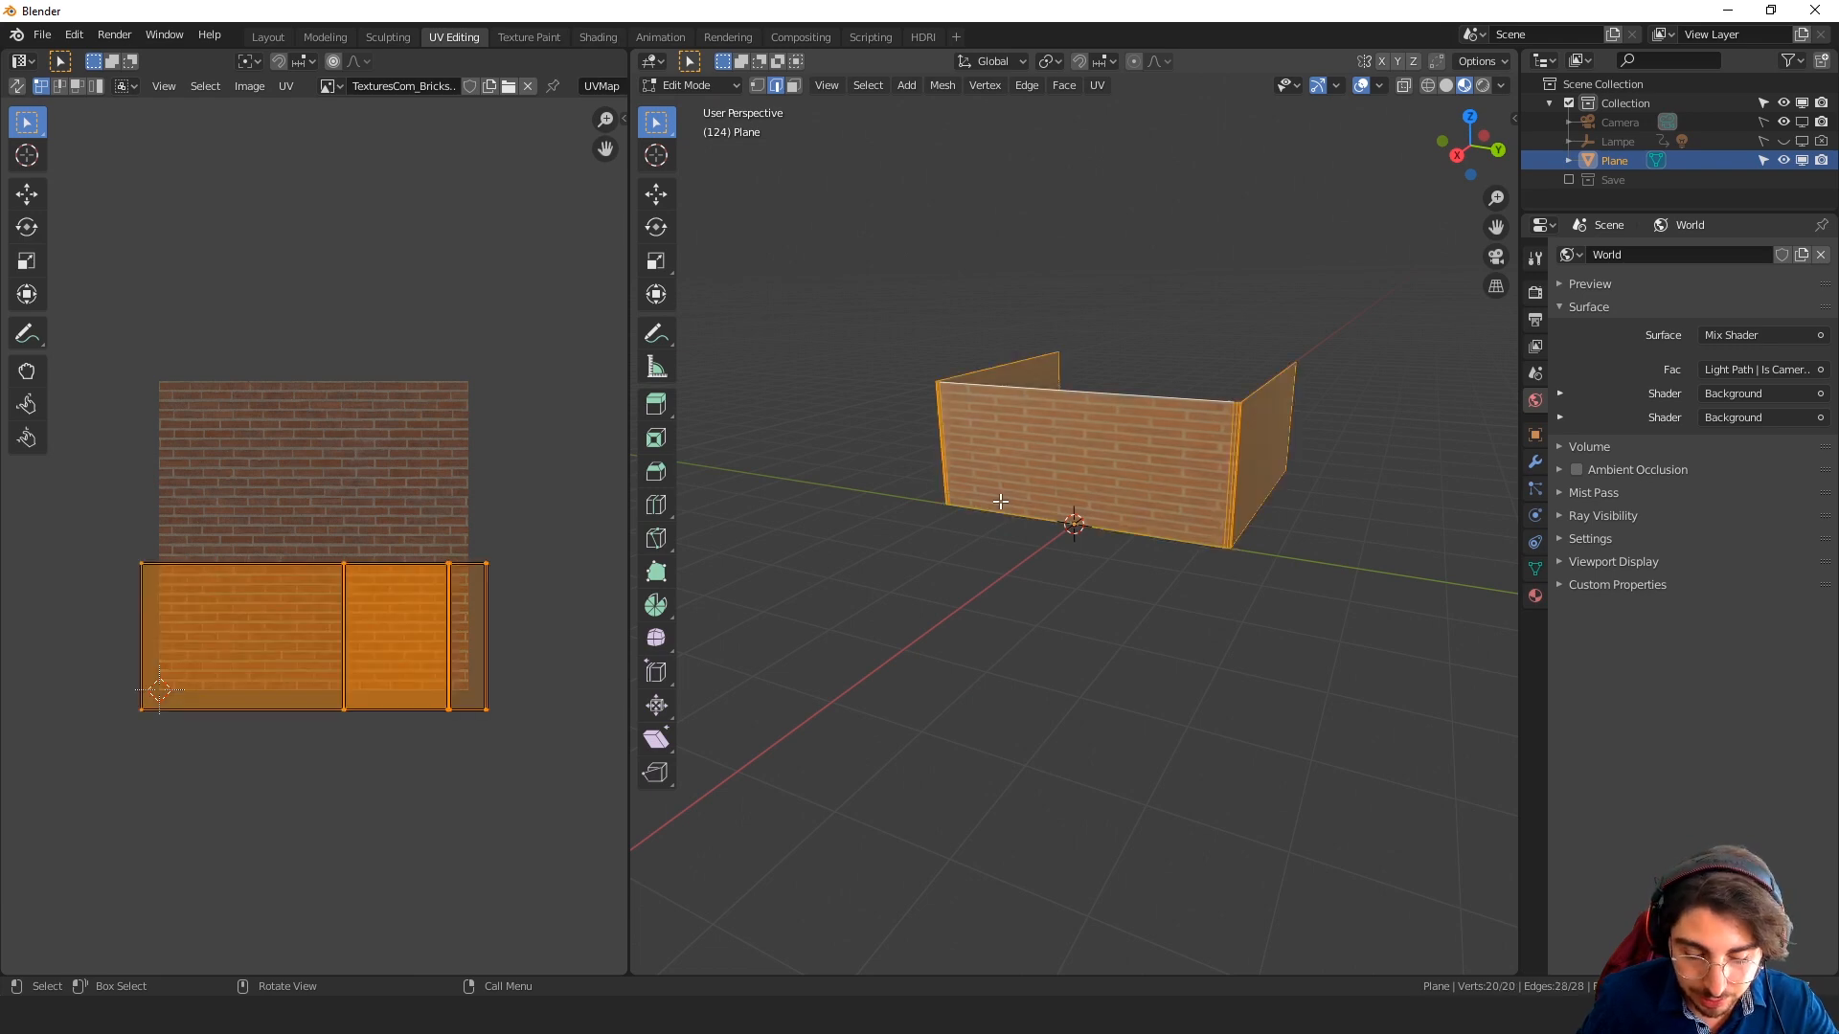
{"action": "key", "text": "u"}
{"action": "left_click", "coordinate": [999, 501]}
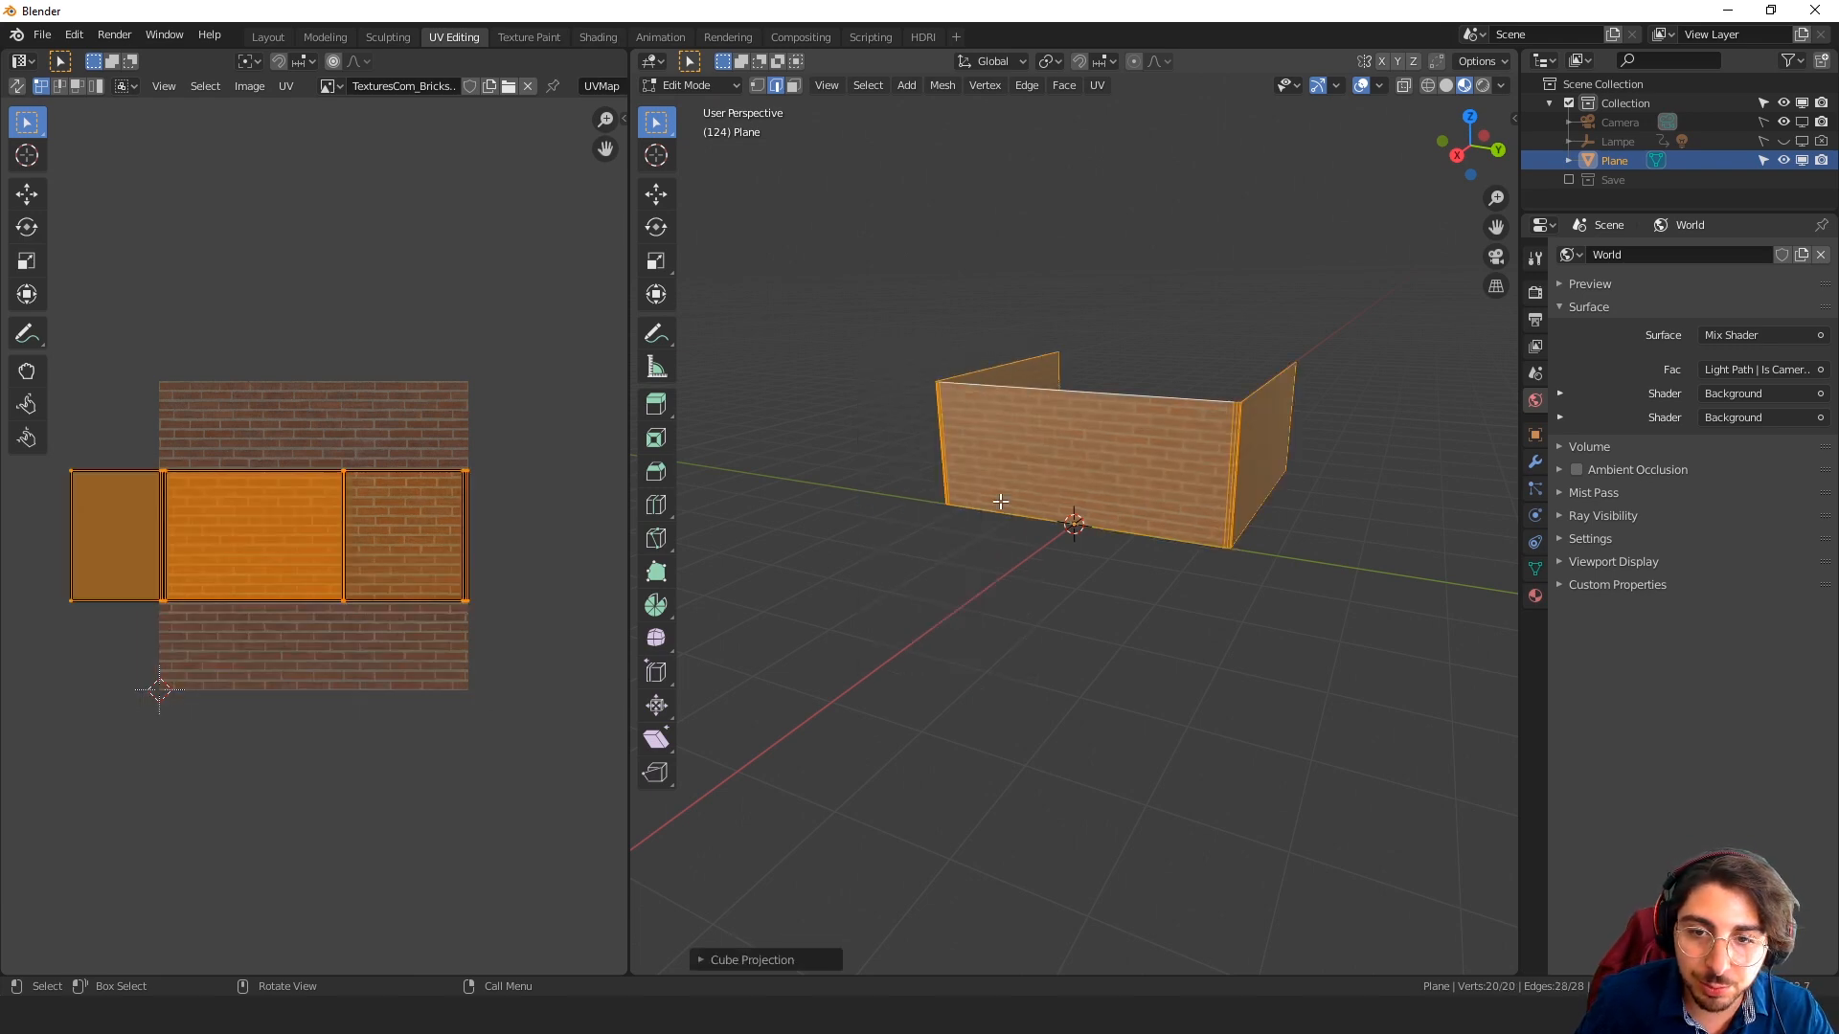
{"action": "middle_click_drag", "start_coordinate": [1000, 501], "coordinate": [1042, 616]}
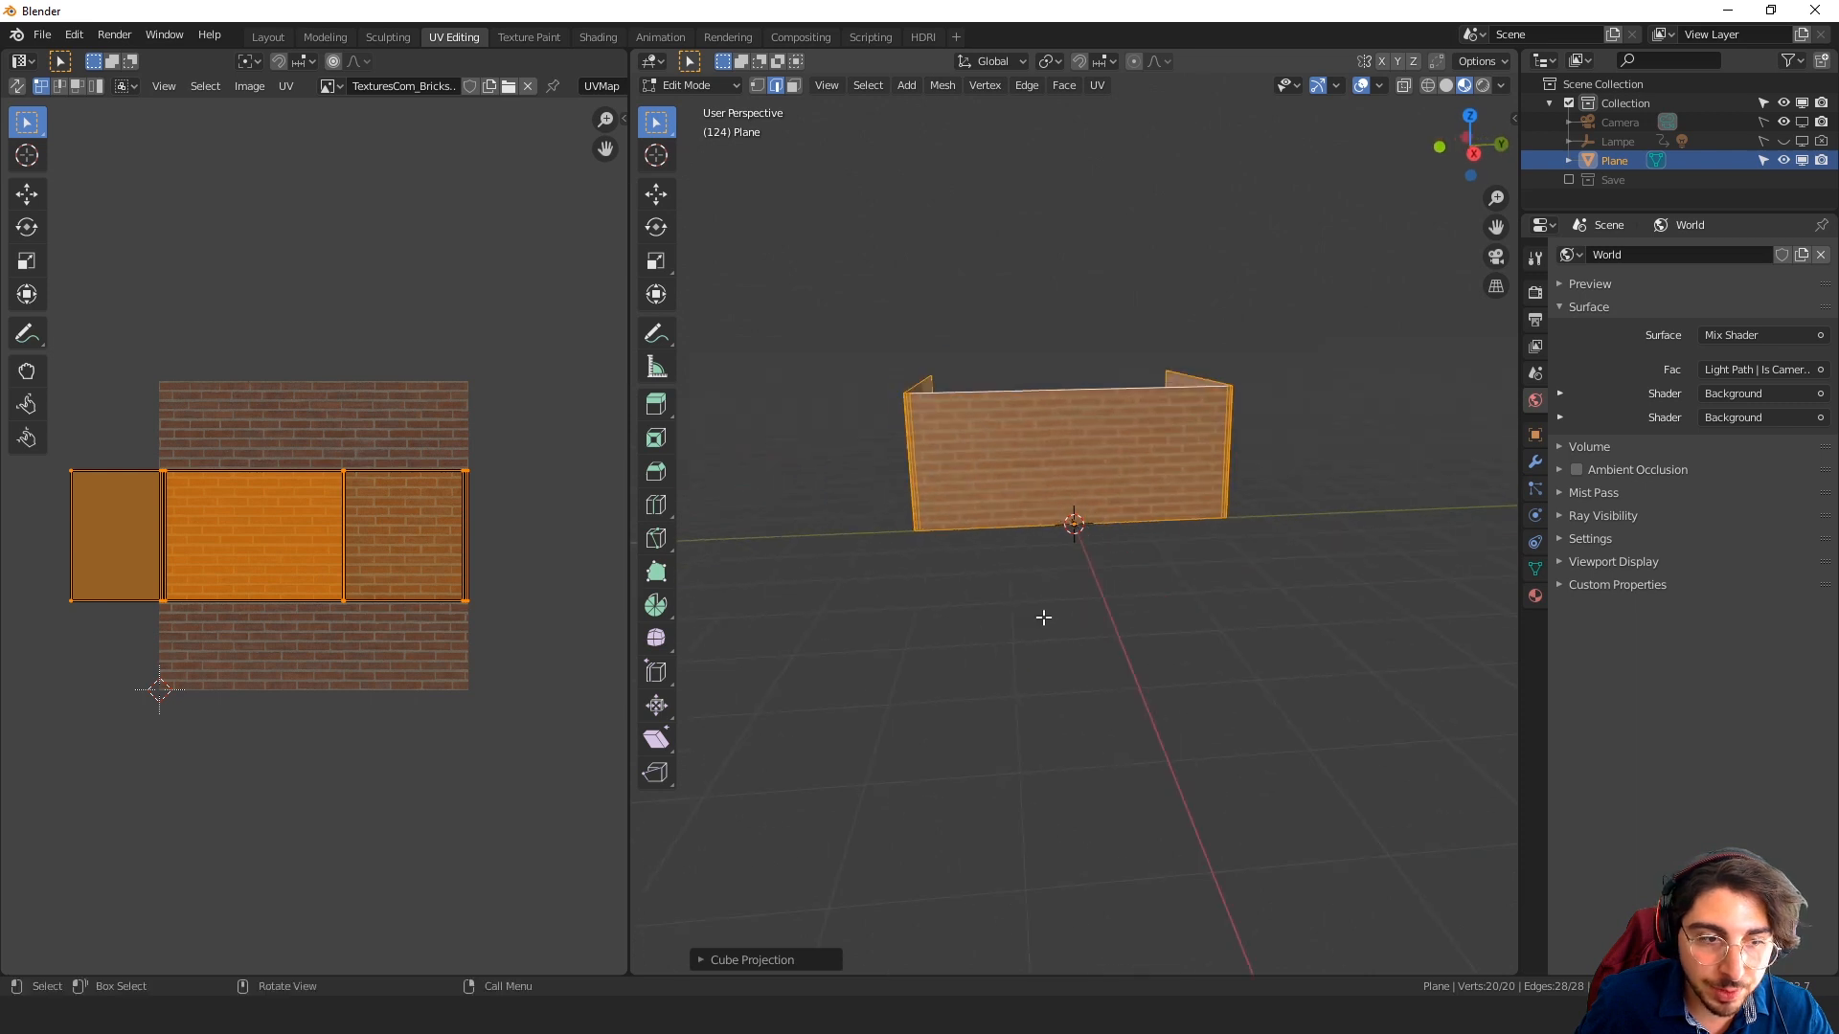
{"action": "middle_click_drag", "start_coordinate": [1268, 681], "coordinate": [1073, 613]}
Scale up all the wall's UVs to make the bricks smaller, and return to Object Mode
{"action": "scroll", "coordinate": [398, 669], "scroll_direction": "down", "scroll_amount": 2}
{"action": "key", "text": "s"}
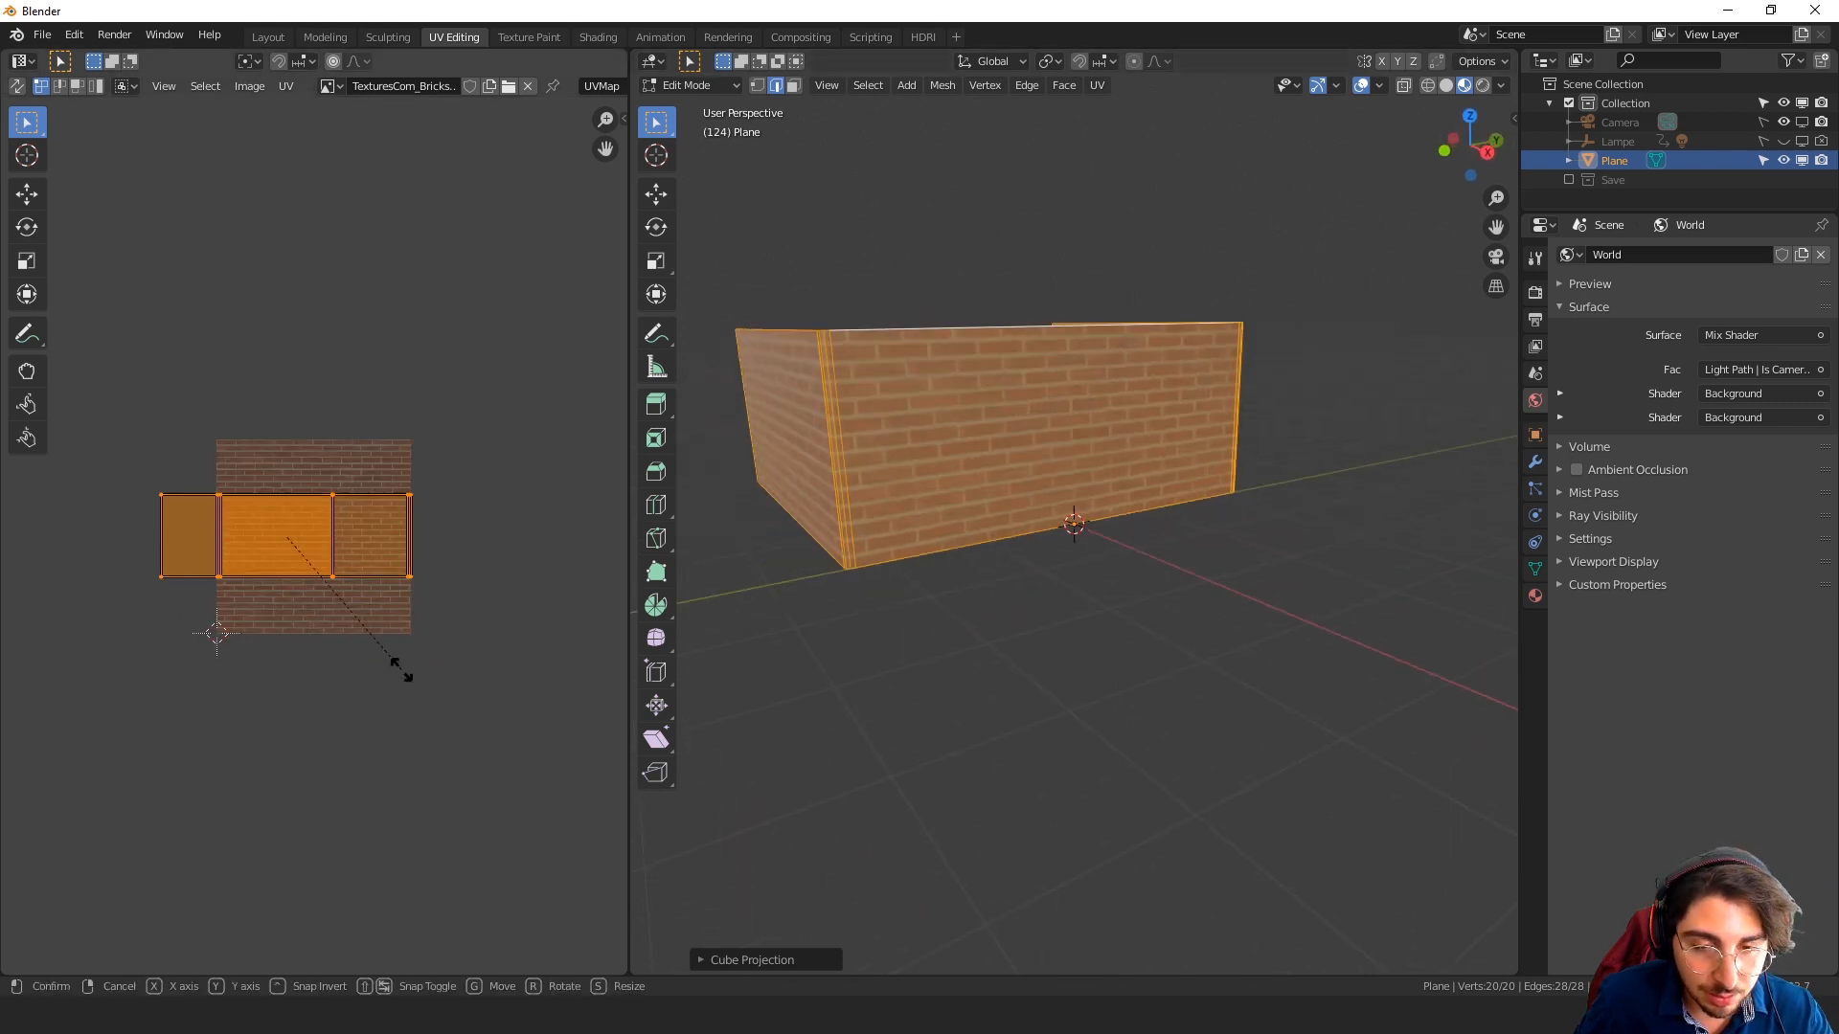
{"action": "left_click", "coordinate": [493, 764]}
{"action": "key", "text": "Tab"}
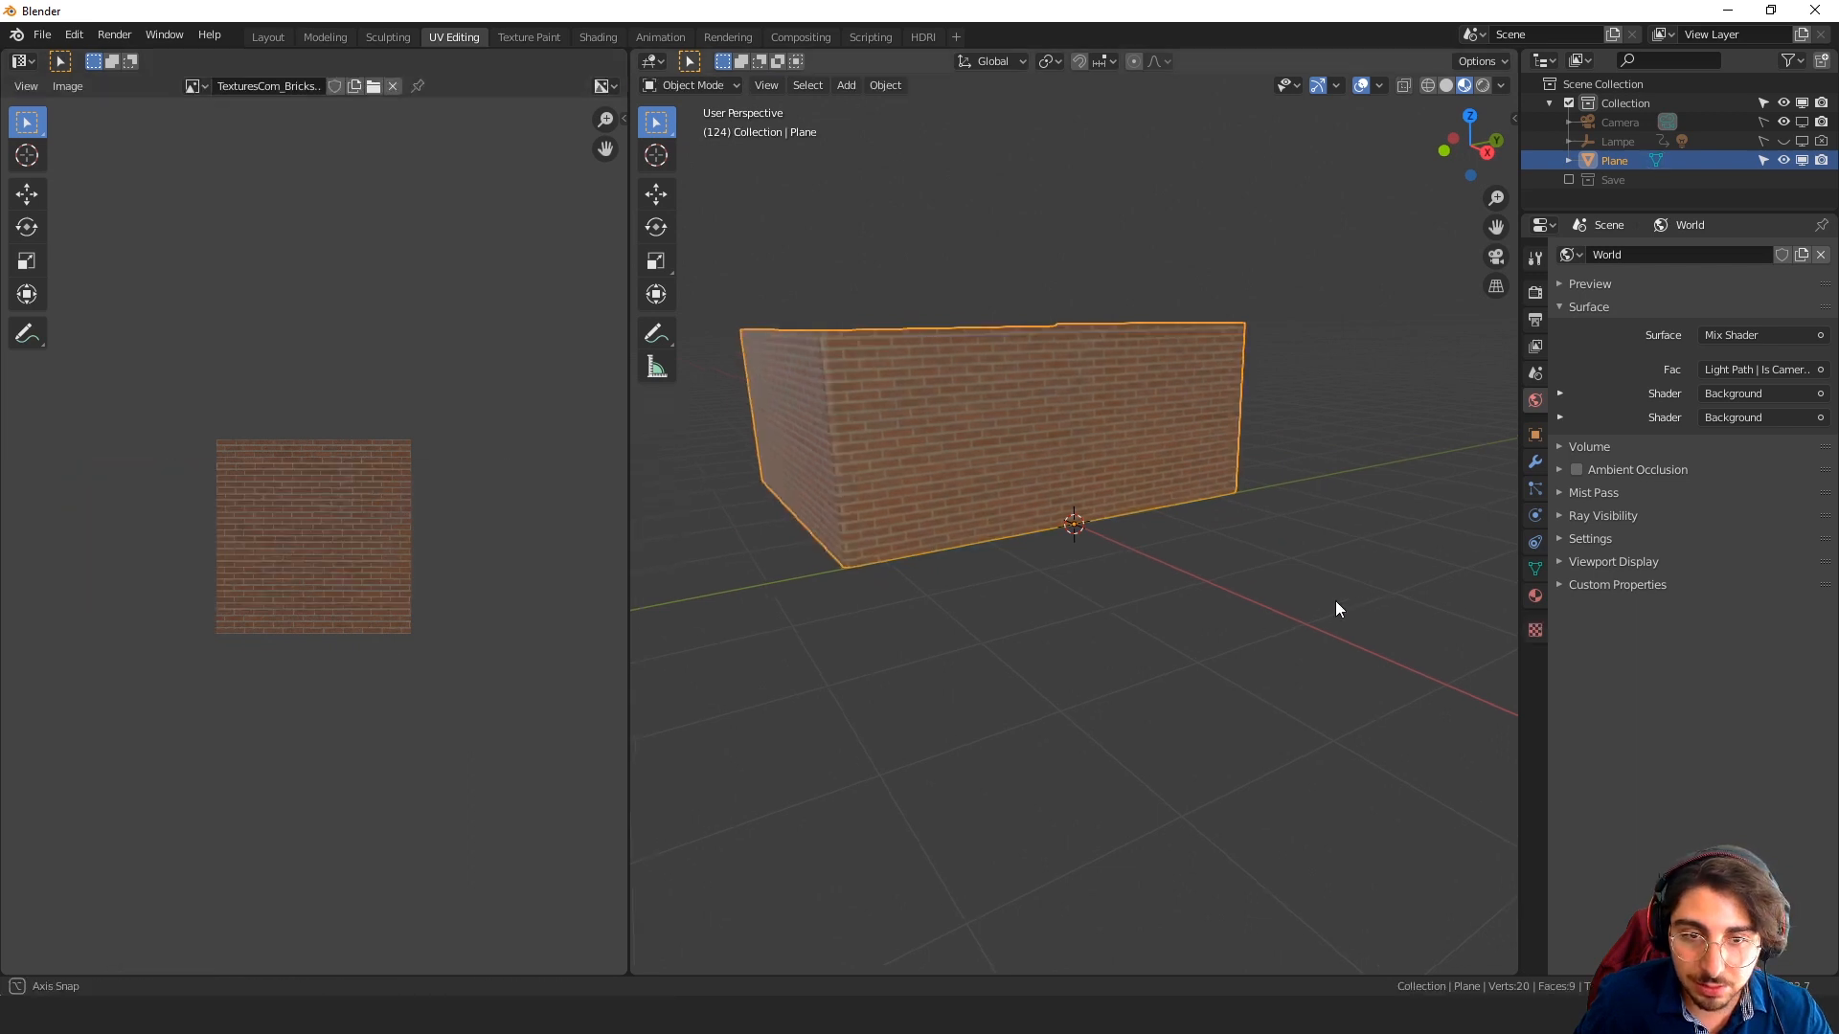
{"action": "mouse_move", "coordinate": [1334, 605]}
{"action": "middle_mouse_down"}
{"action": "mouse_move", "coordinate": [1092, 575]}
{"action": "mouse_move", "coordinate": [1325, 603]}
{"action": "middle_mouse_up"}
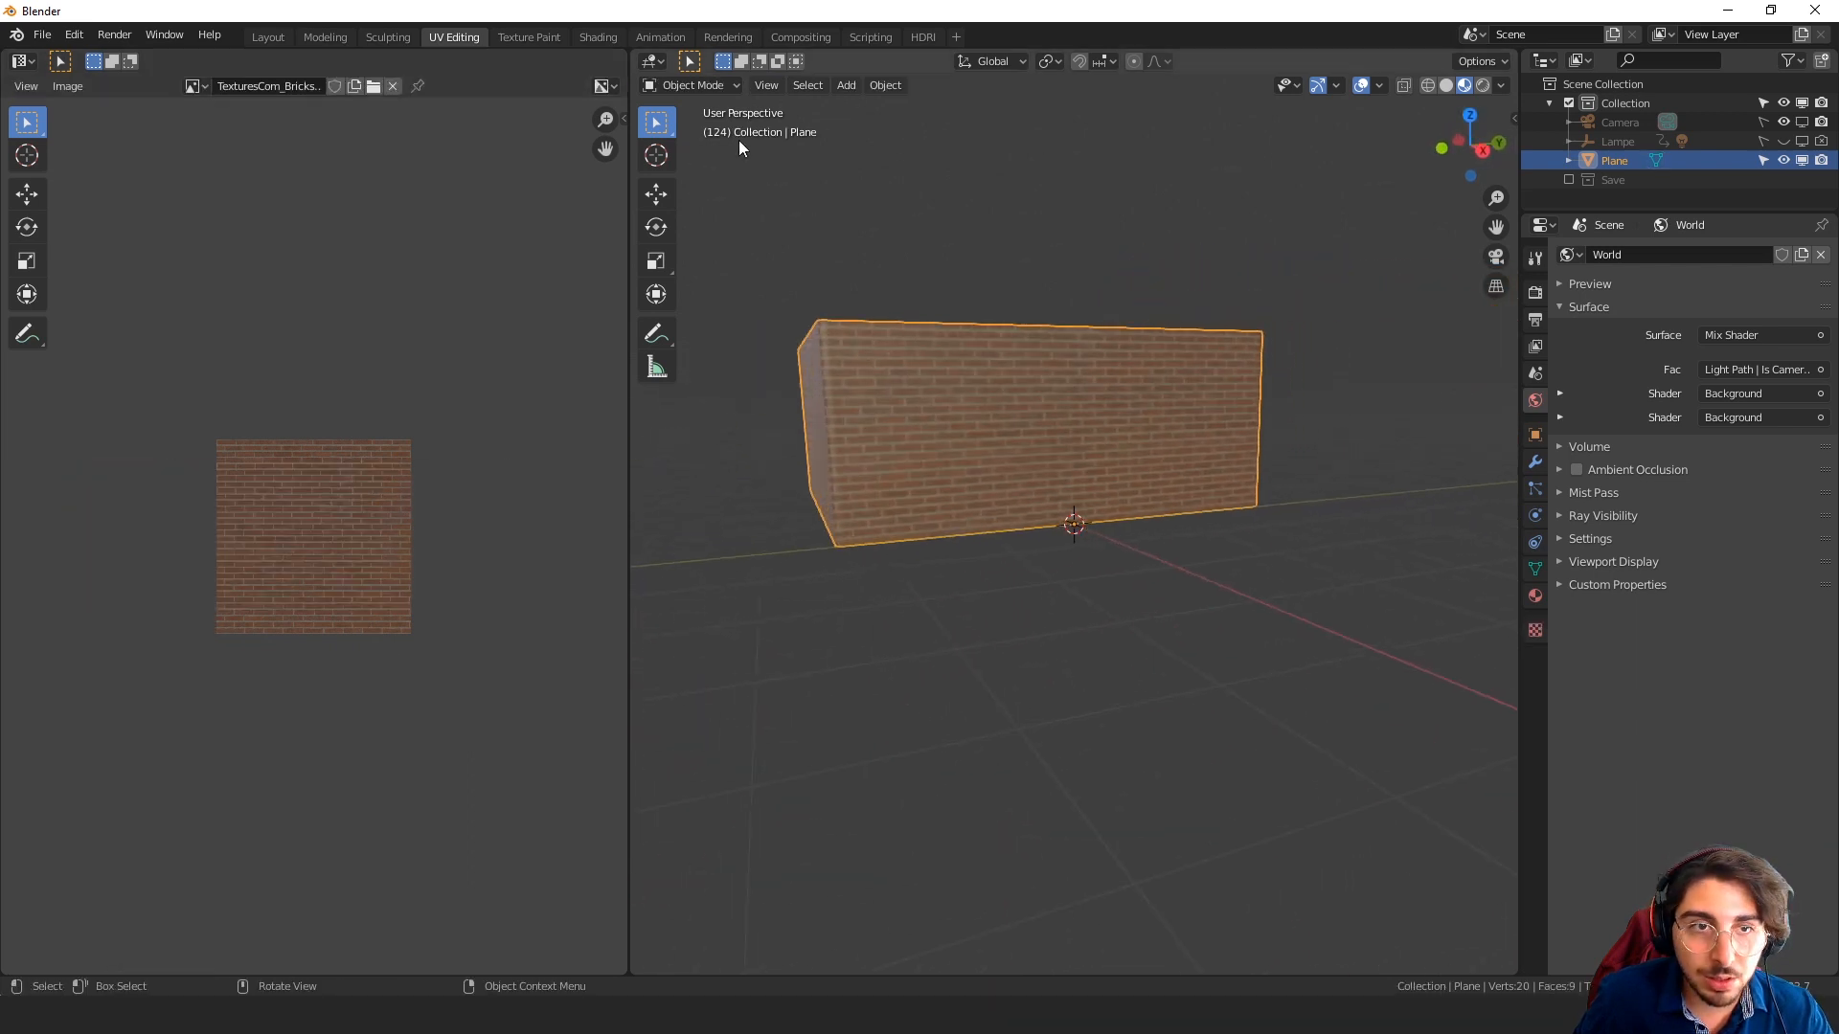
Switch to the Shading workspace and add the brick normal and roughness images from the Brick folder as texture nodes
{"action": "left_click", "coordinate": [611, 37]}
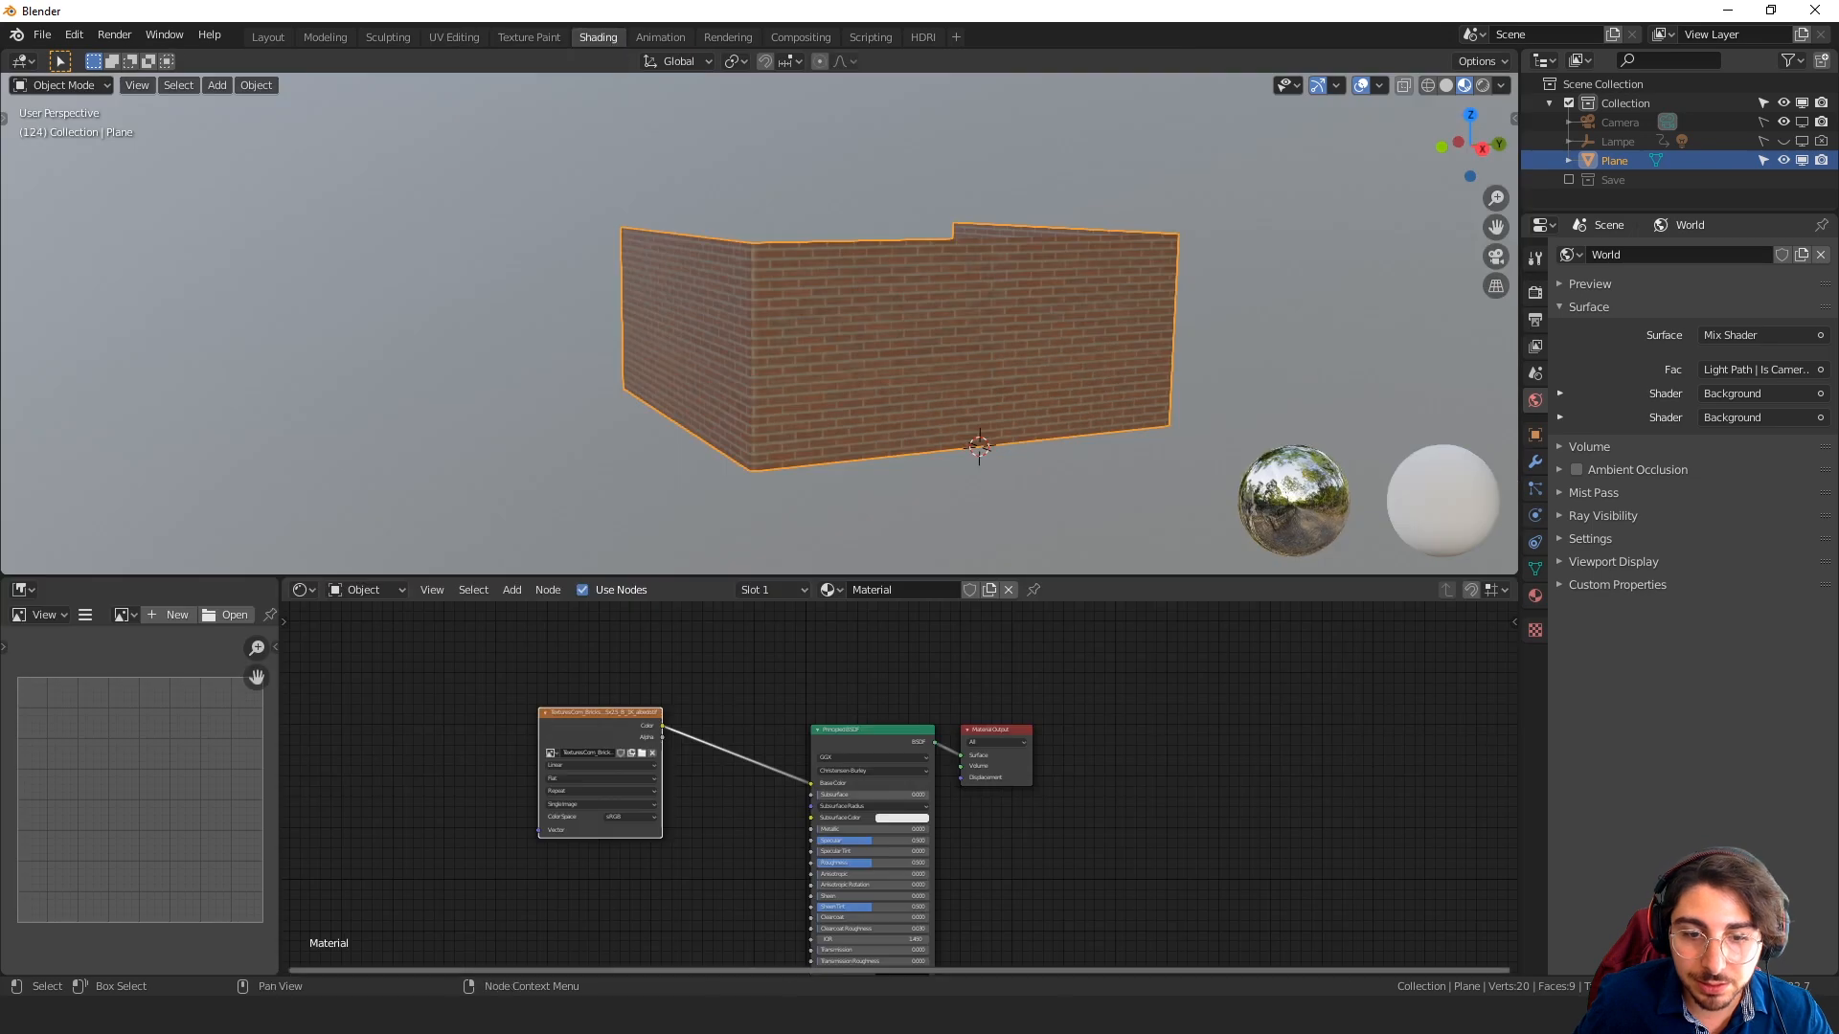
{"action": "middle_click_drag", "start_coordinate": [1218, 835], "coordinate": [1206, 760]}
{"action": "key", "text": "alt+Tab"}
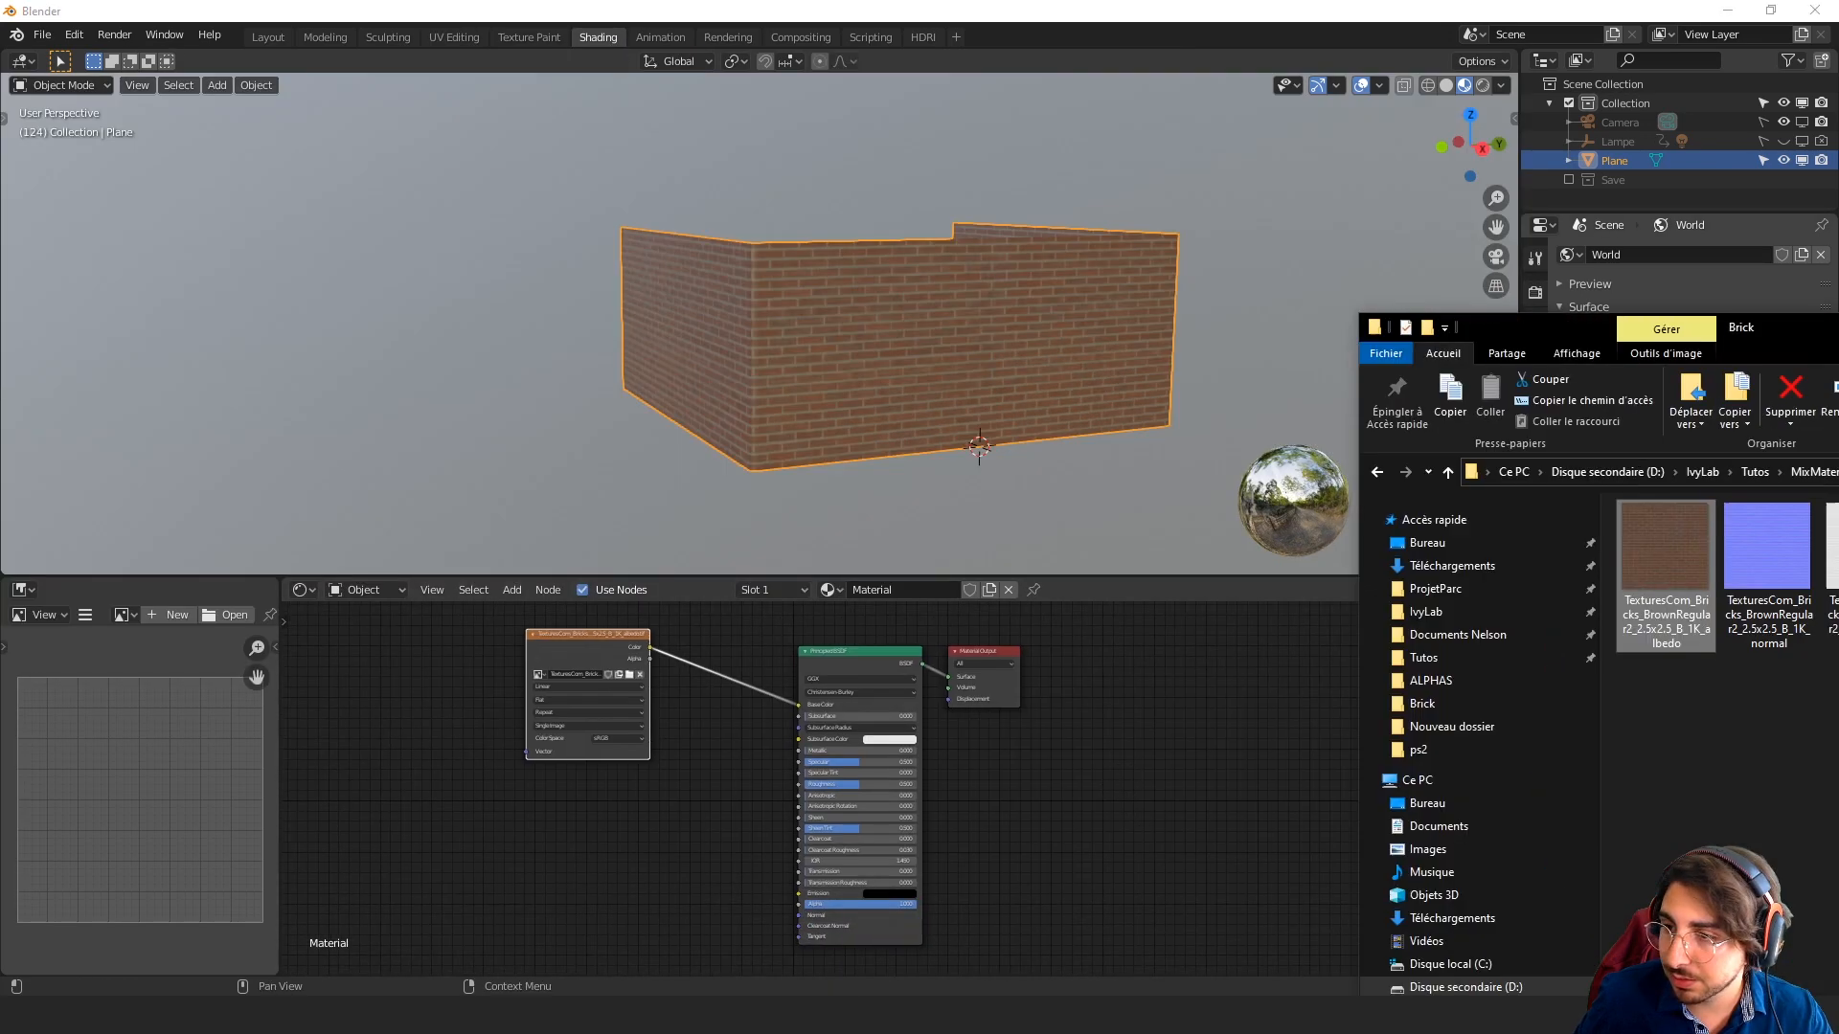
{"action": "left_click_drag", "start_coordinate": [1537, 553], "coordinate": [641, 904]}
{"action": "left_click_drag", "start_coordinate": [1626, 565], "coordinate": [492, 842]}
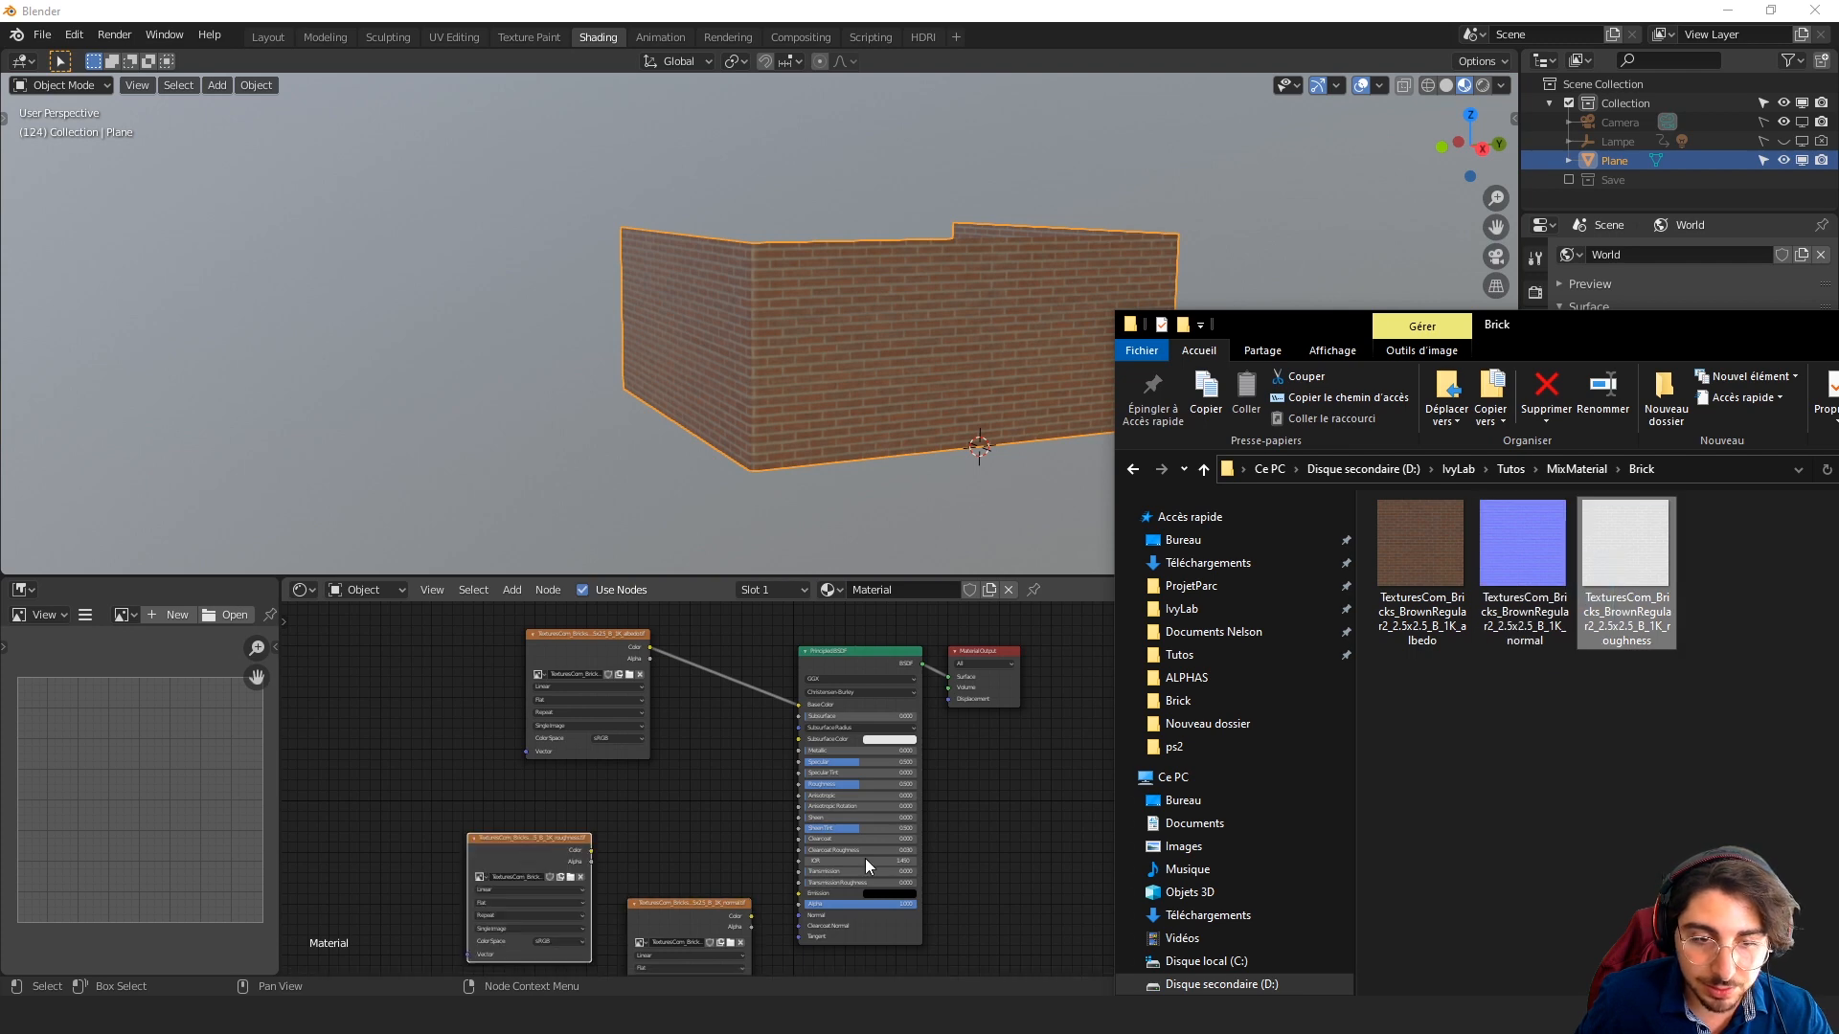
{"action": "key", "text": "alt+Tab"}
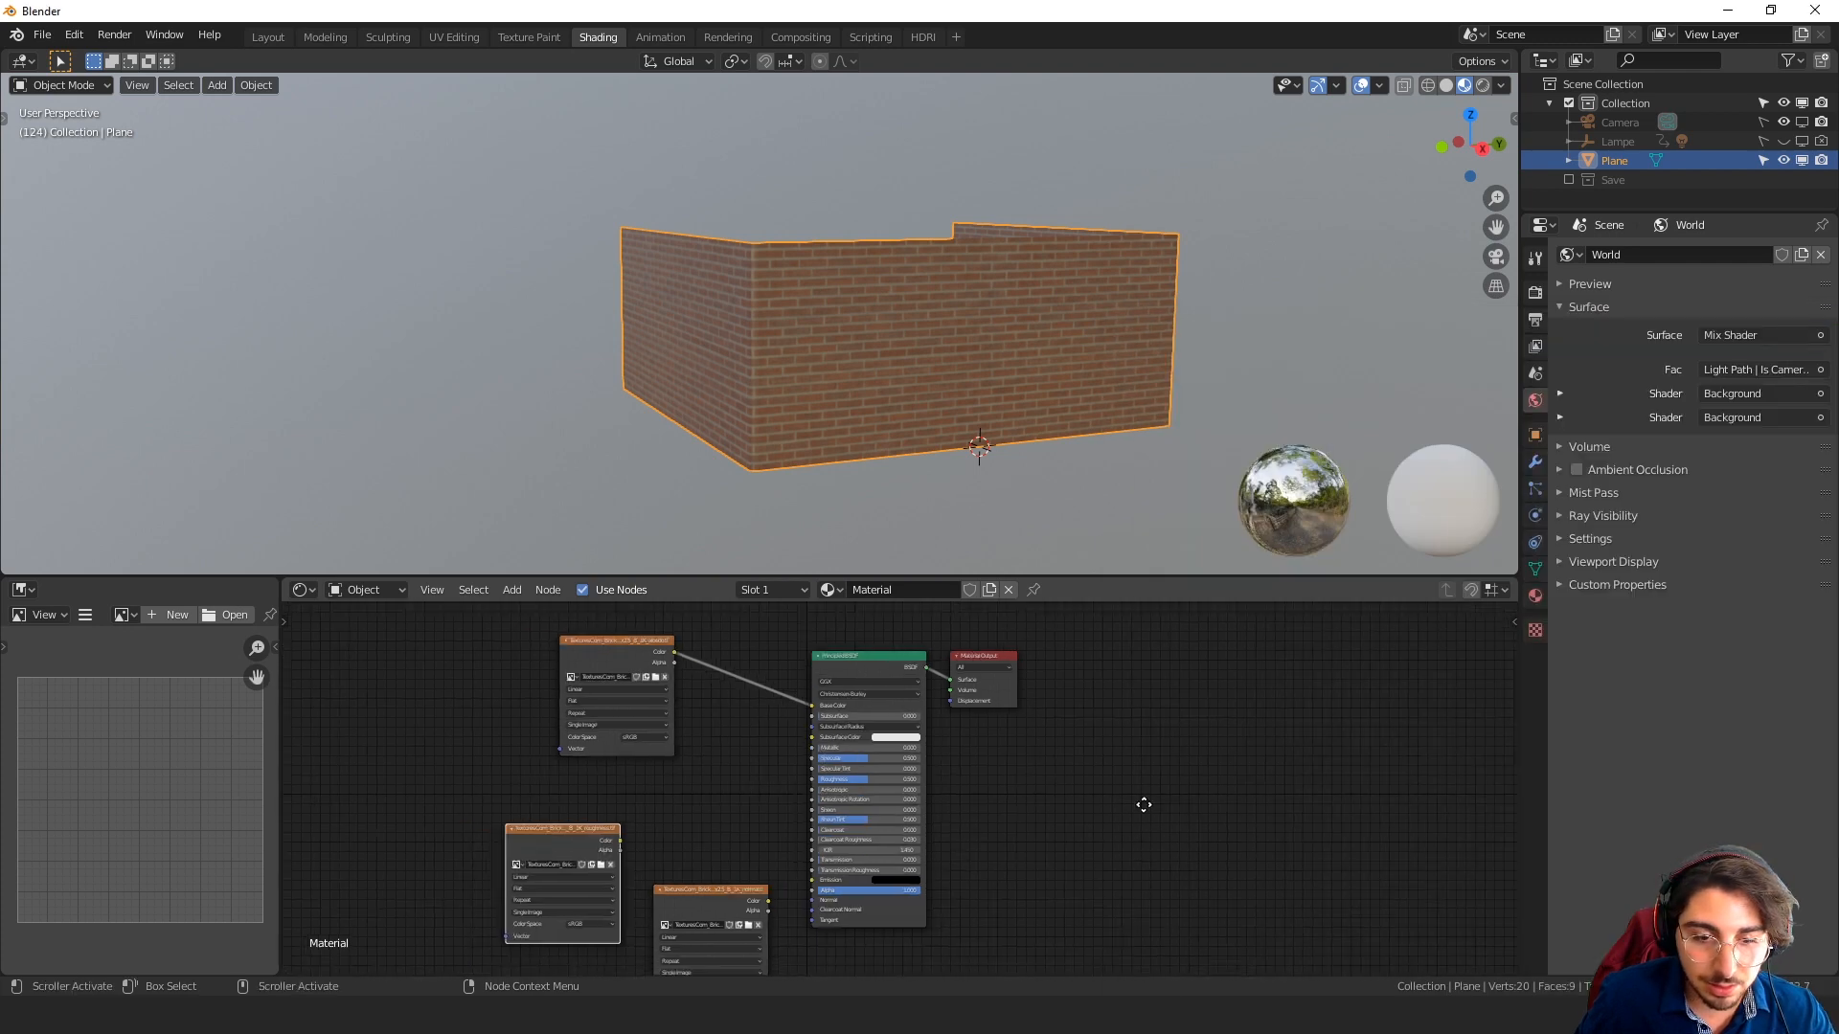
Set the color space of both the normal and the roughness image textures to Non-Color
{"action": "scroll", "coordinate": [1145, 801], "scroll_direction": "down", "scroll_amount": 3}
{"action": "scroll", "coordinate": [969, 727], "scroll_direction": "up", "scroll_amount": 5}
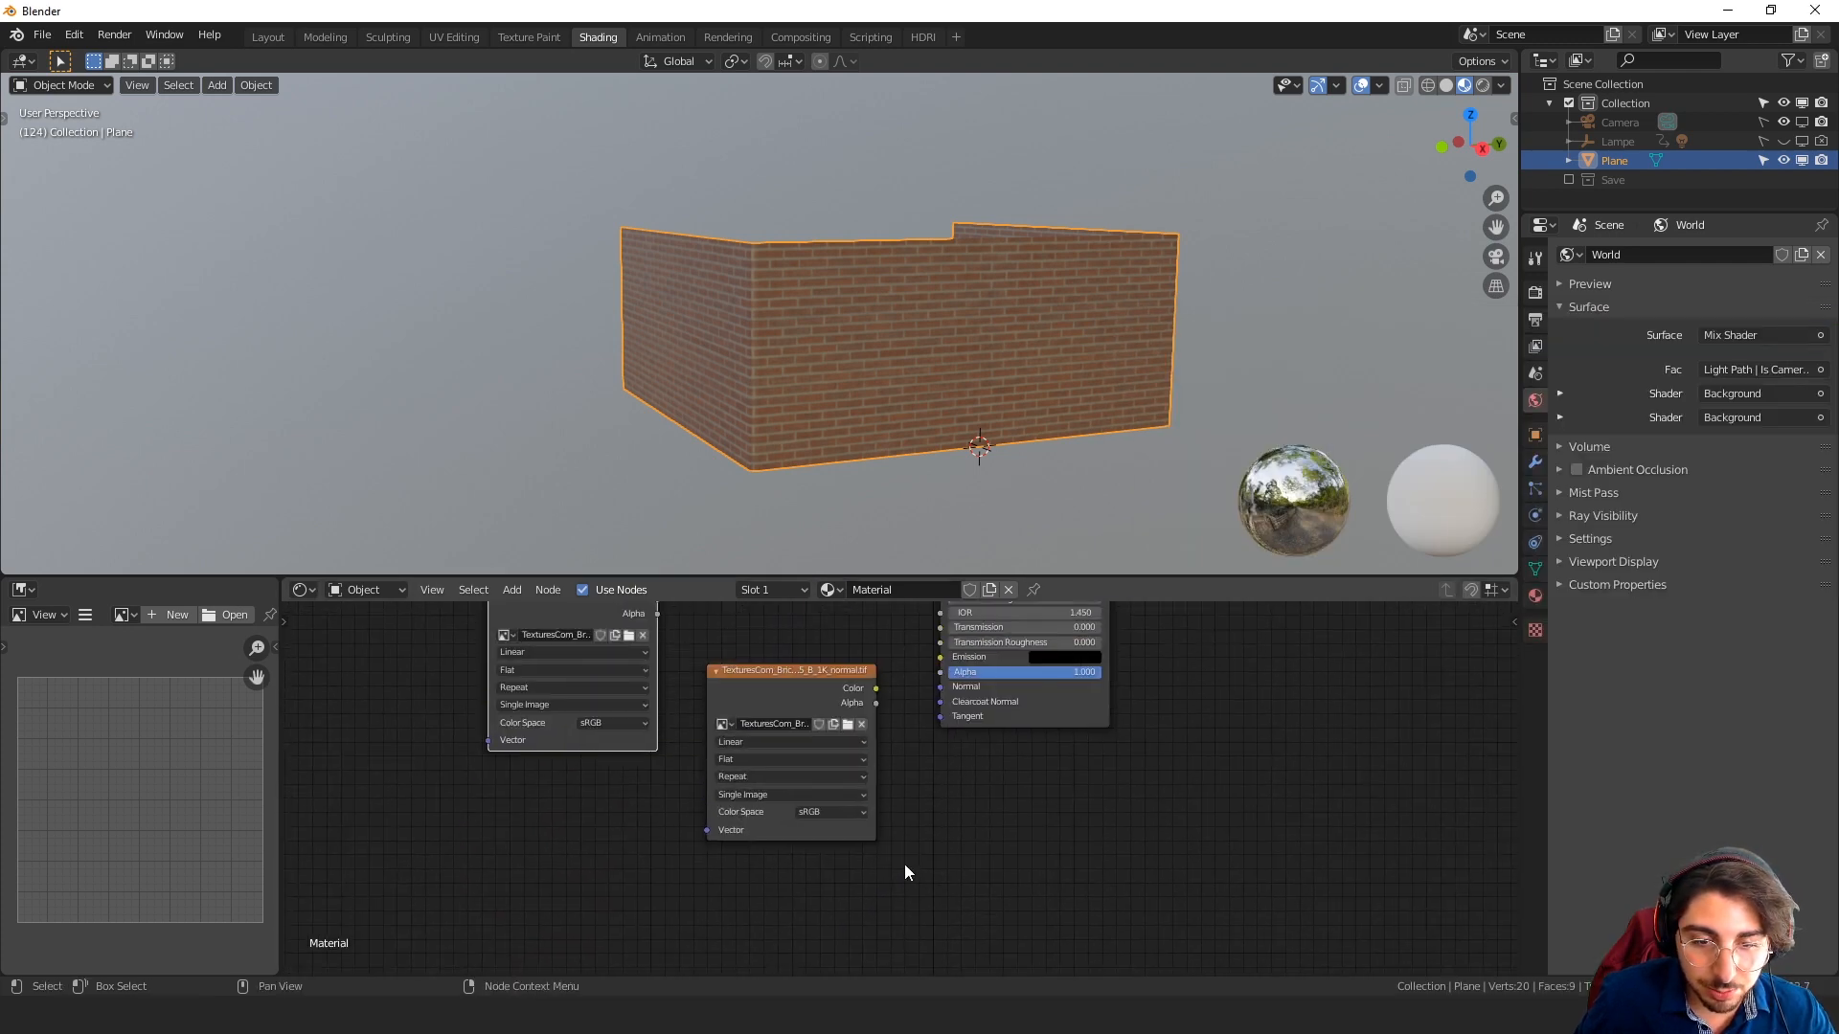
{"action": "left_click", "coordinate": [830, 812]}
{"action": "left_click", "coordinate": [843, 873]}
{"action": "left_click", "coordinate": [594, 722]}
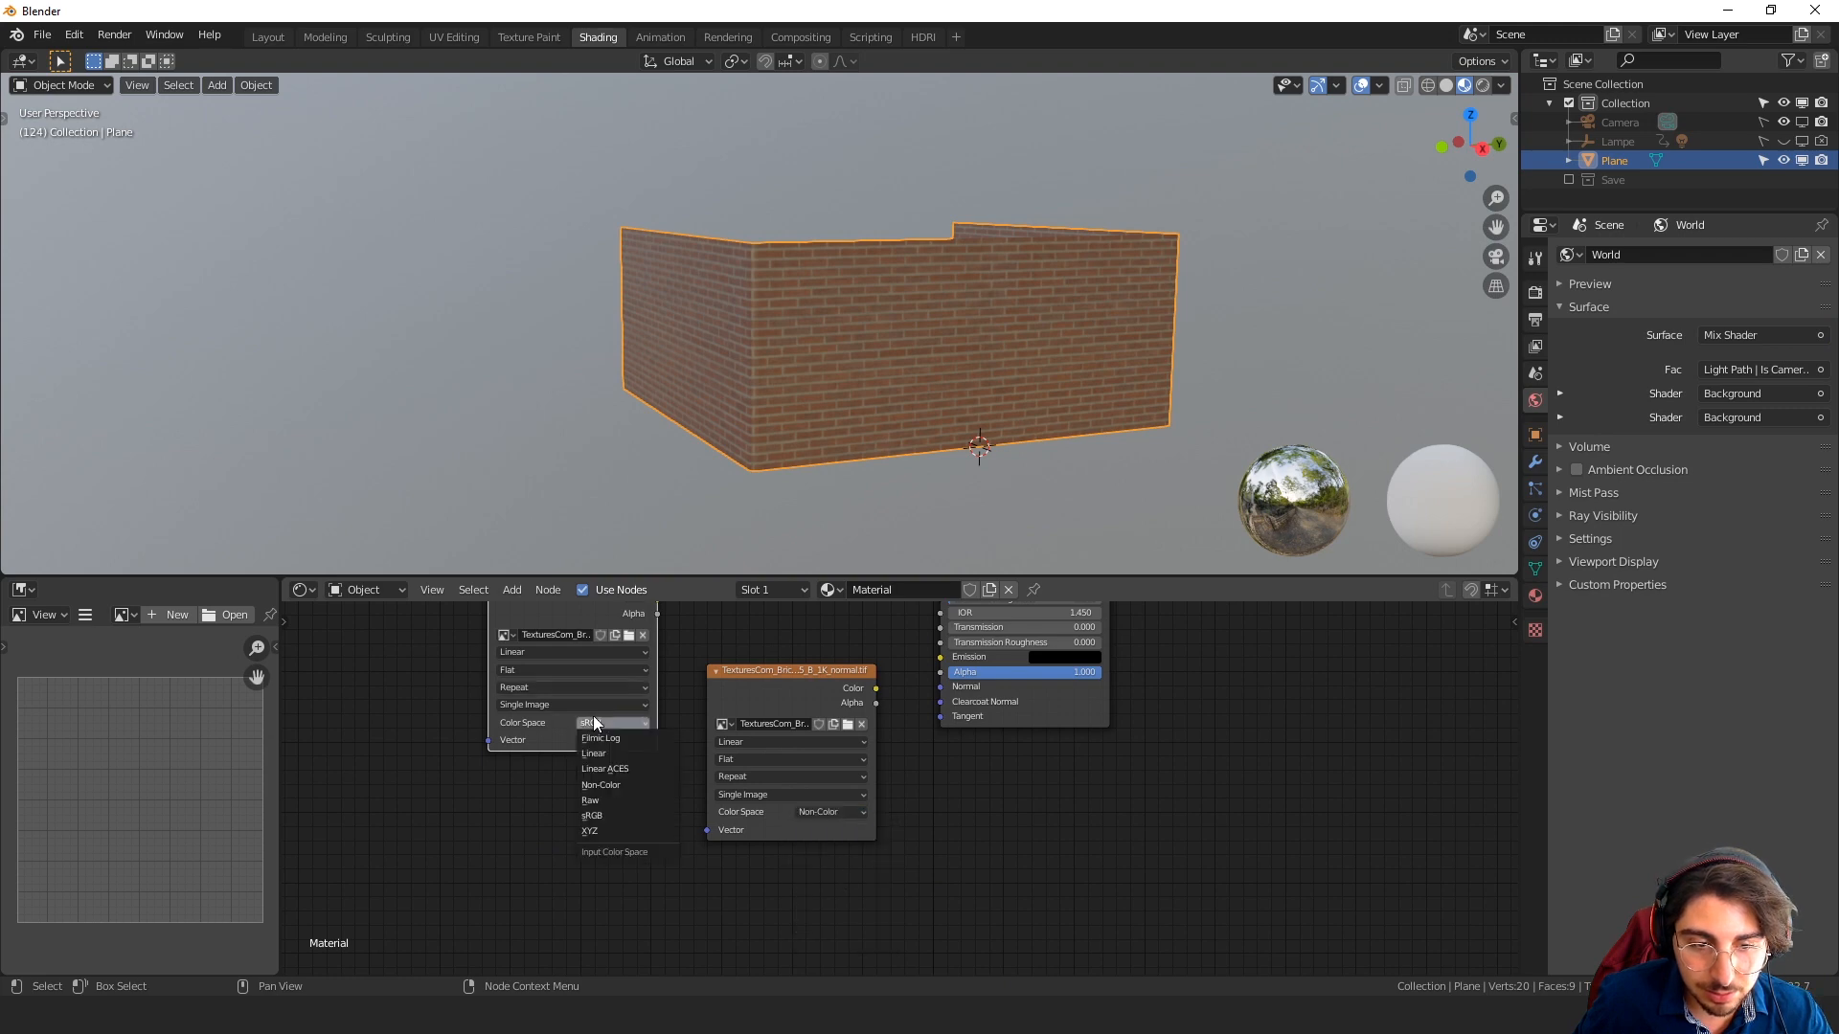
{"action": "left_click", "coordinate": [615, 785]}
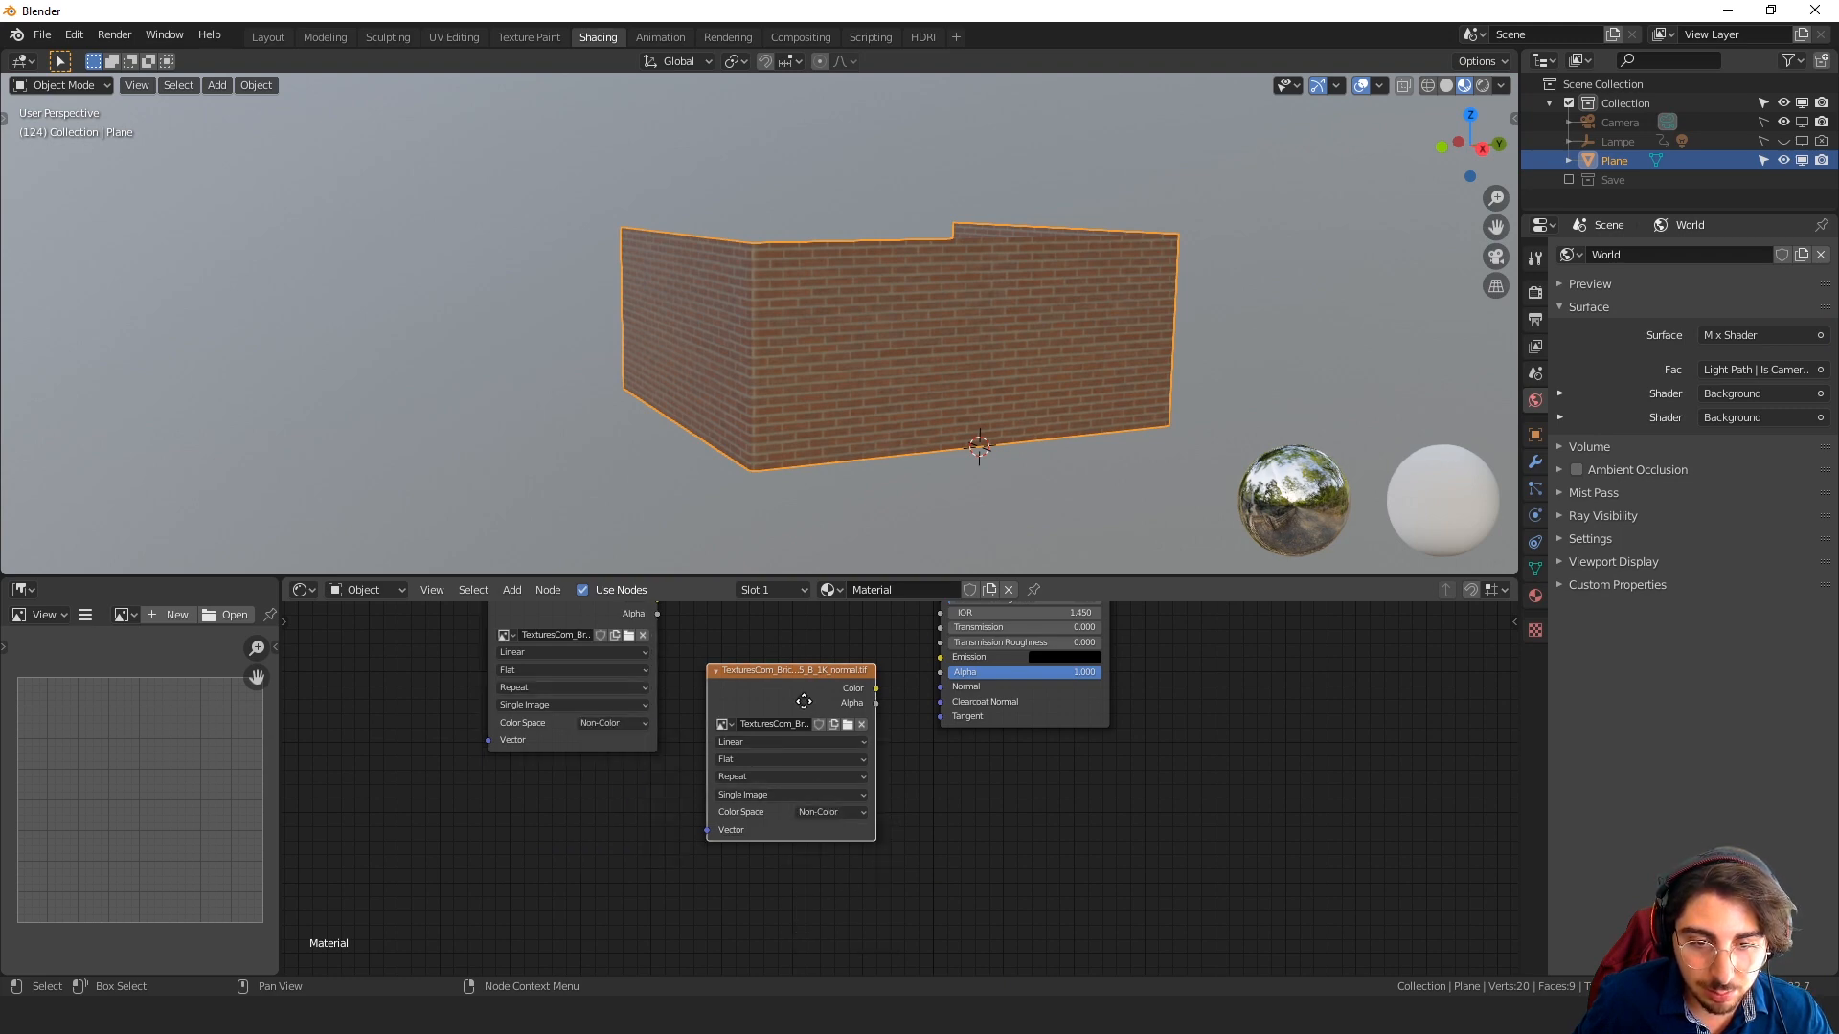
Move the normal texture node below the roughness texture and add a Normal Map node between it and the Principled BSDF
{"action": "left_click_drag", "start_coordinate": [785, 708], "coordinate": [527, 831]}
{"action": "key", "text": "shift+a"}
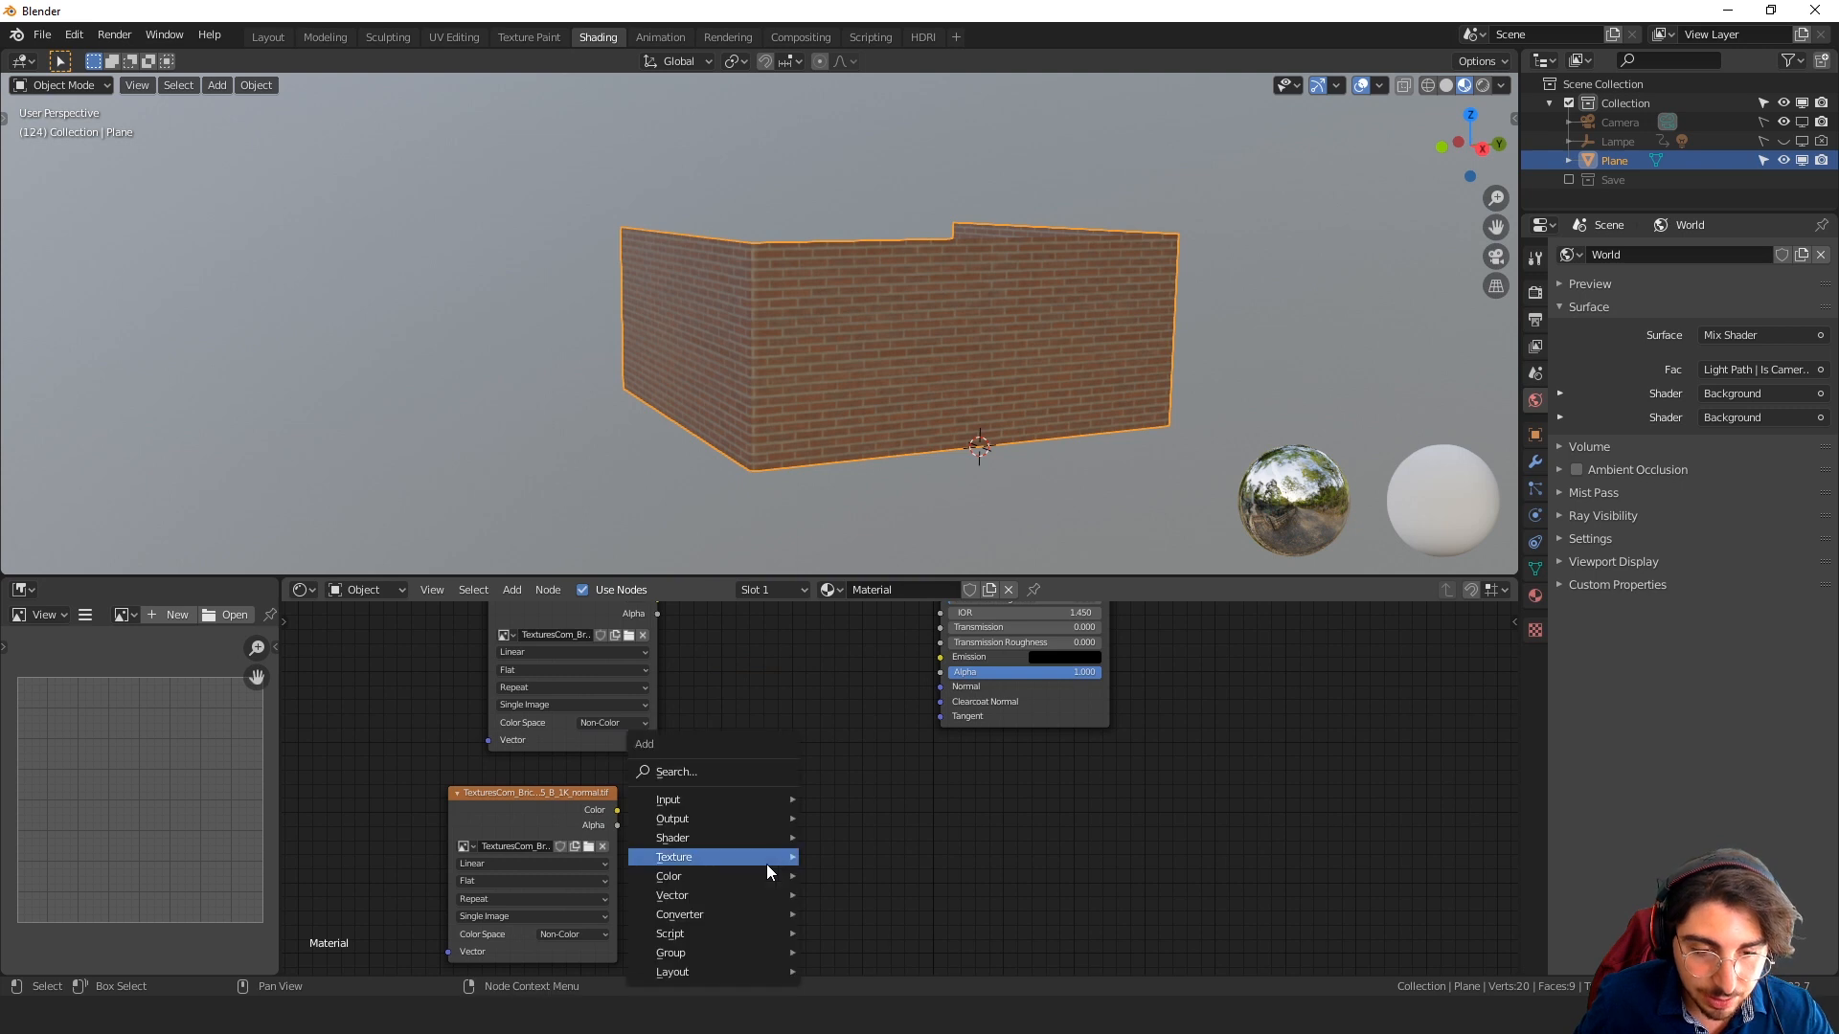
{"action": "mouse_move", "coordinate": [766, 863]}
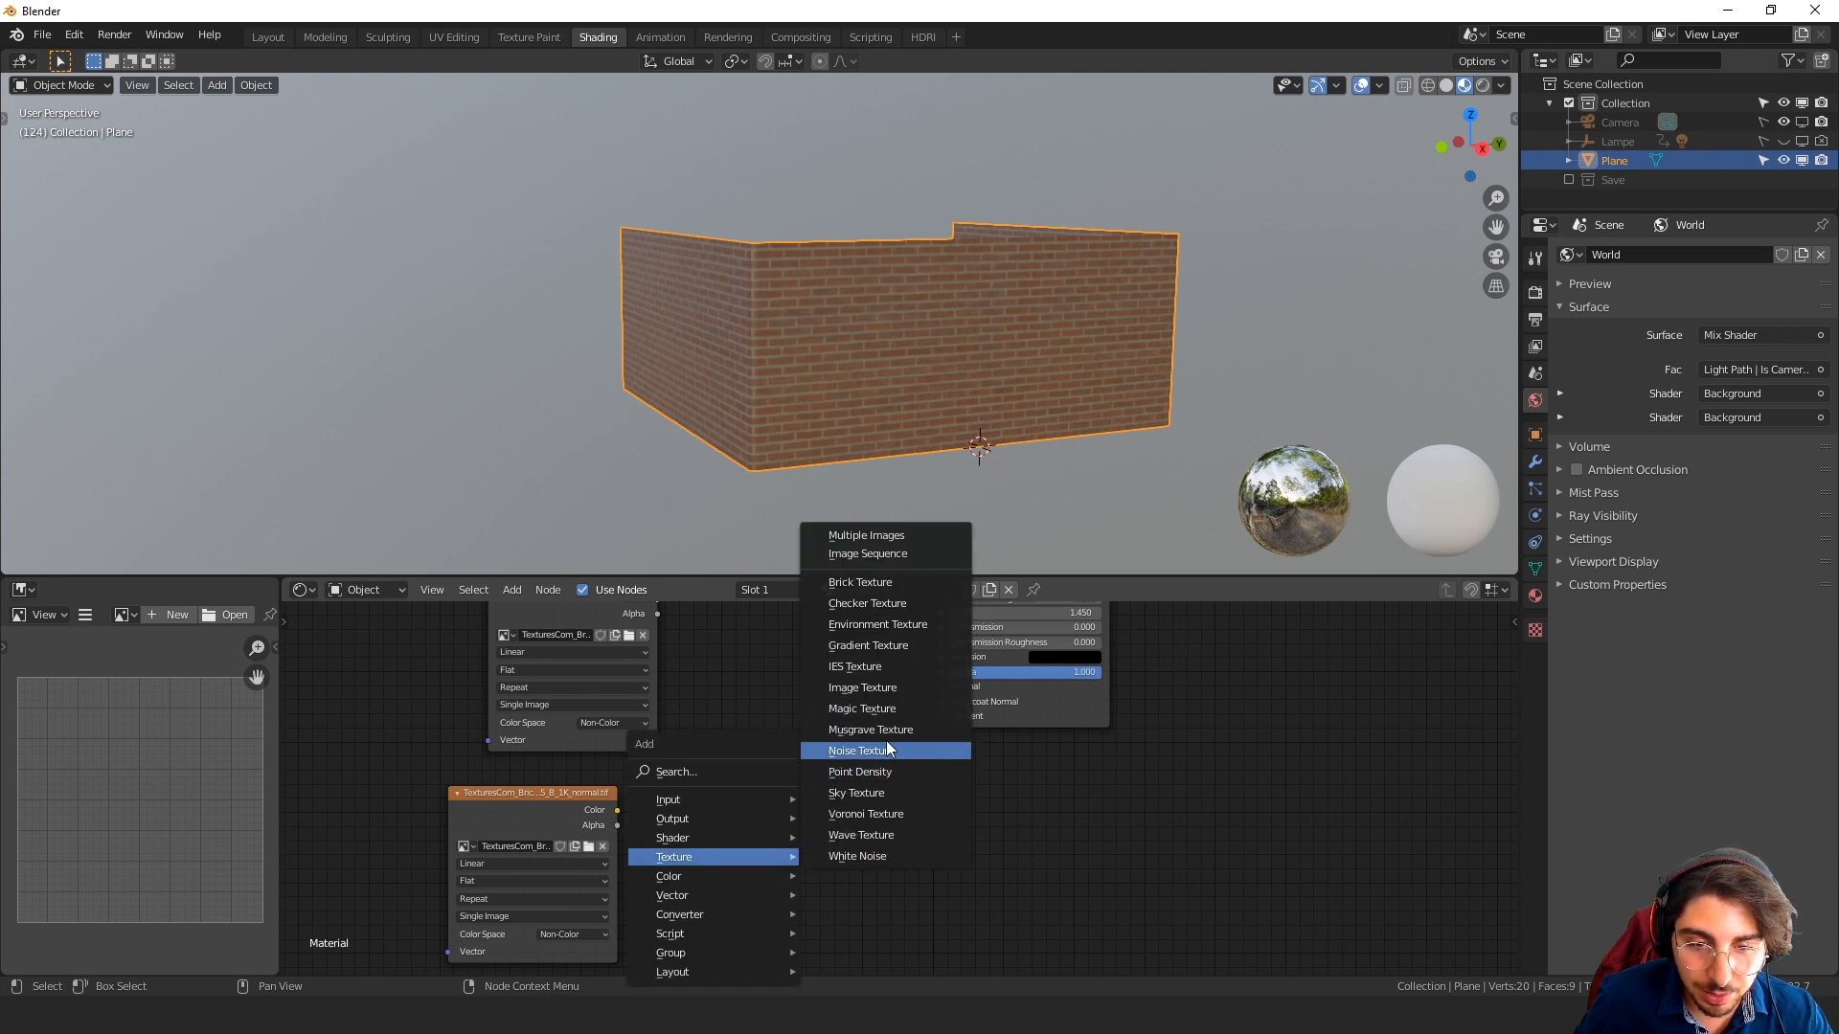
{"action": "mouse_move", "coordinate": [718, 896]}
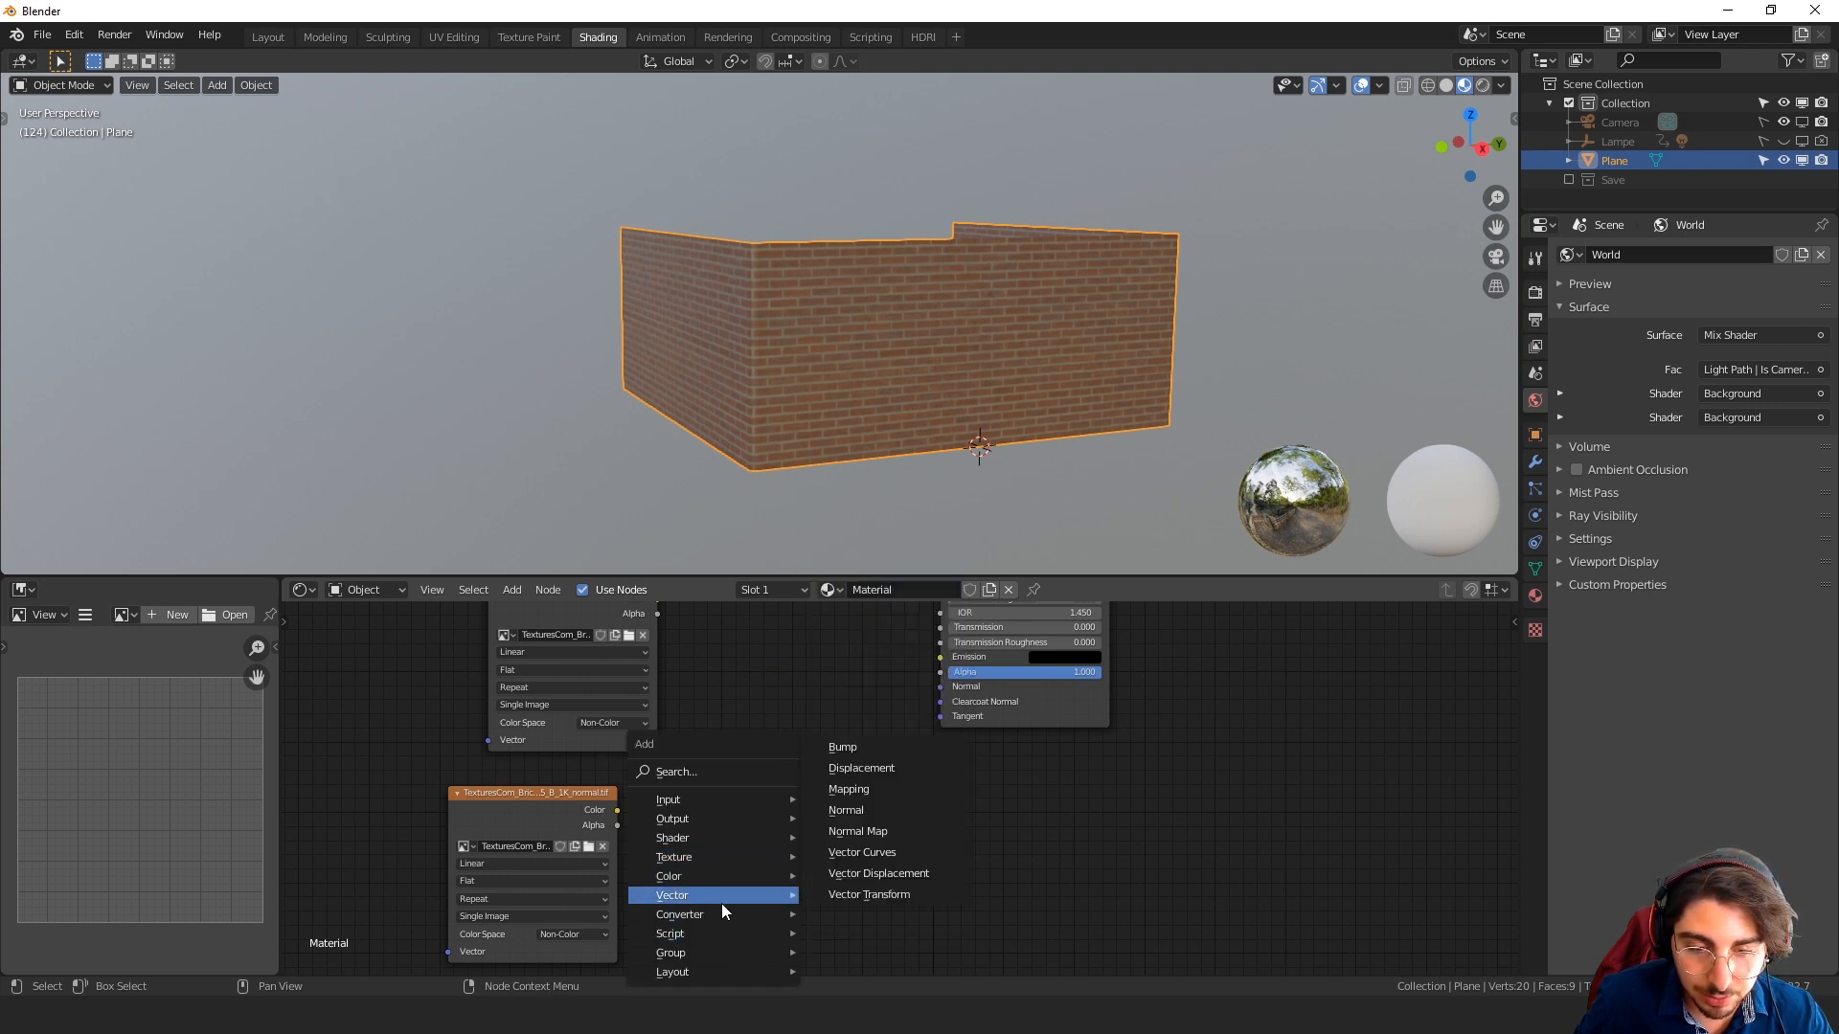
{"action": "left_click", "coordinate": [857, 831]}
{"action": "left_click", "coordinate": [867, 738]}
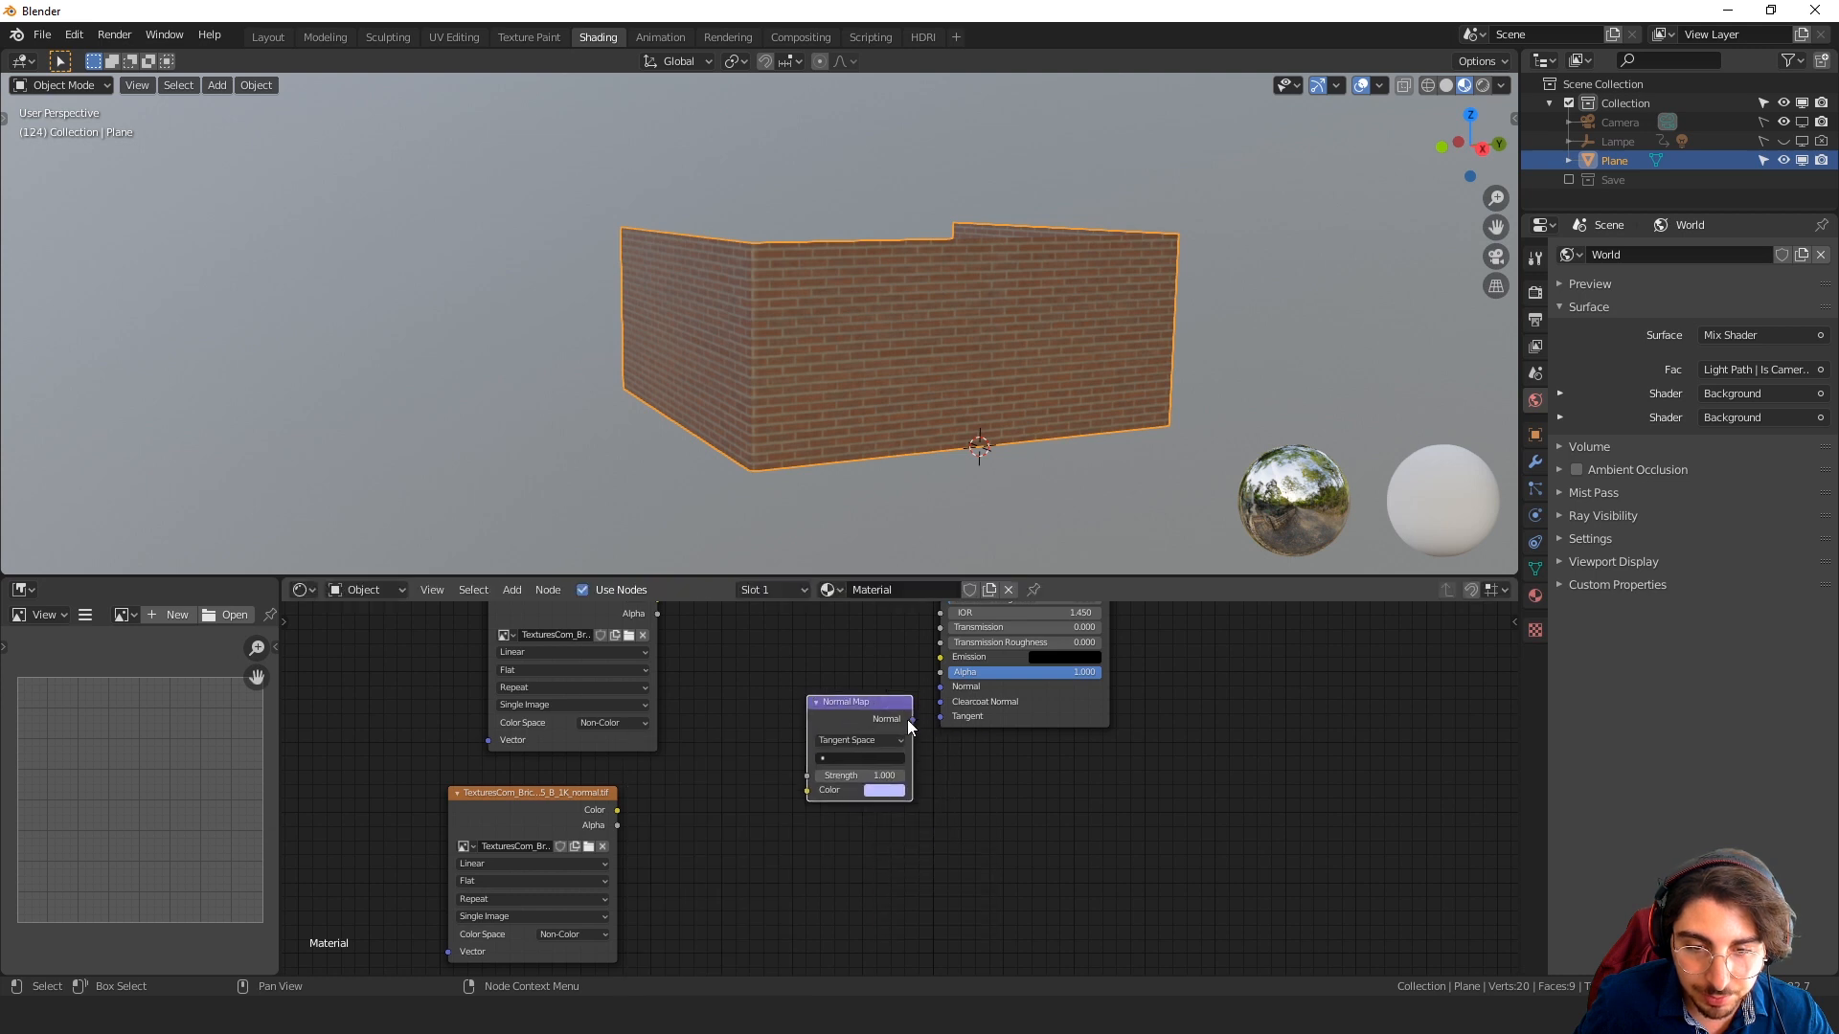
Connect the normal texture's Color through the Normal Map node to the Principled BSDF's Normal input, and move the Normal Map node lower
{"action": "left_click_drag", "start_coordinate": [909, 718], "coordinate": [946, 687]}
{"action": "left_click_drag", "start_coordinate": [616, 810], "coordinate": [807, 790]}
{"action": "left_click_drag", "start_coordinate": [863, 720], "coordinate": [833, 788]}
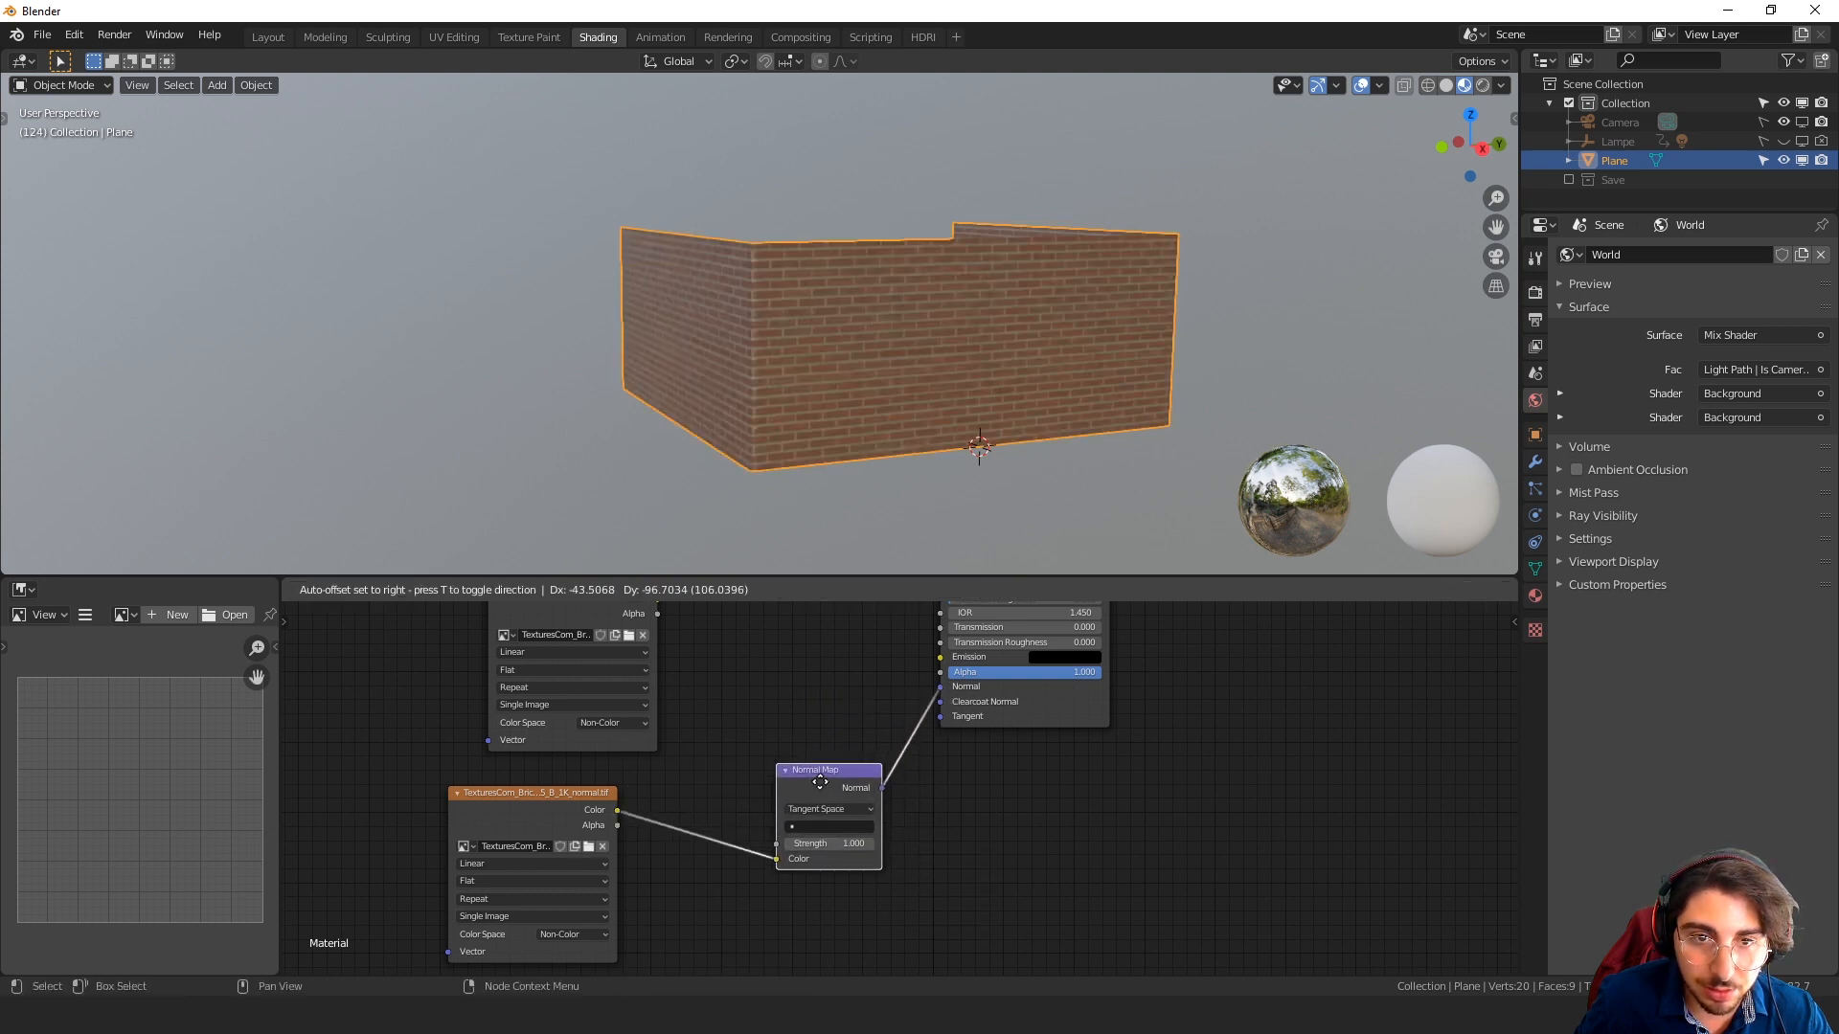
Set the Normal Map node's strength to 2 to deepen the brick relief on the wall
{"action": "middle_click_drag", "start_coordinate": [900, 481], "coordinate": [793, 362]}
{"action": "scroll", "coordinate": [793, 362], "scroll_direction": "up", "scroll_amount": 4}
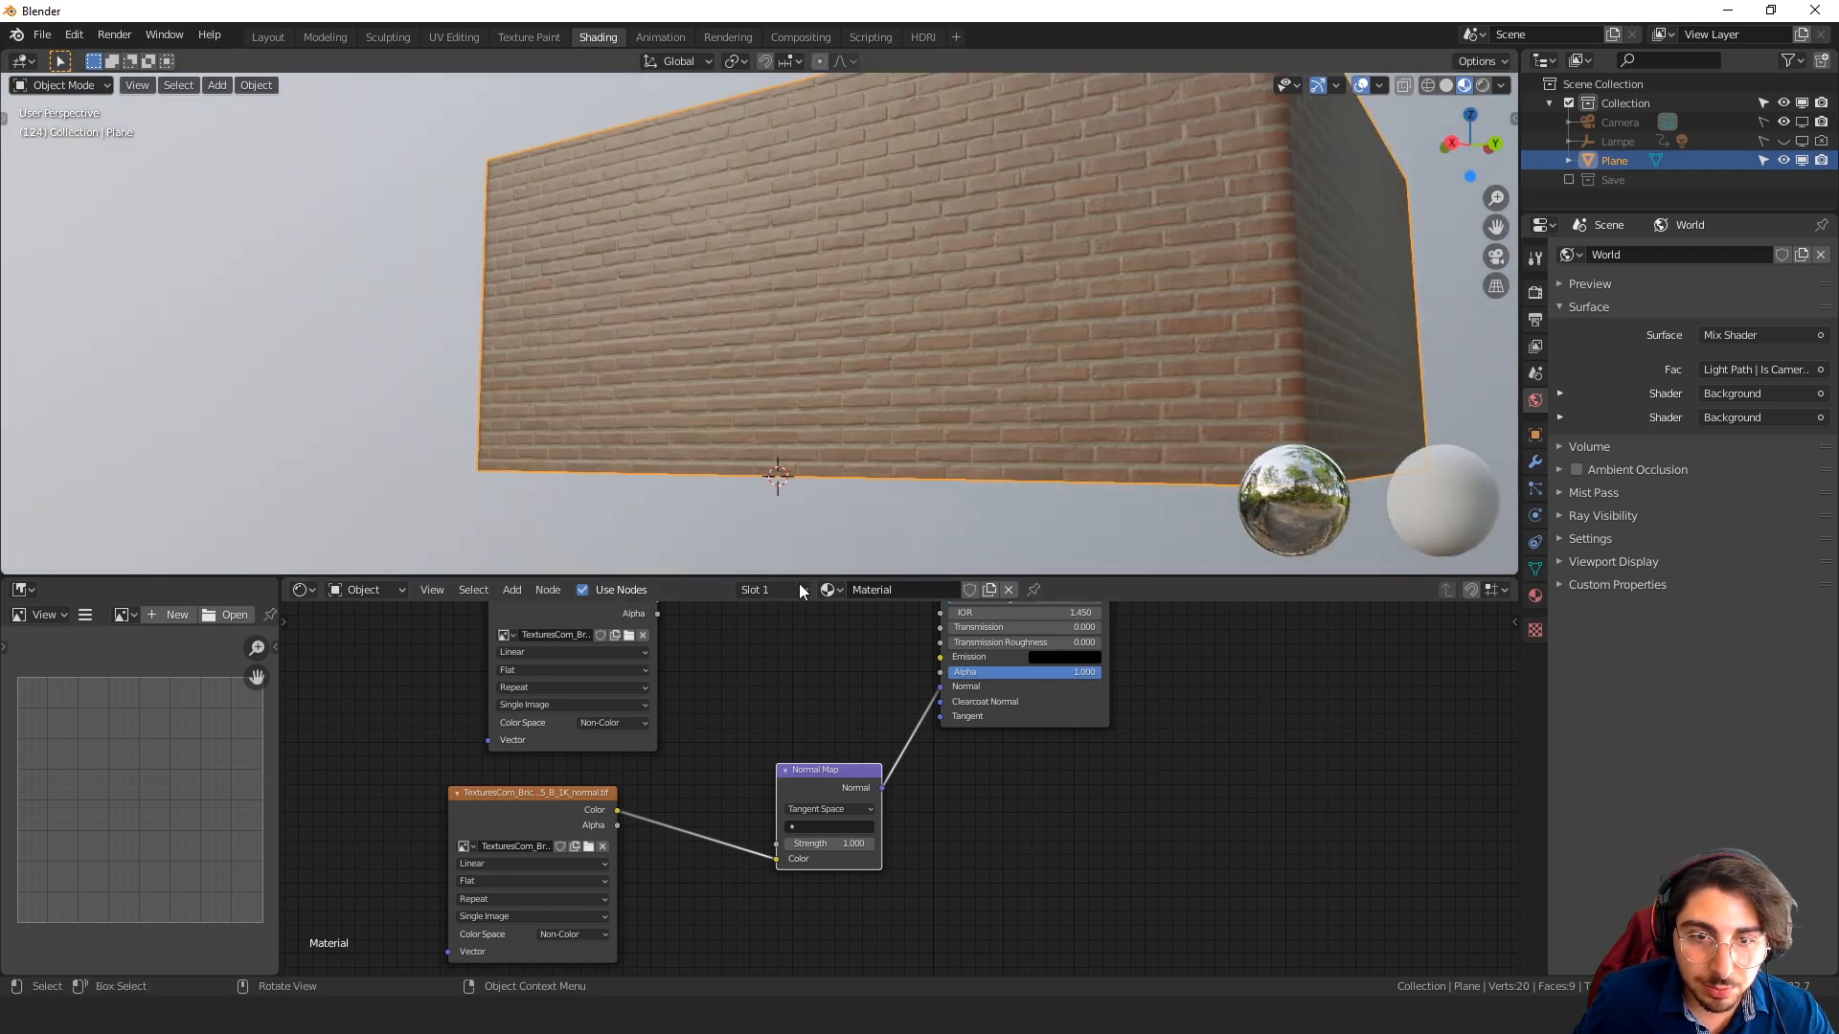
{"action": "left_click", "coordinate": [848, 845]}
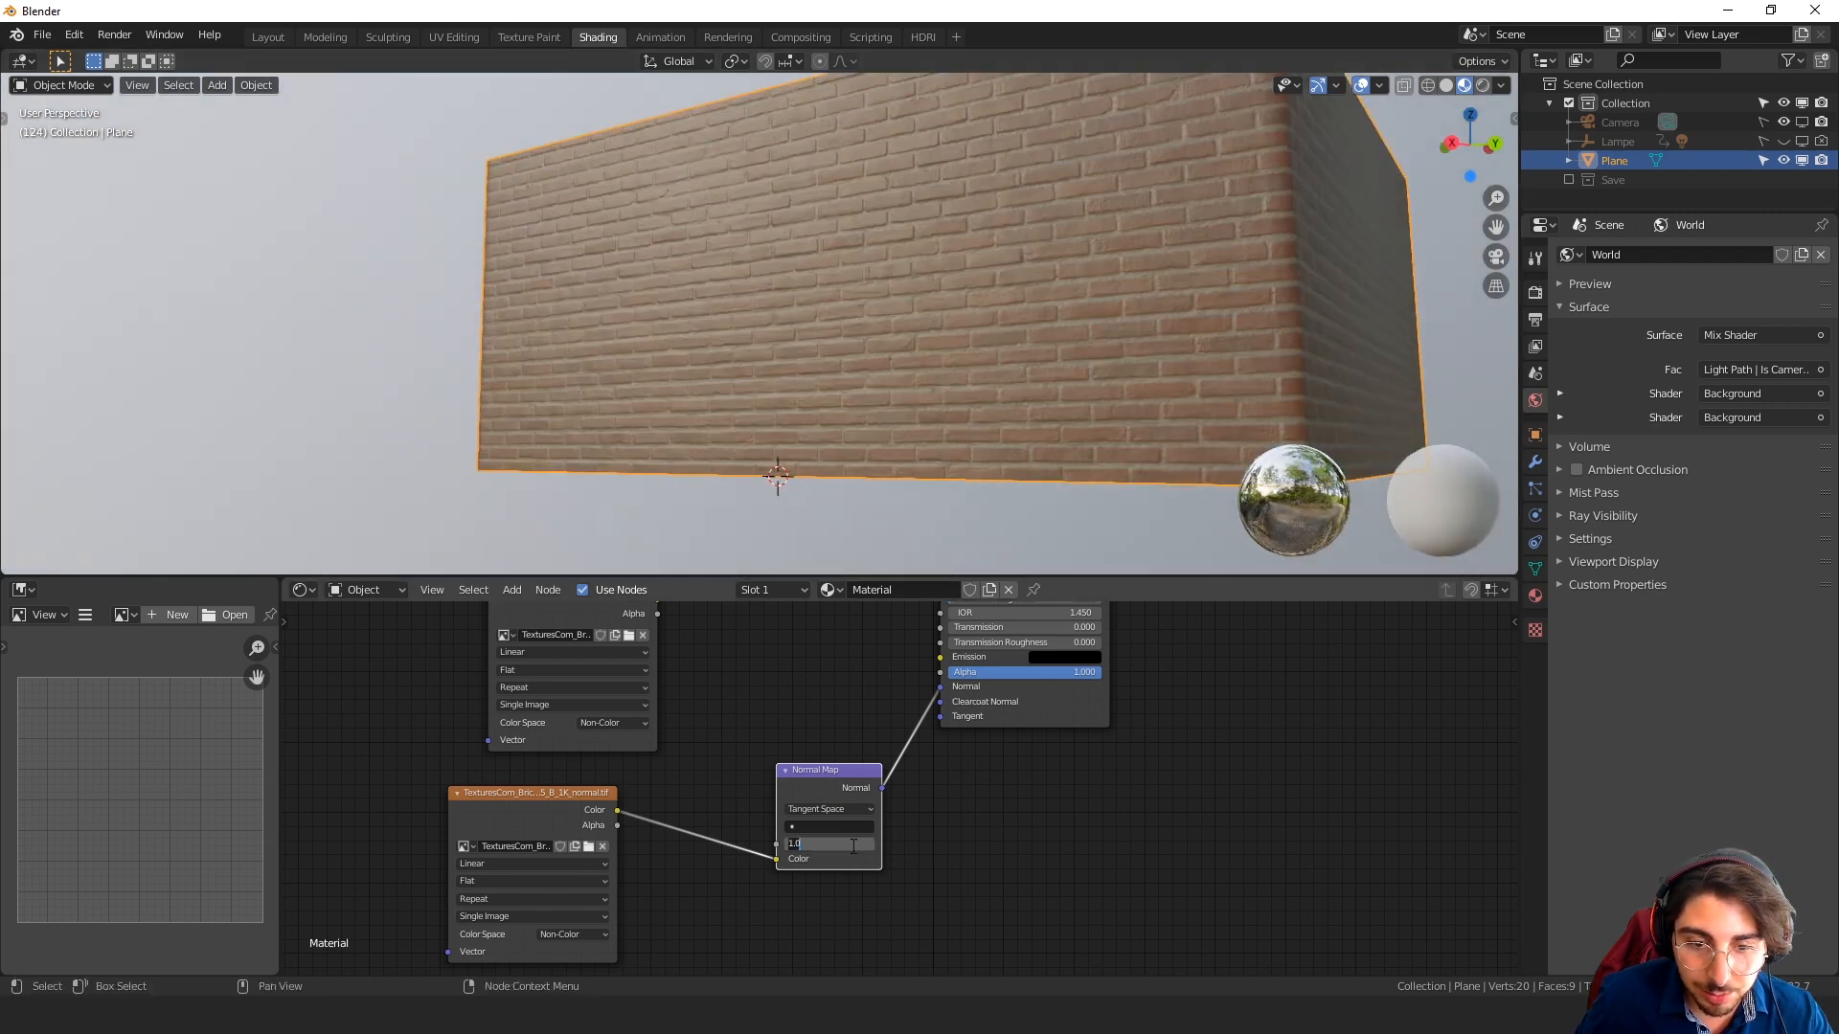
{"action": "type", "text": "2"}
{"action": "key", "text": "Return"}
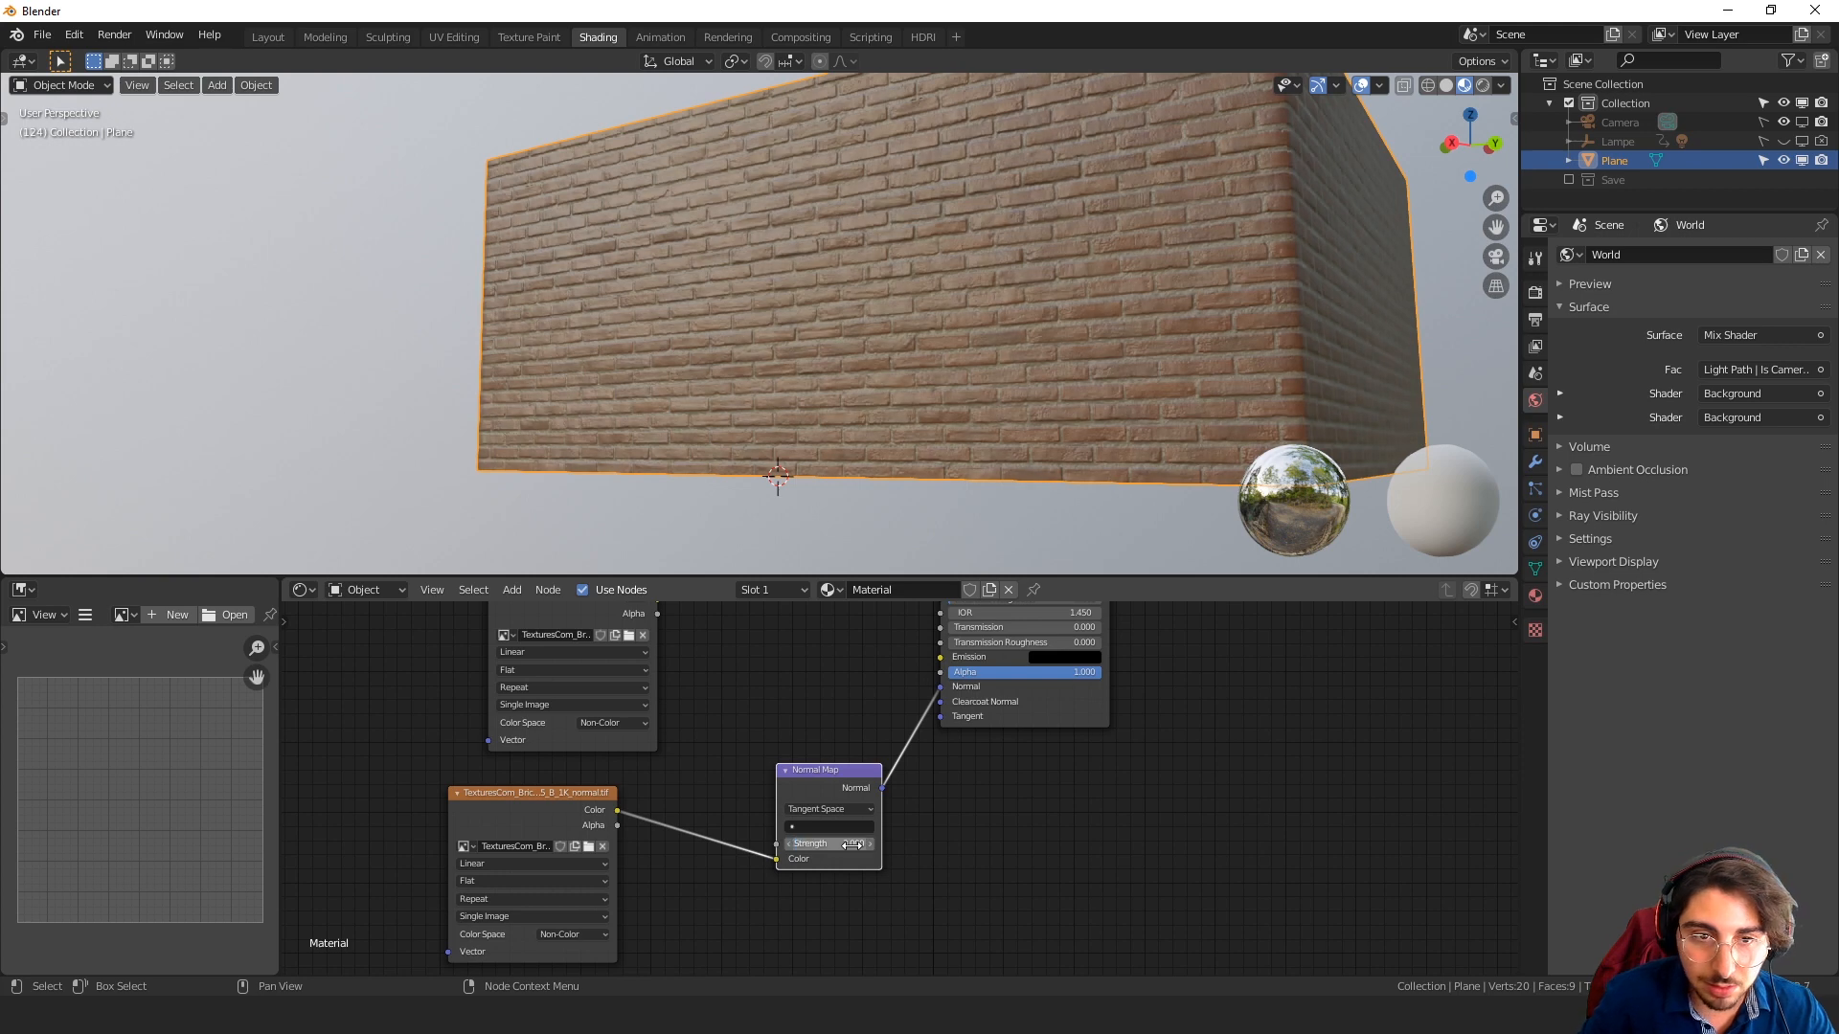
{"action": "scroll", "coordinate": [772, 474], "scroll_direction": "down", "scroll_amount": 3}
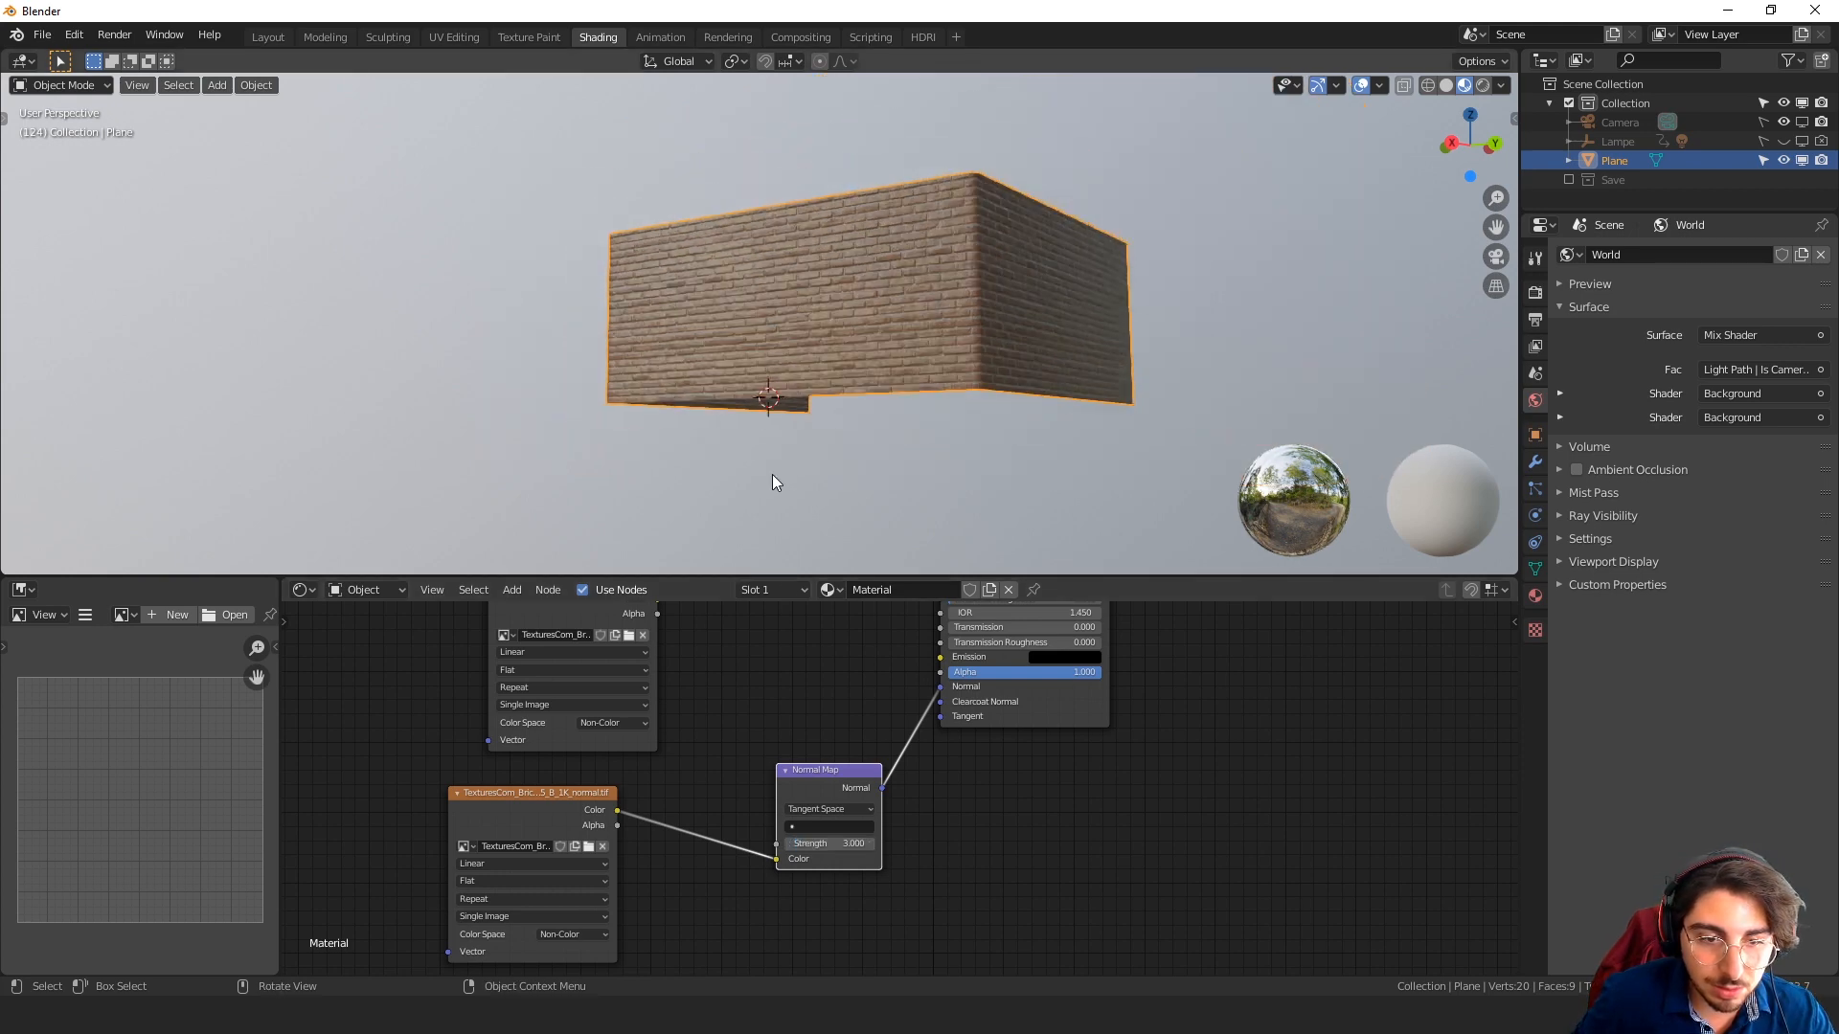
{"action": "scroll", "coordinate": [766, 682], "scroll_direction": "down", "scroll_amount": 1}
Connect the roughness texture's Color to the Principled BSDF's Roughness input, tidy the texture nodes, and inspect the wall's bricks
{"action": "middle_click_drag", "start_coordinate": [766, 681], "coordinate": [720, 825]}
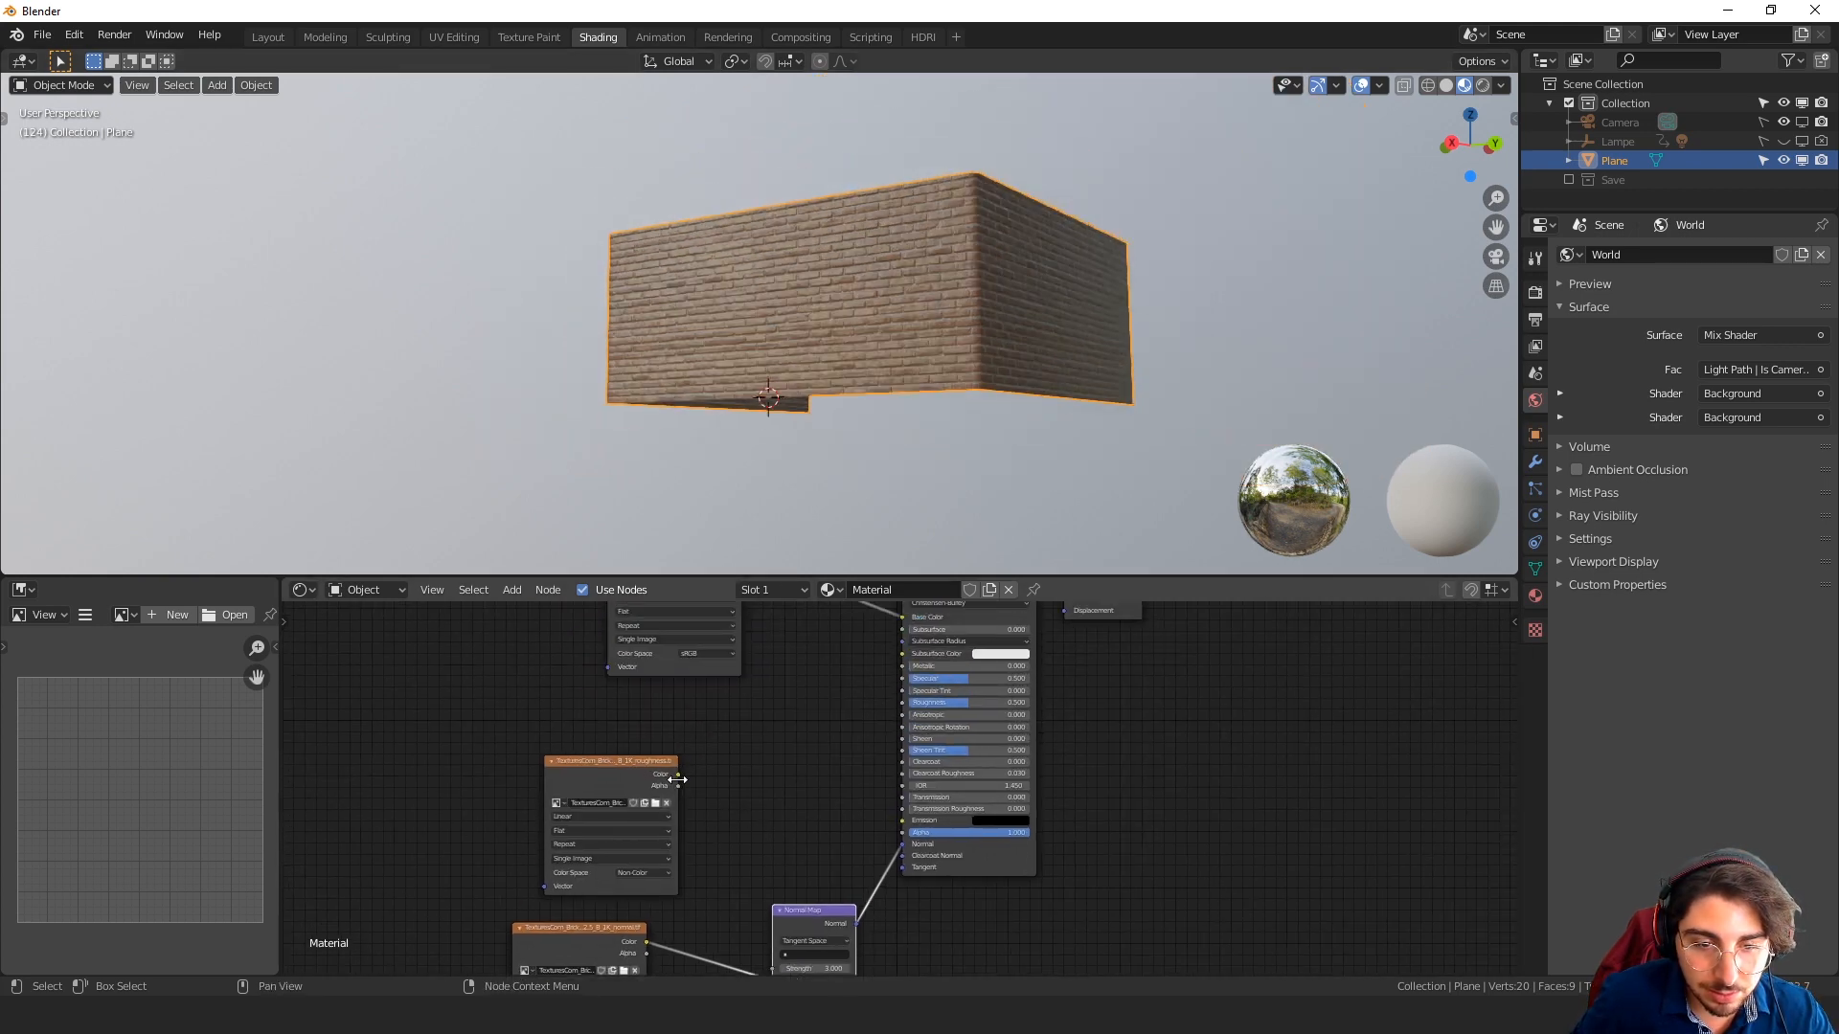
{"action": "left_click_drag", "start_coordinate": [678, 771], "coordinate": [904, 711]}
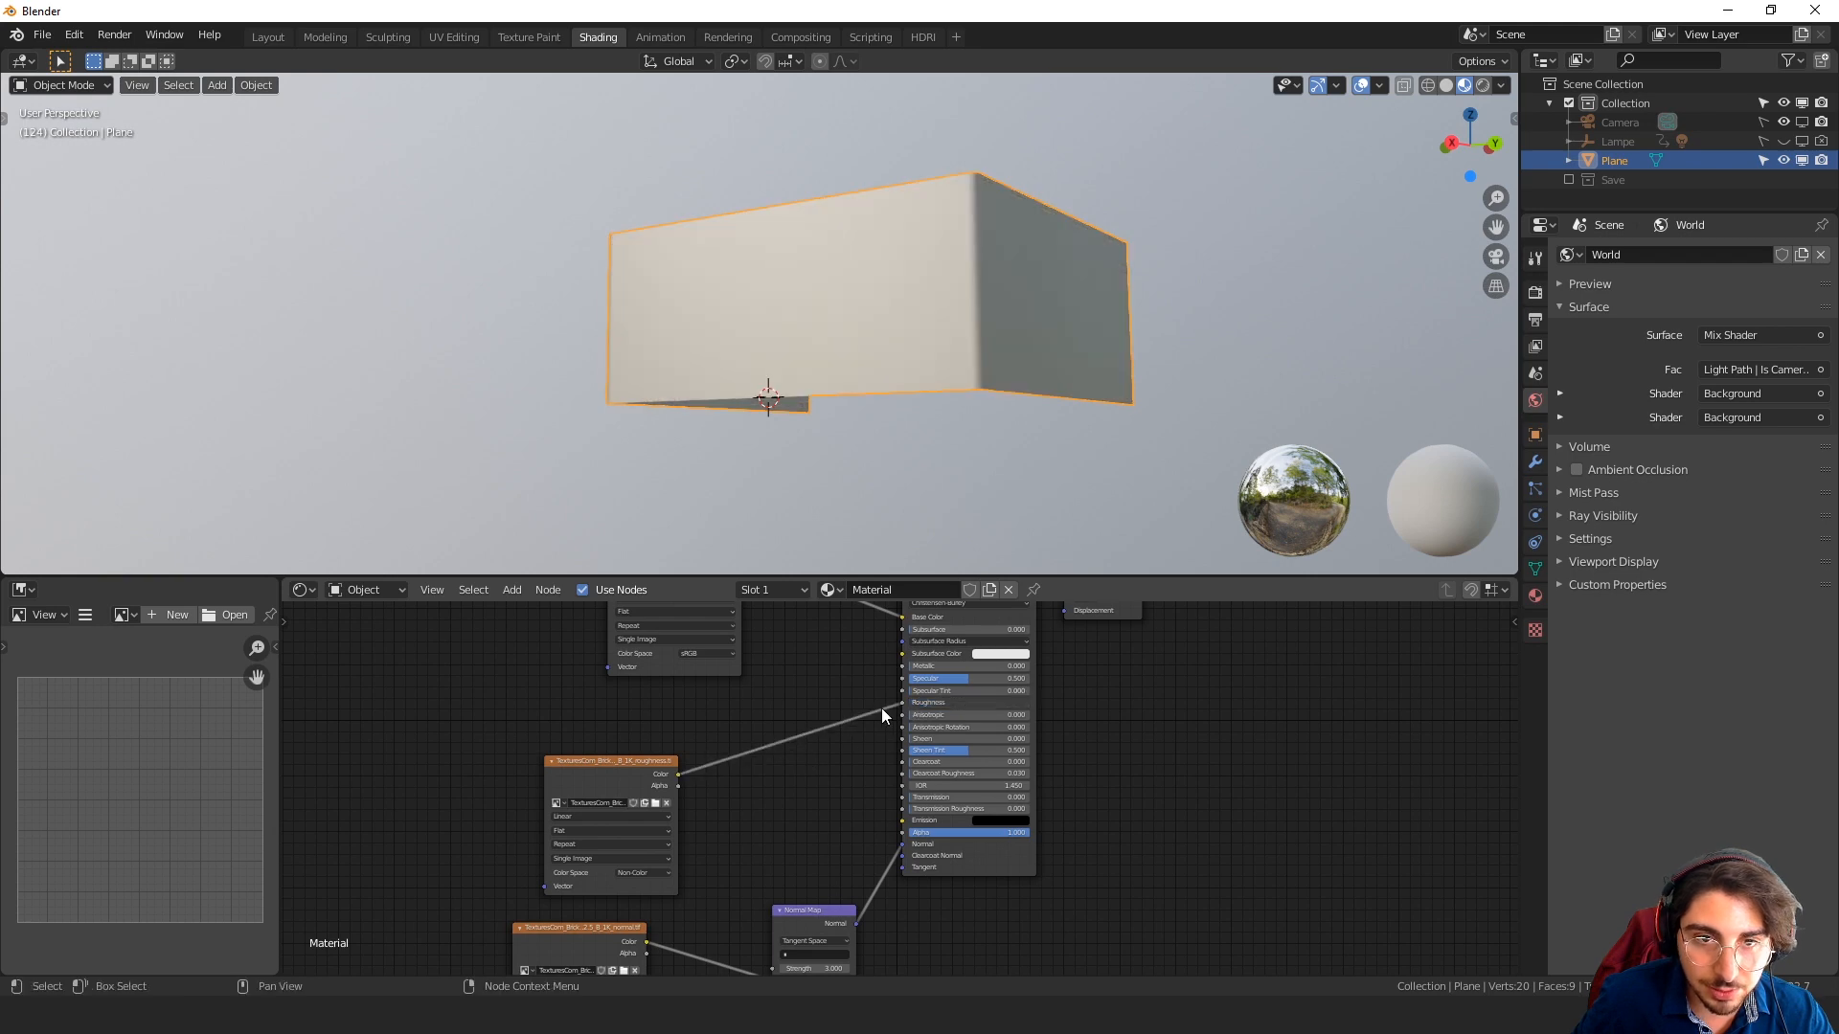
{"action": "left_click_drag", "start_coordinate": [606, 774], "coordinate": [854, 917]}
{"action": "scroll", "coordinate": [694, 735], "scroll_direction": "down", "scroll_amount": 4}
{"action": "left_click_drag", "start_coordinate": [768, 766], "coordinate": [763, 790]}
{"action": "scroll", "coordinate": [715, 349], "scroll_direction": "up", "scroll_amount": 4}
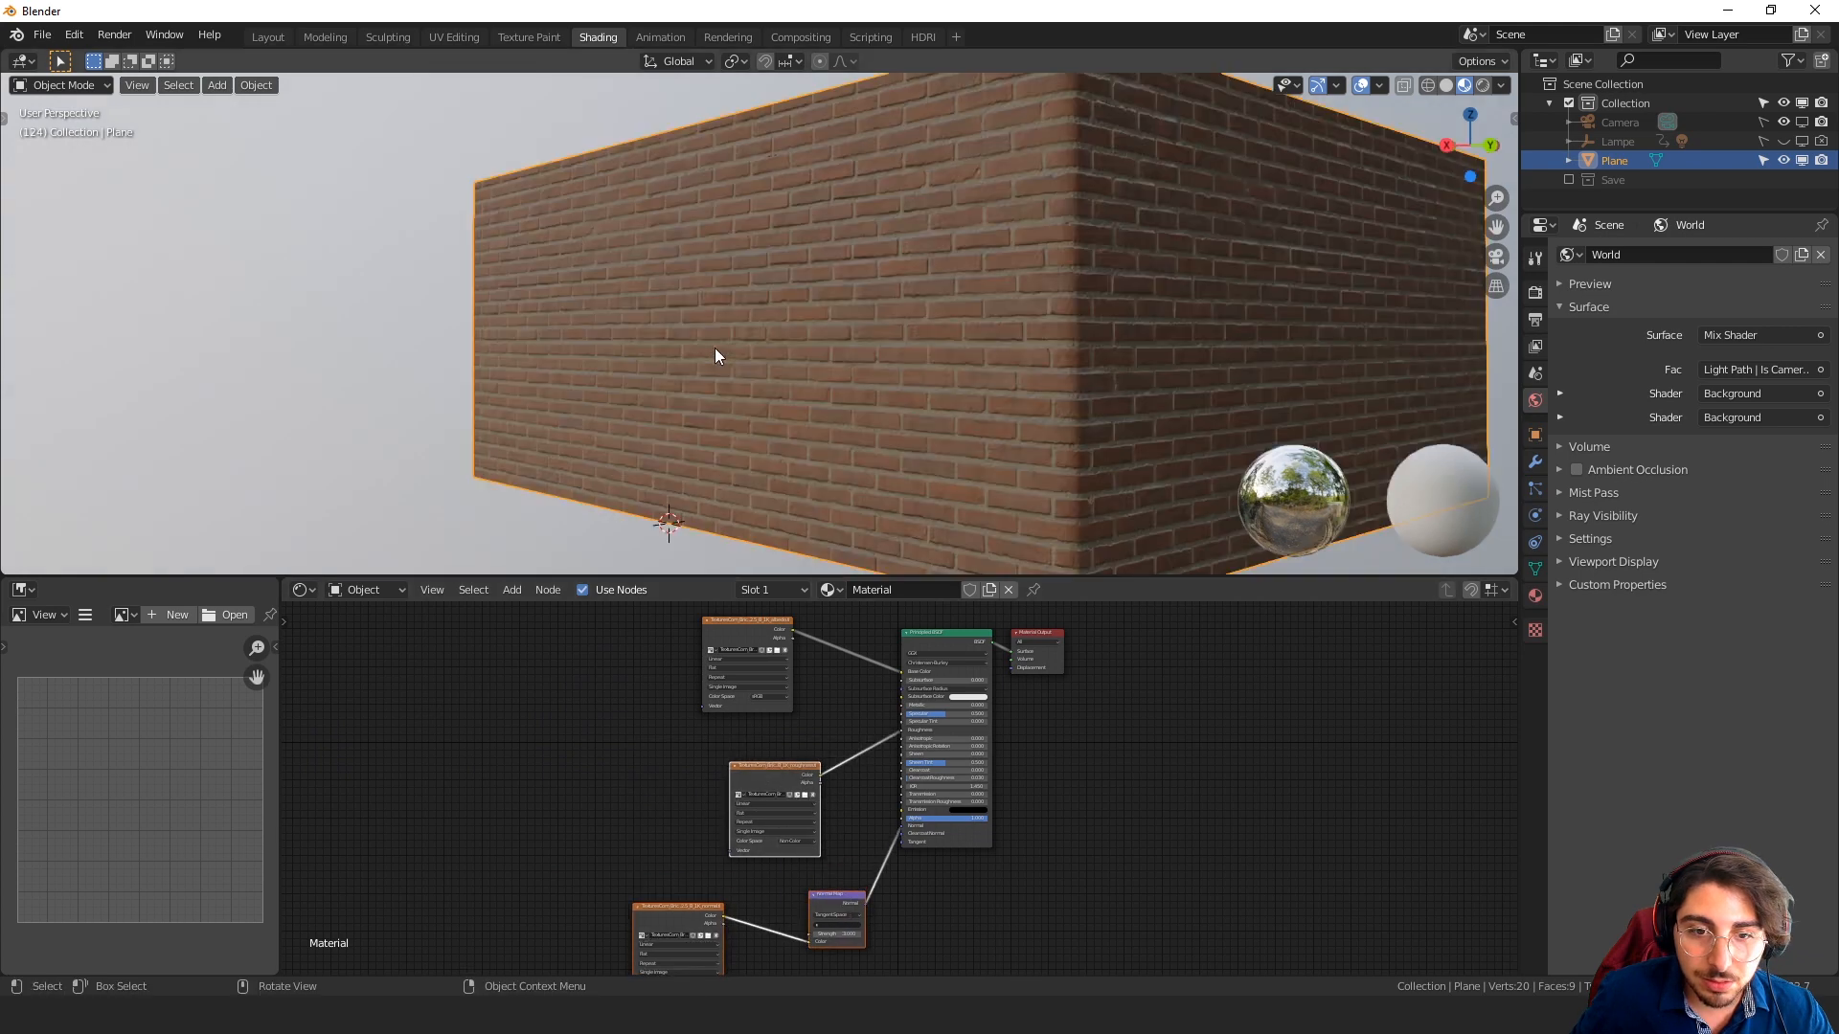
{"action": "middle_click_drag", "start_coordinate": [715, 353], "coordinate": [767, 350]}
{"action": "middle_click_drag", "start_coordinate": [1132, 361], "coordinate": [1009, 370]}
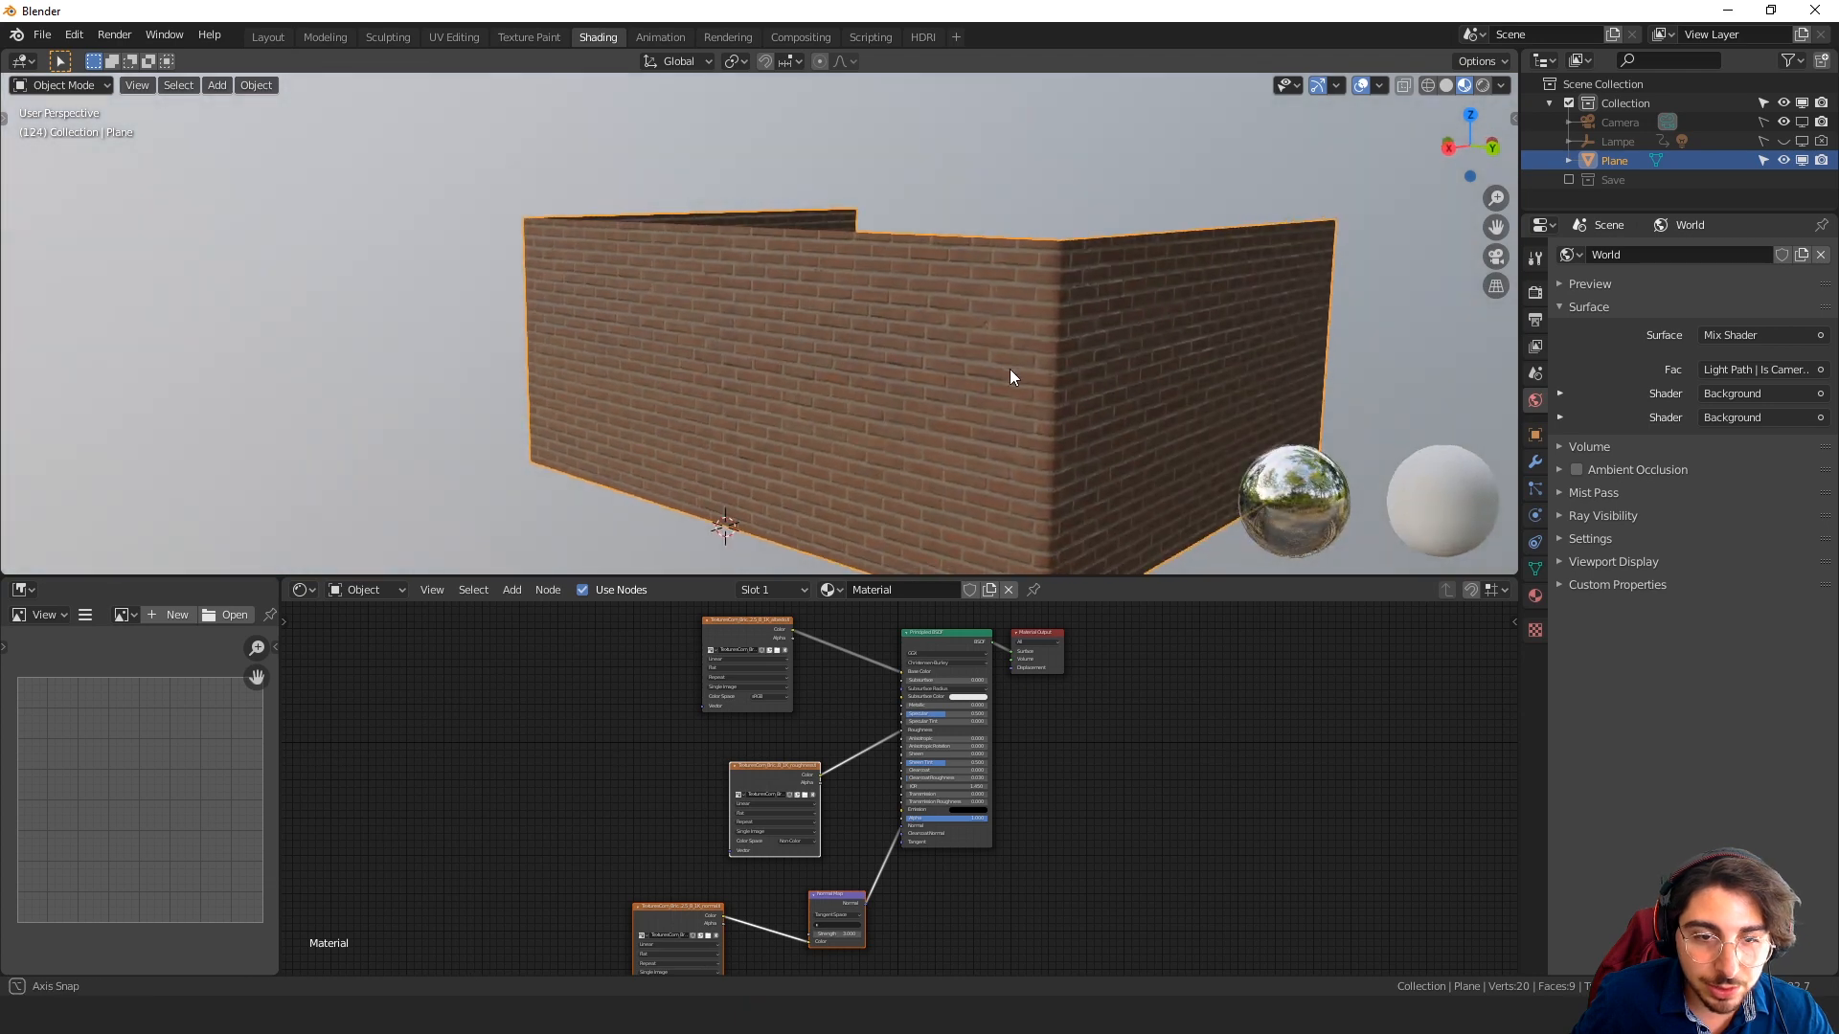
Move the albedo texture node farther from the Principled BSDF and add a Noise Texture node ahead of it
{"action": "scroll", "coordinate": [718, 661], "scroll_direction": "down", "scroll_amount": 1}
{"action": "middle_click_drag", "start_coordinate": [684, 692], "coordinate": [877, 743]}
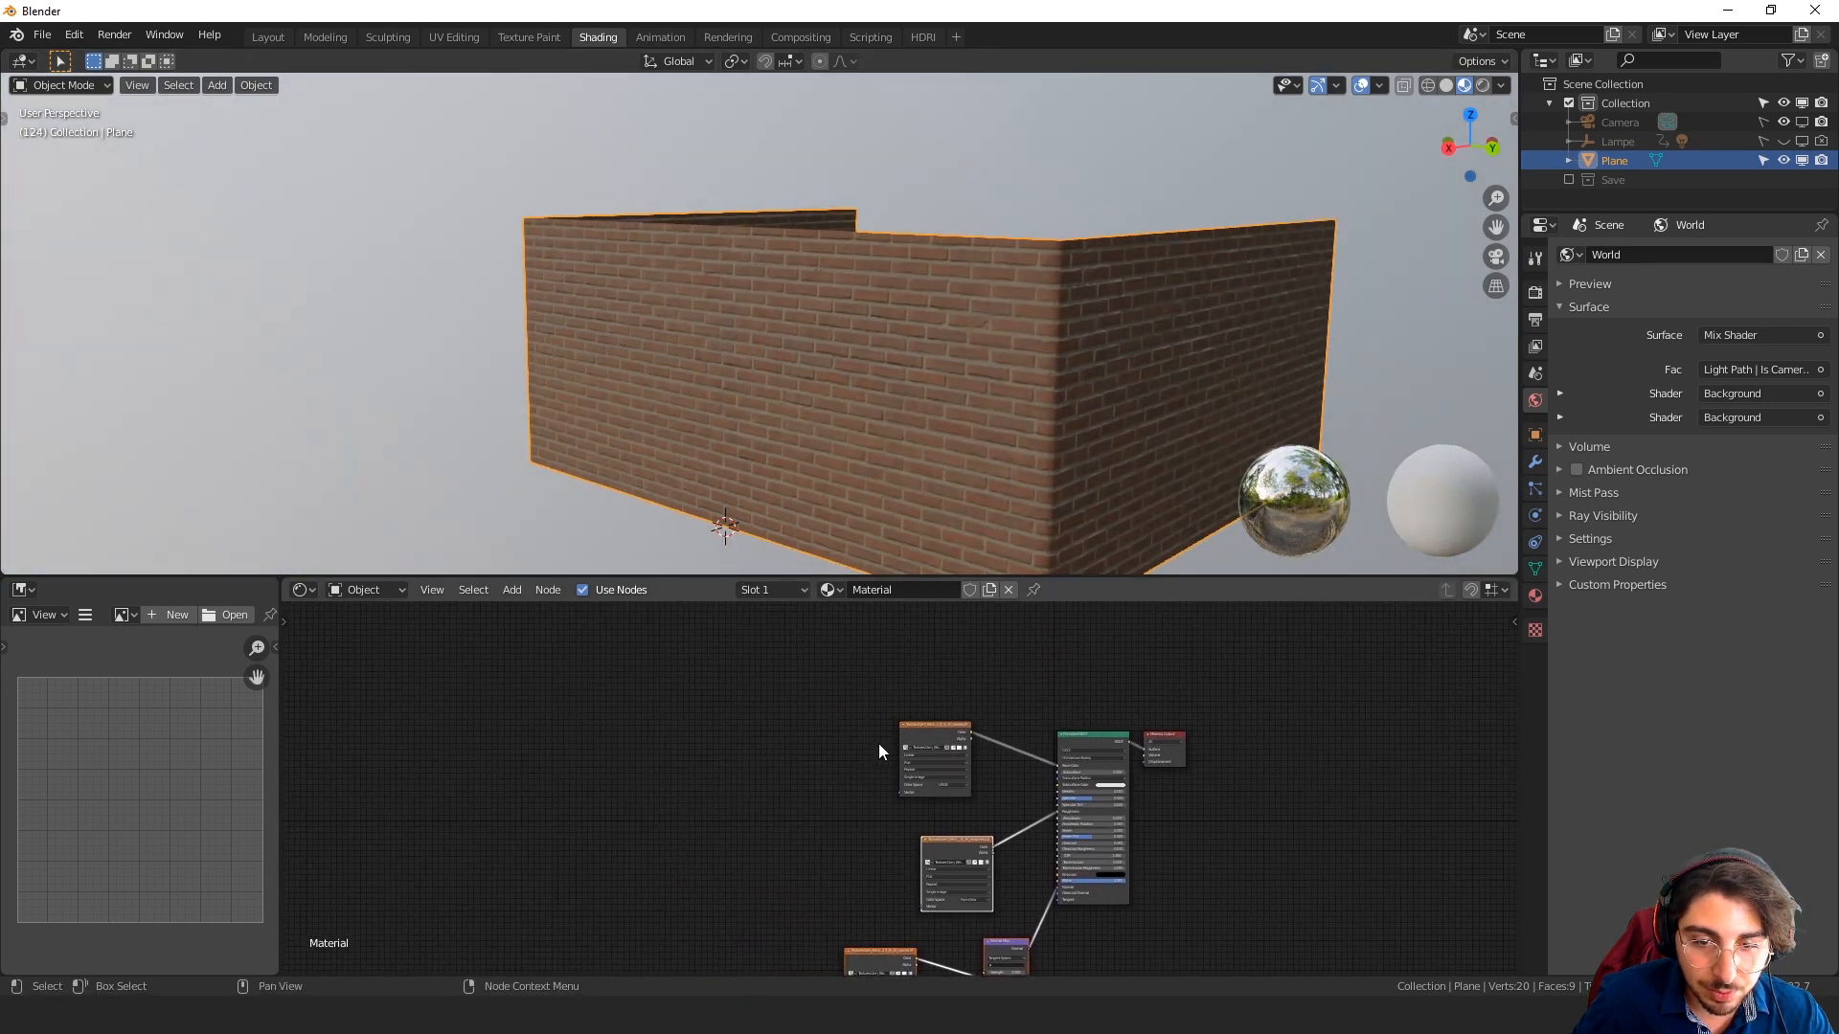
{"action": "left_click_drag", "start_coordinate": [905, 727], "coordinate": [713, 697]}
{"action": "scroll", "coordinate": [870, 686], "scroll_direction": "up", "scroll_amount": 1}
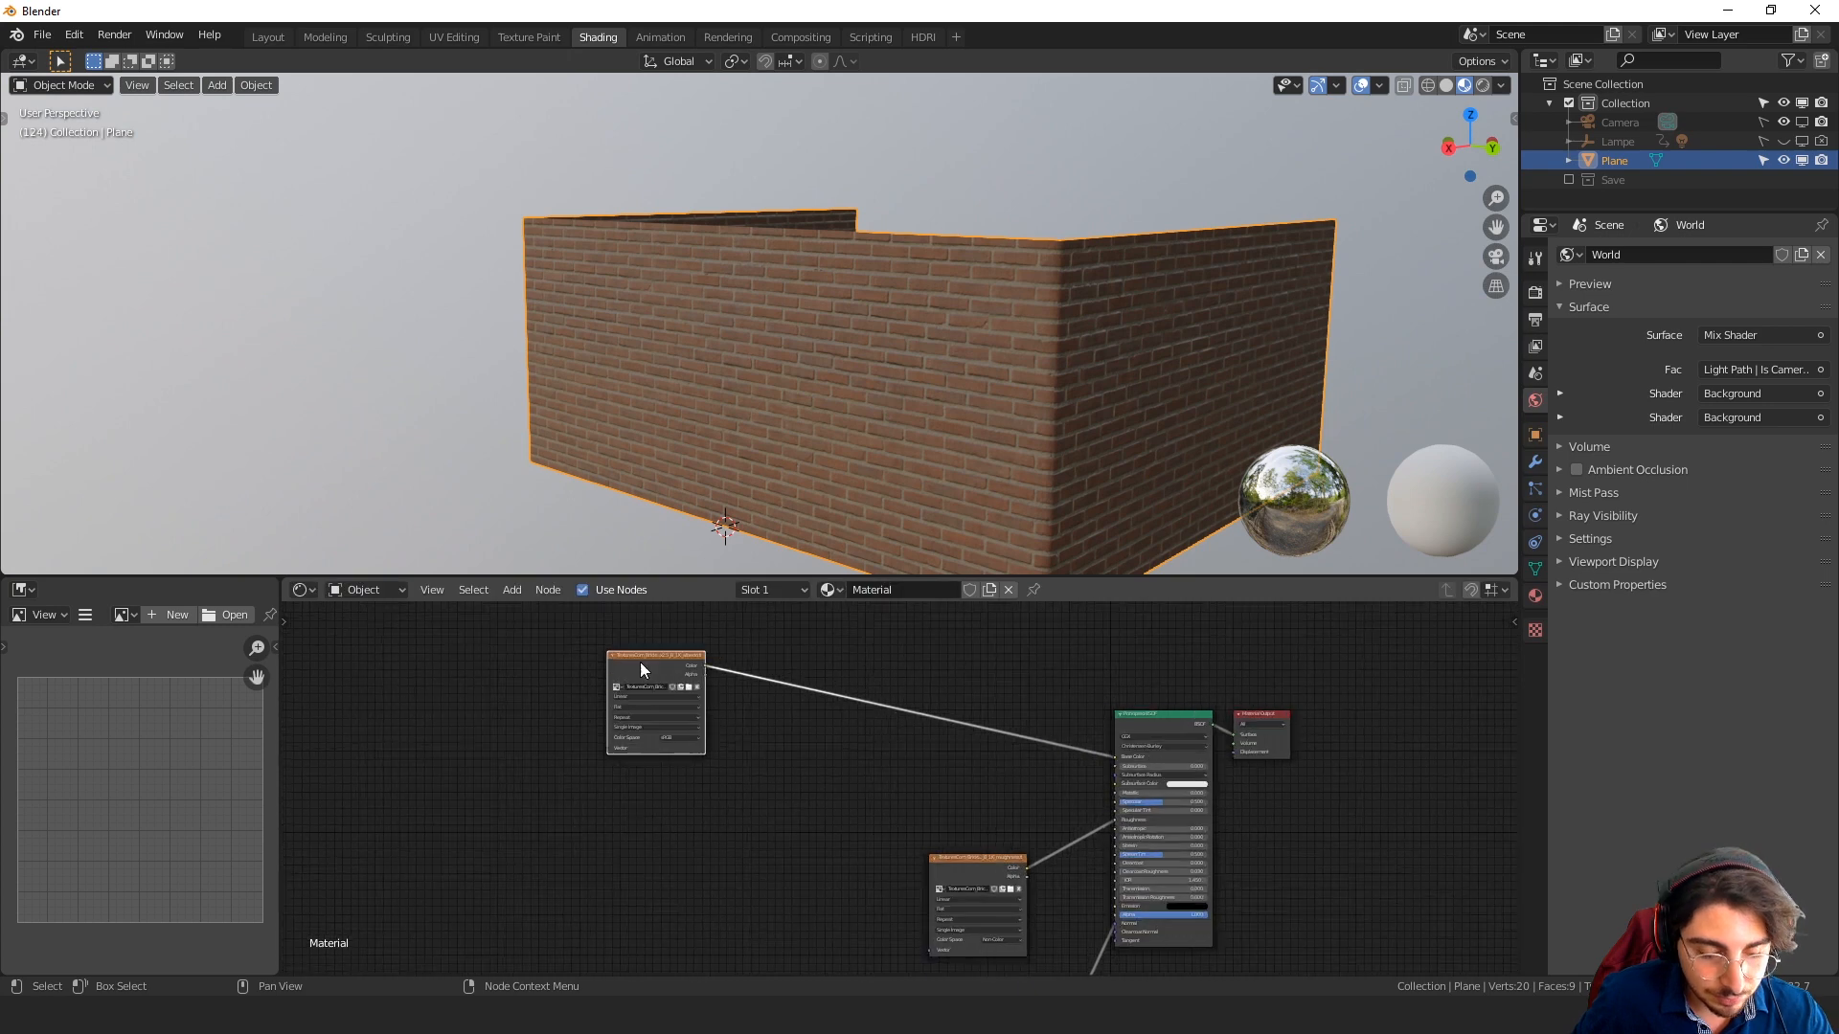
{"action": "middle_click_drag", "start_coordinate": [446, 648], "coordinate": [828, 732]}
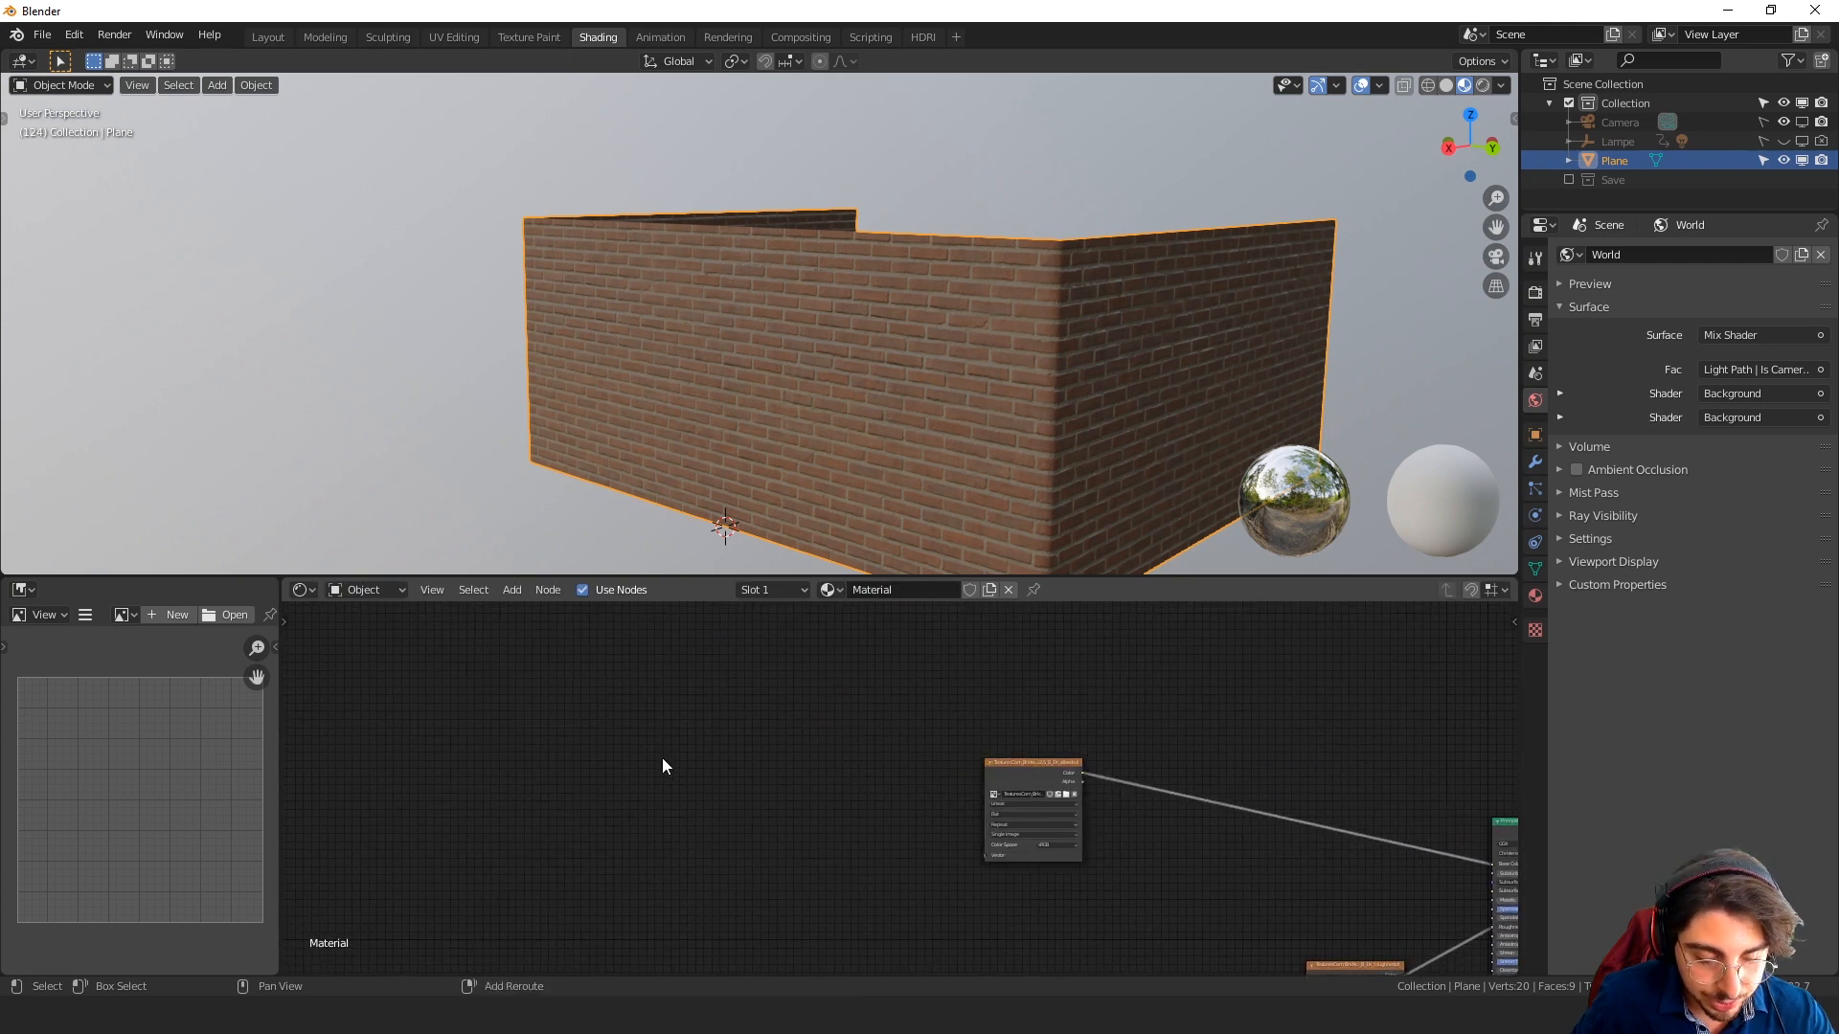
{"action": "key", "text": "shift+a"}
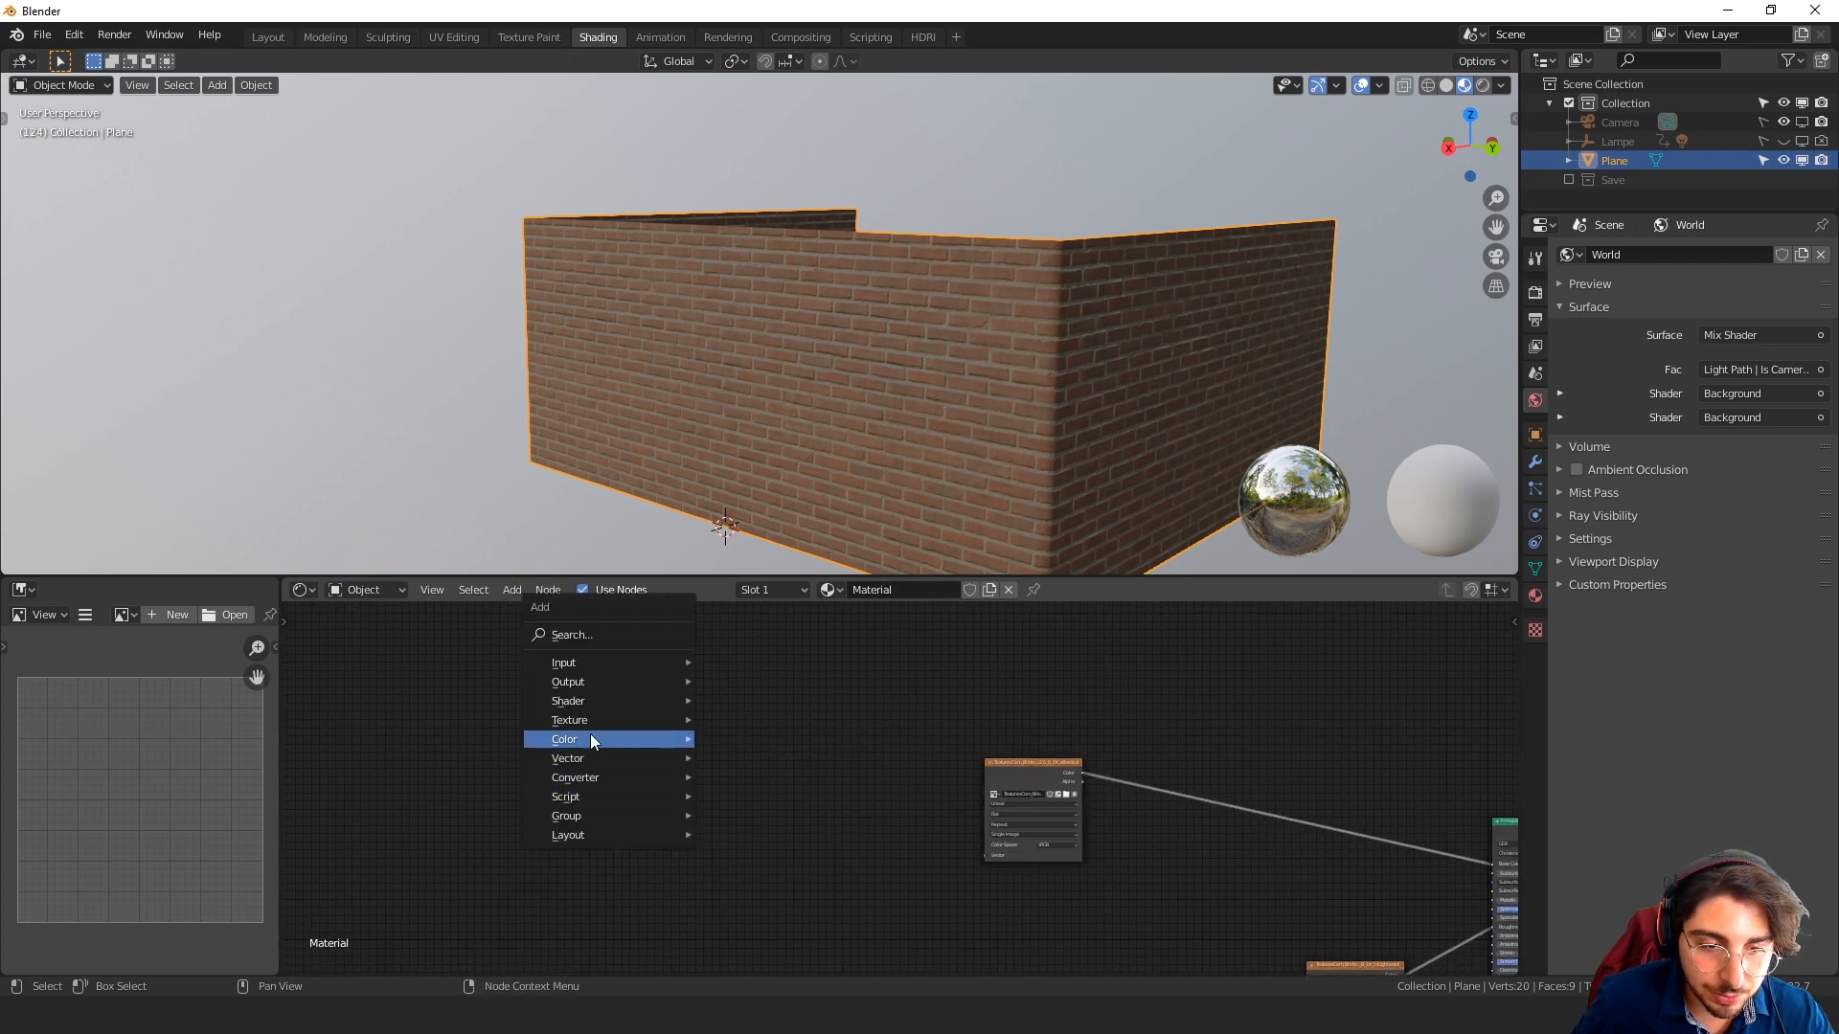
{"action": "mouse_move", "coordinate": [591, 722]}
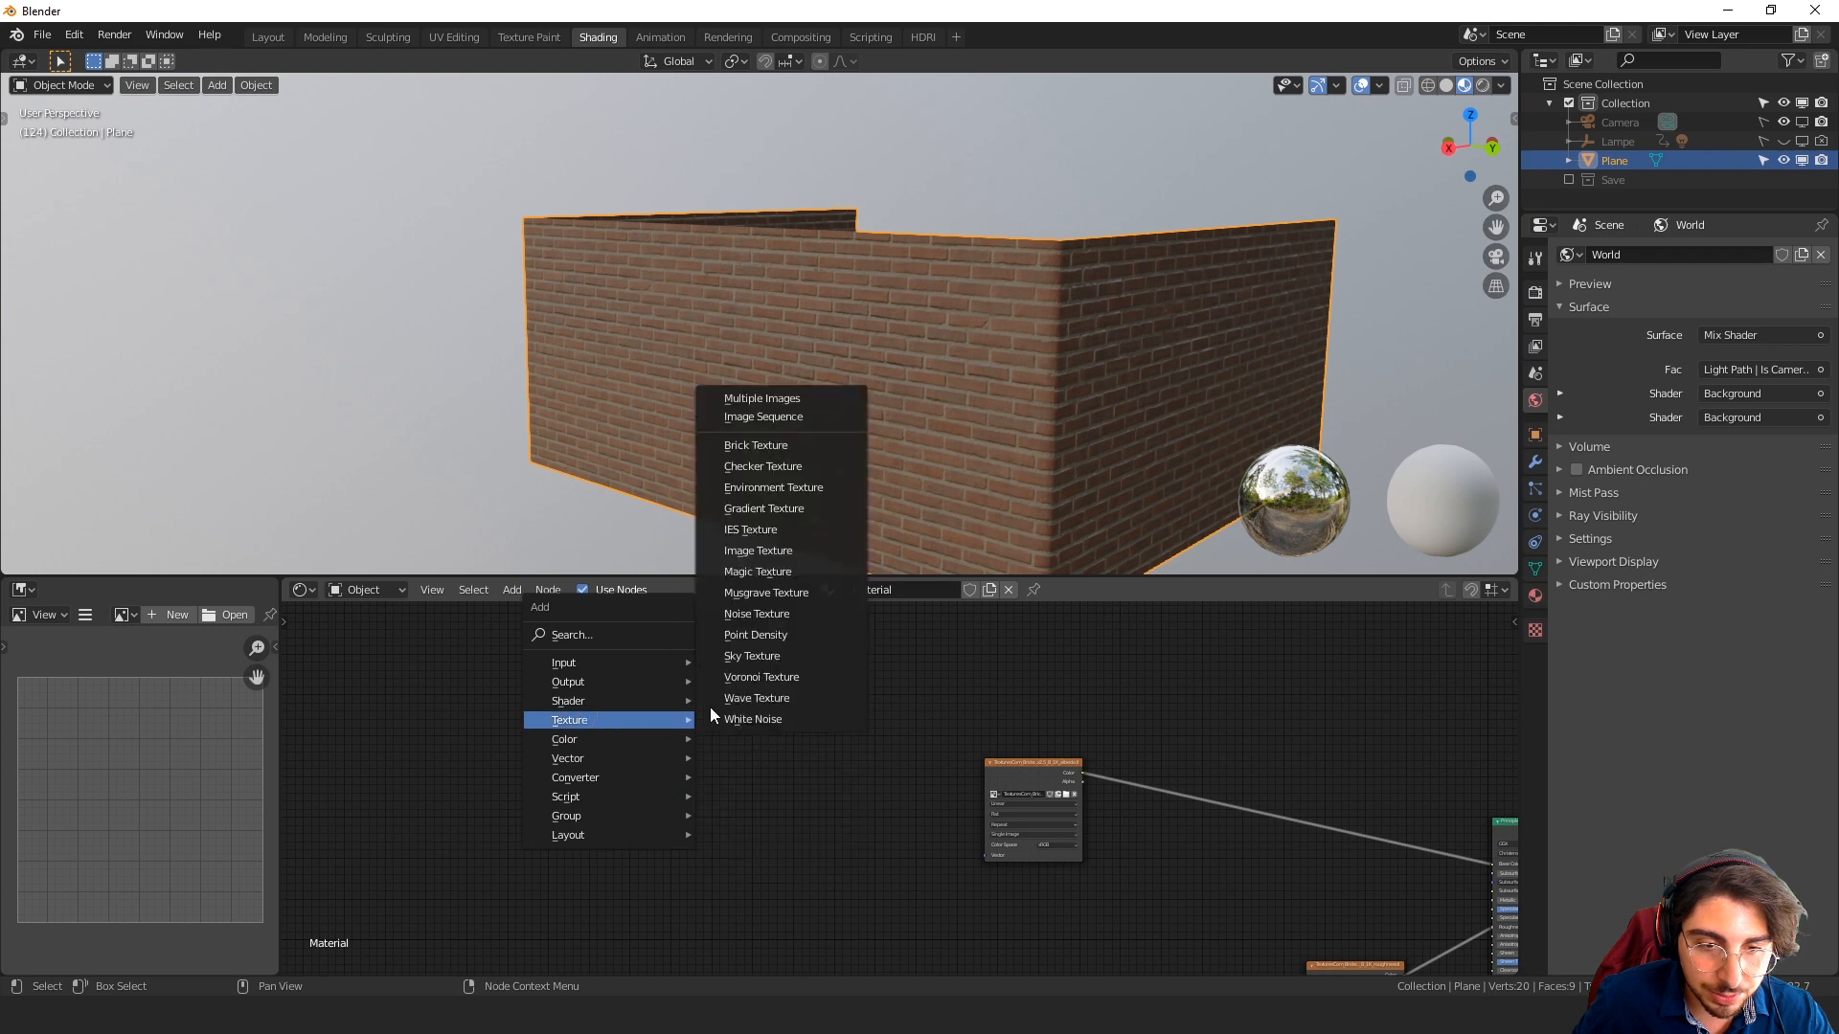
{"action": "left_click", "coordinate": [797, 617]}
Add a ColorRamp node beside the Noise Texture and connect the noise Color output to its Fac input
{"action": "scroll", "coordinate": [750, 710], "scroll_direction": "up", "scroll_amount": 2}
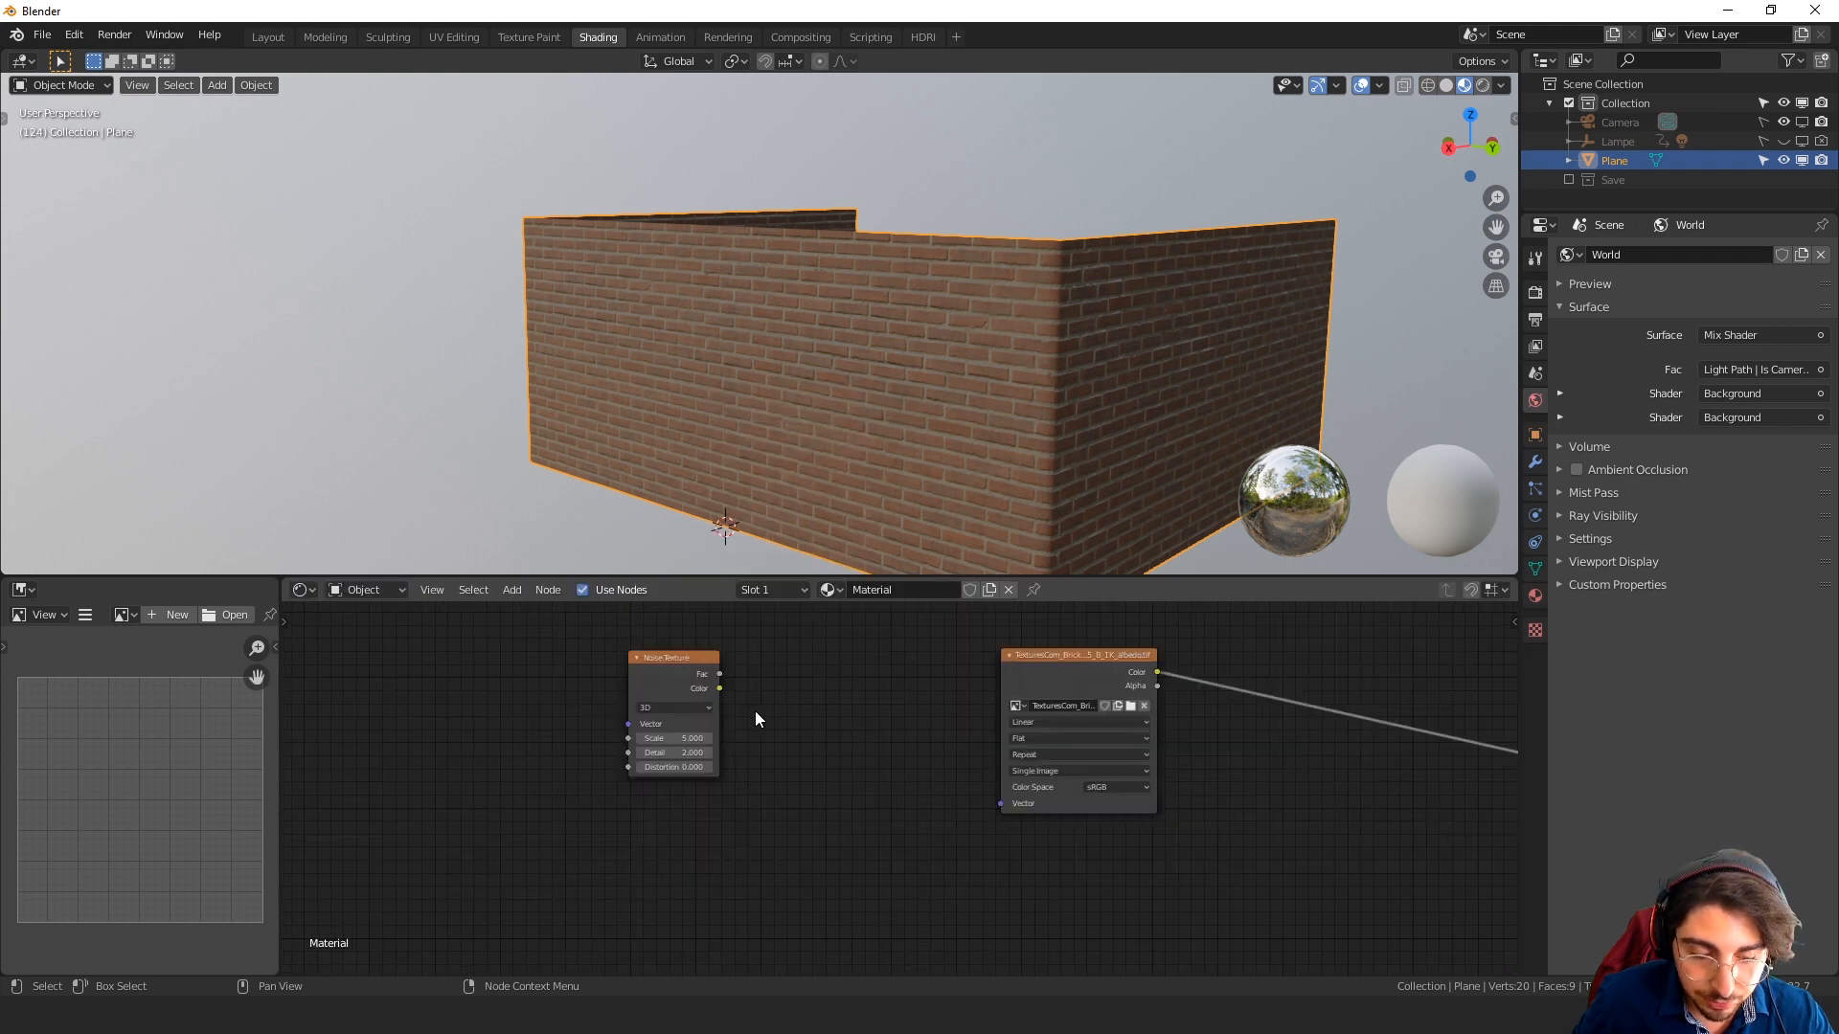
{"action": "key", "text": "shift+a"}
{"action": "left_click", "coordinate": [735, 620]}
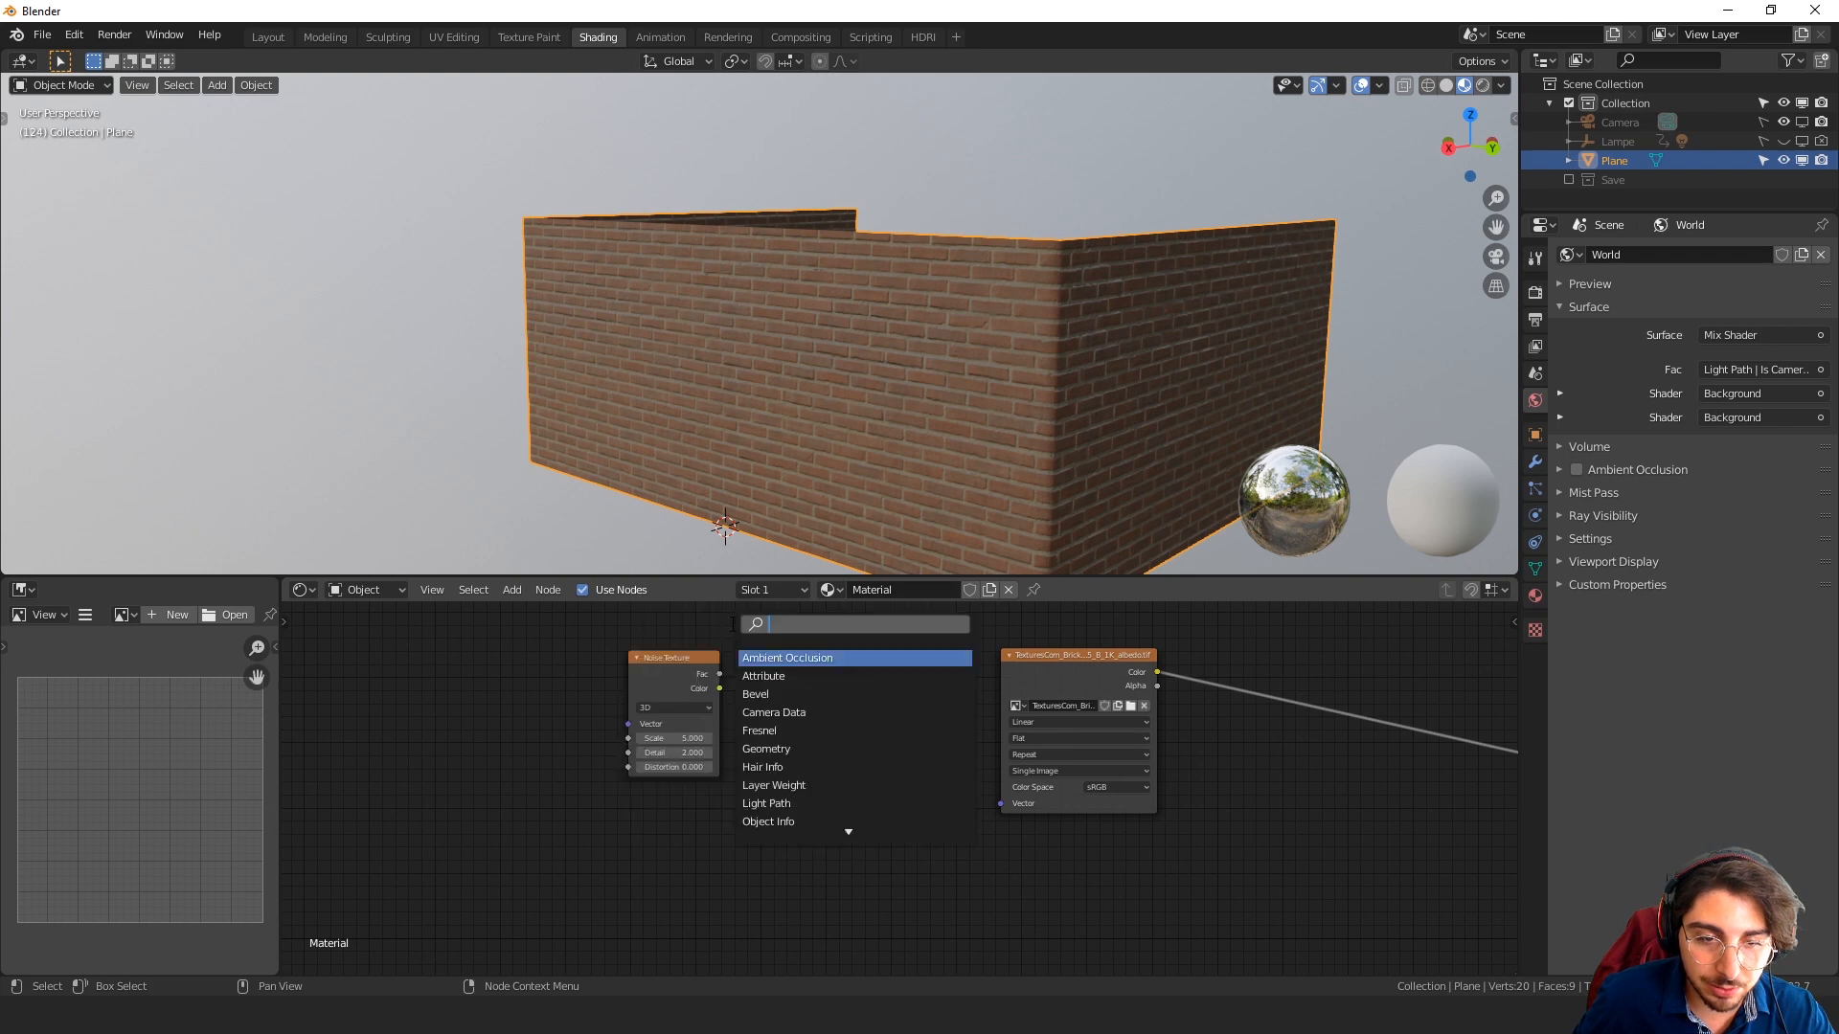
{"action": "type", "text": "COLO"}
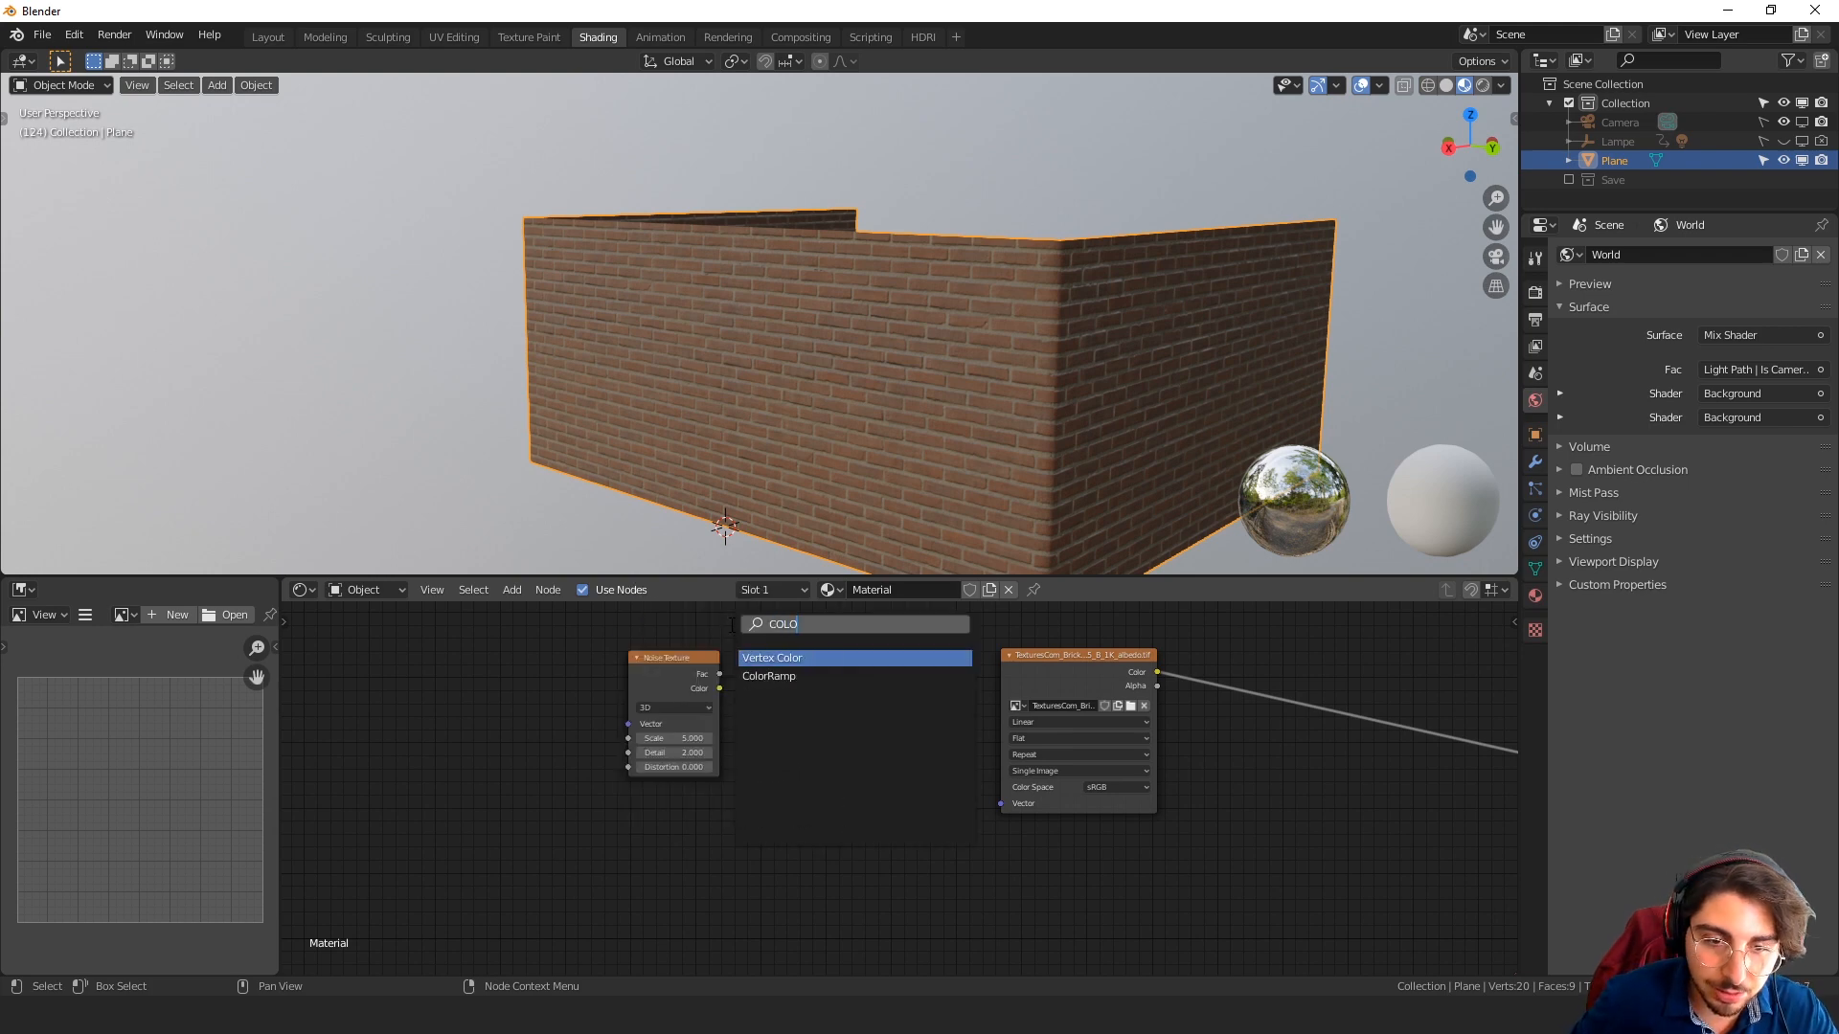
{"action": "left_click", "coordinate": [756, 677]}
{"action": "left_click", "coordinate": [734, 681]}
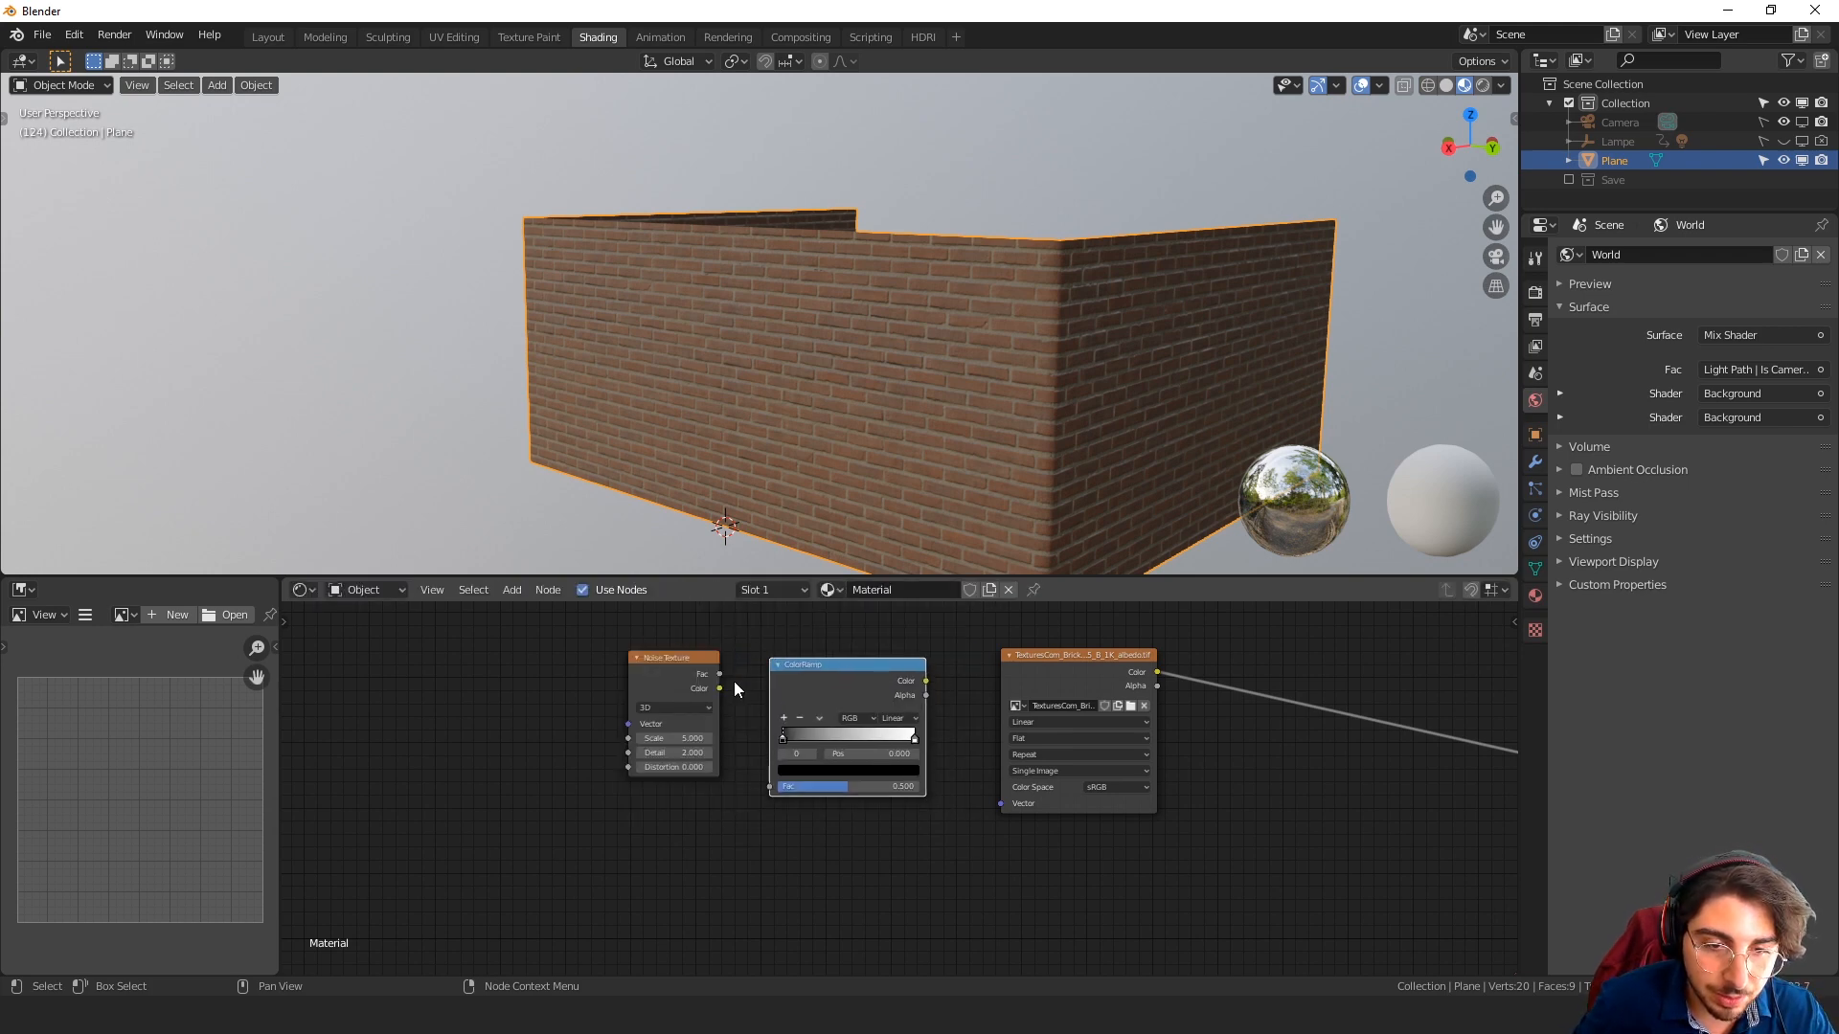
{"action": "left_click_drag", "start_coordinate": [719, 688], "coordinate": [776, 785]}
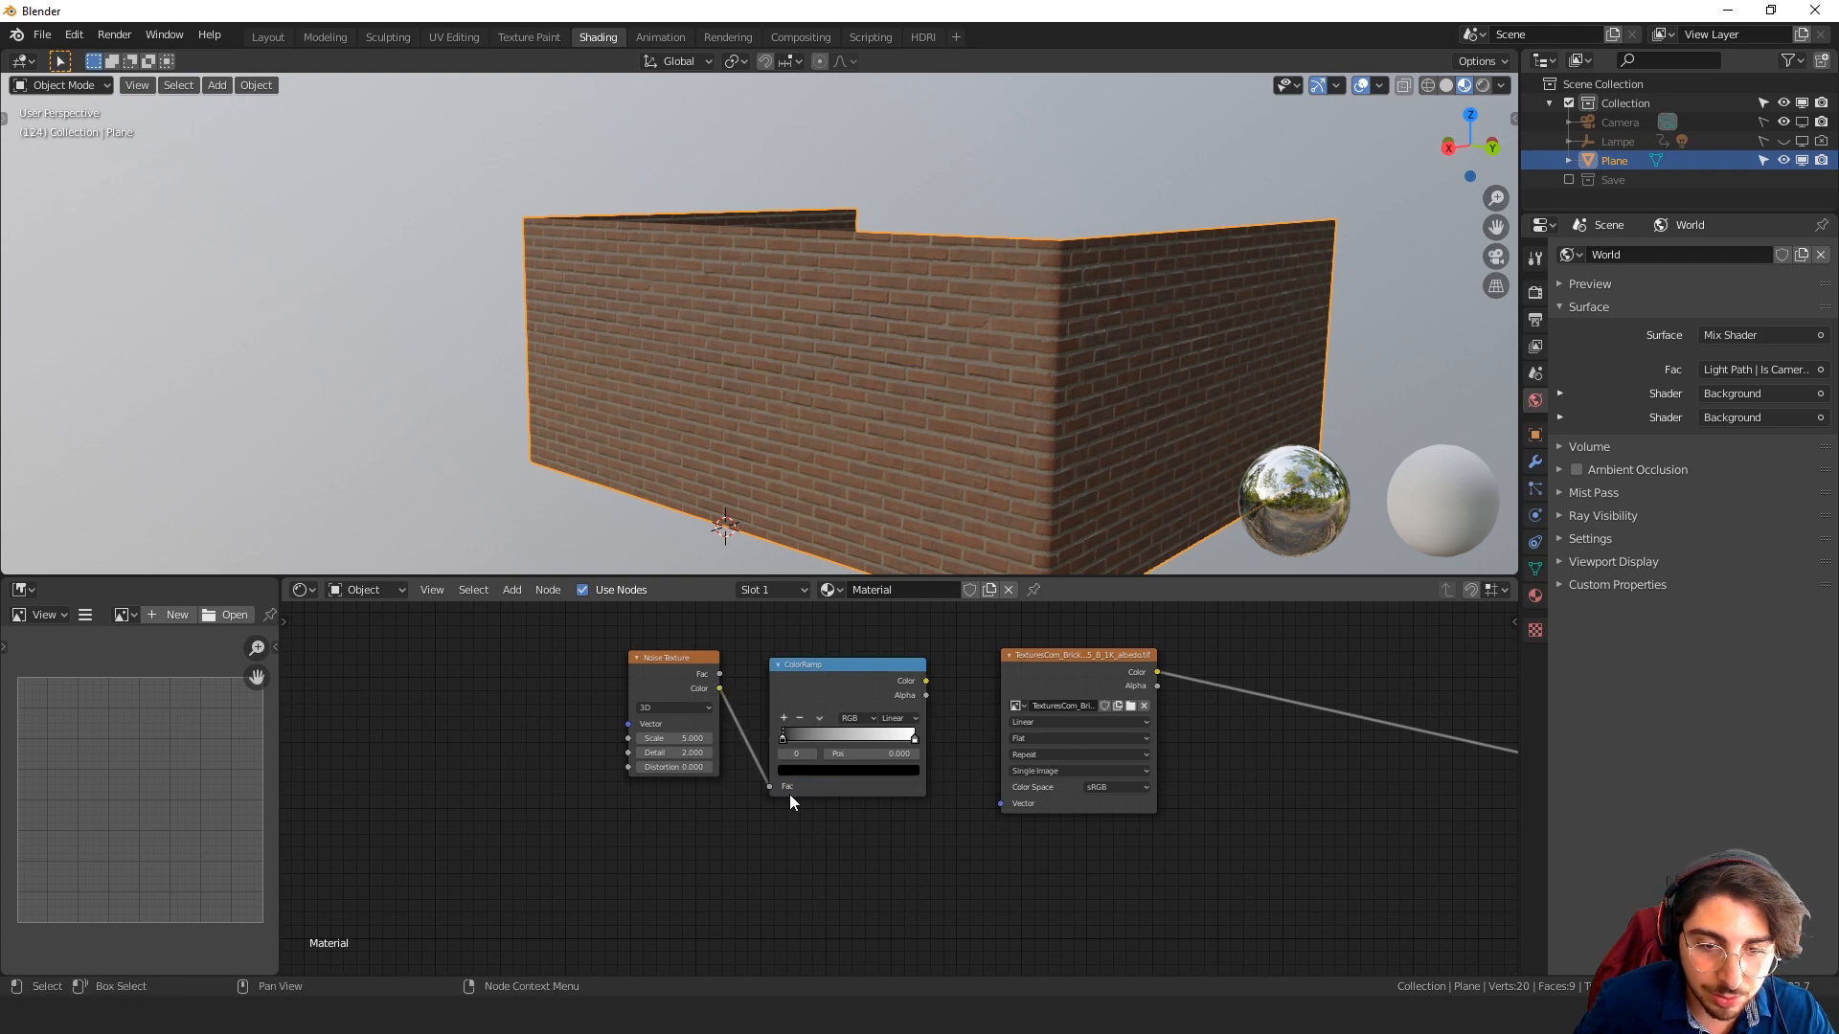
Add a MixRGB node on the link between the albedo texture and the Principled BSDF's Base Color
{"action": "middle_click_drag", "start_coordinate": [1184, 632], "coordinate": [816, 769]}
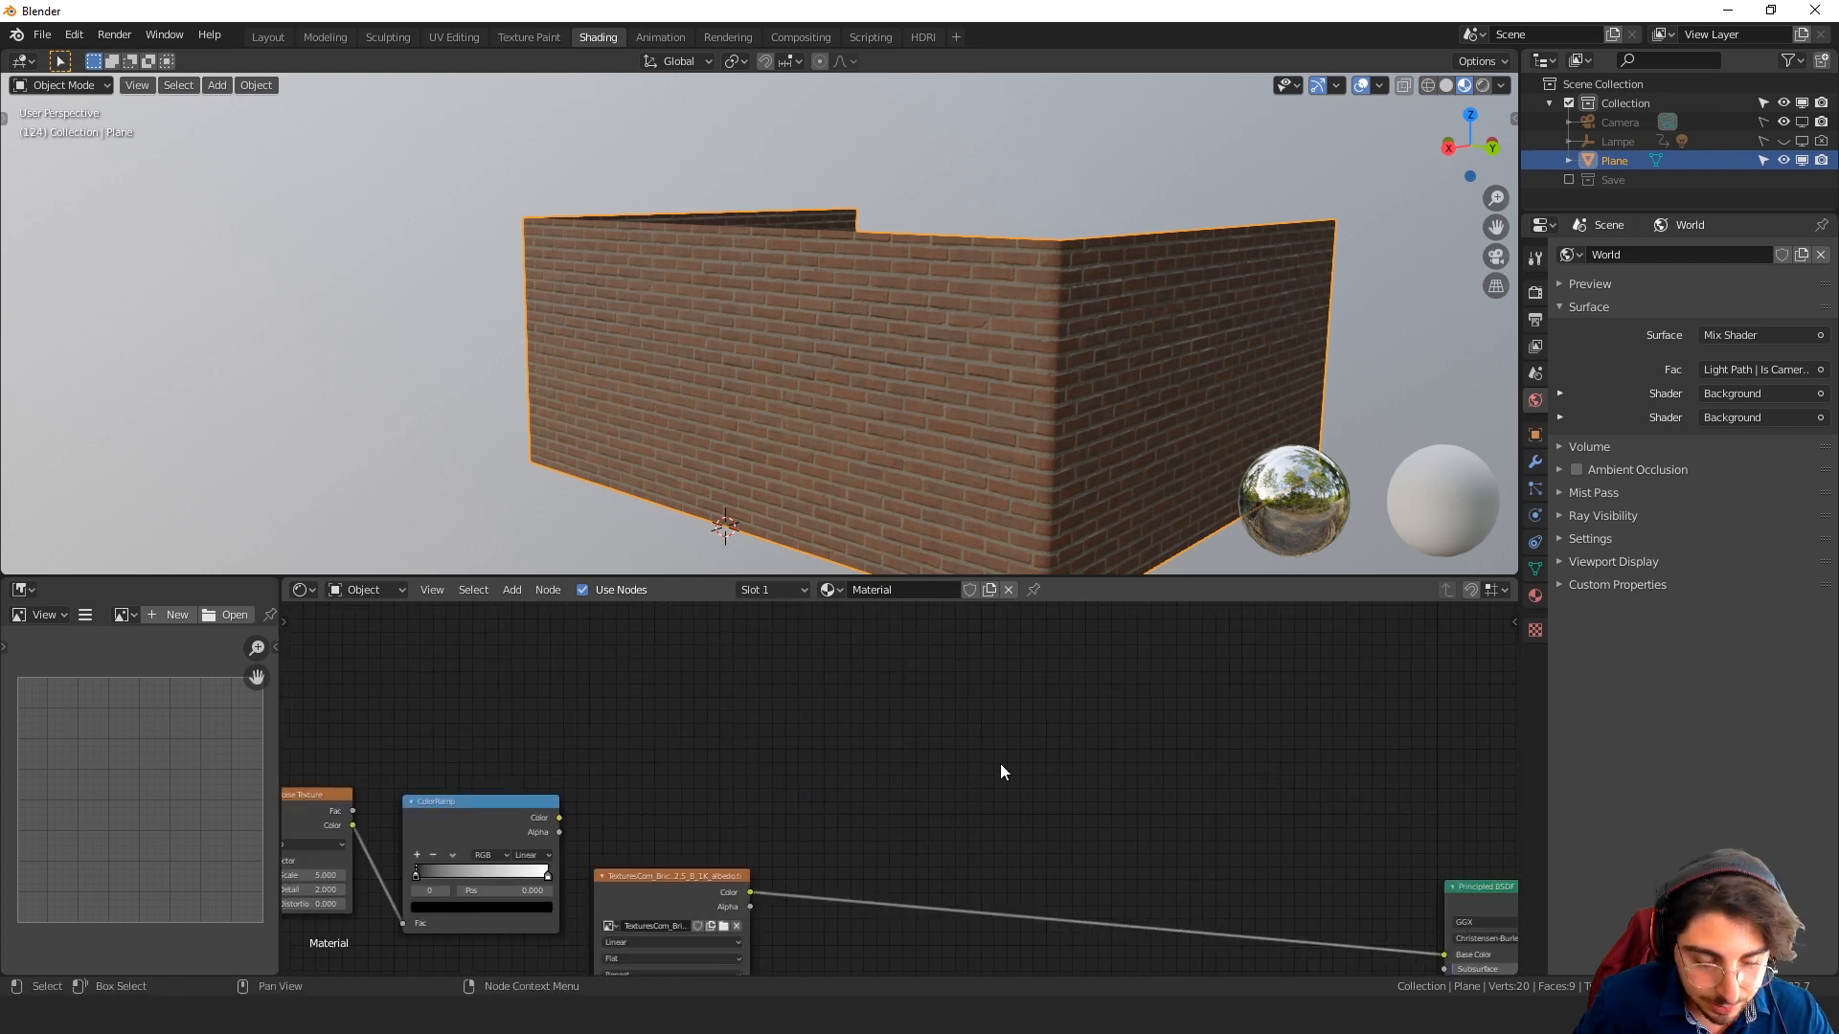
{"action": "key", "text": "shift+a"}
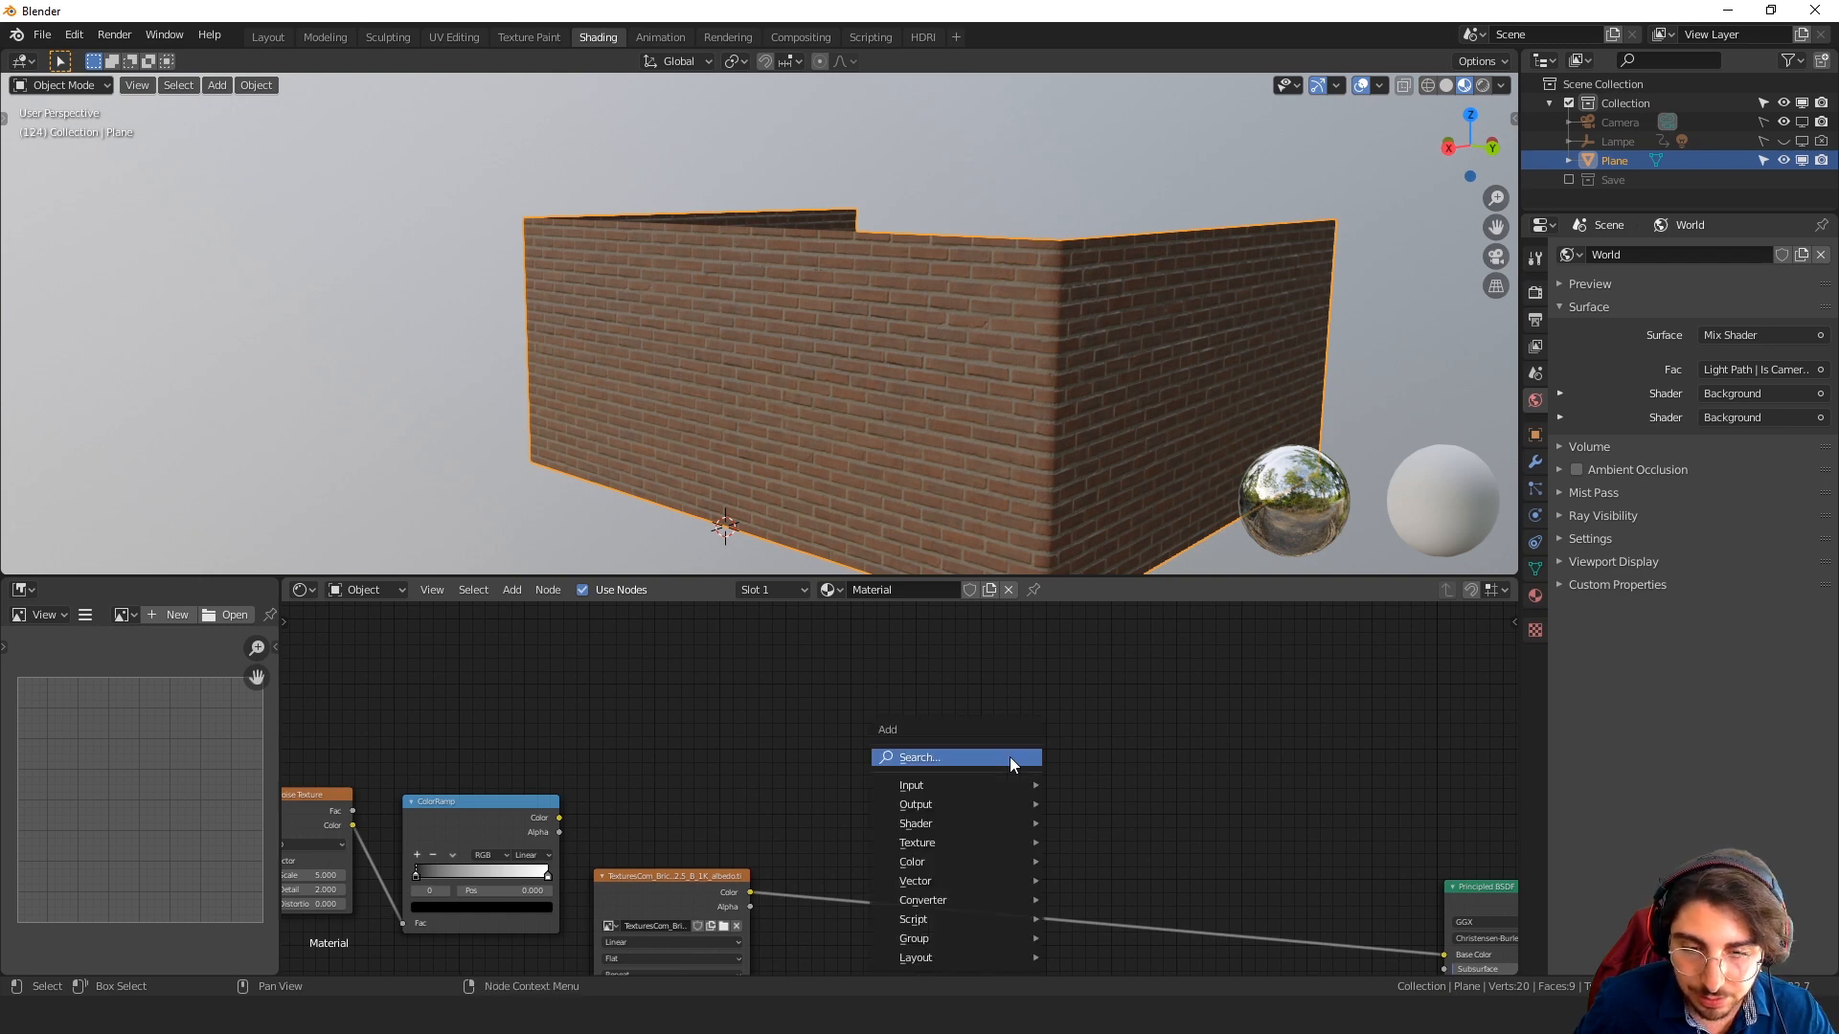
{"action": "left_click", "coordinate": [1010, 756]}
{"action": "type", "text": "mix"}
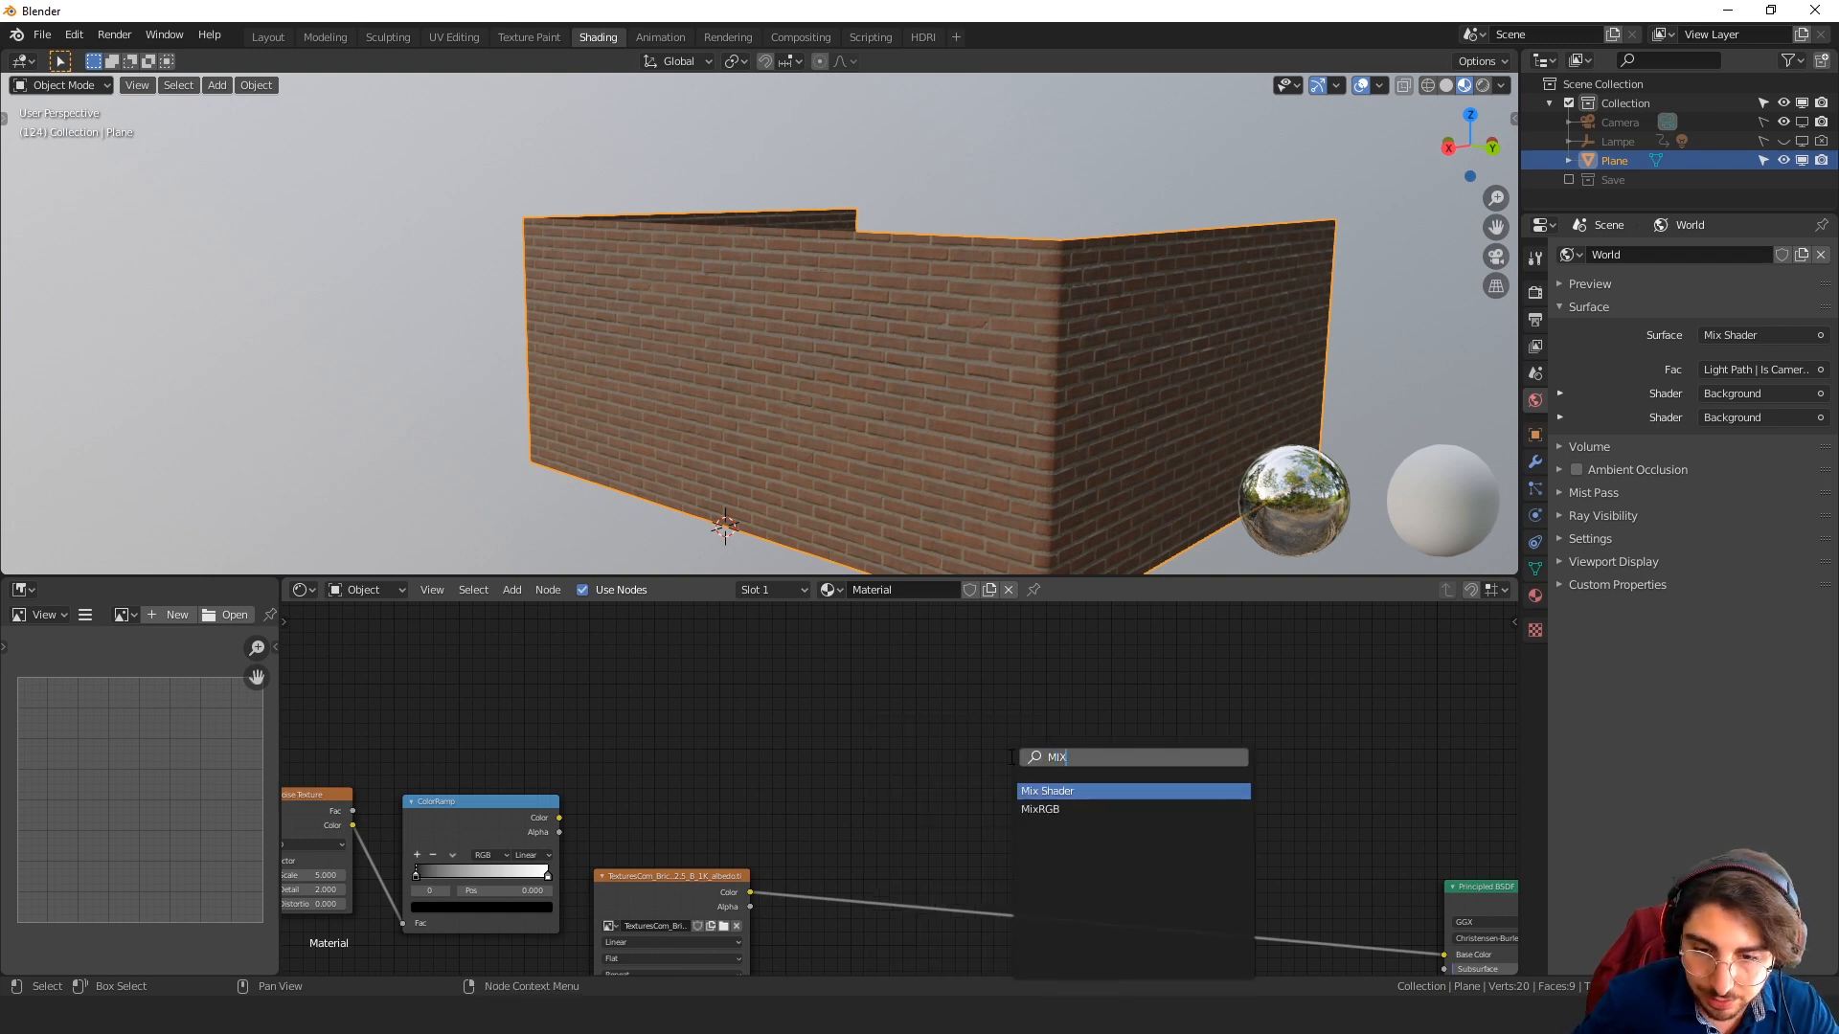
{"action": "left_click", "coordinate": [1144, 809]}
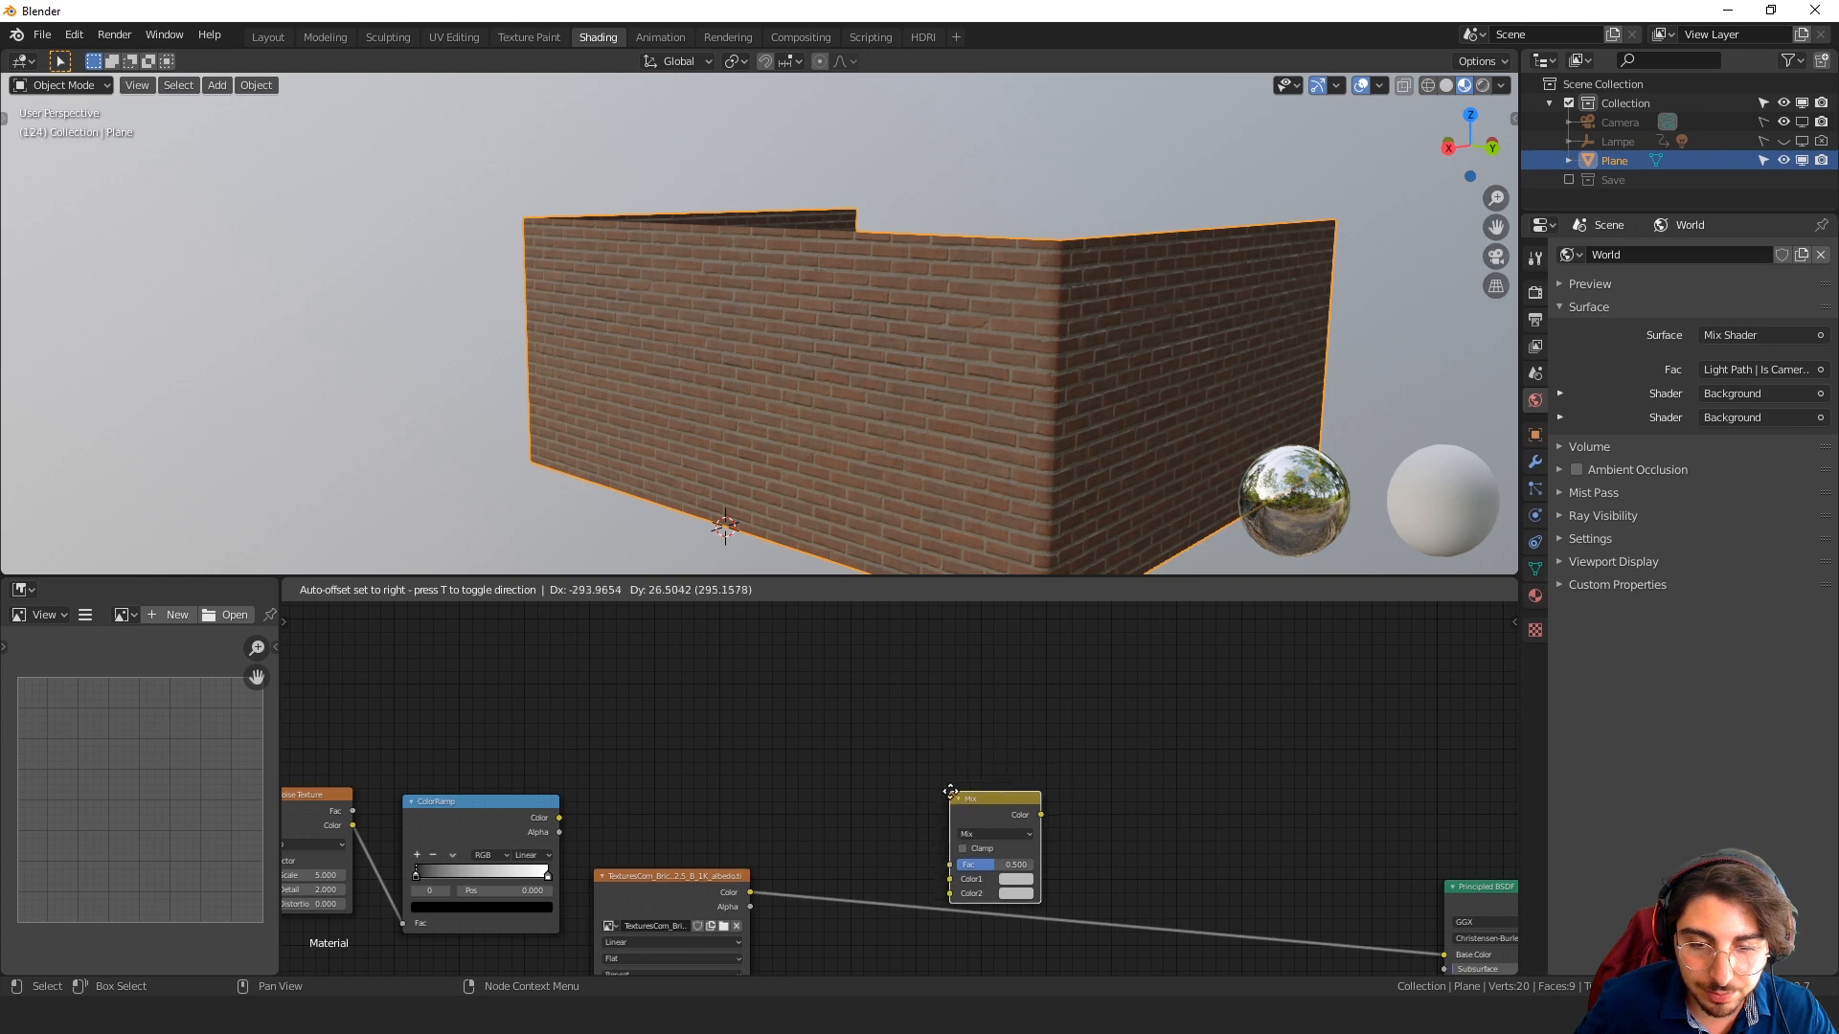
{"action": "left_click", "coordinate": [956, 812]}
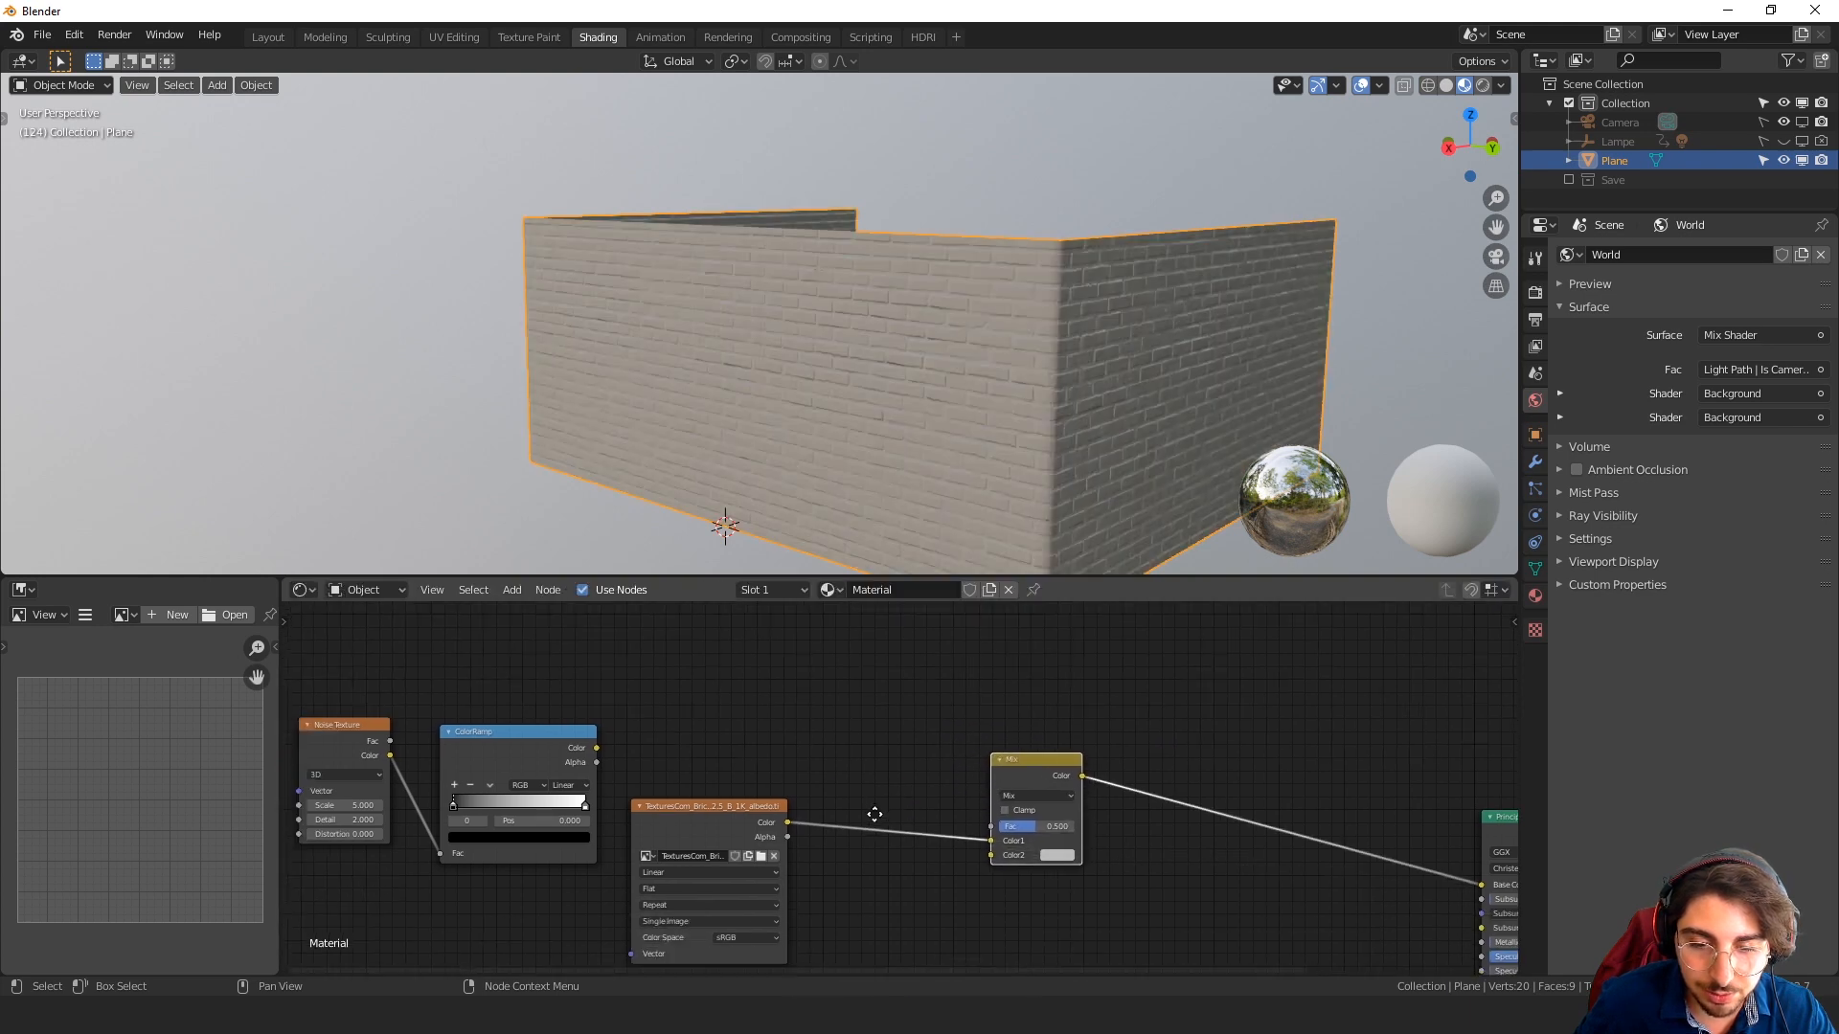
Place the Noise Texture and ColorRamp nodes above the albedo texture, and connect the albedo Color directly to the Principled BSDF's Base Color
{"action": "left_click_drag", "start_coordinate": [693, 821], "coordinate": [572, 911]}
{"action": "middle_click_drag", "start_coordinate": [652, 823], "coordinate": [813, 776]}
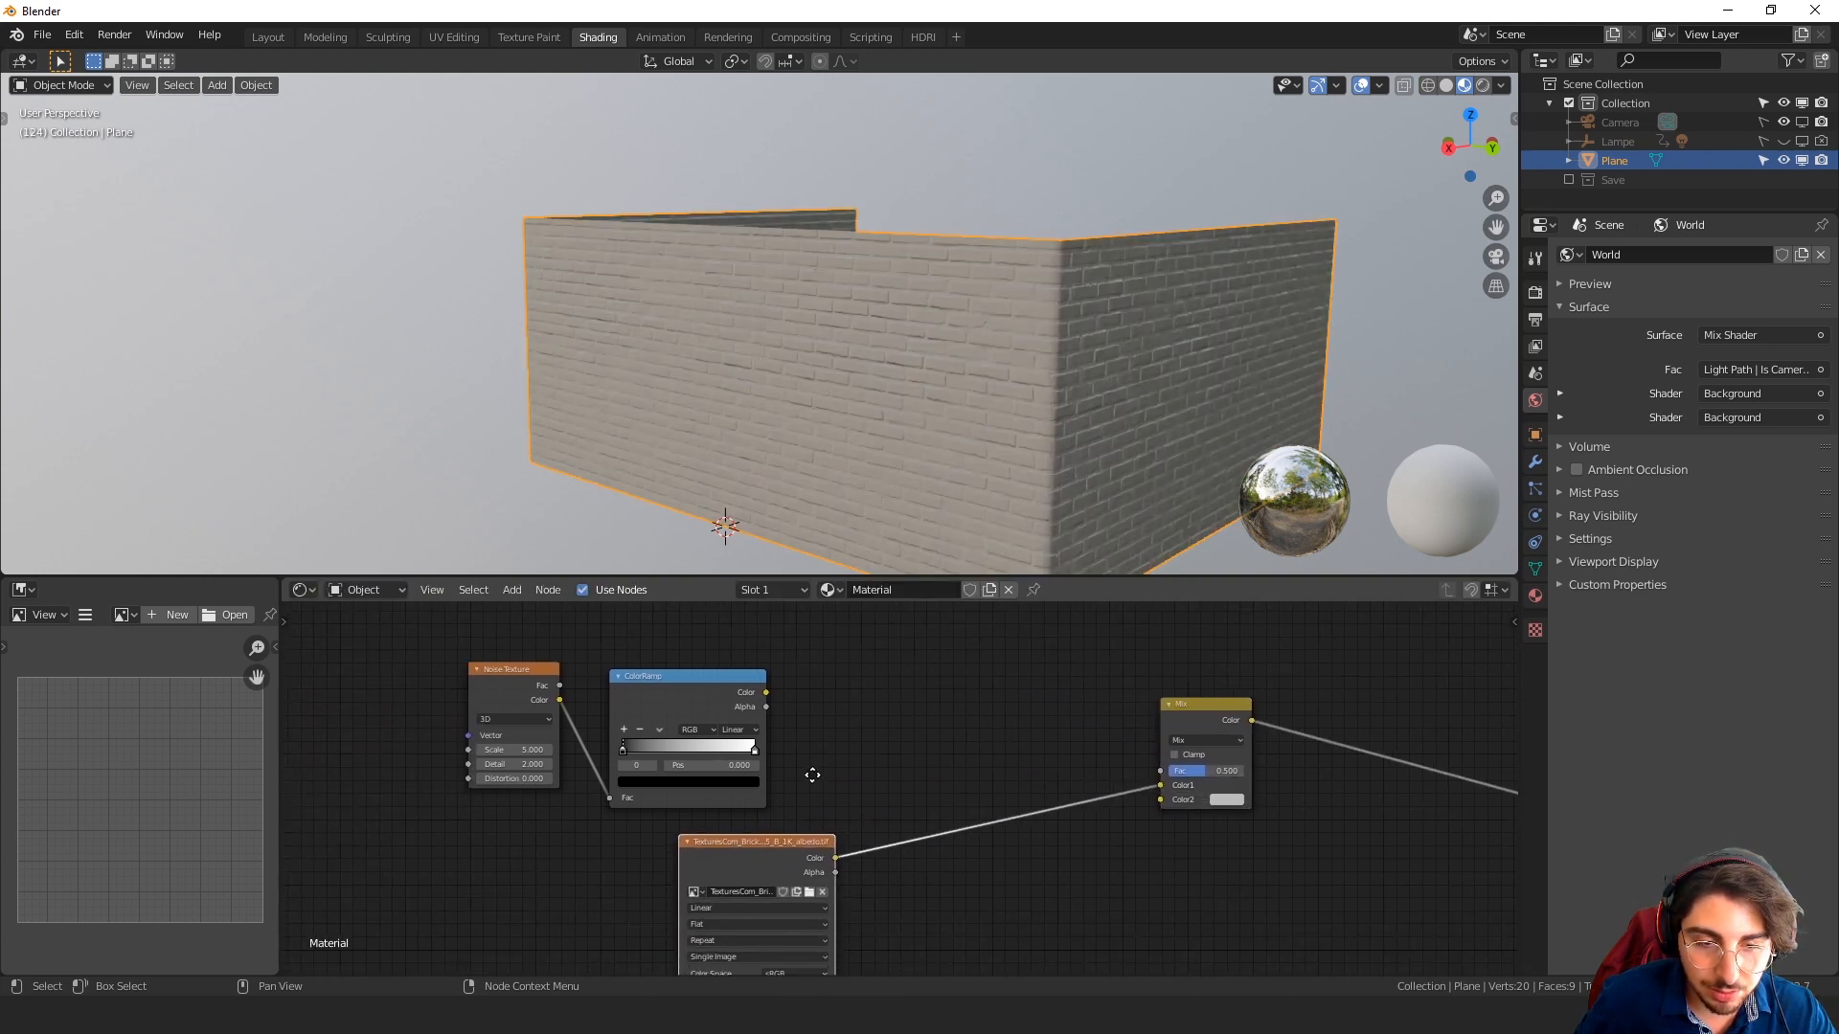
{"action": "left_click_drag", "start_coordinate": [472, 641], "coordinate": [695, 767]}
{"action": "left_click_drag", "start_coordinate": [692, 703], "coordinate": [829, 631]}
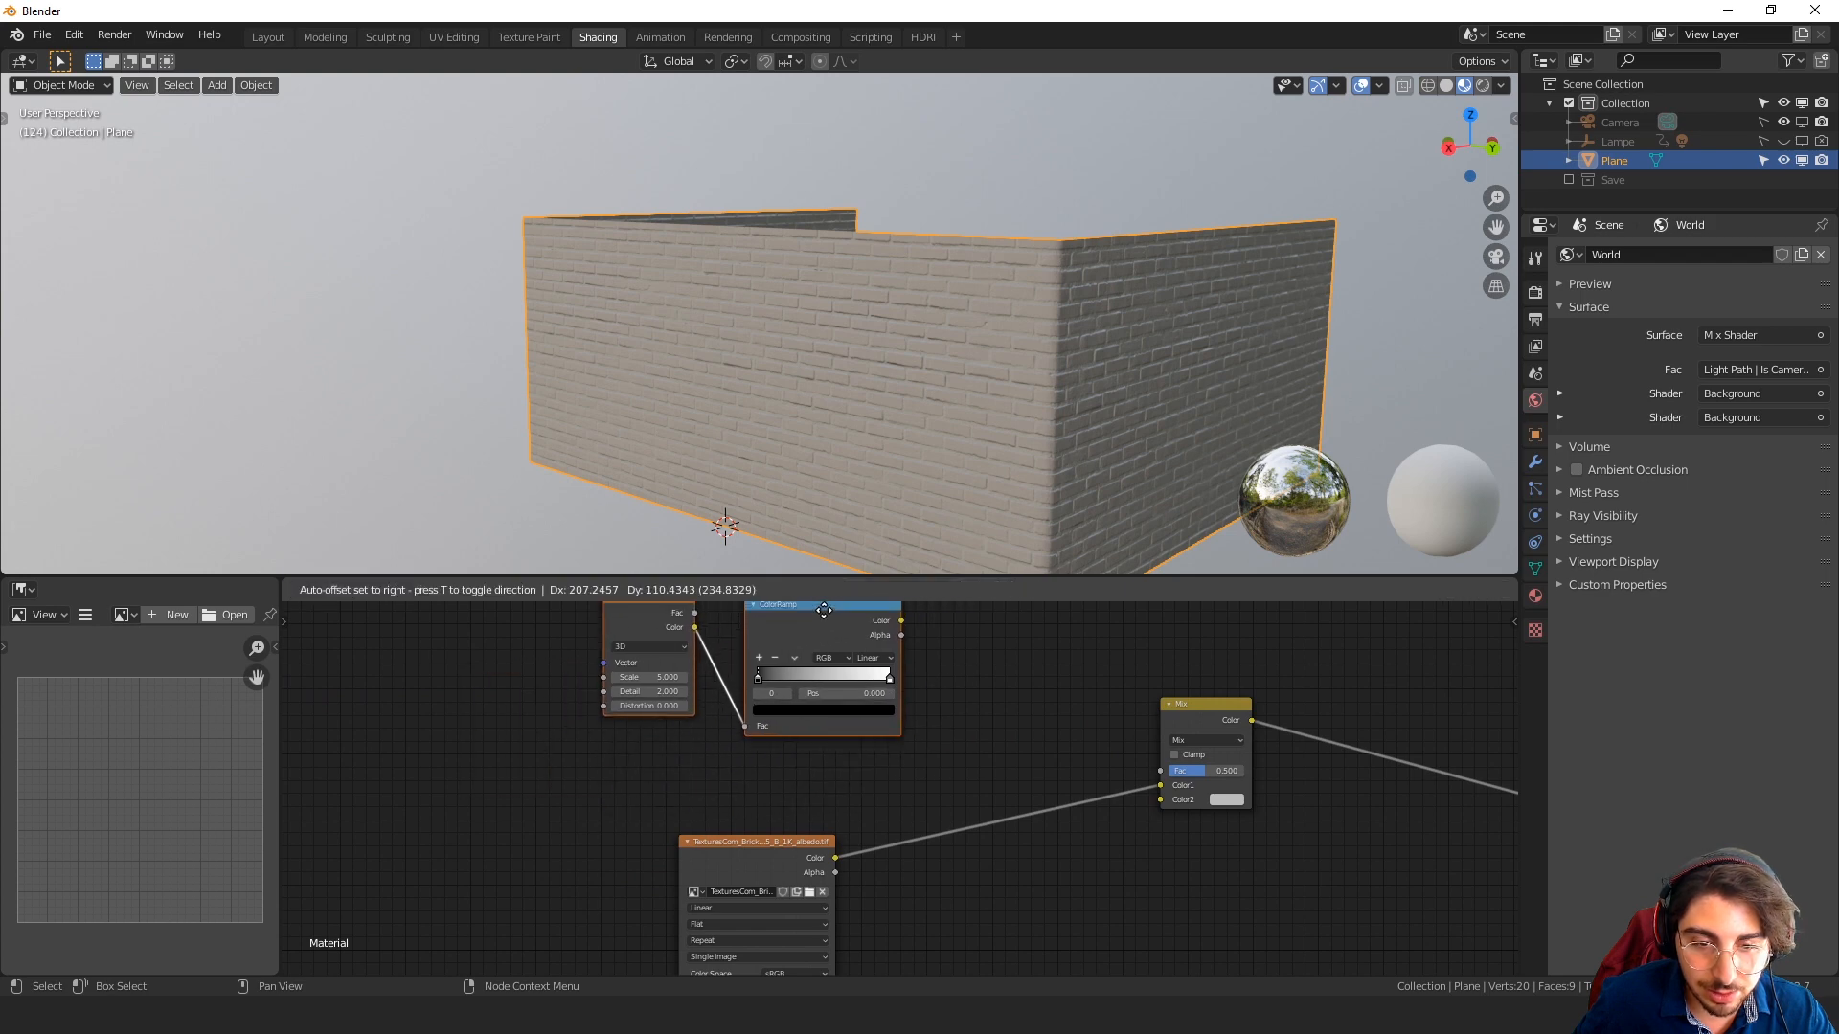
{"action": "middle_click_drag", "start_coordinate": [1012, 946], "coordinate": [921, 879]}
{"action": "scroll", "coordinate": [890, 858], "scroll_direction": "down", "scroll_amount": 2}
{"action": "middle_click_drag", "start_coordinate": [825, 825], "coordinate": [735, 861]}
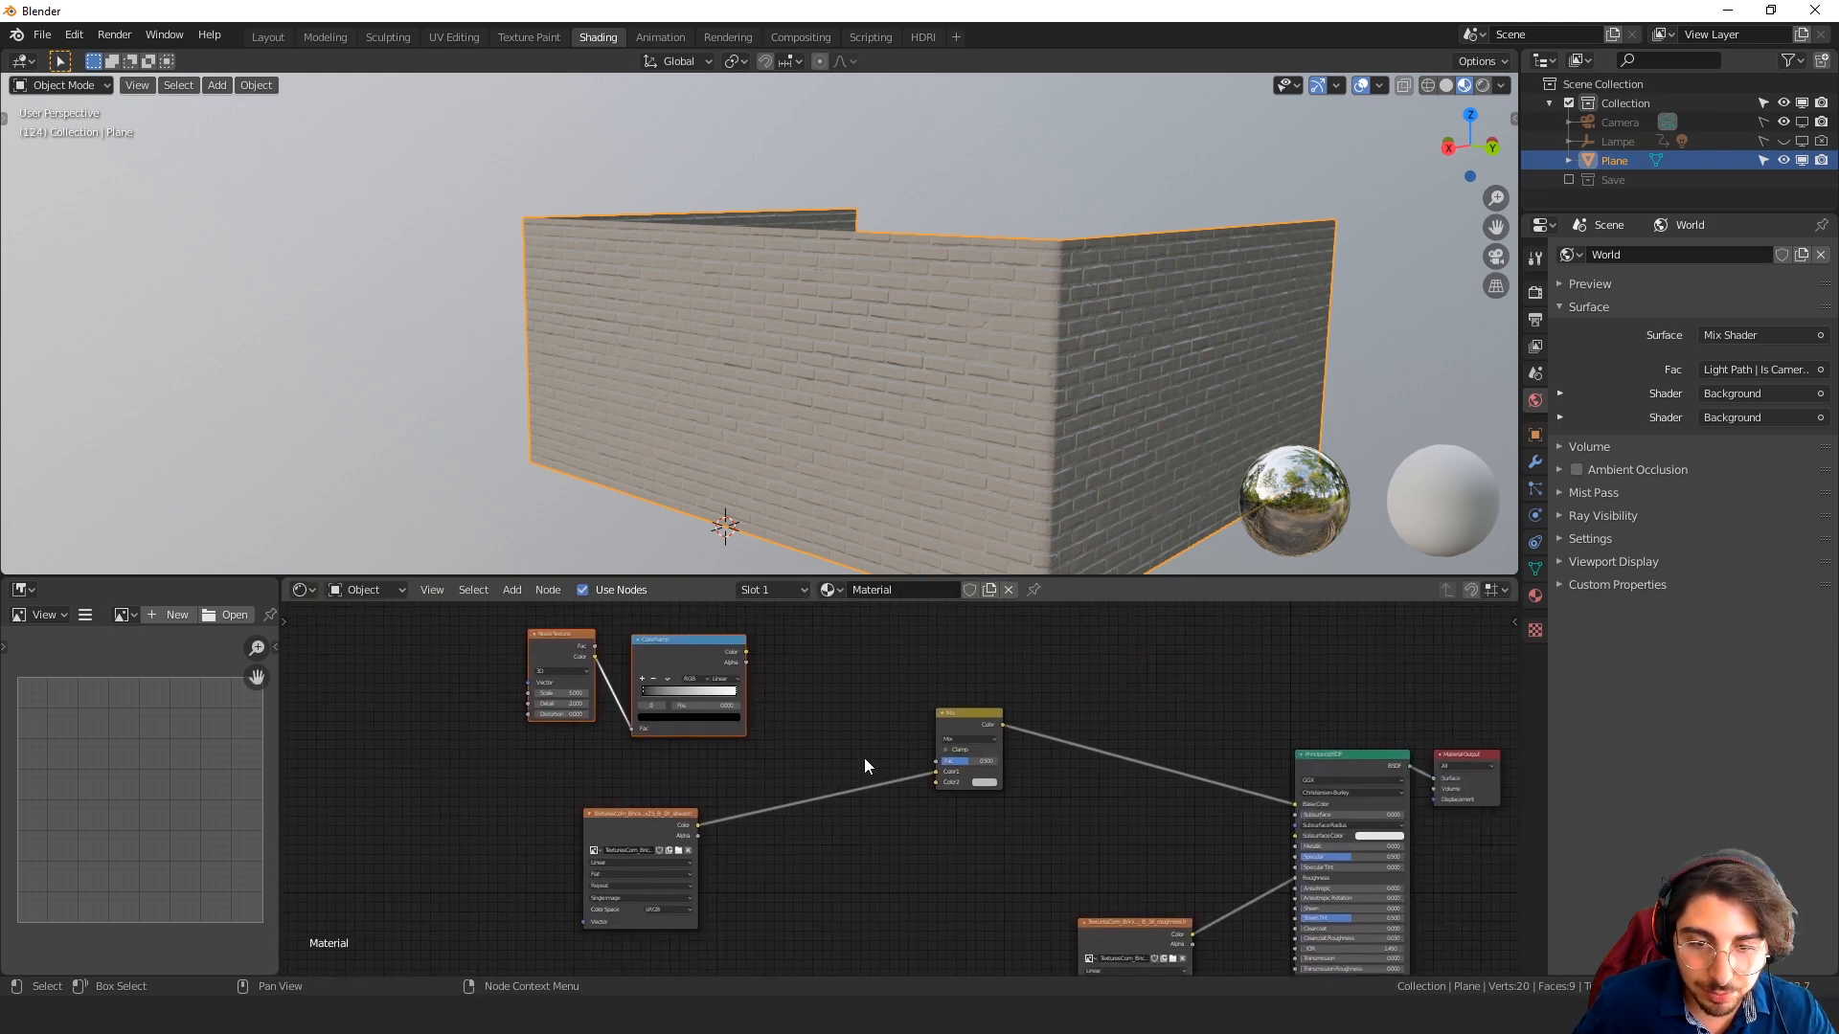
{"action": "left_click_drag", "start_coordinate": [697, 825], "coordinate": [1296, 808]}
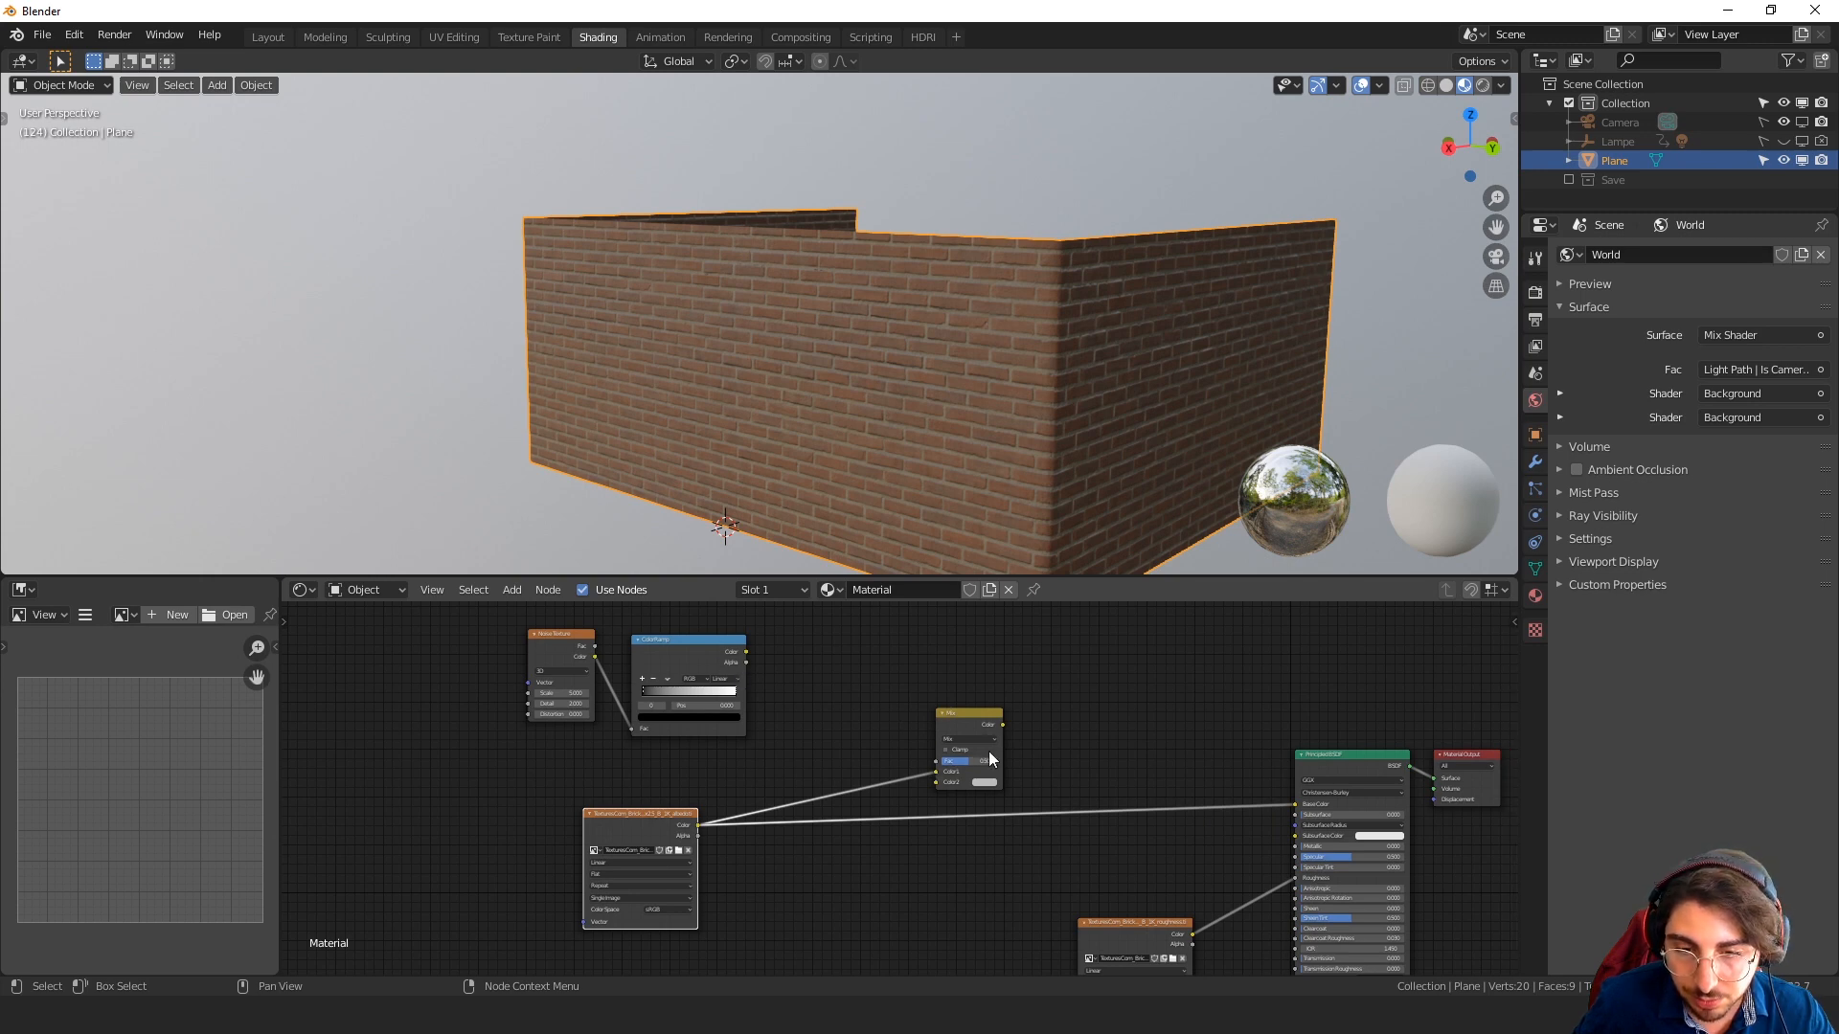
Connect the Mix node's Color output to the Principled BSDF's Base Color and the ColorRamp Color to the Mix Fac
{"action": "left_click_drag", "start_coordinate": [1002, 725], "coordinate": [1296, 805]}
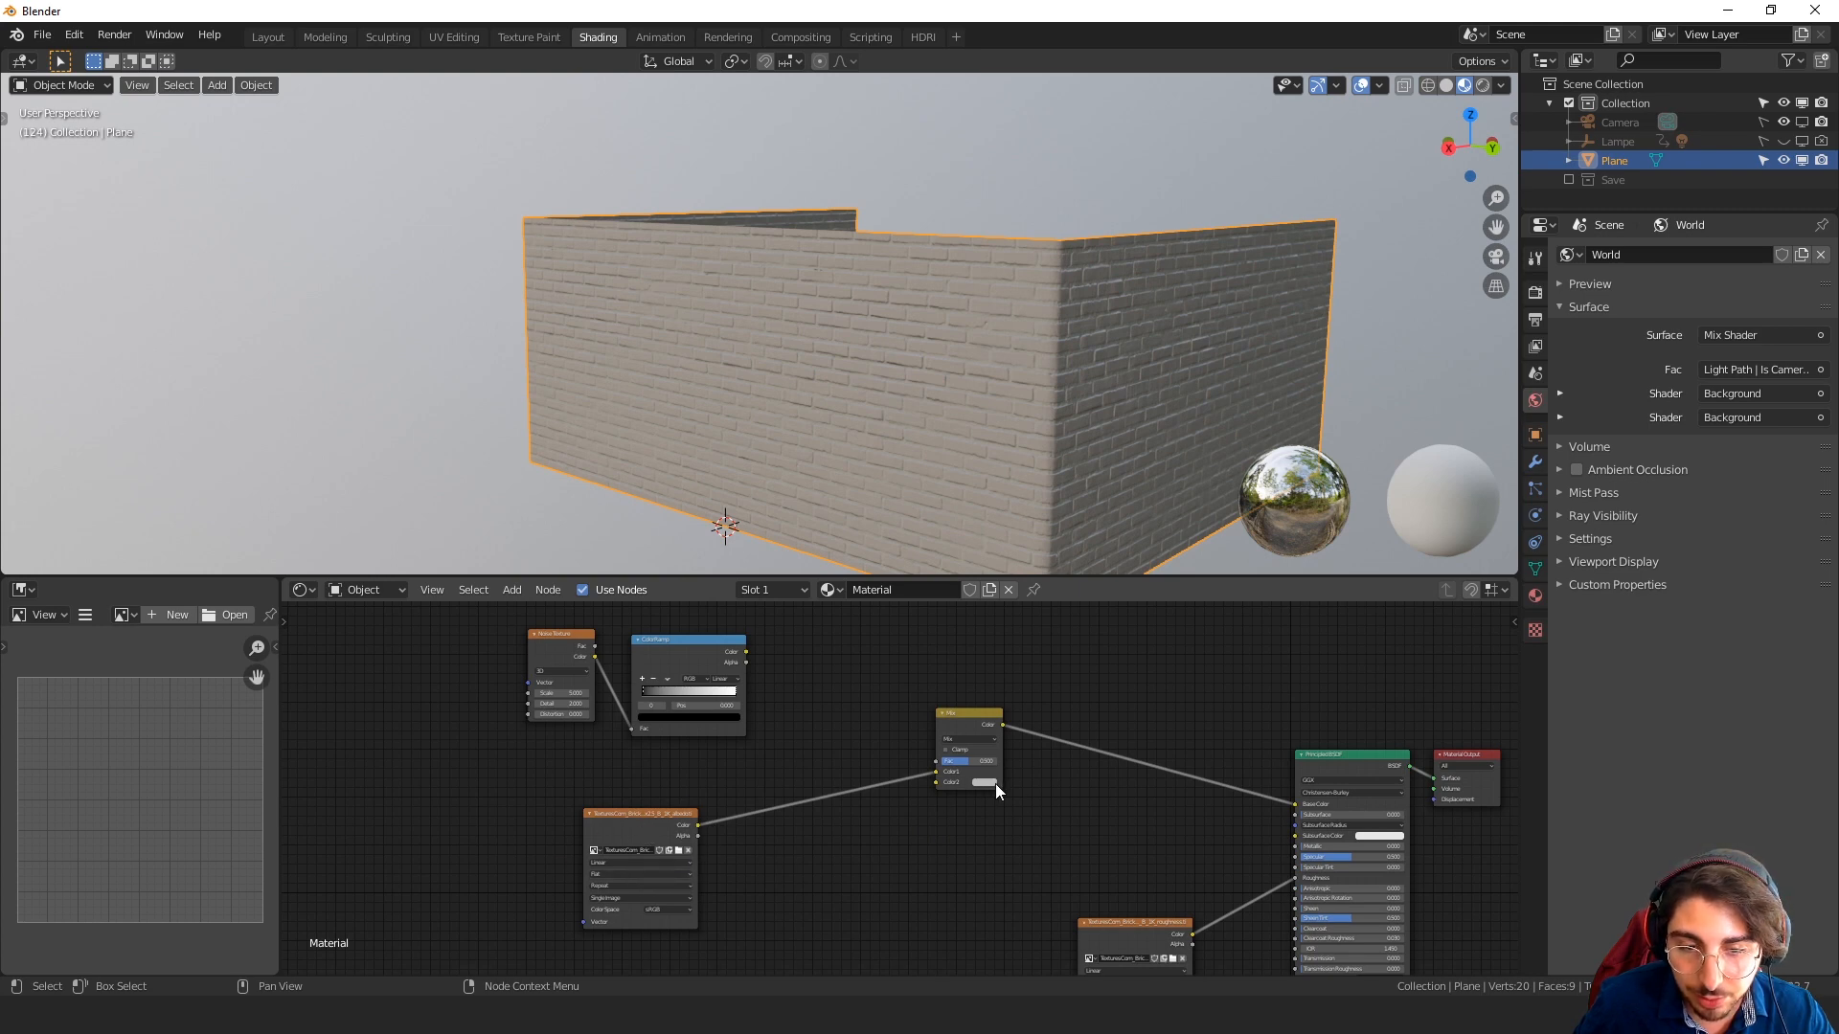
{"action": "left_click", "coordinate": [598, 830]}
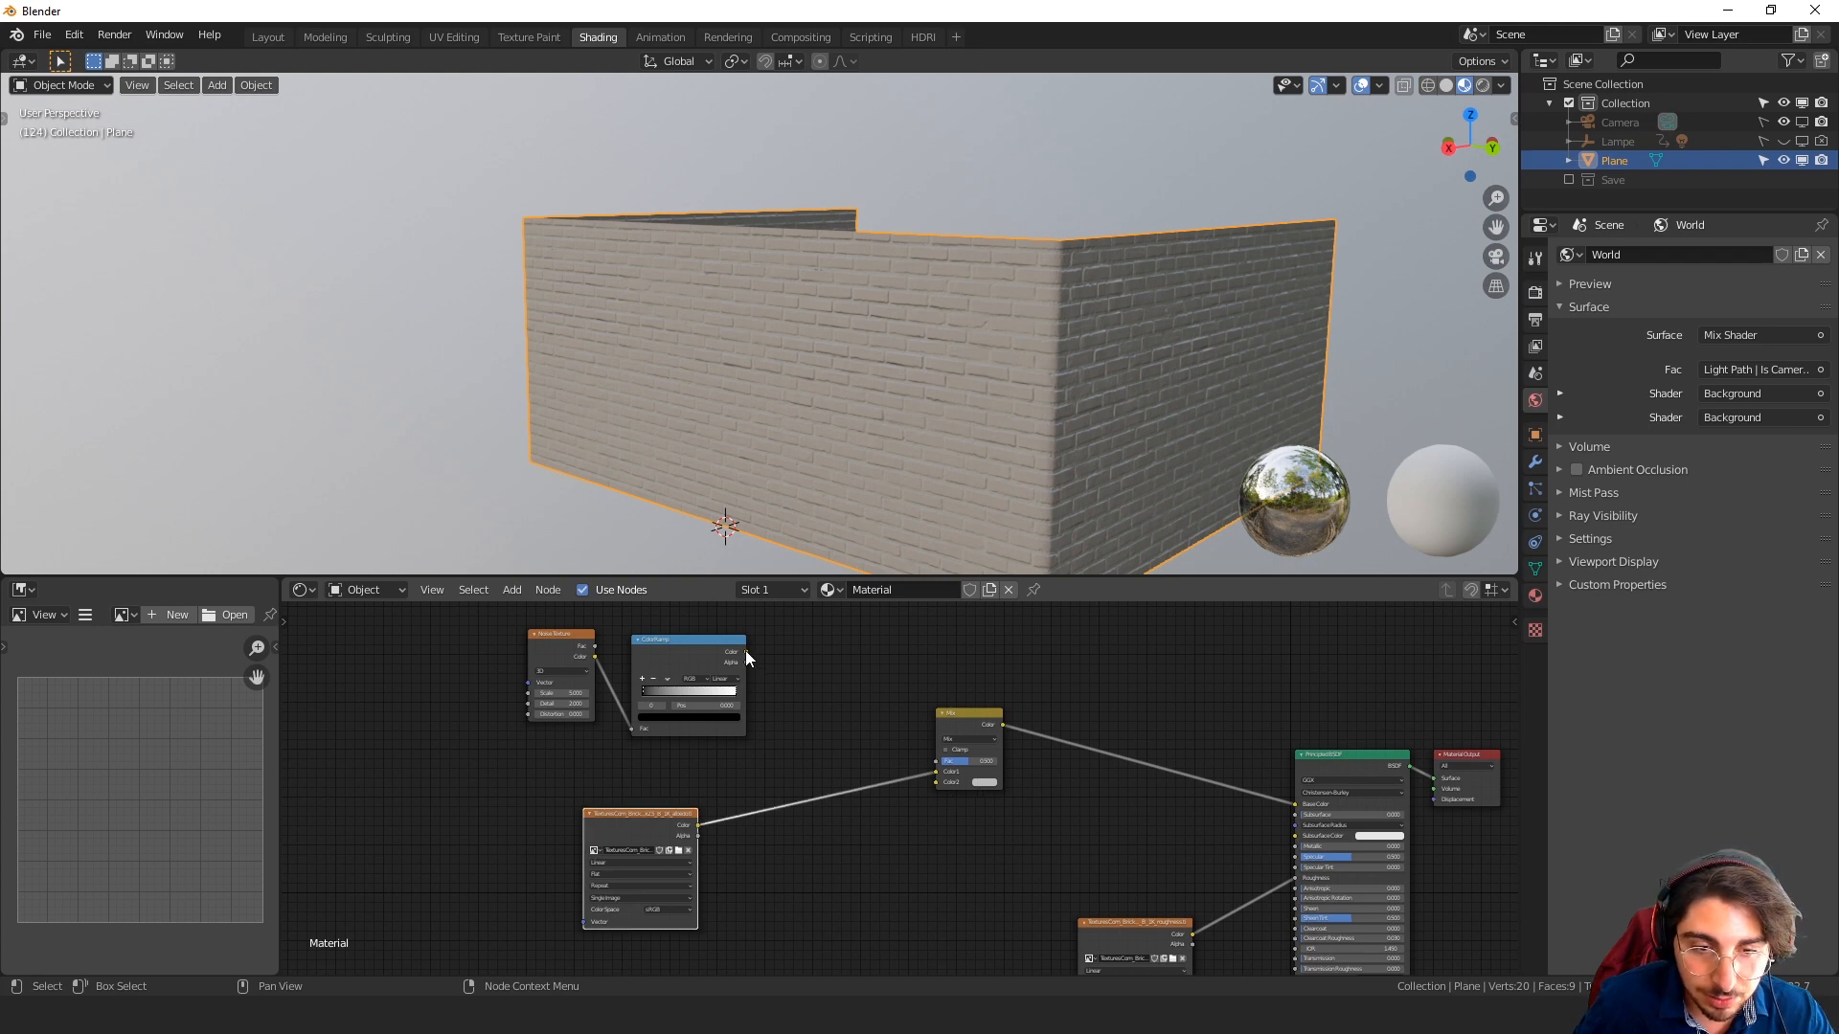
{"action": "left_click_drag", "start_coordinate": [746, 651], "coordinate": [944, 764]}
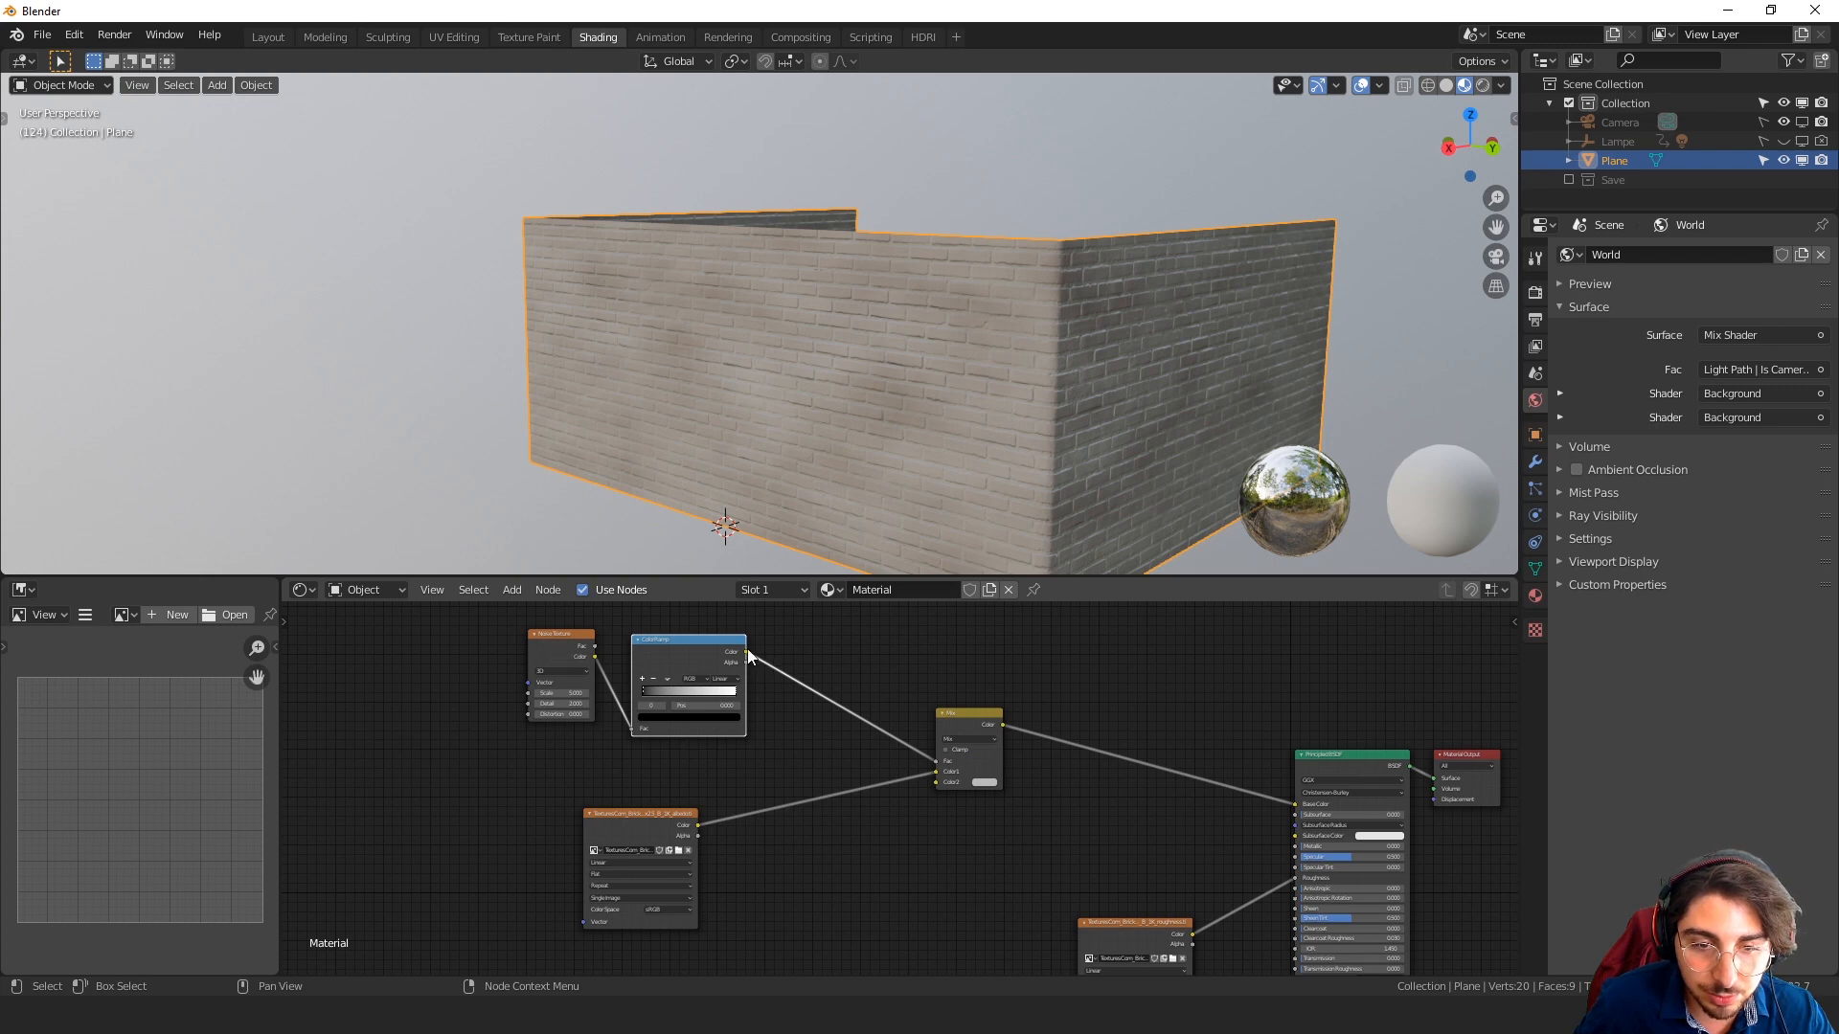
Preview the ColorRamp directly in Base Color and bring its stops close together, with the black stop at 0.450
{"action": "left_click_drag", "start_coordinate": [750, 656], "coordinate": [1295, 806]}
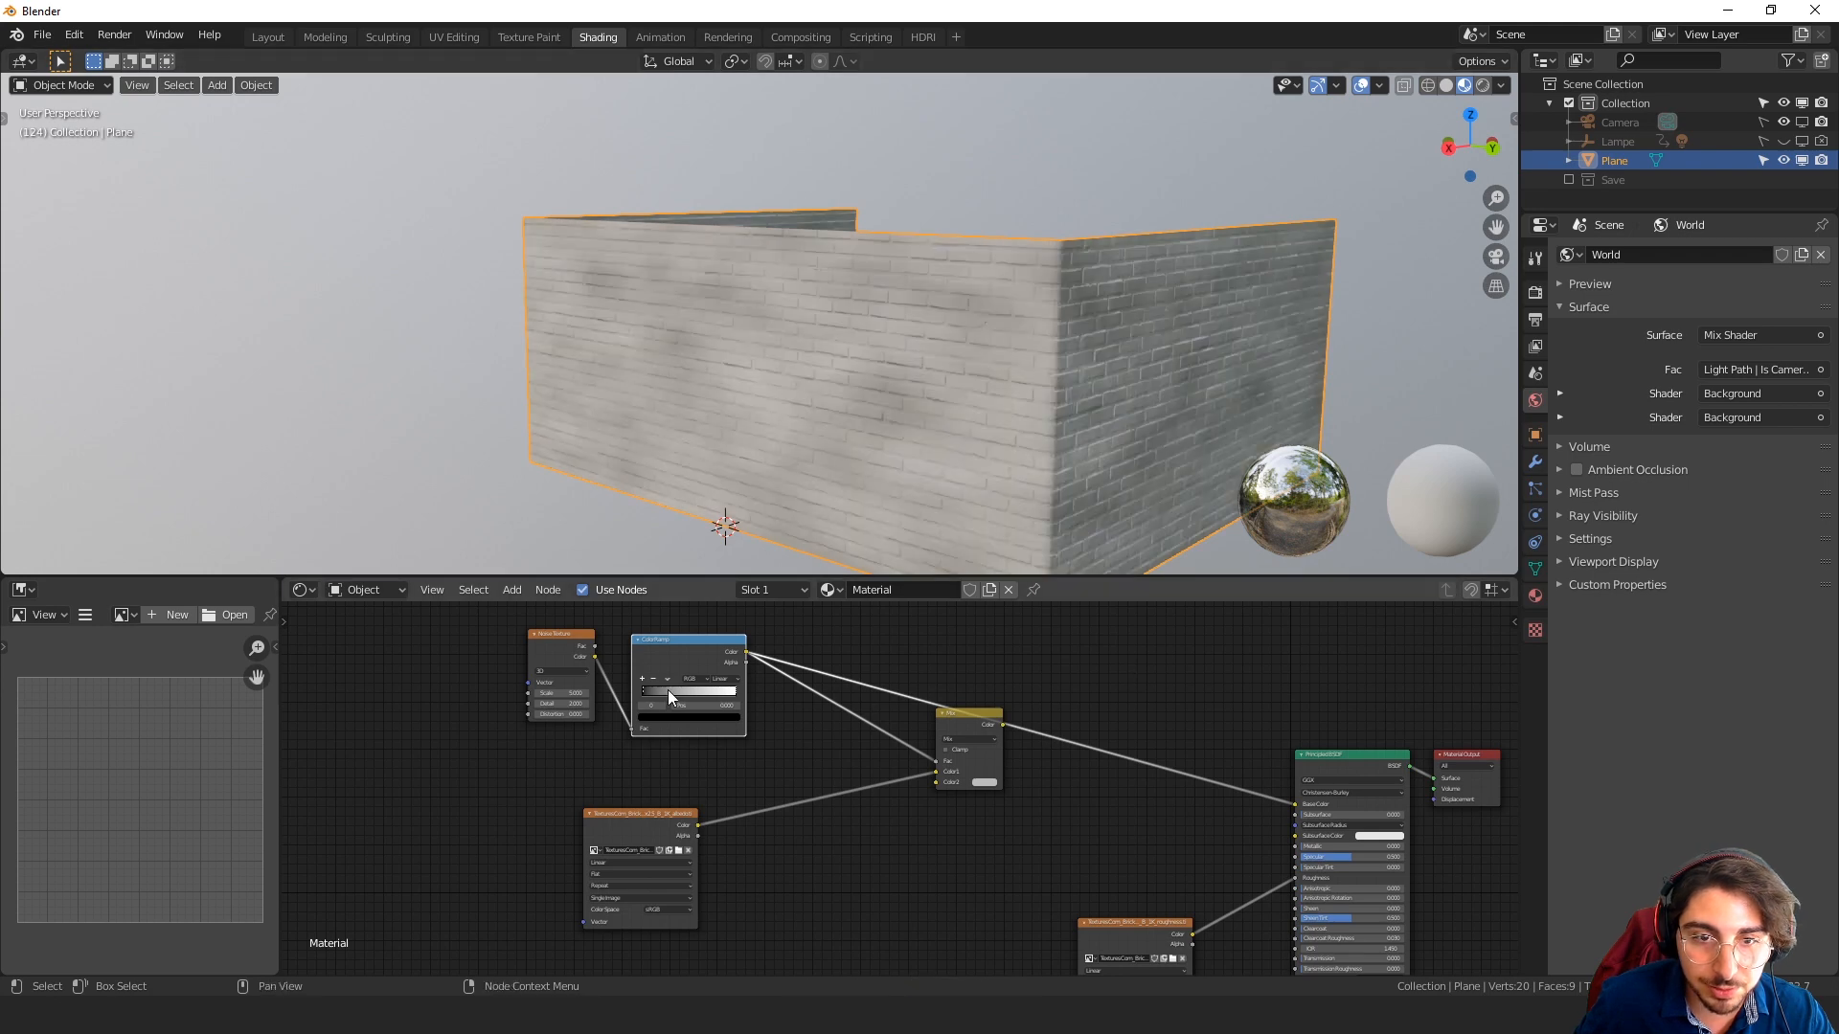
{"action": "scroll", "coordinate": [694, 749], "scroll_direction": "up", "scroll_amount": 5}
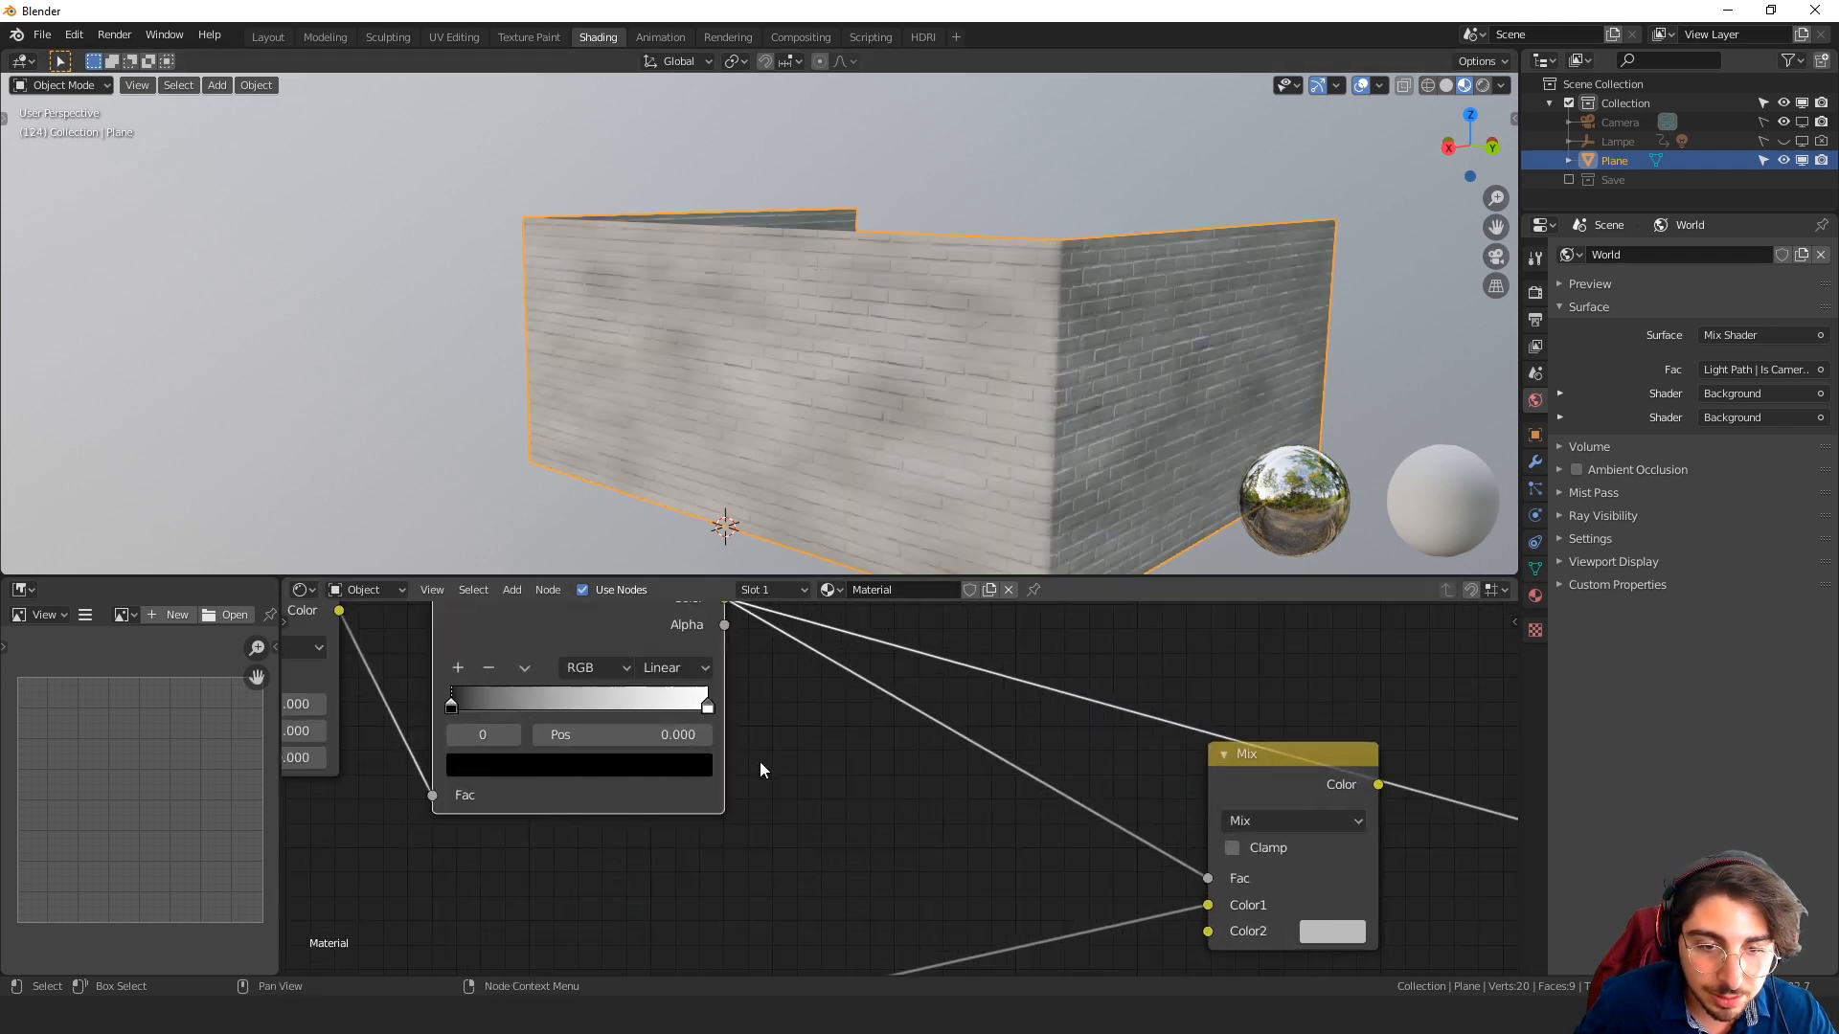
{"action": "left_click_drag", "start_coordinate": [459, 708], "coordinate": [561, 709]}
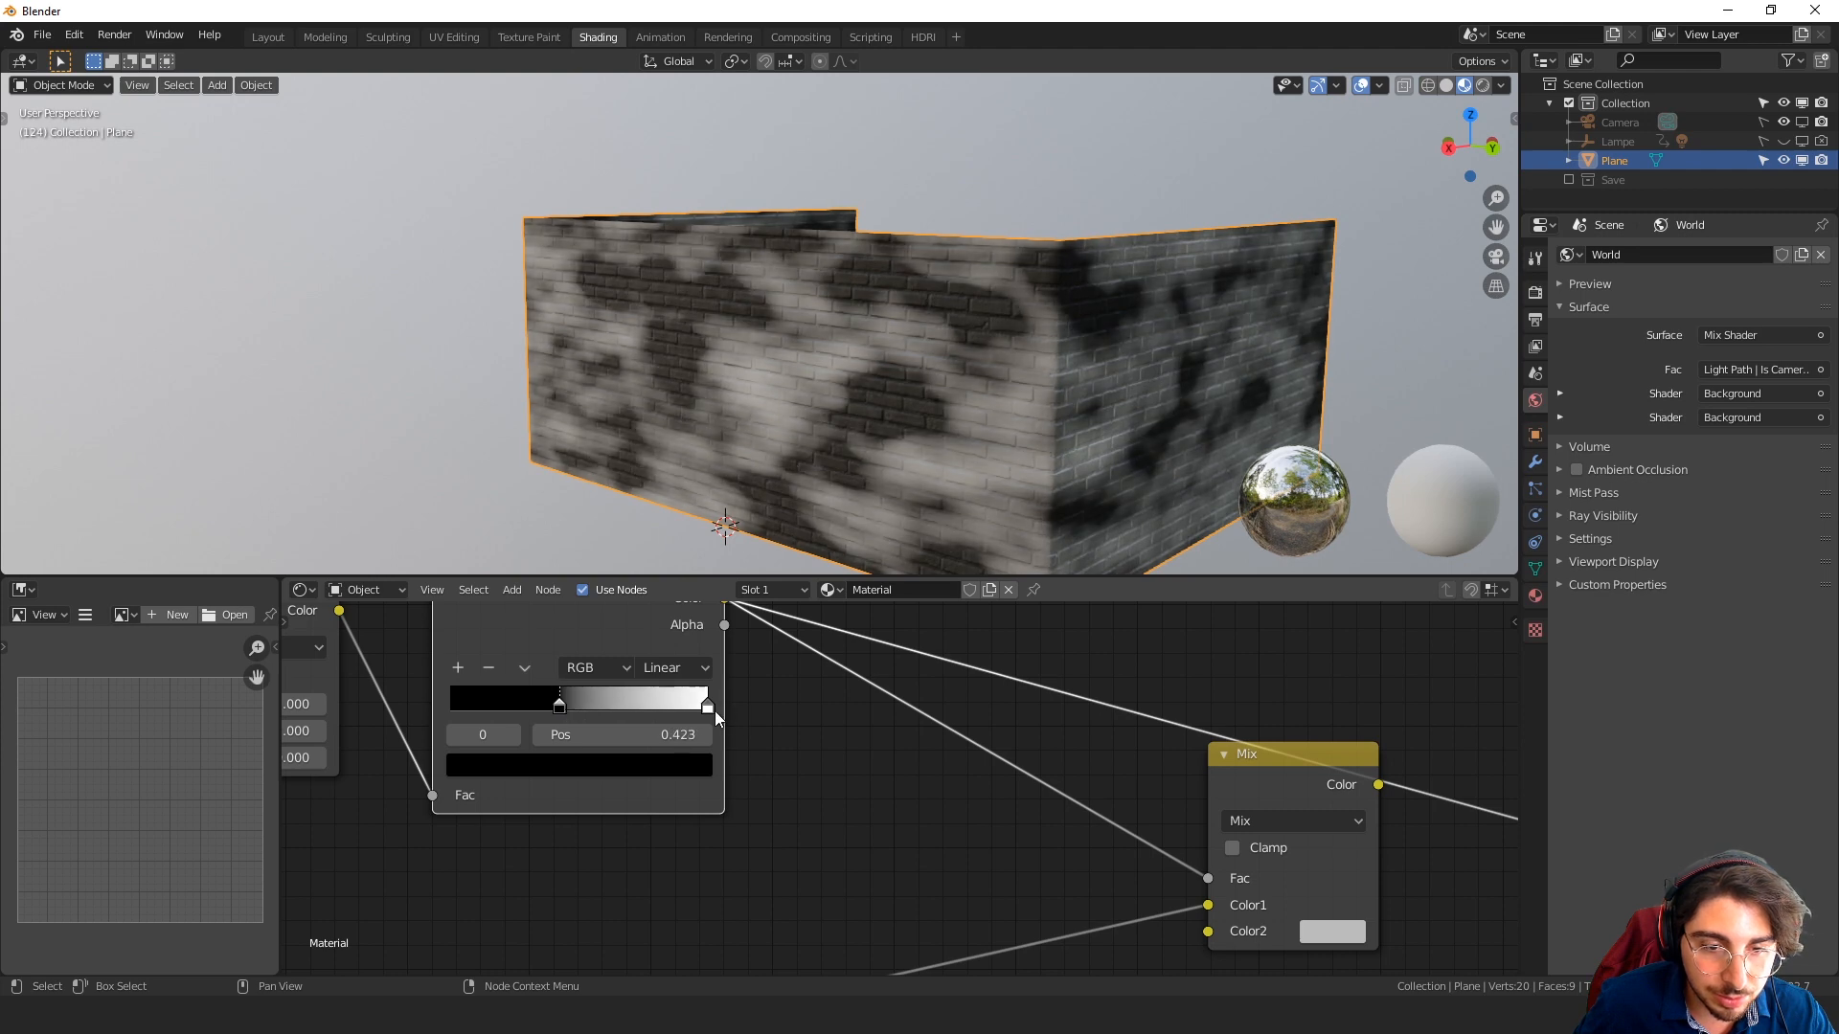
{"action": "left_click_drag", "start_coordinate": [709, 707], "coordinate": [563, 708]}
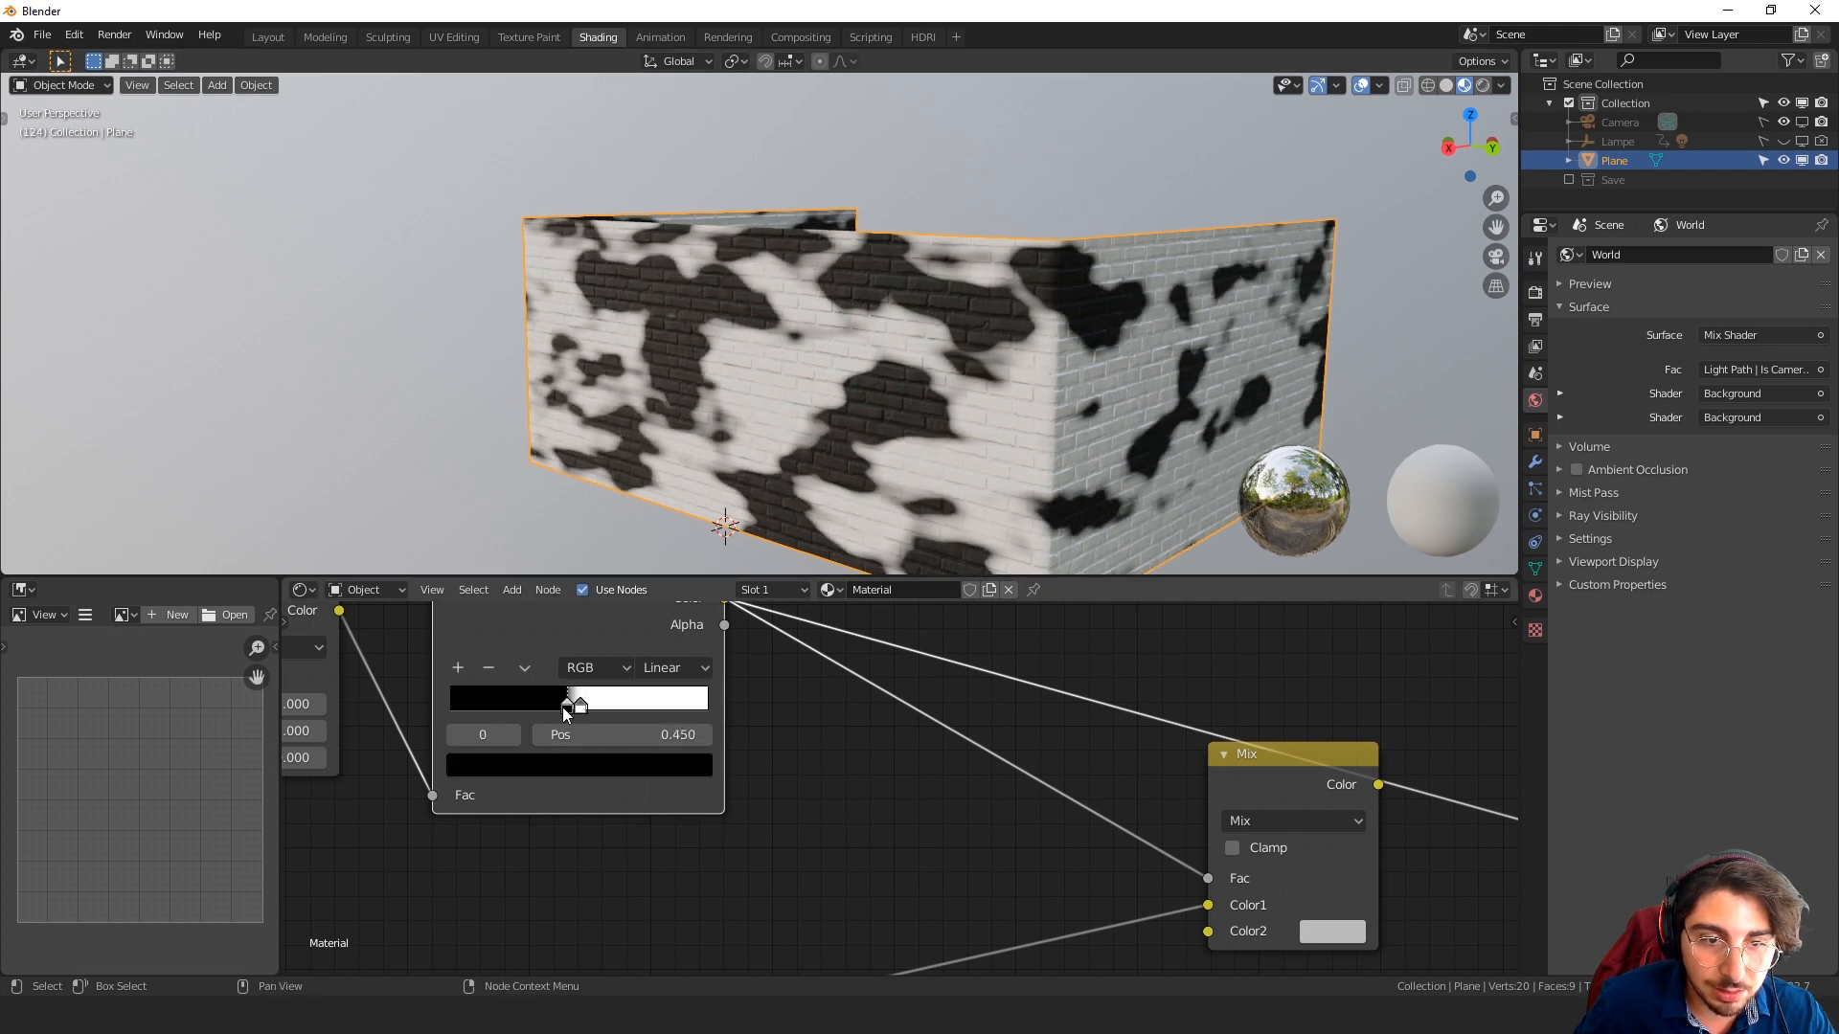
Set the Noise Texture's Scale to 4.300 and Detail to 3.300, and move the ColorRamp's black stop to 0.377
{"action": "middle_click_drag", "start_coordinate": [561, 707], "coordinate": [866, 768]}
{"action": "left_click_drag", "start_coordinate": [588, 766], "coordinate": [718, 793]}
{"action": "left_click_drag", "start_coordinate": [593, 793], "coordinate": [554, 793]}
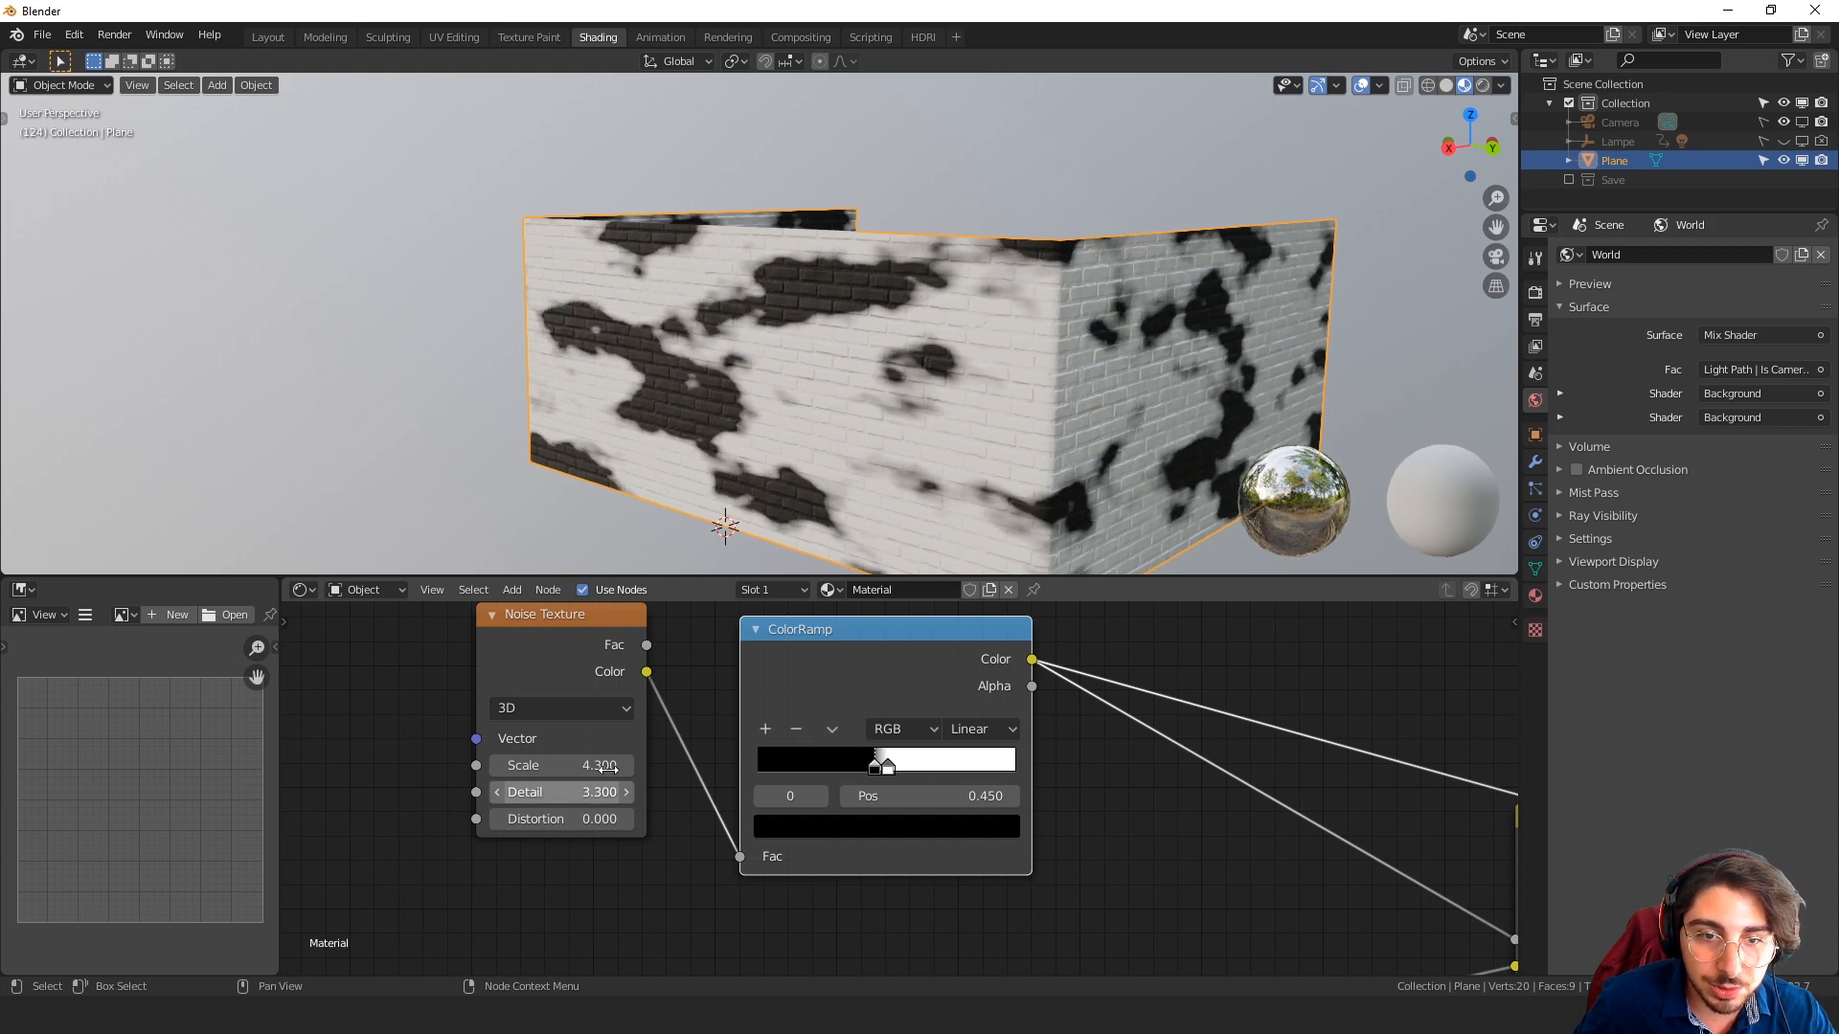
{"action": "mouse_move", "coordinate": [888, 766]}
{"action": "left_mouse_down"}
{"action": "mouse_move", "coordinate": [917, 773]}
{"action": "mouse_move", "coordinate": [856, 768]}
{"action": "left_mouse_up"}
Reconnect the Mix node's Color output to the Principled BSDF's Base Color in place of the ColorRamp preview
{"action": "scroll", "coordinate": [1189, 680], "scroll_direction": "down", "scroll_amount": 4}
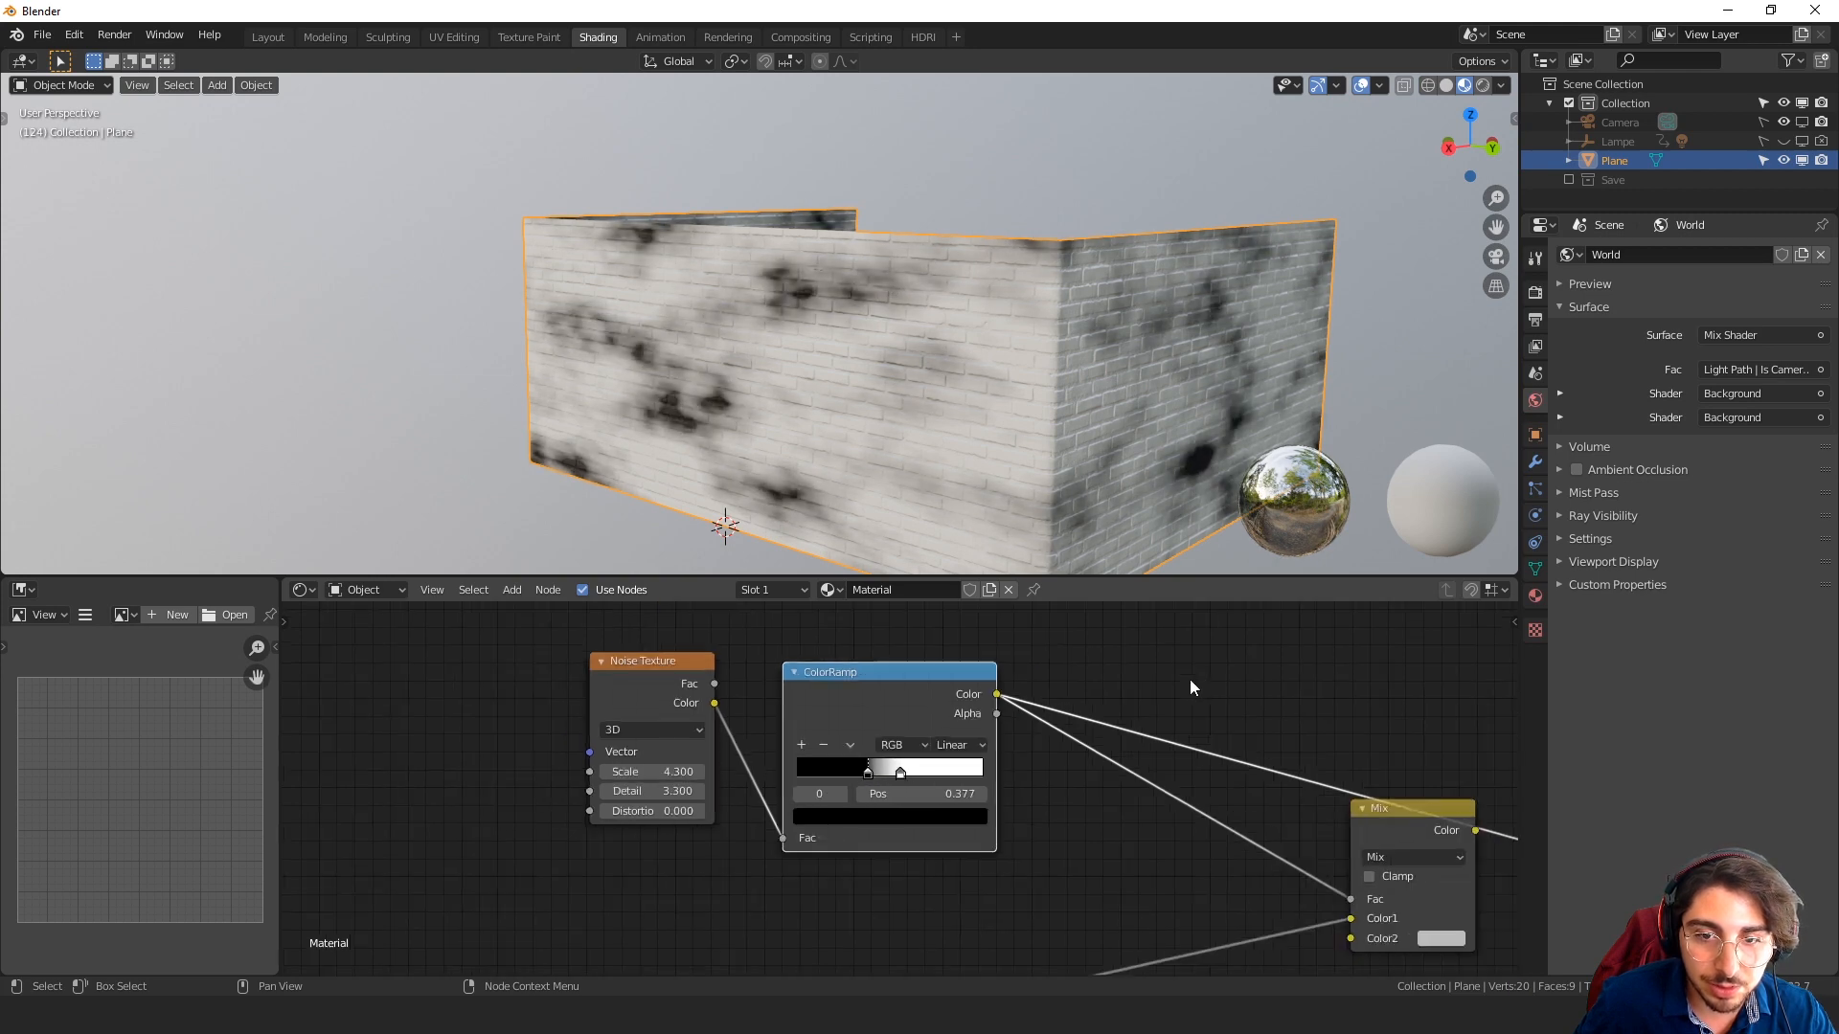
{"action": "middle_click_drag", "start_coordinate": [1189, 680], "coordinate": [885, 607]}
{"action": "scroll", "coordinate": [1227, 820], "scroll_direction": "down", "scroll_amount": 2}
{"action": "middle_click_drag", "start_coordinate": [1362, 764], "coordinate": [1120, 755]}
{"action": "scroll", "coordinate": [862, 747], "scroll_direction": "down", "scroll_amount": 1}
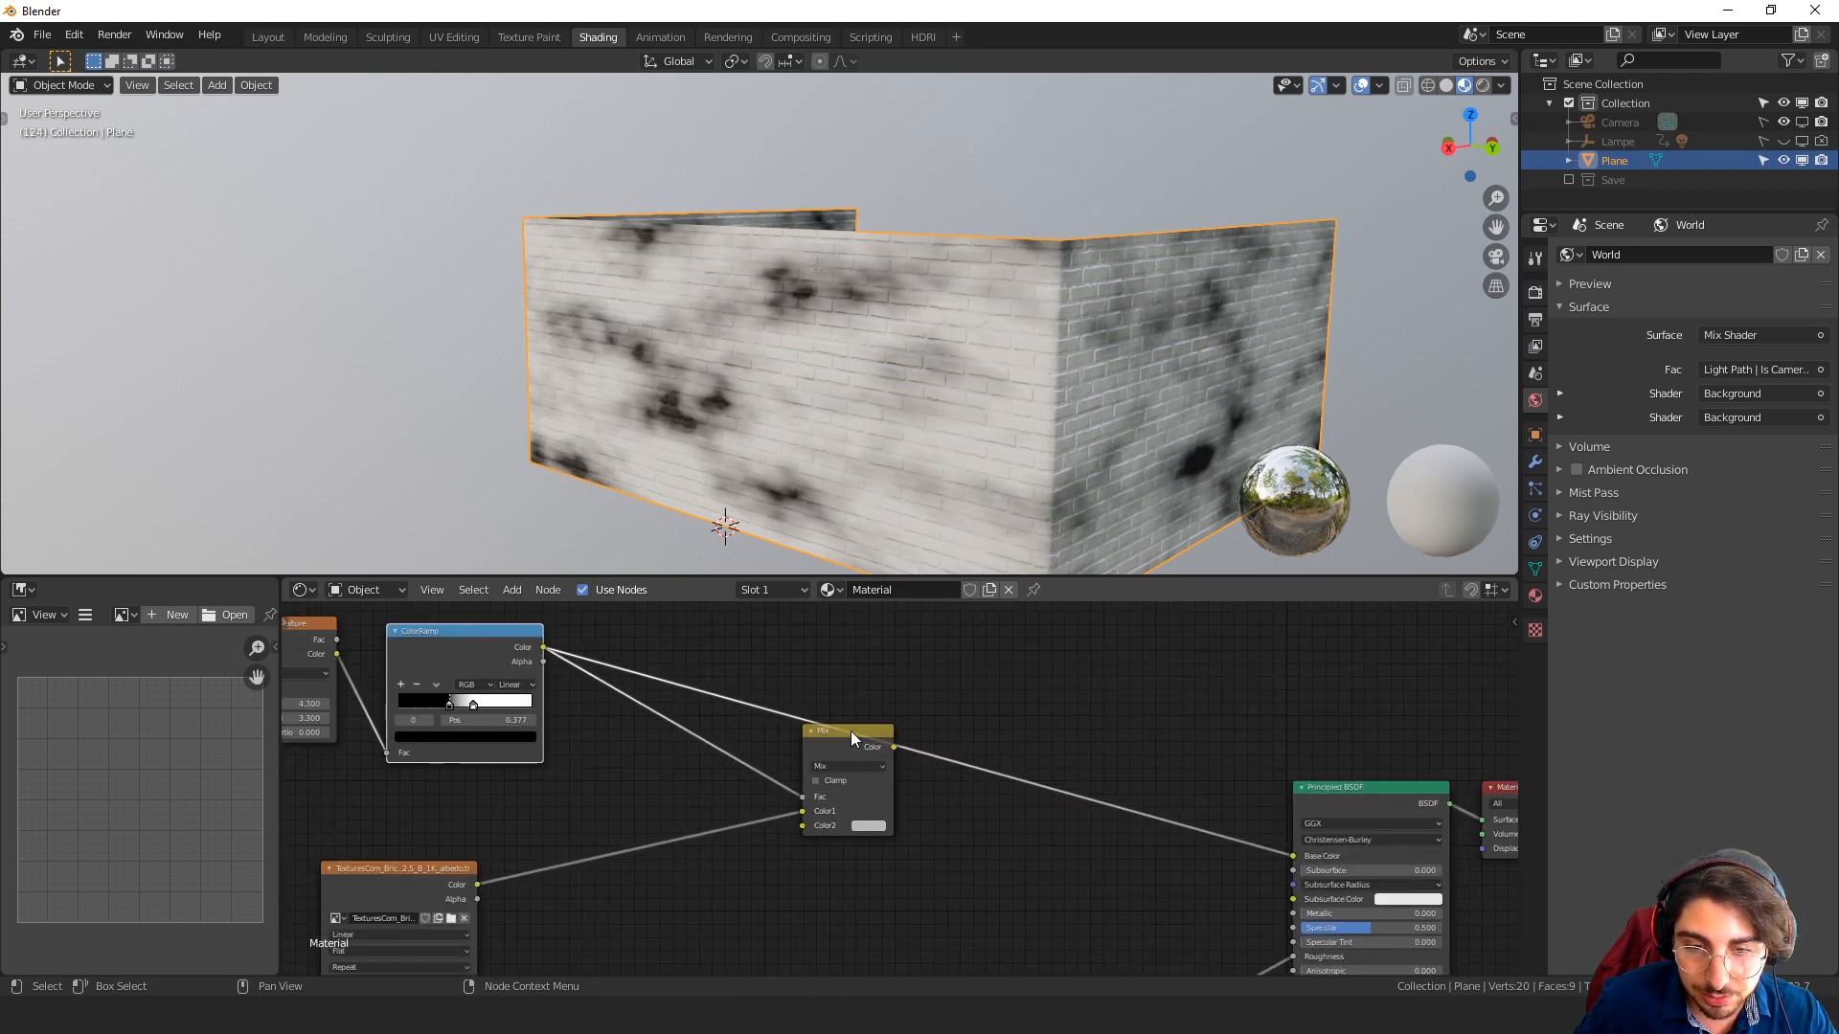
{"action": "left_click", "coordinate": [893, 750]}
{"action": "left_click_drag", "start_coordinate": [893, 747], "coordinate": [1294, 855]}
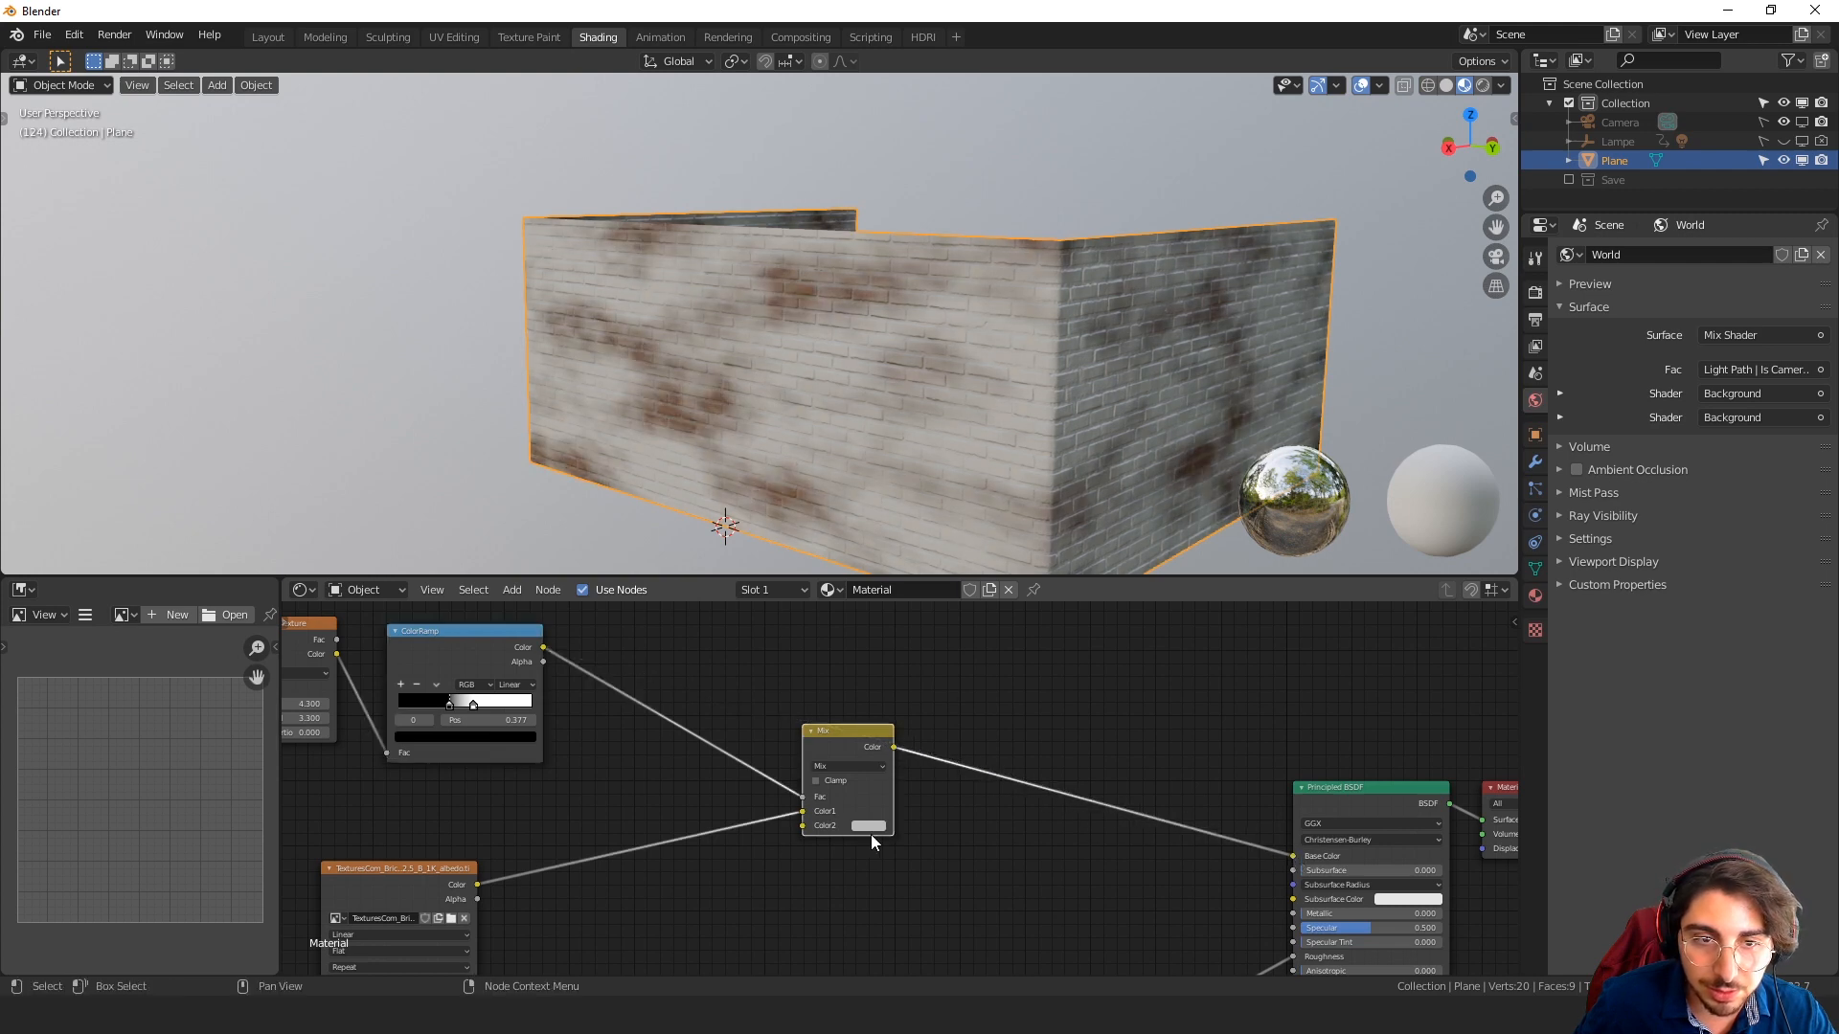
Add a Bright/Contrast node beside the albedo texture node
{"action": "middle_click_drag", "start_coordinate": [870, 835], "coordinate": [1030, 754]}
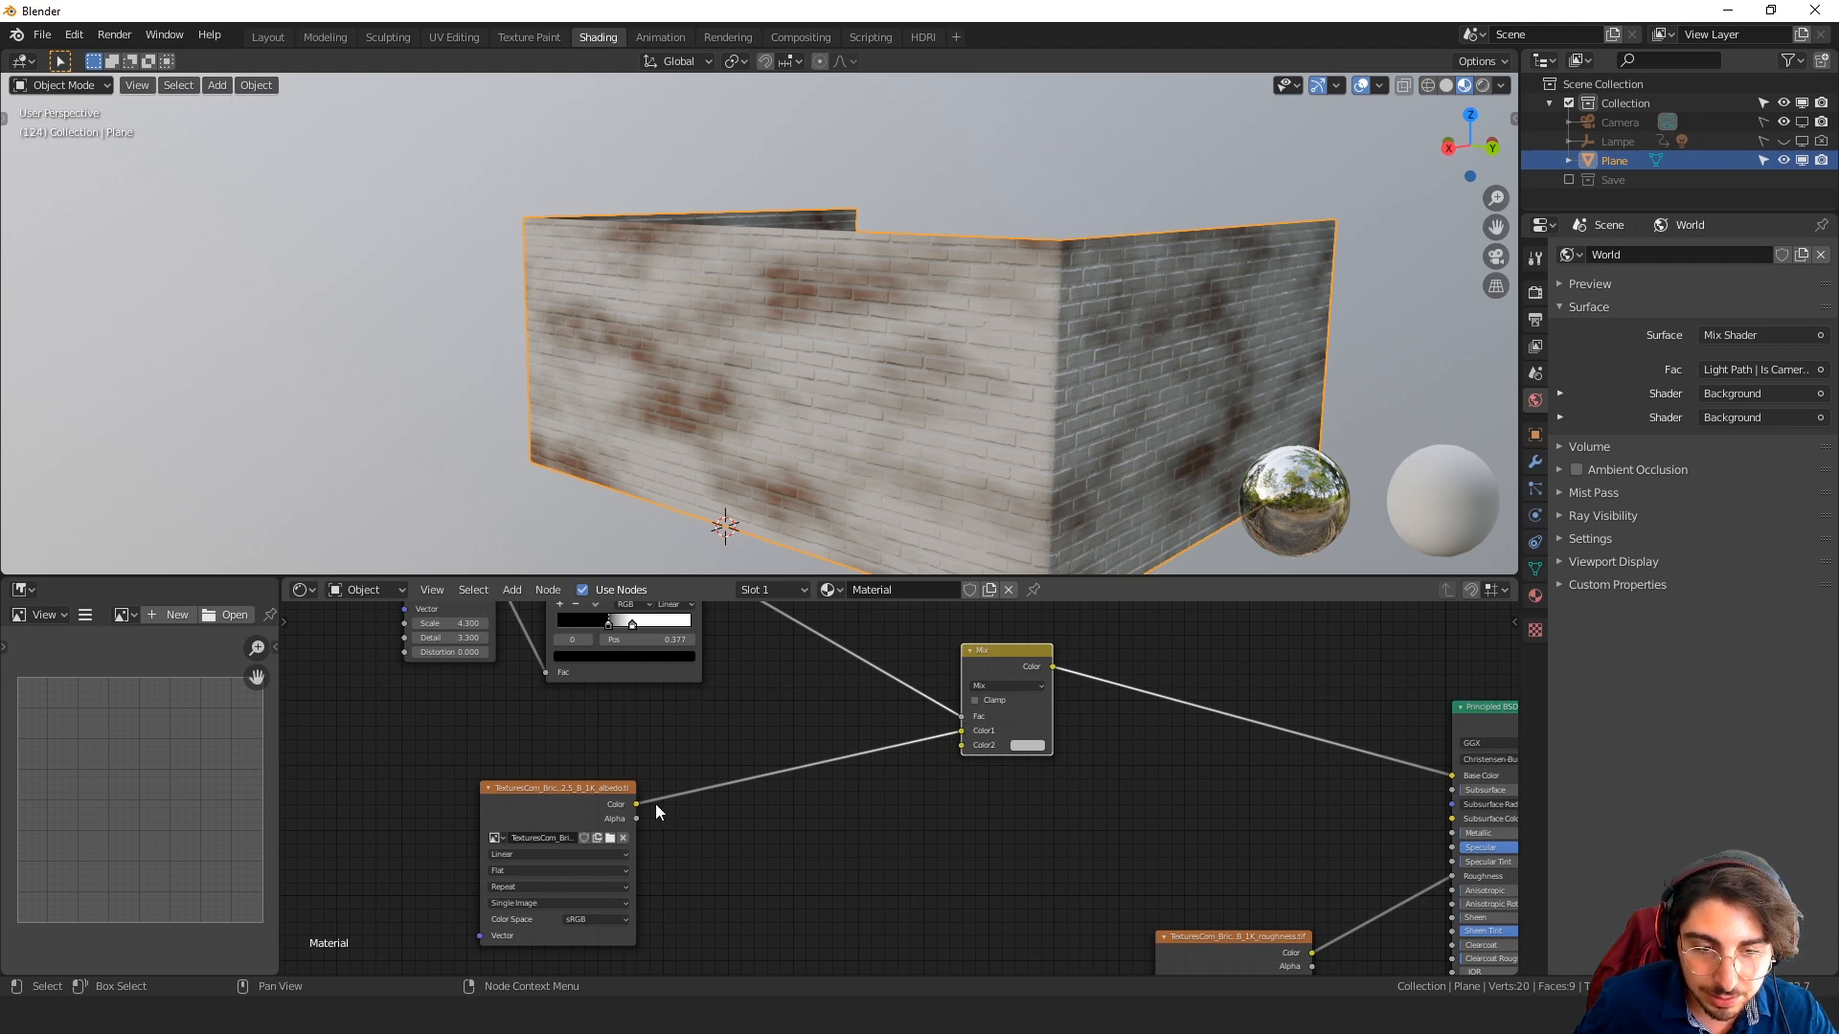
{"action": "middle_click_drag", "start_coordinate": [767, 870], "coordinate": [831, 827]}
{"action": "left_click", "coordinate": [600, 804]}
{"action": "middle_click_drag", "start_coordinate": [893, 894], "coordinate": [882, 817]}
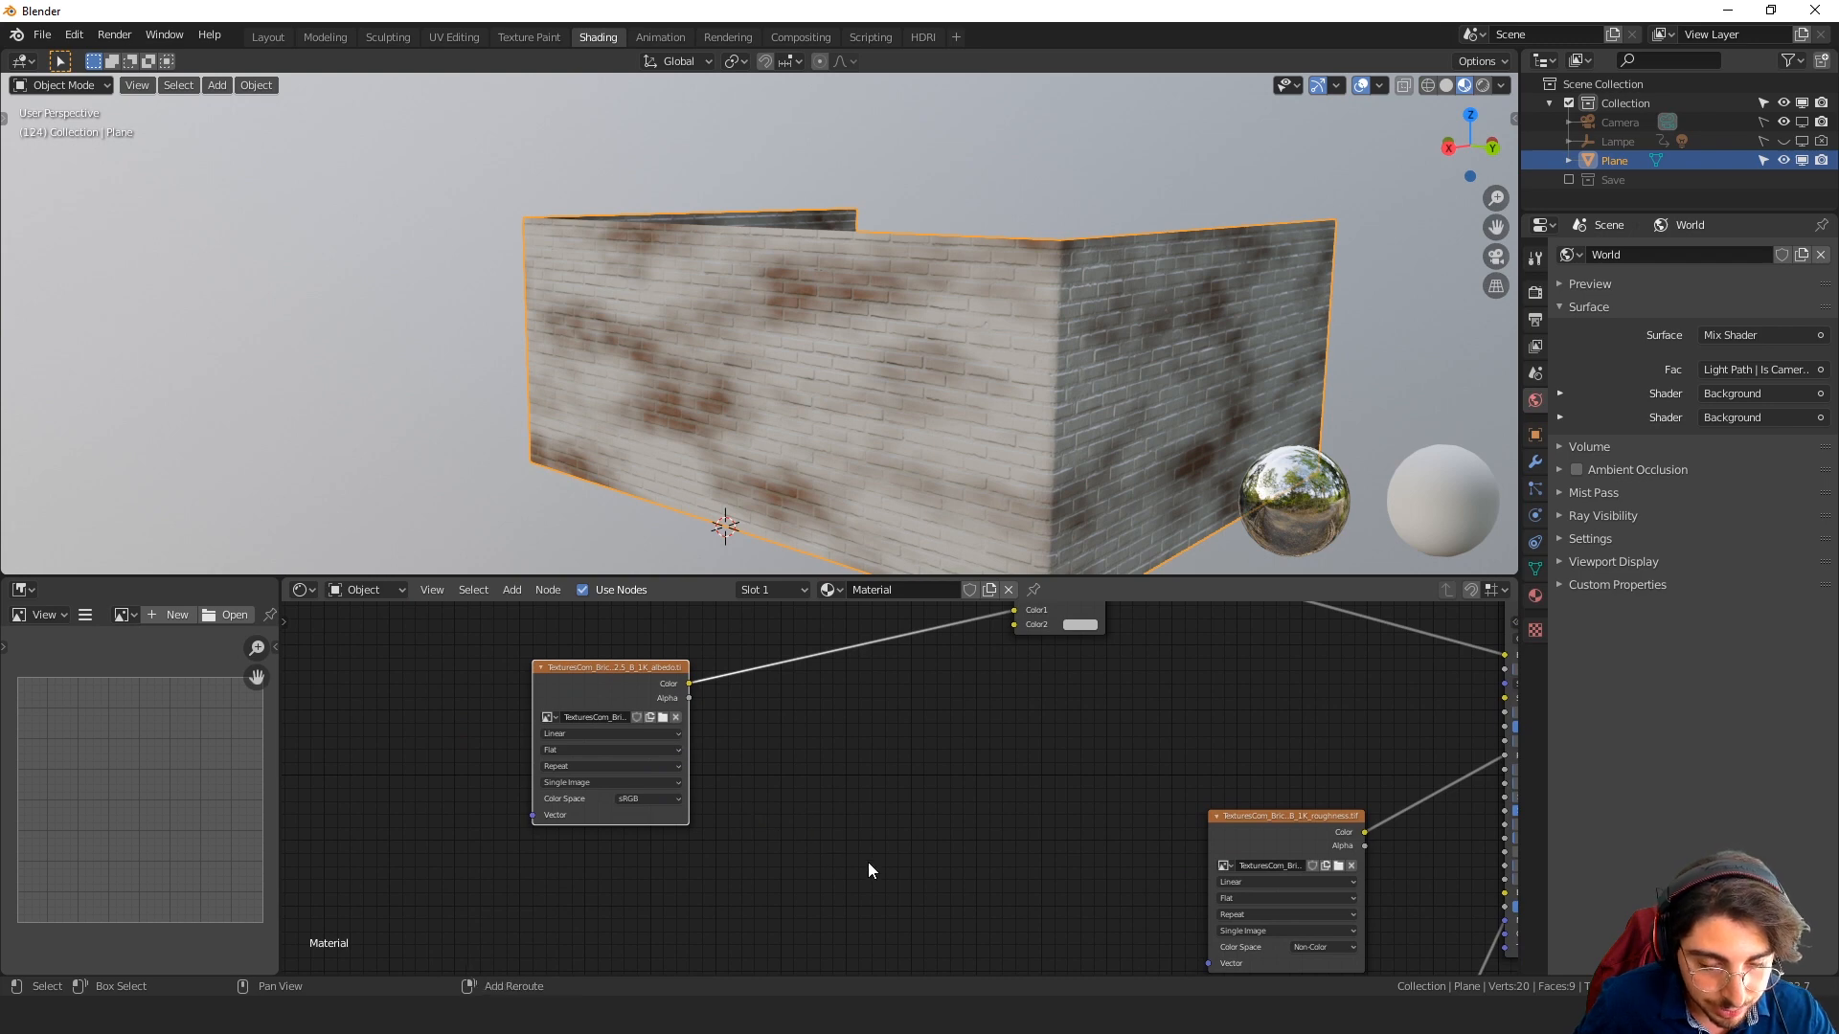
{"action": "key", "text": "shift+a"}
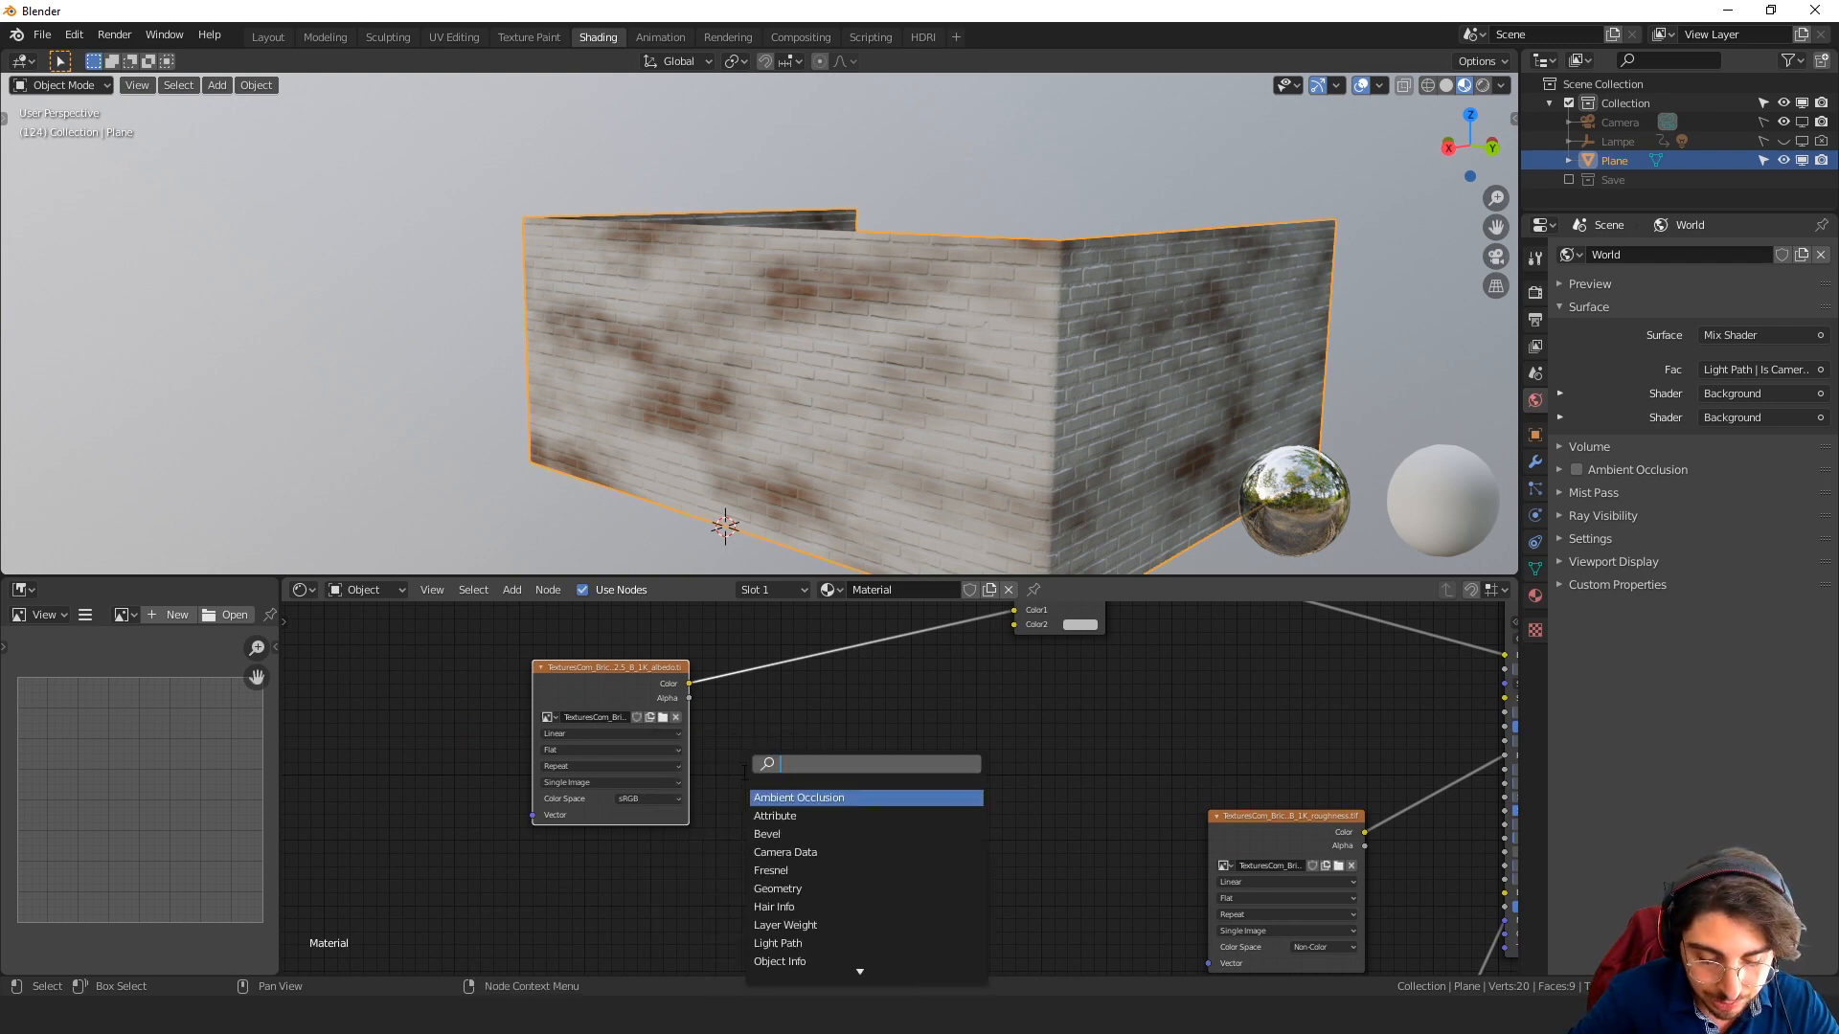
{"action": "type", "text": "BRIG"}
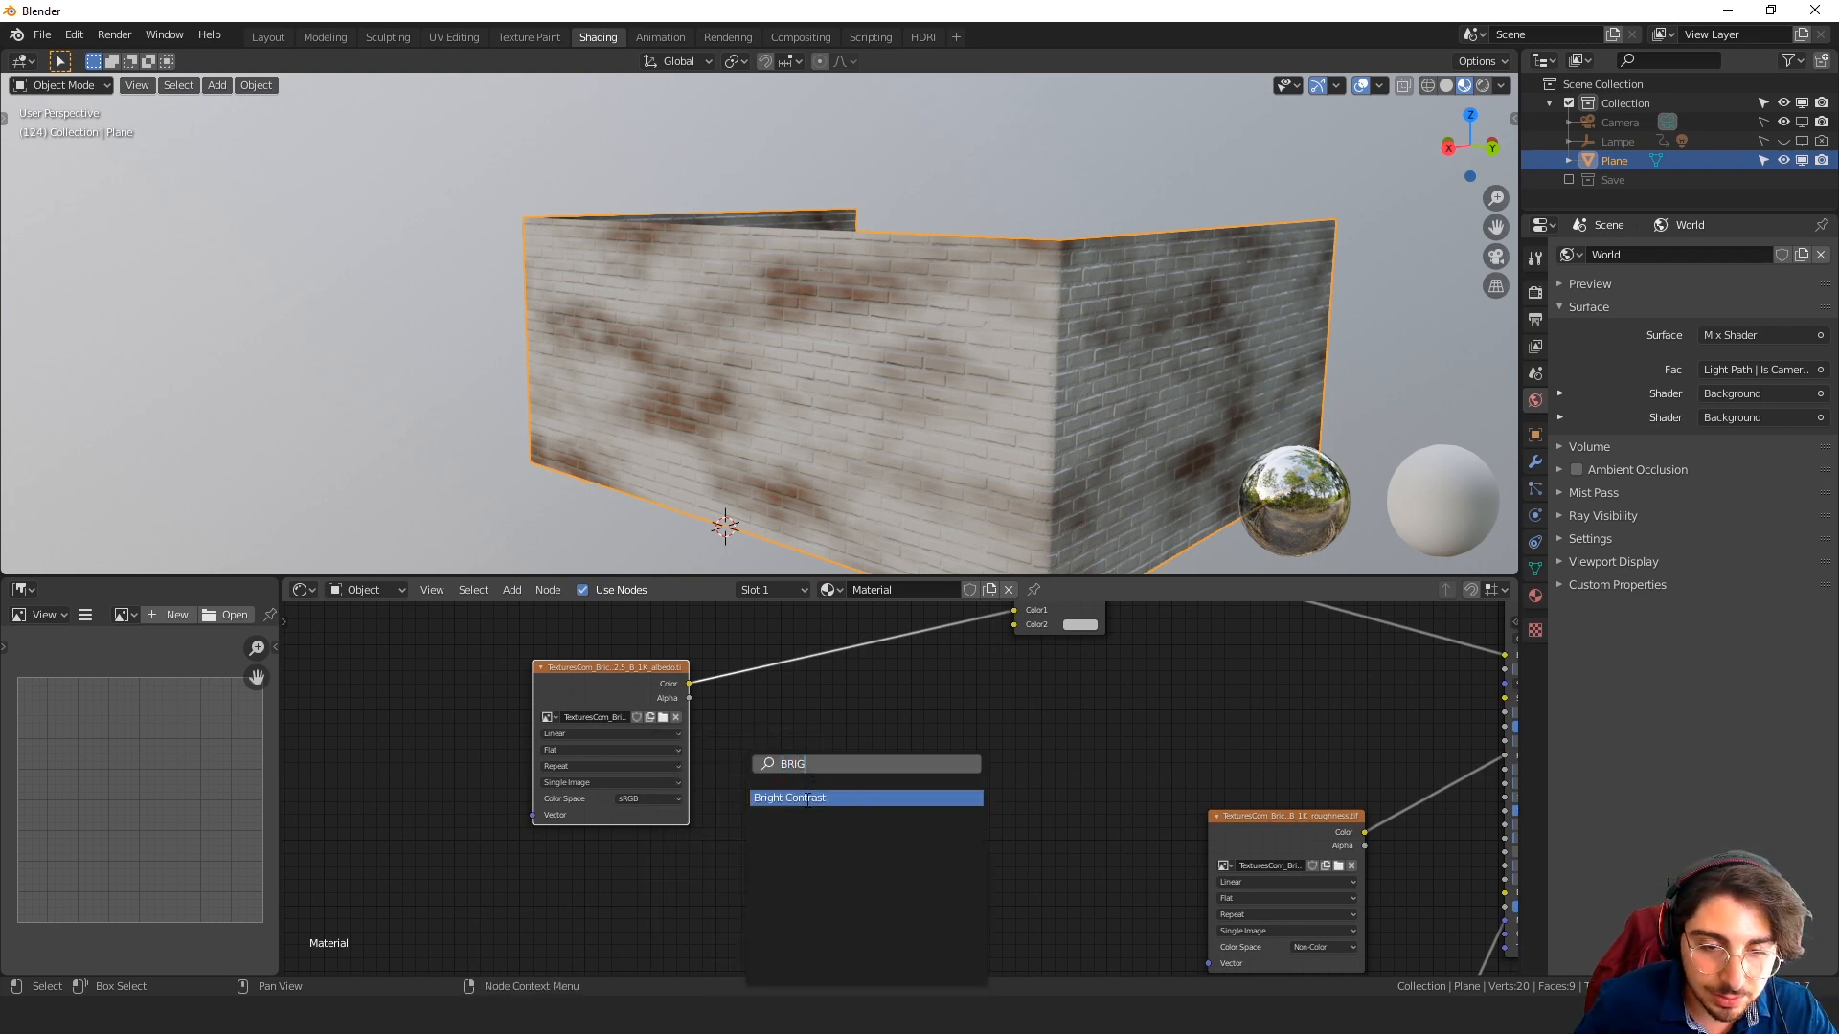
{"action": "left_click", "coordinate": [807, 799]}
{"action": "left_click", "coordinate": [766, 803]}
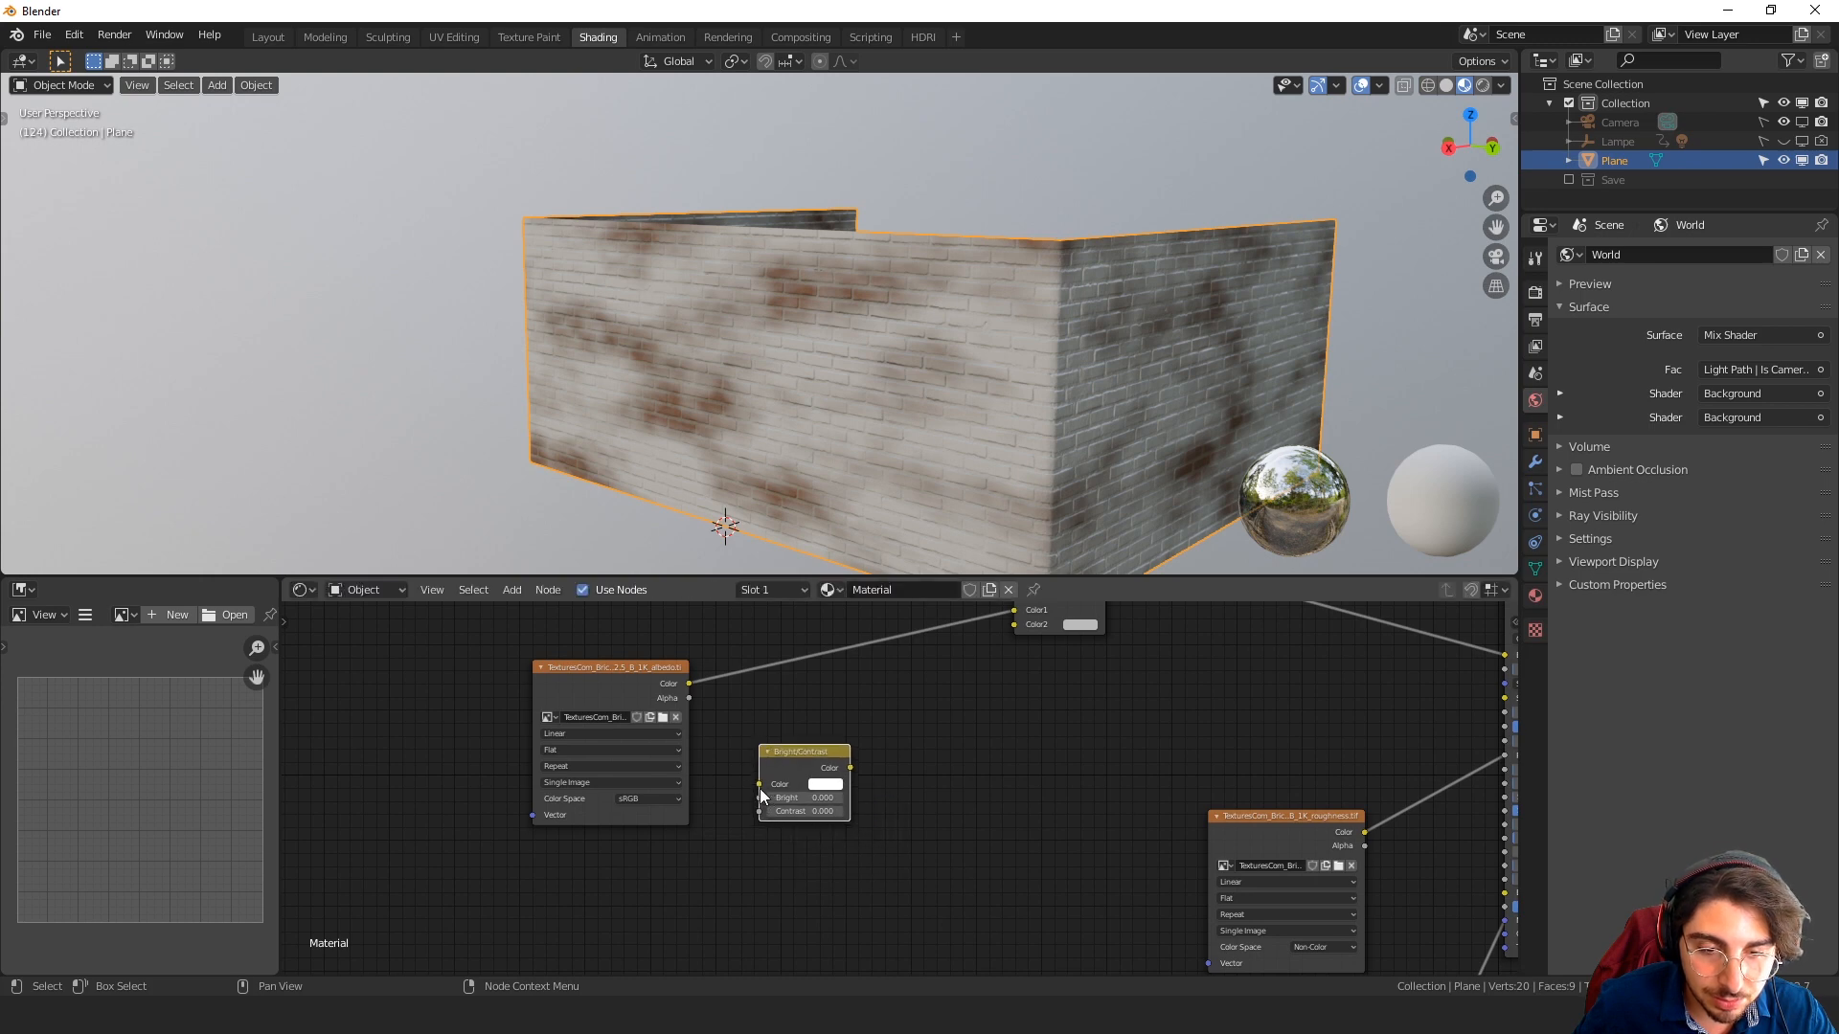
Route the albedo Color through the Bright/Contrast node into the Mix node's Color2, and shift the albedo node slightly away
{"action": "left_click_drag", "start_coordinate": [760, 789], "coordinate": [689, 683]}
{"action": "left_click_drag", "start_coordinate": [849, 768], "coordinate": [1017, 627]}
{"action": "middle_click_drag", "start_coordinate": [1017, 626], "coordinate": [946, 653]}
{"action": "middle_click_drag", "start_coordinate": [881, 849], "coordinate": [944, 780]}
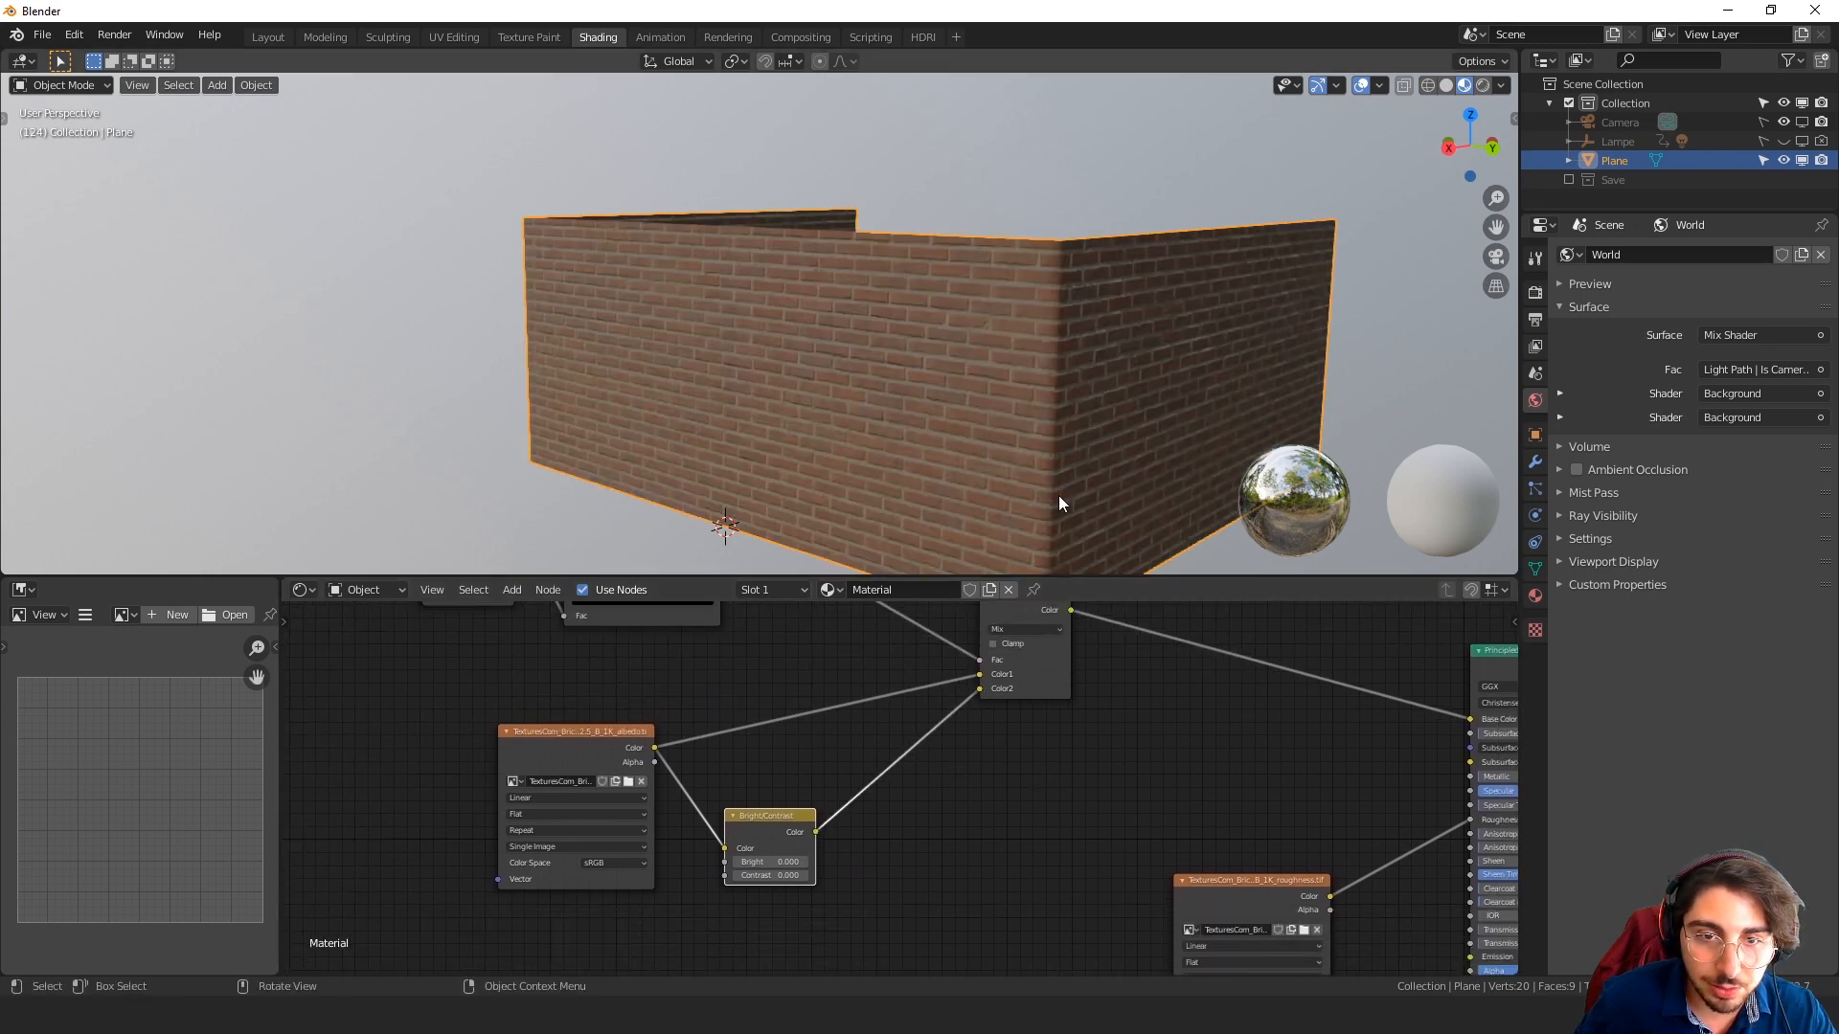
{"action": "left_click_drag", "start_coordinate": [562, 754], "coordinate": [545, 744]}
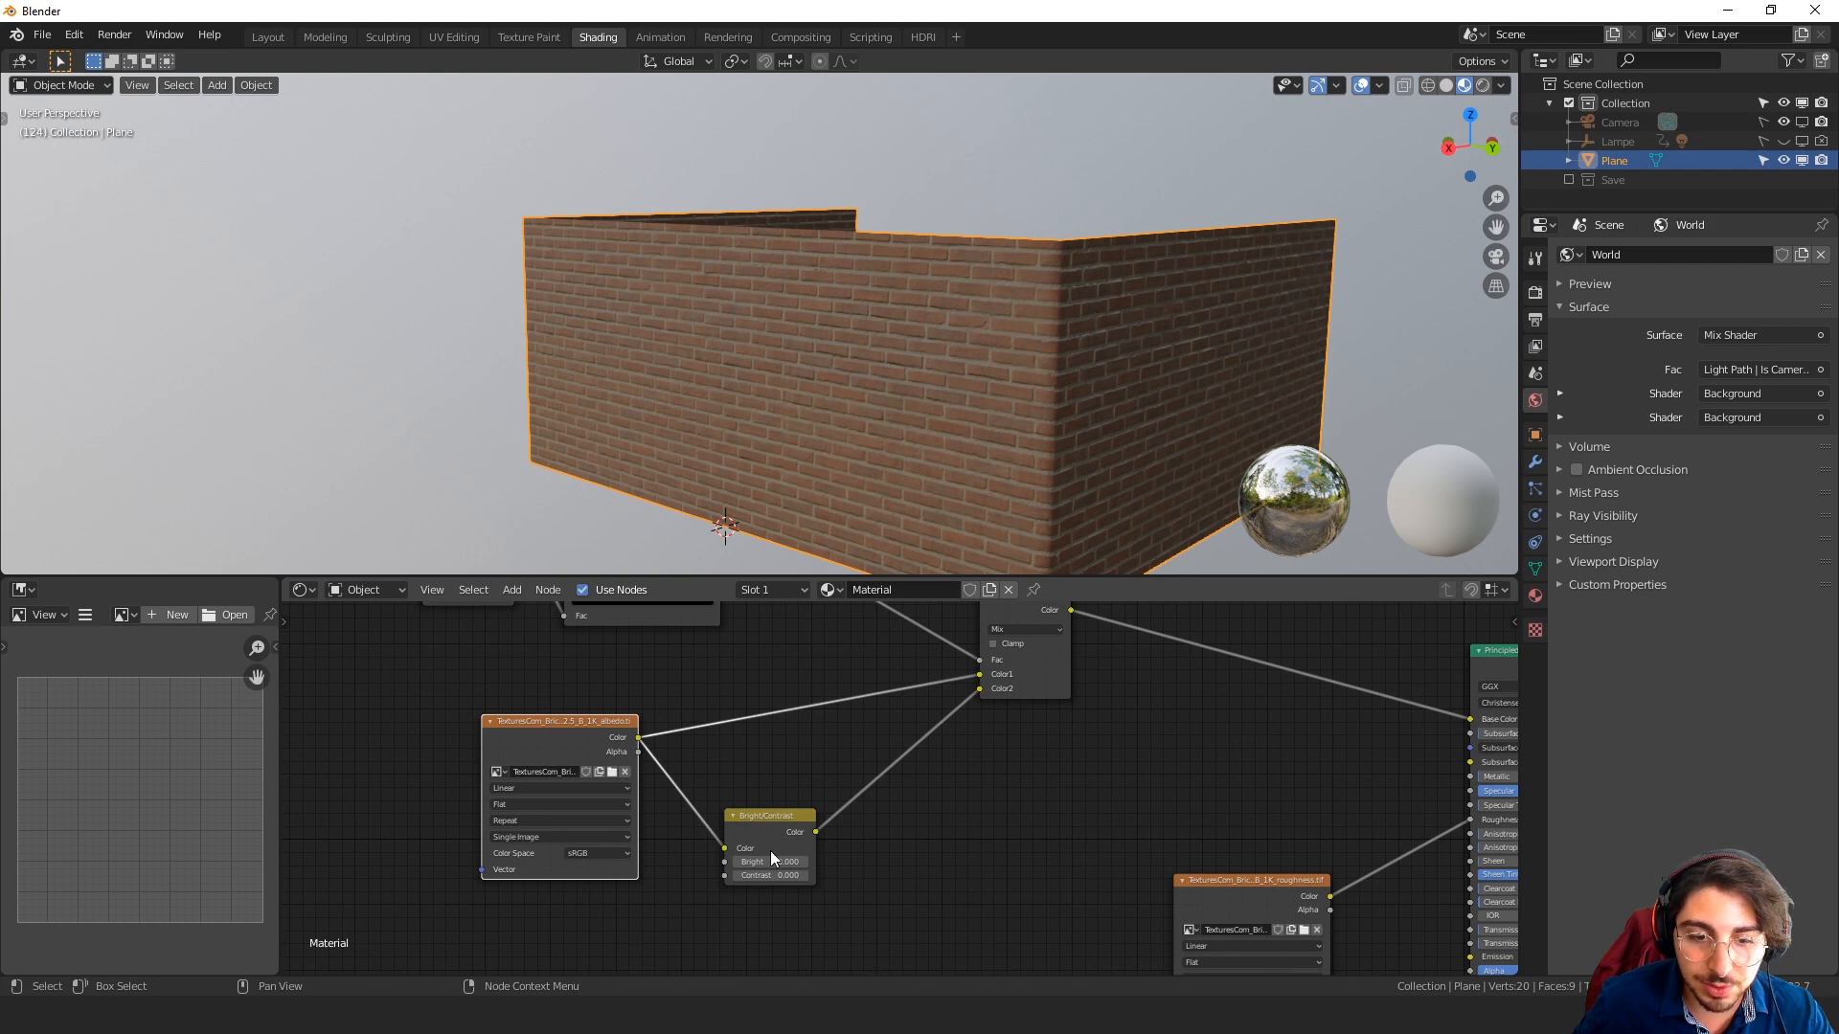
Set the Bright/Contrast node's Bright value to -0.020 to slightly darken the second brick color
{"action": "middle_click_drag", "start_coordinate": [766, 734], "coordinate": [785, 793]}
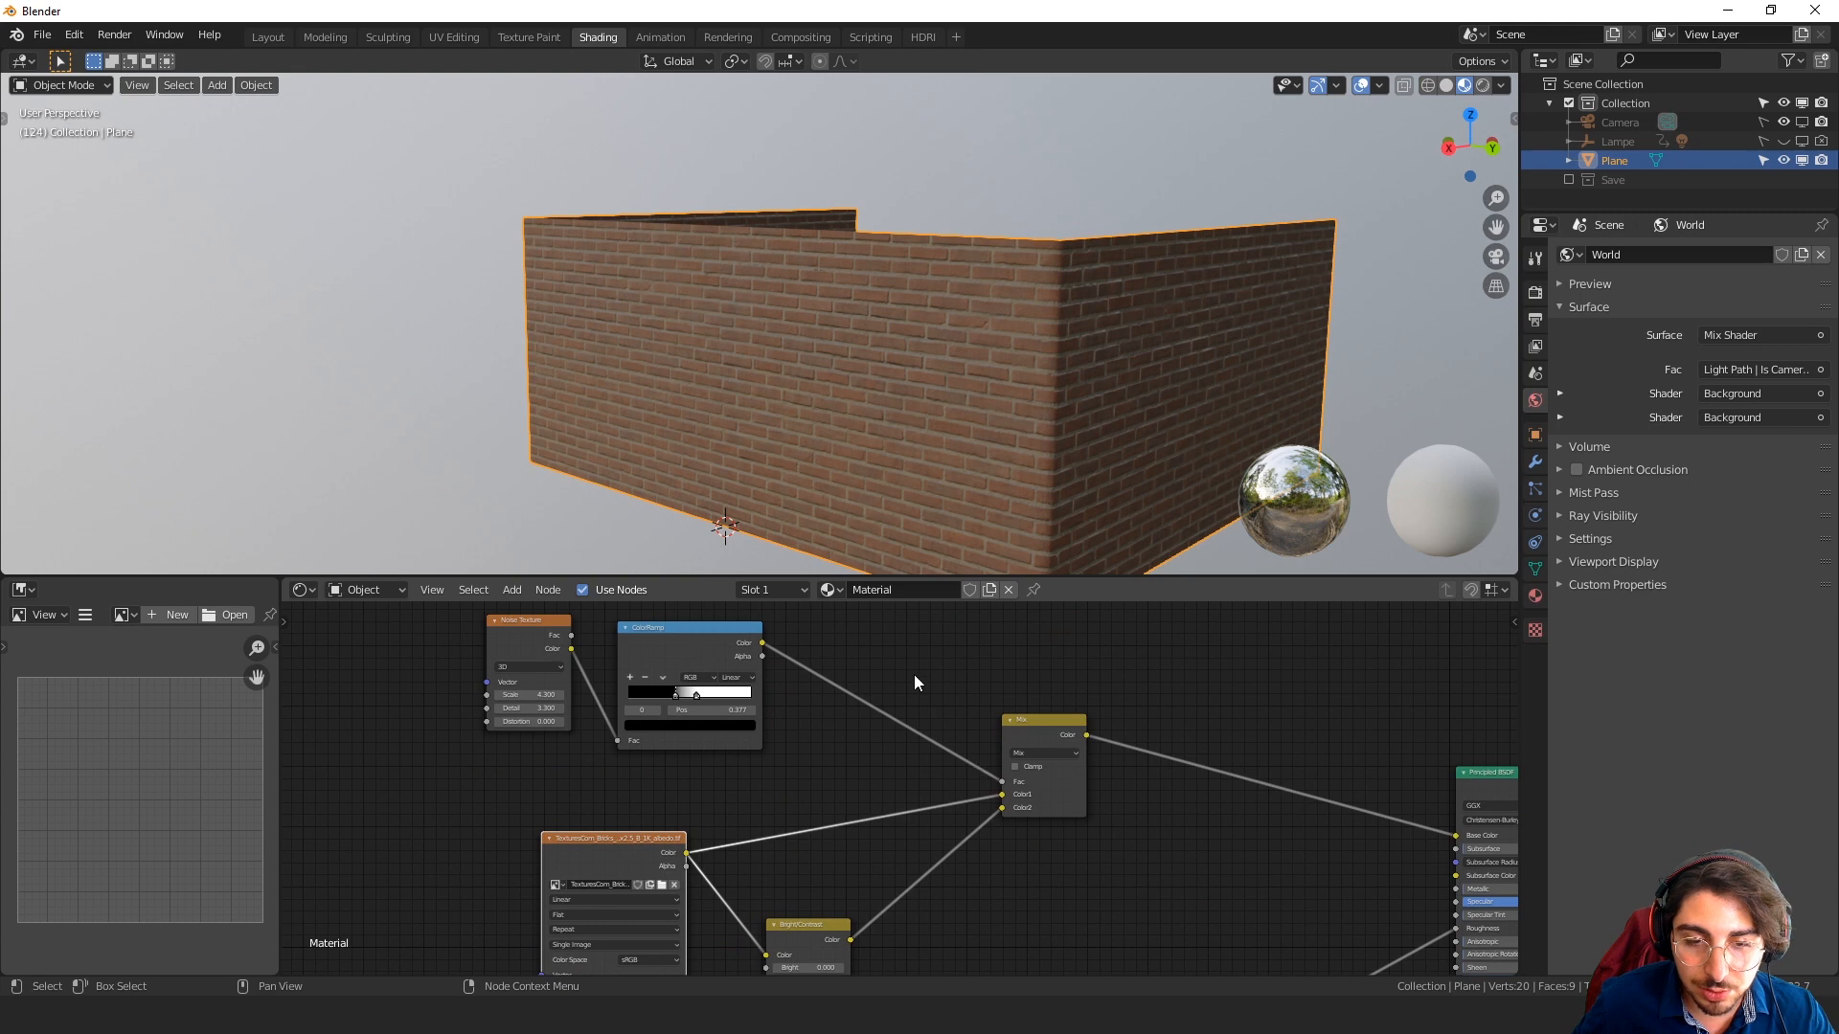
{"action": "scroll", "coordinate": [914, 683], "scroll_direction": "up", "scroll_amount": 1}
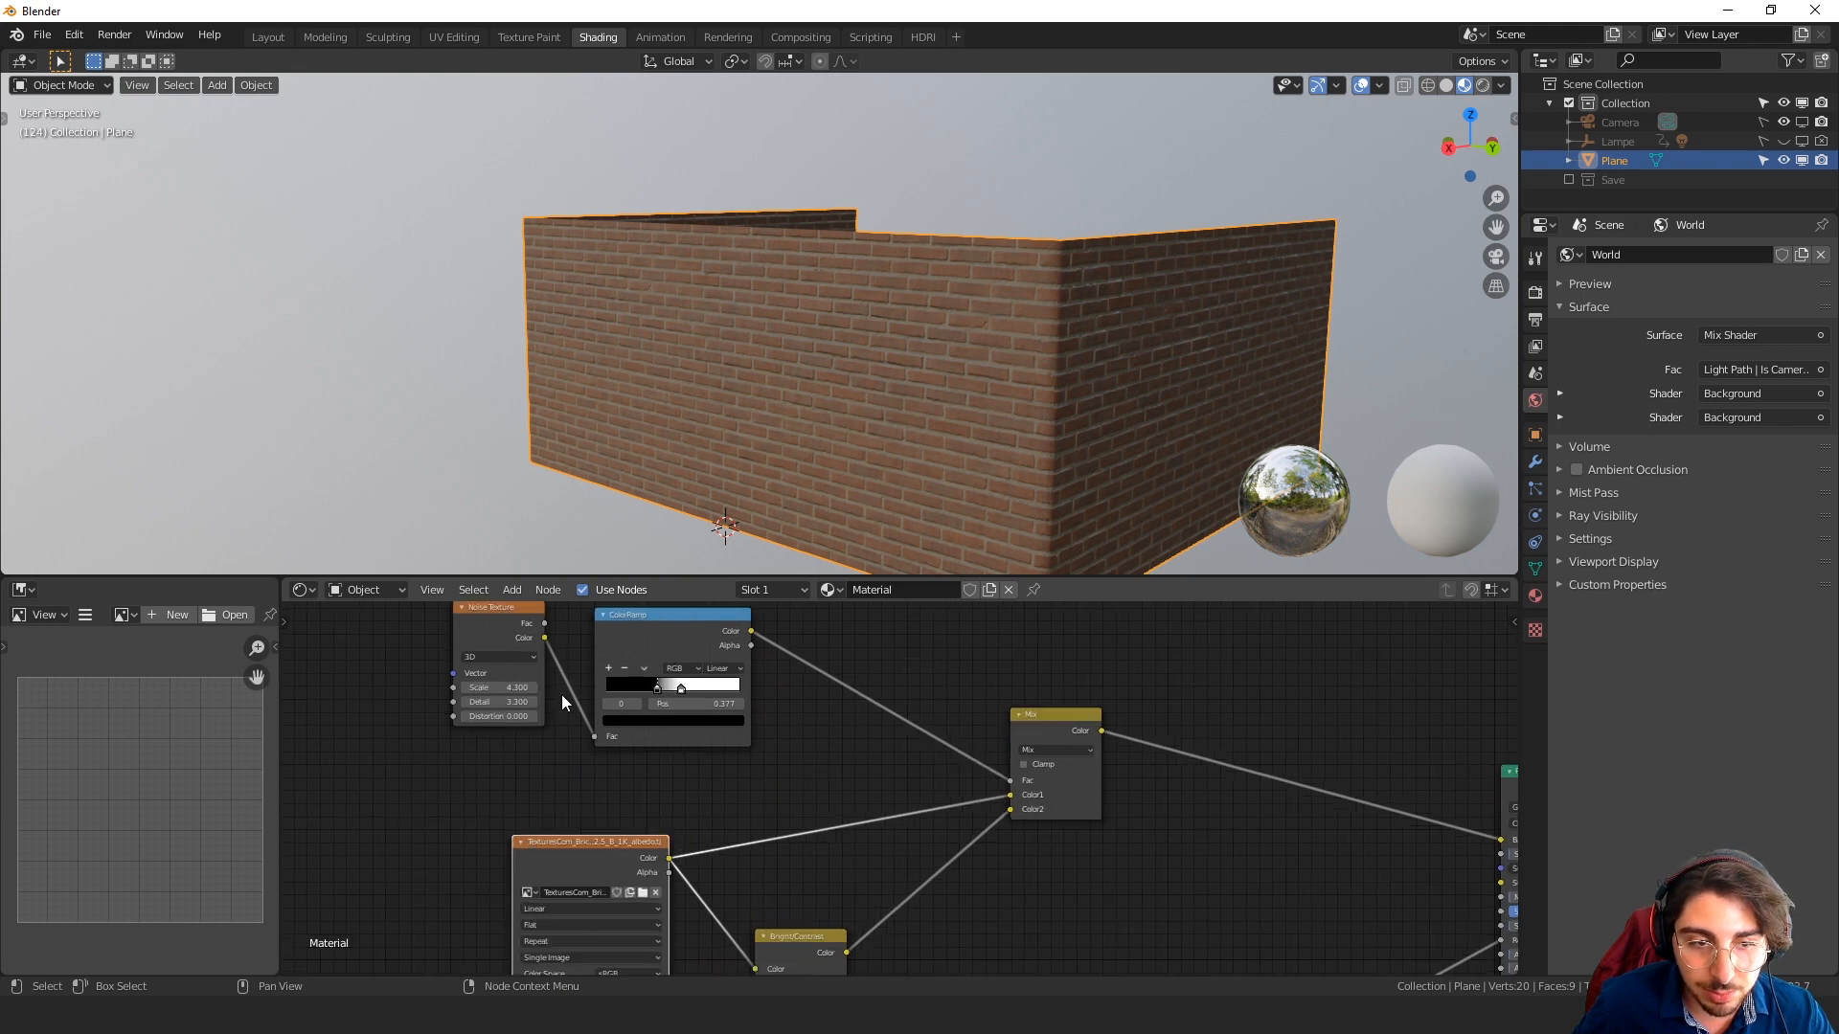
{"action": "middle_click_drag", "start_coordinate": [894, 883], "coordinate": [825, 719]}
{"action": "scroll", "coordinate": [822, 806], "scroll_direction": "up", "scroll_amount": 5}
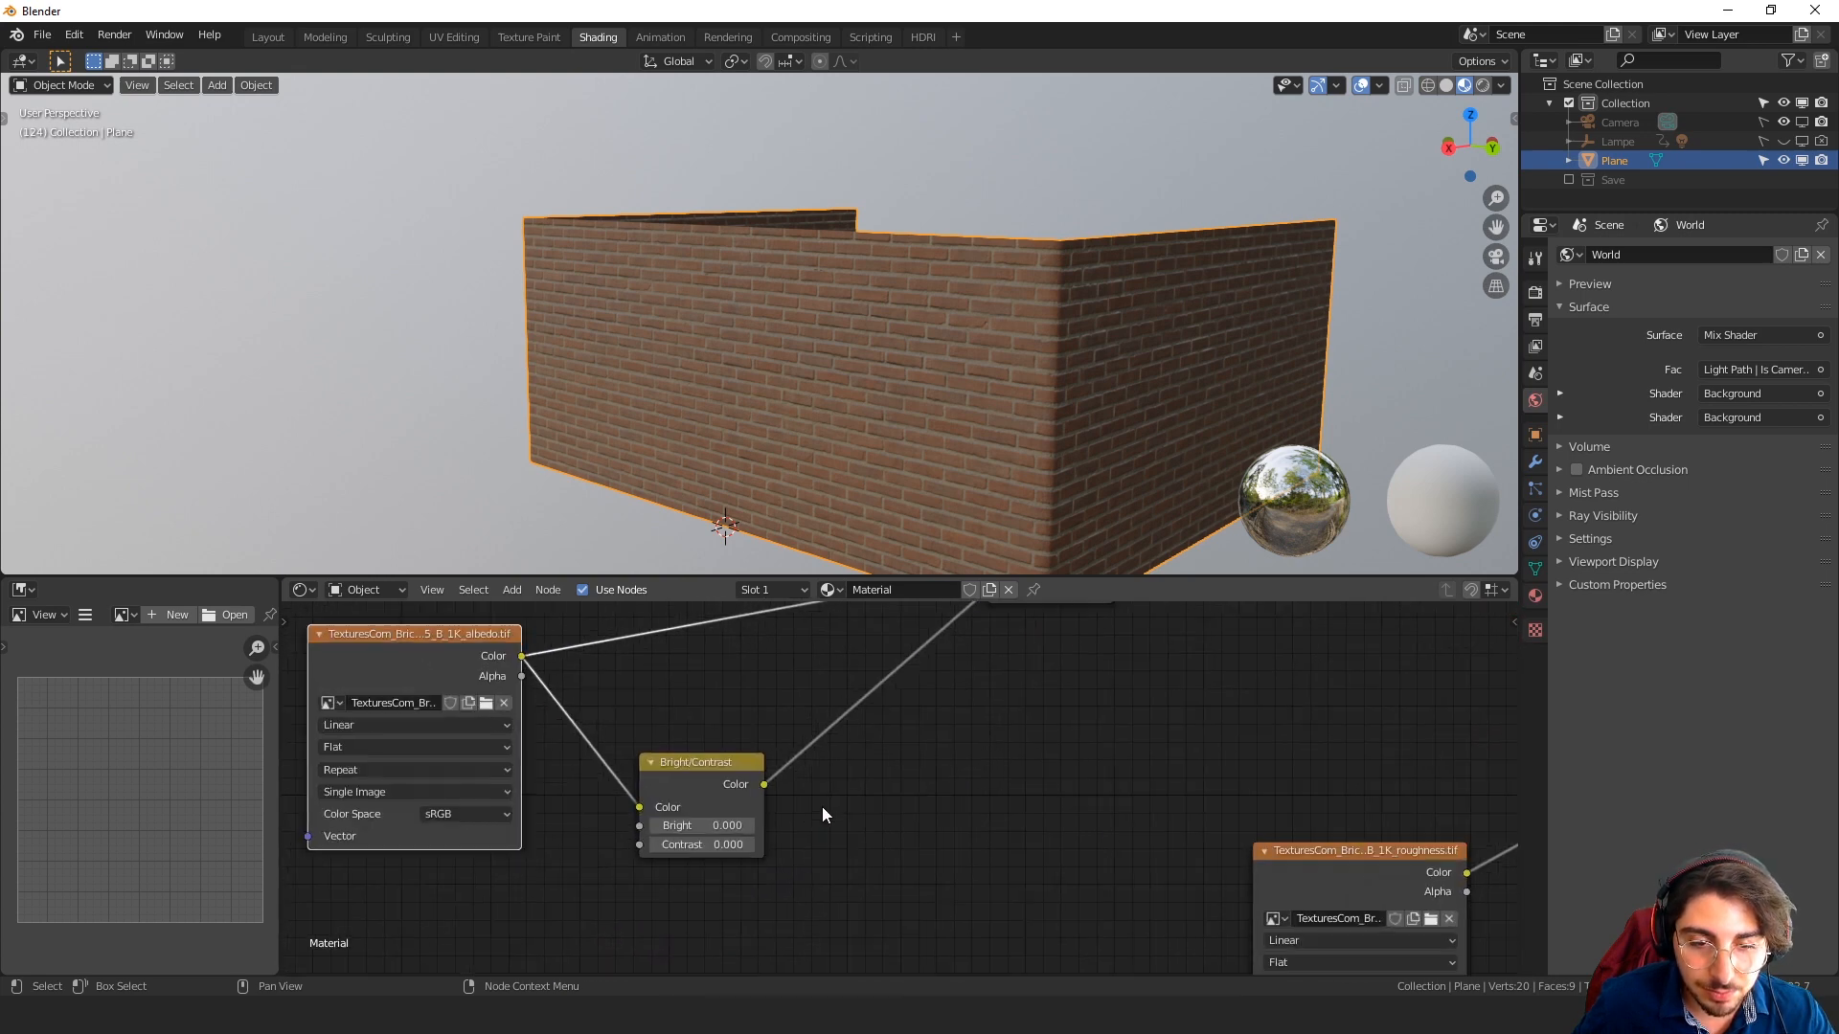
{"action": "middle_click_drag", "start_coordinate": [722, 831], "coordinate": [752, 835]}
{"action": "mouse_move", "coordinate": [751, 835]}
{"action": "left_mouse_down"}
{"action": "mouse_move", "coordinate": [694, 835]}
{"action": "mouse_move", "coordinate": [744, 833]}
{"action": "left_mouse_up"}
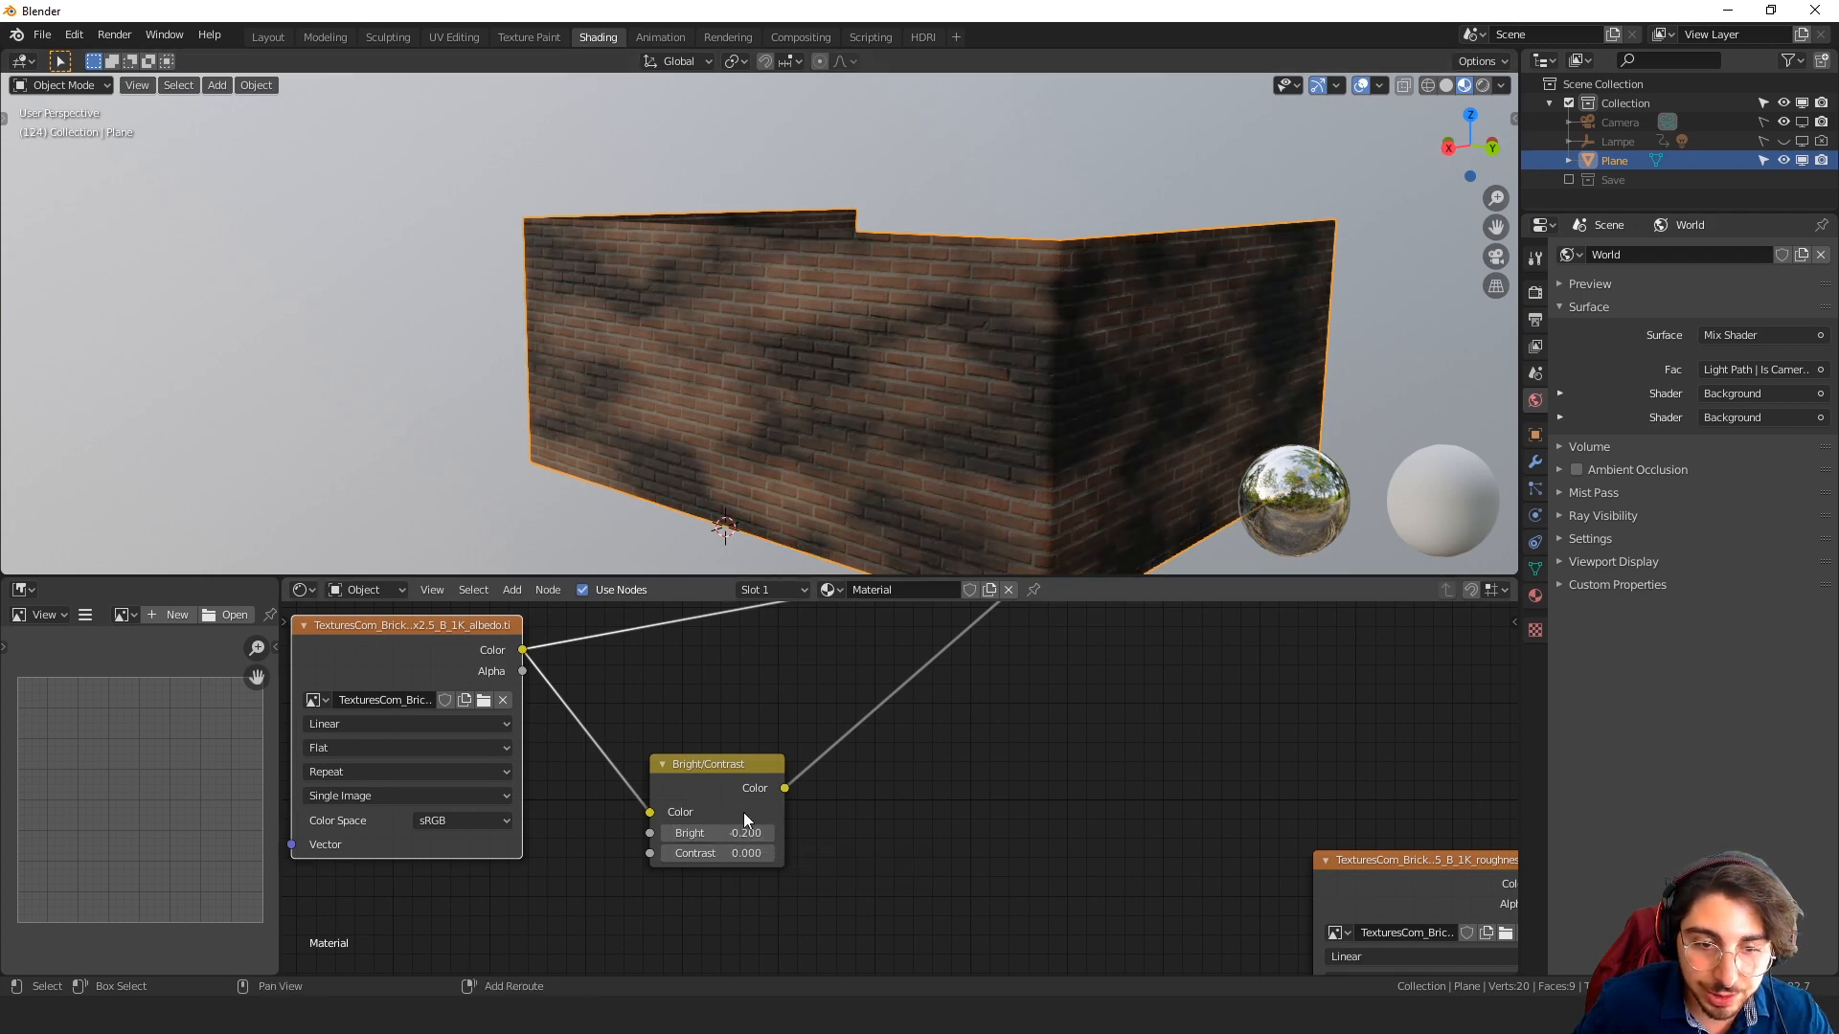
{"action": "left_click_drag", "start_coordinate": [728, 833], "coordinate": [853, 833]}
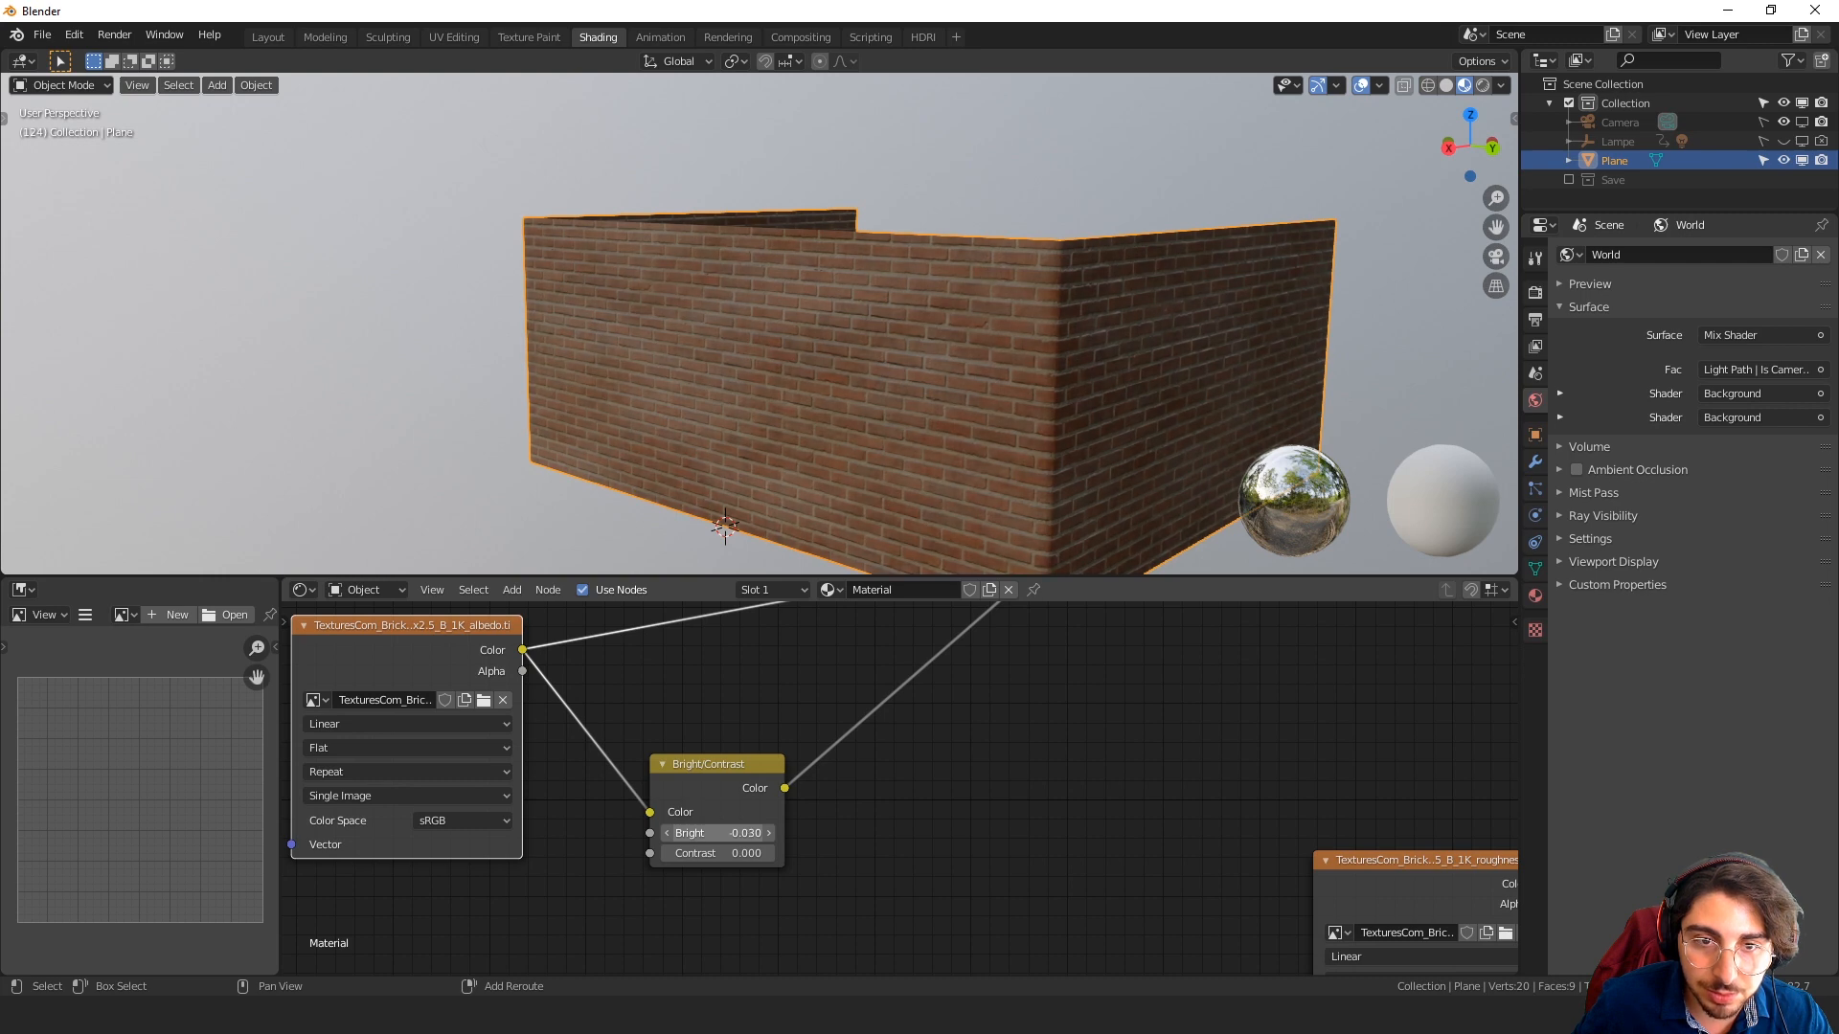
Examine the brick wall's subtle color variation from several sides and review the noise mask nodes
{"action": "scroll", "coordinate": [1050, 532], "scroll_direction": "down", "scroll_amount": 3}
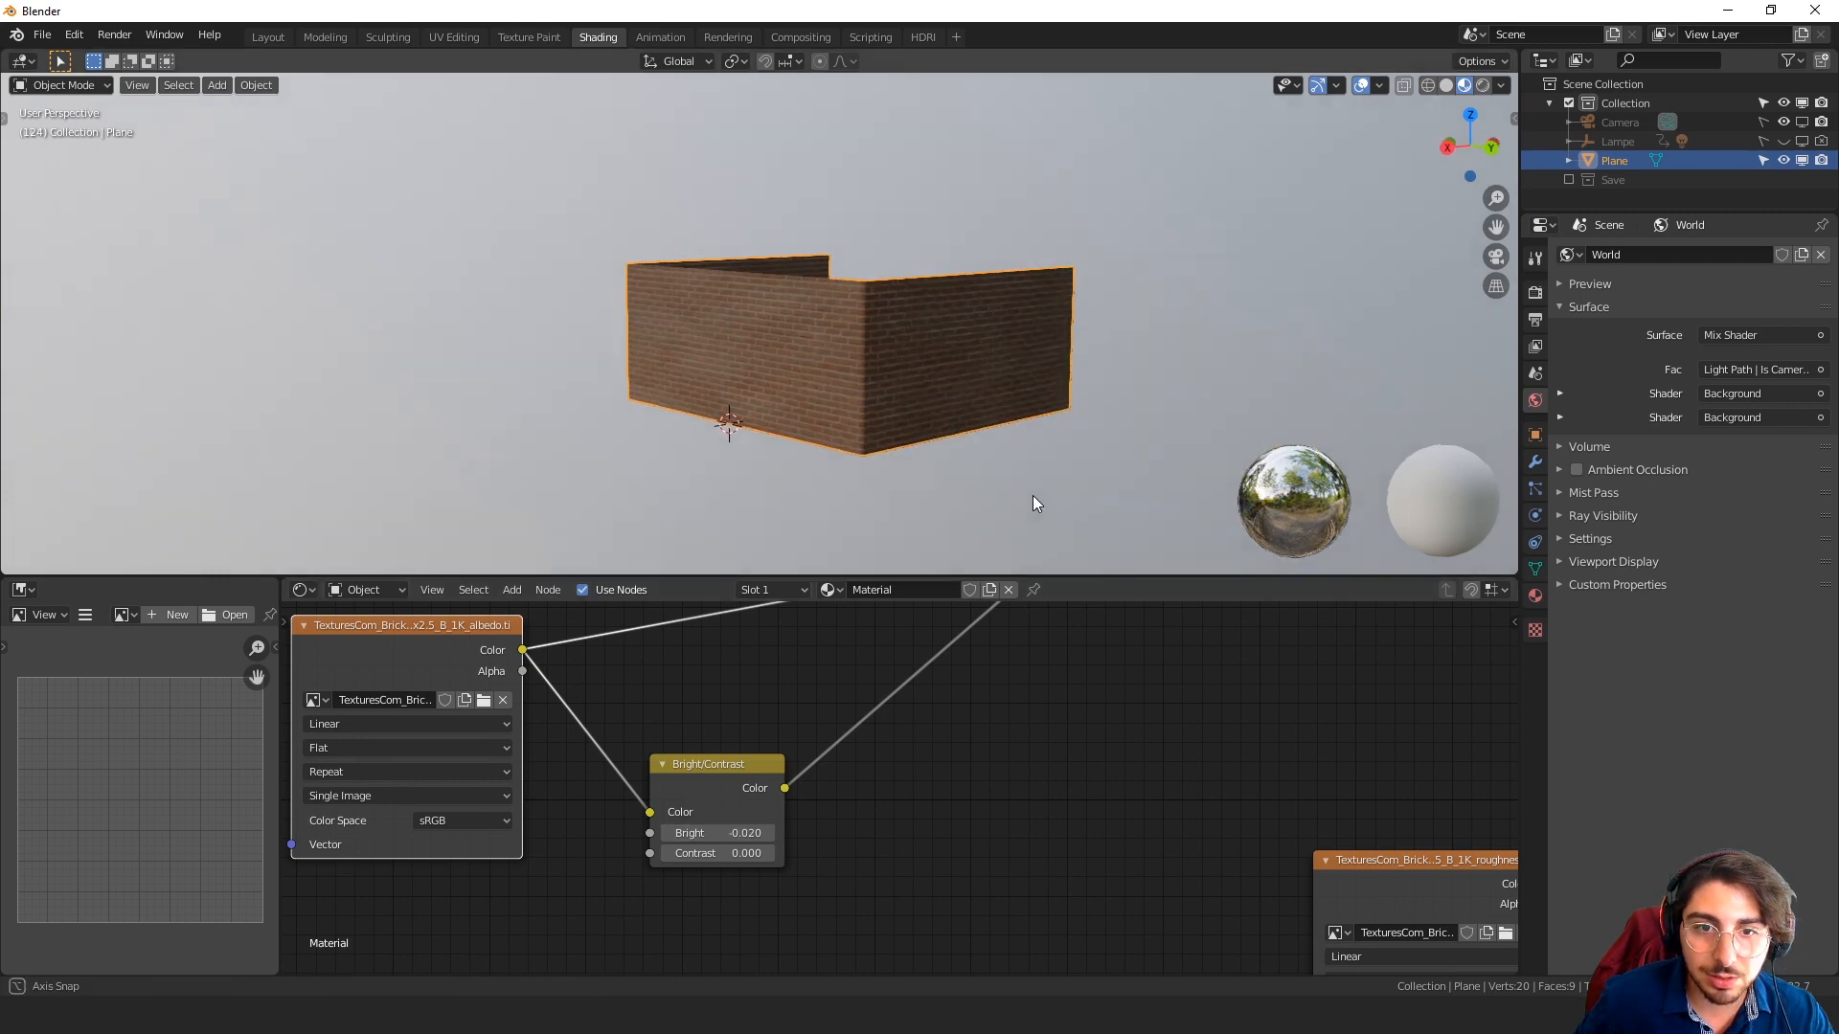
{"action": "middle_click_drag", "start_coordinate": [1032, 496], "coordinate": [881, 394]}
{"action": "middle_click_drag", "start_coordinate": [1293, 345], "coordinate": [894, 438]}
{"action": "scroll", "coordinate": [772, 450], "scroll_direction": "up", "scroll_amount": 1}
{"action": "middle_click_drag", "start_coordinate": [473, 720], "coordinate": [686, 803]}
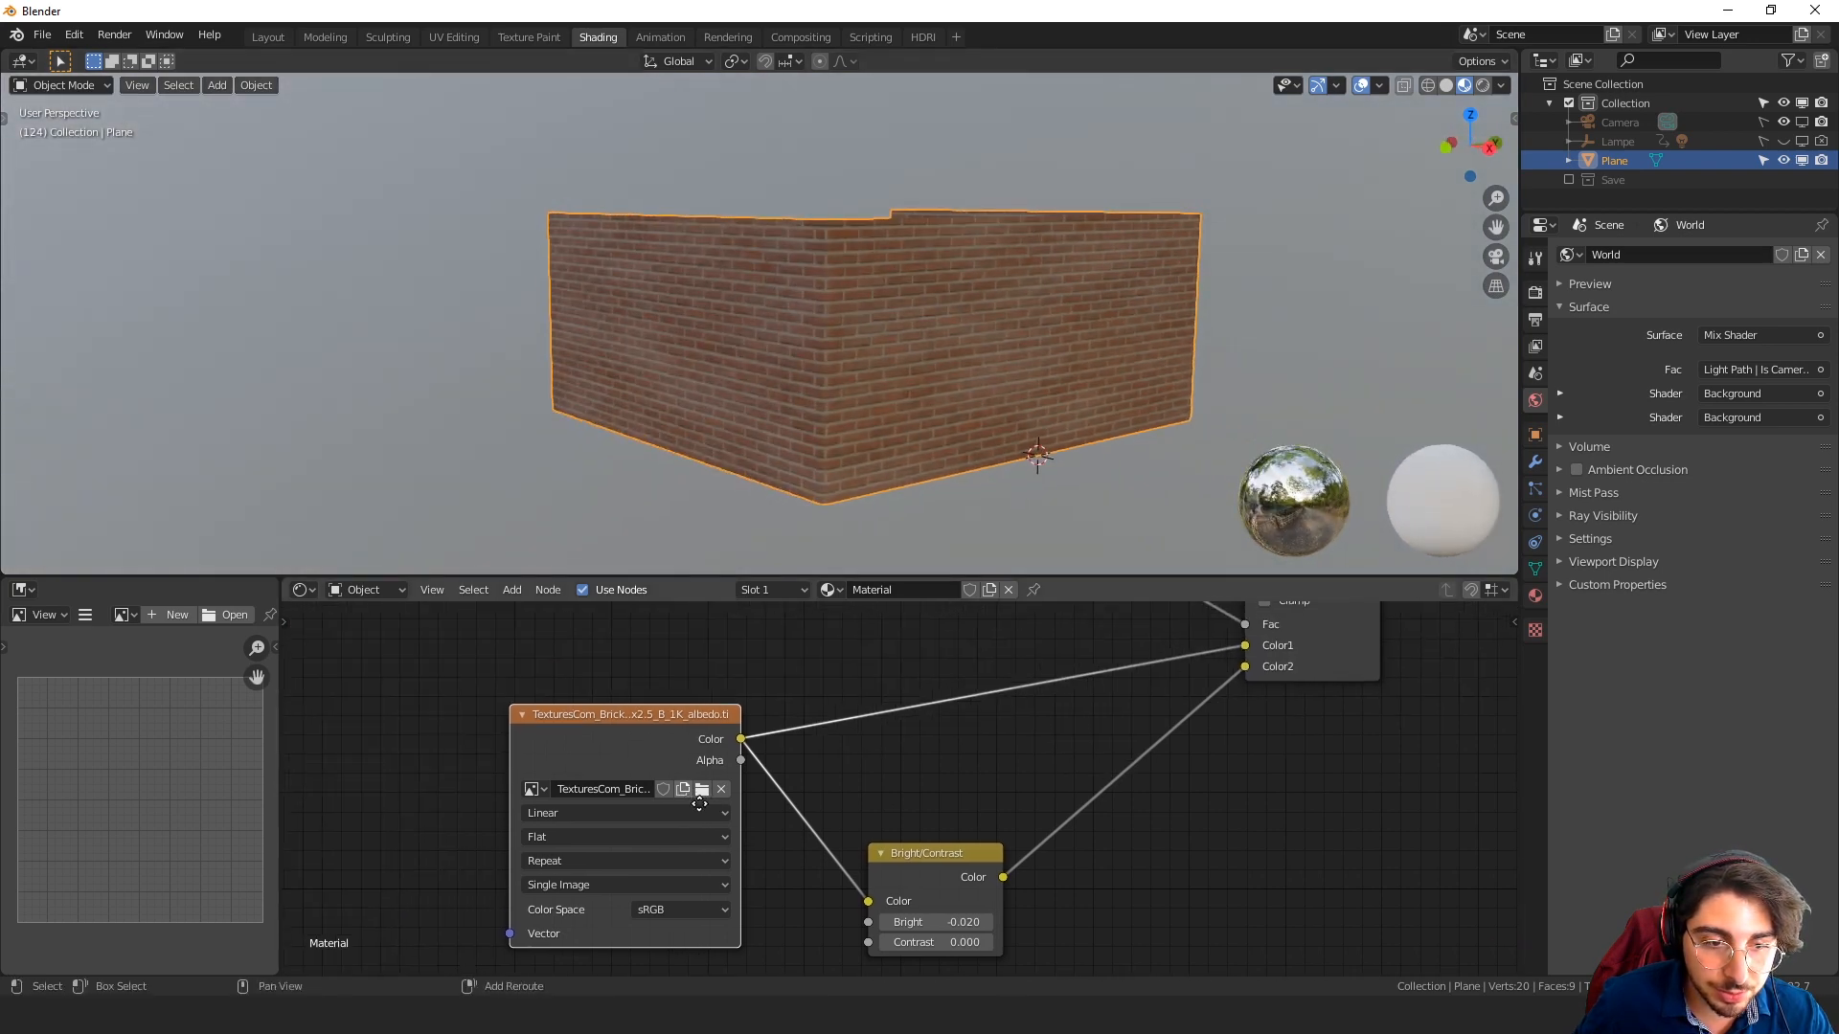
{"action": "scroll", "coordinate": [709, 732], "scroll_direction": "down", "scroll_amount": 4}
{"action": "middle_click_drag", "start_coordinate": [721, 688], "coordinate": [645, 726]}
{"action": "scroll", "coordinate": [645, 726], "scroll_direction": "up", "scroll_amount": 2}
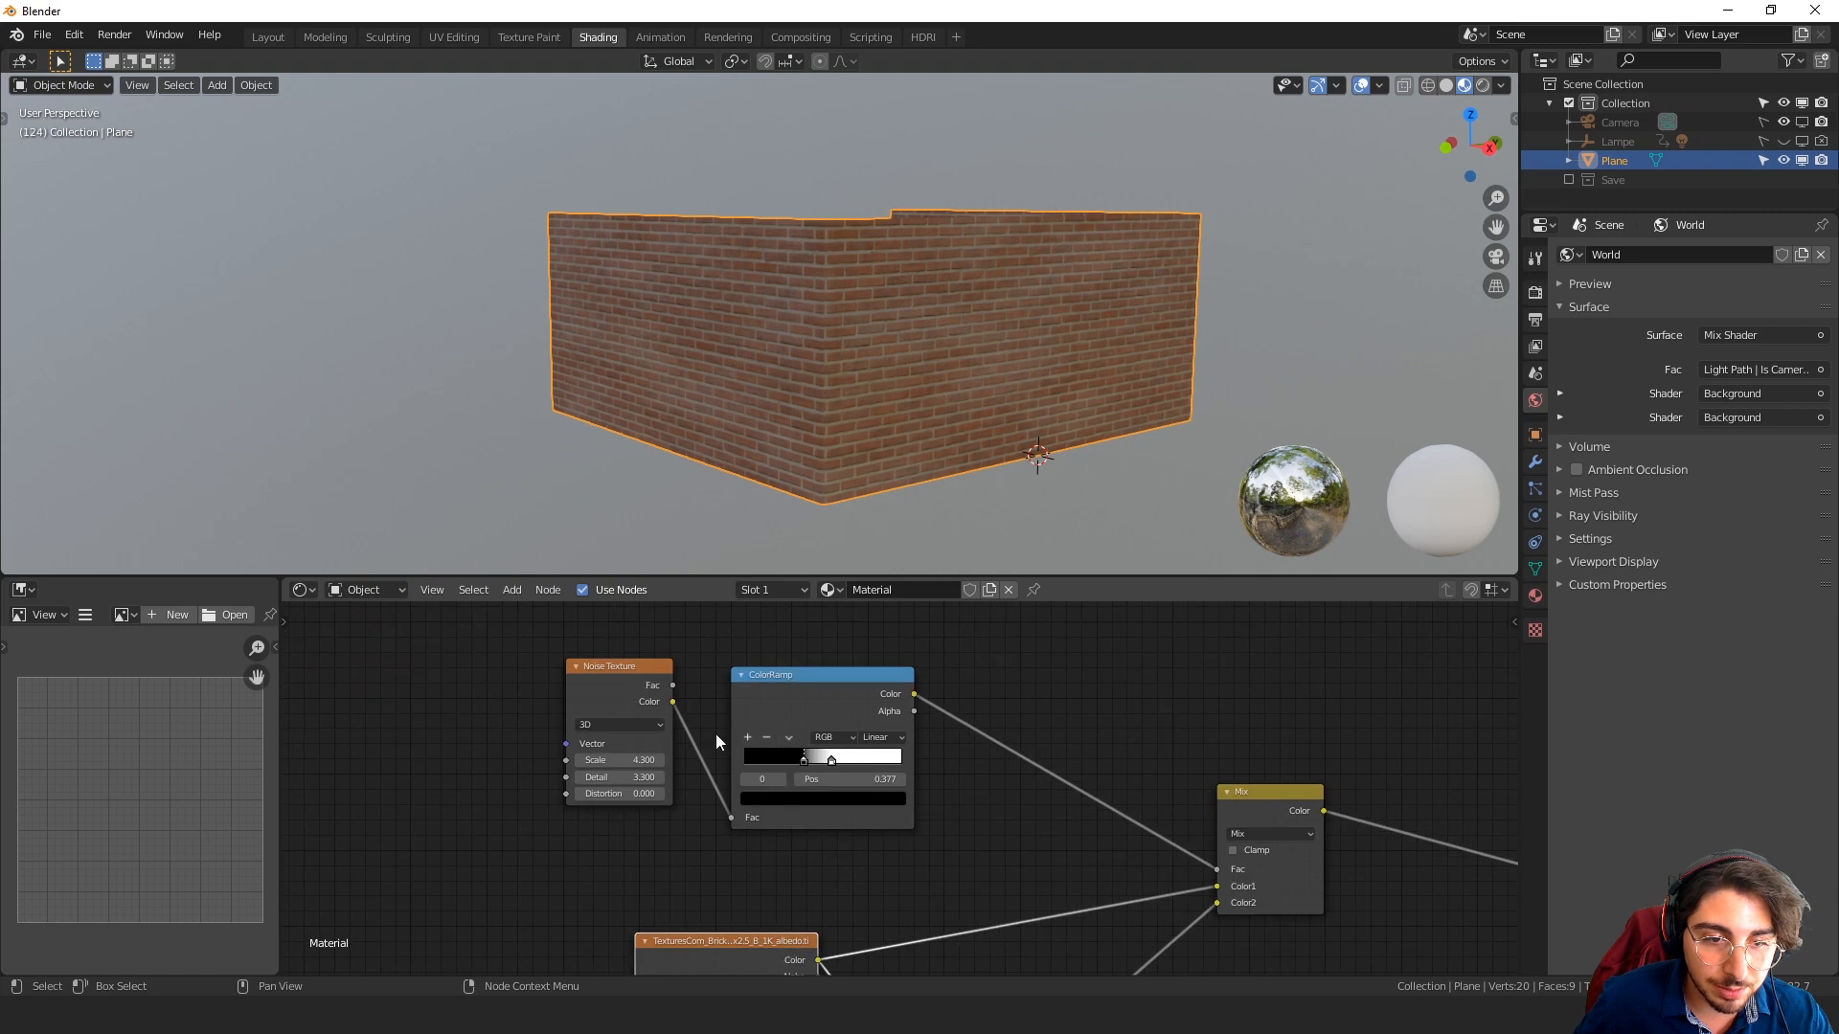
{"action": "middle_click_drag", "start_coordinate": [1166, 398], "coordinate": [906, 448]}
{"action": "middle_click_drag", "start_coordinate": [1018, 448], "coordinate": [848, 450]}
{"action": "scroll", "coordinate": [1001, 473], "scroll_direction": "down", "scroll_amount": 2}
{"action": "scroll", "coordinate": [849, 450], "scroll_direction": "up", "scroll_amount": 2}
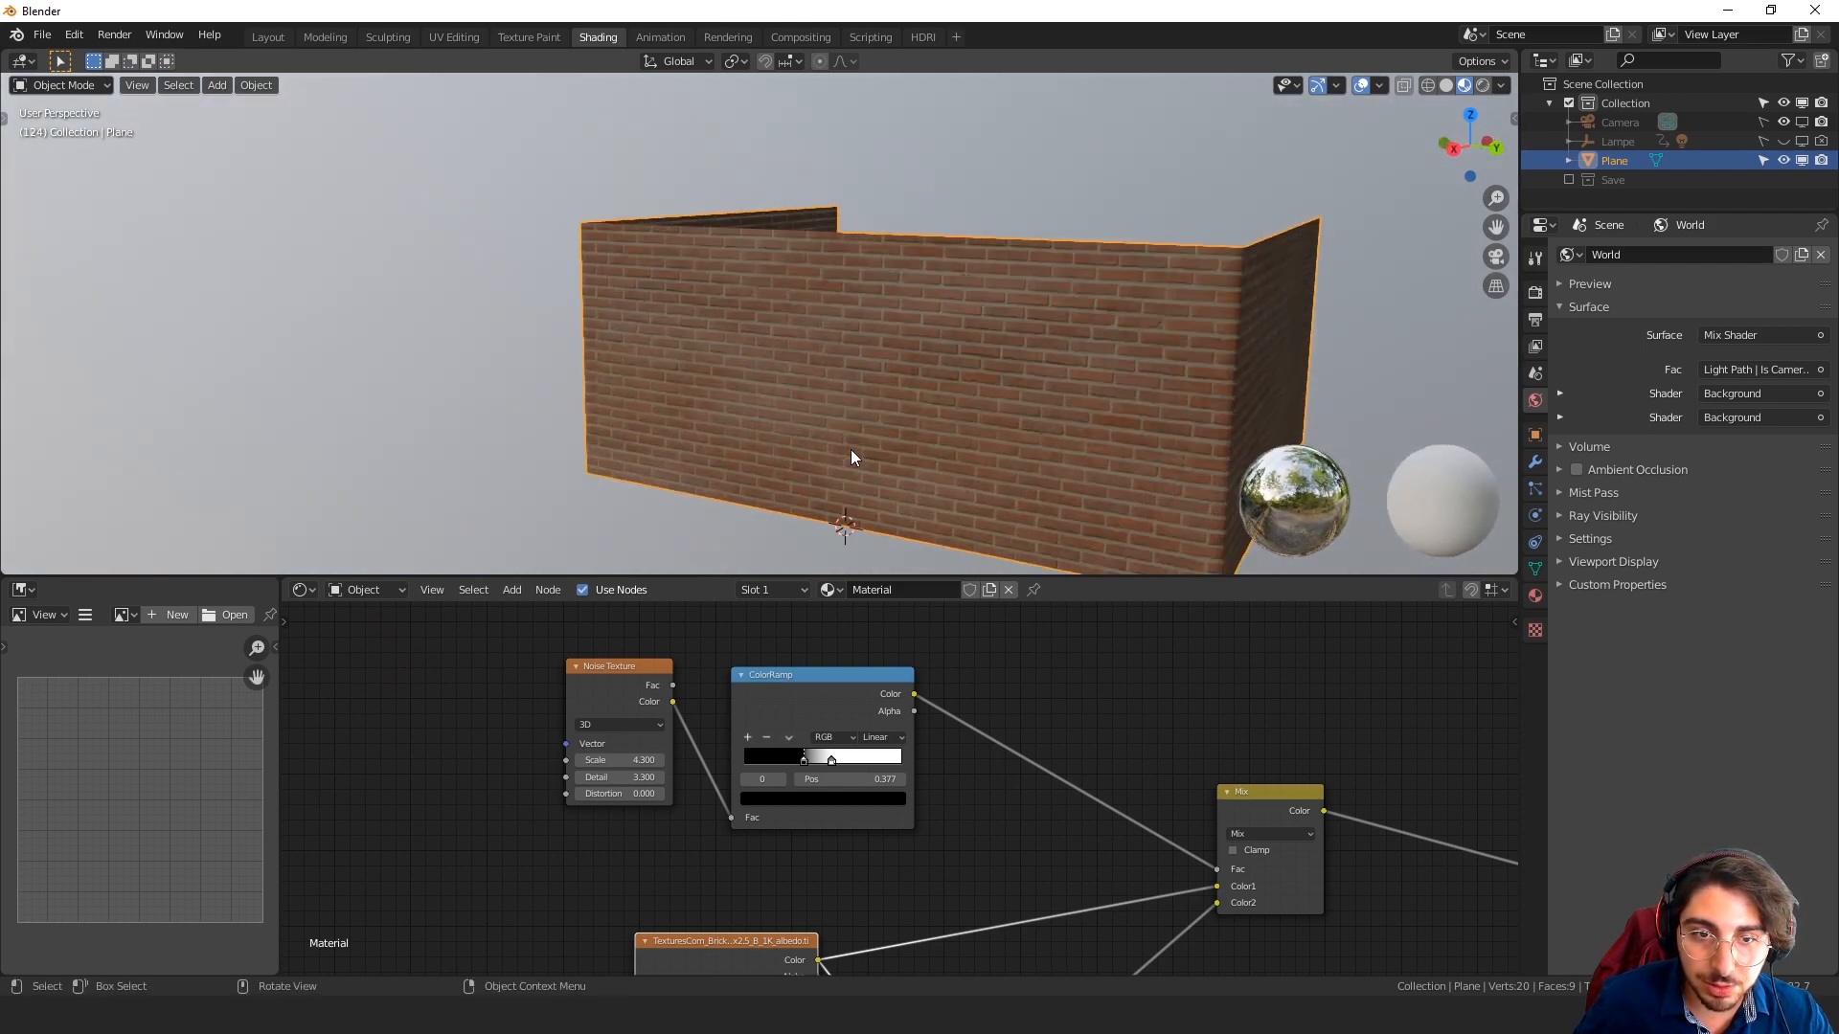
Separate the Noise Texture and ColorRamp from the albedo nodes, and move the whole color-mixing group farther from the Principled BSDF
{"action": "scroll", "coordinate": [916, 784], "scroll_direction": "down", "scroll_amount": 3}
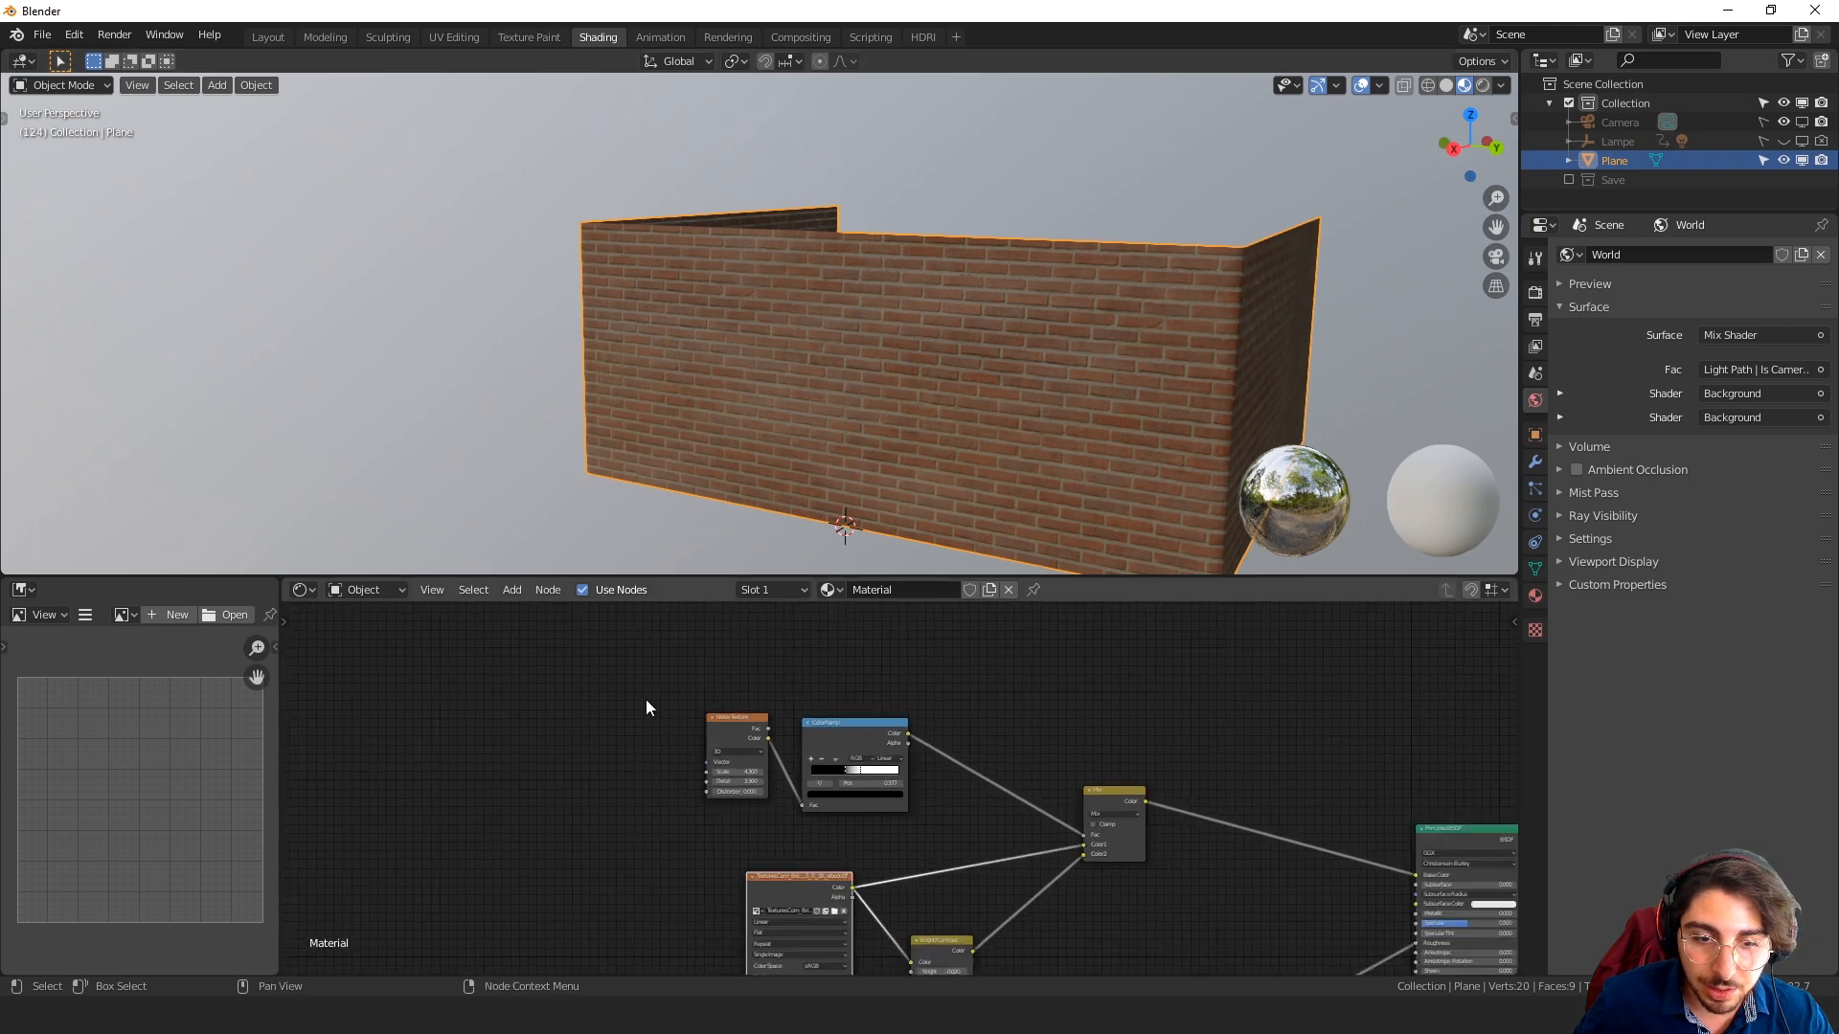
{"action": "left_click_drag", "start_coordinate": [858, 743], "coordinate": [663, 649]}
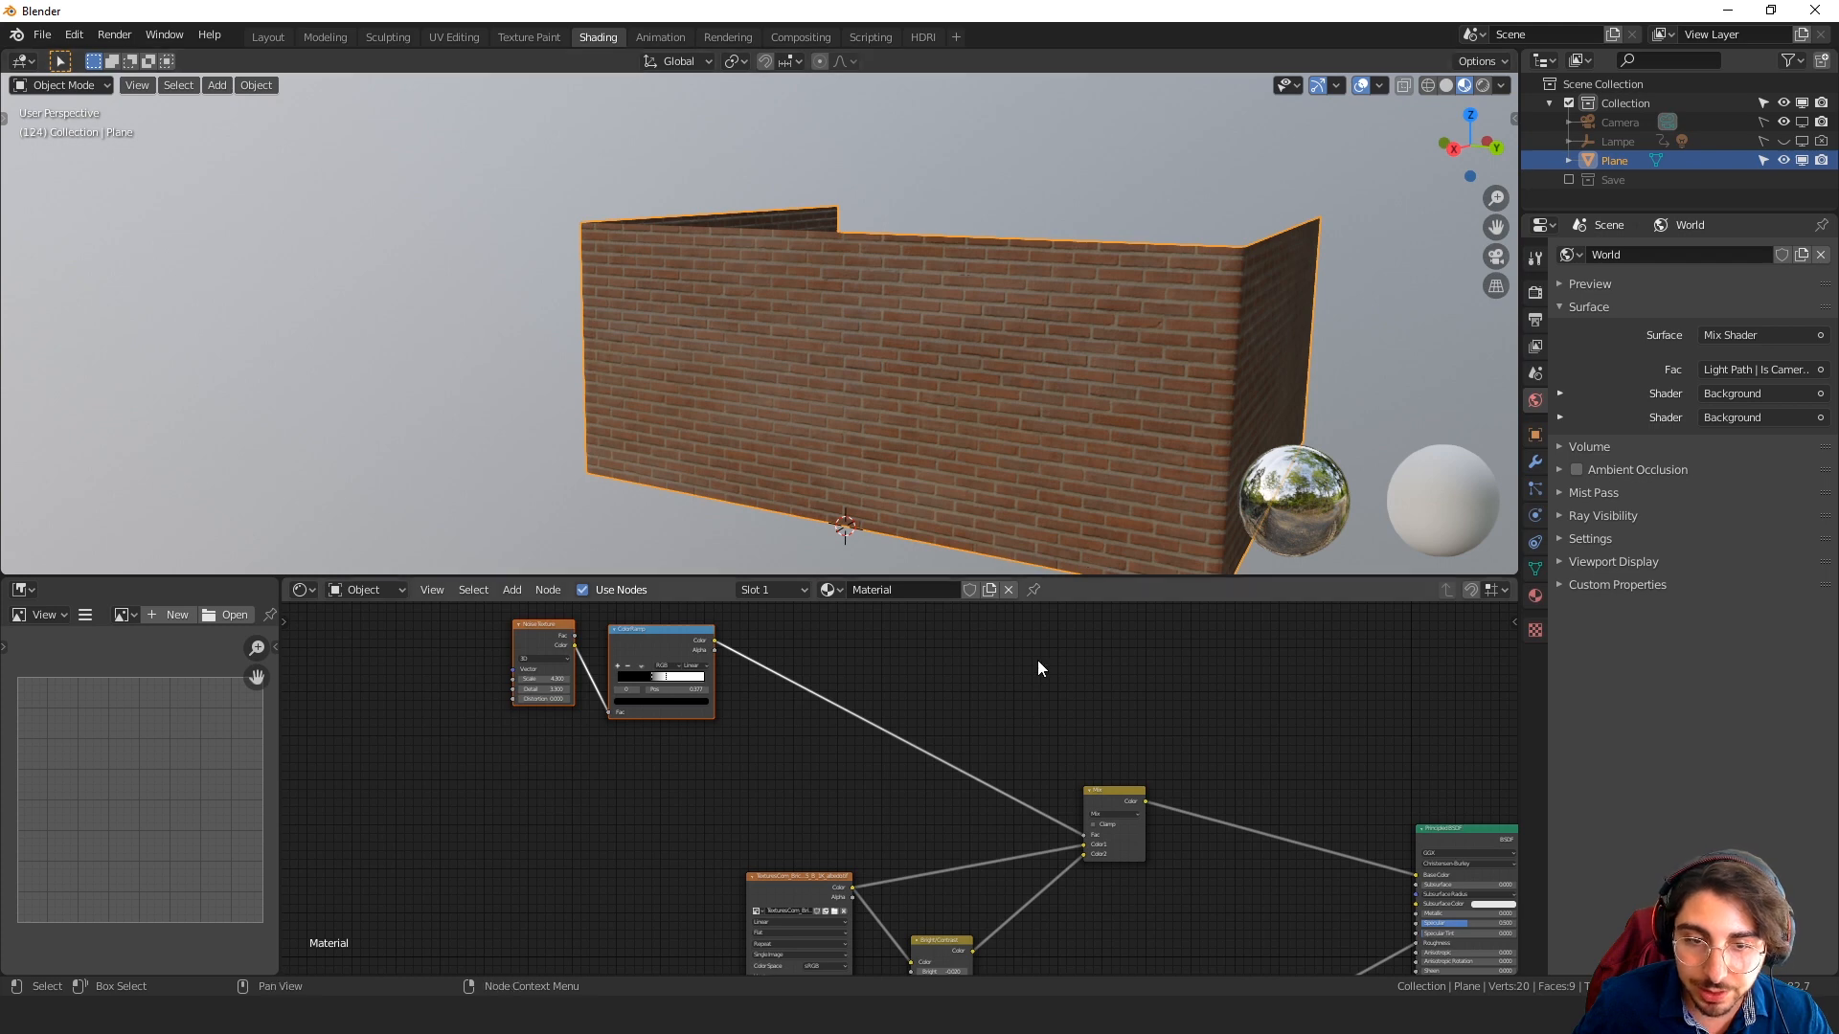
{"action": "scroll", "coordinate": [1037, 659], "scroll_direction": "down", "scroll_amount": 4}
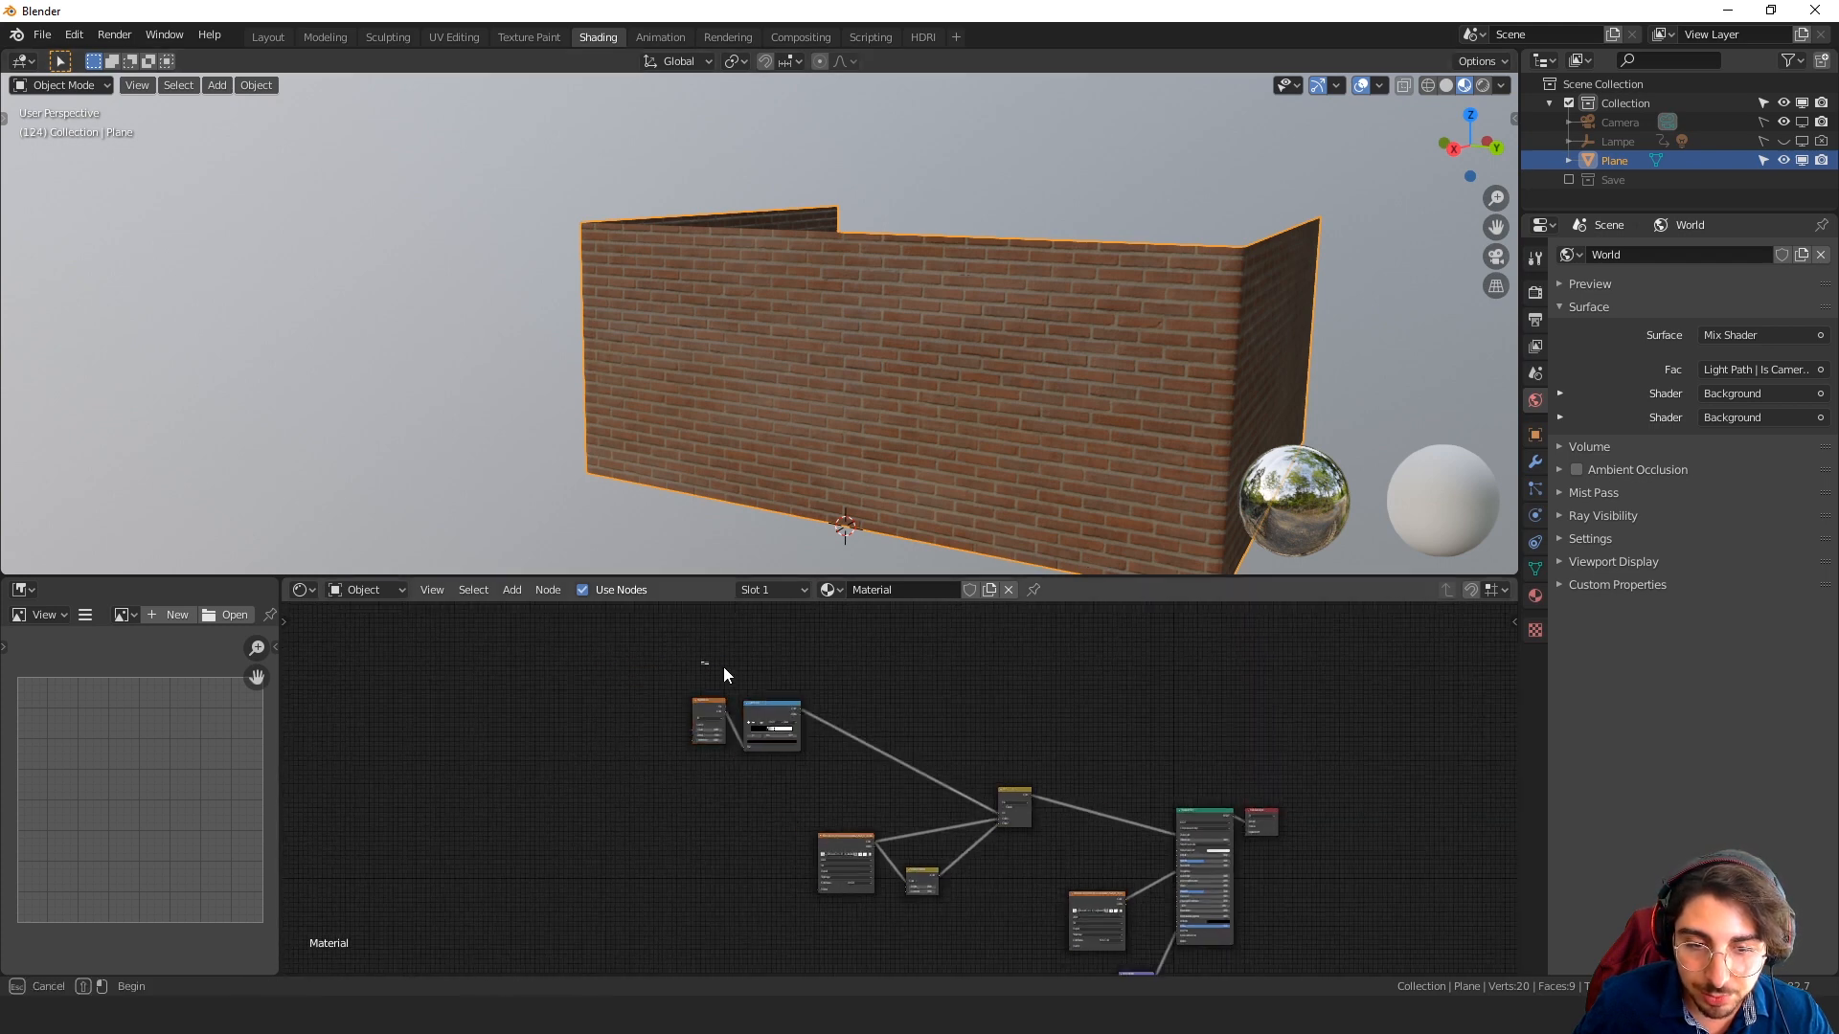
{"action": "left_click_drag", "start_coordinate": [771, 708], "coordinate": [1043, 951]}
{"action": "key", "text": "g"}
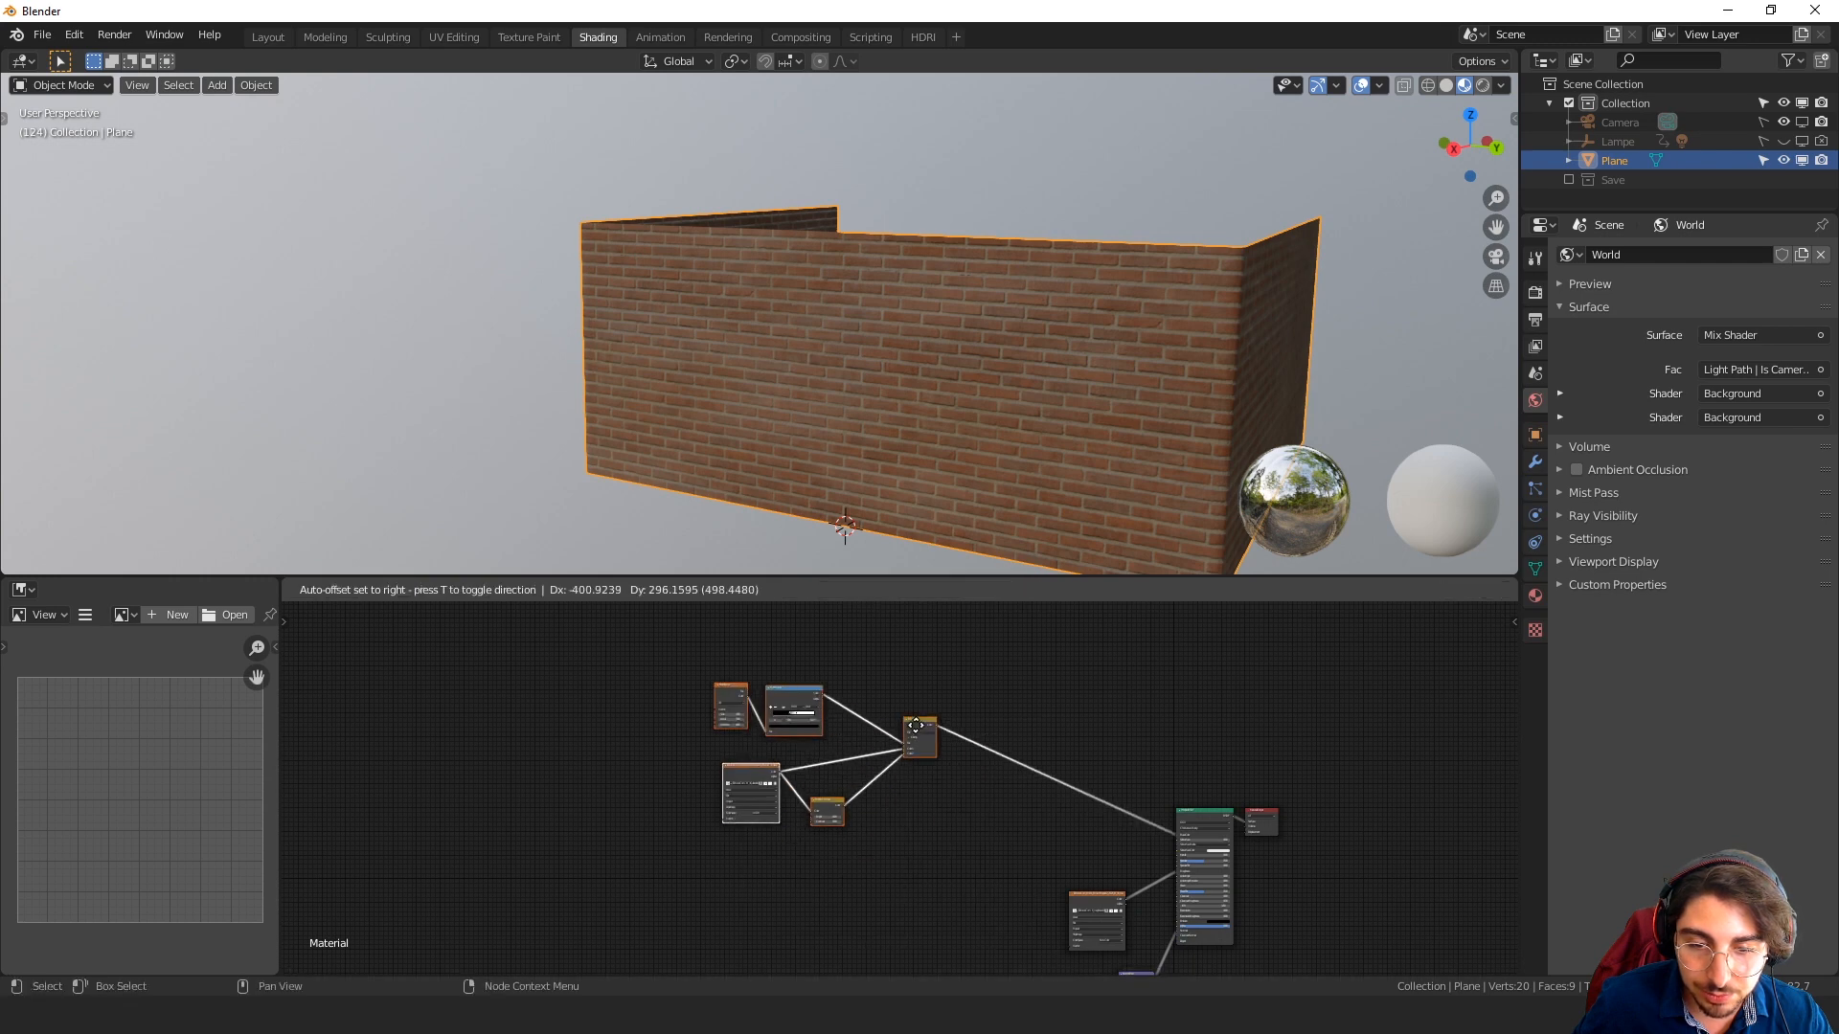
{"action": "left_click", "coordinate": [903, 694]}
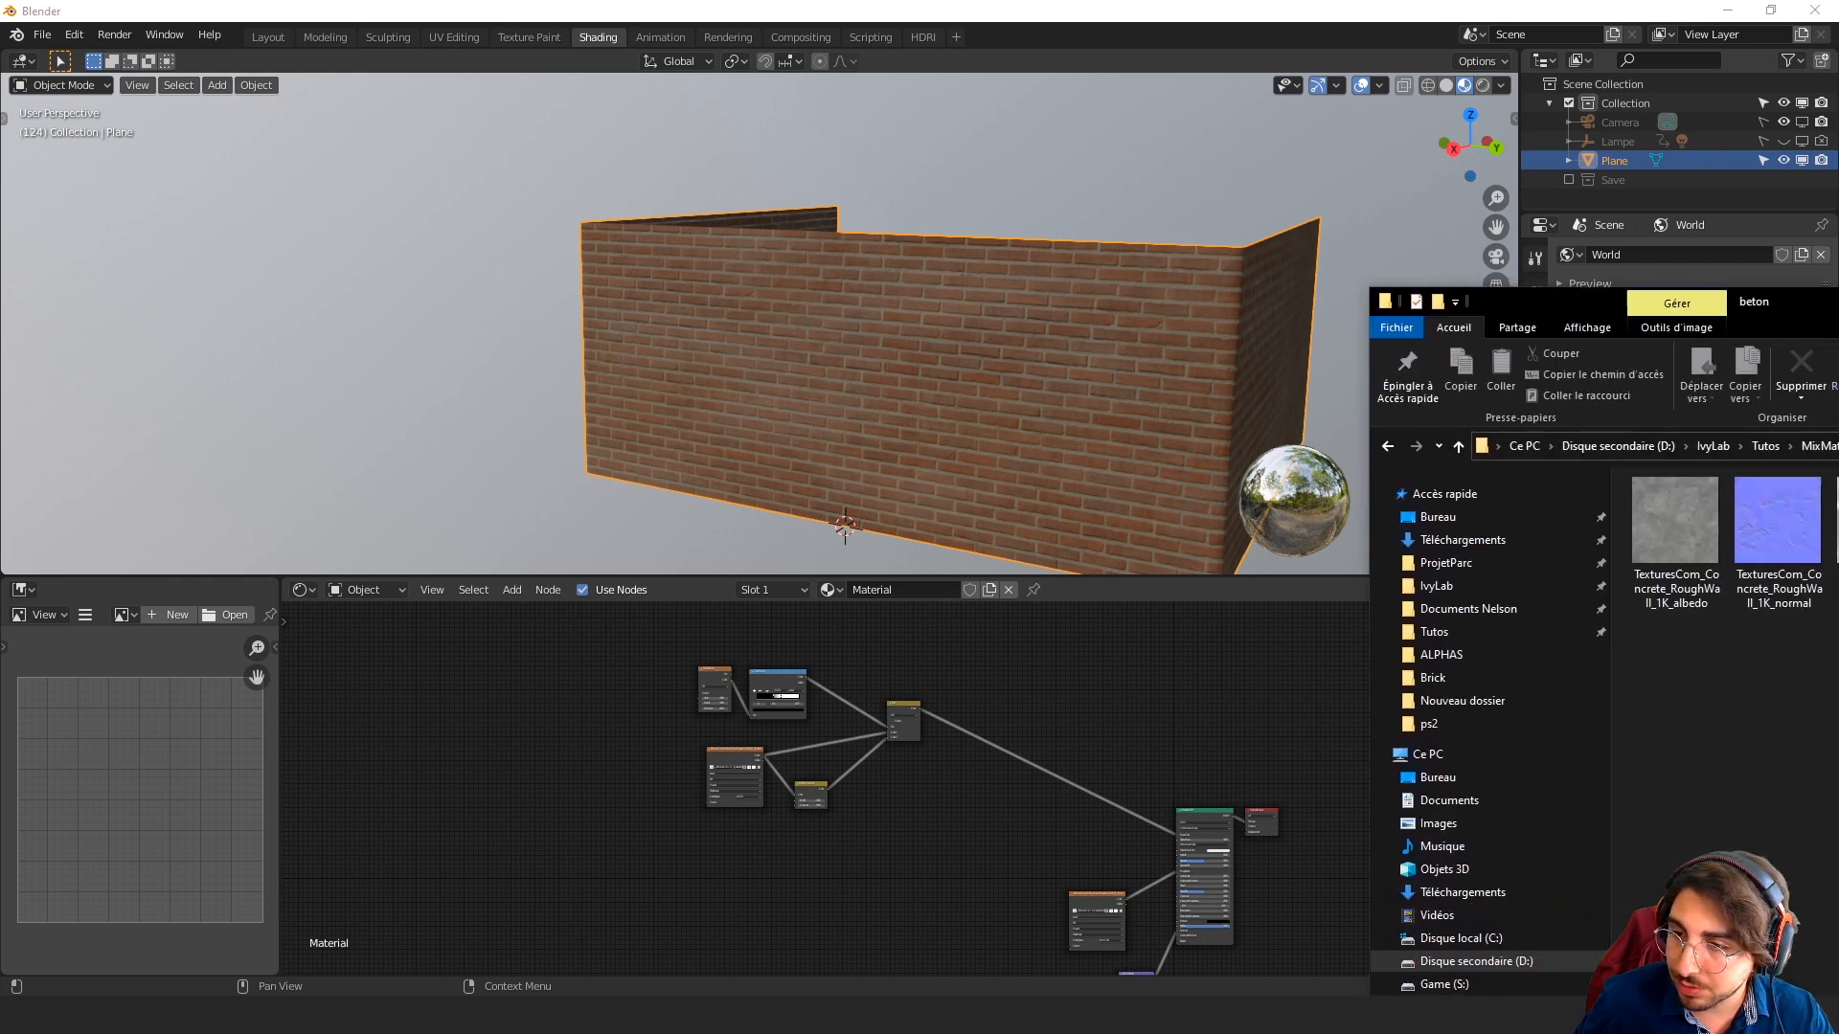
Import the concrete RoughWall albedo, normal and roughness images from the beton folder in File Explorer as texture nodes below the brick nodes
{"action": "left_click_drag", "start_coordinate": [1581, 498], "coordinate": [912, 846]}
{"action": "left_click_drag", "start_coordinate": [1681, 530], "coordinate": [819, 911]}
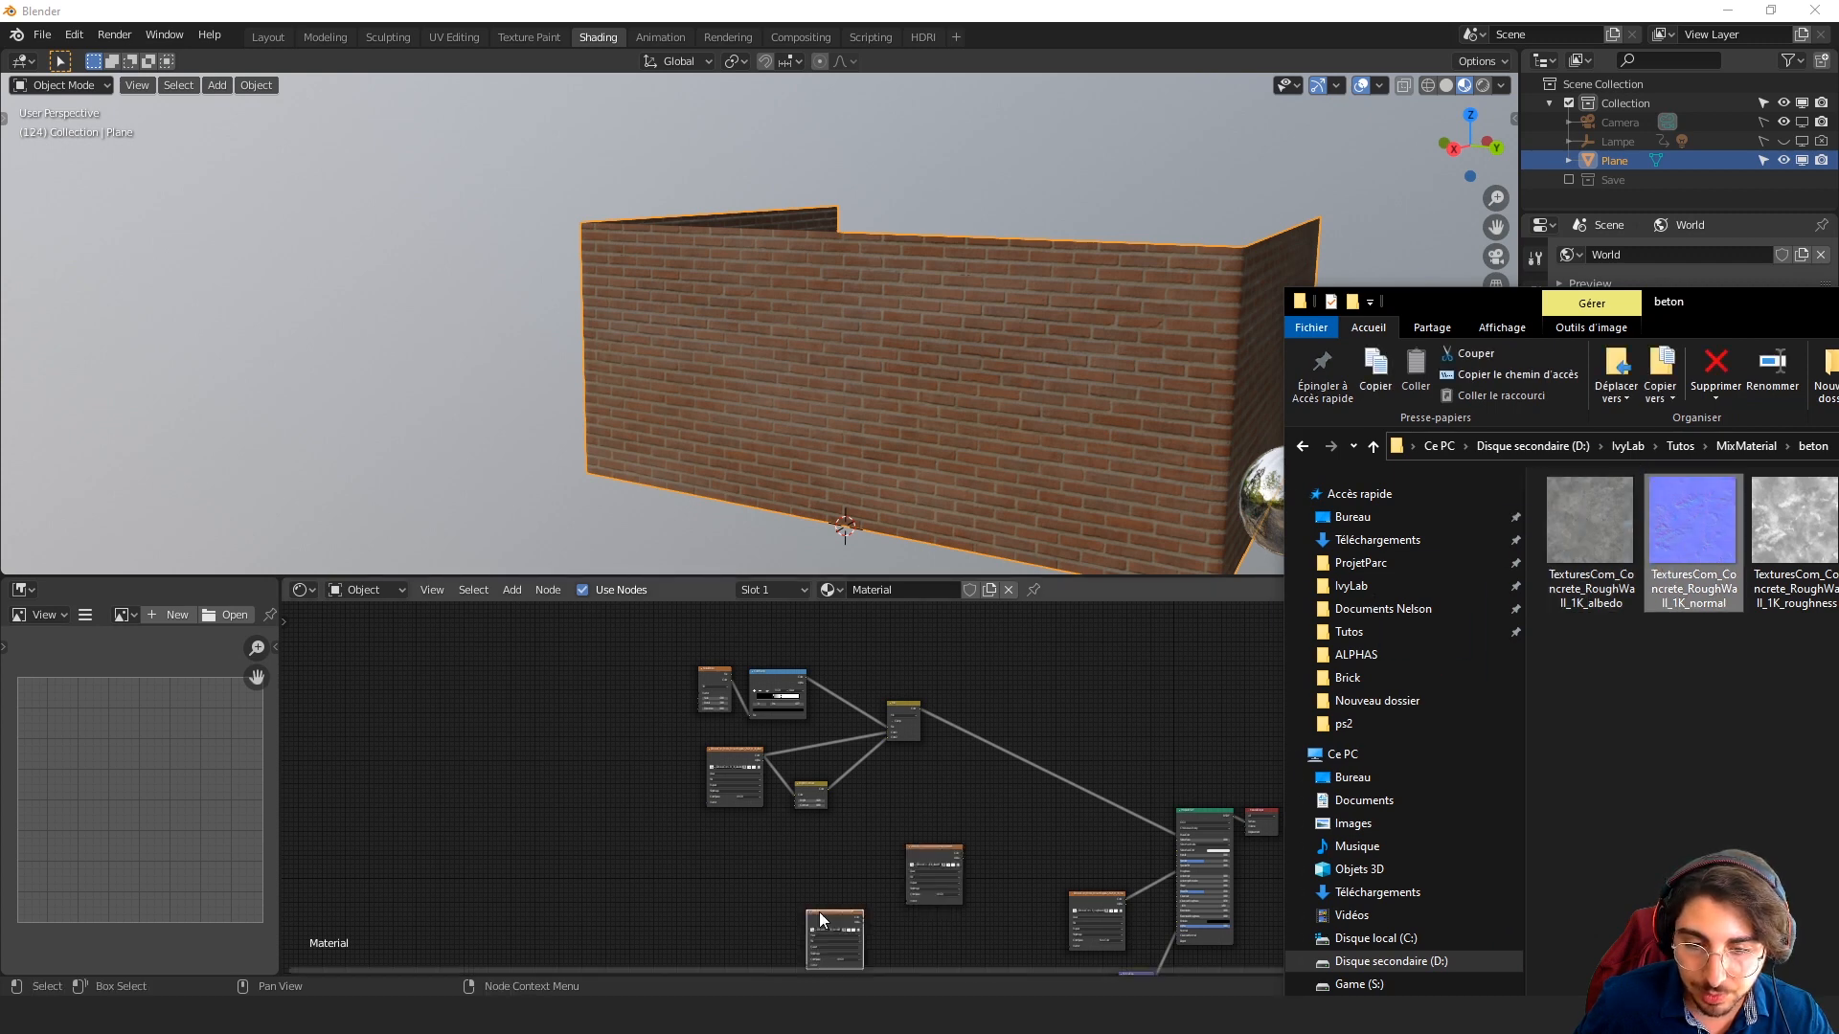
{"action": "left_click_drag", "start_coordinate": [1810, 527], "coordinate": [712, 912]}
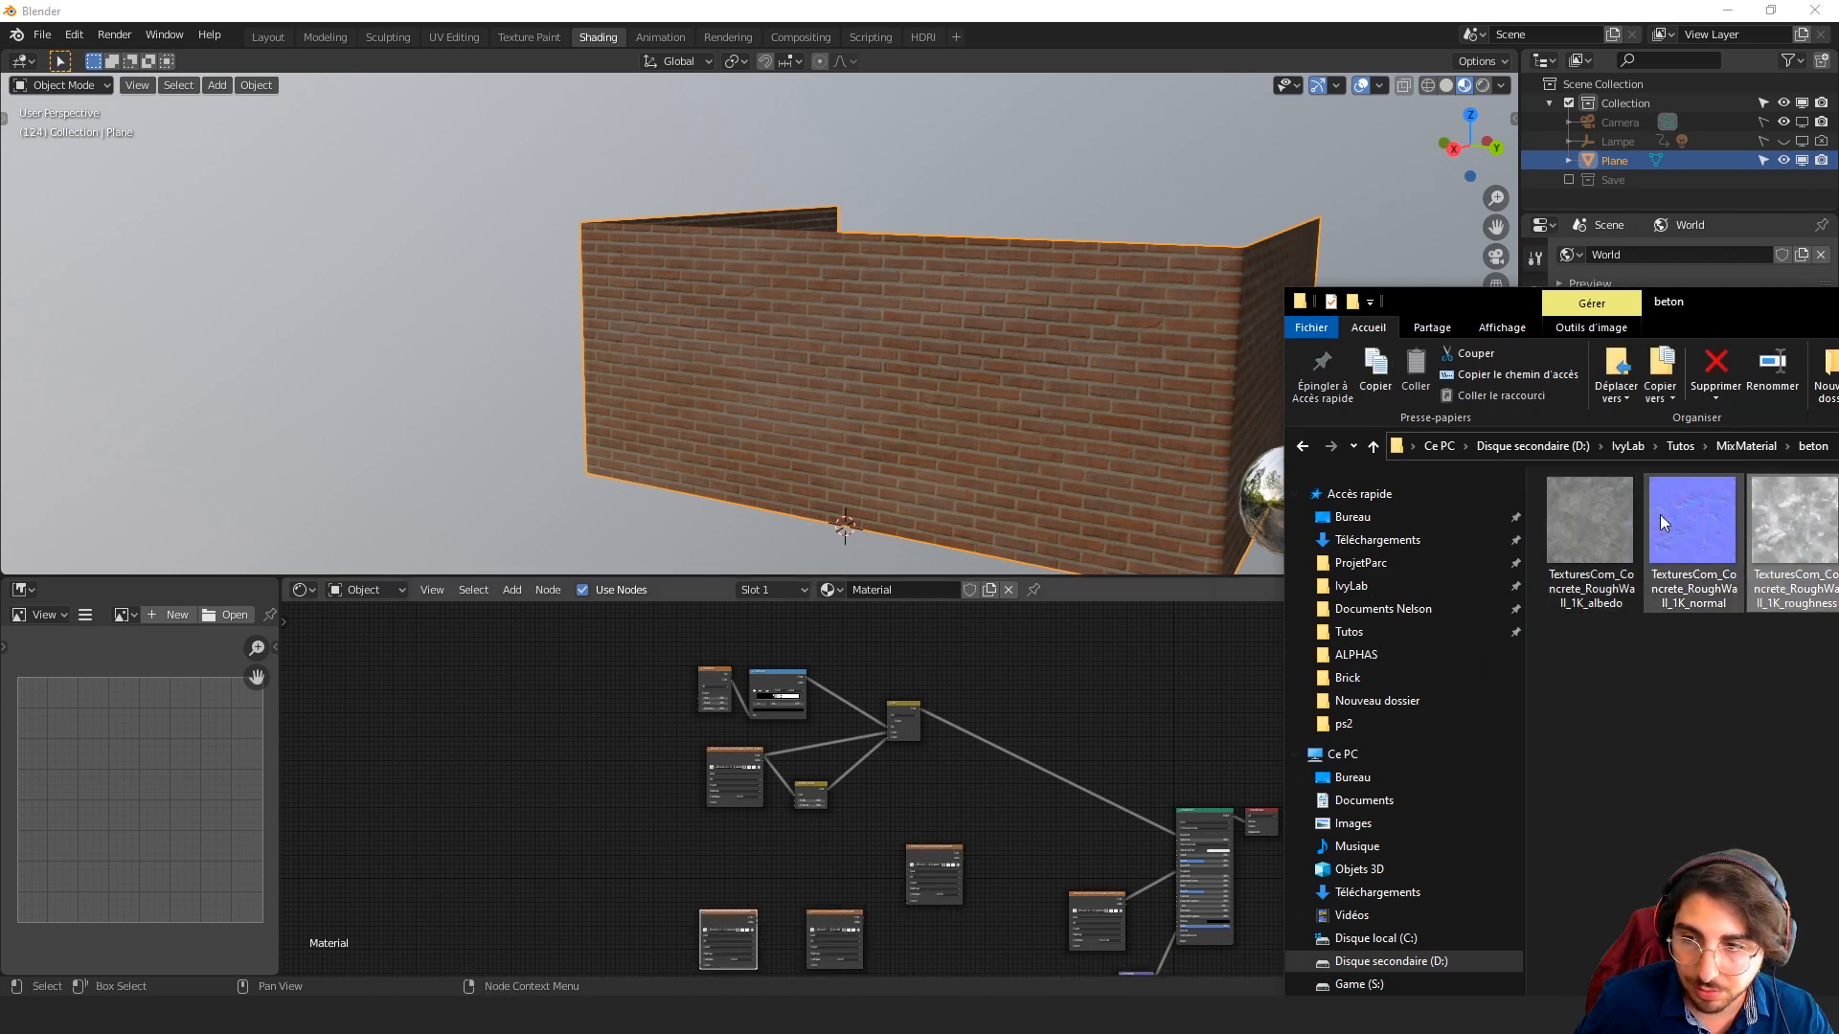
{"action": "left_click_drag", "start_coordinate": [1457, 308], "coordinate": [1838, 349]}
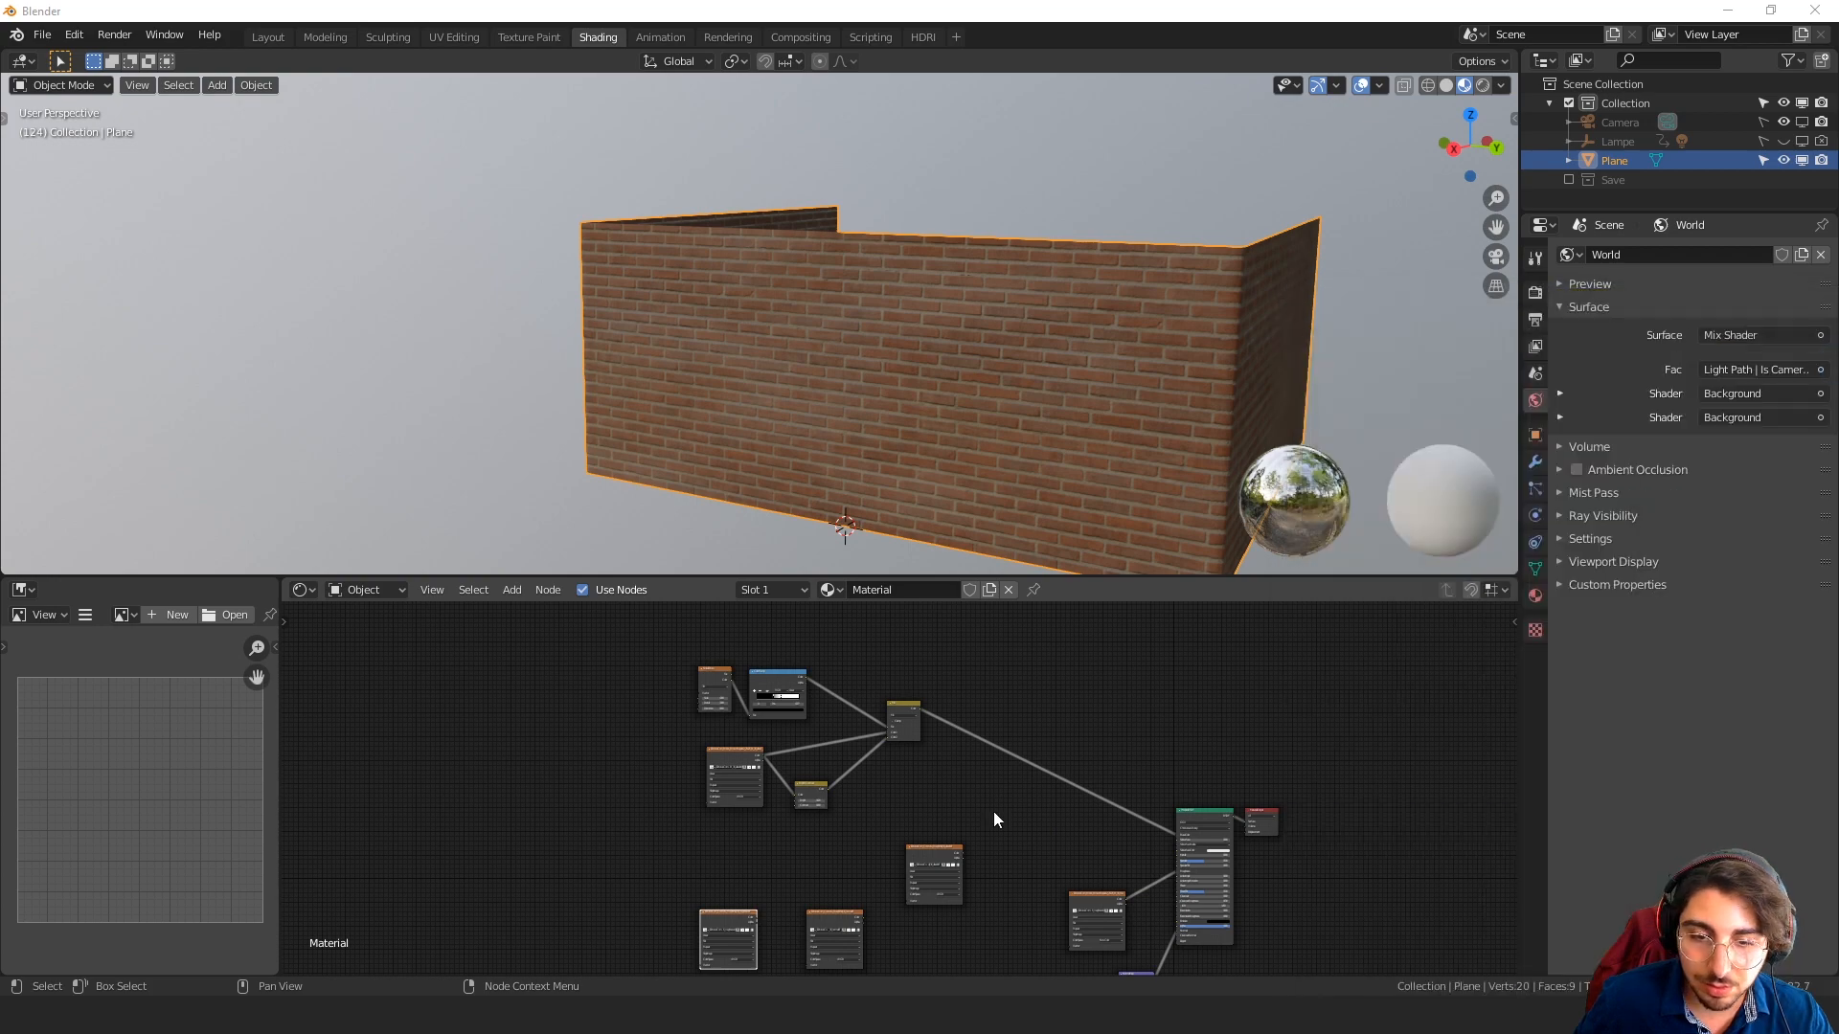
Space out the imported concrete texture nodes and move the concrete albedo up beside the brick color-mixing group
{"action": "middle_click_drag", "start_coordinate": [932, 851], "coordinate": [913, 678]}
{"action": "left_click_drag", "start_coordinate": [800, 772], "coordinate": [828, 886]}
{"action": "left_click_drag", "start_coordinate": [912, 692], "coordinate": [891, 778]}
{"action": "scroll", "coordinate": [890, 779], "scroll_direction": "up", "scroll_amount": 5}
{"action": "scroll", "coordinate": [991, 814], "scroll_direction": "down", "scroll_amount": 2}
{"action": "middle_click_drag", "start_coordinate": [1006, 783], "coordinate": [980, 870]}
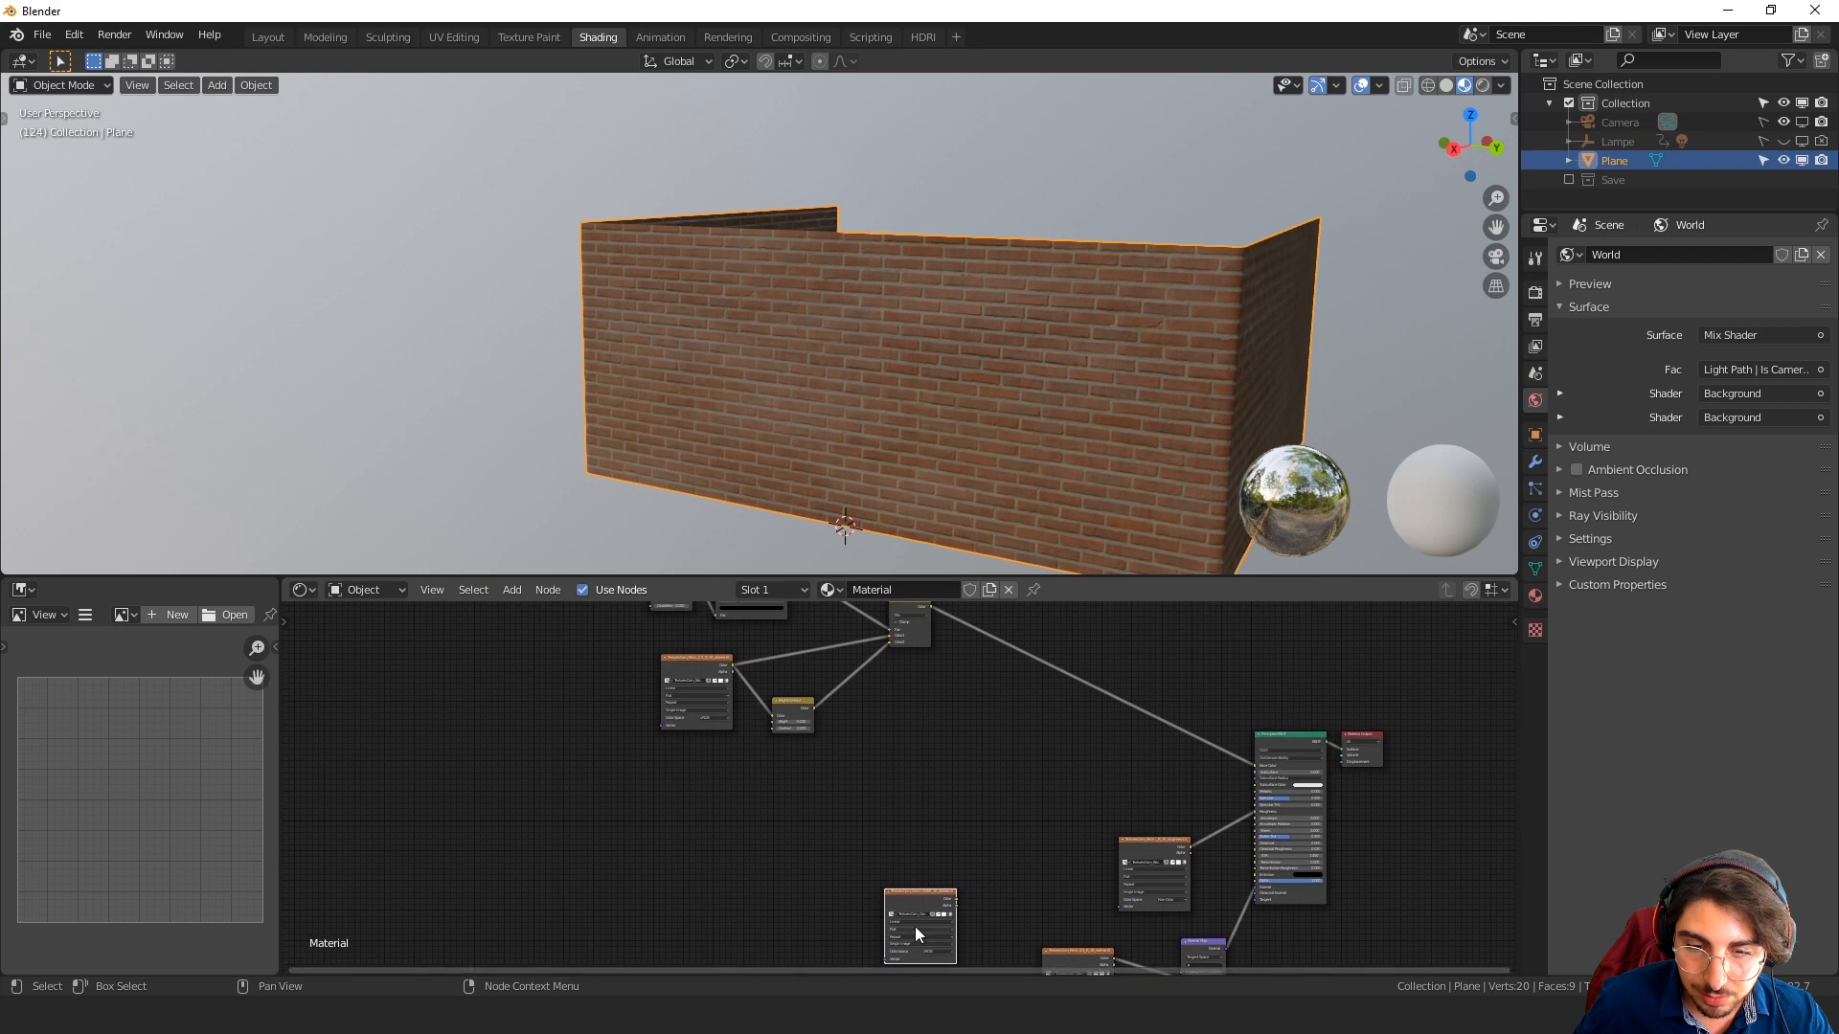
{"action": "left_click_drag", "start_coordinate": [910, 904], "coordinate": [940, 735]}
{"action": "middle_click_drag", "start_coordinate": [902, 694], "coordinate": [802, 877]}
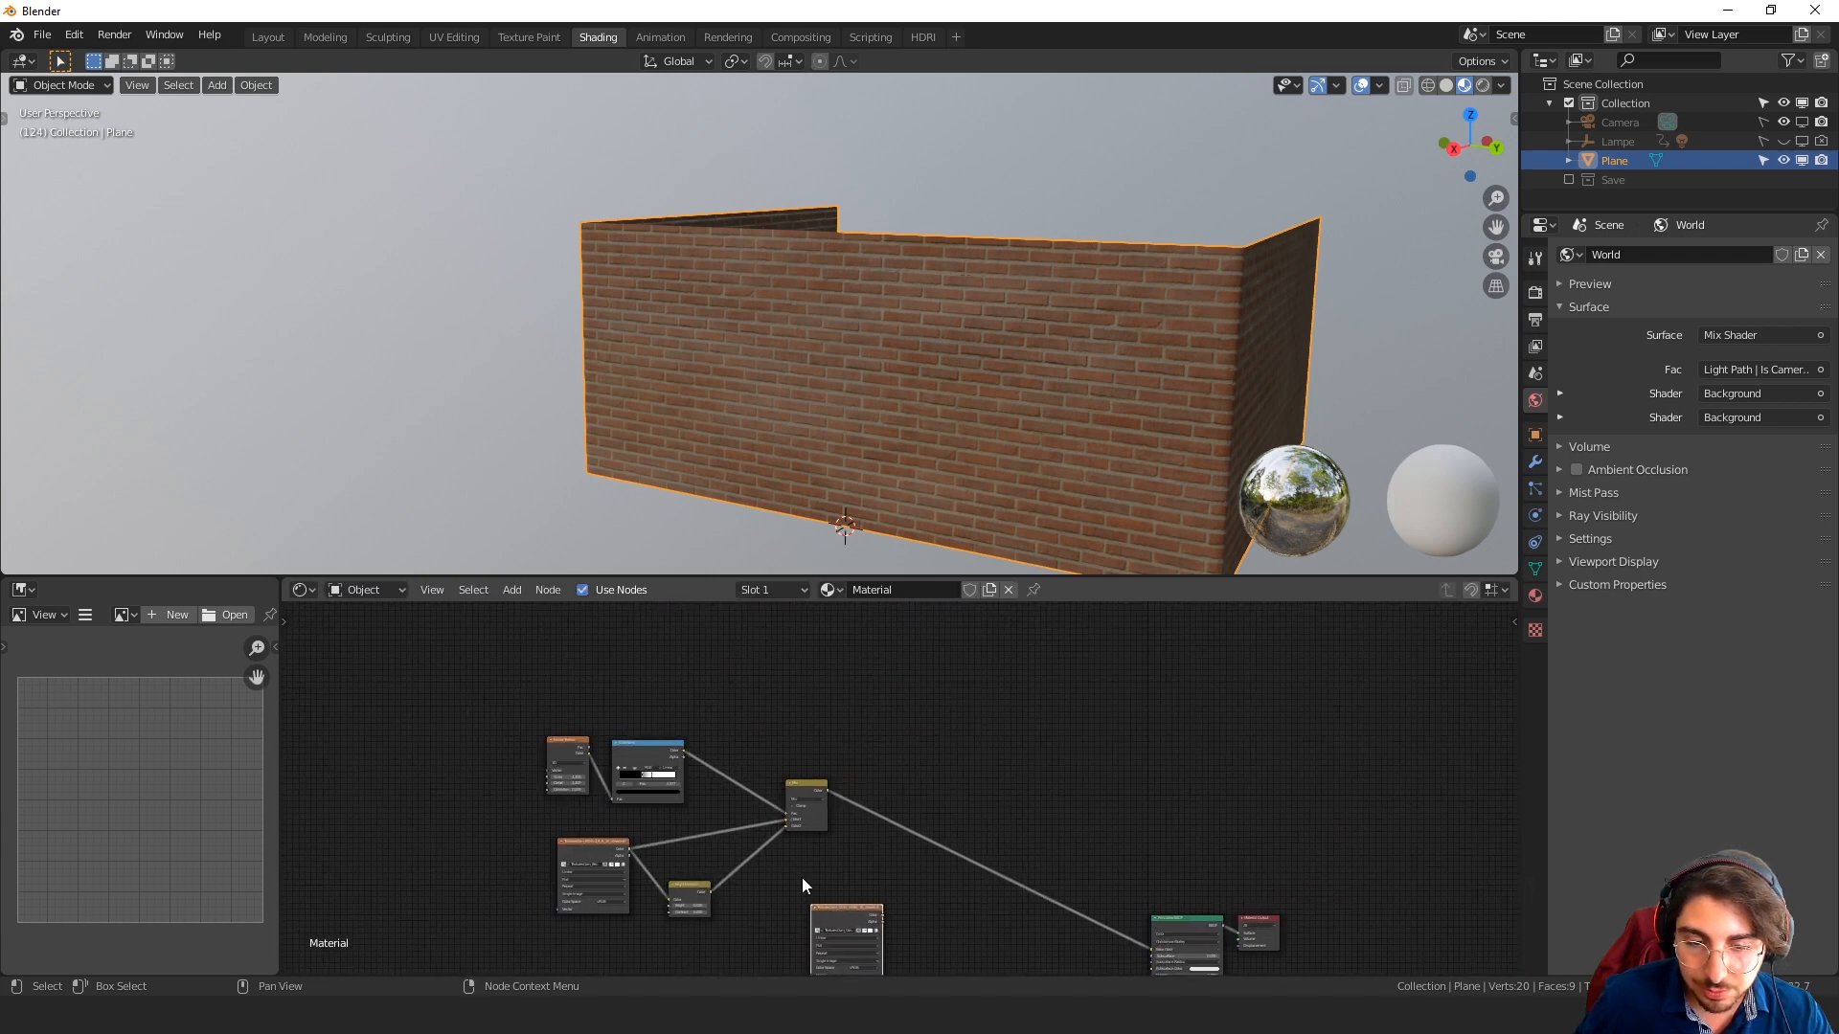
{"action": "left_click_drag", "start_coordinate": [826, 925], "coordinate": [837, 904]}
{"action": "middle_click_drag", "start_coordinate": [816, 864], "coordinate": [740, 820]}
Duplicate the brick color mask's Noise Texture and ColorRamp pair and place the copy below the brick albedo nodes
{"action": "scroll", "coordinate": [725, 814], "scroll_direction": "up", "scroll_amount": 5}
{"action": "middle_click_drag", "start_coordinate": [543, 725], "coordinate": [801, 722]}
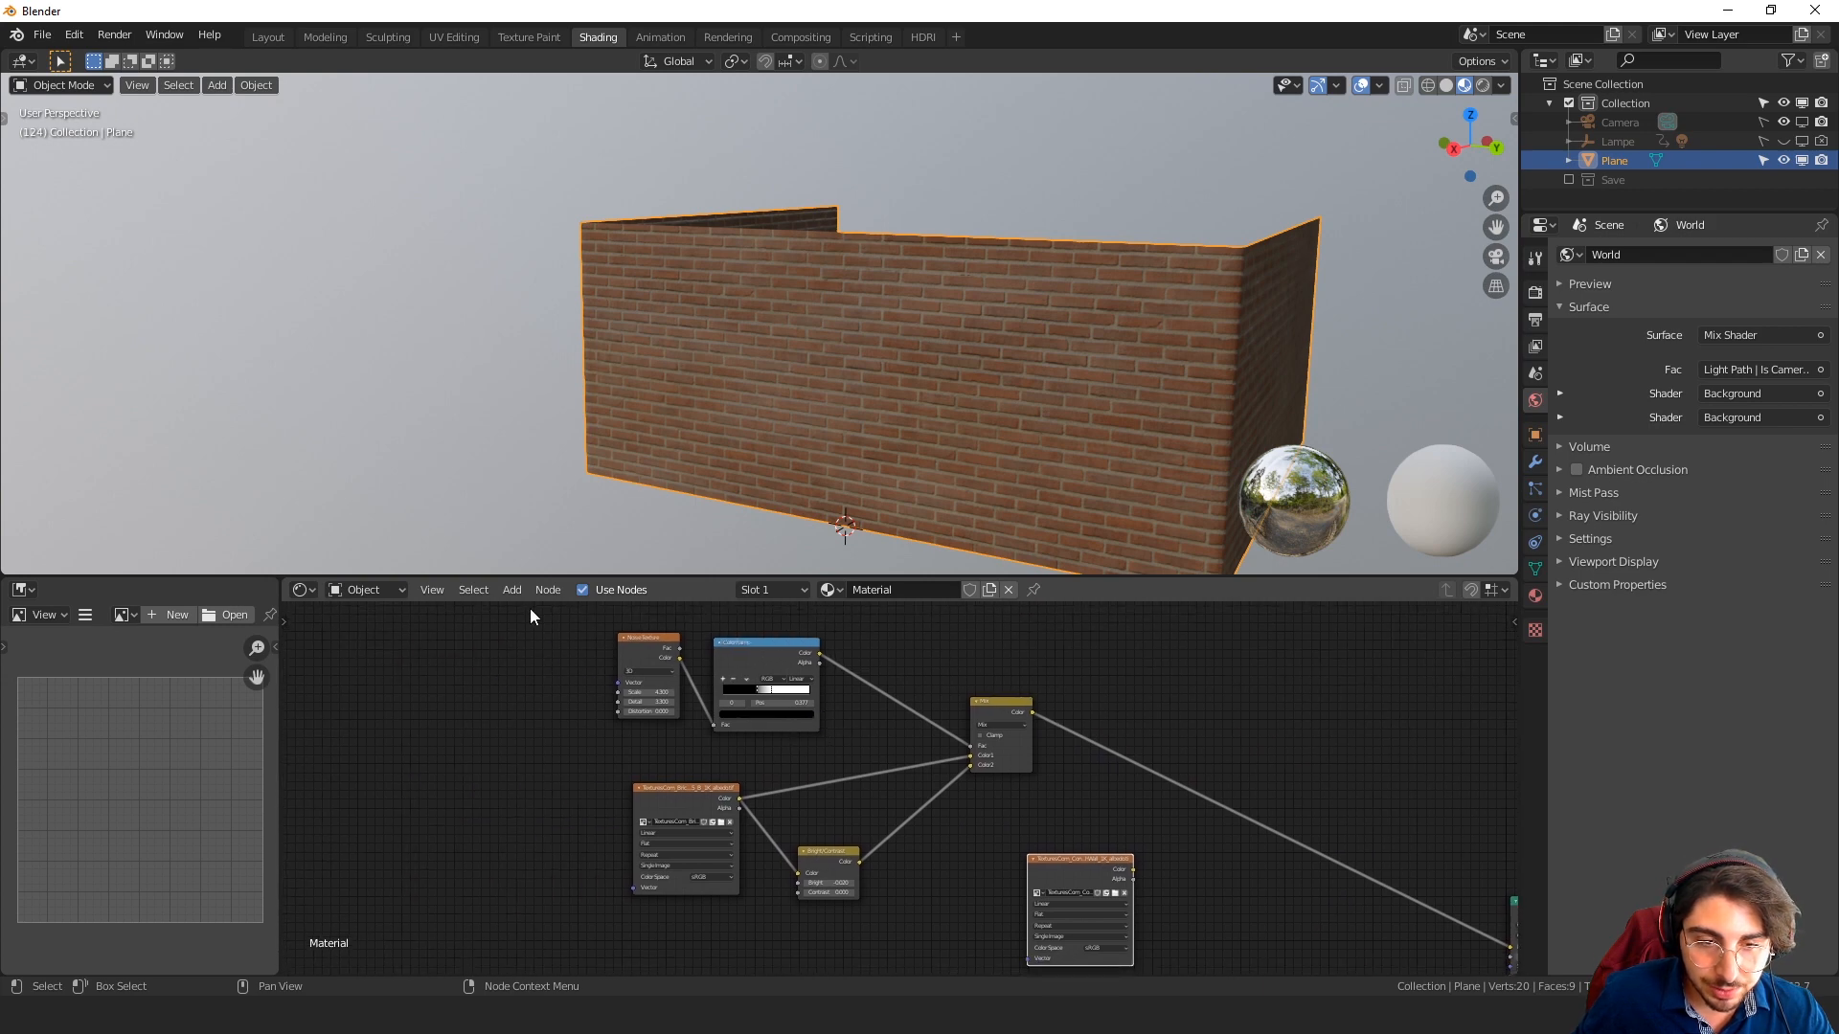
{"action": "left_click_drag", "start_coordinate": [586, 618], "coordinate": [805, 728]}
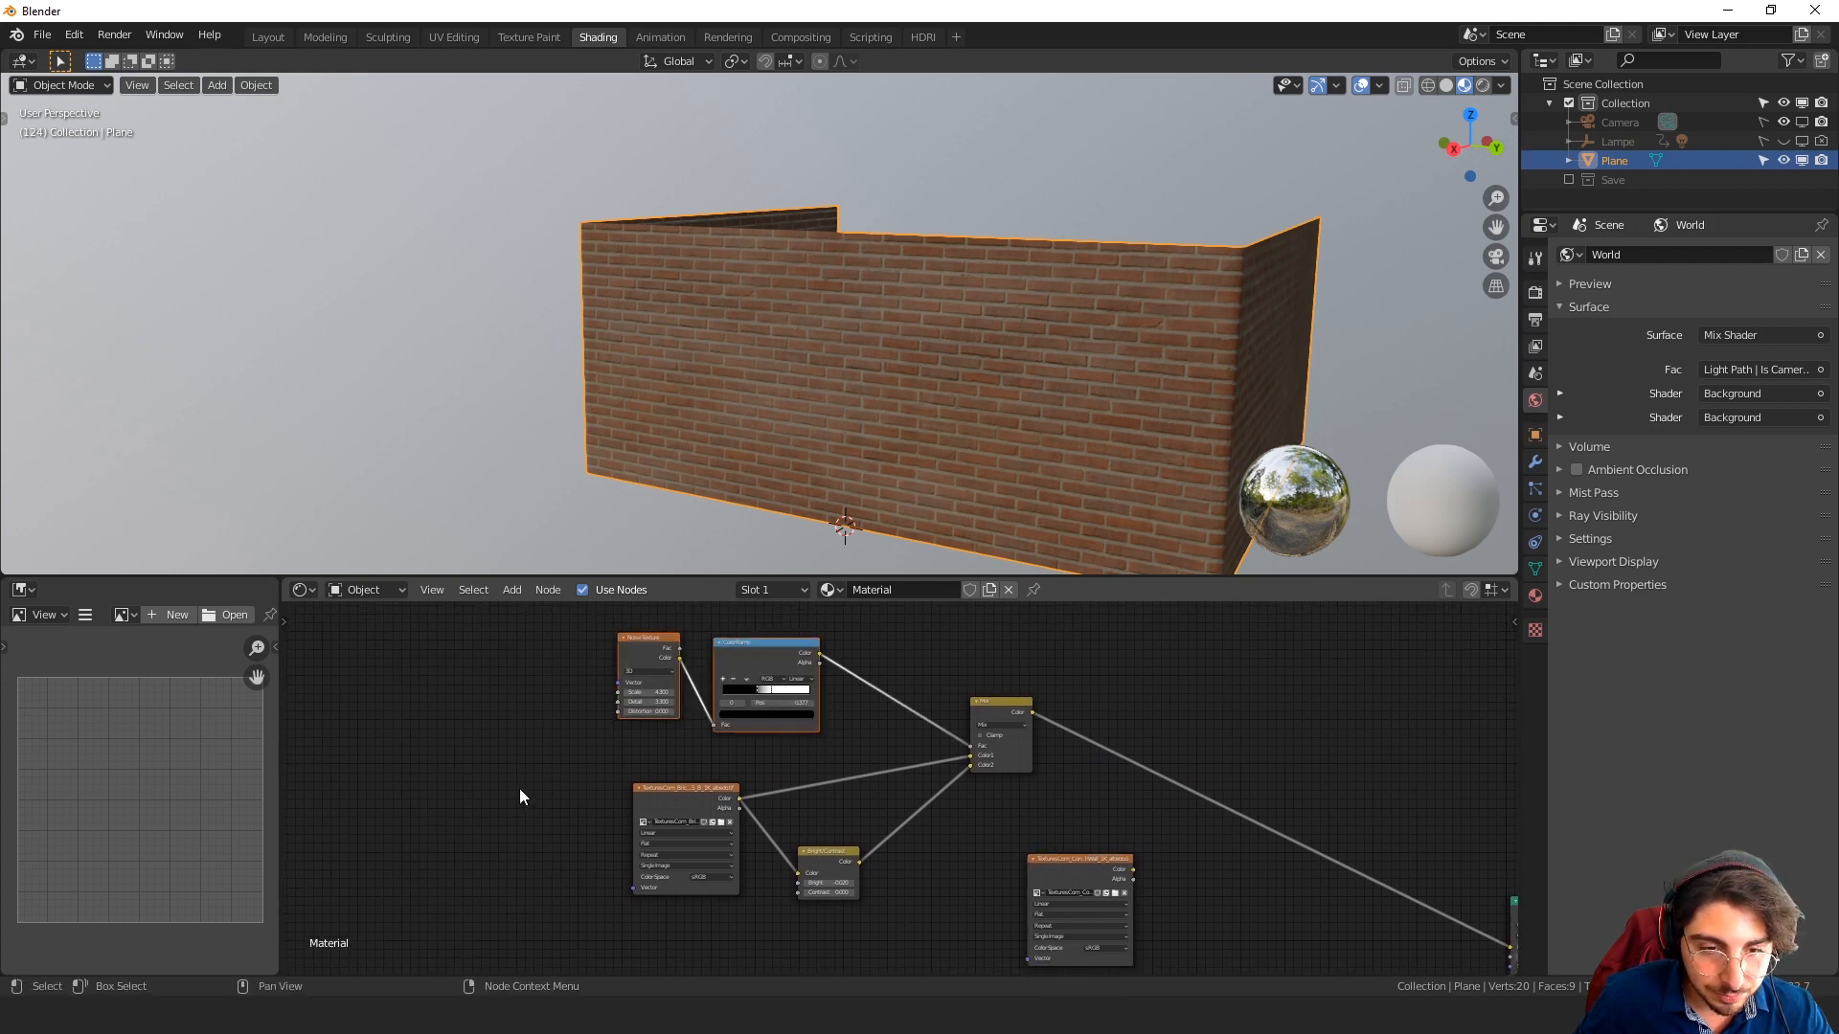
{"action": "scroll", "coordinate": [450, 787], "scroll_direction": "down", "scroll_amount": 2}
{"action": "middle_click_drag", "start_coordinate": [427, 784], "coordinate": [575, 760]}
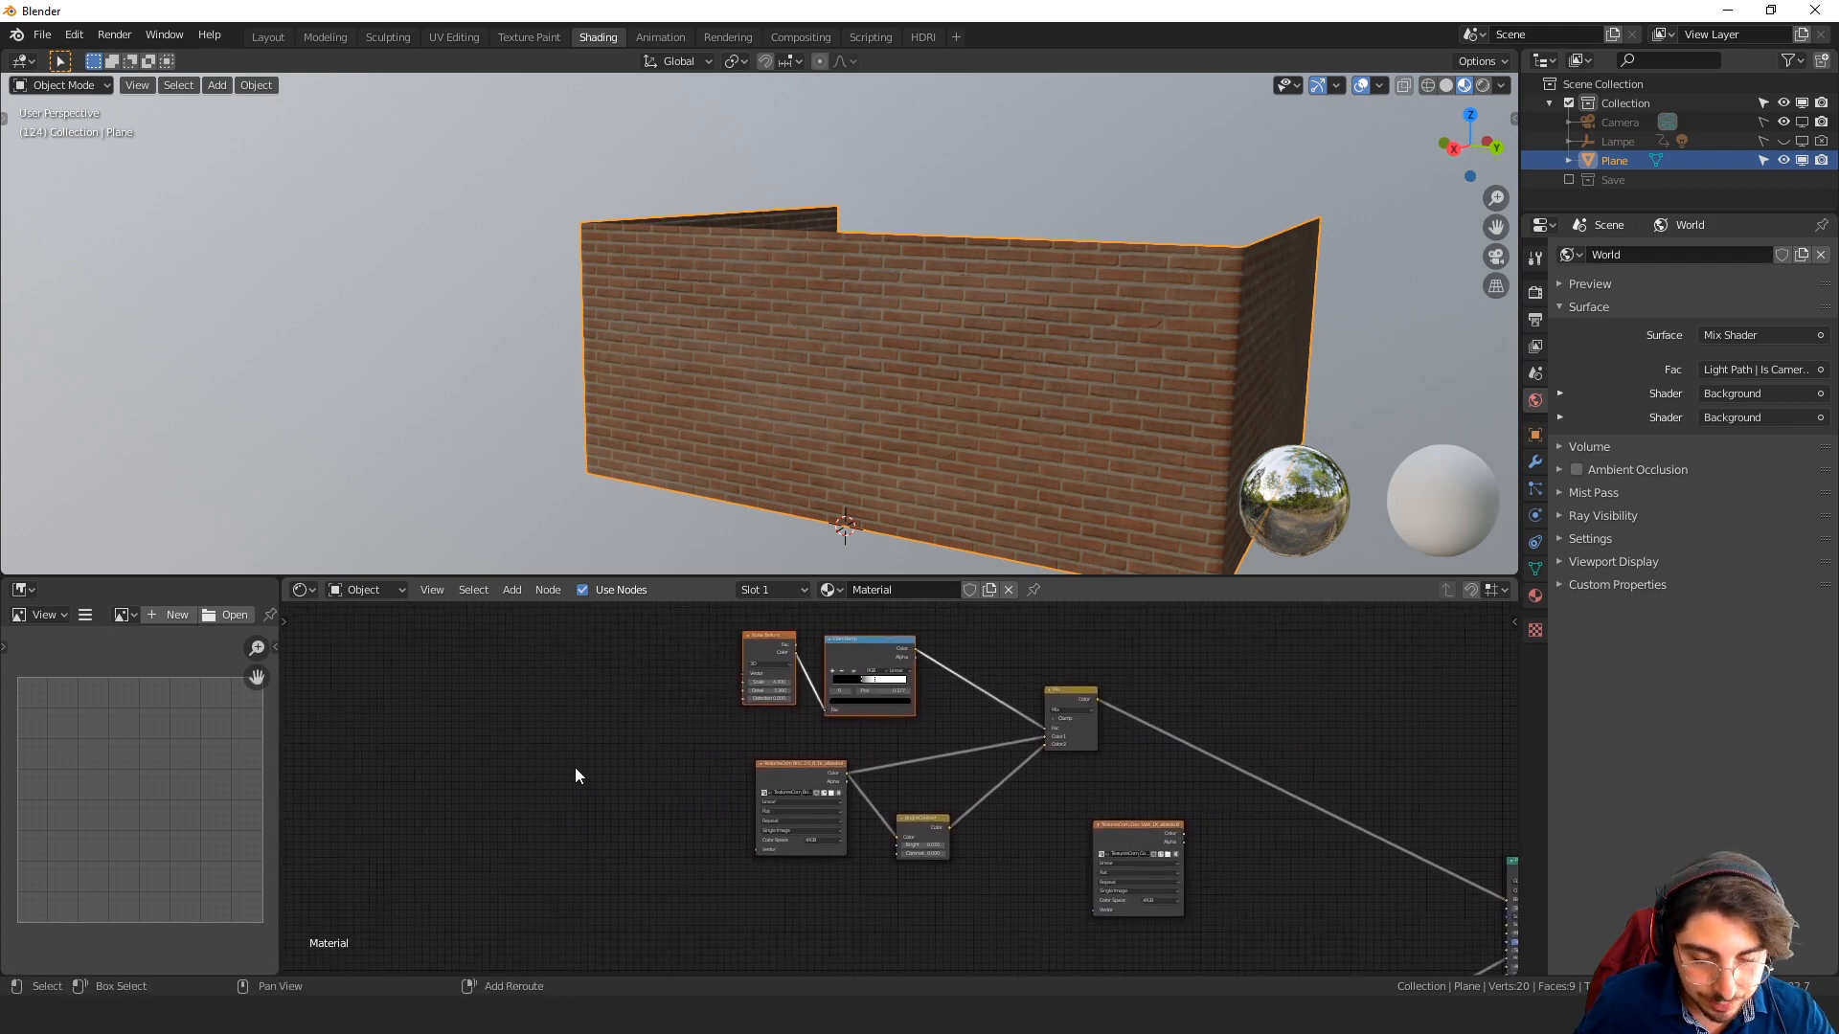
{"action": "key", "text": "shift+d"}
{"action": "left_click", "coordinate": [535, 665]}
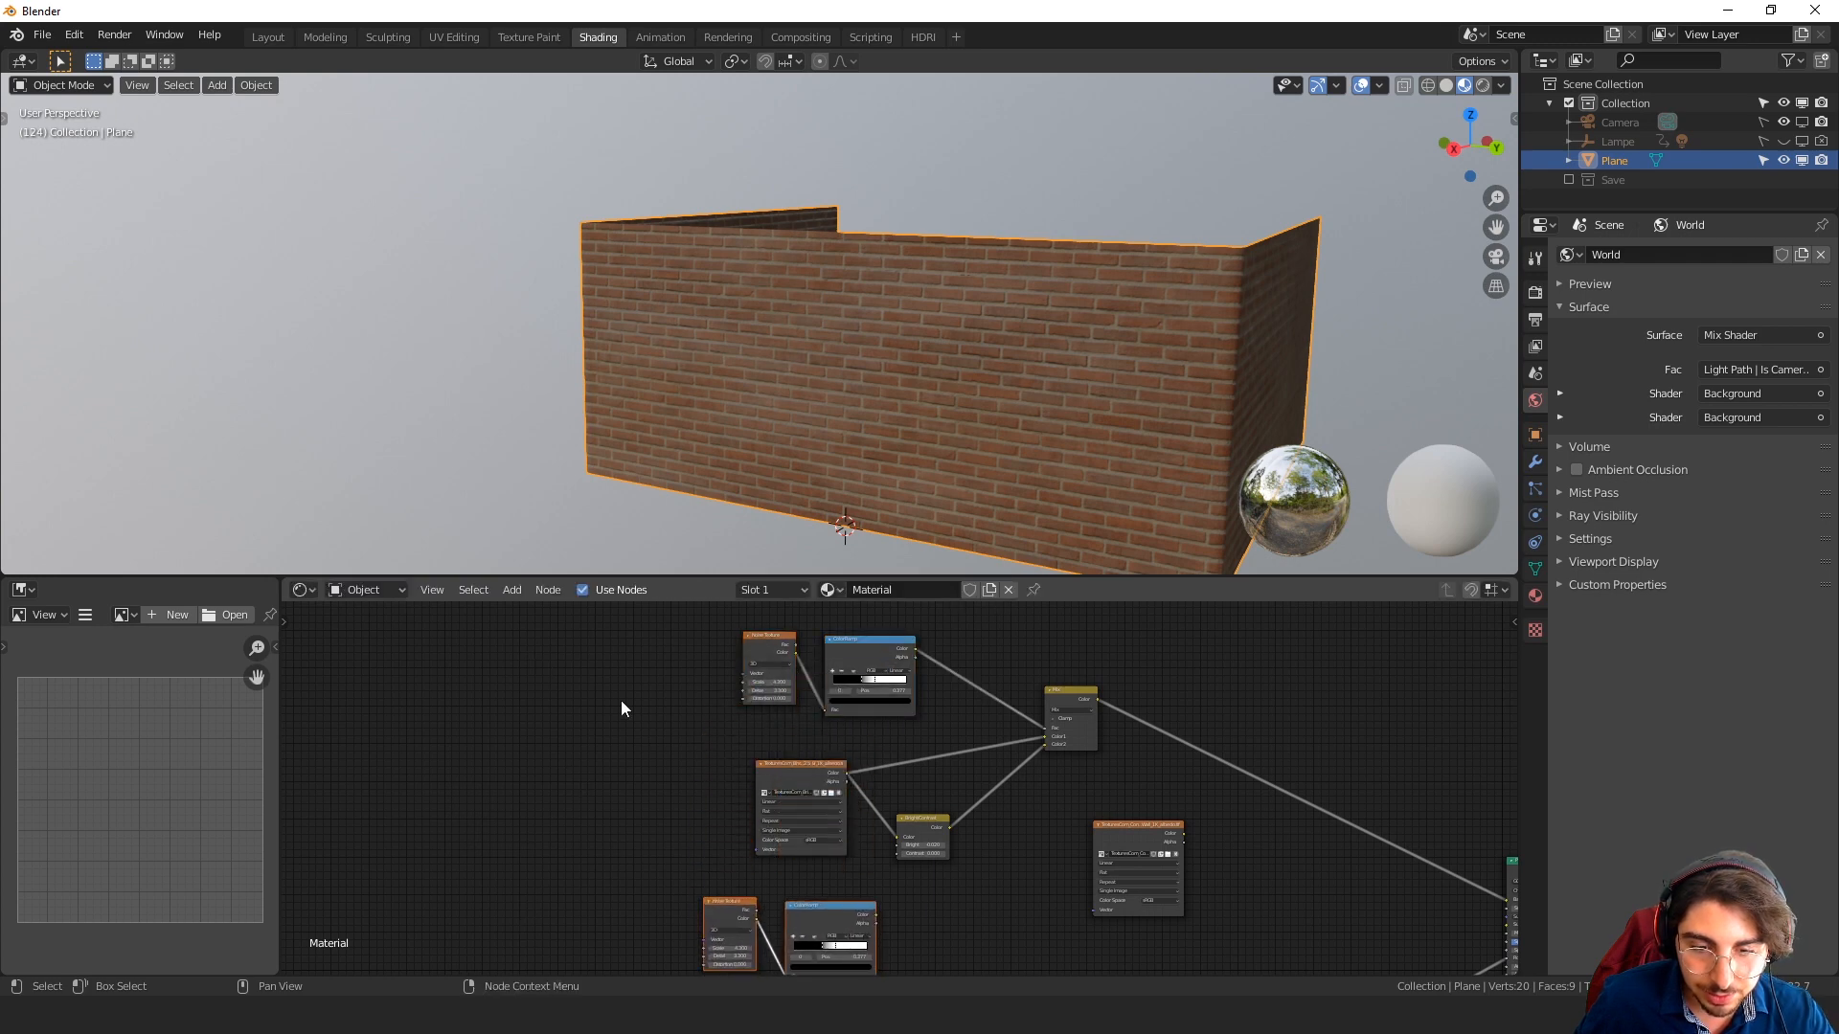
Duplicate the Mix node and insert the copy into the link between the brick color mix and the Principled BSDF's Base Color
{"action": "middle_click_drag", "start_coordinate": [980, 919], "coordinate": [756, 771]}
{"action": "scroll", "coordinate": [886, 756], "scroll_direction": "down", "scroll_amount": 3}
{"action": "middle_click_drag", "start_coordinate": [887, 756], "coordinate": [795, 847]}
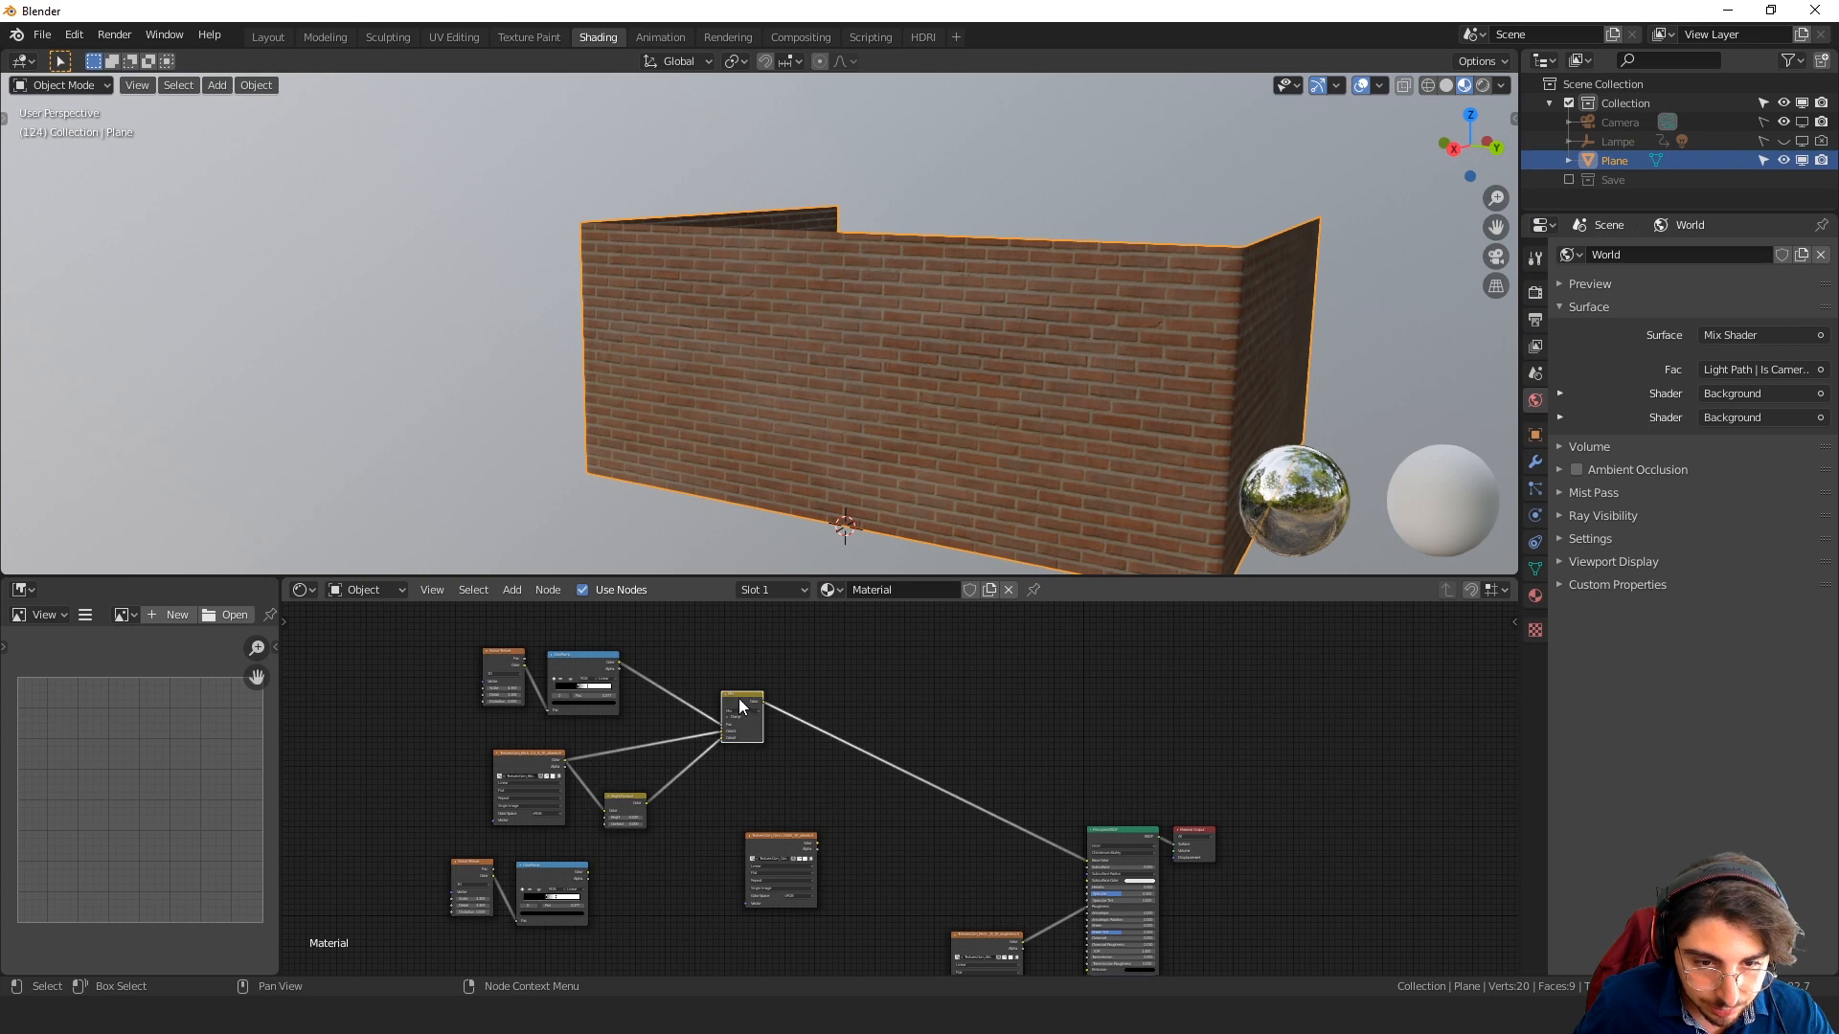
{"action": "scroll", "coordinate": [739, 699], "scroll_direction": "up", "scroll_amount": 1}
{"action": "key", "text": "g"}
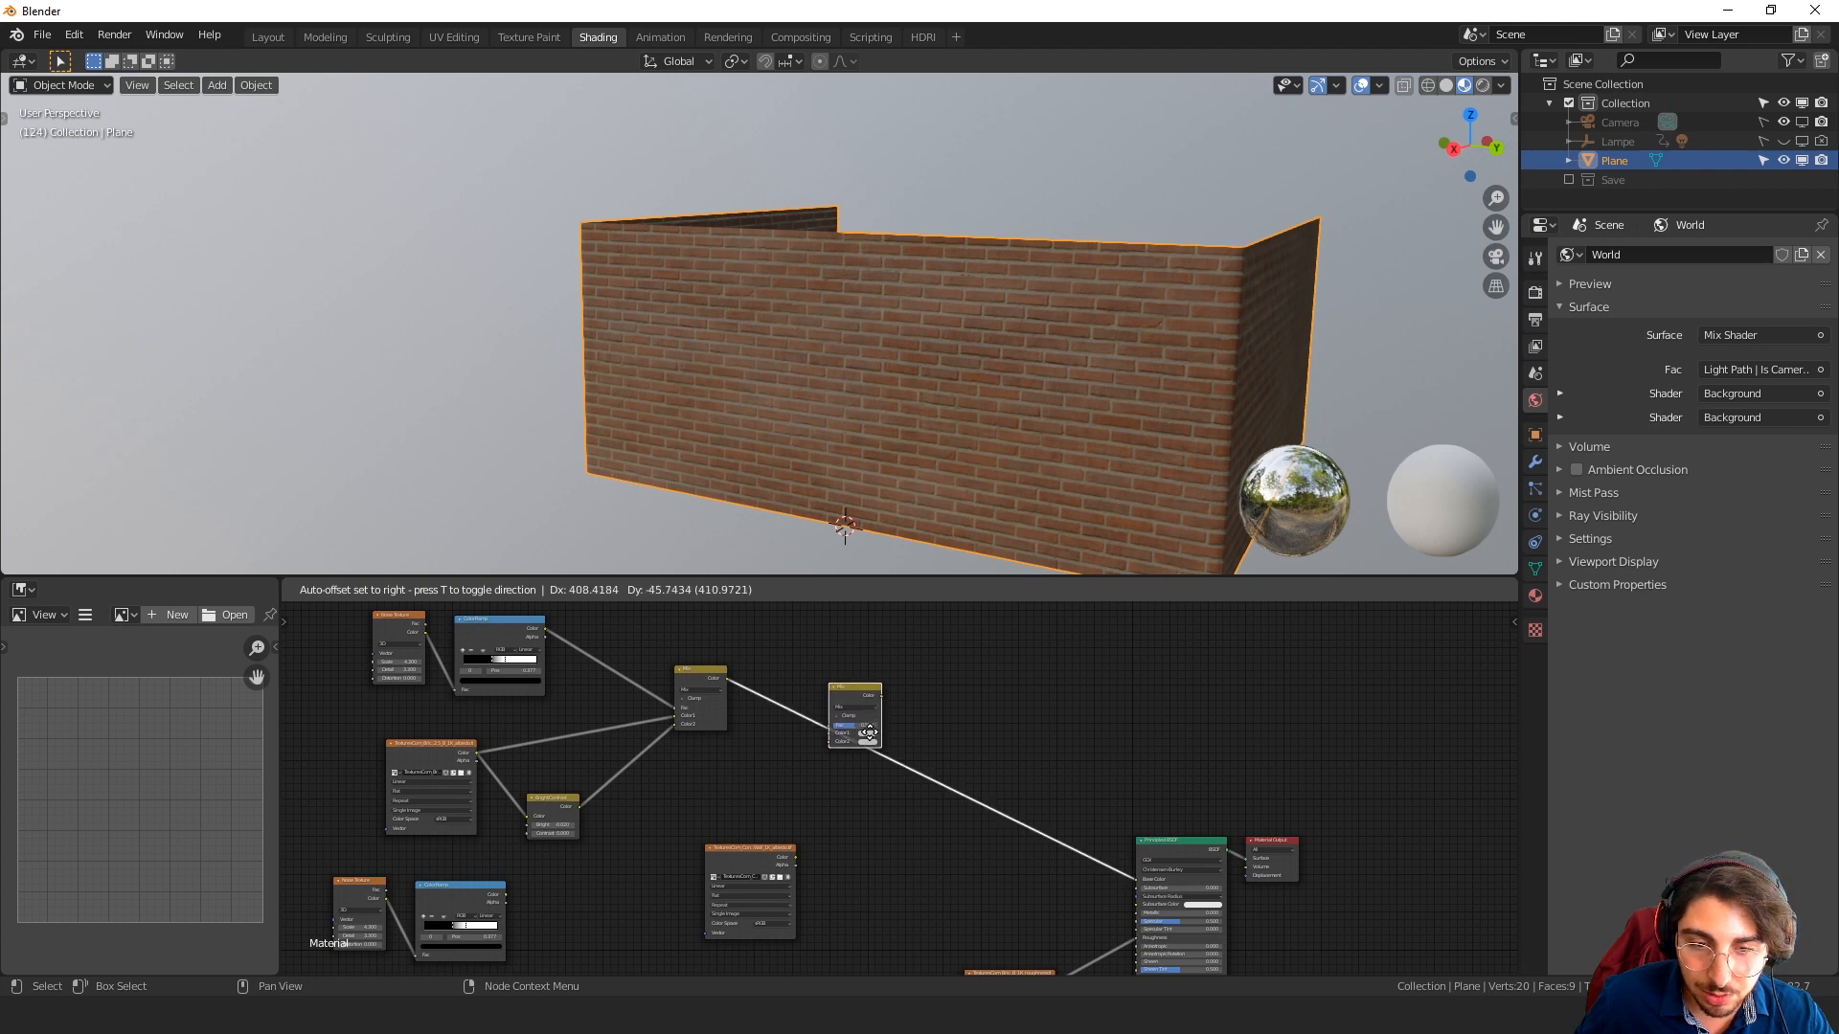
{"action": "left_click", "coordinate": [869, 732]}
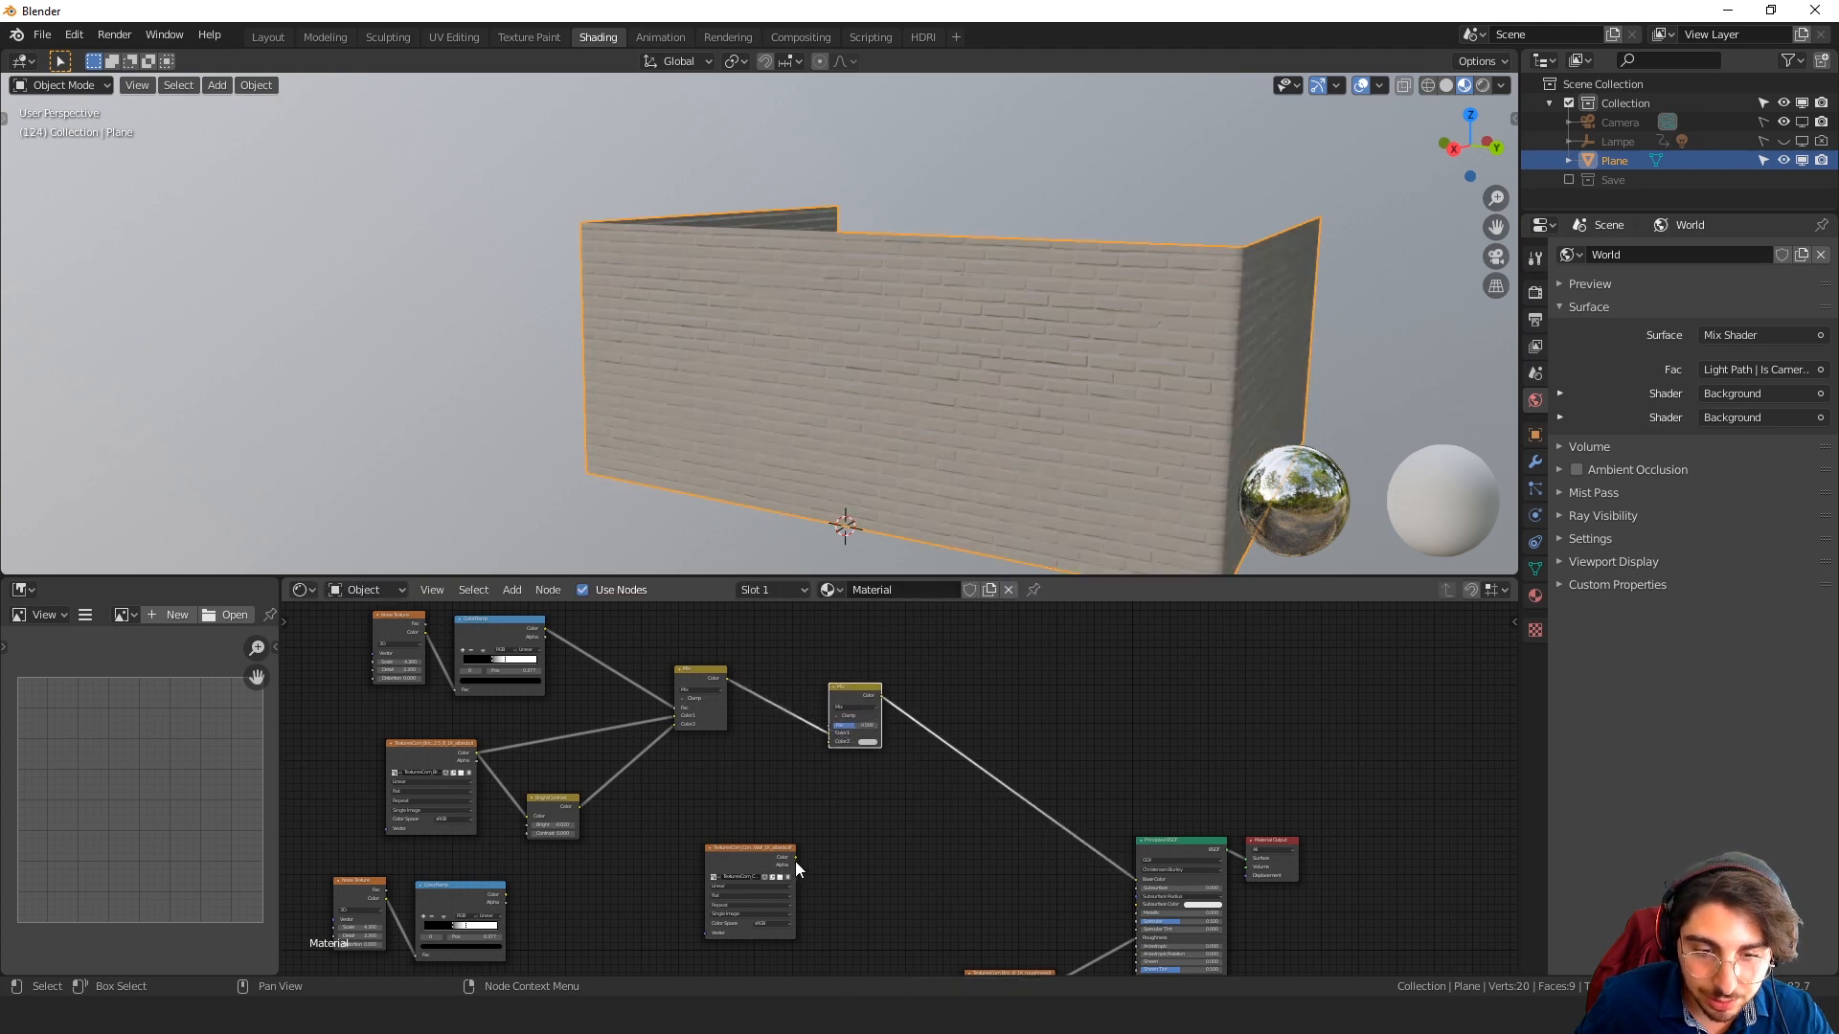
Connect the concrete albedo's Color output to the Color2 input of the second Mix node
{"action": "middle_click_drag", "start_coordinate": [798, 898], "coordinate": [813, 878]}
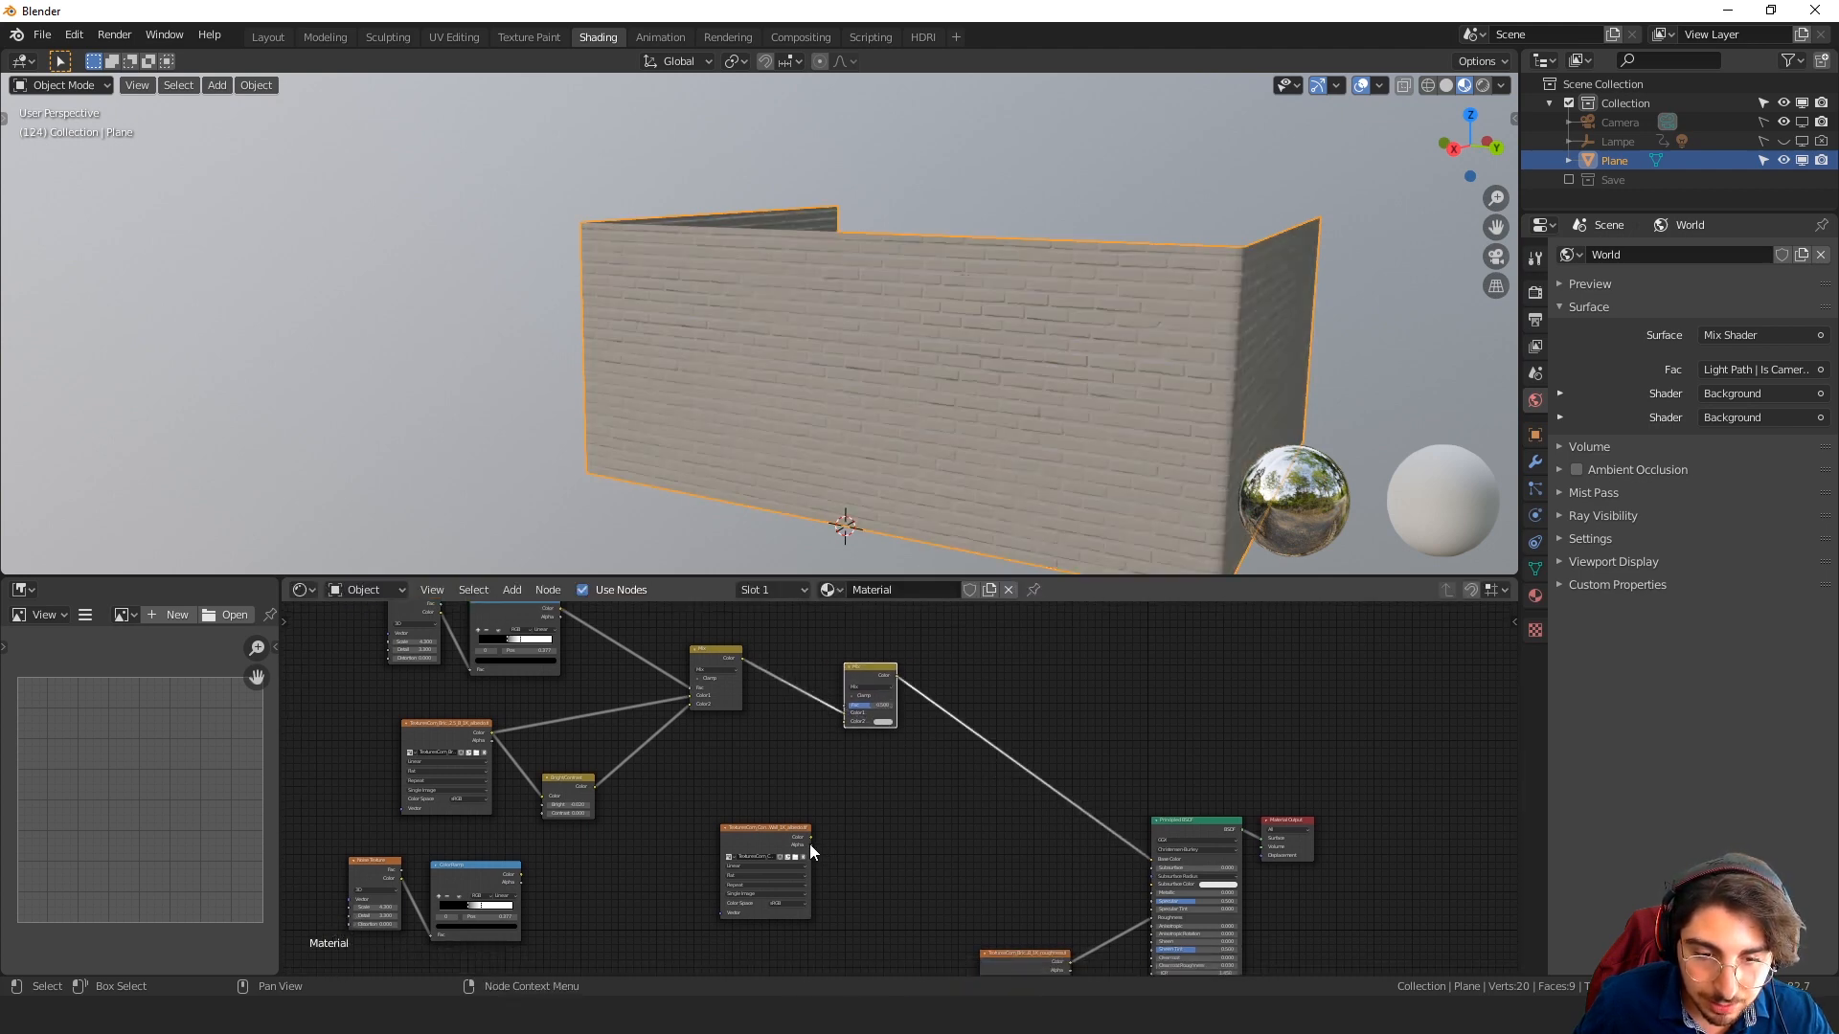
{"action": "left_click_drag", "start_coordinate": [810, 837], "coordinate": [814, 827]}
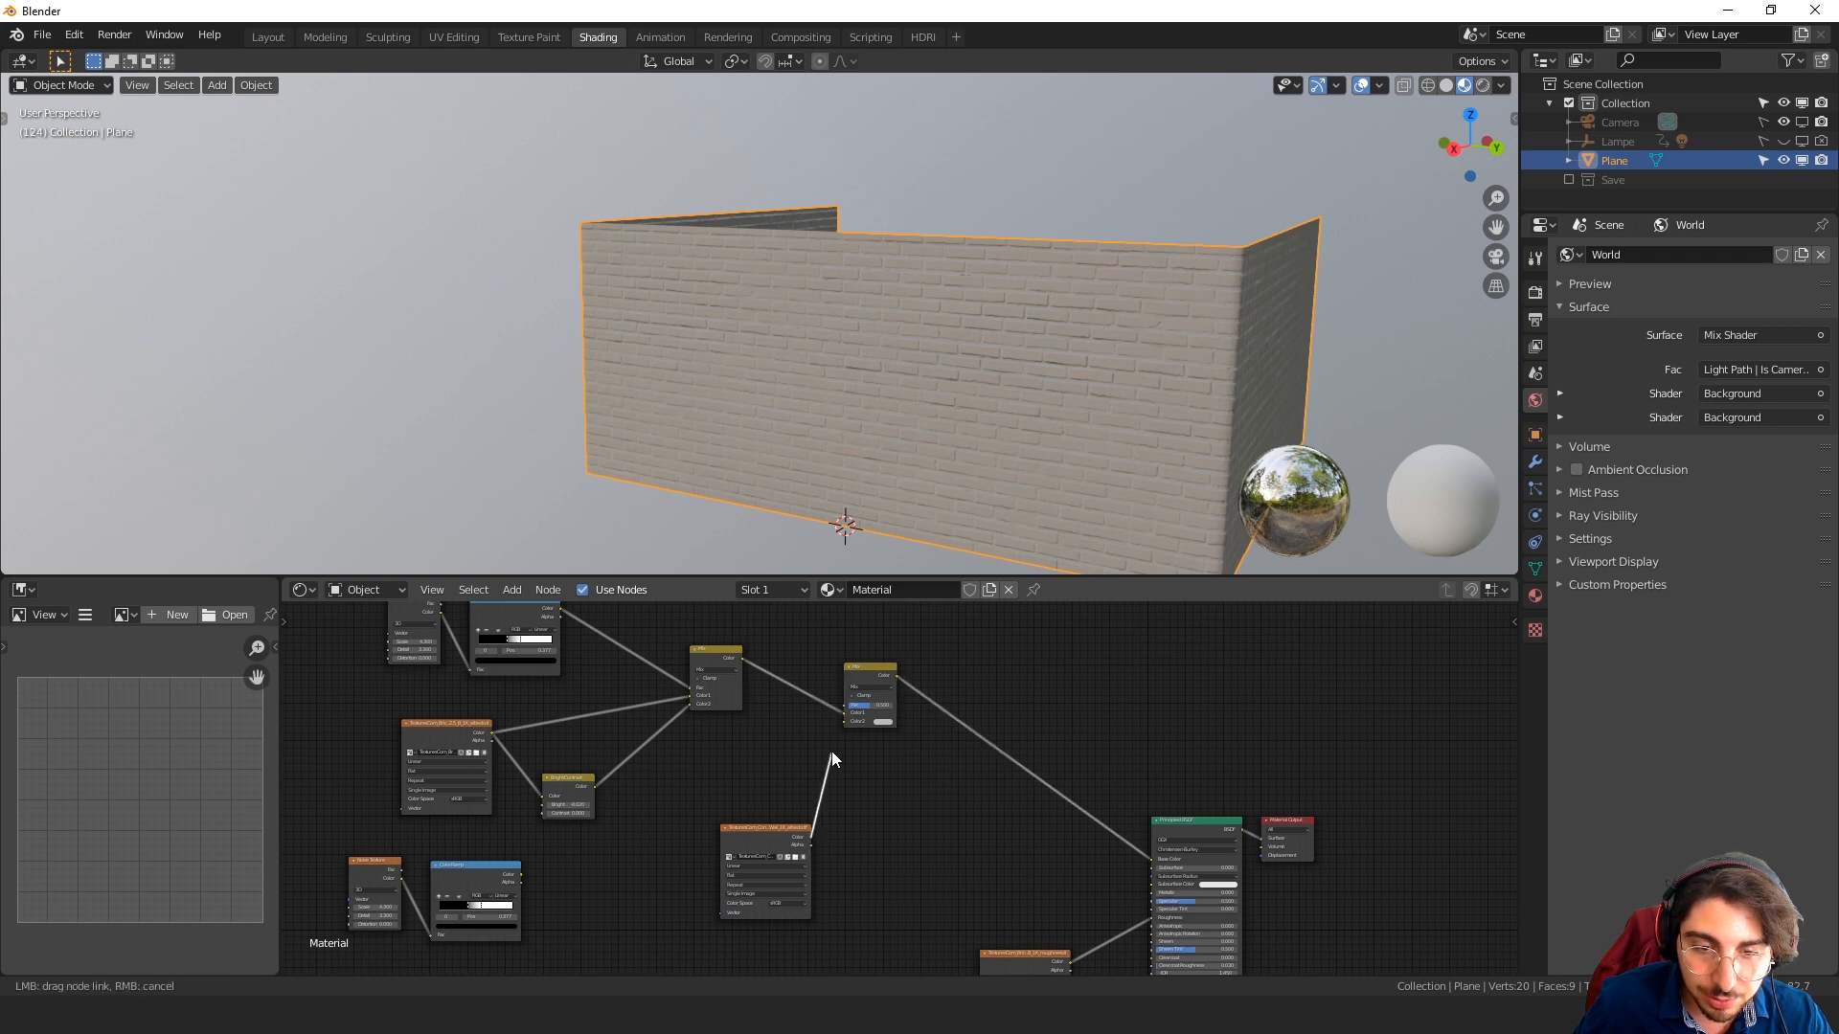
{"action": "left_click_drag", "start_coordinate": [840, 721], "coordinate": [843, 722]}
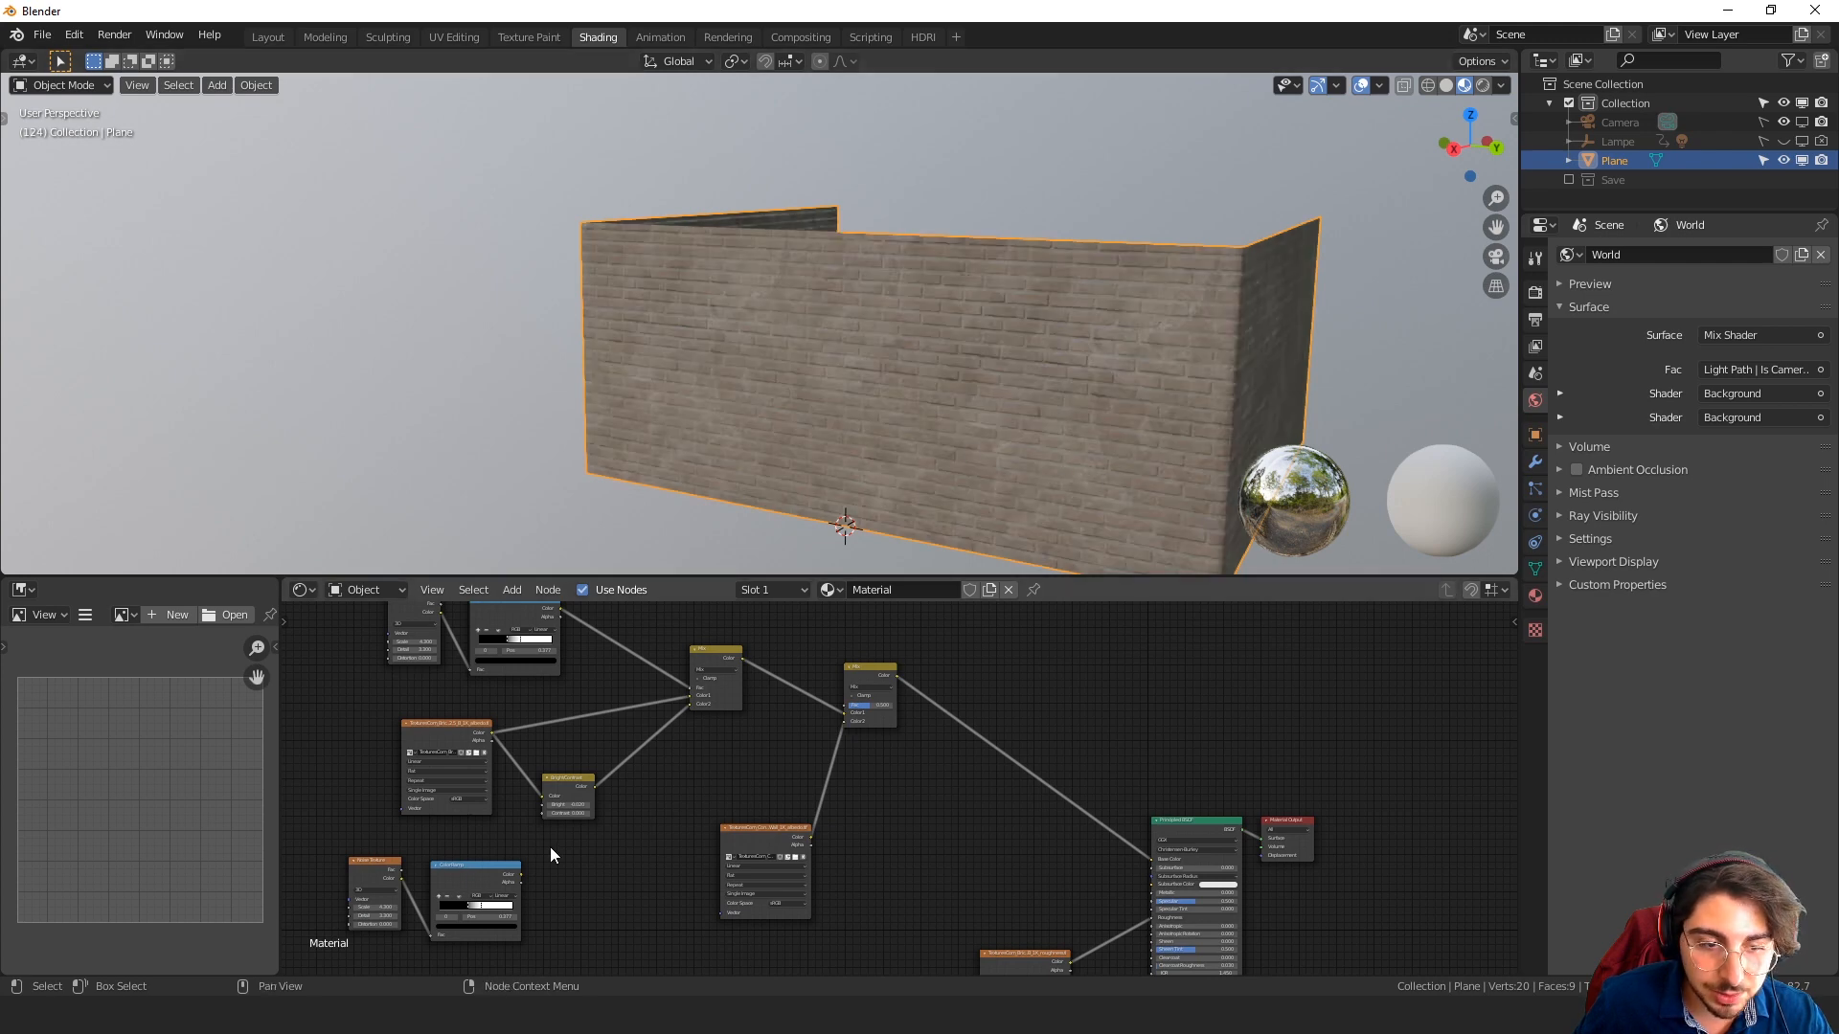
Preview the concrete albedo by linking it directly to Base Color, and reconnect the second Mix node's Color output to Base Color
{"action": "scroll", "coordinate": [830, 697], "scroll_direction": "up", "scroll_amount": 2}
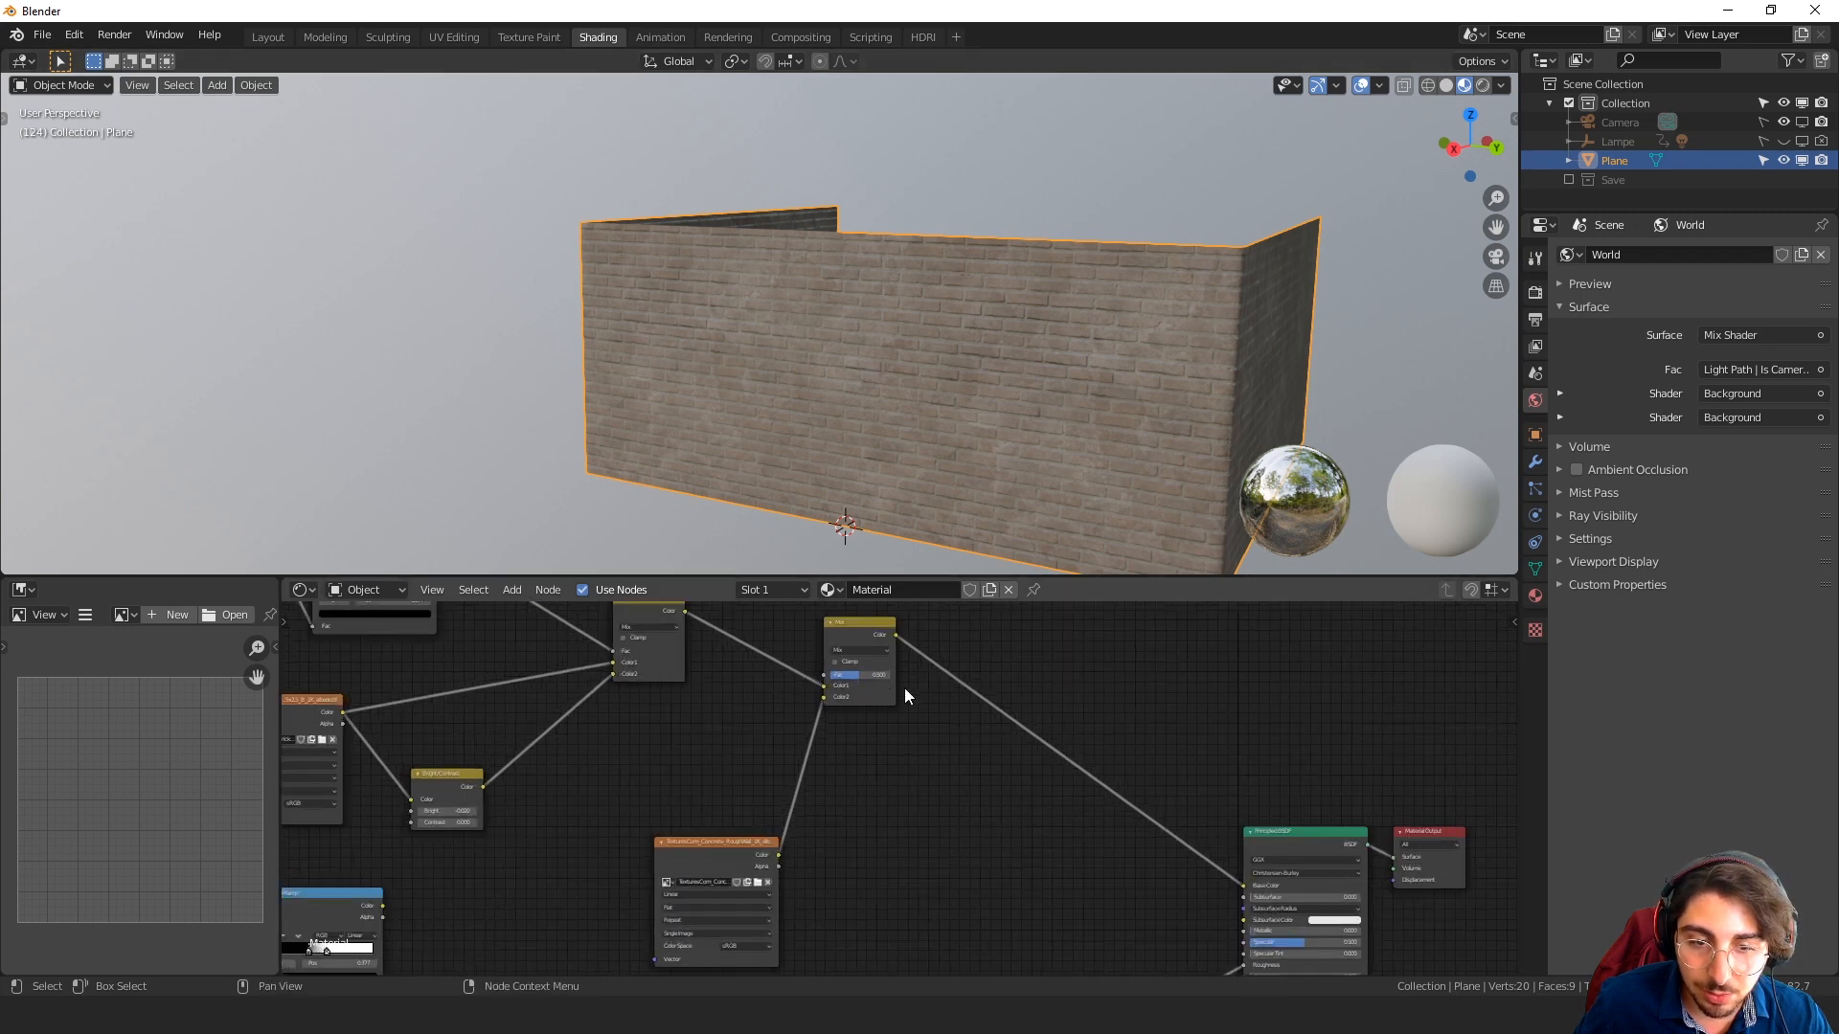
{"action": "middle_click_drag", "start_coordinate": [746, 722], "coordinate": [795, 614]}
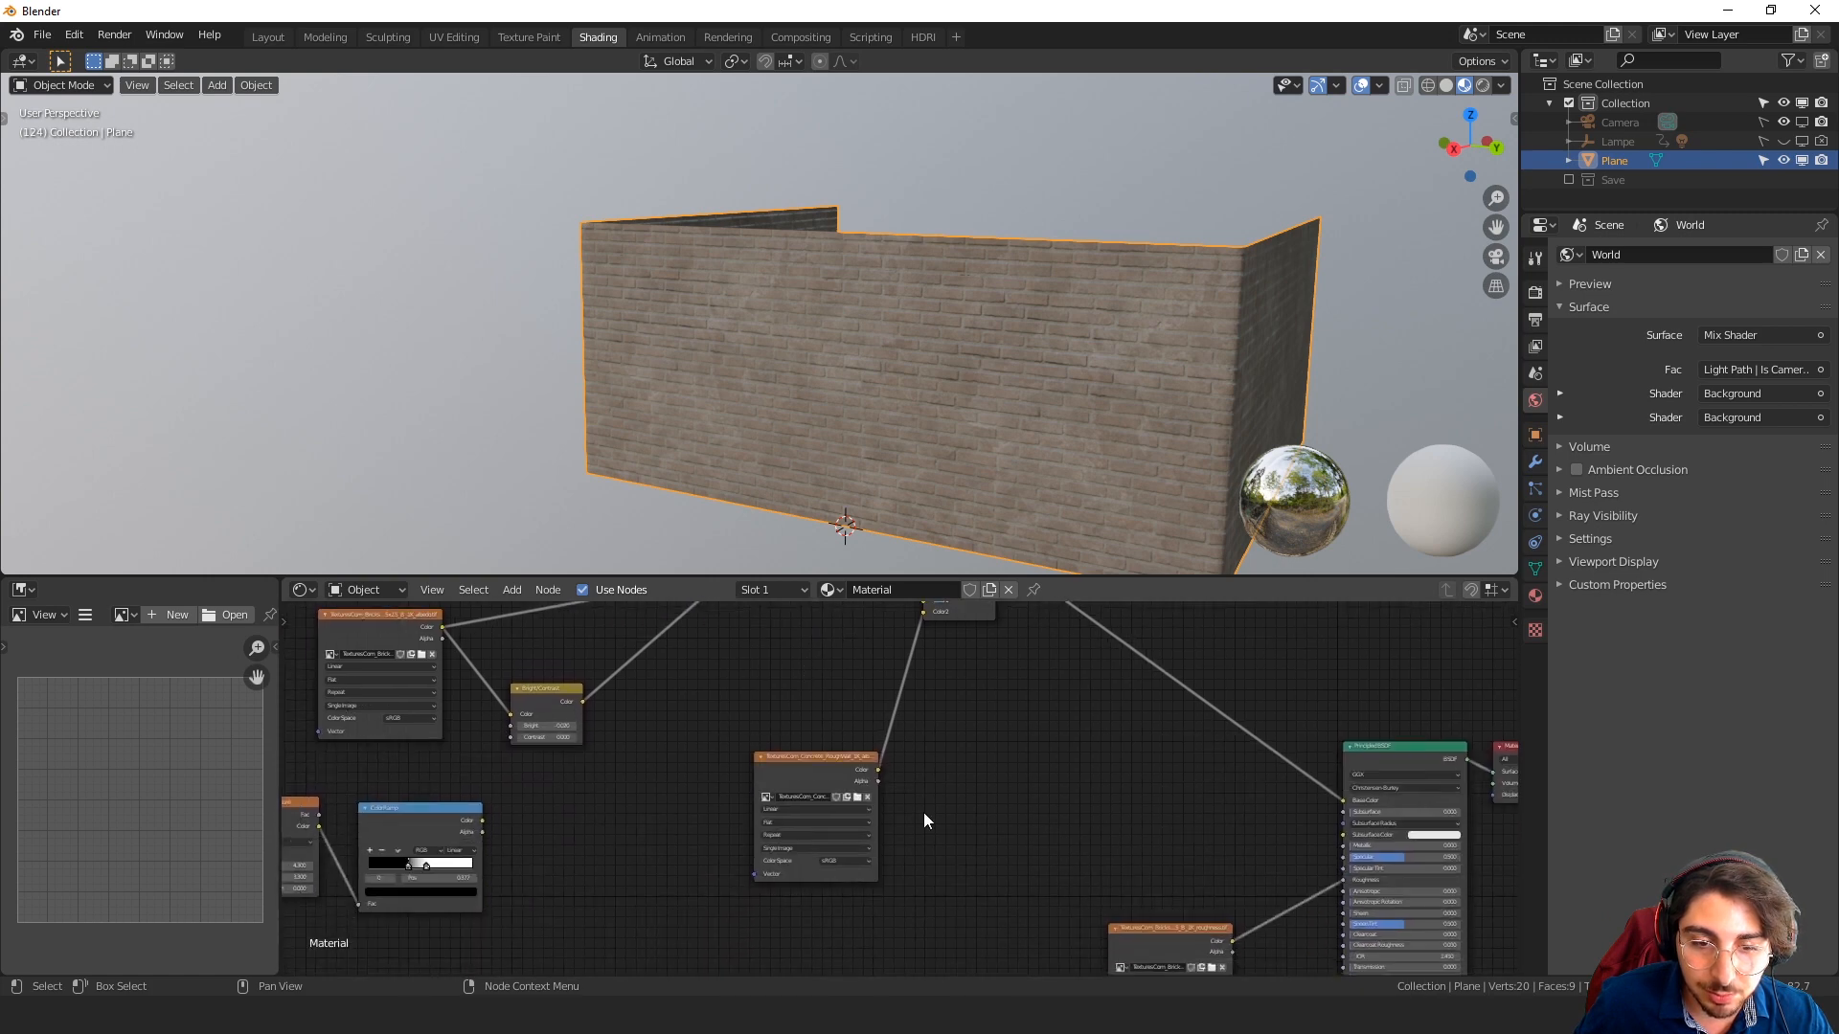
{"action": "left_click_drag", "start_coordinate": [878, 769], "coordinate": [1348, 802]}
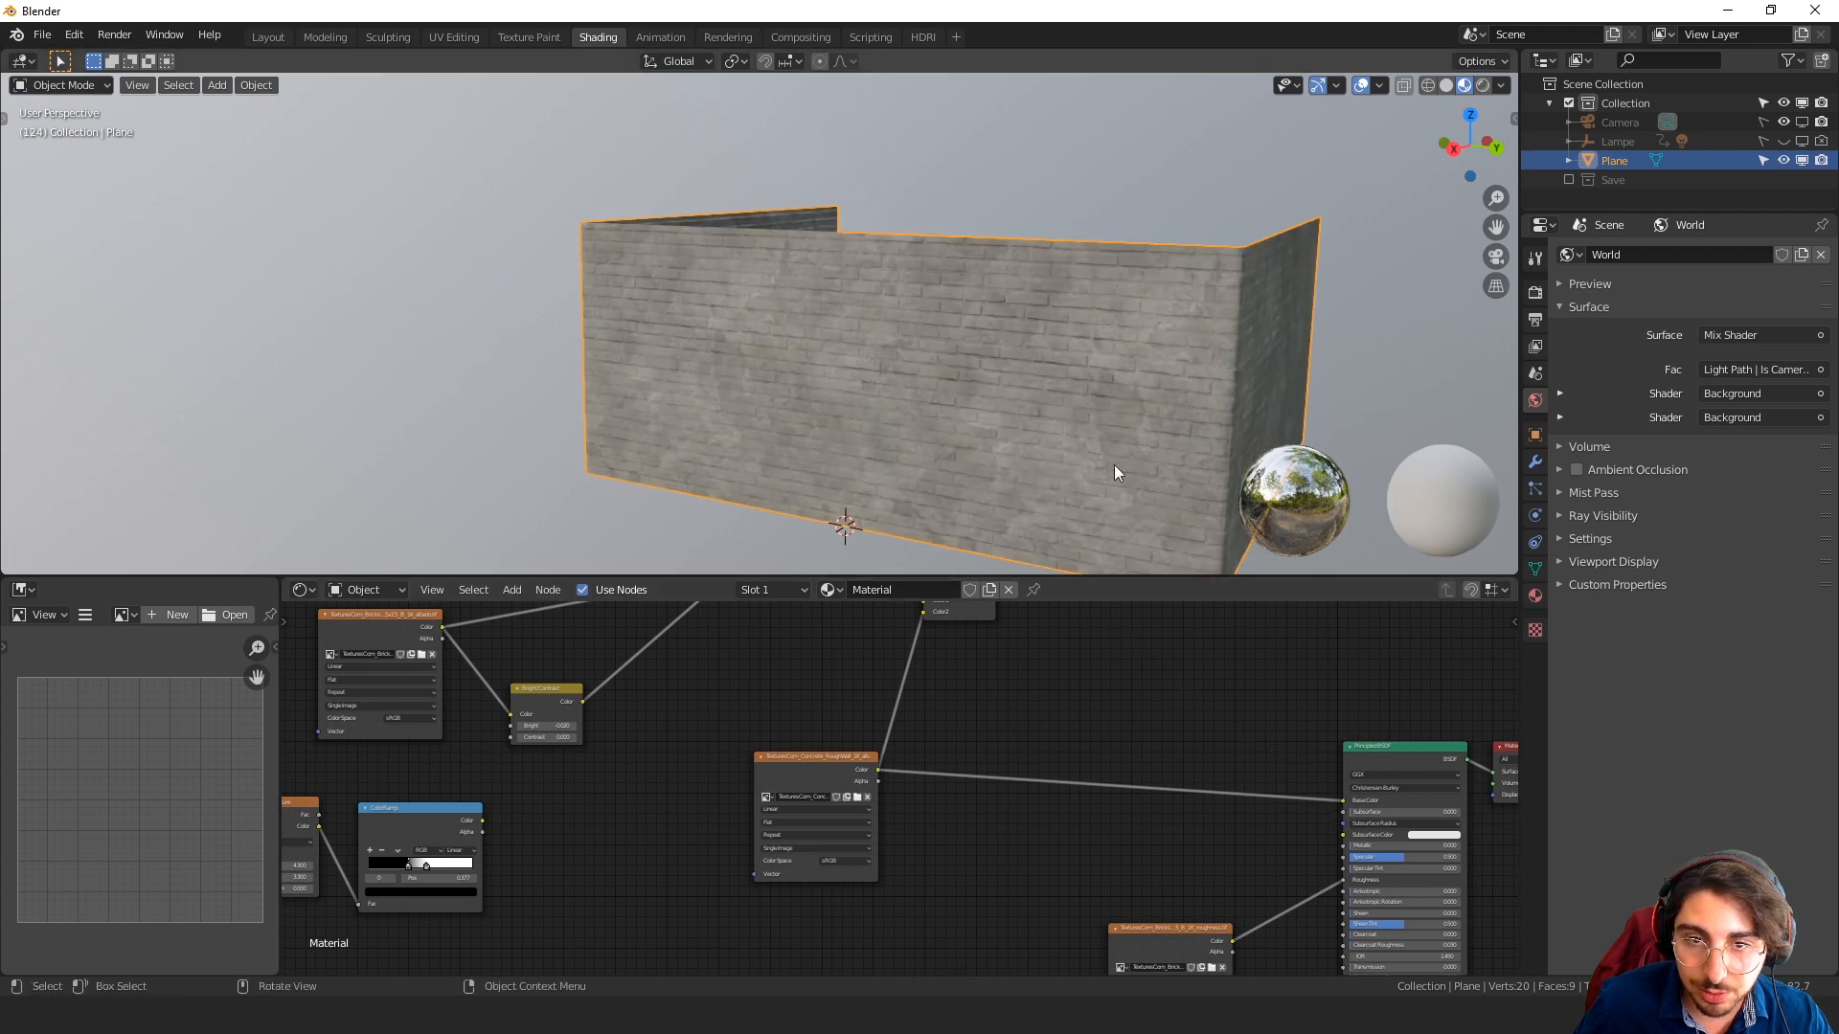
{"action": "scroll", "coordinate": [1263, 953], "scroll_direction": "down", "scroll_amount": 1}
{"action": "middle_click_drag", "start_coordinate": [1262, 954], "coordinate": [1124, 751]}
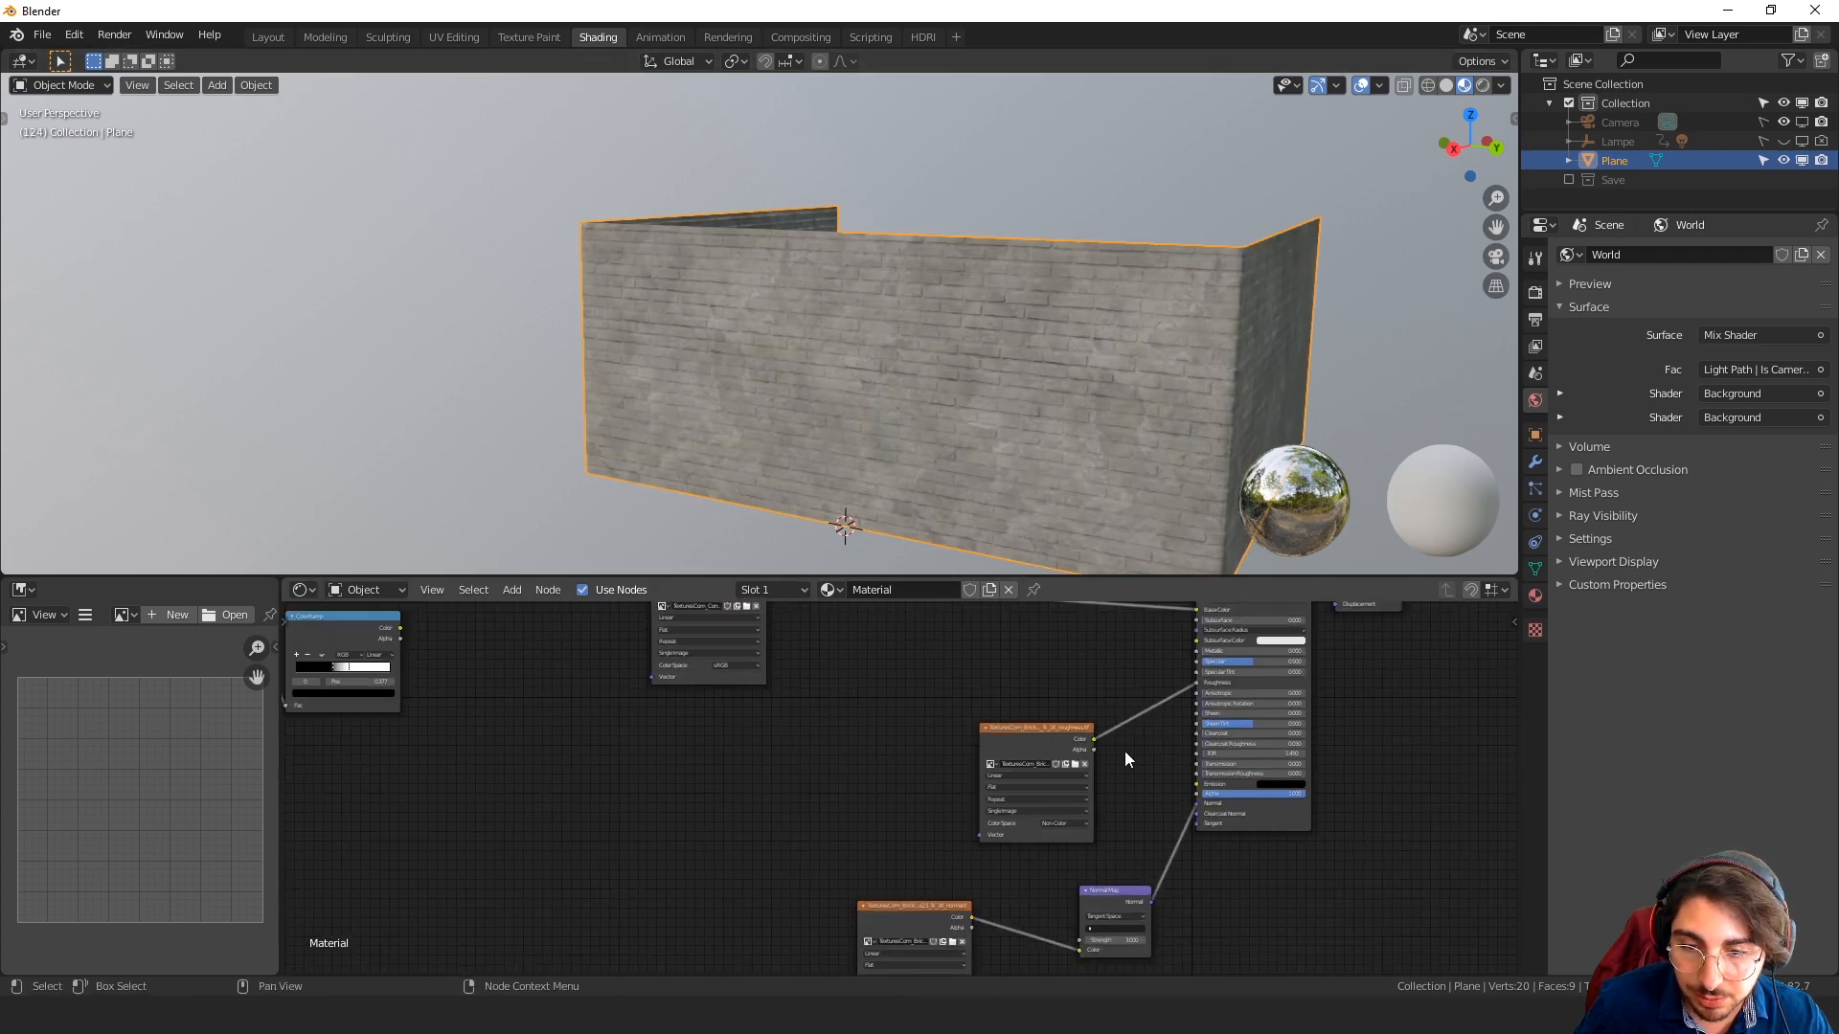
{"action": "middle_click_drag", "start_coordinate": [986, 928], "coordinate": [996, 781]}
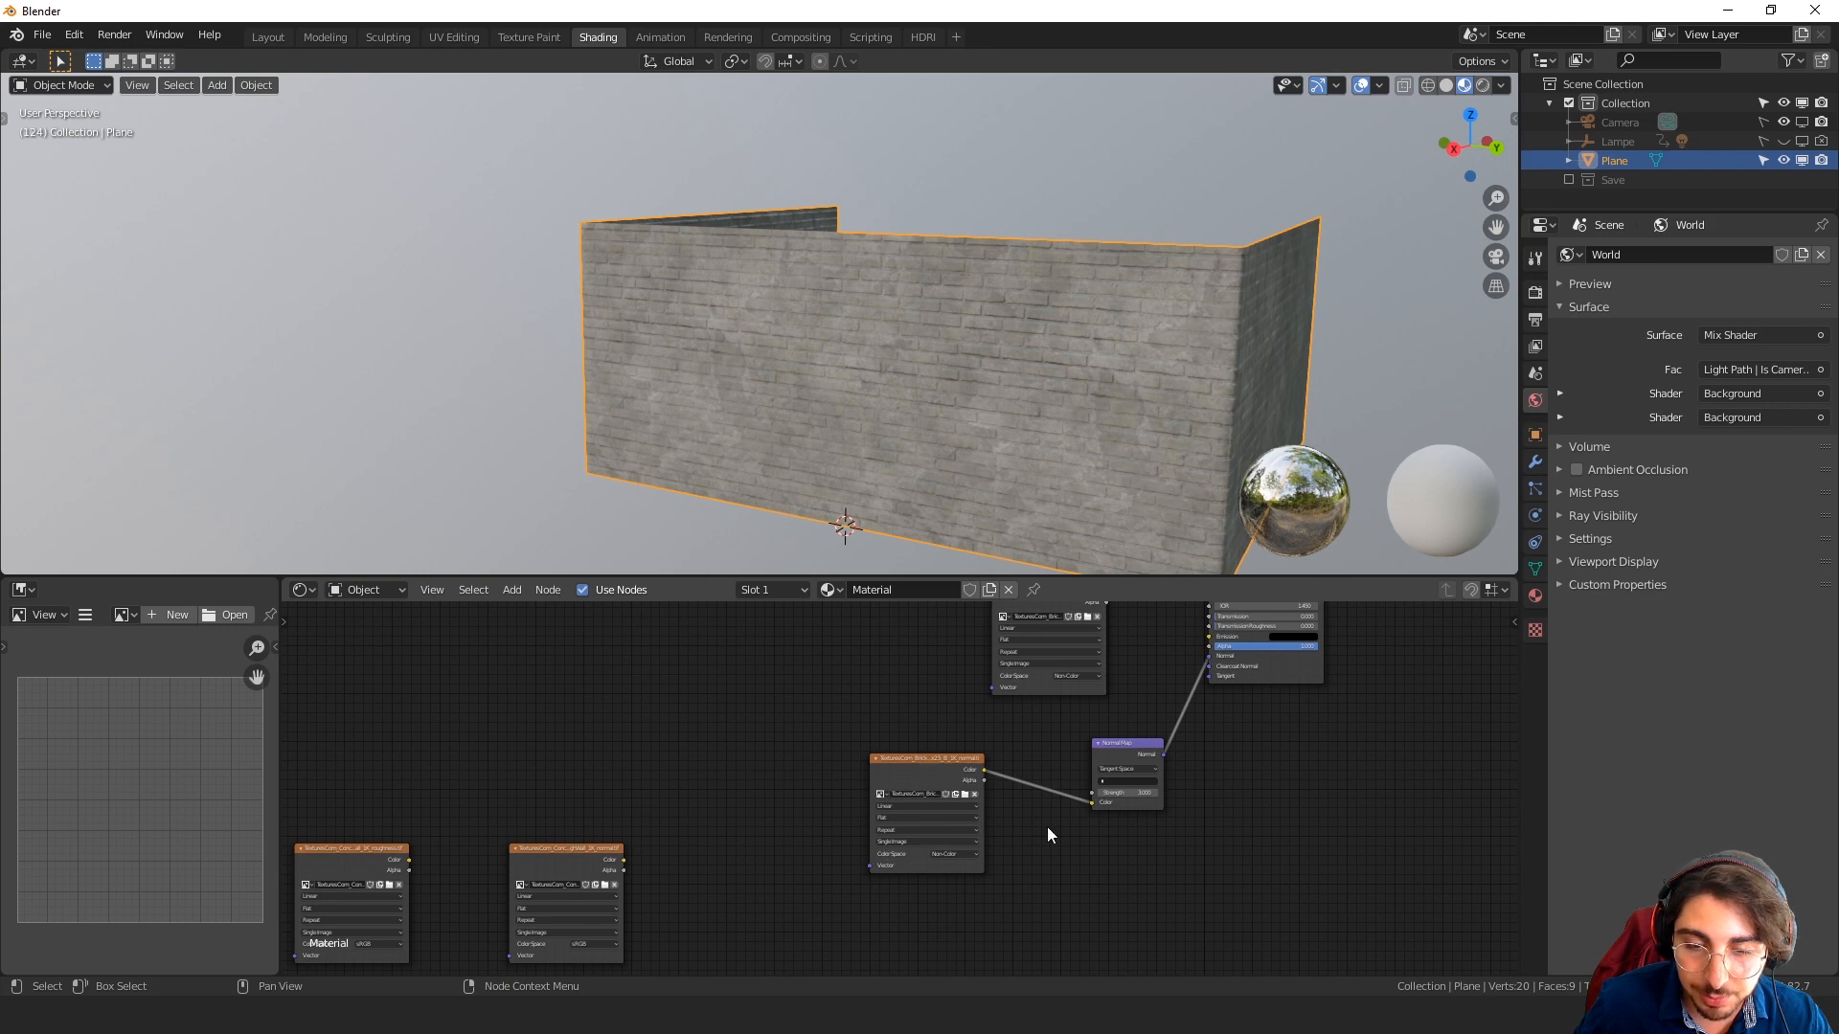
{"action": "middle_click_drag", "start_coordinate": [900, 716], "coordinate": [1007, 750]}
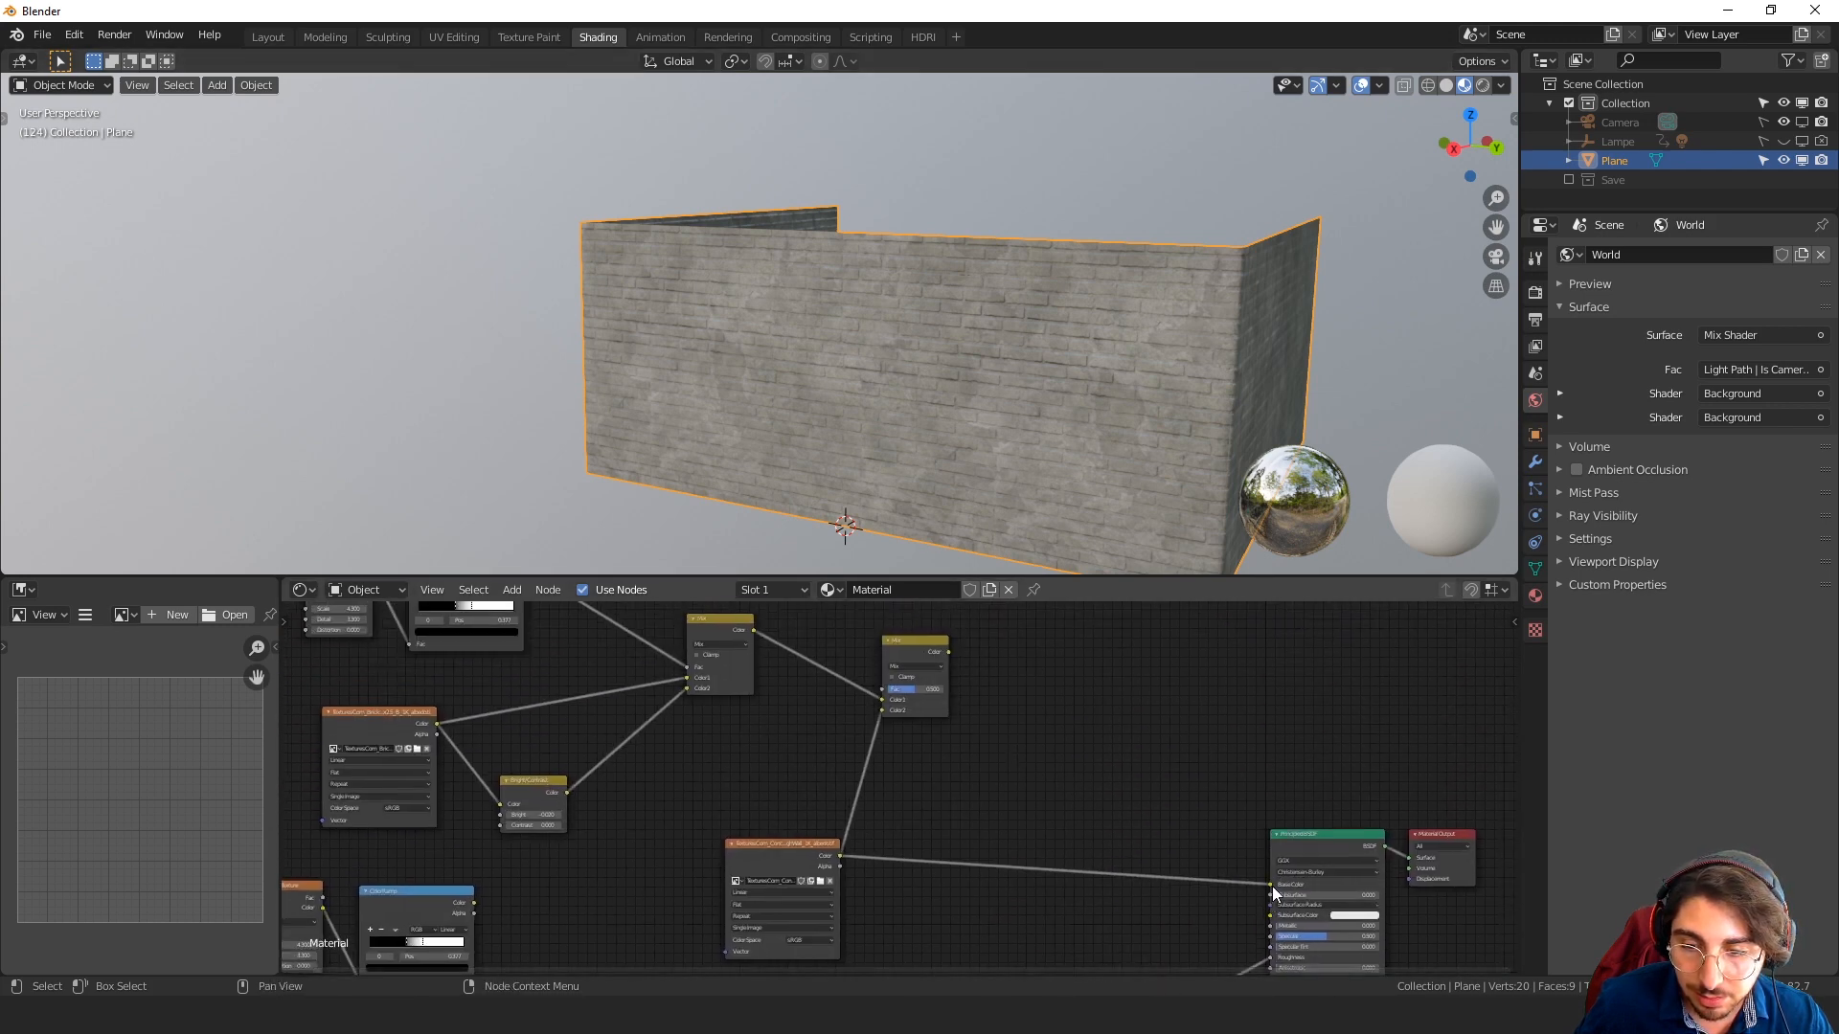
{"action": "left_click_drag", "start_coordinate": [1268, 884], "coordinate": [1063, 757]}
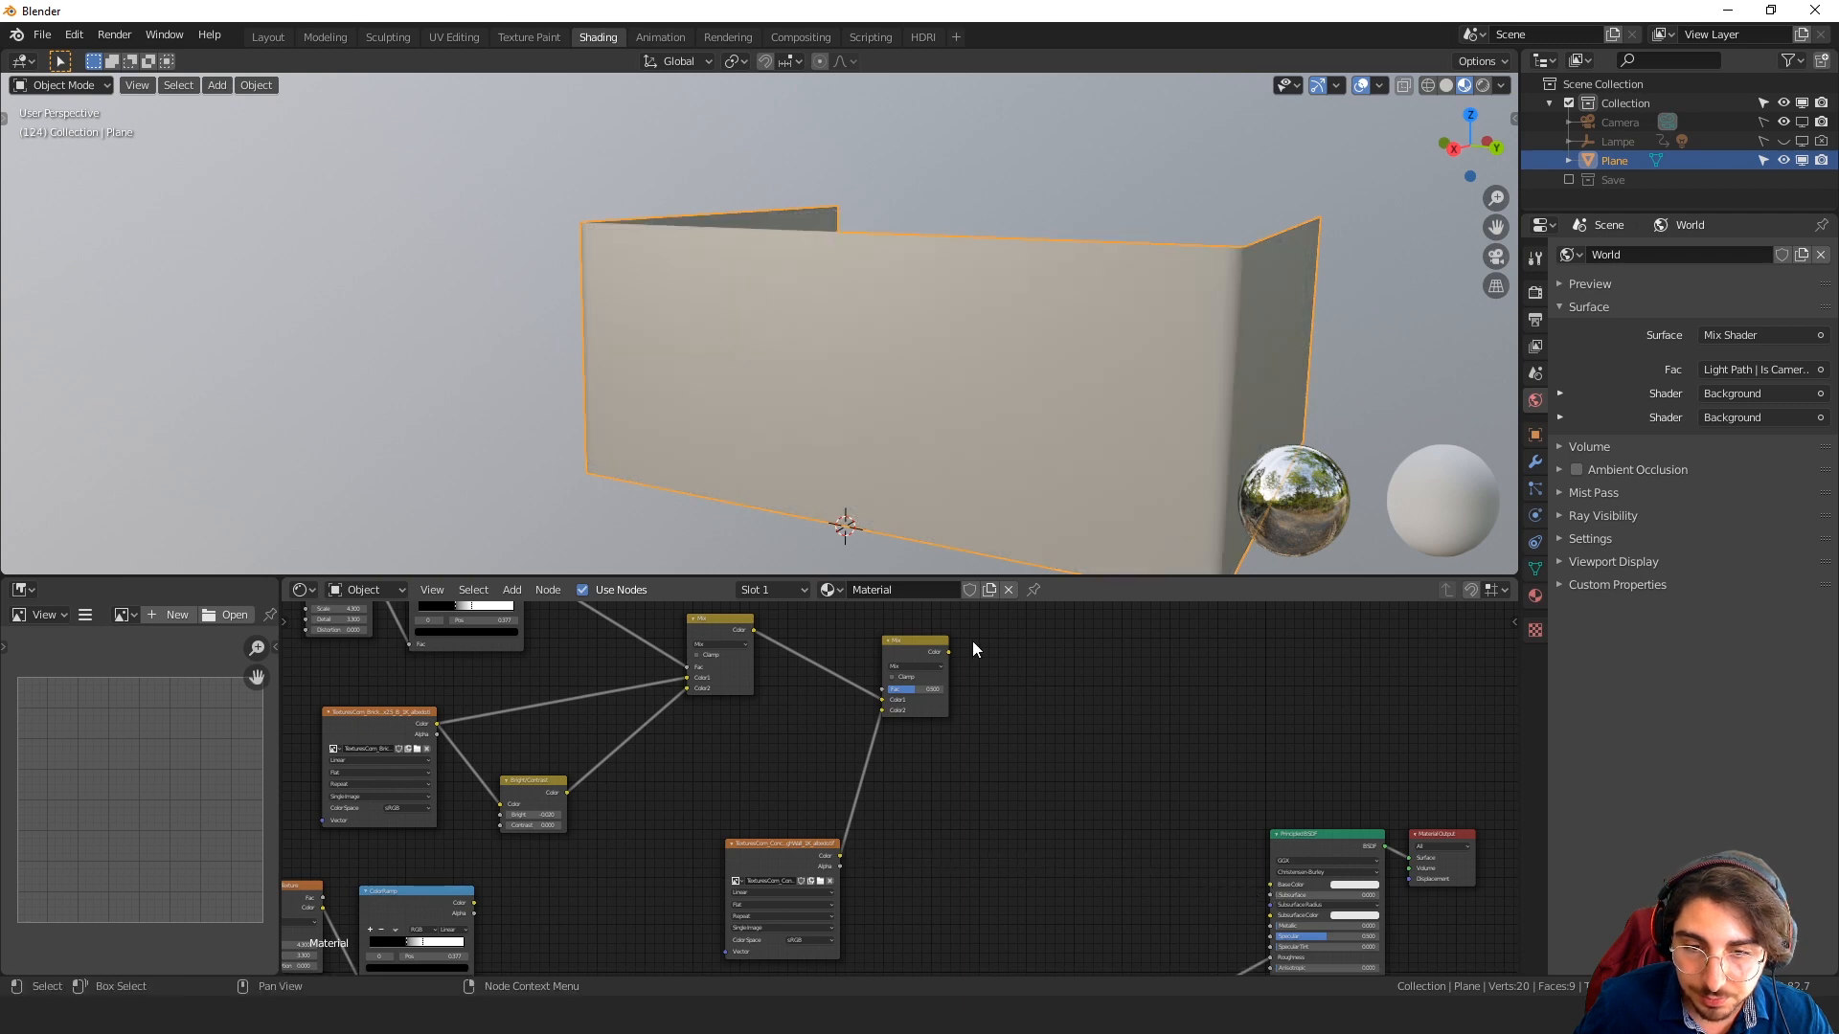
{"action": "left_click_drag", "start_coordinate": [948, 652], "coordinate": [1270, 884]}
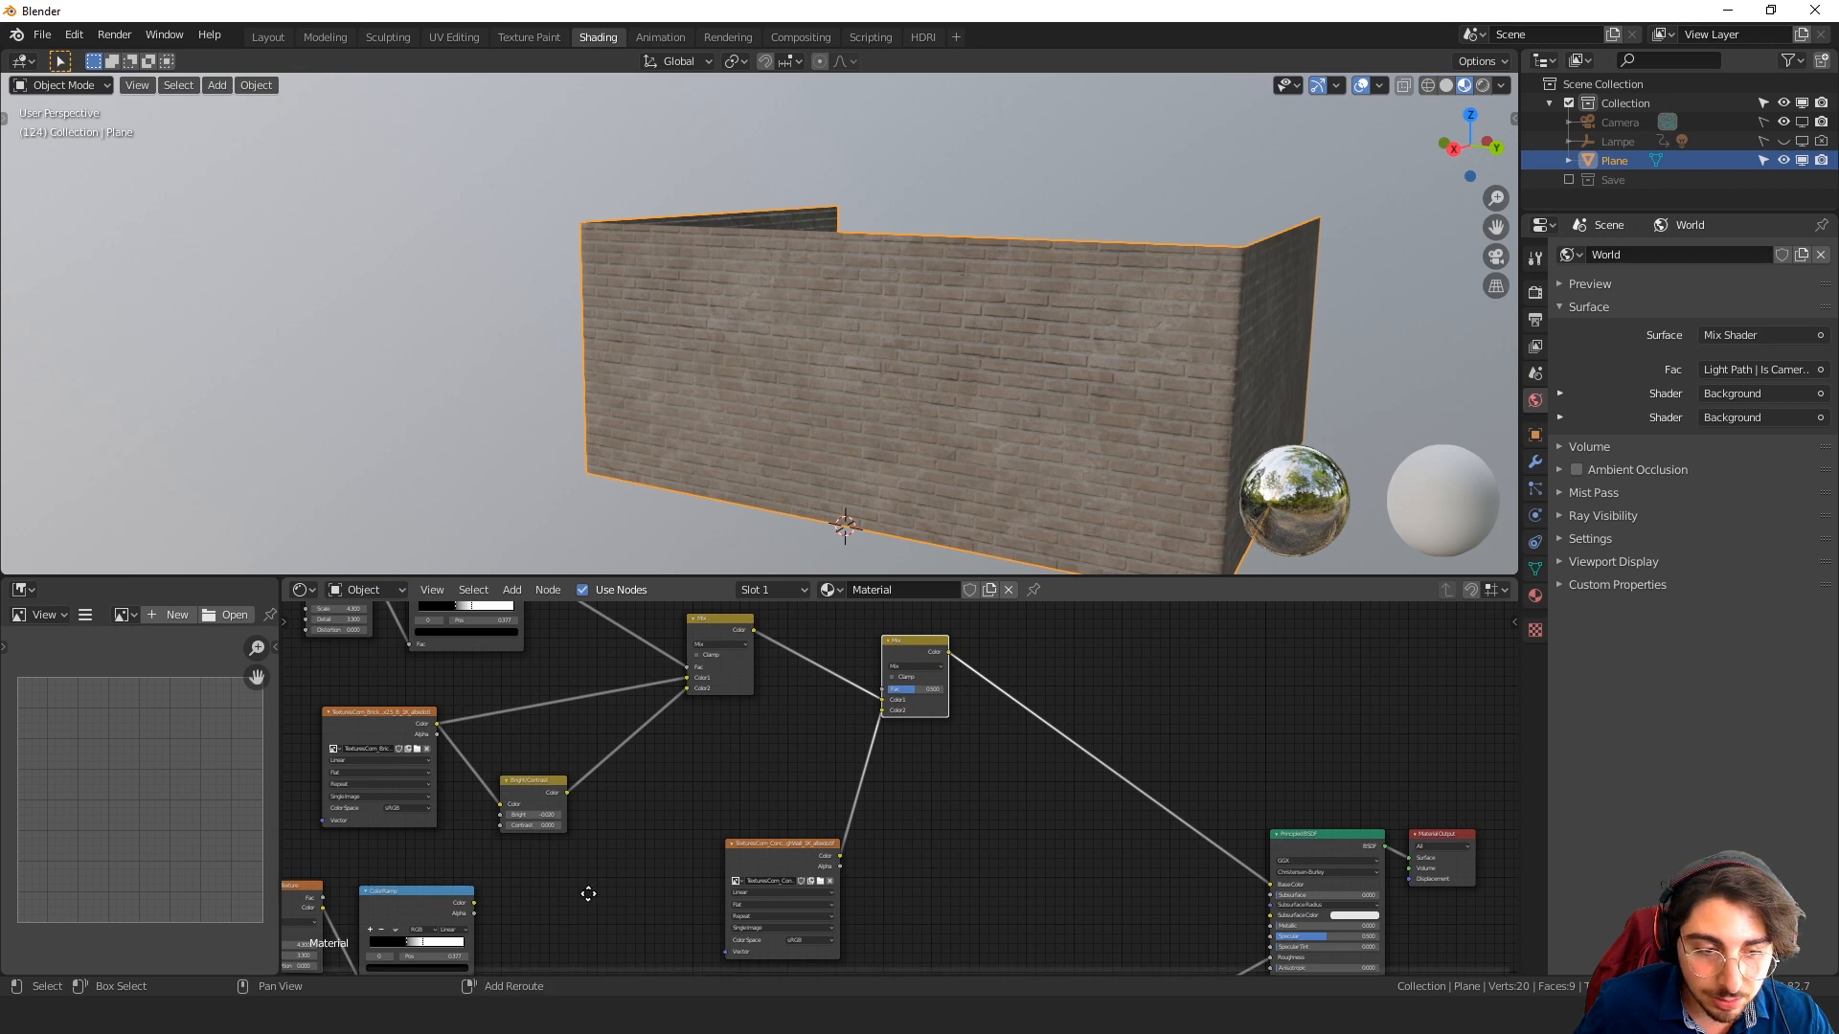
Reposition the duplicated Noise Texture and ColorRamp below the brick nodes, closer to the concrete albedo
{"action": "middle_click_drag", "start_coordinate": [392, 966], "coordinate": [663, 797]}
{"action": "left_click_drag", "start_coordinate": [445, 693], "coordinate": [716, 843]}
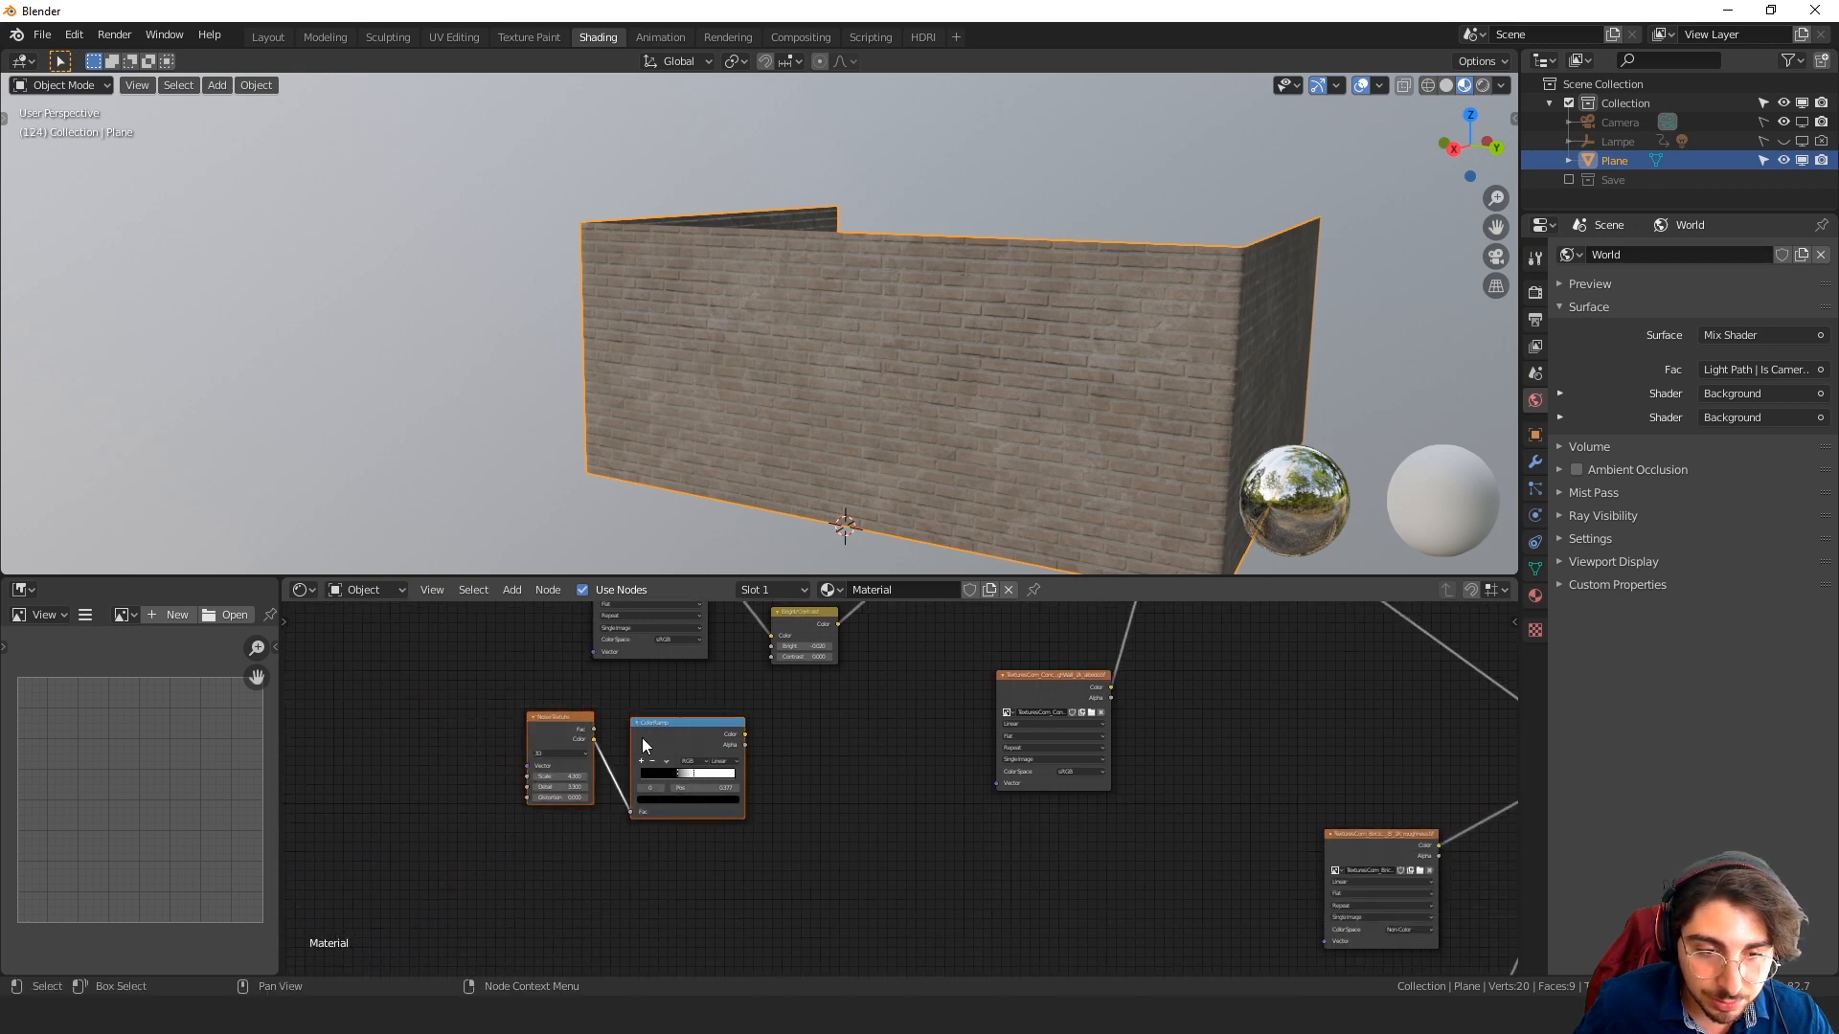
{"action": "key", "text": "g"}
{"action": "left_click", "coordinate": [917, 719]}
{"action": "middle_click_drag", "start_coordinate": [917, 719], "coordinate": [812, 922]}
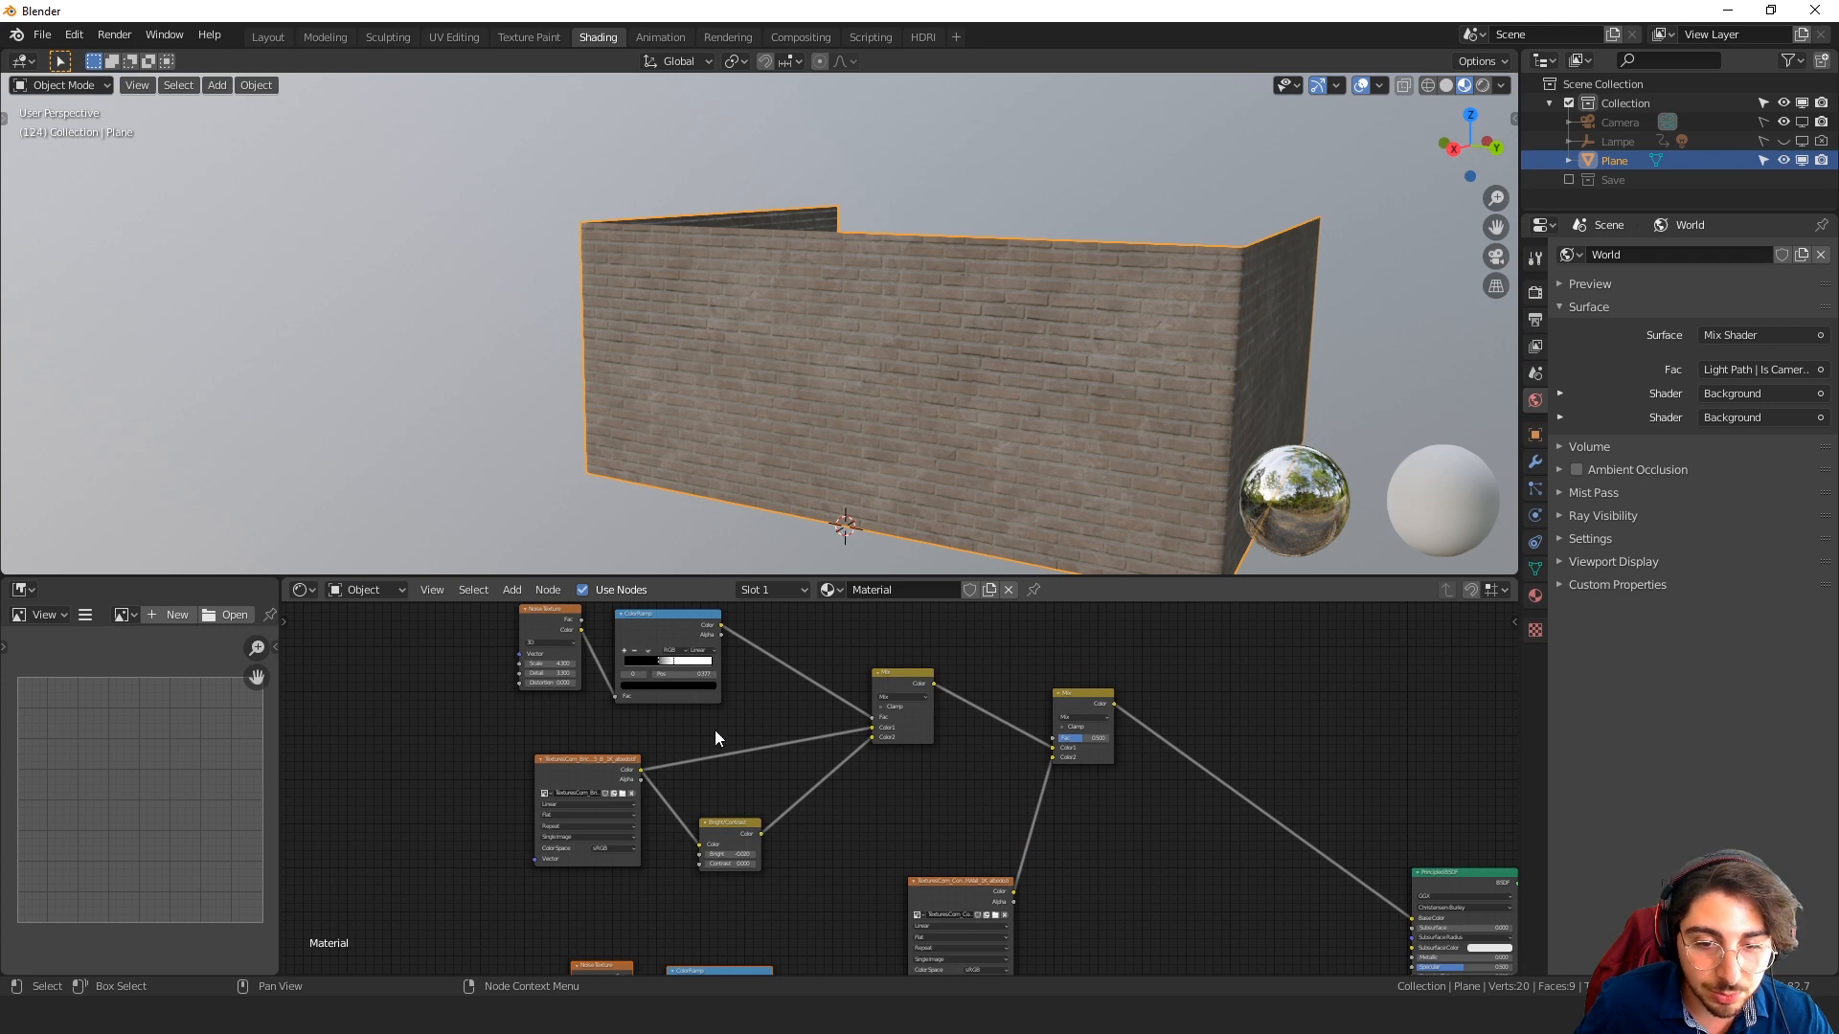
Connect the duplicated ColorRamp's Color output to the Fac input of the second Mix node as the brick-concrete mask
{"action": "middle_click_drag", "start_coordinate": [829, 849], "coordinate": [780, 739]}
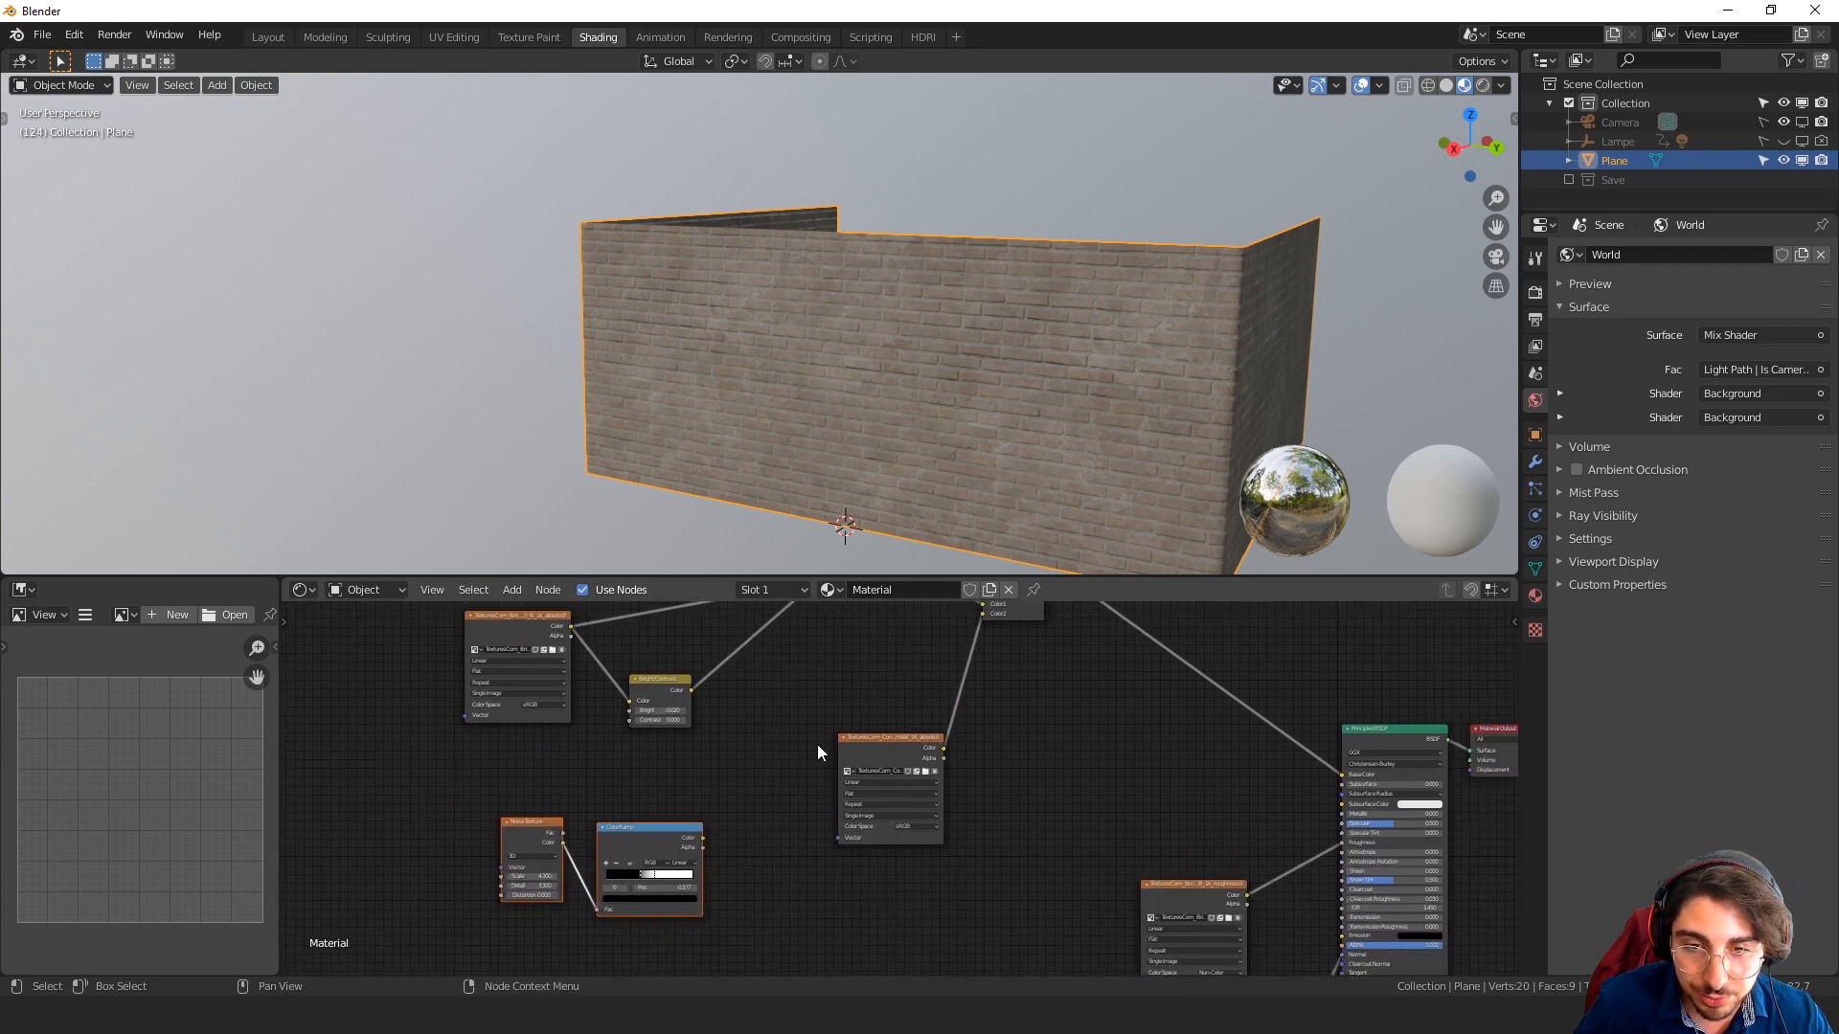
{"action": "scroll", "coordinate": [737, 902], "scroll_direction": "up", "scroll_amount": 2}
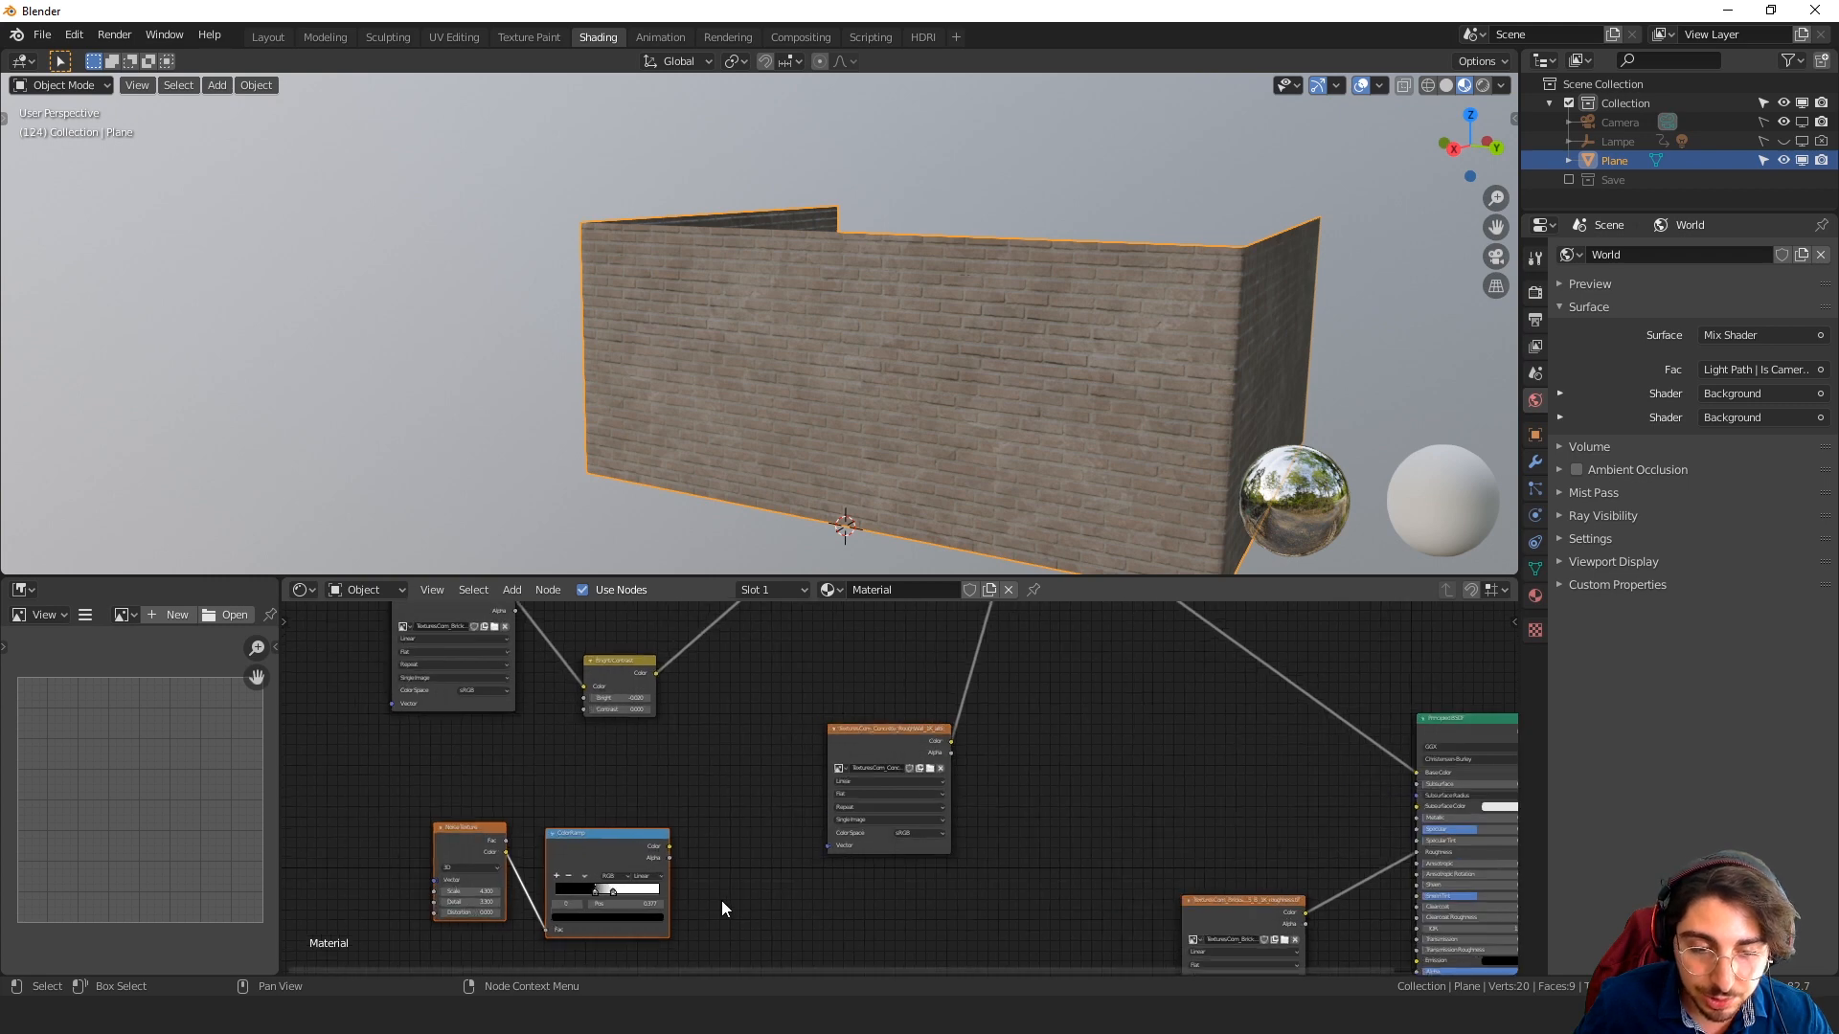
{"action": "middle_click_drag", "start_coordinate": [668, 891], "coordinate": [698, 784]}
{"action": "middle_click_drag", "start_coordinate": [785, 690], "coordinate": [655, 913]}
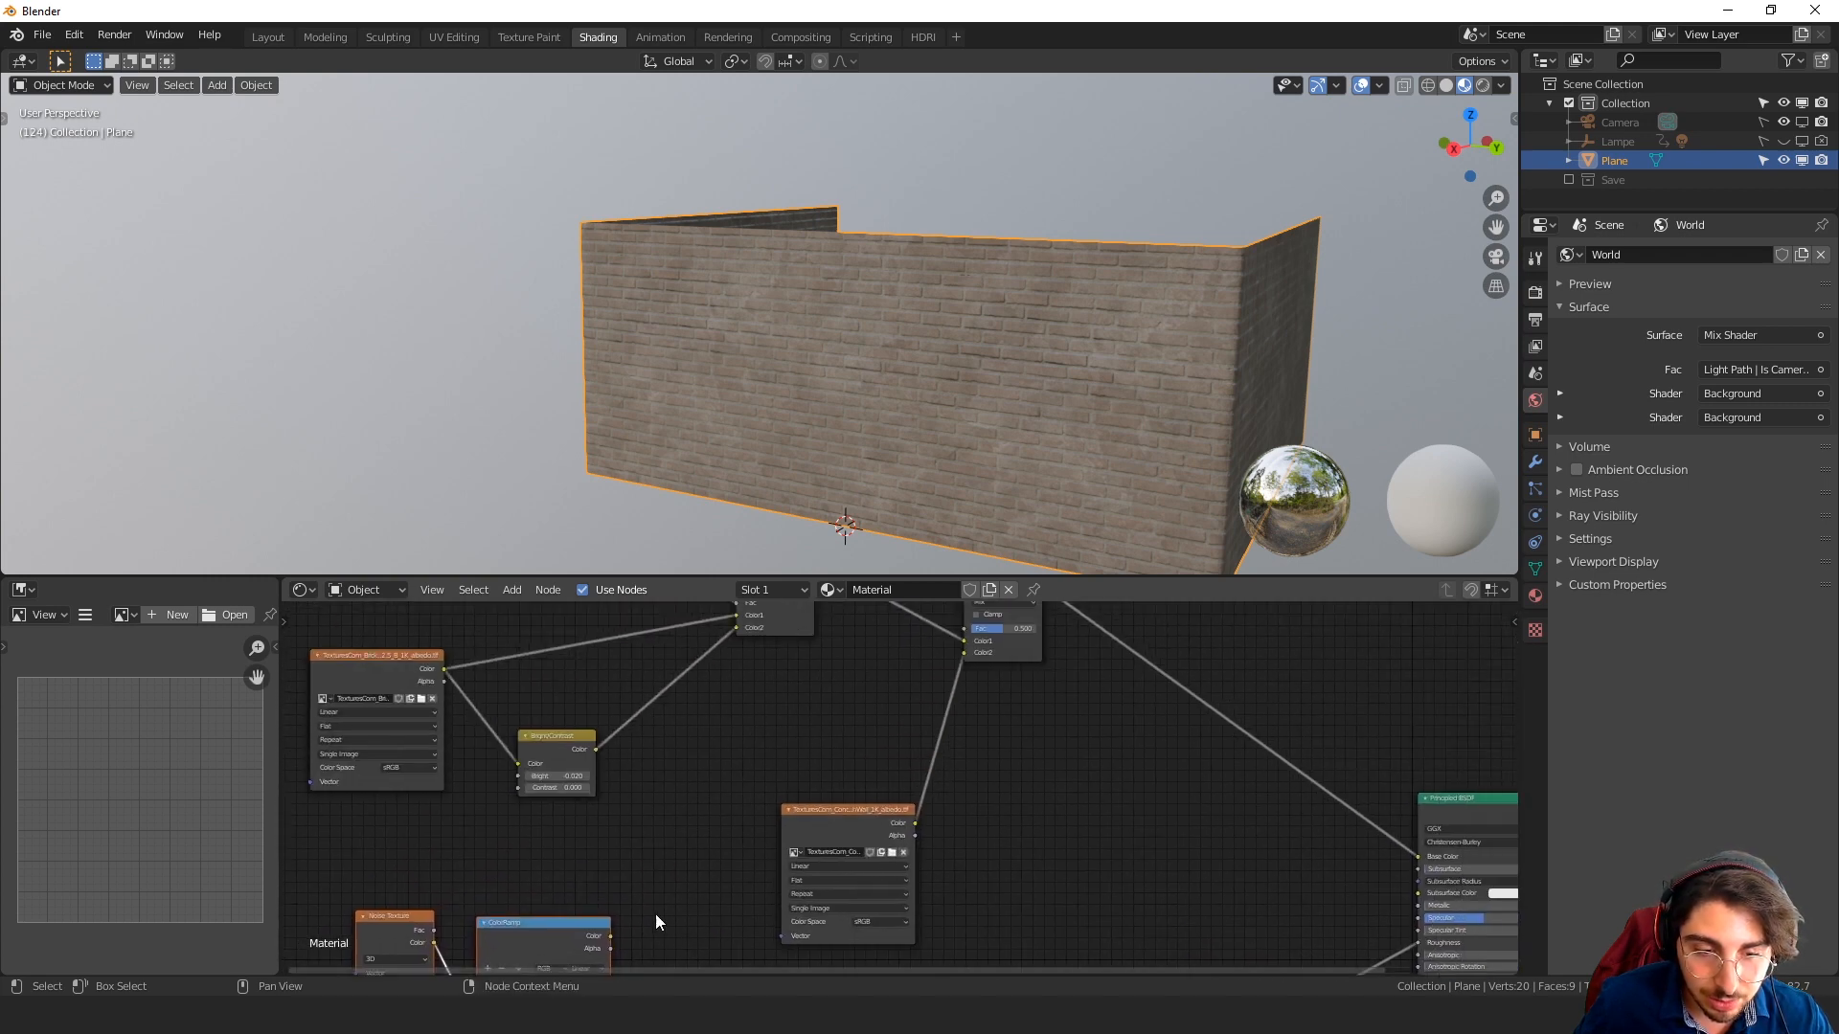
{"action": "left_click_drag", "start_coordinate": [607, 937], "coordinate": [962, 635]}
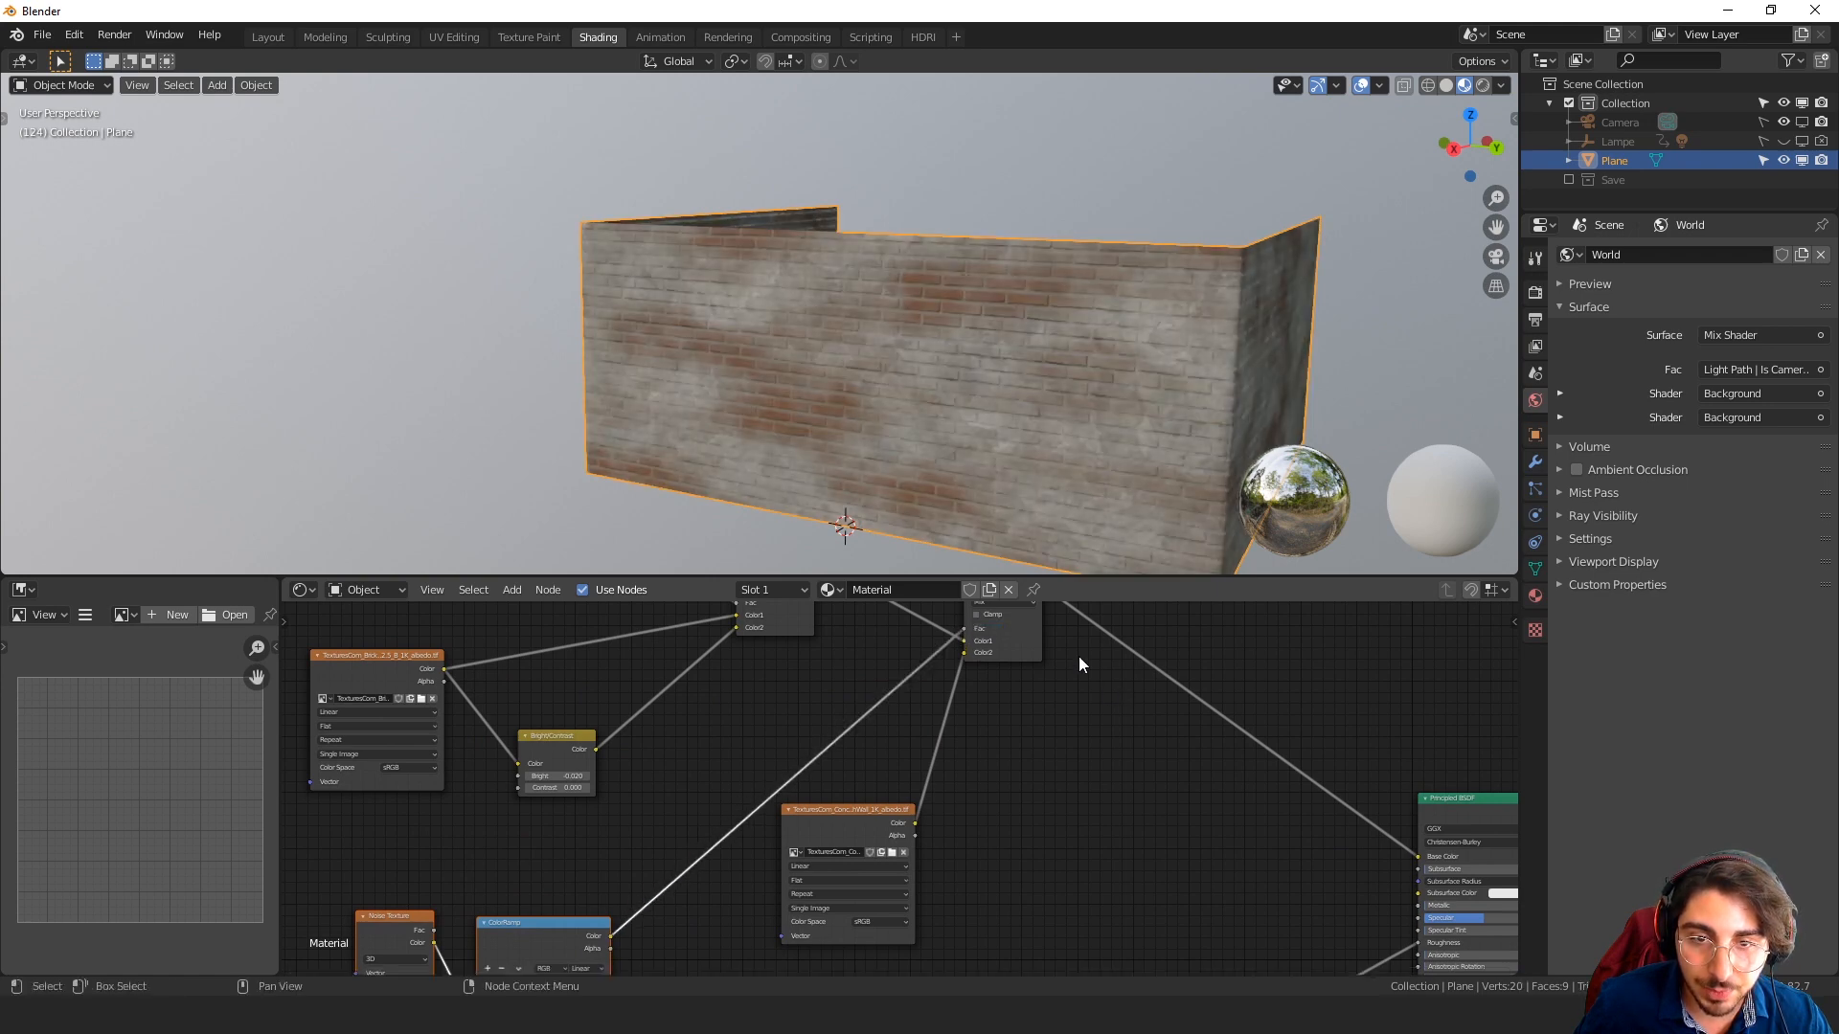
Set the concrete mask noise's Scale to 4.940 and bring its ColorRamp stops close together, with the white stop at 0.509
{"action": "middle_click_drag", "start_coordinate": [996, 546], "coordinate": [1060, 284]}
{"action": "scroll", "coordinate": [968, 270], "scroll_direction": "up", "scroll_amount": 4}
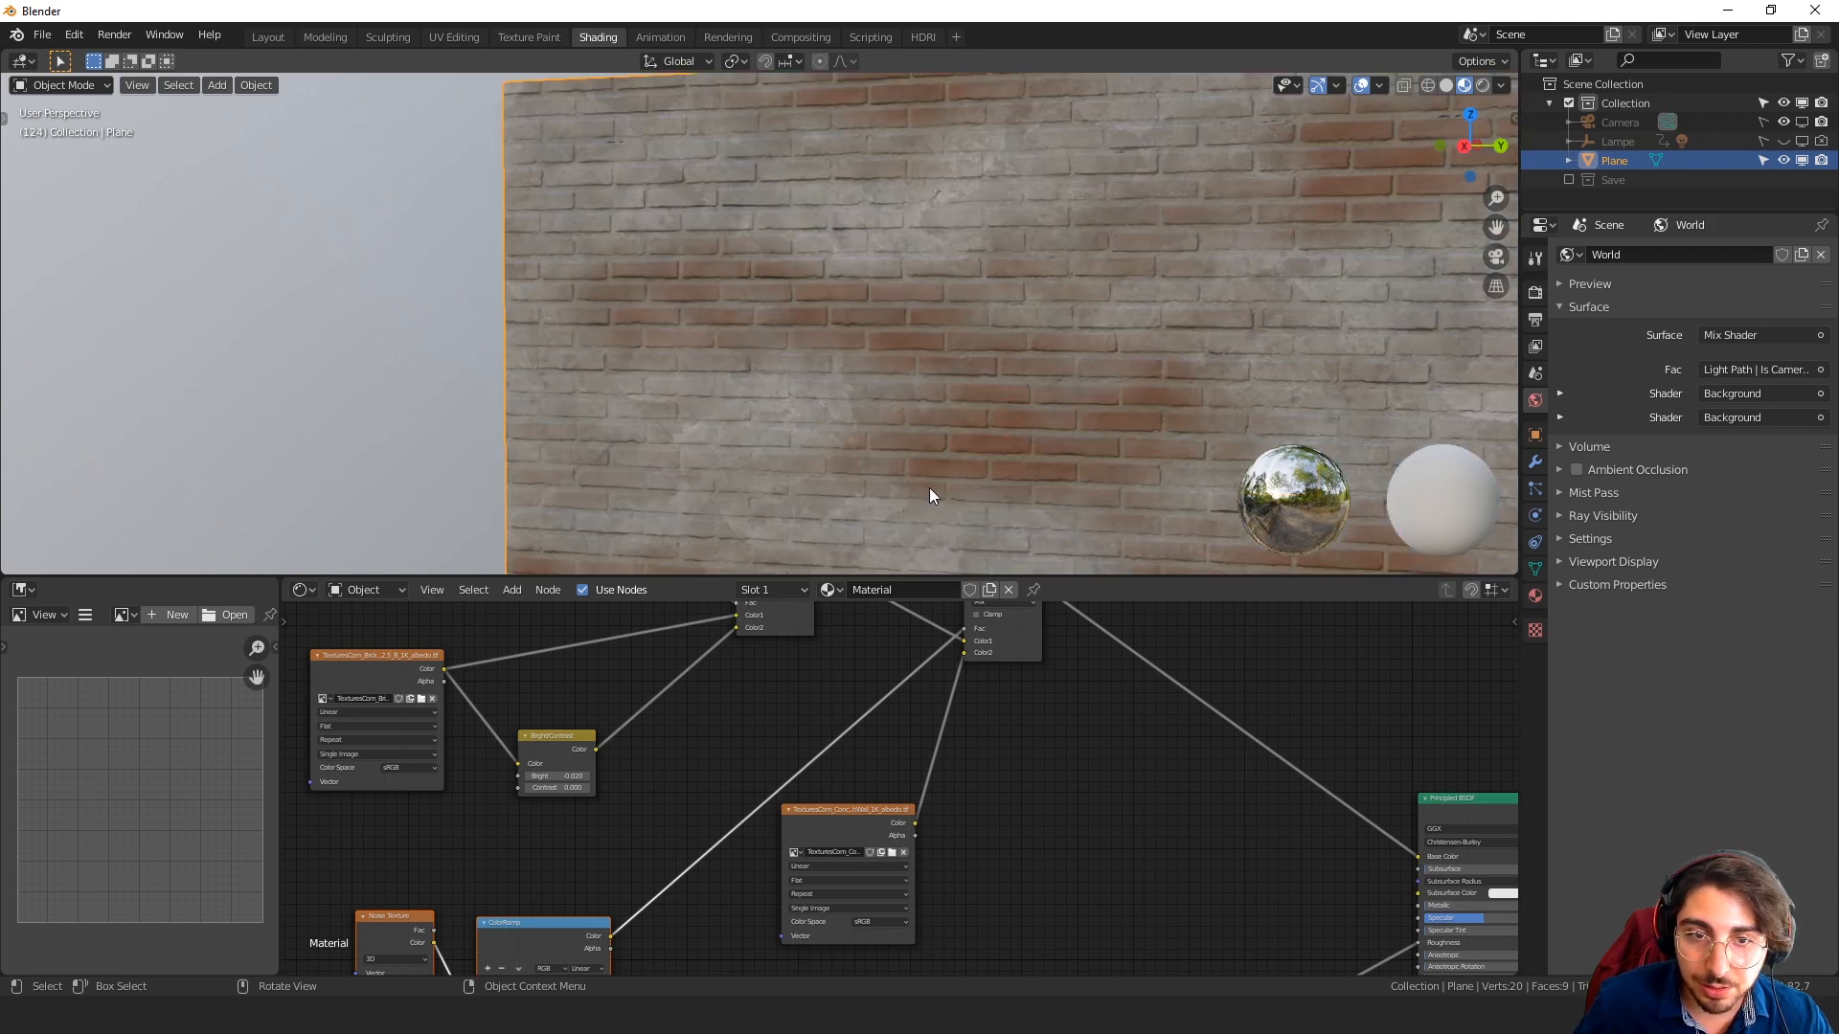
{"action": "scroll", "coordinate": [929, 493], "scroll_direction": "down", "scroll_amount": 4}
{"action": "middle_click_drag", "start_coordinate": [538, 874], "coordinate": [618, 879]}
{"action": "scroll", "coordinate": [573, 713], "scroll_direction": "down", "scroll_amount": 2}
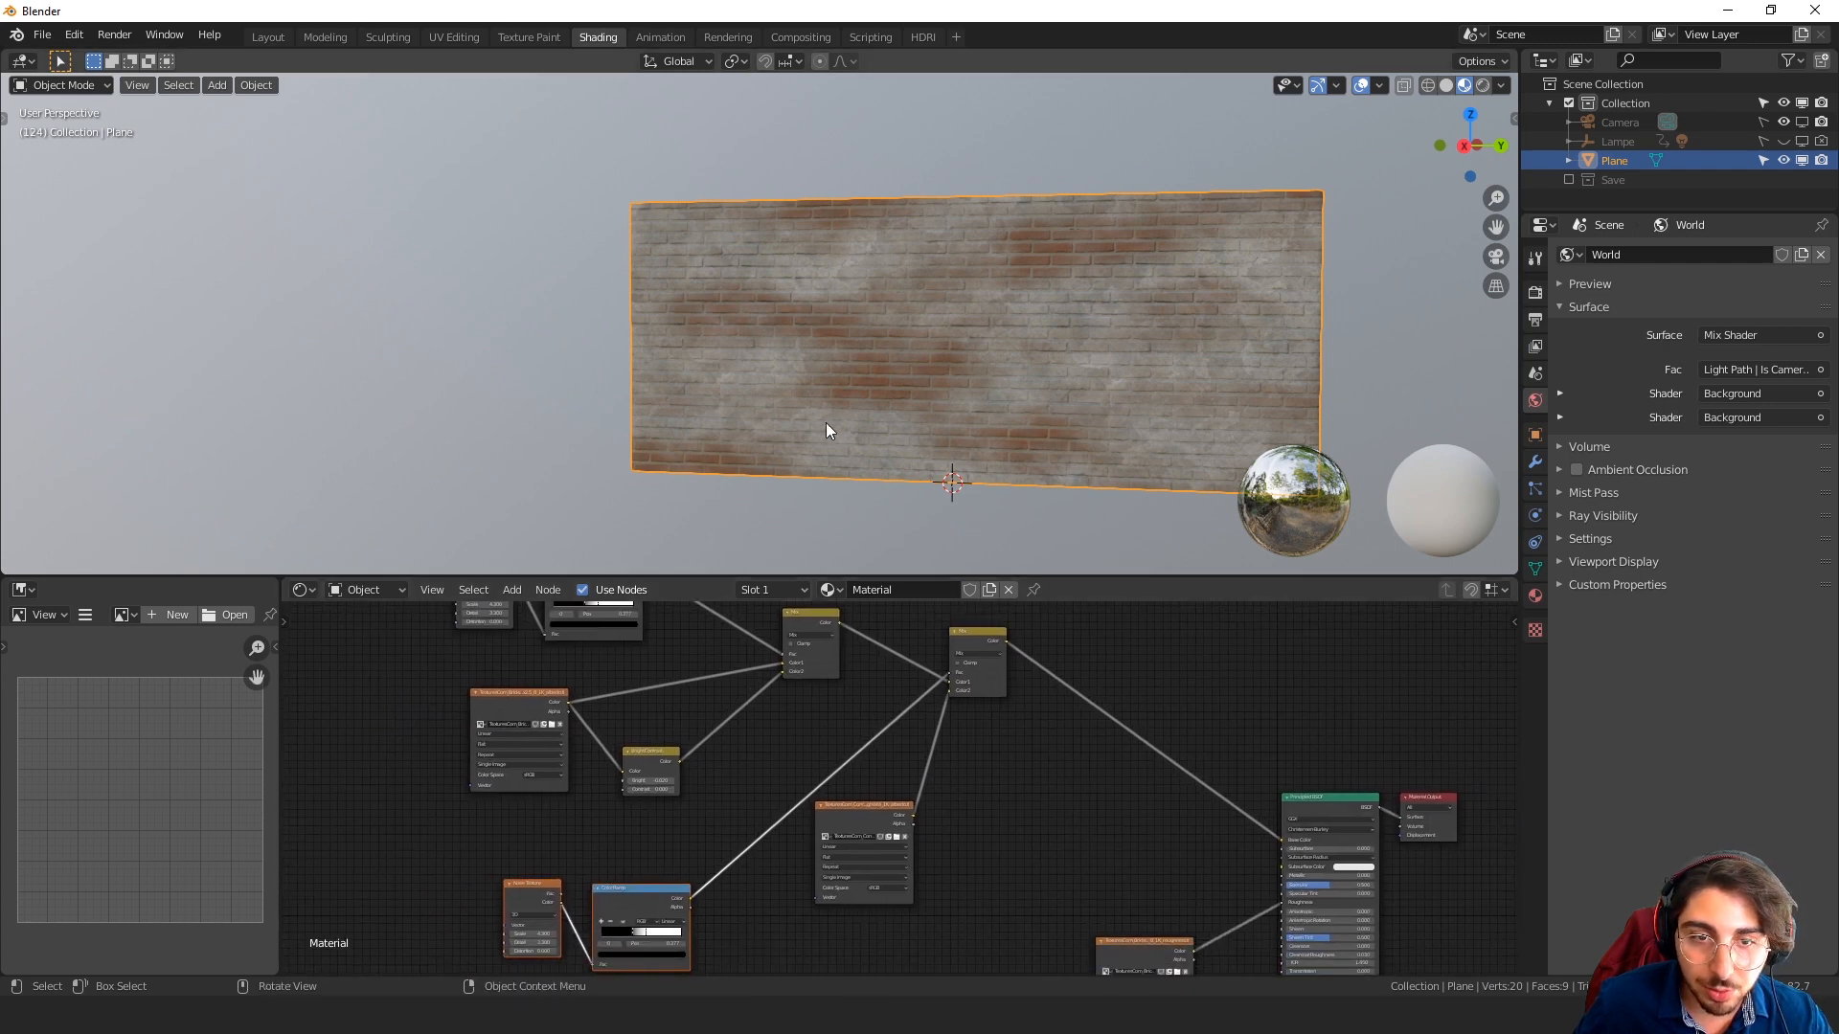
{"action": "middle_click_drag", "start_coordinate": [738, 884], "coordinate": [844, 703]}
{"action": "scroll", "coordinate": [800, 752], "scroll_direction": "up", "scroll_amount": 8}
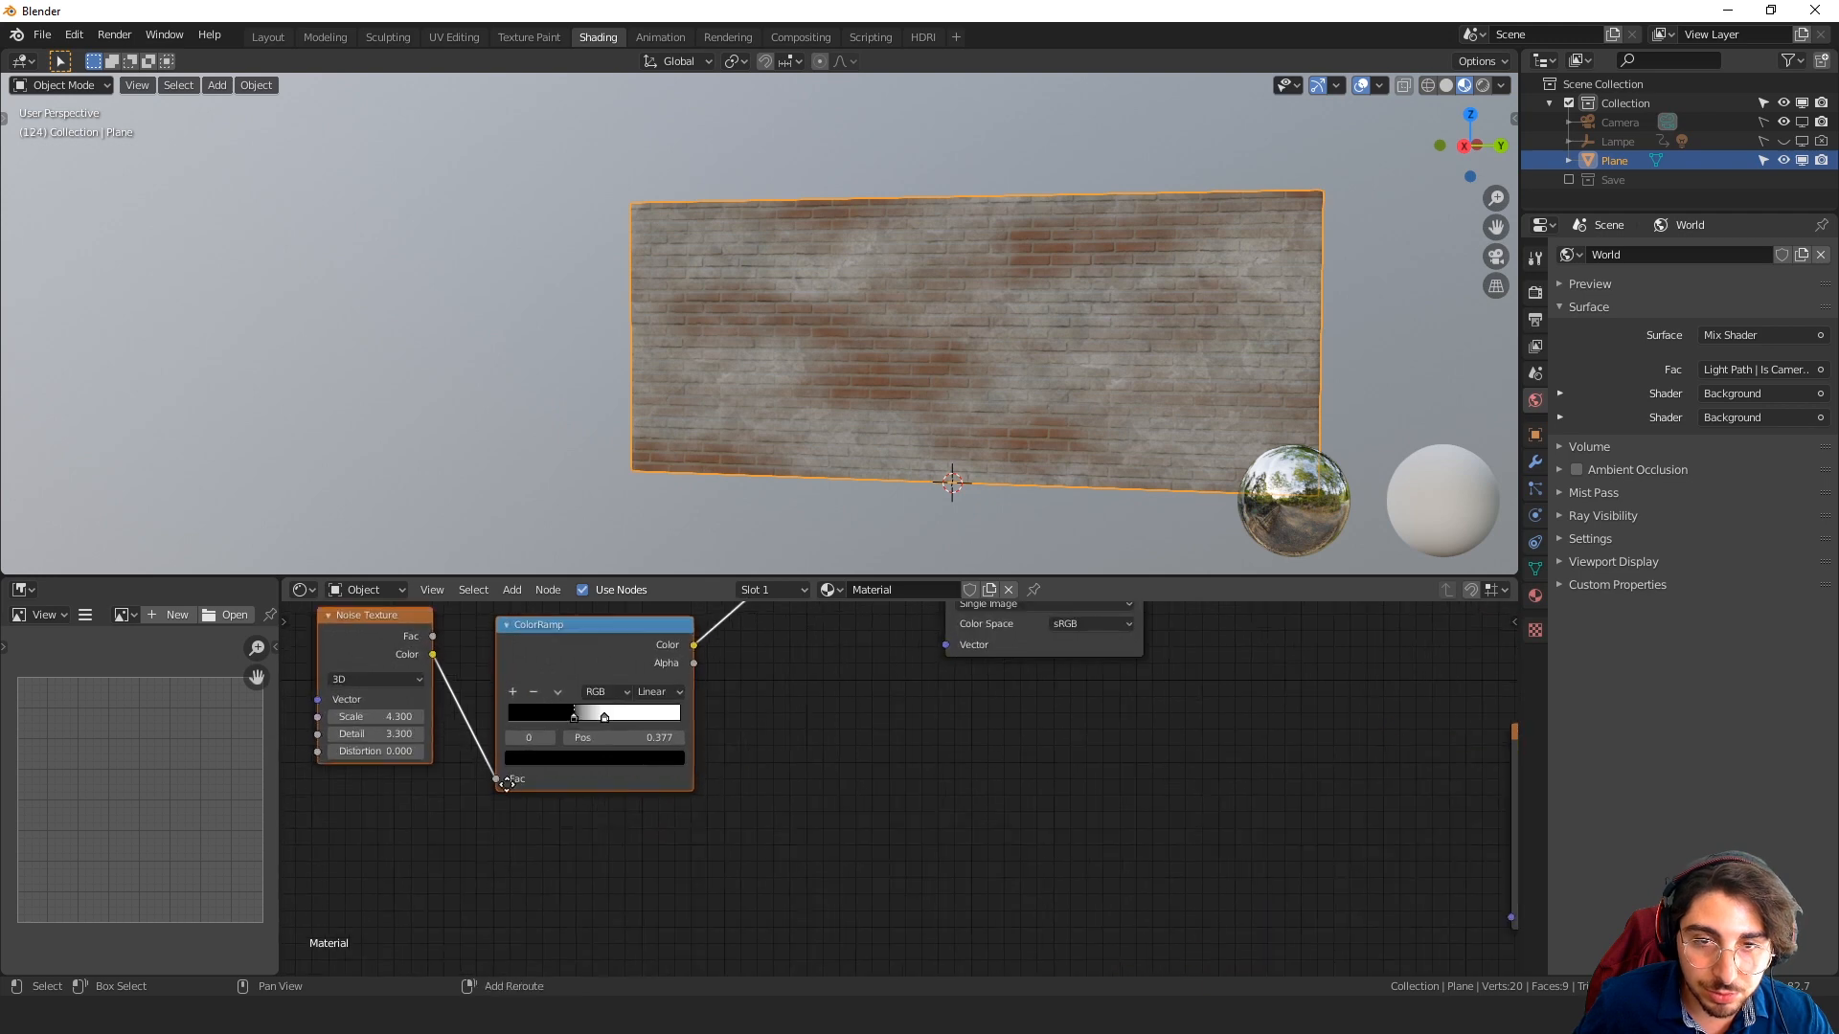
{"action": "middle_click_drag", "start_coordinate": [507, 782], "coordinate": [783, 827]}
{"action": "scroll", "coordinate": [664, 825], "scroll_direction": "up", "scroll_amount": 2}
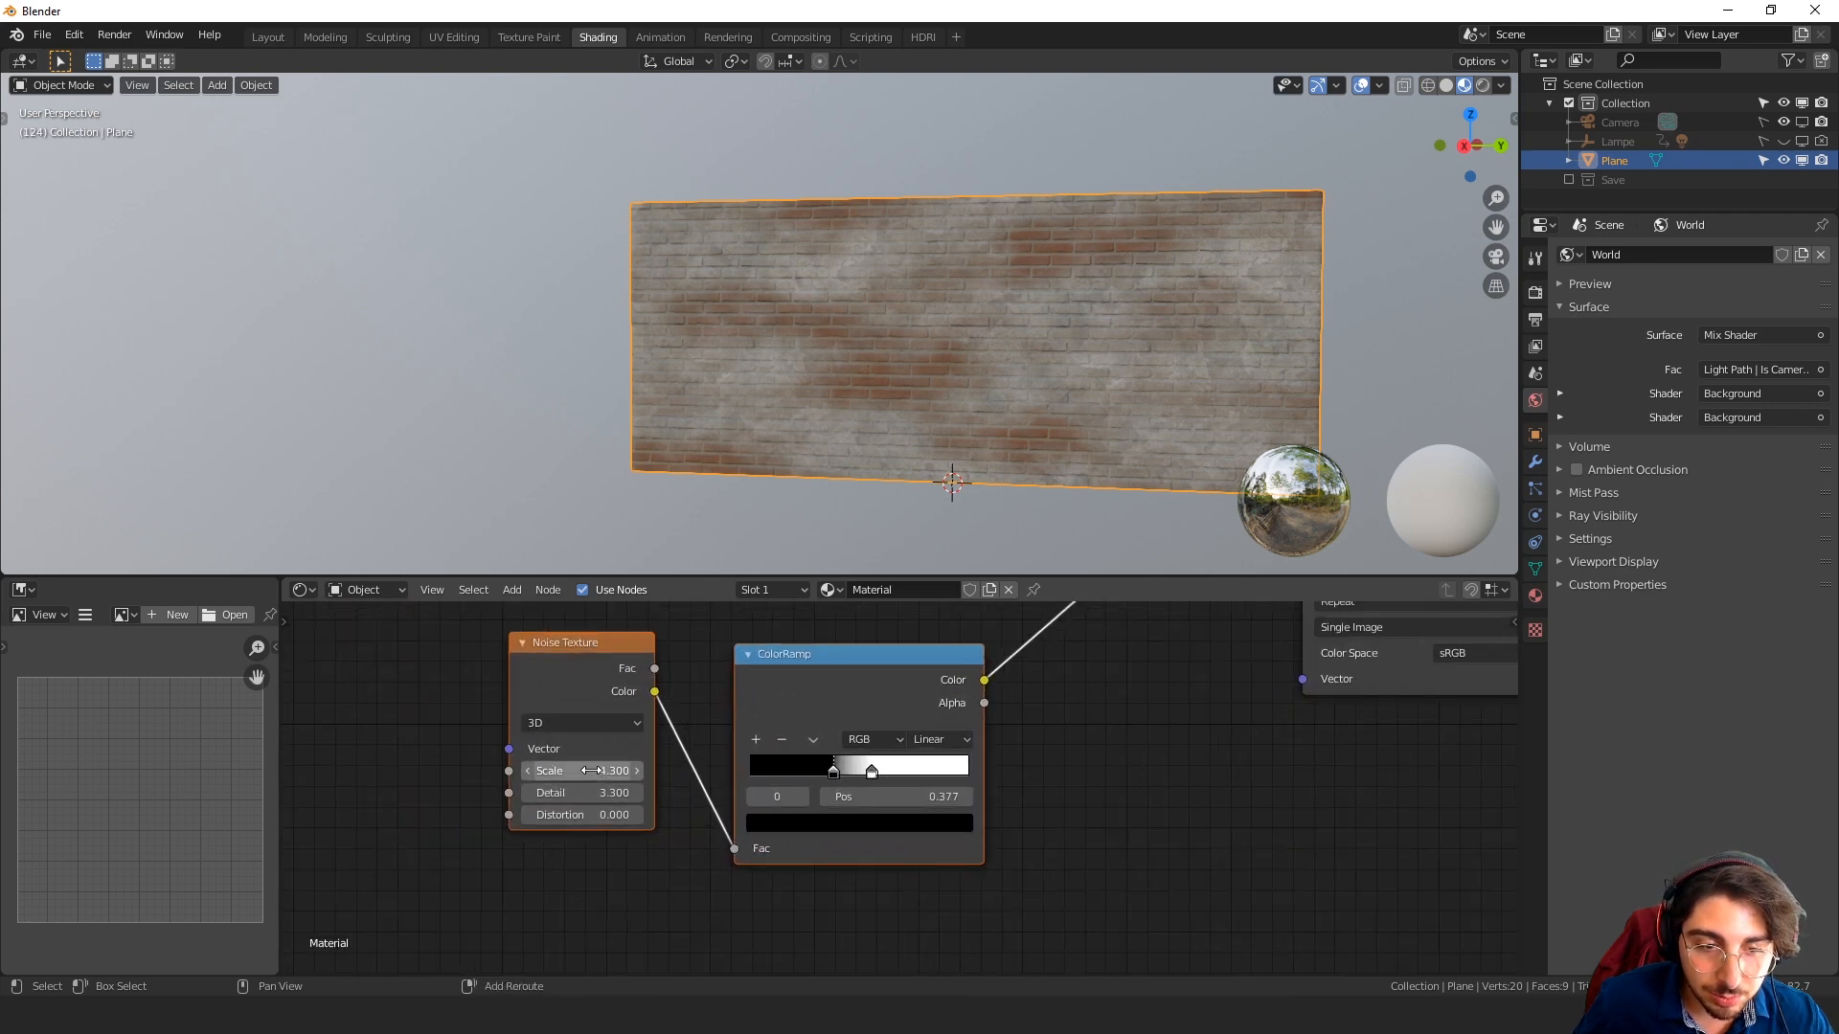
{"action": "left_click_drag", "start_coordinate": [591, 771], "coordinate": [652, 771]}
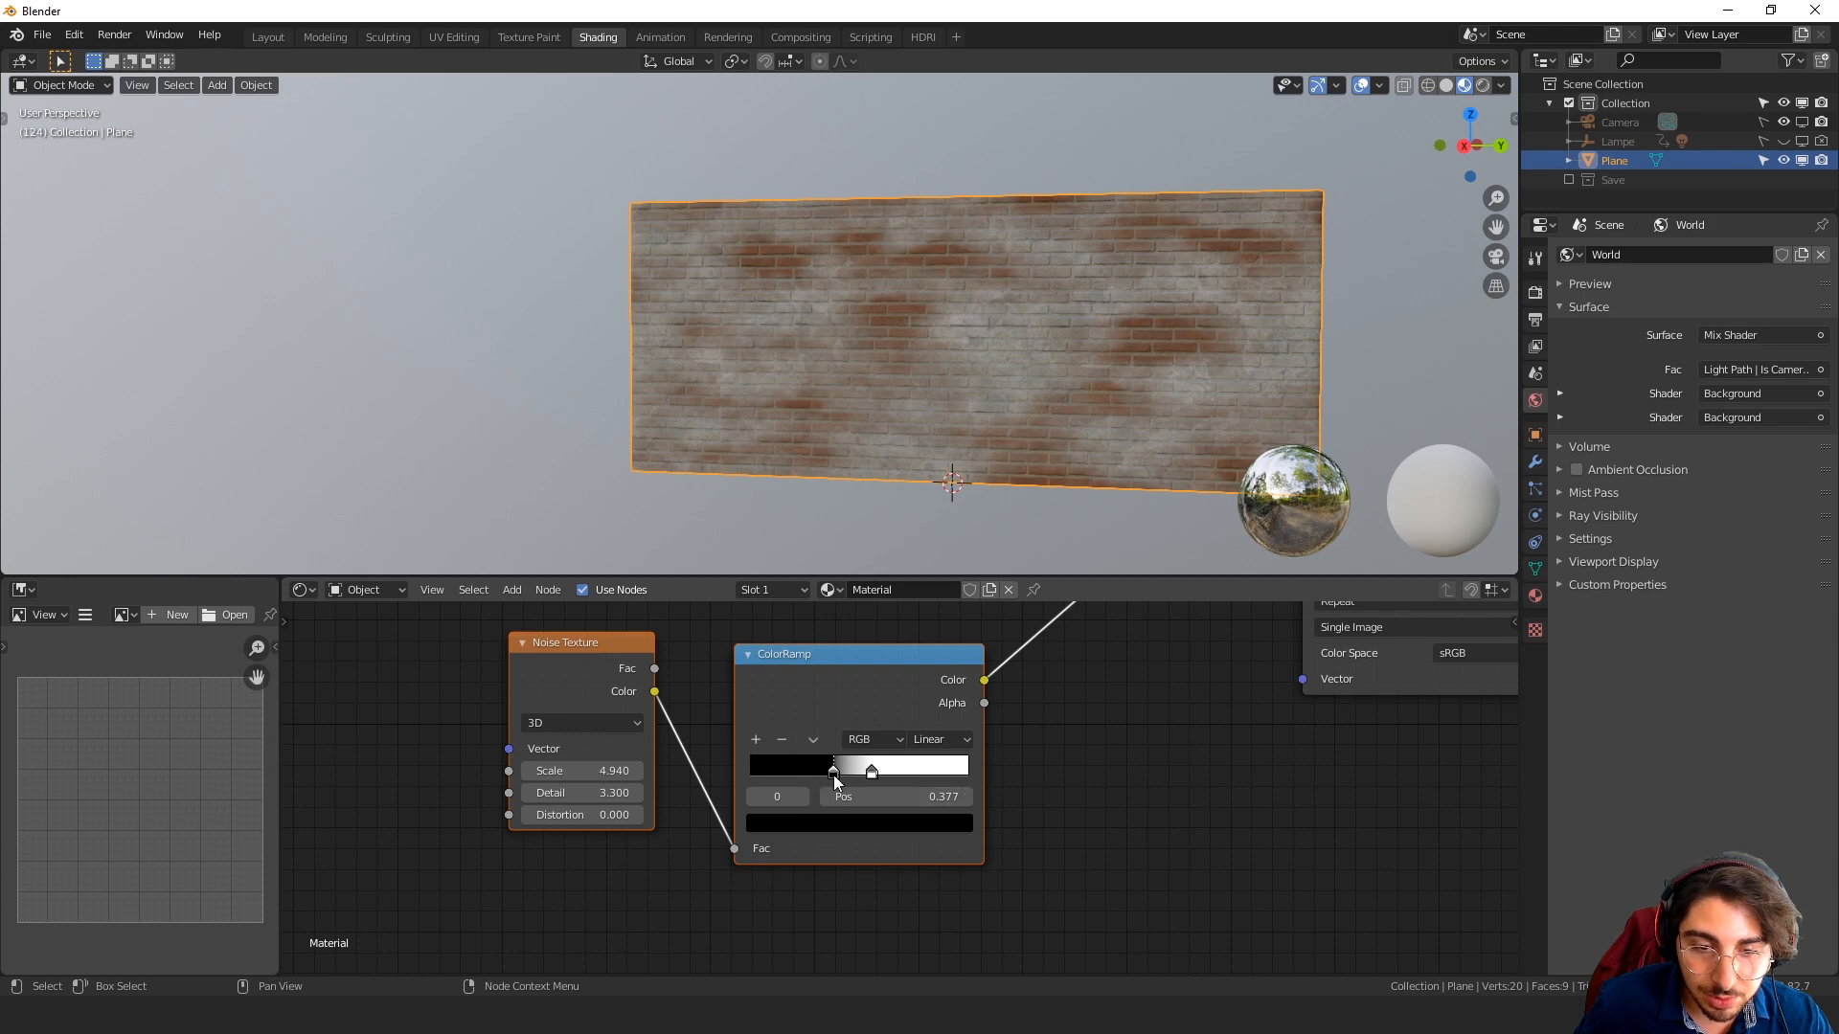
{"action": "left_click_drag", "start_coordinate": [833, 773], "coordinate": [864, 780]}
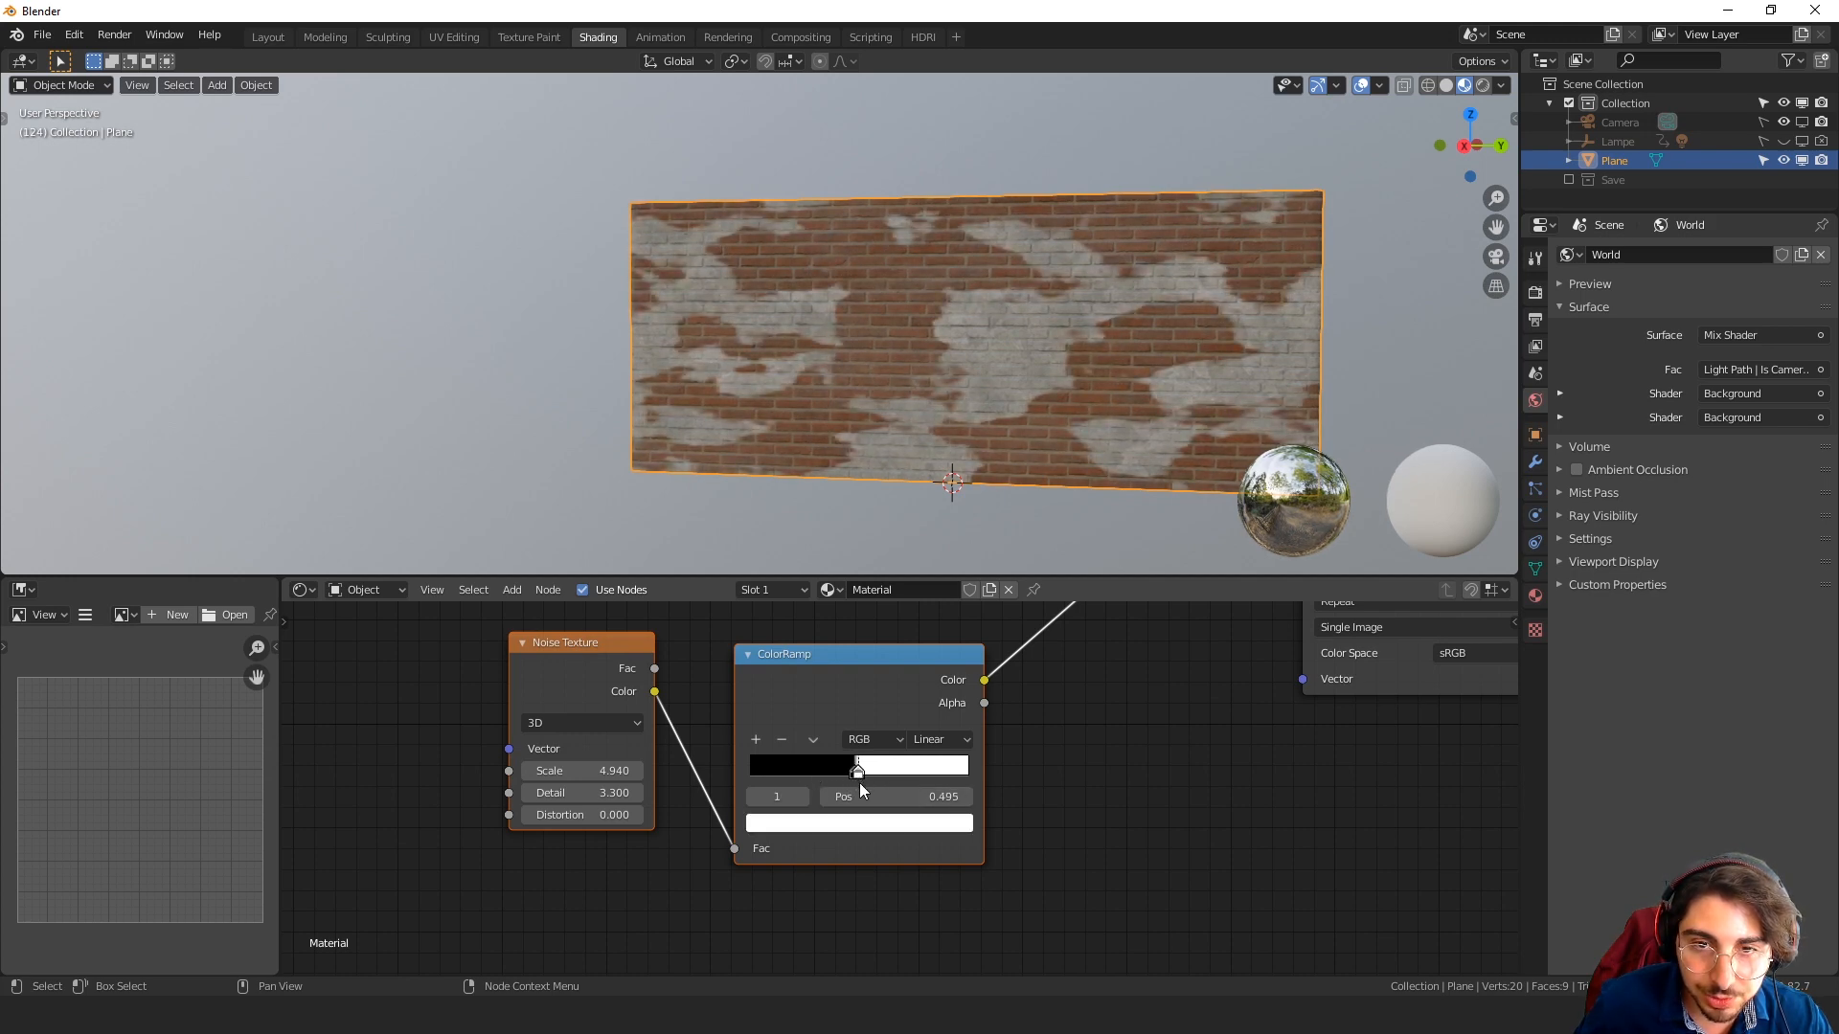
Set the concrete mask's Noise Texture Detail to 15.800 and Scale to 5.060
{"action": "left_click_drag", "start_coordinate": [584, 793], "coordinate": [632, 793]}
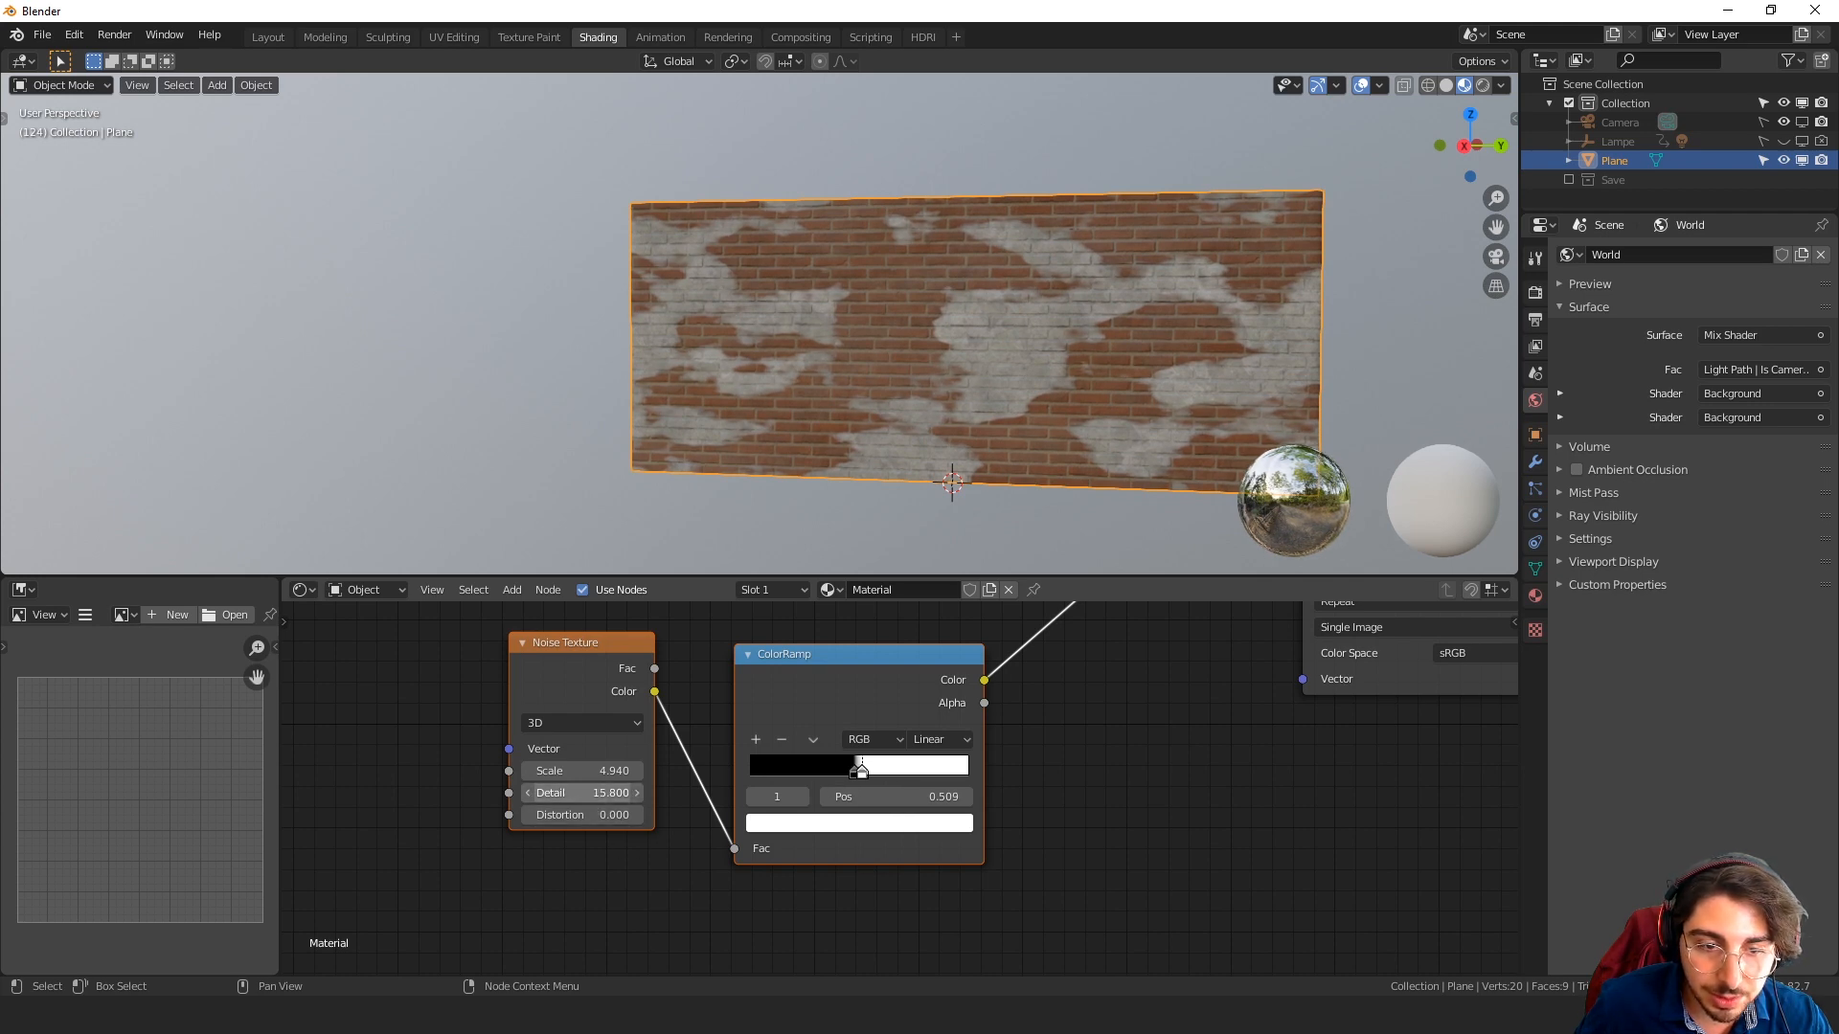
{"action": "scroll", "coordinate": [671, 766], "scroll_direction": "up", "scroll_amount": 3}
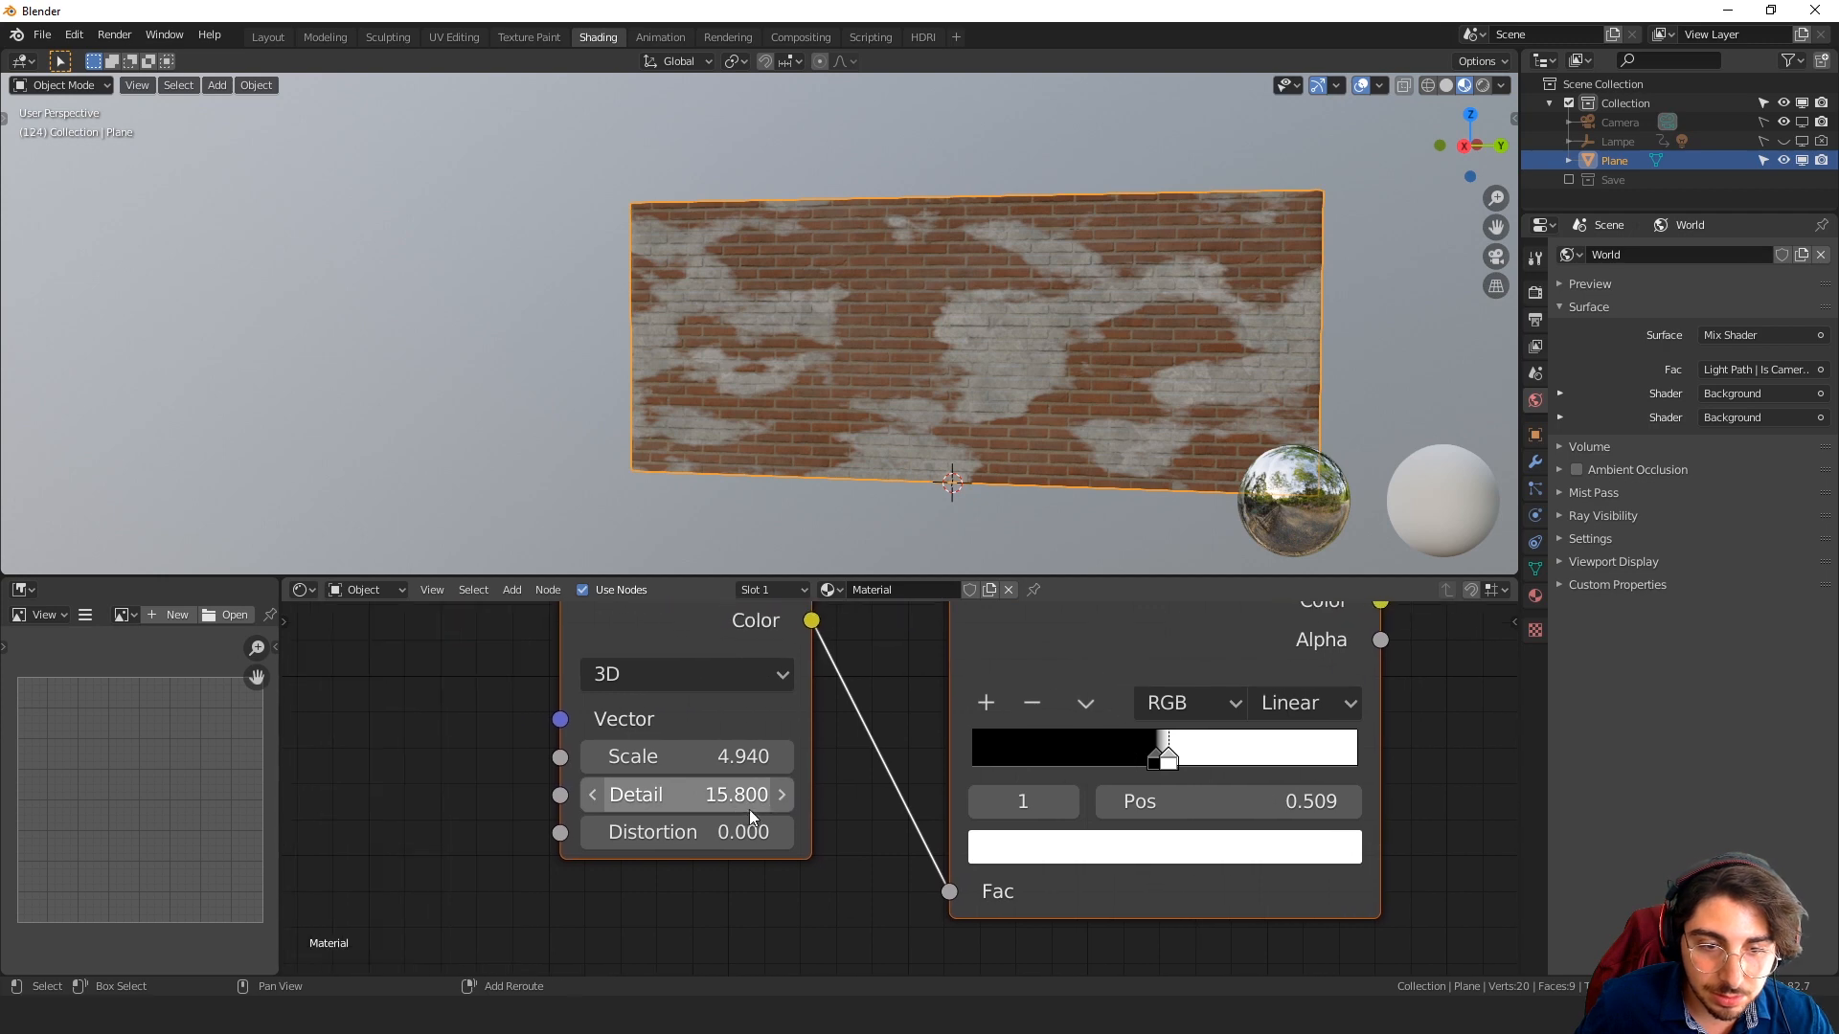
{"action": "mouse_move", "coordinate": [752, 757]}
{"action": "left_mouse_down"}
{"action": "mouse_move", "coordinate": [797, 757]}
{"action": "mouse_move", "coordinate": [734, 756]}
{"action": "mouse_move", "coordinate": [787, 757]}
{"action": "mouse_move", "coordinate": [769, 757]}
{"action": "left_mouse_up"}
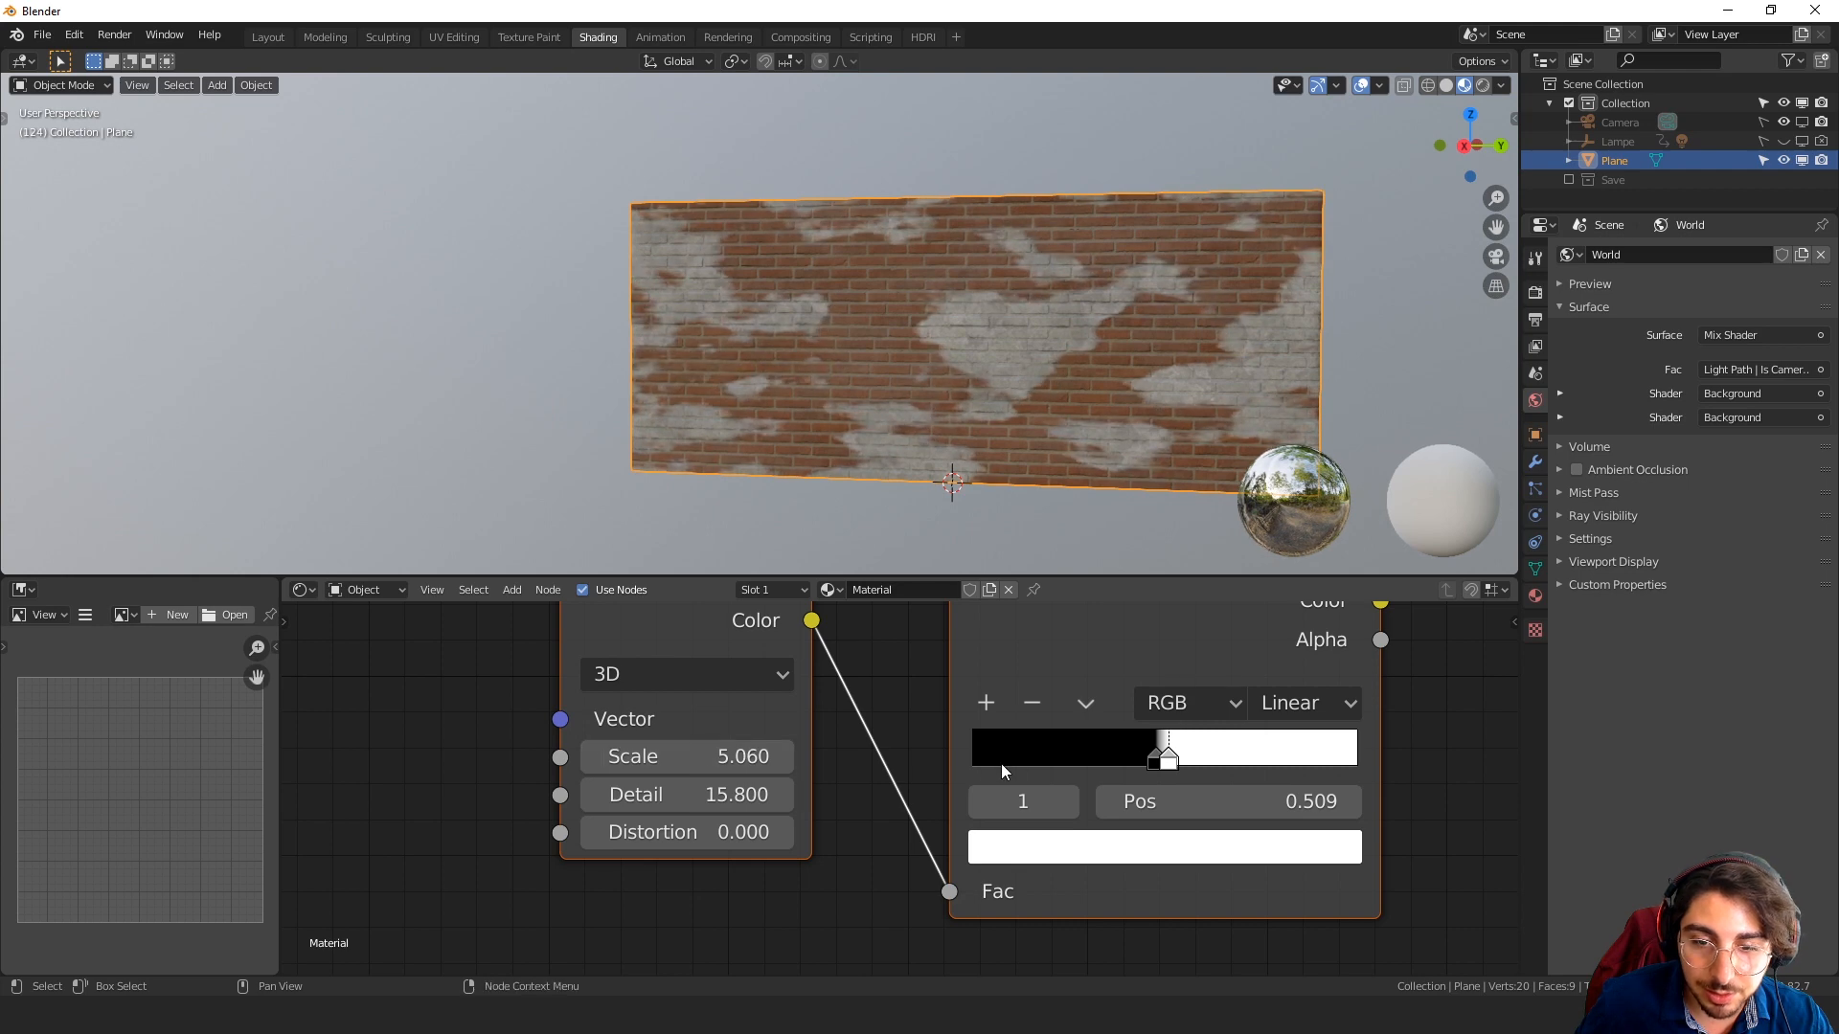
Set the concrete mask ColorRamp's white stop to 0.573 and bring the black stop close beside it for sharp, smaller patches
{"action": "middle_click_drag", "start_coordinate": [1002, 762], "coordinate": [892, 832]}
{"action": "left_click_drag", "start_coordinate": [1043, 827], "coordinate": [1162, 841]}
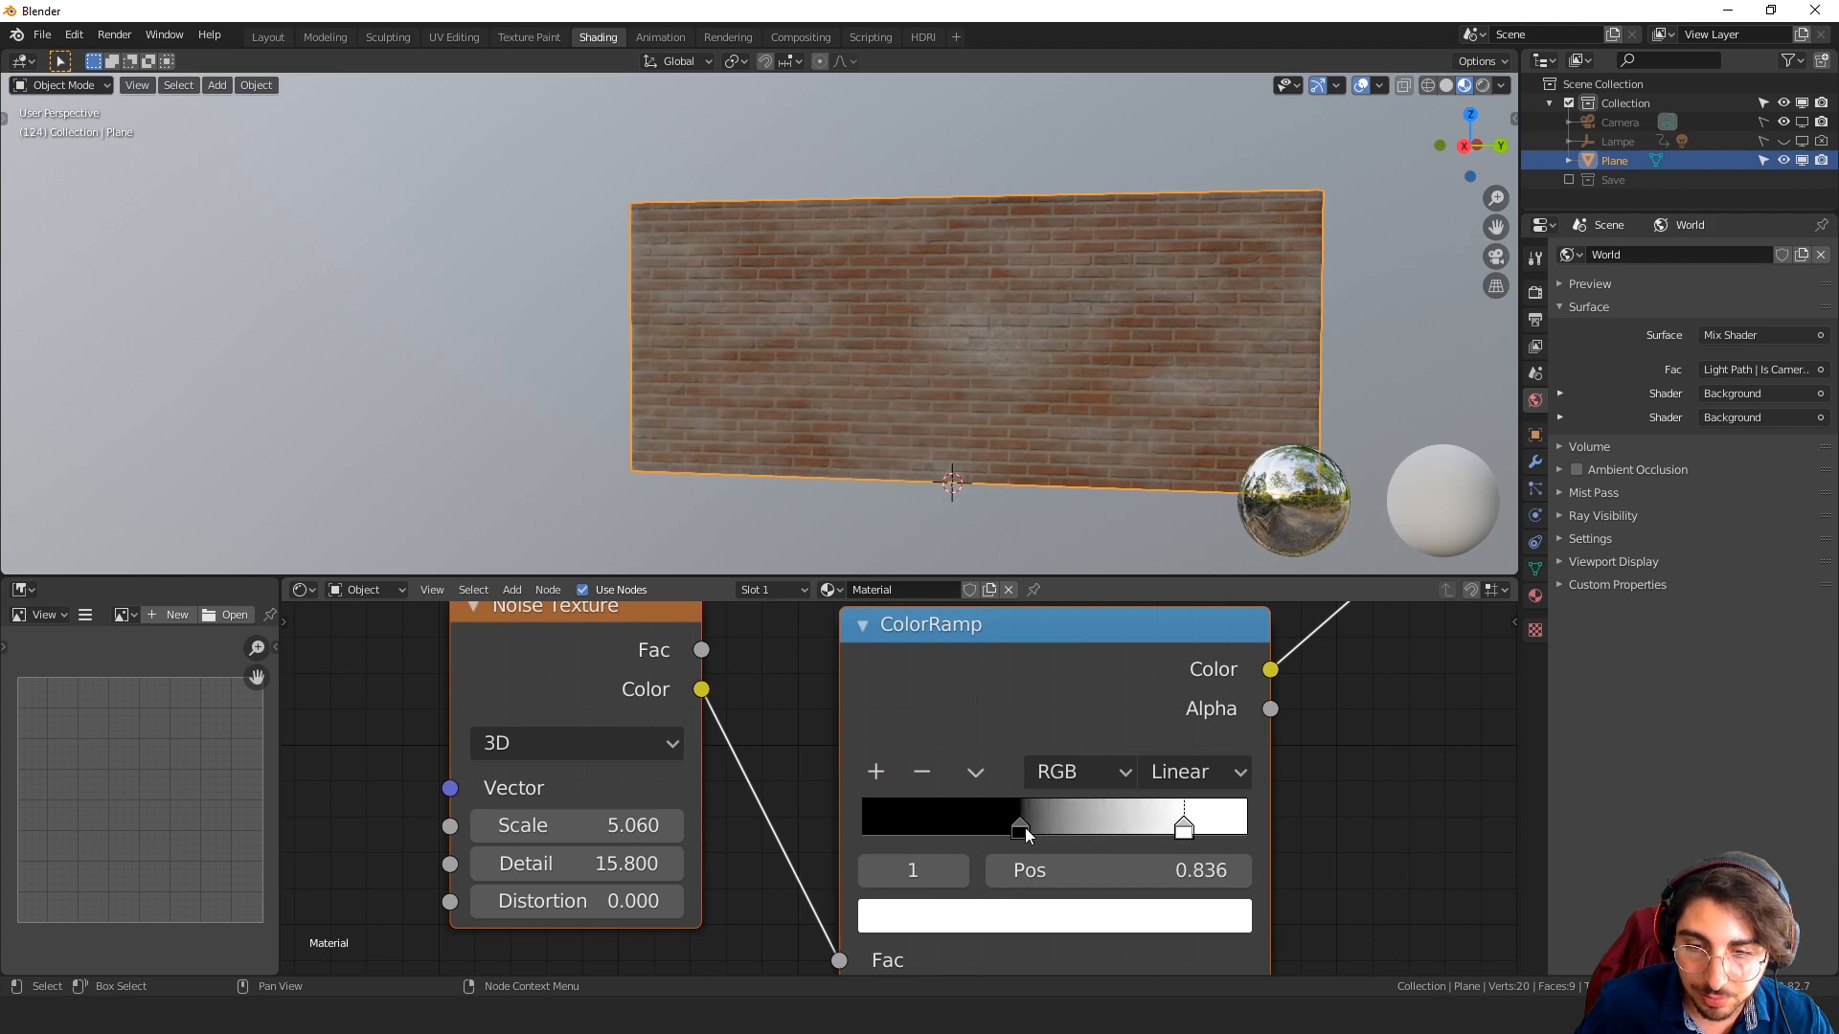
{"action": "left_click_drag", "start_coordinate": [1025, 828], "coordinate": [1087, 833]}
Examine the concrete patches across the wall's faces and corner, and locate the unconnected concrete texture nodes
{"action": "middle_click_drag", "start_coordinate": [866, 393], "coordinate": [1016, 387]}
{"action": "scroll", "coordinate": [1015, 387], "scroll_direction": "up", "scroll_amount": 2}
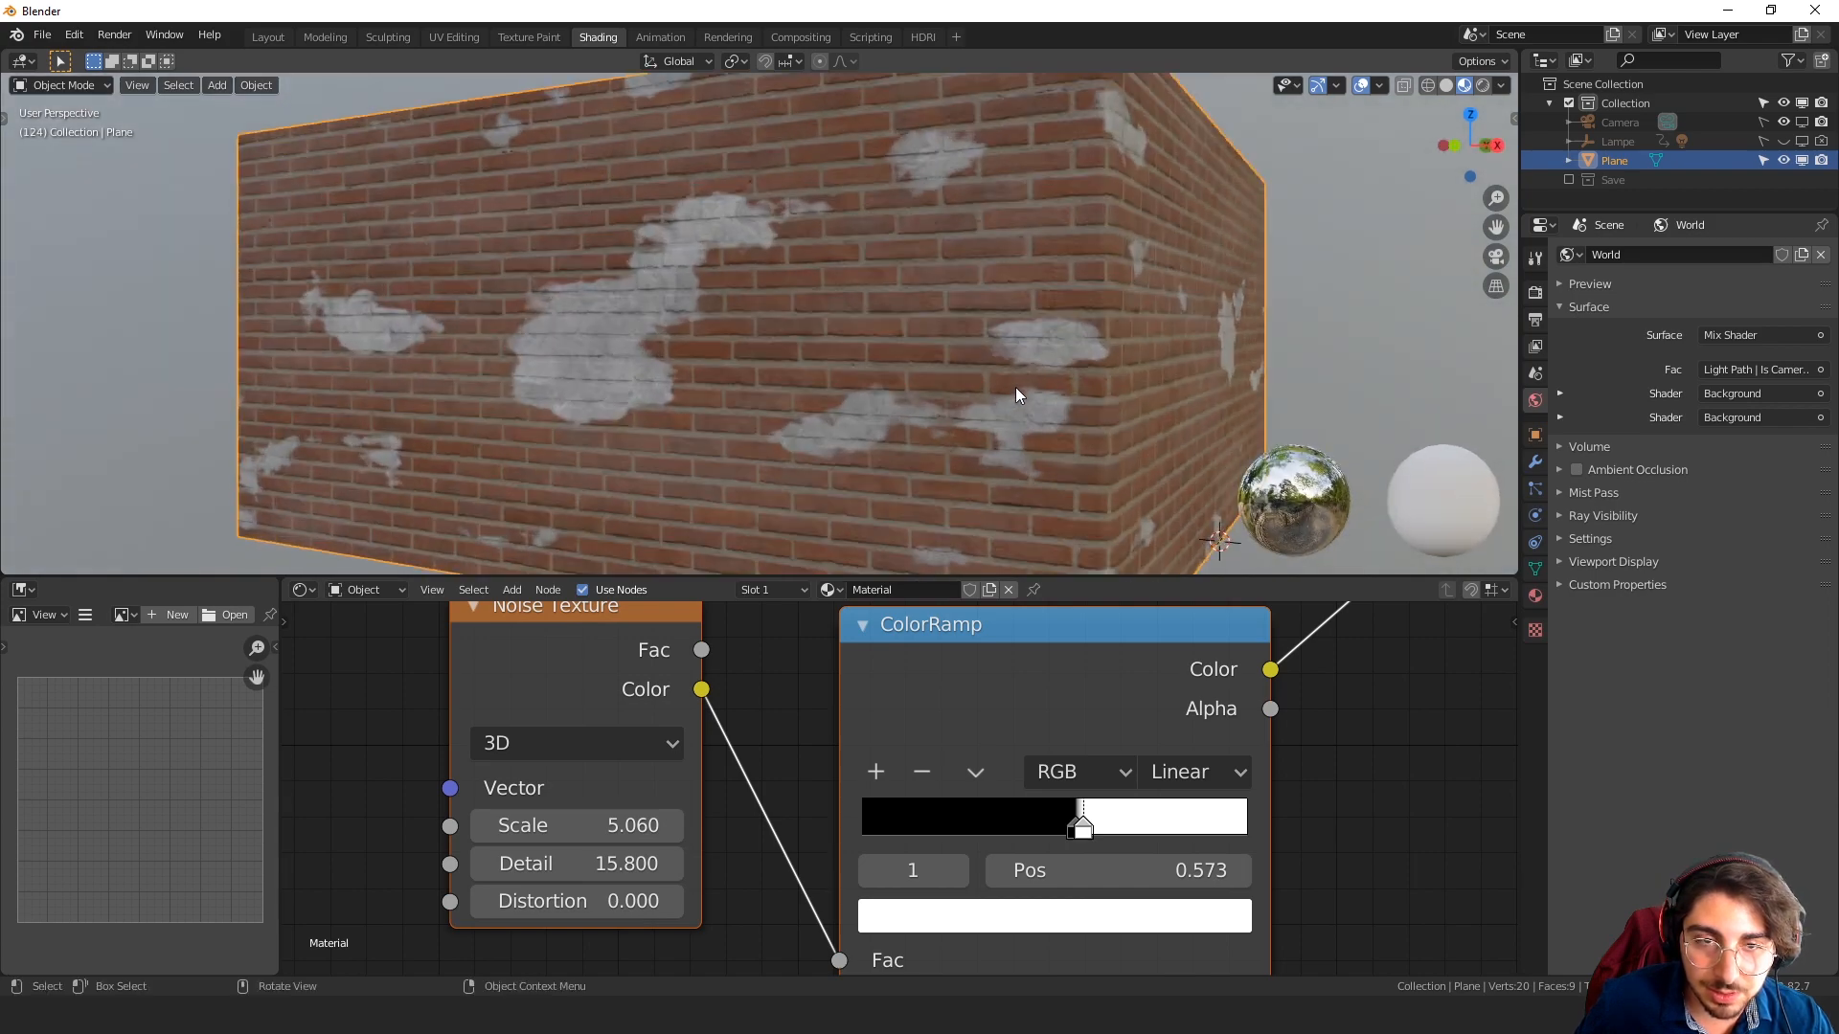
{"action": "middle_click_drag", "start_coordinate": [1189, 396], "coordinate": [1101, 421]}
{"action": "middle_click_drag", "start_coordinate": [1038, 555], "coordinate": [1145, 427]}
{"action": "scroll", "coordinate": [967, 427], "scroll_direction": "down", "scroll_amount": 2}
{"action": "scroll", "coordinate": [1146, 428], "scroll_direction": "down", "scroll_amount": 3}
{"action": "scroll", "coordinate": [1297, 849], "scroll_direction": "down", "scroll_amount": 3}
{"action": "scroll", "coordinate": [1298, 849], "scroll_direction": "down", "scroll_amount": 3}
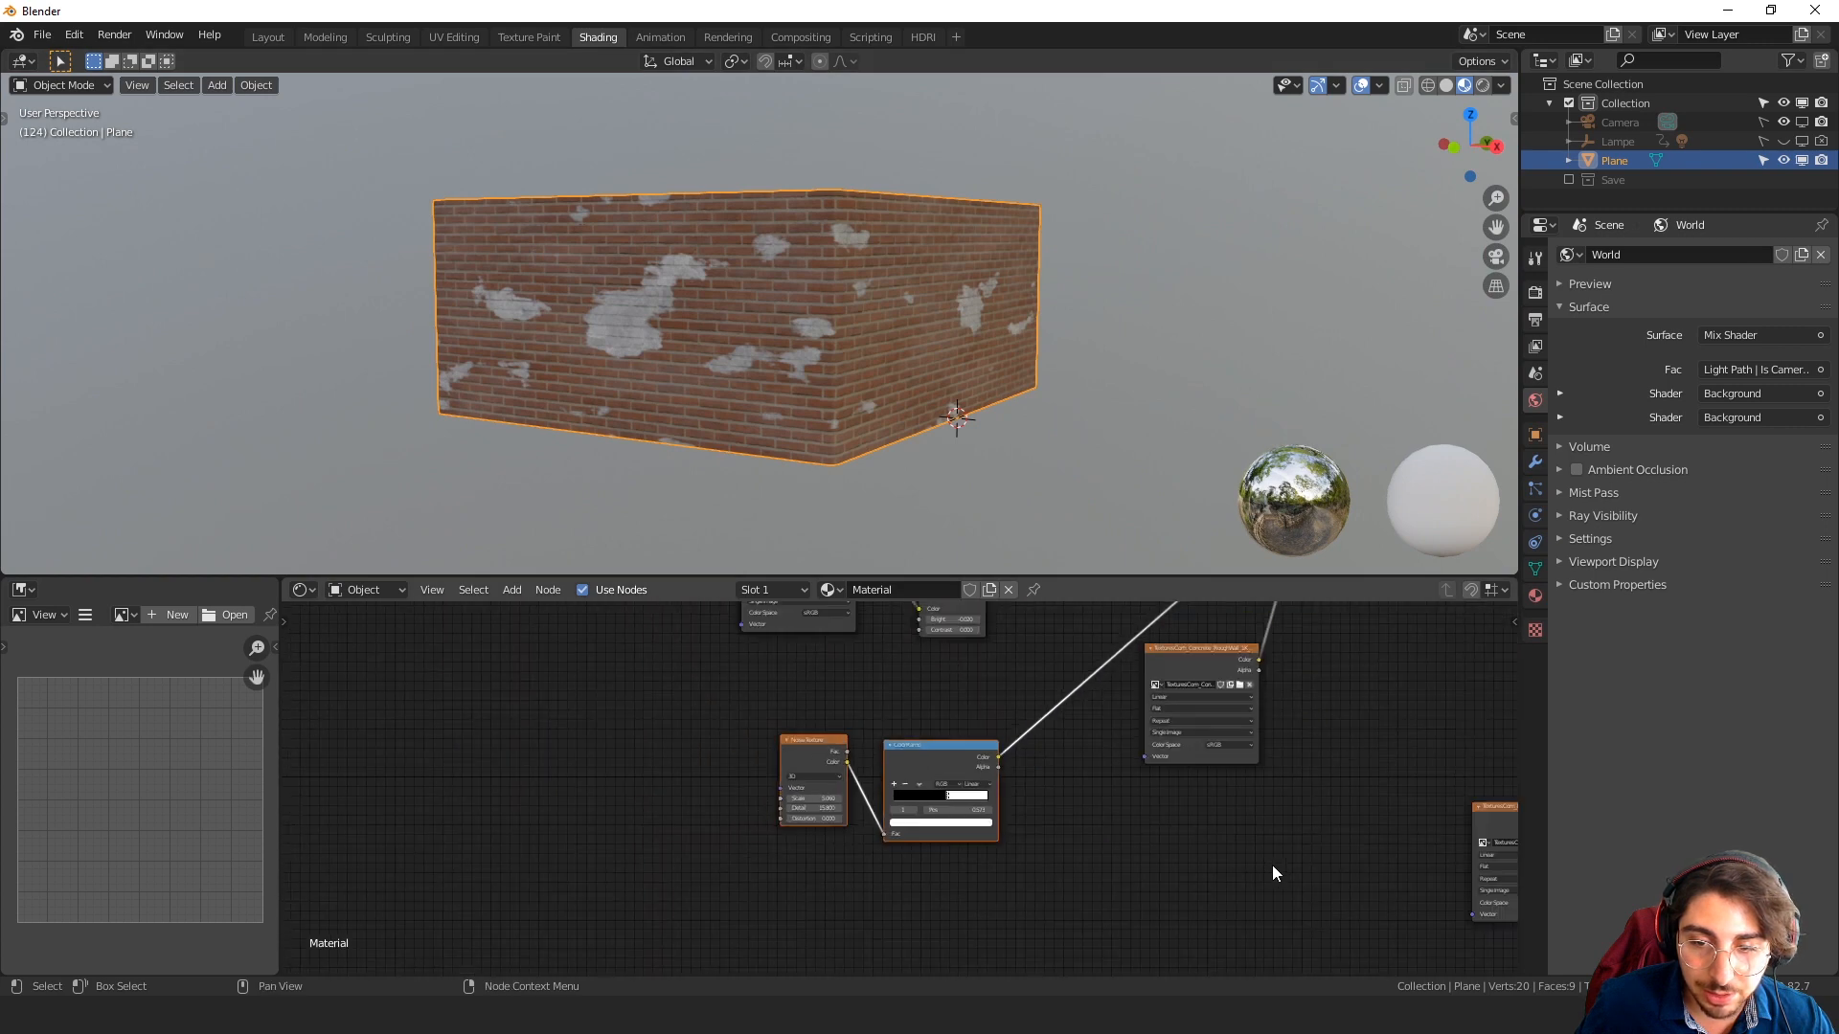
{"action": "middle_click_drag", "start_coordinate": [1274, 871], "coordinate": [915, 736]}
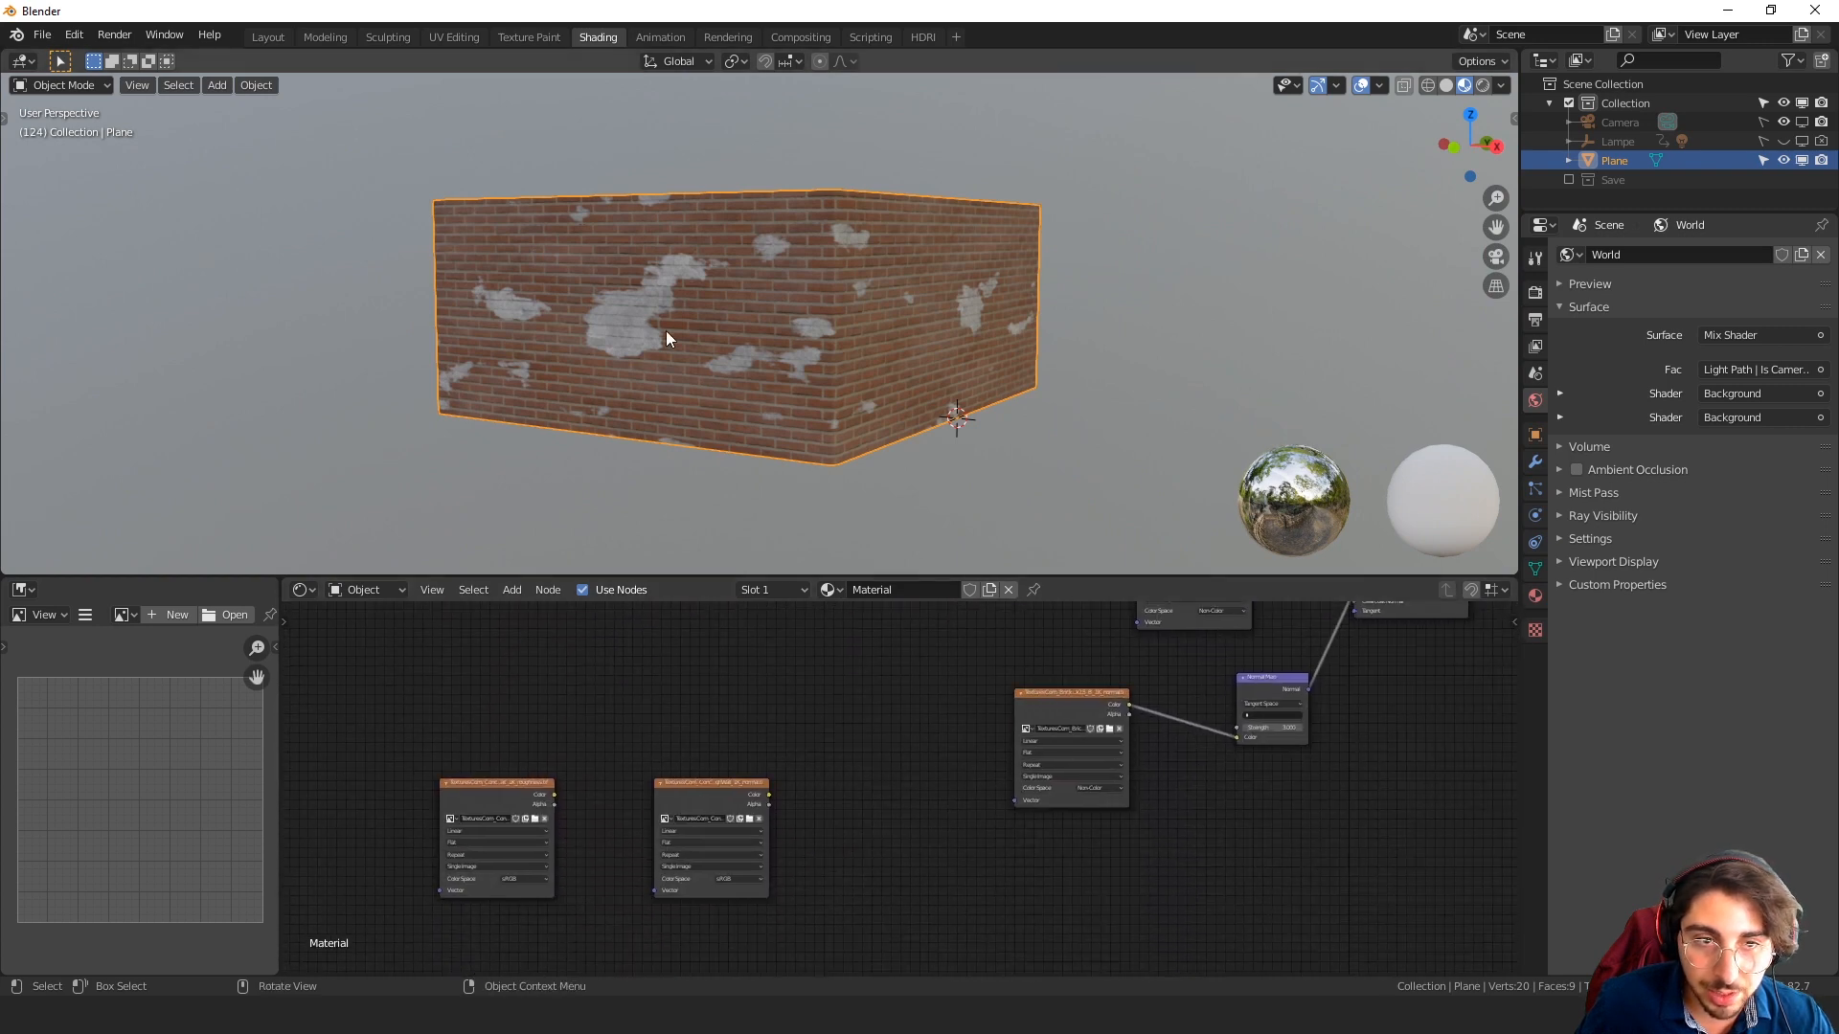
{"action": "scroll", "coordinate": [590, 302], "scroll_direction": "up", "scroll_amount": 4}
{"action": "middle_click_drag", "start_coordinate": [624, 328], "coordinate": [676, 254]}
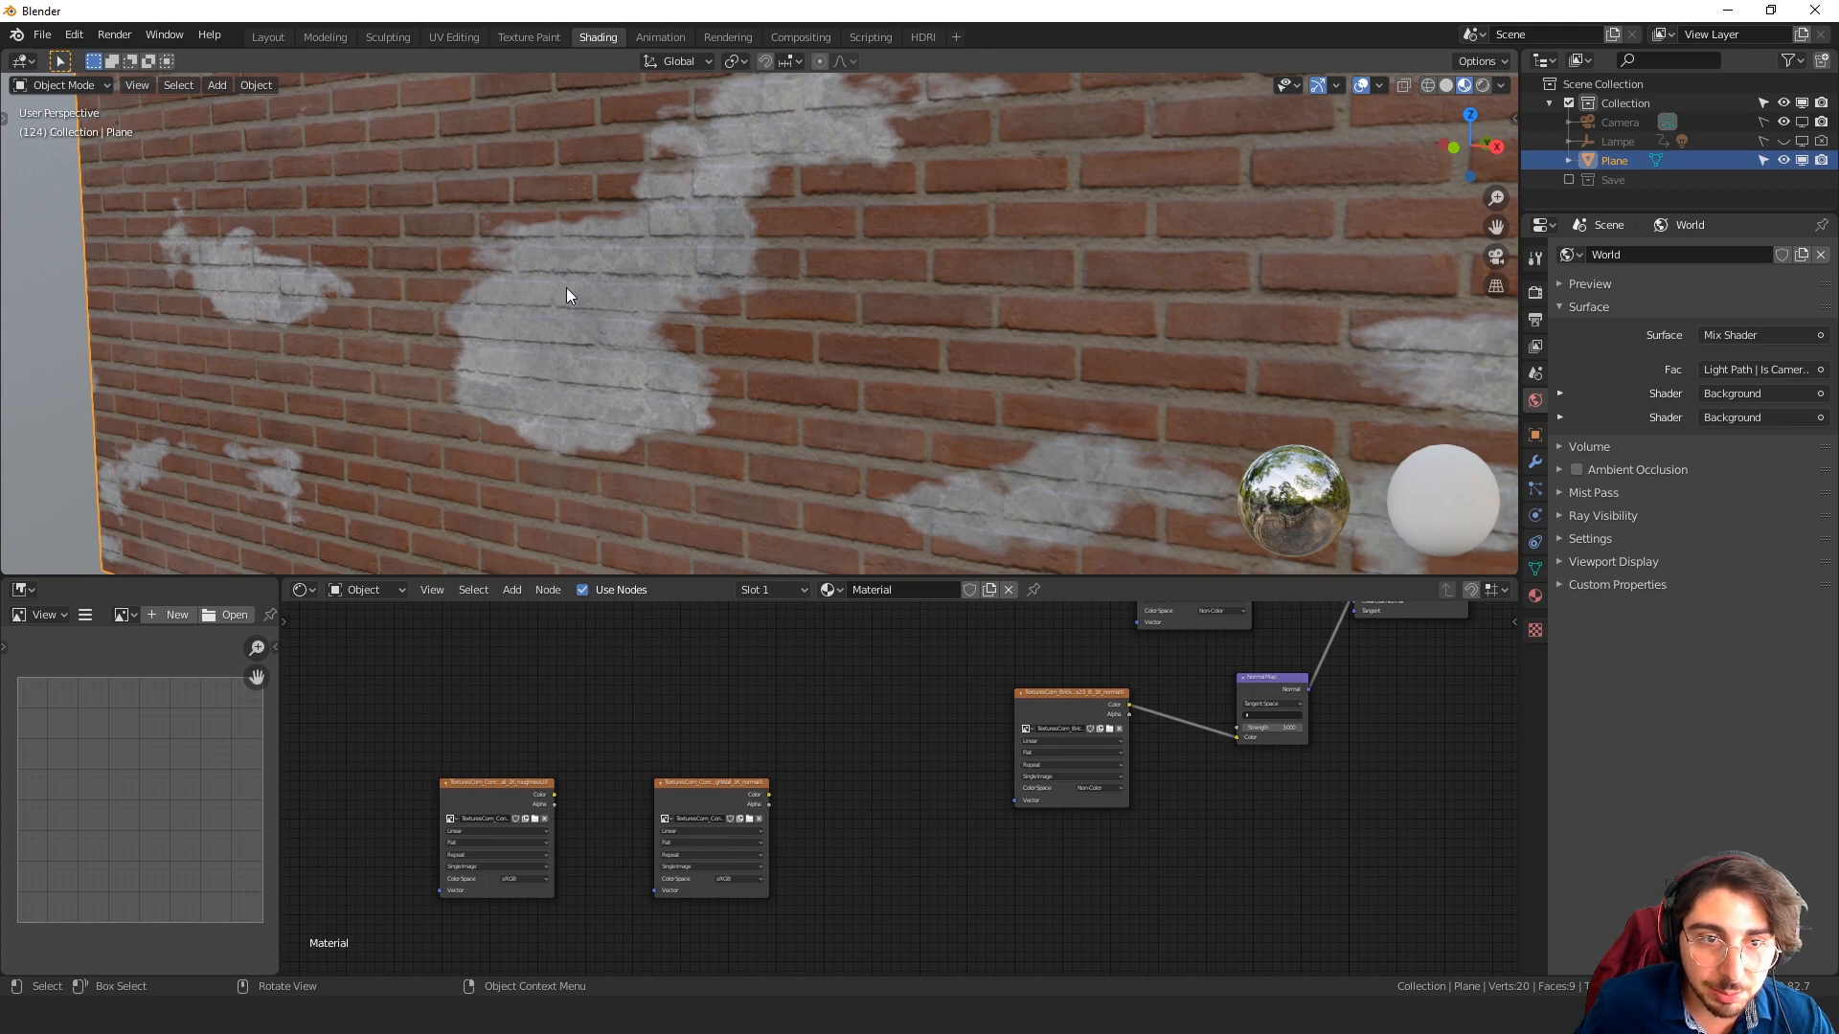
Move the brick normal texture away from the Normal Map node and bring the concrete normal texture near it
{"action": "scroll", "coordinate": [992, 767], "scroll_direction": "down", "scroll_amount": 3}
{"action": "middle_click_drag", "start_coordinate": [964, 741], "coordinate": [833, 768]}
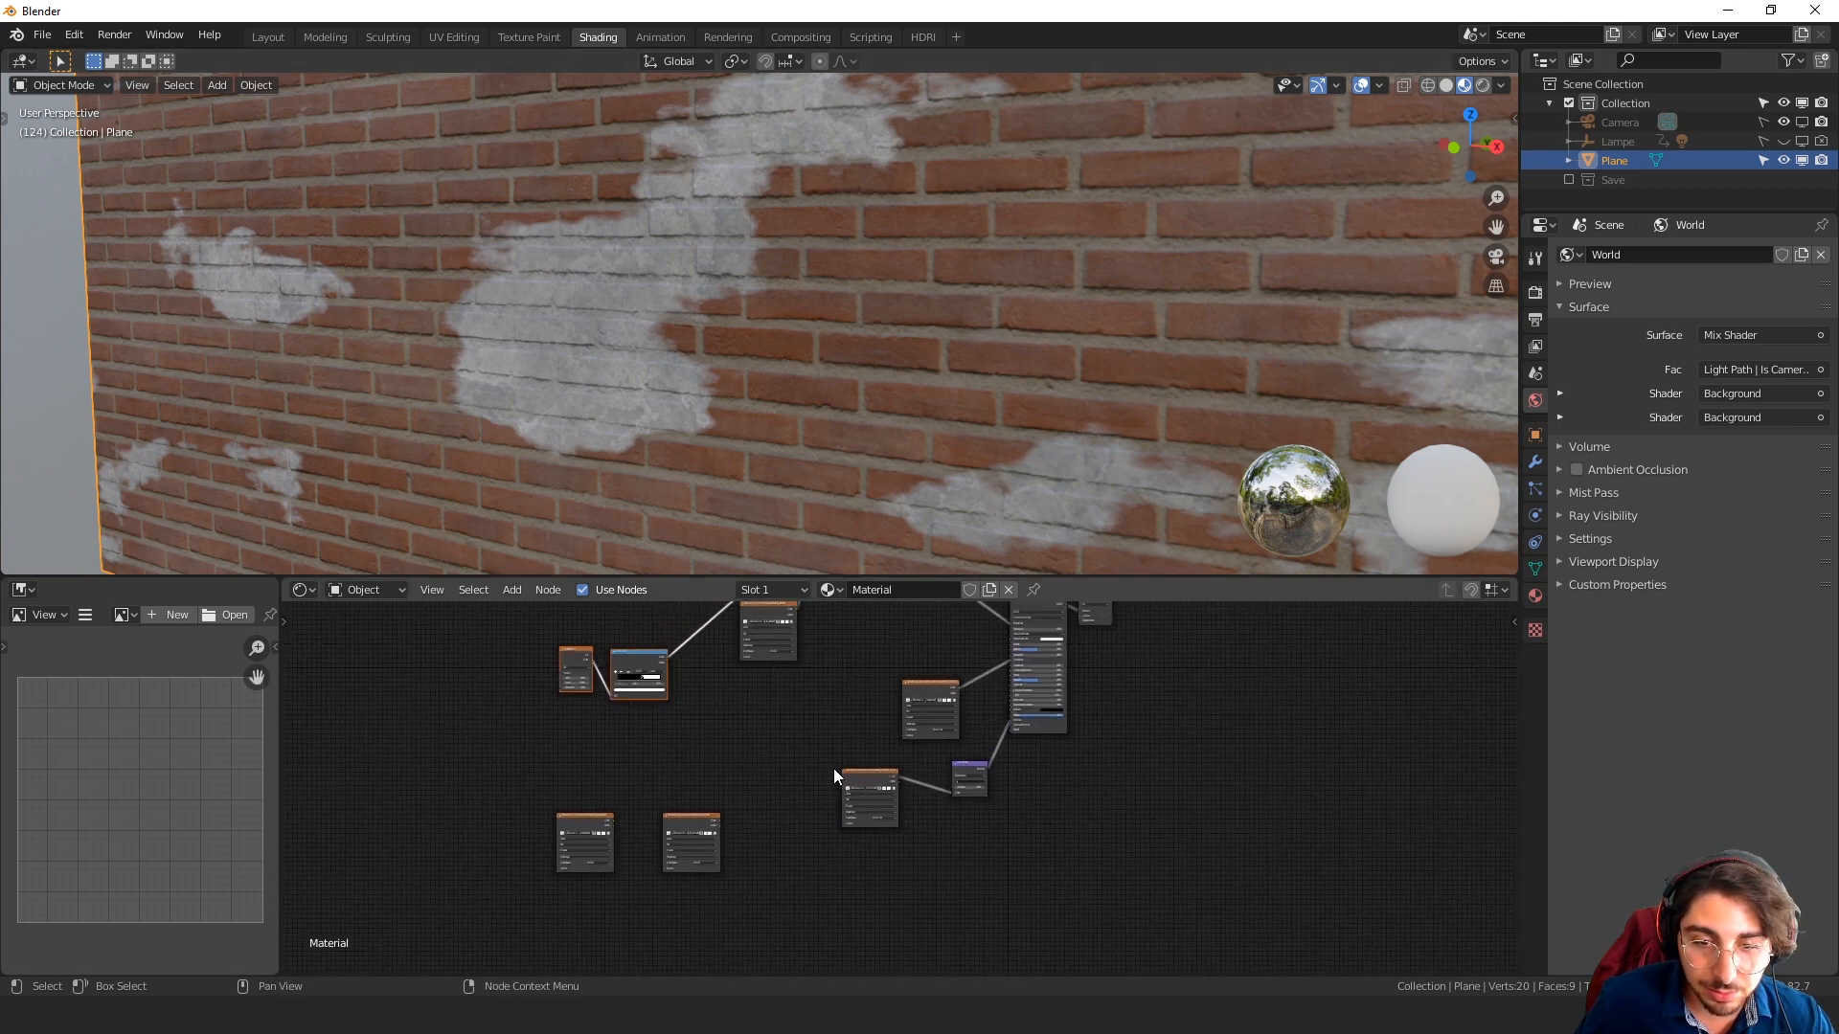
{"action": "left_click_drag", "start_coordinate": [854, 785], "coordinate": [771, 842]}
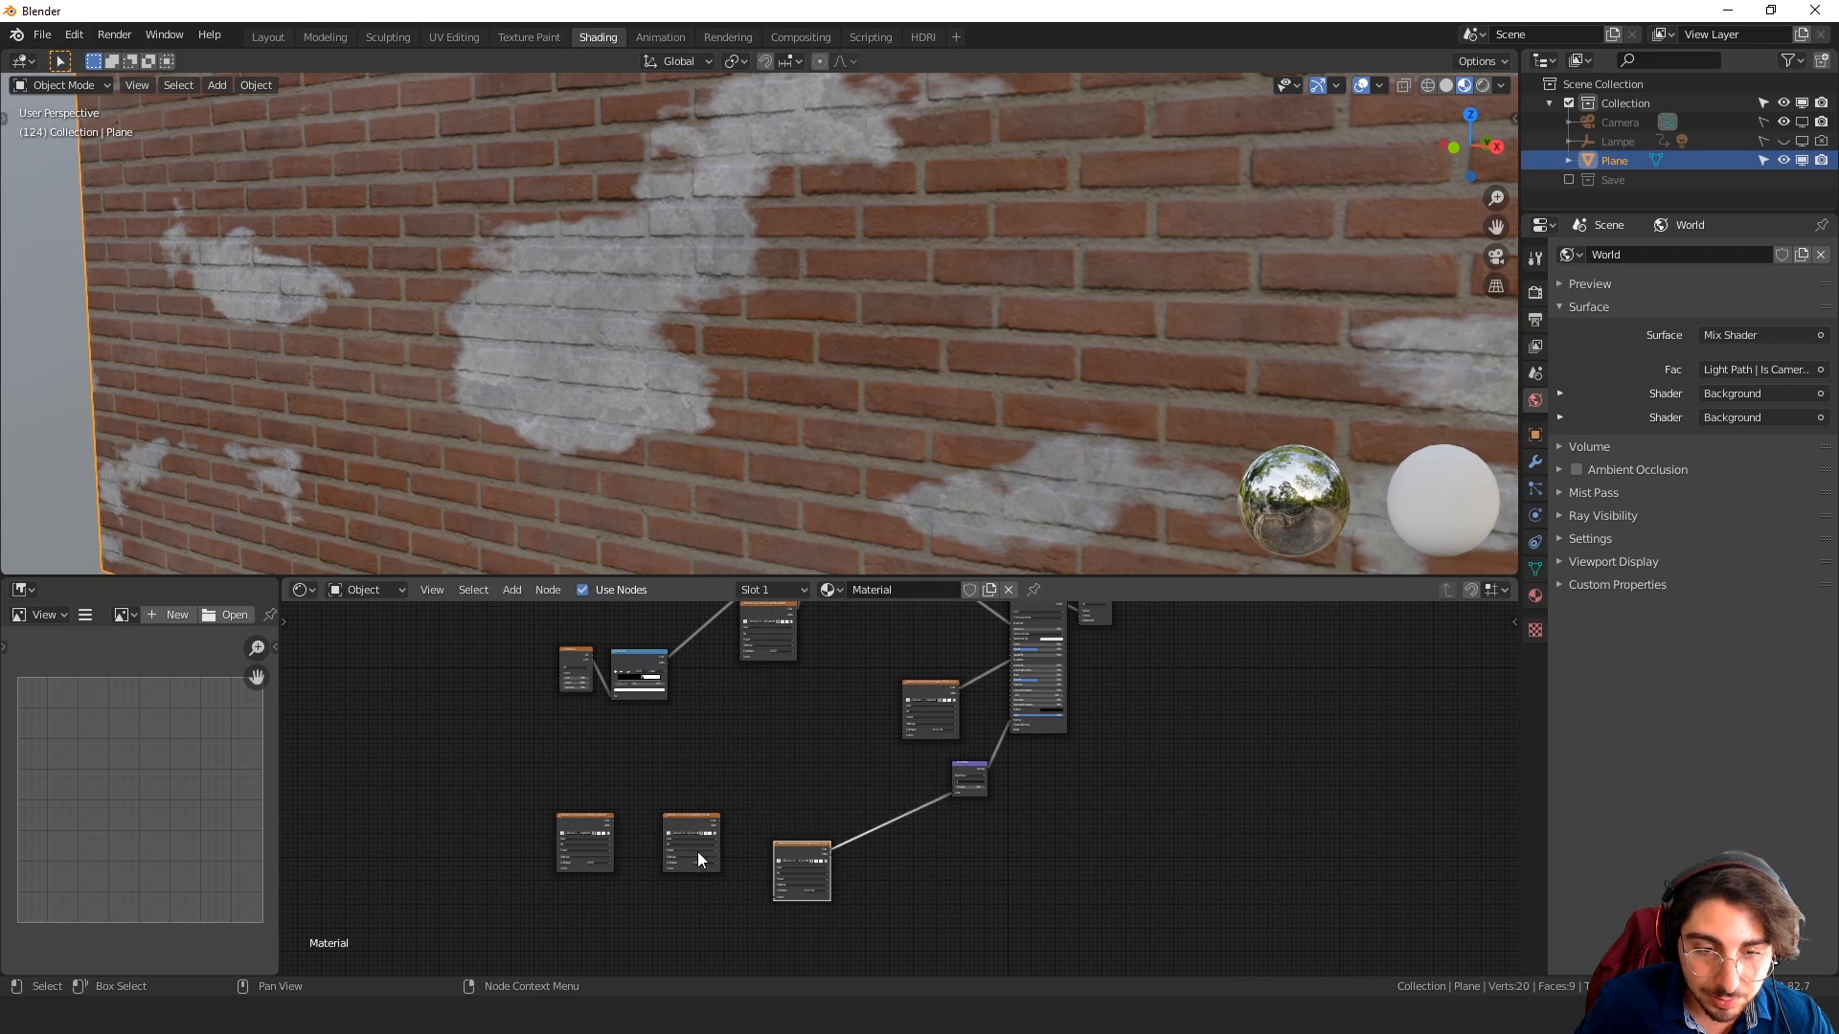
{"action": "scroll", "coordinate": [751, 837], "scroll_direction": "up", "scroll_amount": 2}
{"action": "middle_click_drag", "start_coordinate": [682, 822], "coordinate": [789, 706], "text": "shift"}
{"action": "scroll", "coordinate": [786, 710], "scroll_direction": "up", "scroll_amount": 7}
{"action": "middle_click_drag", "start_coordinate": [683, 740], "coordinate": [788, 755], "text": "shift"}
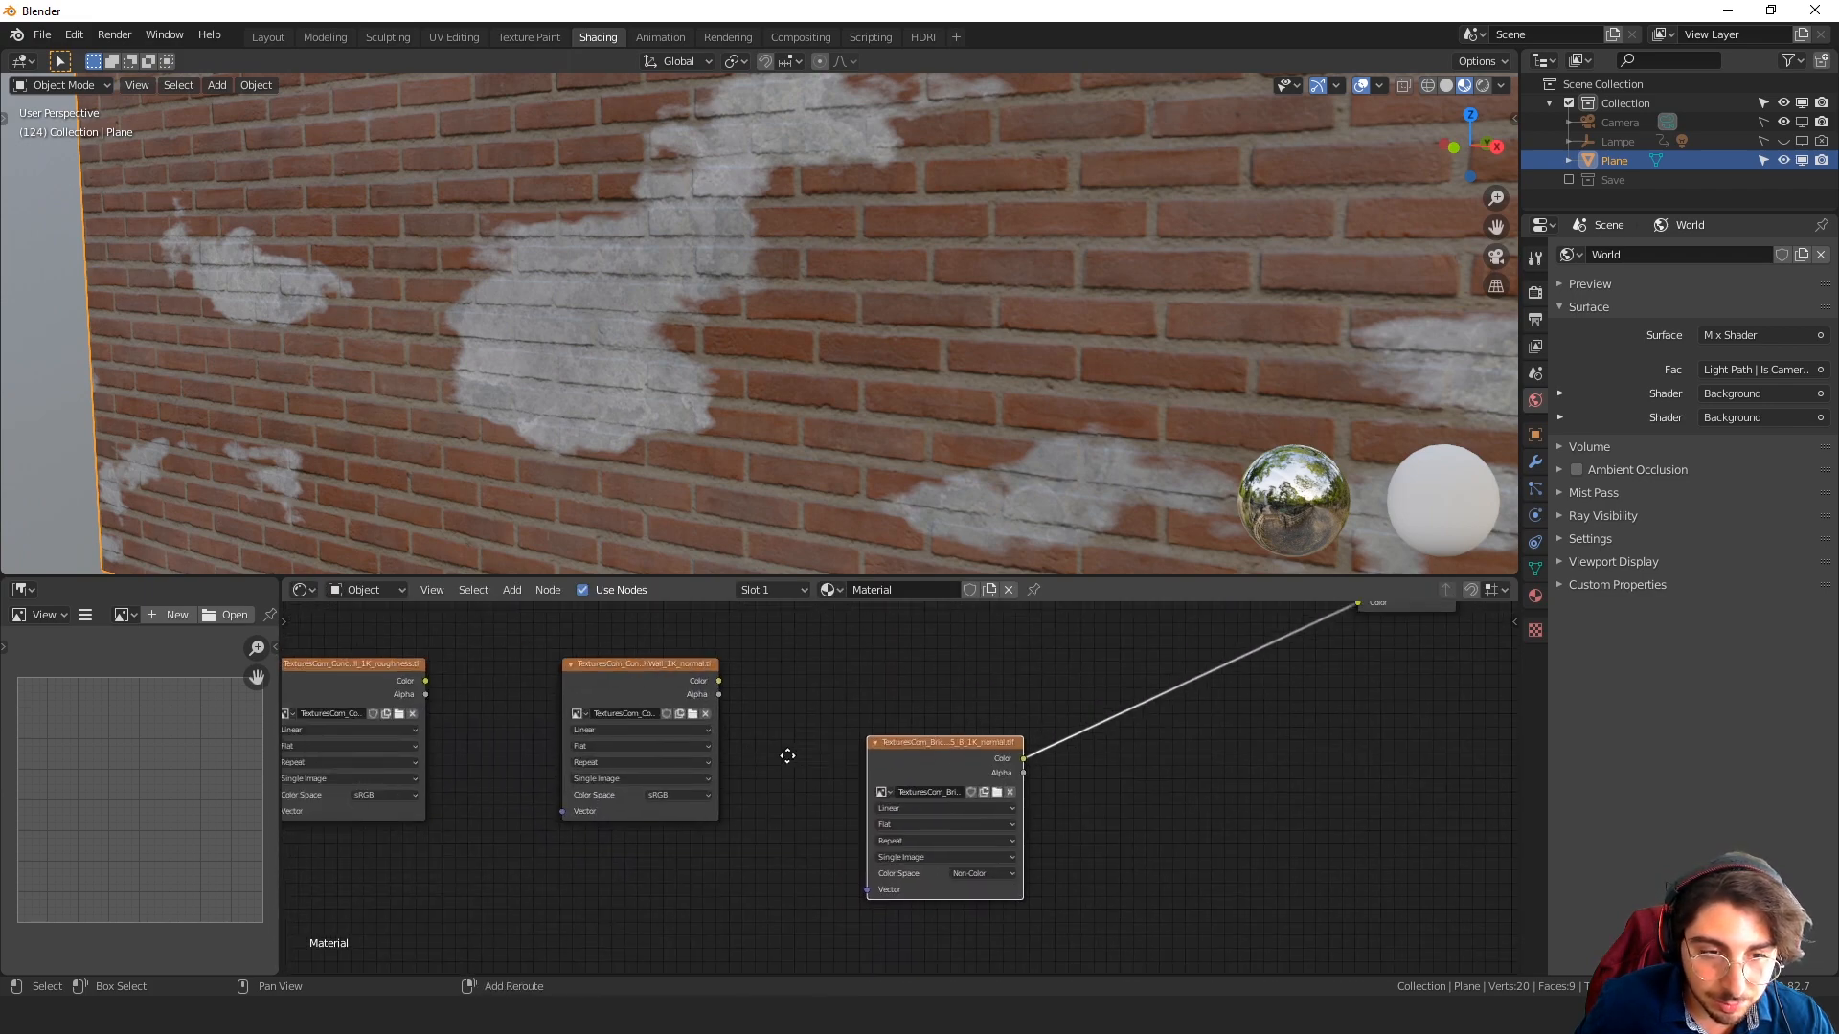
{"action": "left_click_drag", "start_coordinate": [669, 736], "coordinate": [1166, 894]}
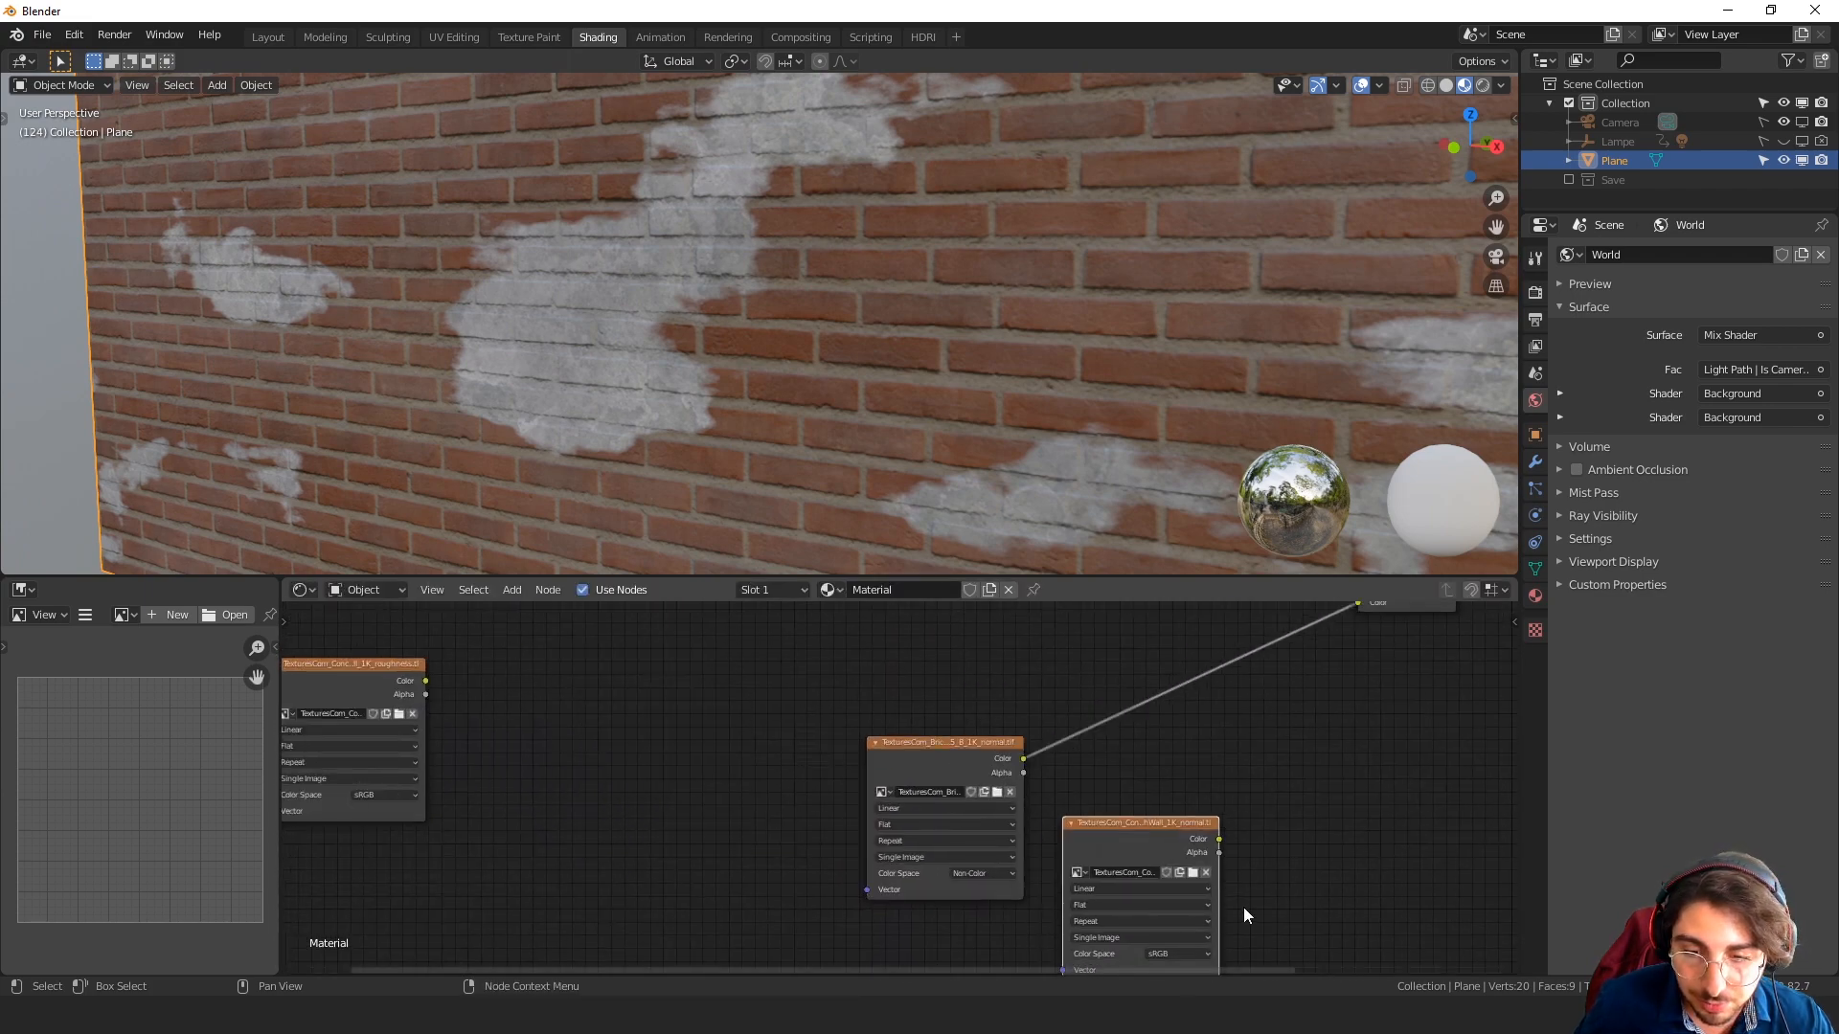
Set the concrete normal texture's color space to Non-Color and place it below the brick normal texture
{"action": "middle_click_drag", "start_coordinate": [1243, 906], "coordinate": [1141, 775]}
{"action": "left_click", "coordinate": [1082, 841]}
{"action": "left_click", "coordinate": [1111, 885]}
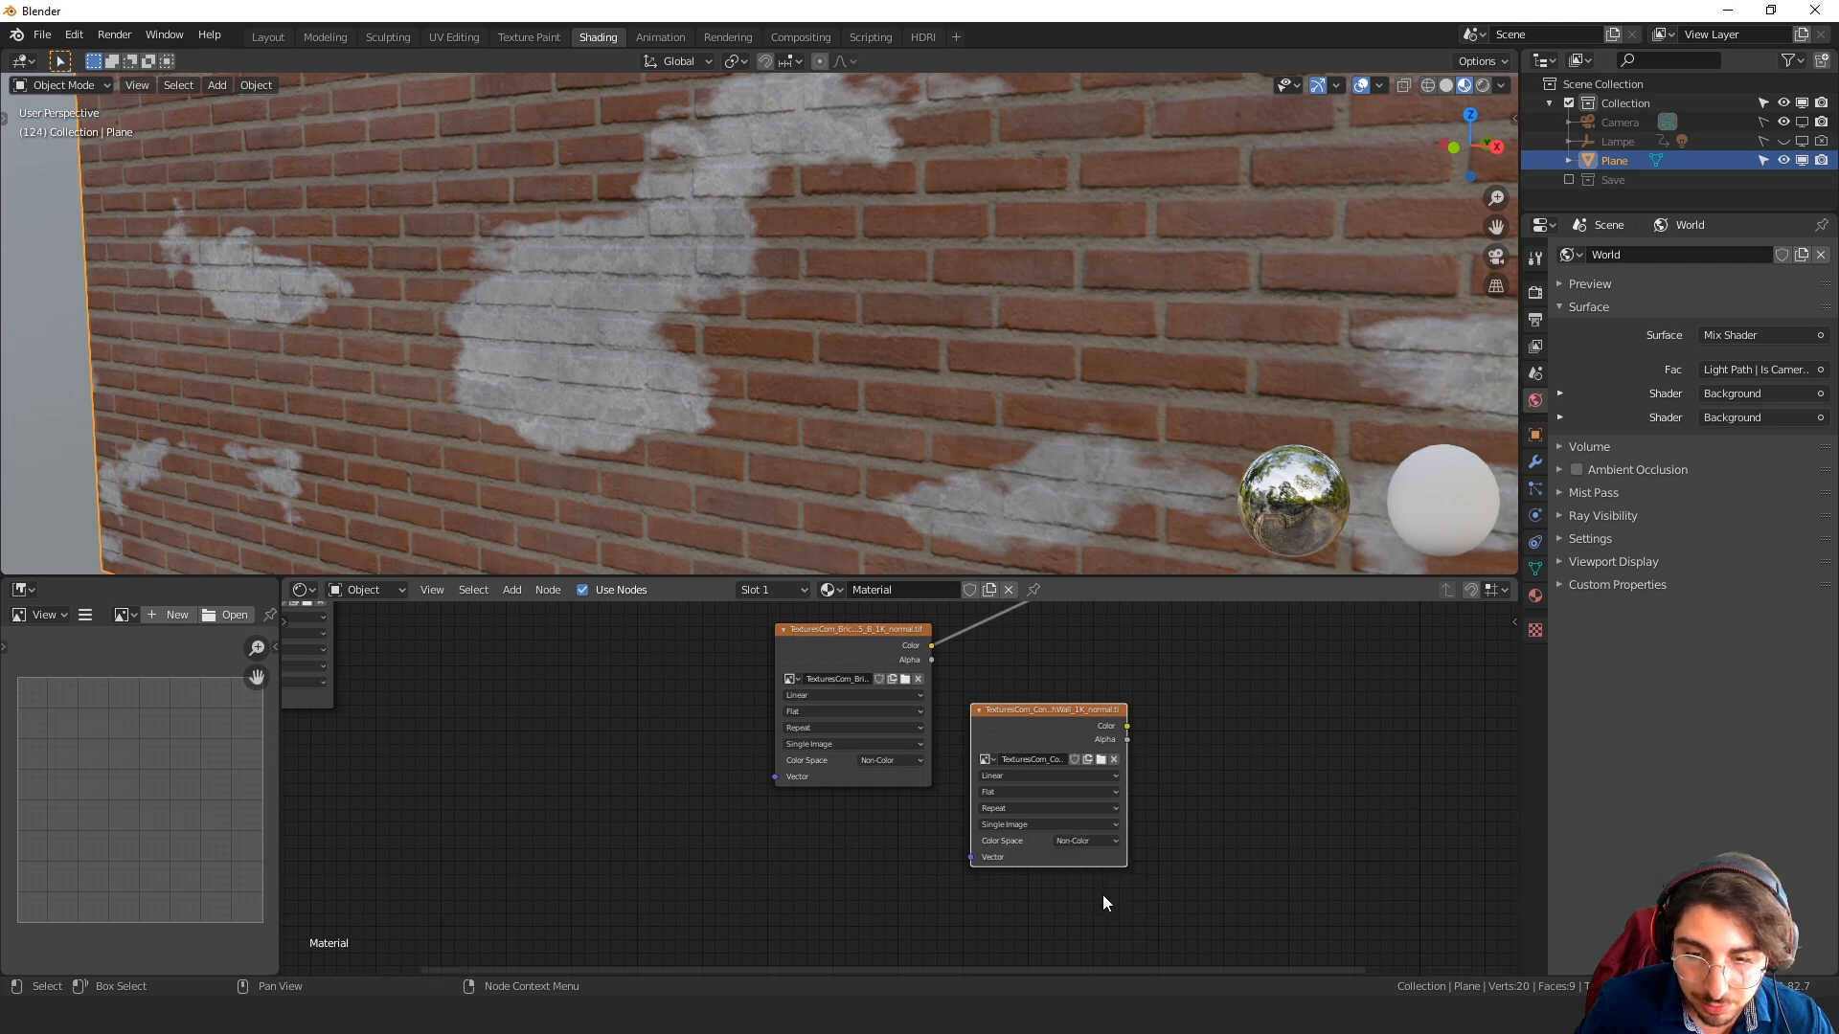
{"action": "left_click_drag", "start_coordinate": [1013, 728], "coordinate": [834, 831]}
Duplicate the brick-concrete color Mix node and insert the copy between the brick normal texture and the Normal Map node
{"action": "scroll", "coordinate": [956, 848], "scroll_direction": "down", "scroll_amount": 4}
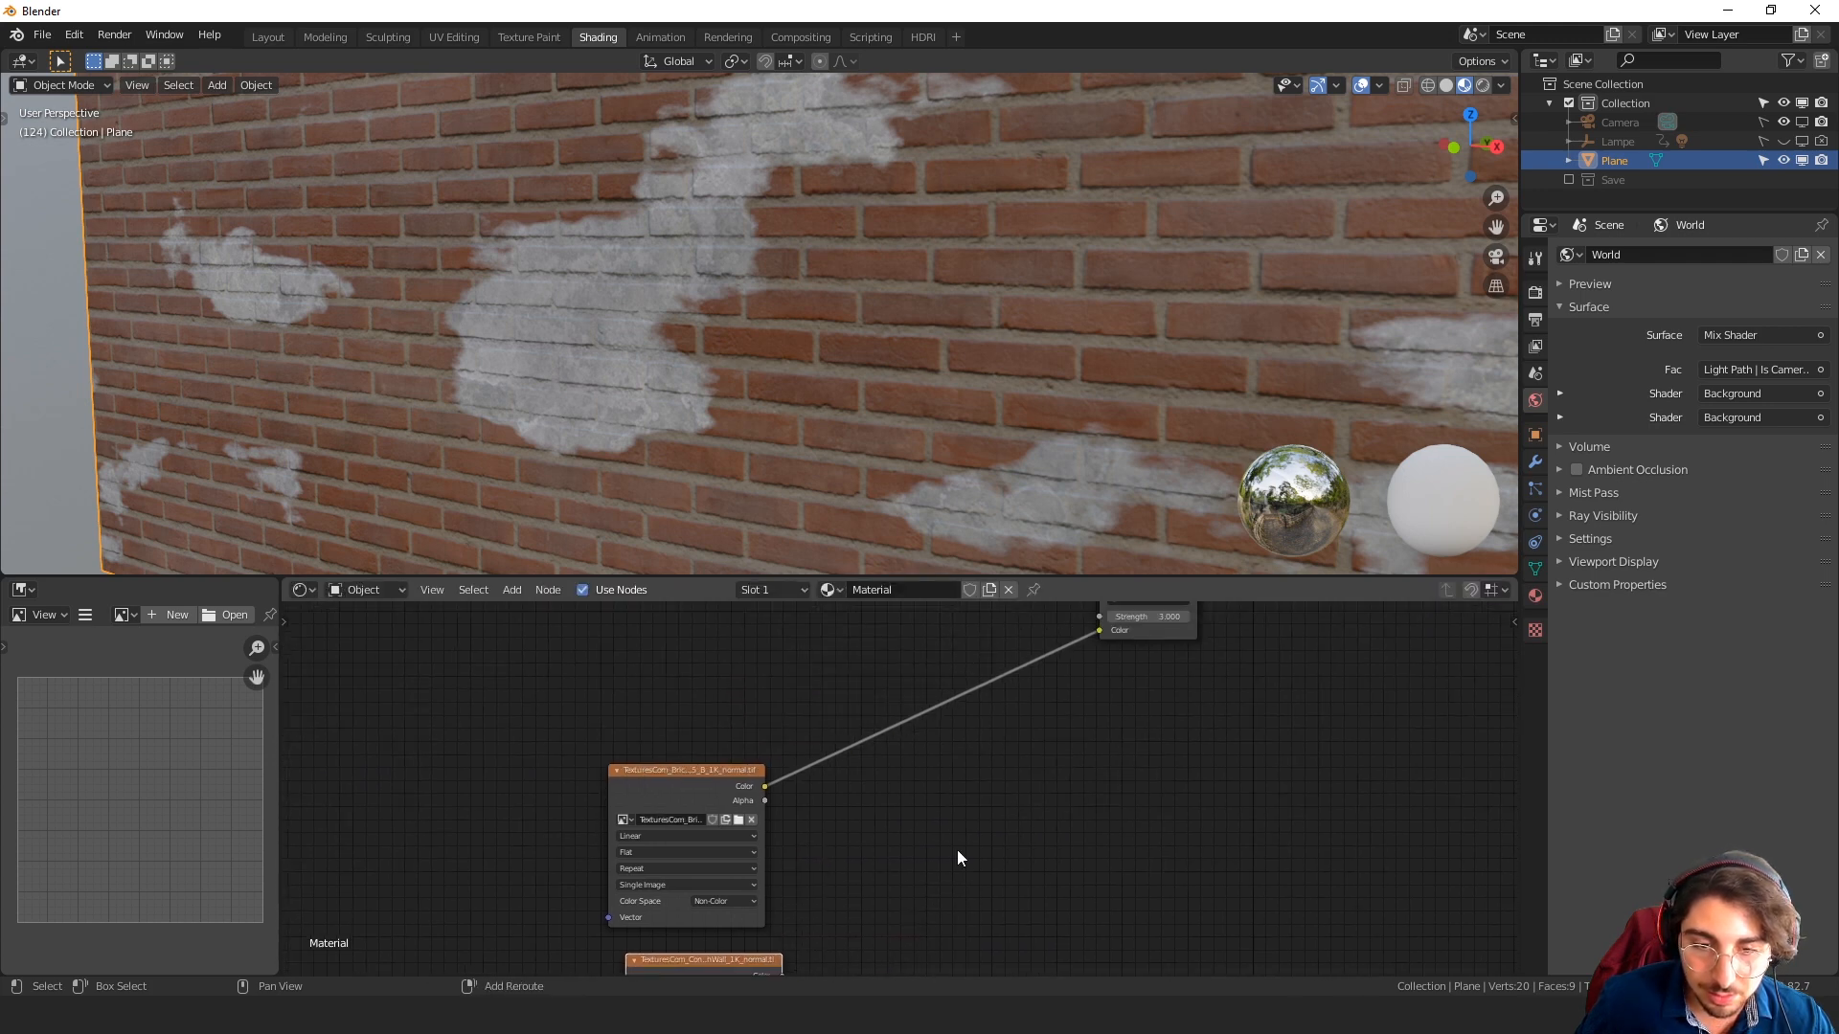
{"action": "scroll", "coordinate": [997, 733], "scroll_direction": "down", "scroll_amount": 3}
{"action": "scroll", "coordinate": [1003, 817], "scroll_direction": "down", "scroll_amount": 2}
{"action": "middle_click_drag", "start_coordinate": [842, 678], "coordinate": [843, 724], "text": "shift"}
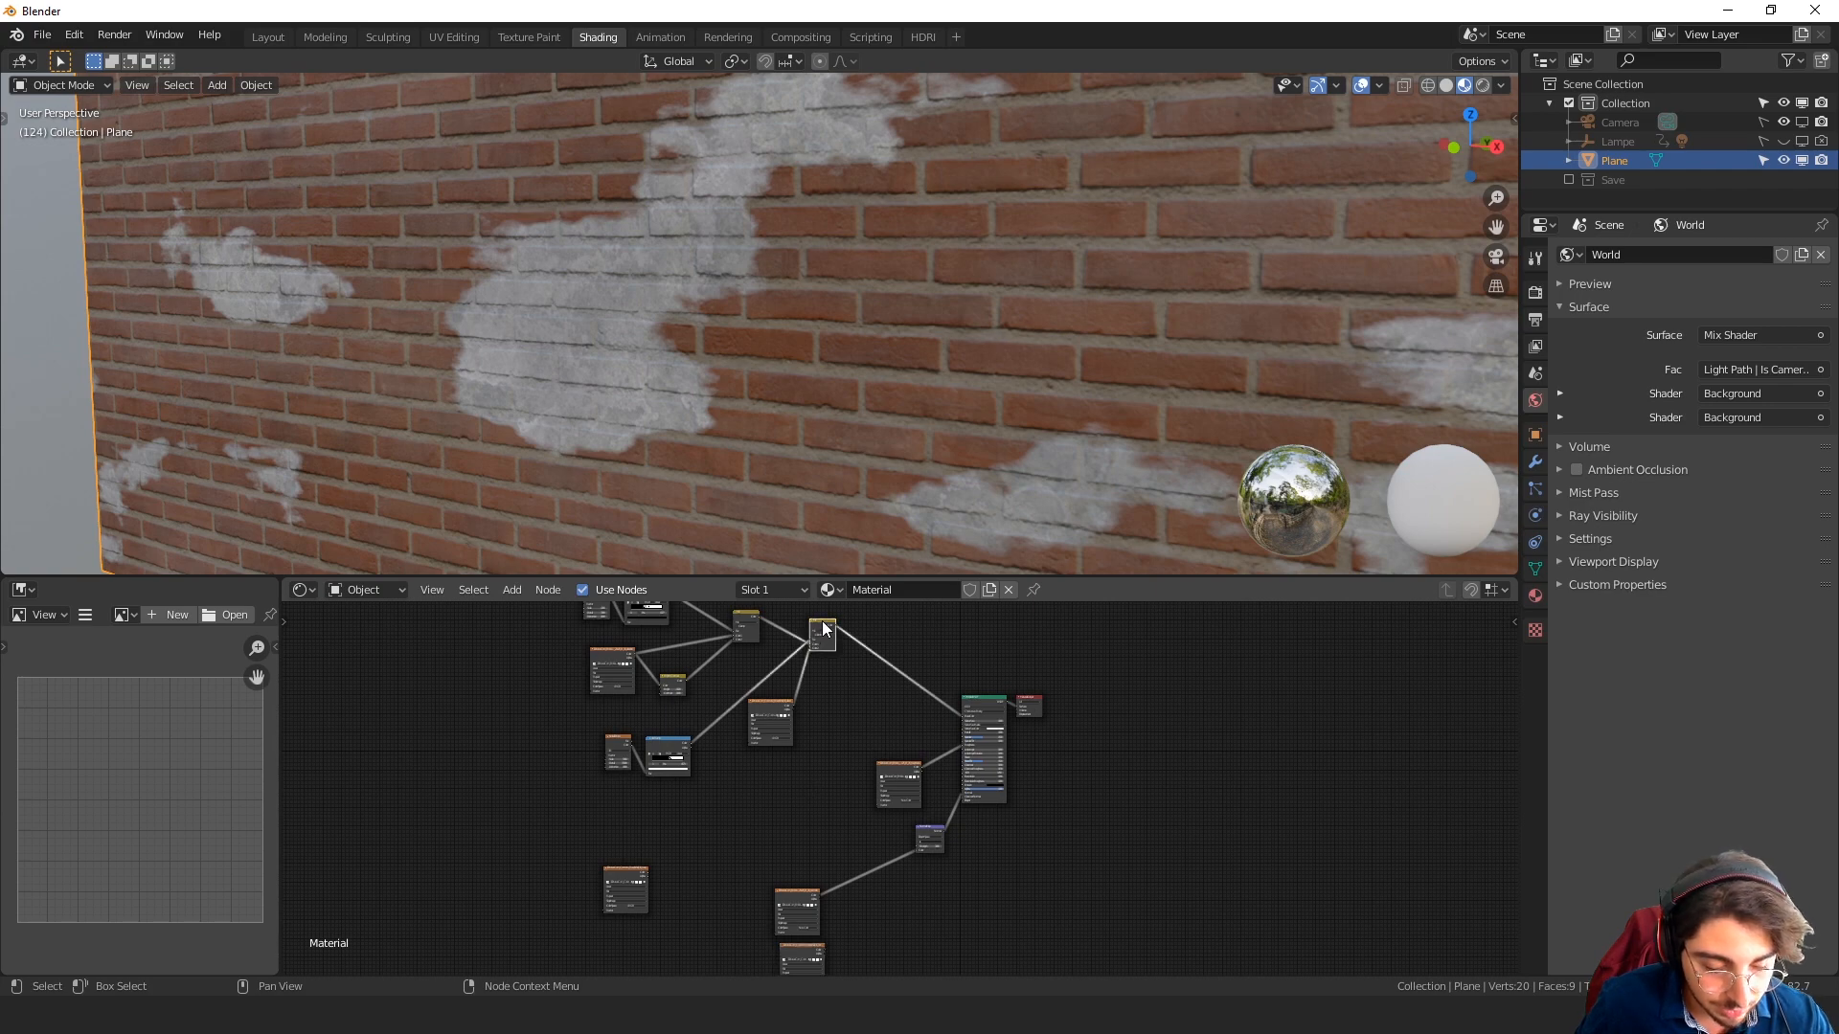
{"action": "key", "text": "shift+d"}
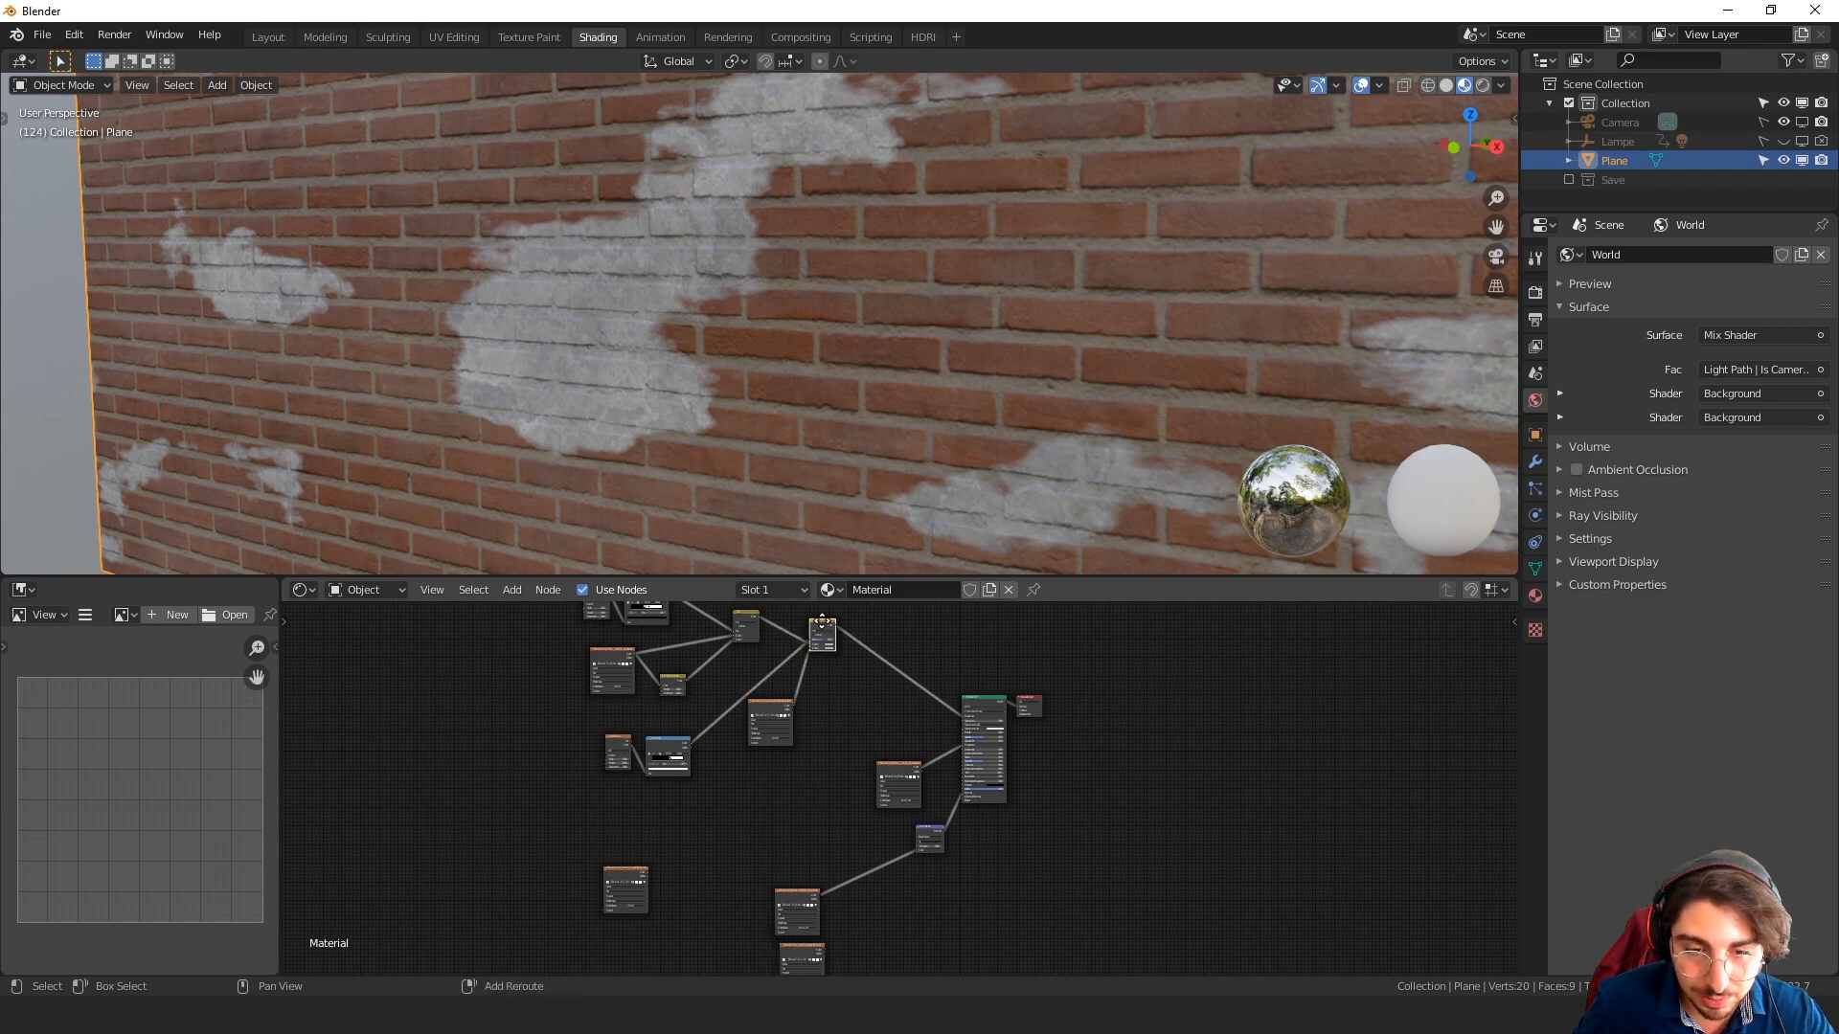
{"action": "left_click", "coordinate": [871, 858]}
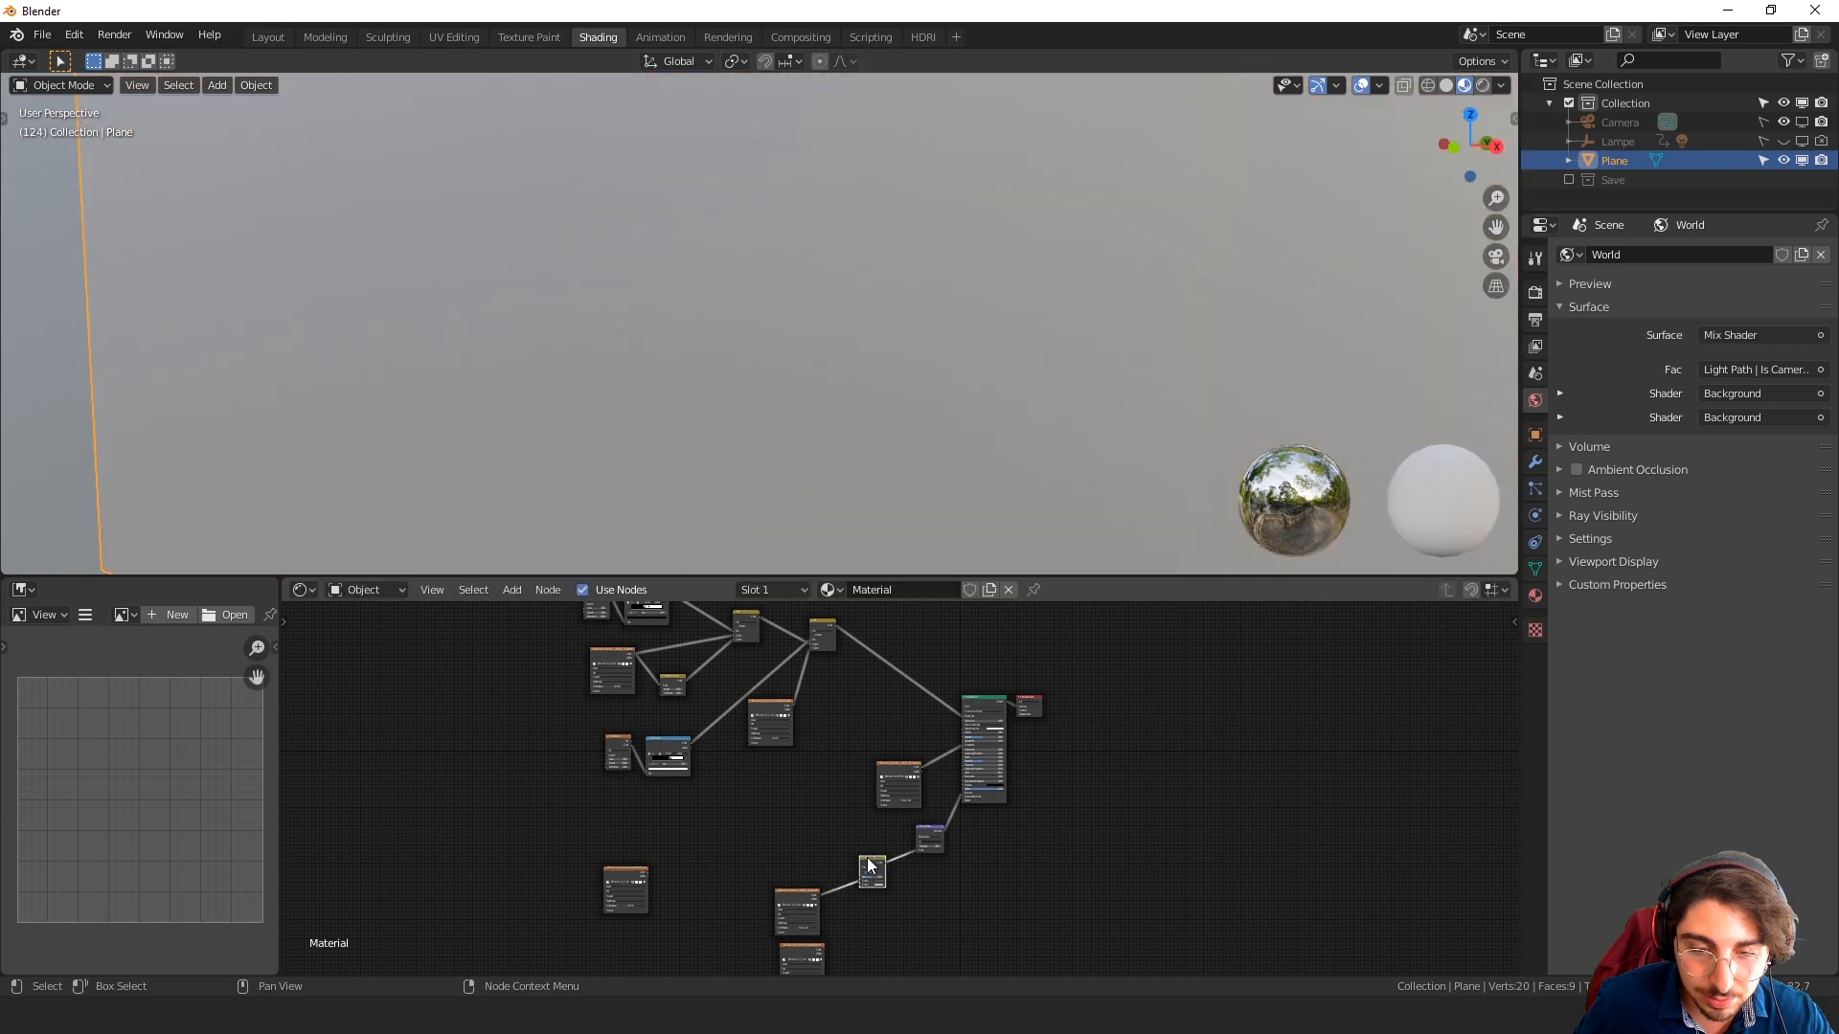
Connect the concrete normal texture's Color output to the Color2 input of the normal Mix node
{"action": "scroll", "coordinate": [862, 764], "scroll_direction": "up", "scroll_amount": 5}
{"action": "scroll", "coordinate": [737, 799], "scroll_direction": "up", "scroll_amount": 2}
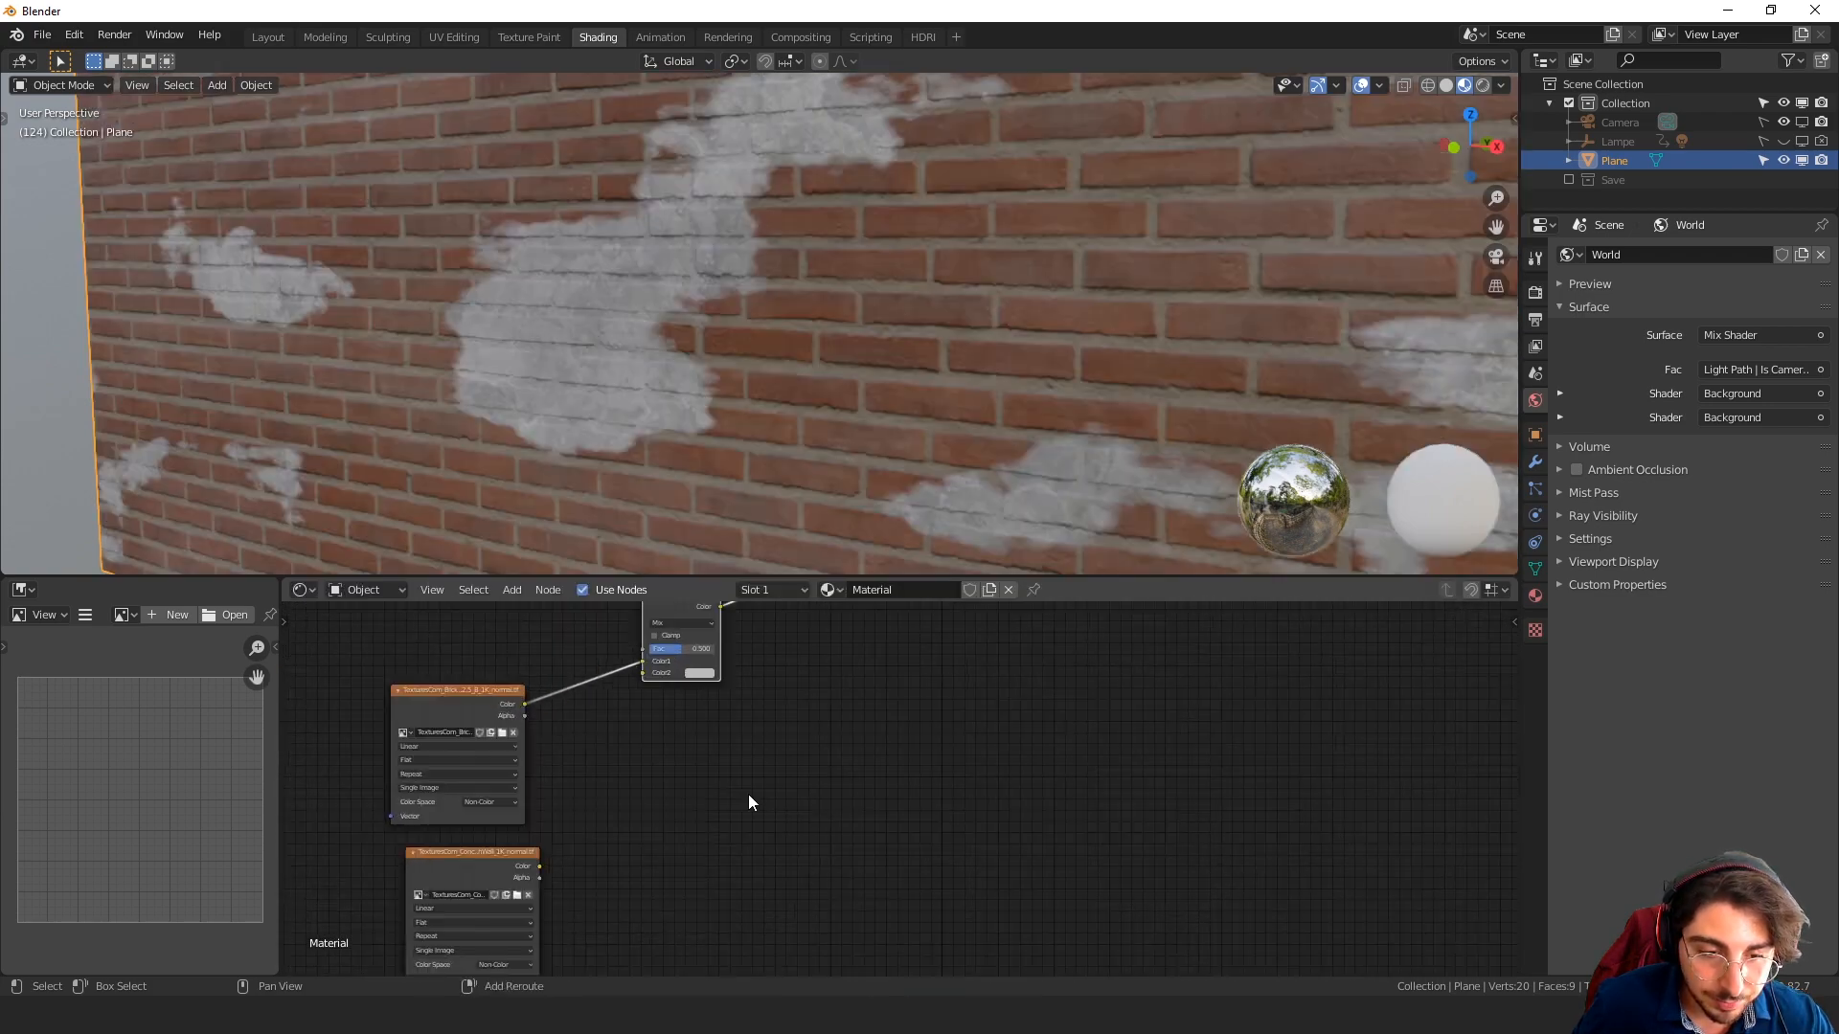
{"action": "middle_click_drag", "start_coordinate": [747, 801], "coordinate": [882, 760]}
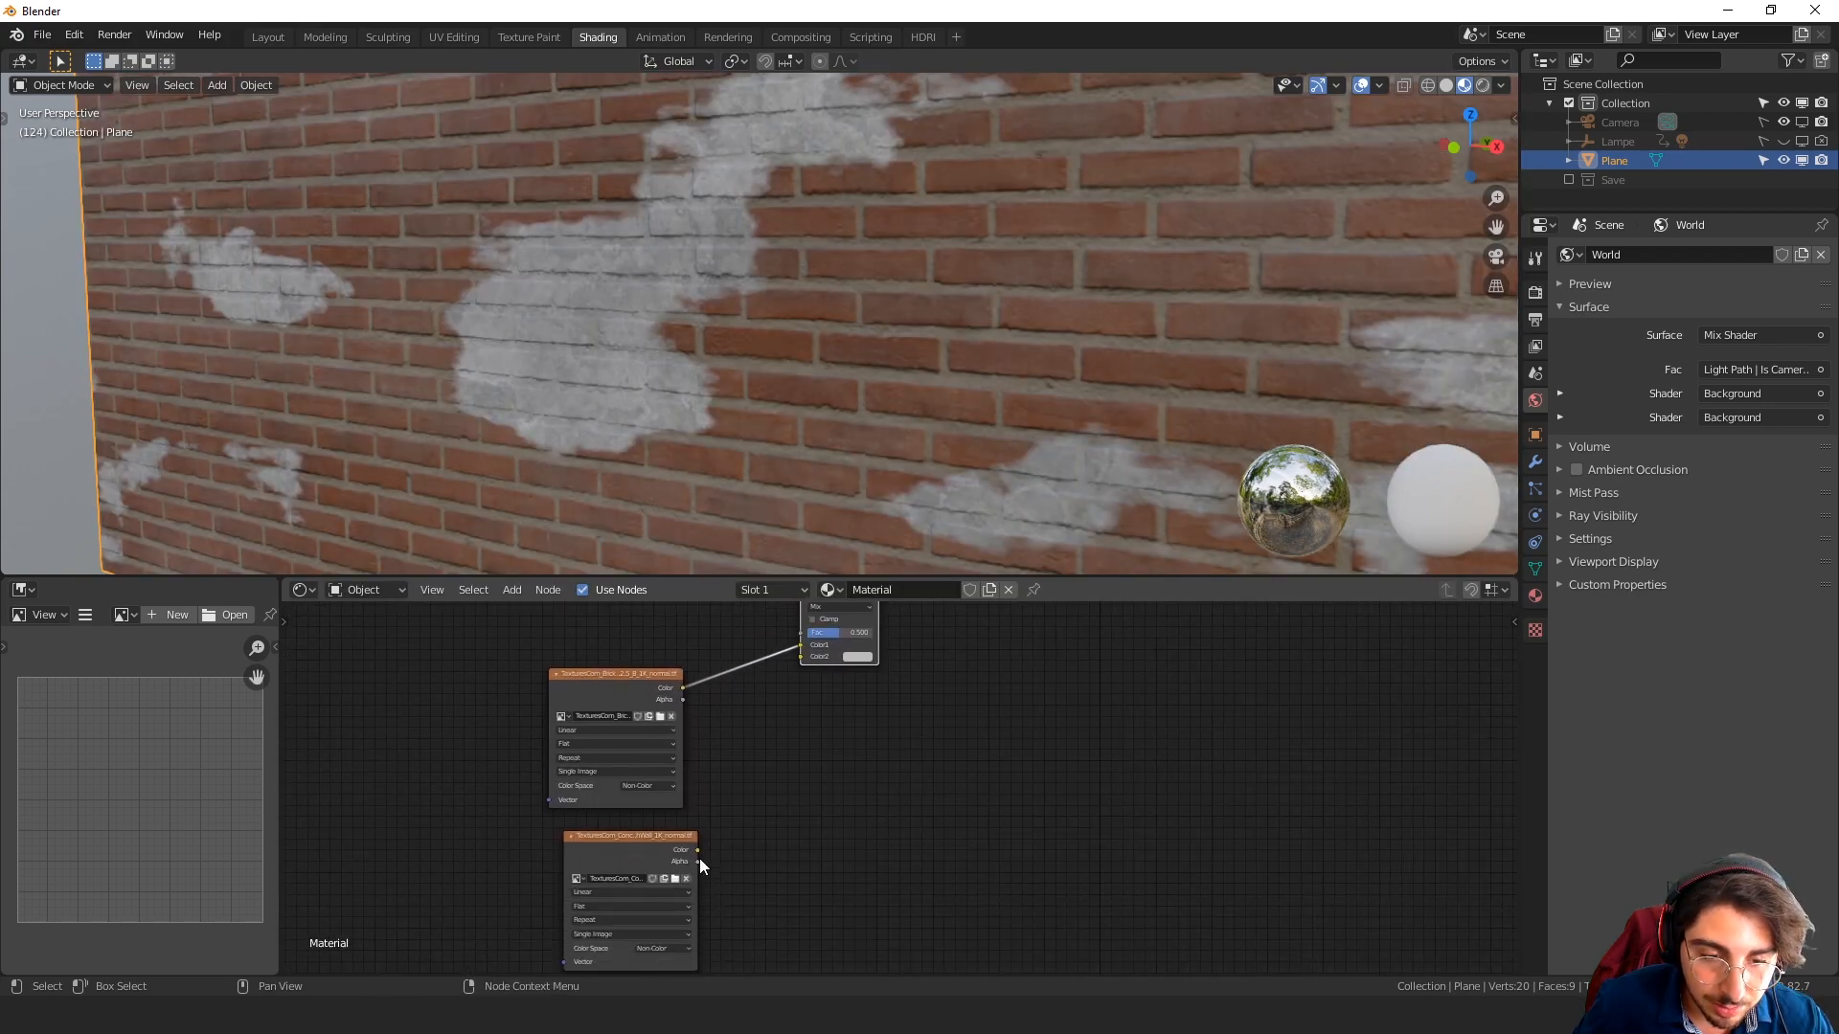
{"action": "left_click_drag", "start_coordinate": [697, 850], "coordinate": [800, 657]}
Move the concrete mask's Noise Texture and ColorRamp lower, and connect the ColorRamp's Color to the normal Mix node's Fac
{"action": "middle_click_drag", "start_coordinate": [598, 663], "coordinate": [653, 867]}
{"action": "scroll", "coordinate": [582, 789], "scroll_direction": "down", "scroll_amount": 10}
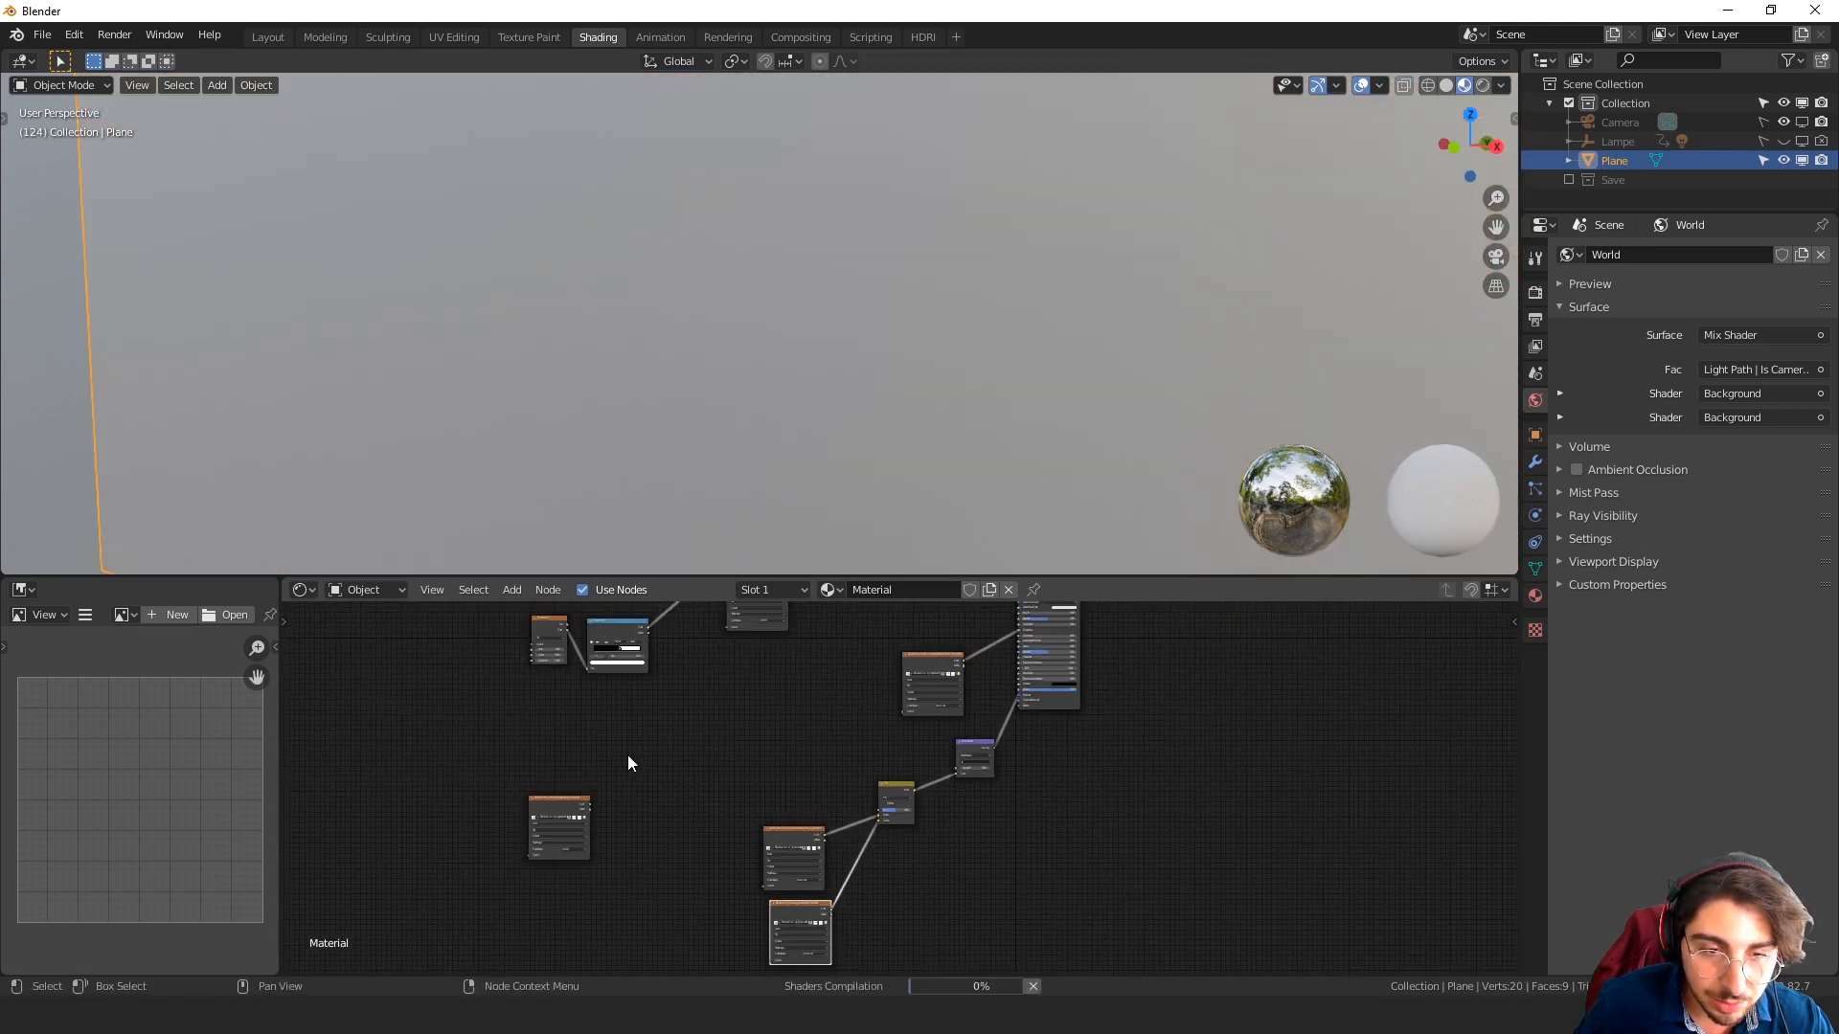
{"action": "middle_click_drag", "start_coordinate": [712, 730], "coordinate": [768, 792]}
{"action": "left_click_drag", "start_coordinate": [636, 686], "coordinate": [749, 791]}
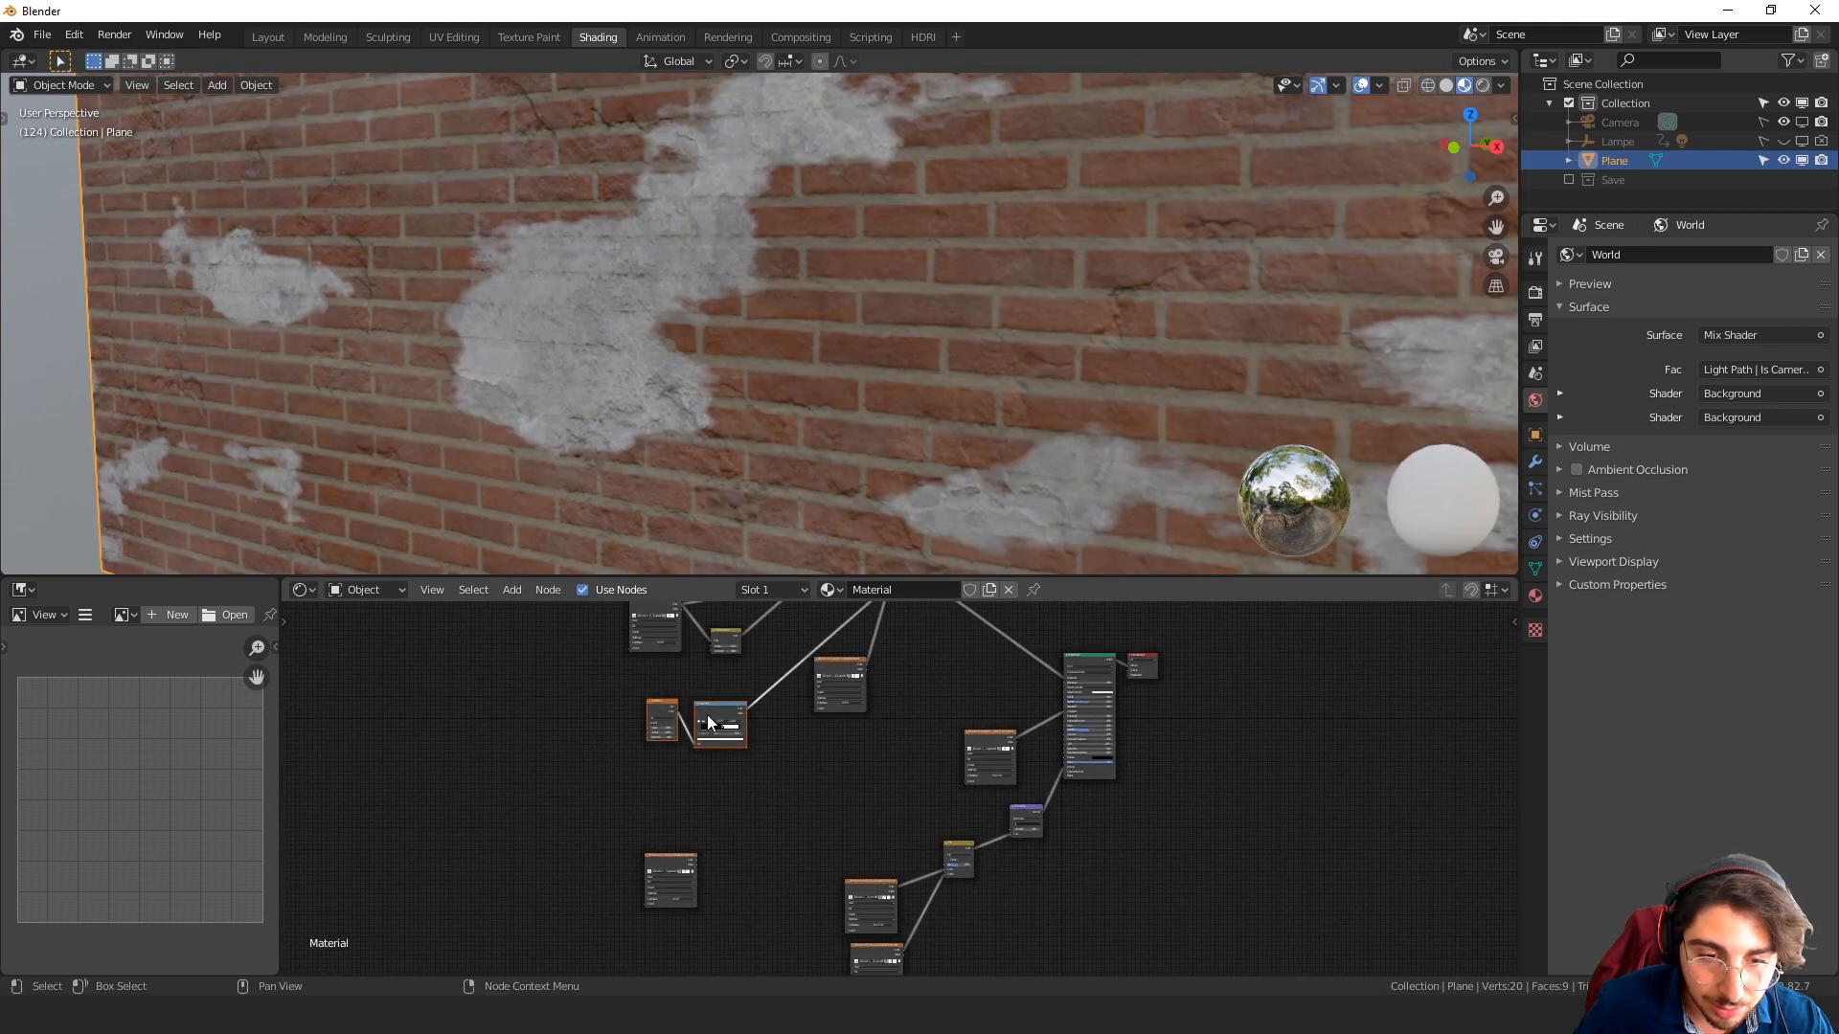
{"action": "left_click_drag", "start_coordinate": [706, 715], "coordinate": [739, 790]}
{"action": "scroll", "coordinate": [726, 727], "scroll_direction": "up", "scroll_amount": 5}
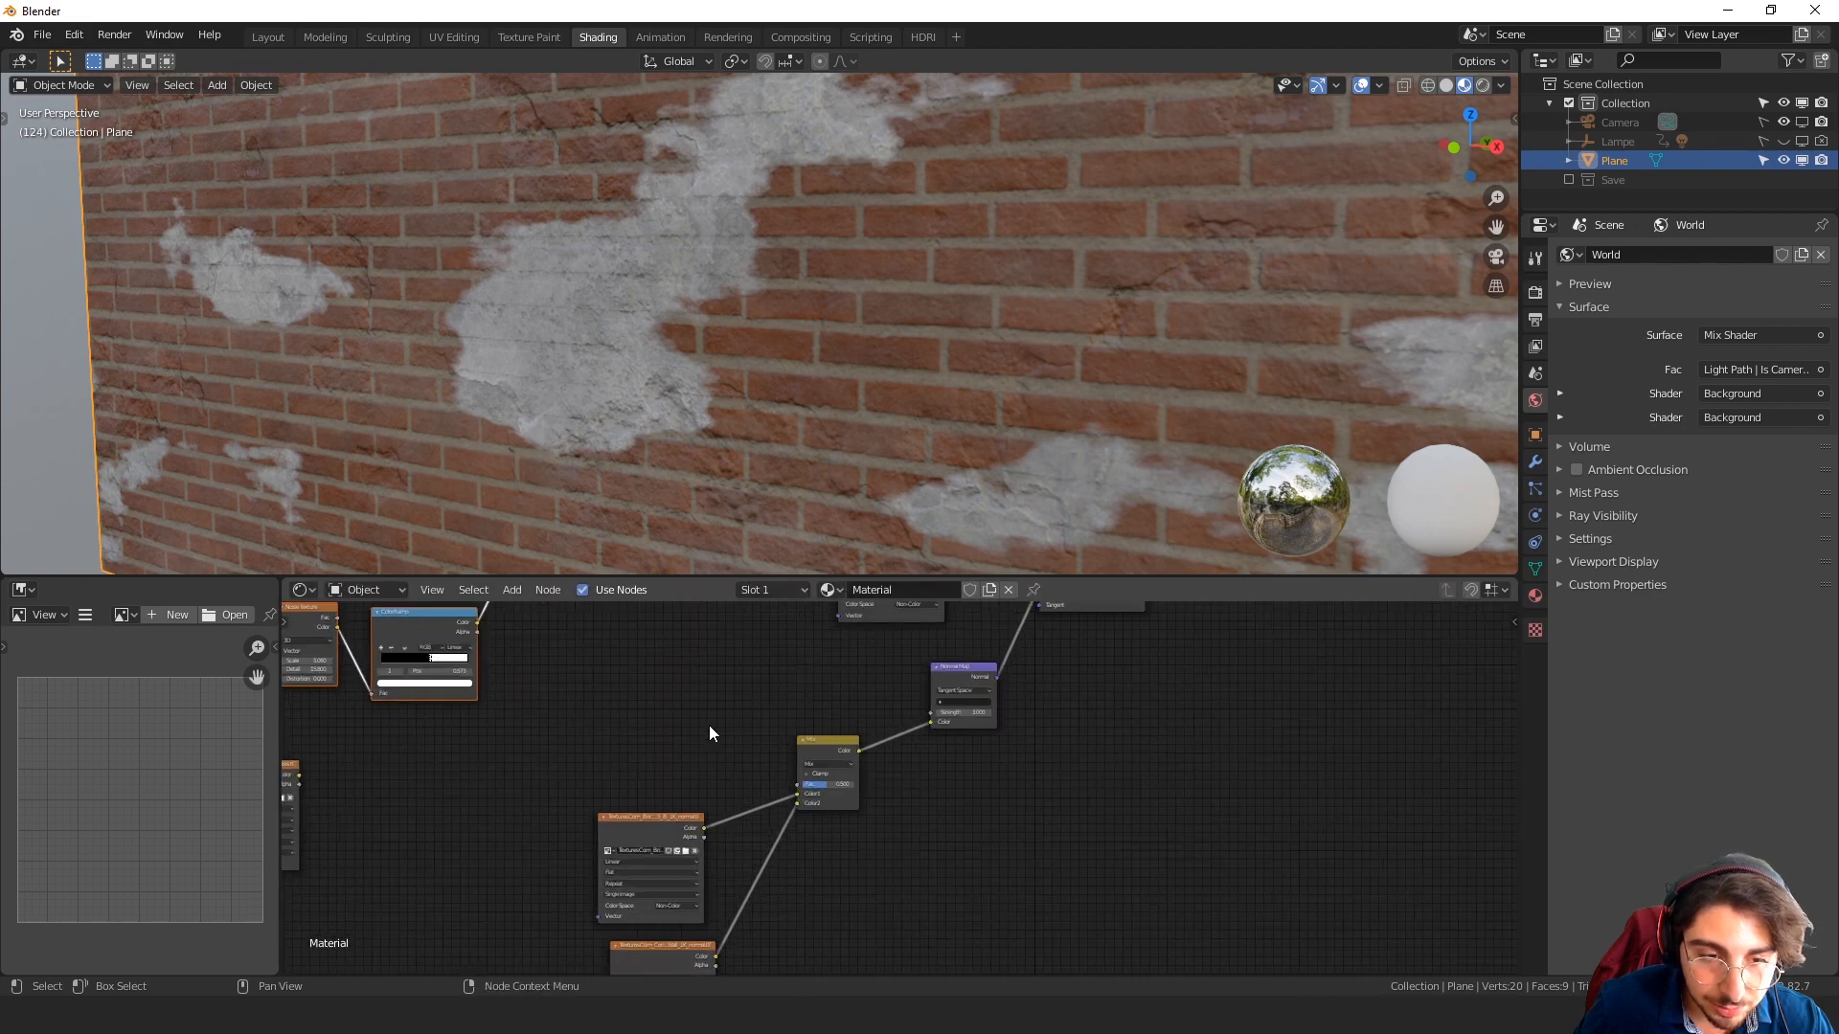
{"action": "left_click_drag", "start_coordinate": [477, 623], "coordinate": [796, 783]}
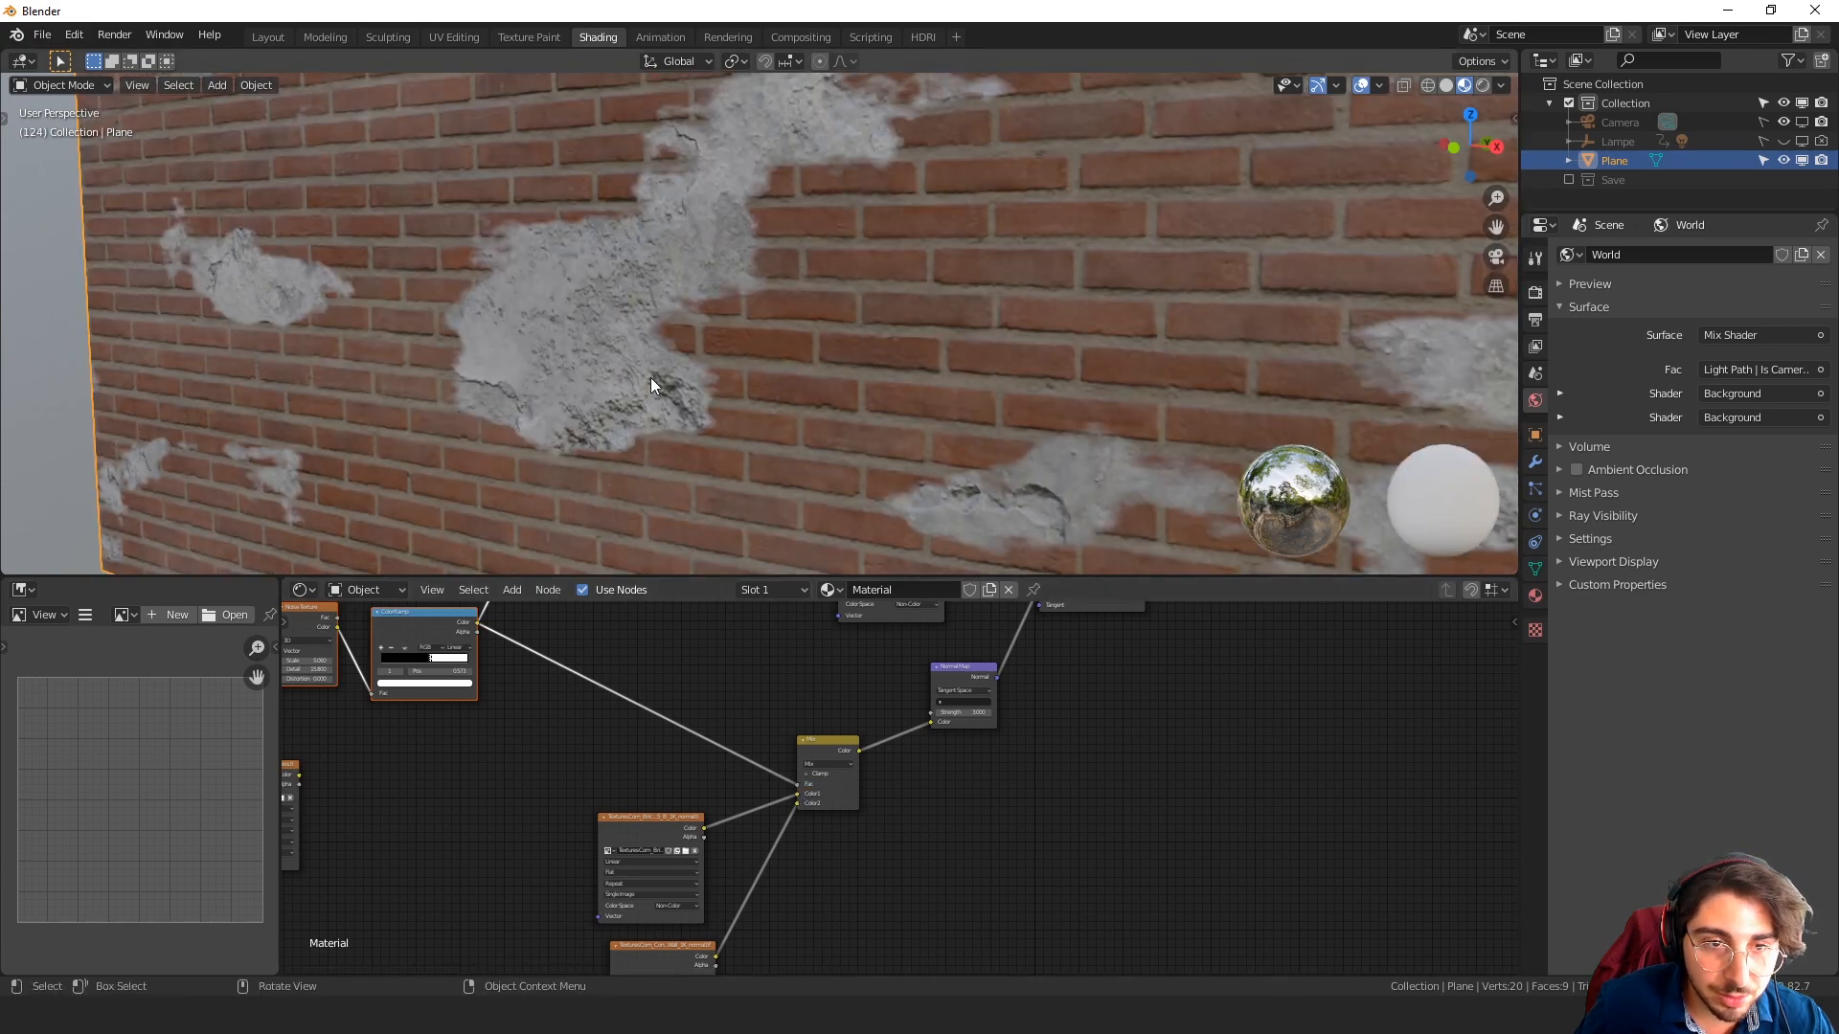
Place the concrete roughness texture below the repositioned brick roughness texture and set its color space to Non-Color
{"action": "scroll", "coordinate": [574, 355], "scroll_direction": "down", "scroll_amount": 5}
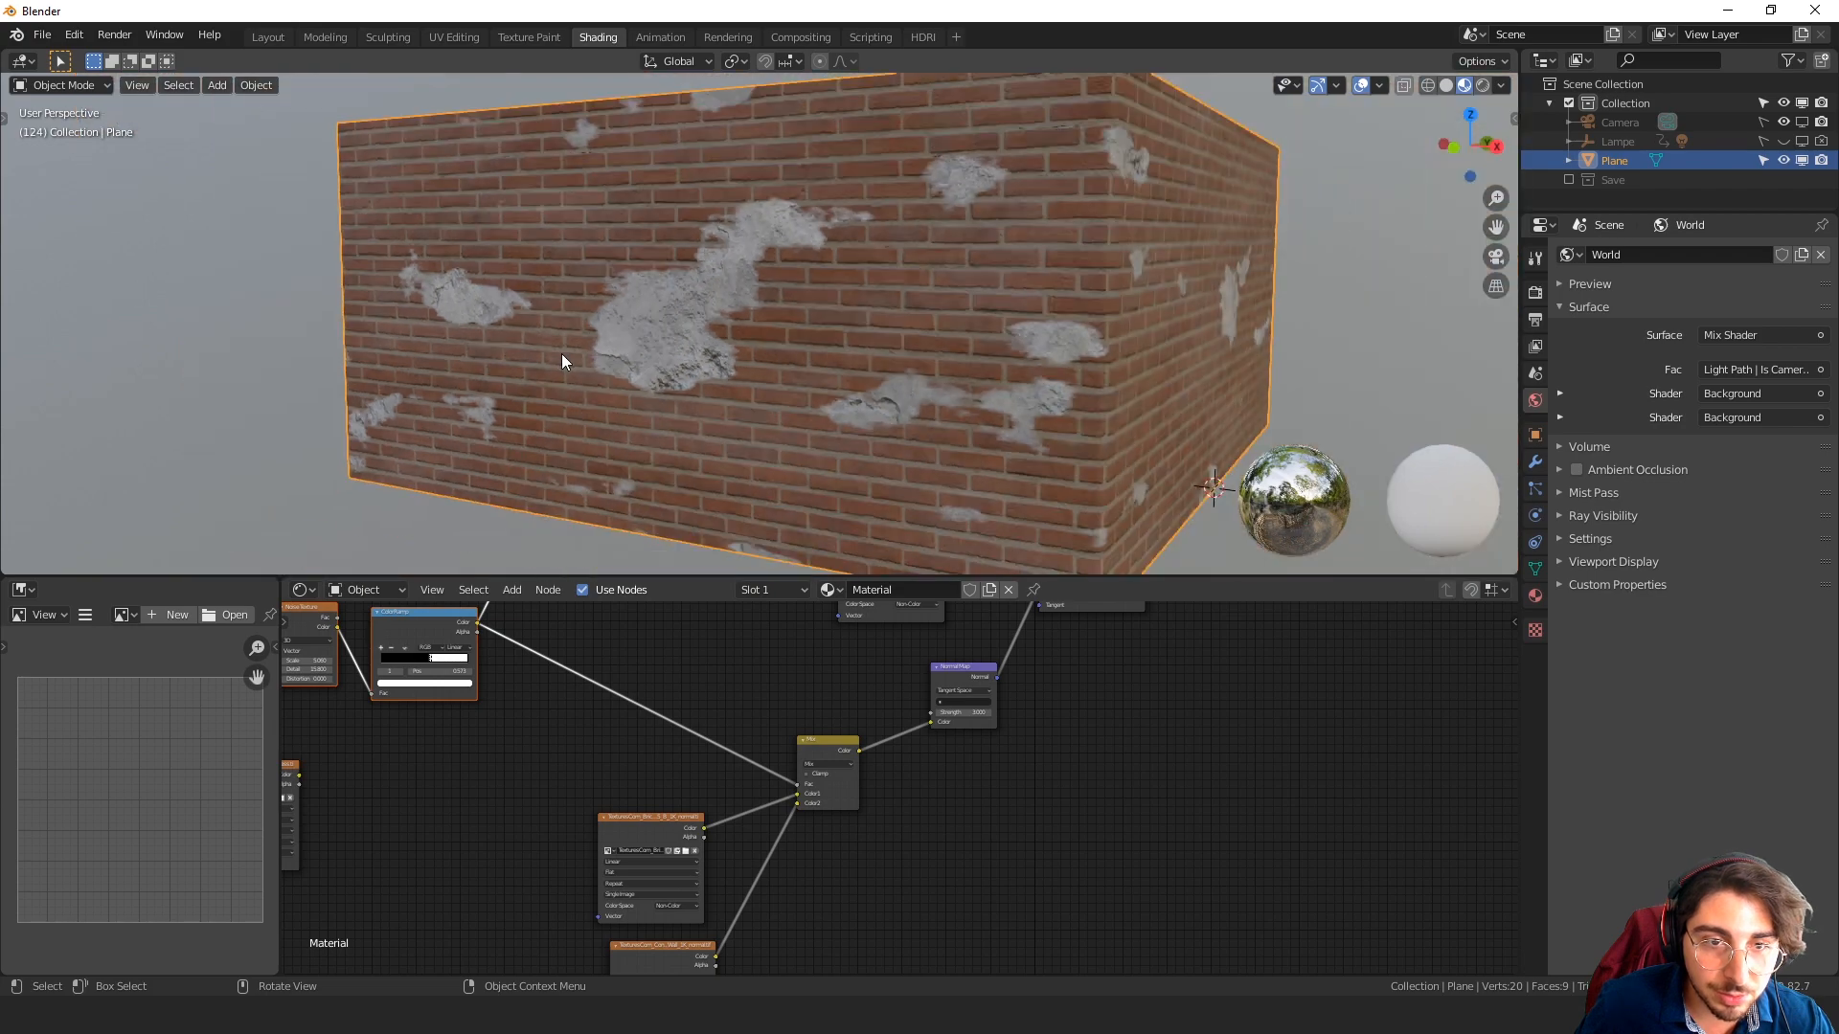
{"action": "scroll", "coordinate": [674, 339], "scroll_direction": "up", "scroll_amount": 4}
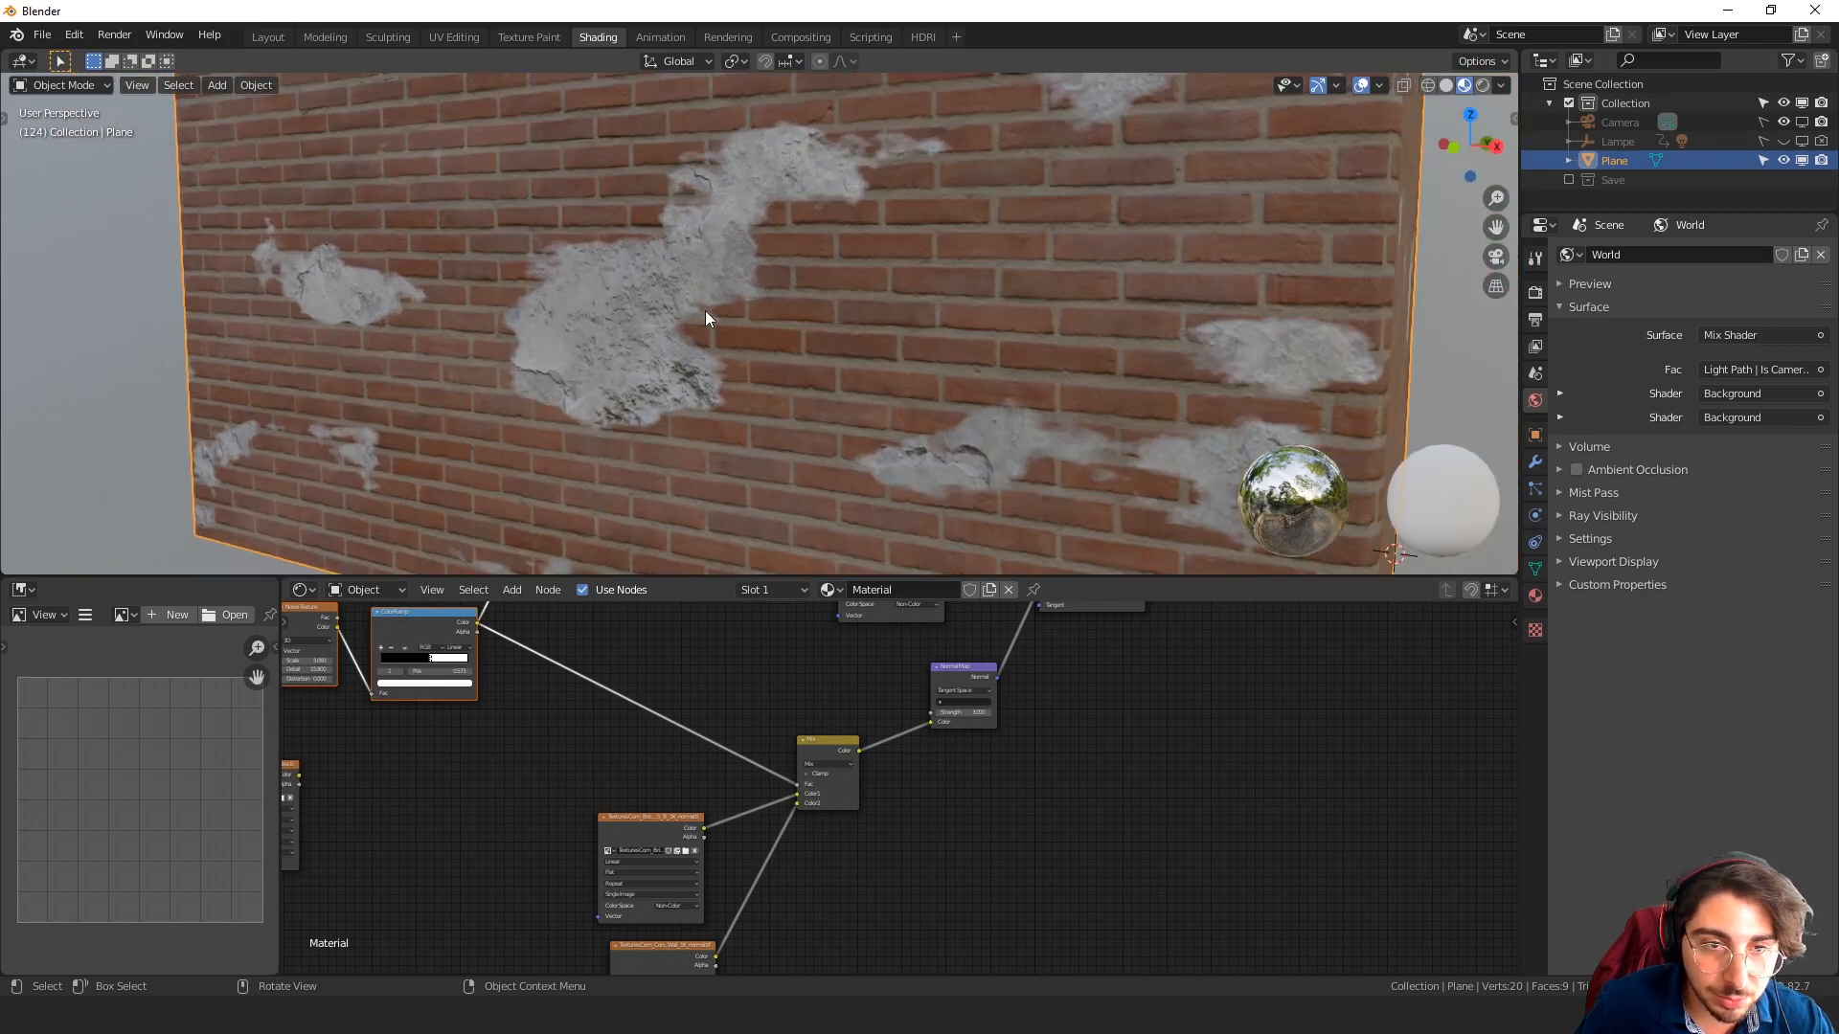
{"action": "scroll", "coordinate": [693, 778], "scroll_direction": "down", "scroll_amount": 2}
{"action": "middle_click_drag", "start_coordinate": [498, 790], "coordinate": [490, 826]}
{"action": "left_click_drag", "start_coordinate": [375, 790], "coordinate": [789, 642]}
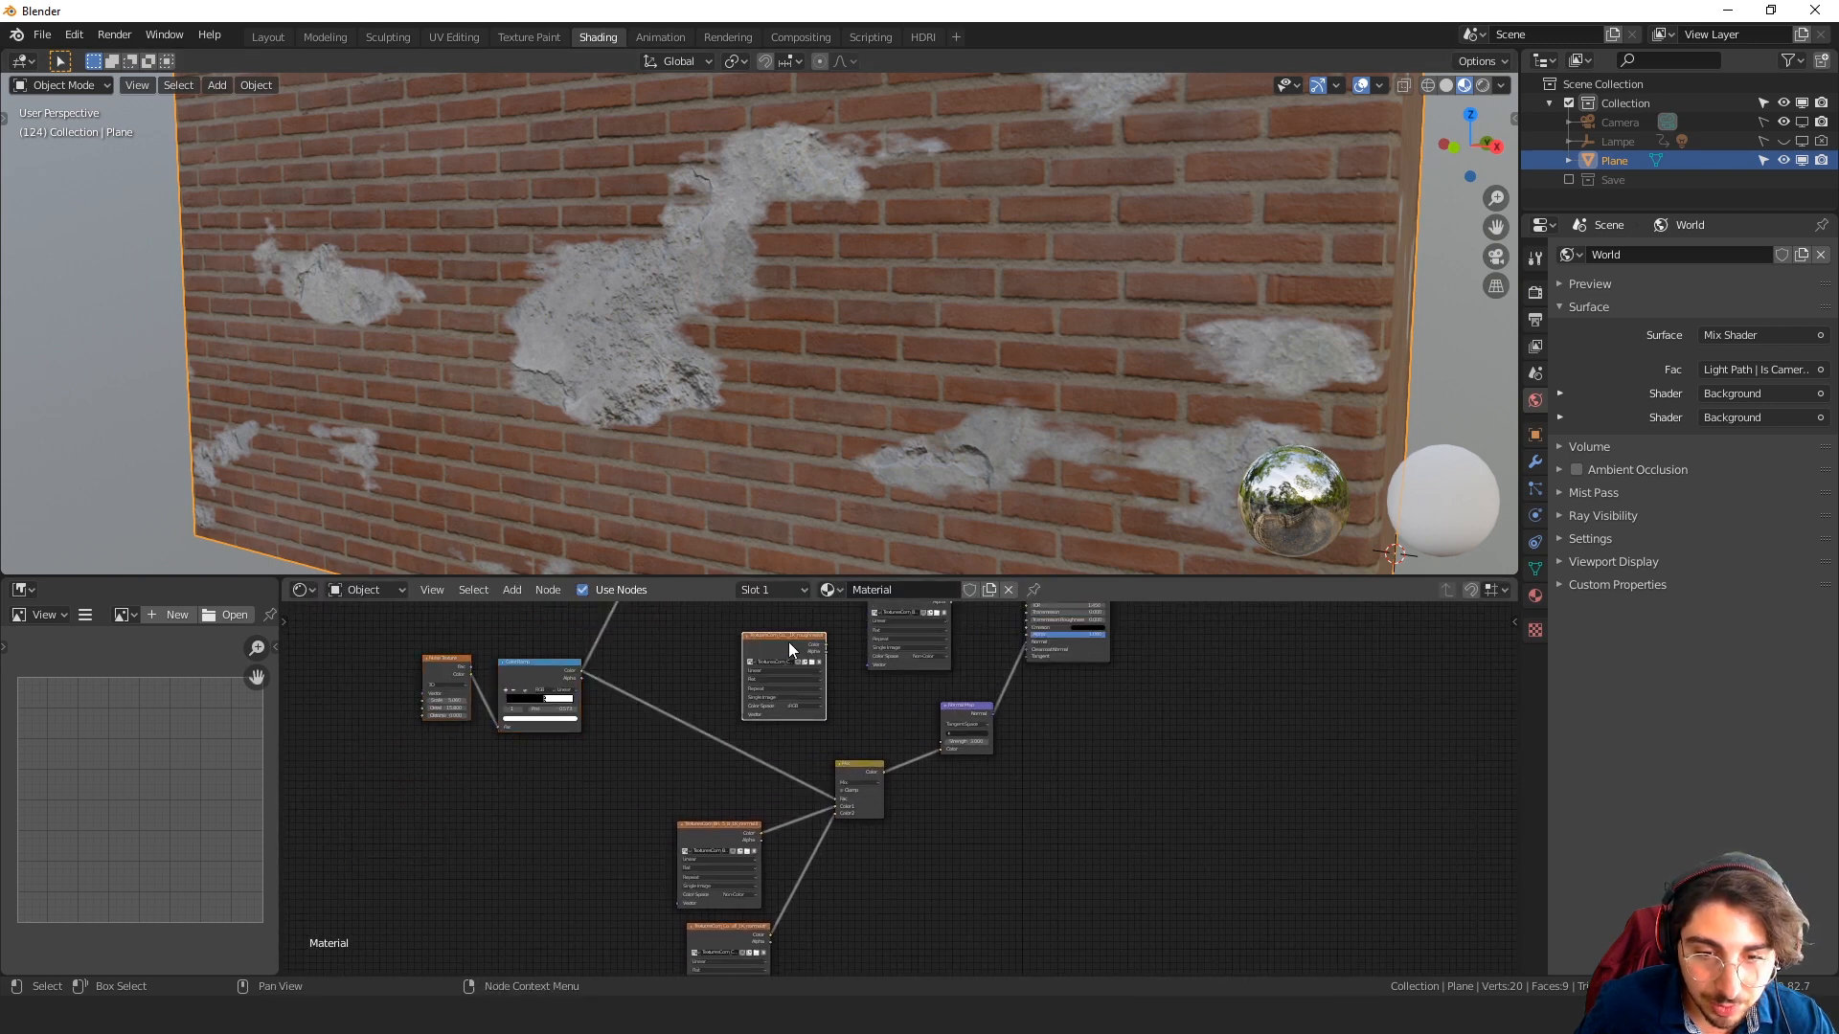
{"action": "middle_click_drag", "start_coordinate": [880, 630], "coordinate": [860, 779]}
{"action": "left_click_drag", "start_coordinate": [877, 739], "coordinate": [776, 689]}
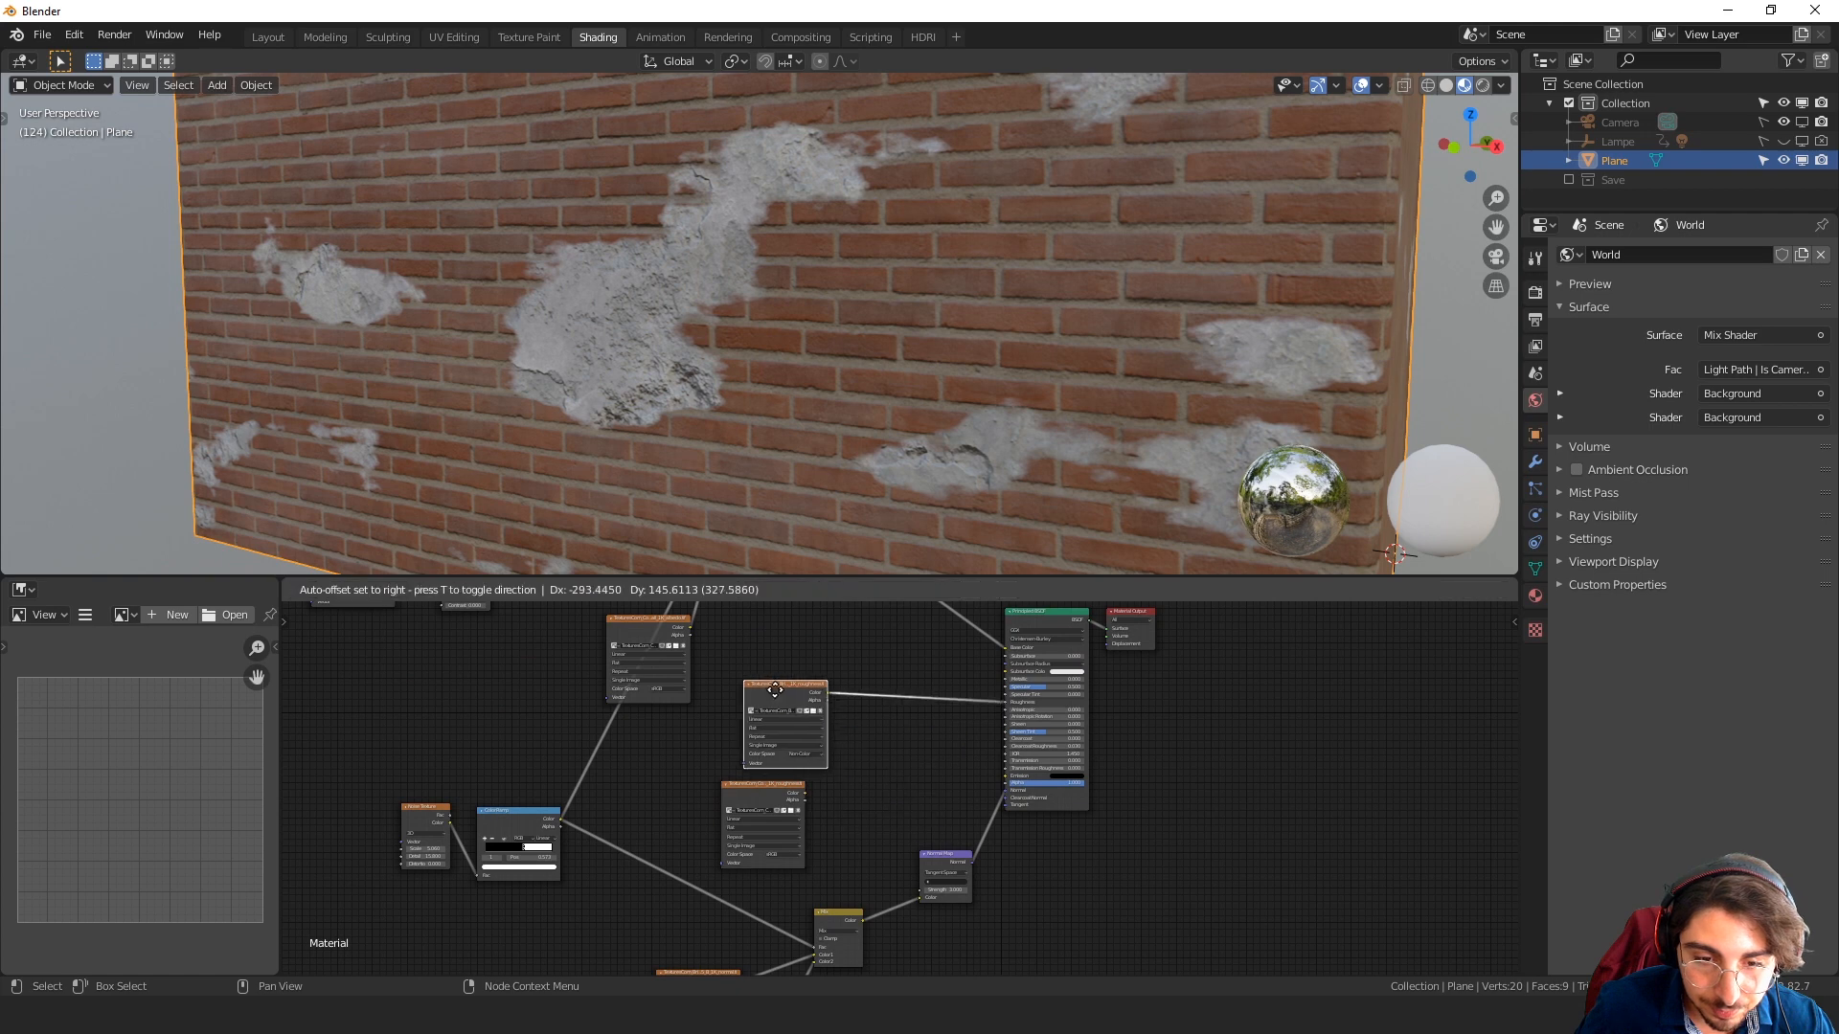
{"action": "left_click_drag", "start_coordinate": [786, 864], "coordinate": [813, 858]}
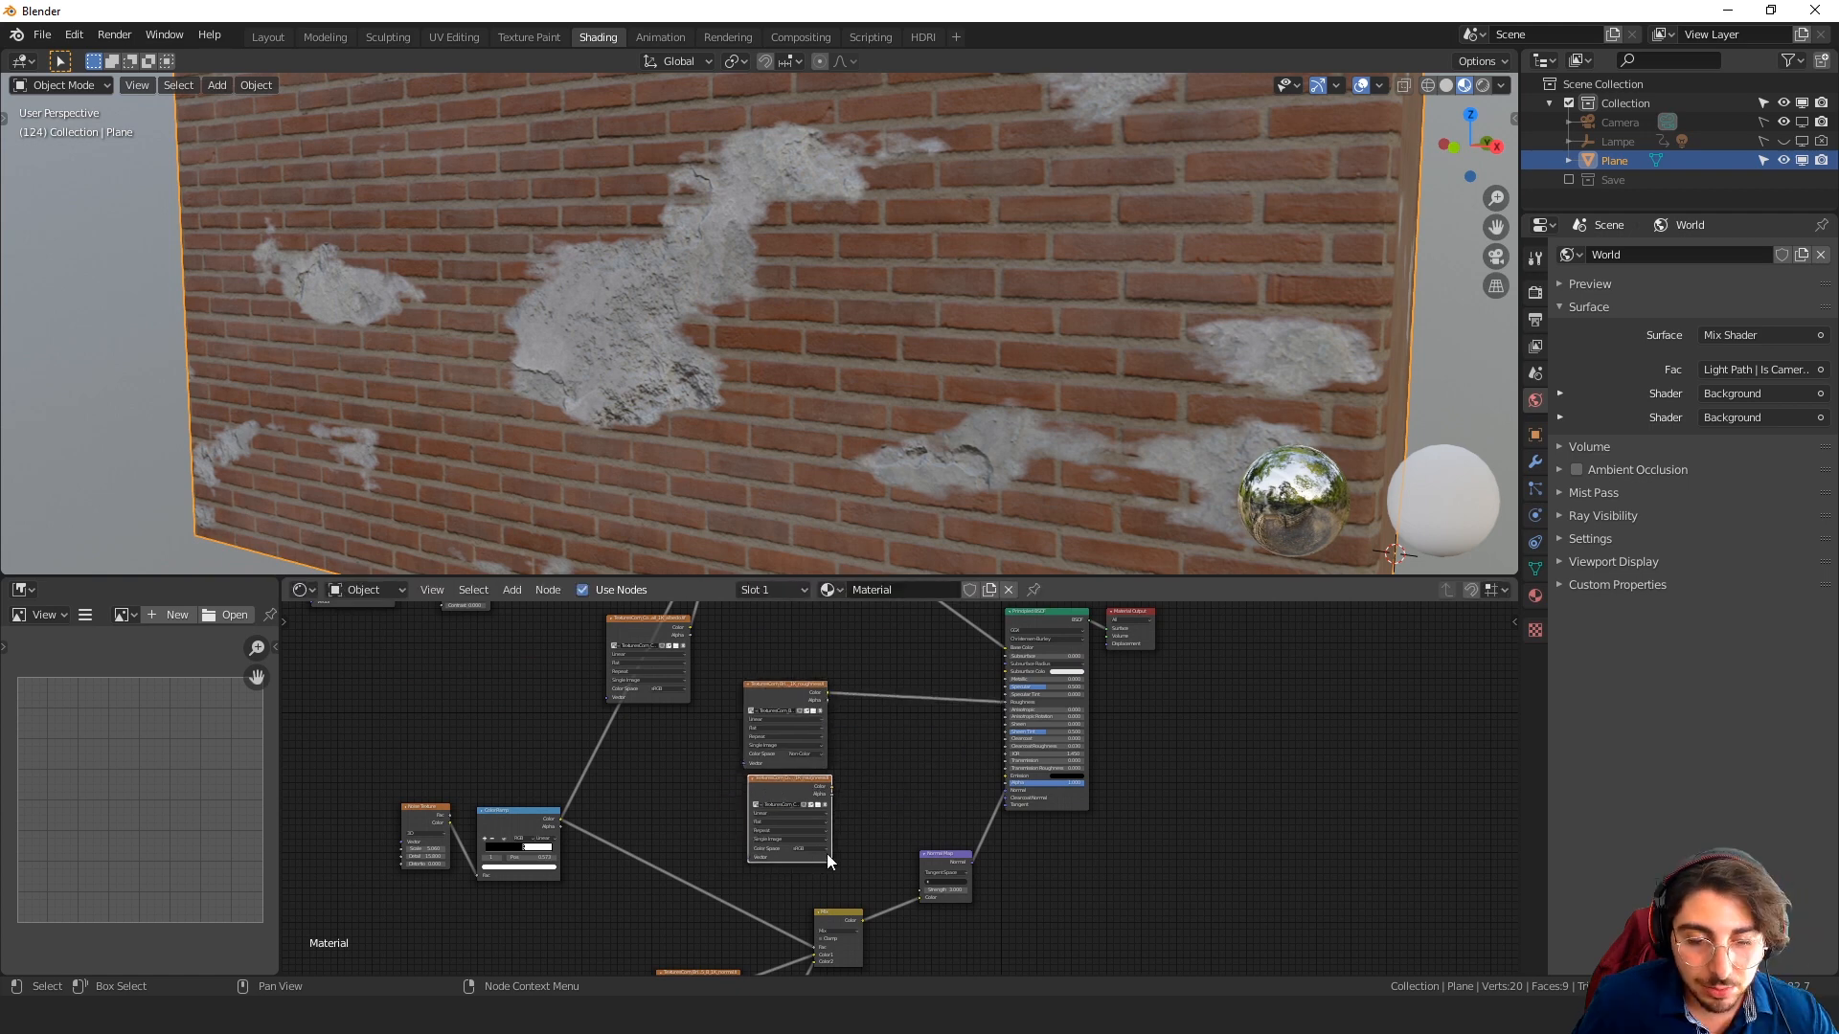
{"action": "left_click", "coordinate": [811, 849]}
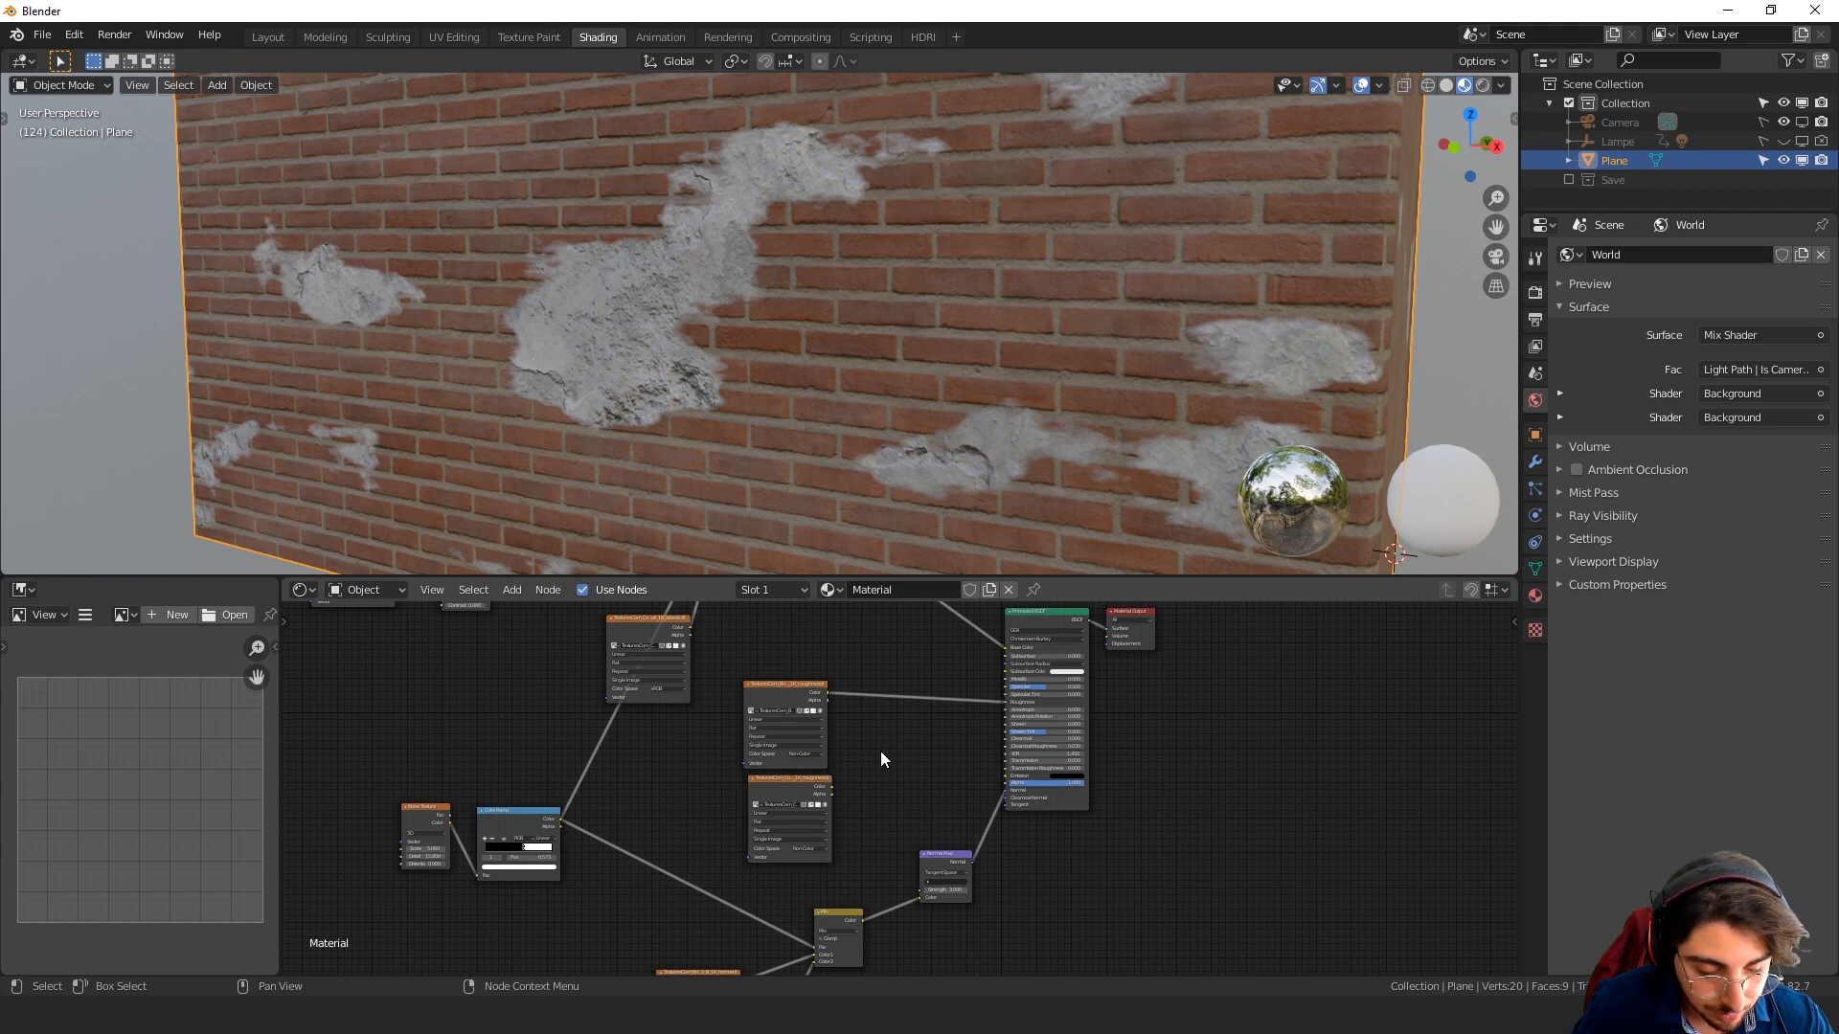
Insert a duplicated Mix node between the brick roughness texture and Principled BSDF, and connect the concrete roughness Color to its Color2
{"action": "left_click", "coordinate": [830, 922]}
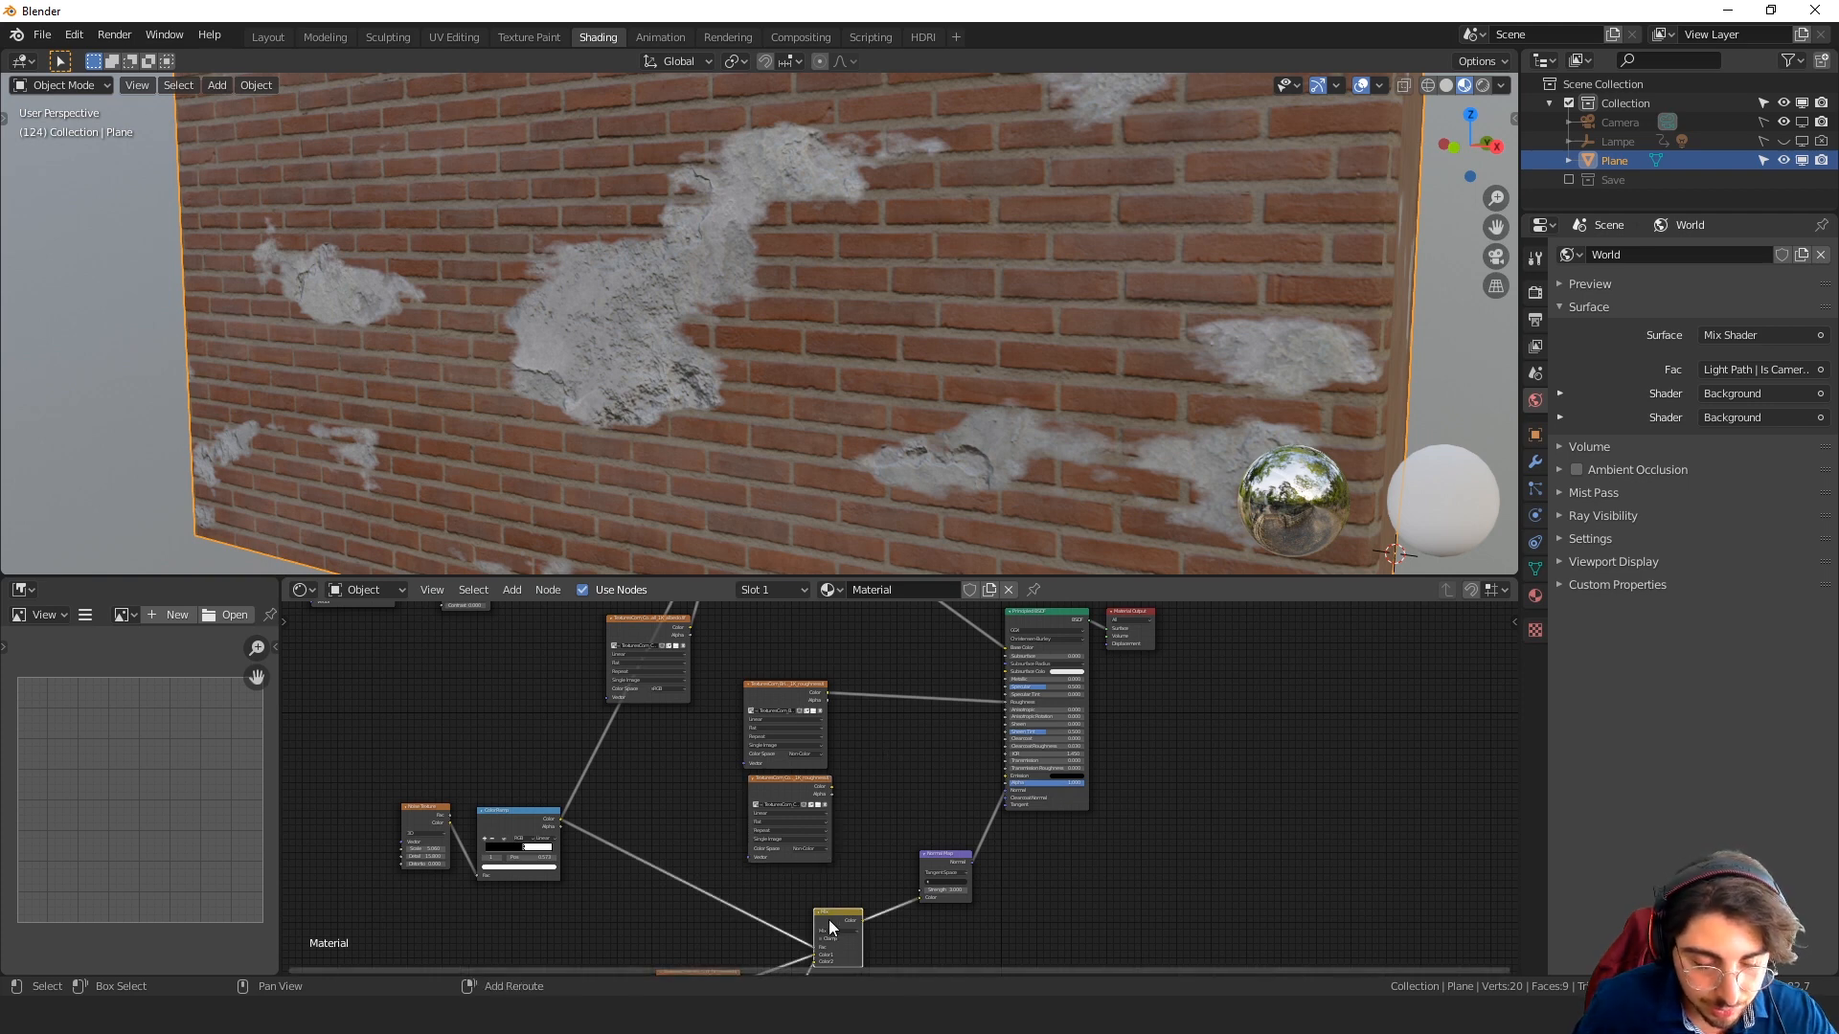
{"action": "key", "text": "shift+d"}
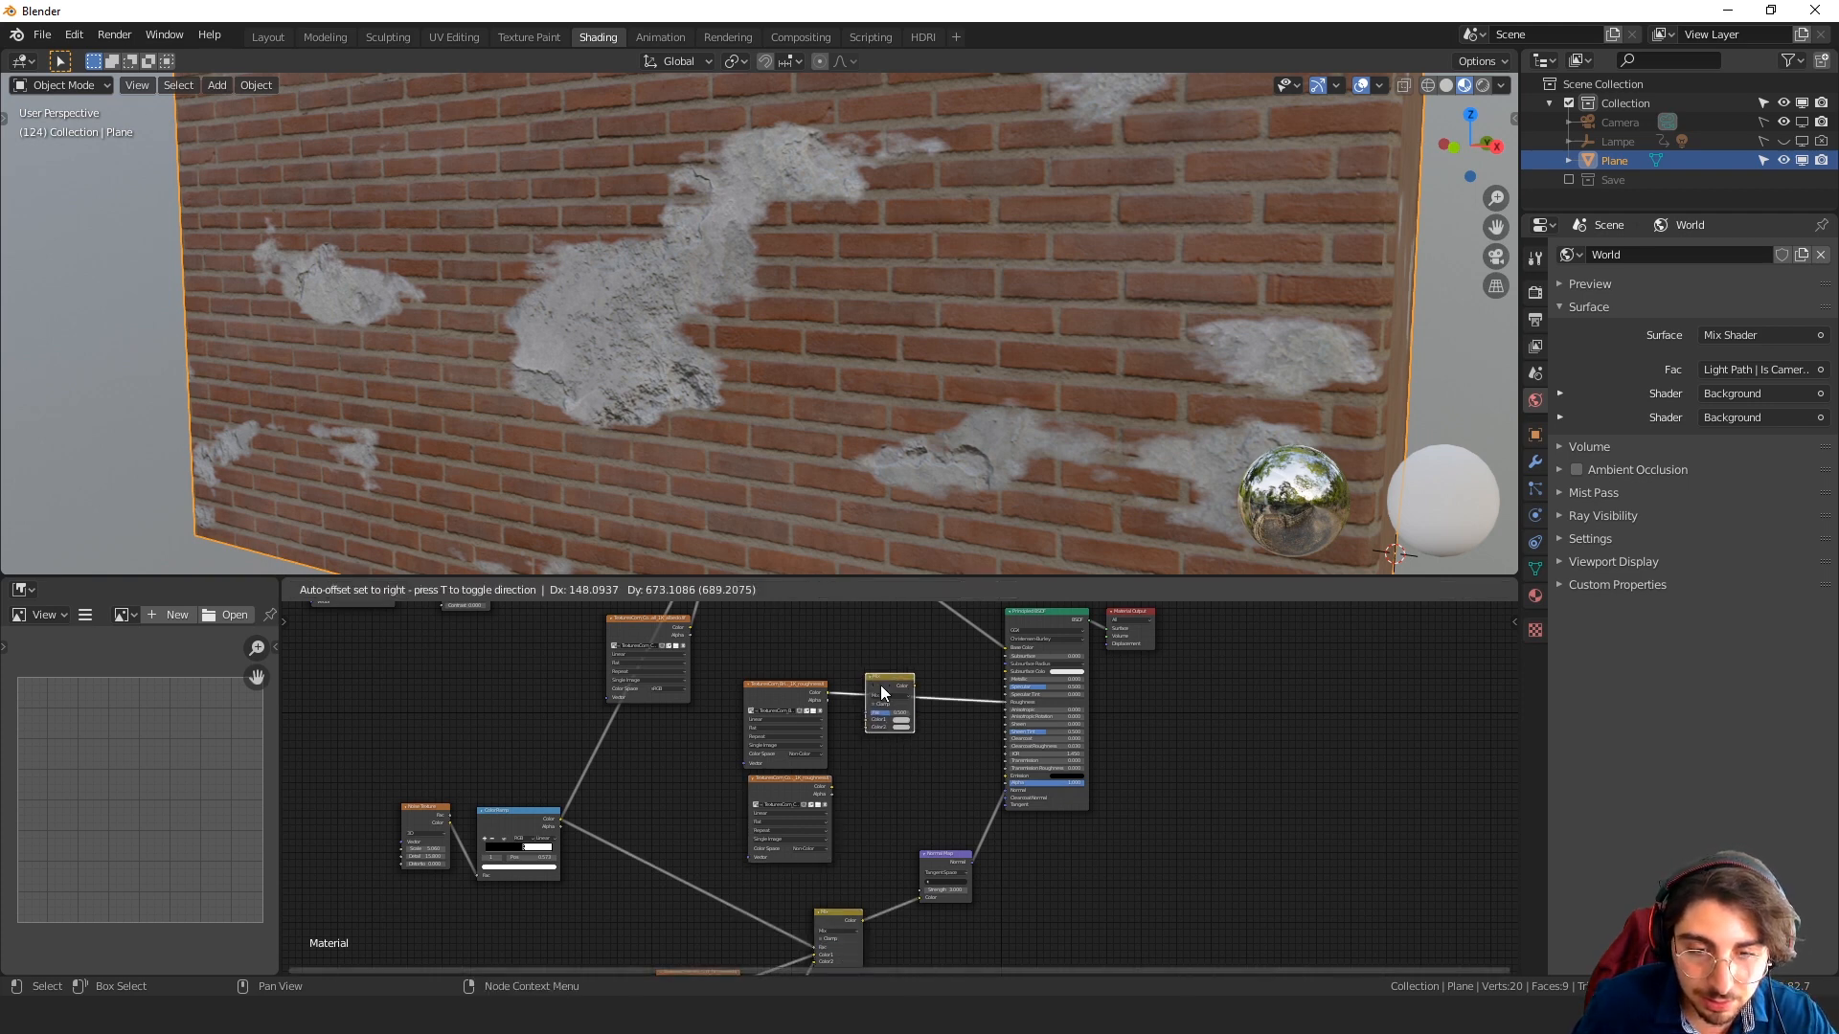
{"action": "left_click", "coordinate": [881, 685]}
{"action": "left_click_drag", "start_coordinate": [829, 786], "coordinate": [870, 730]}
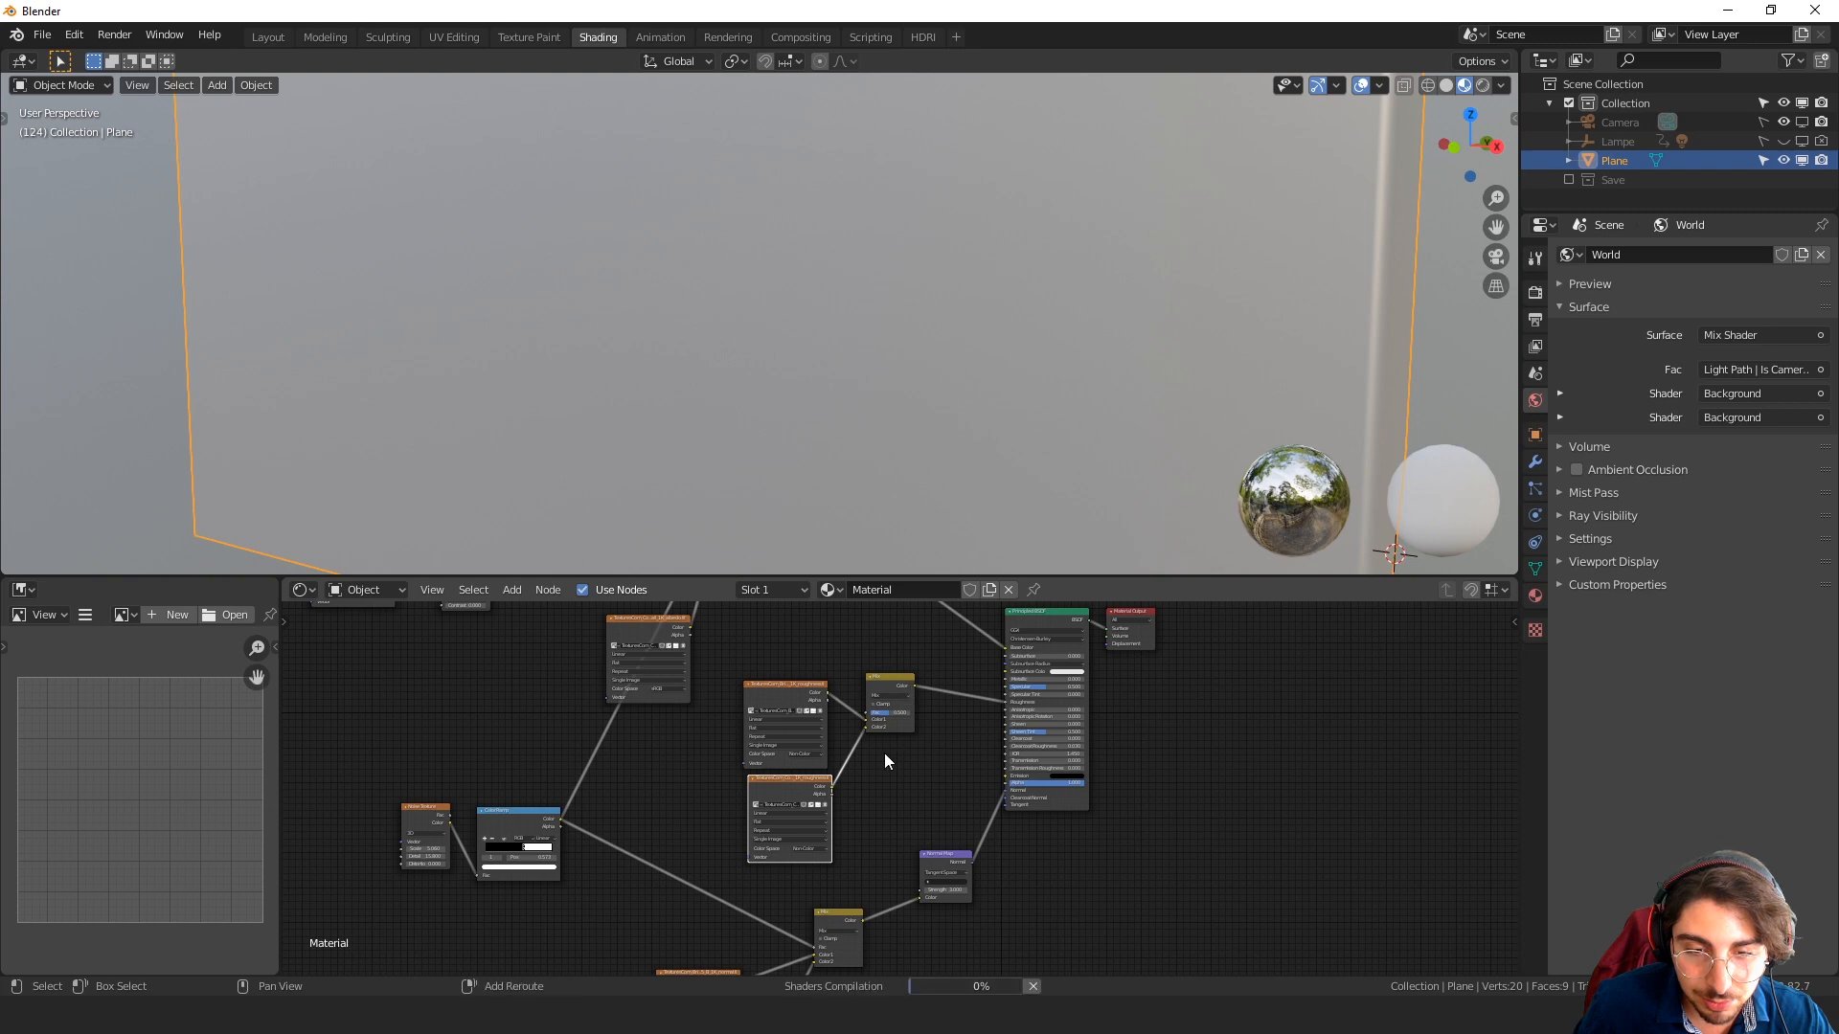
Connect the concrete mask ColorRamp's Color output to the Fac input of the roughness Mix node
{"action": "middle_click_drag", "start_coordinate": [880, 833], "coordinate": [887, 819]}
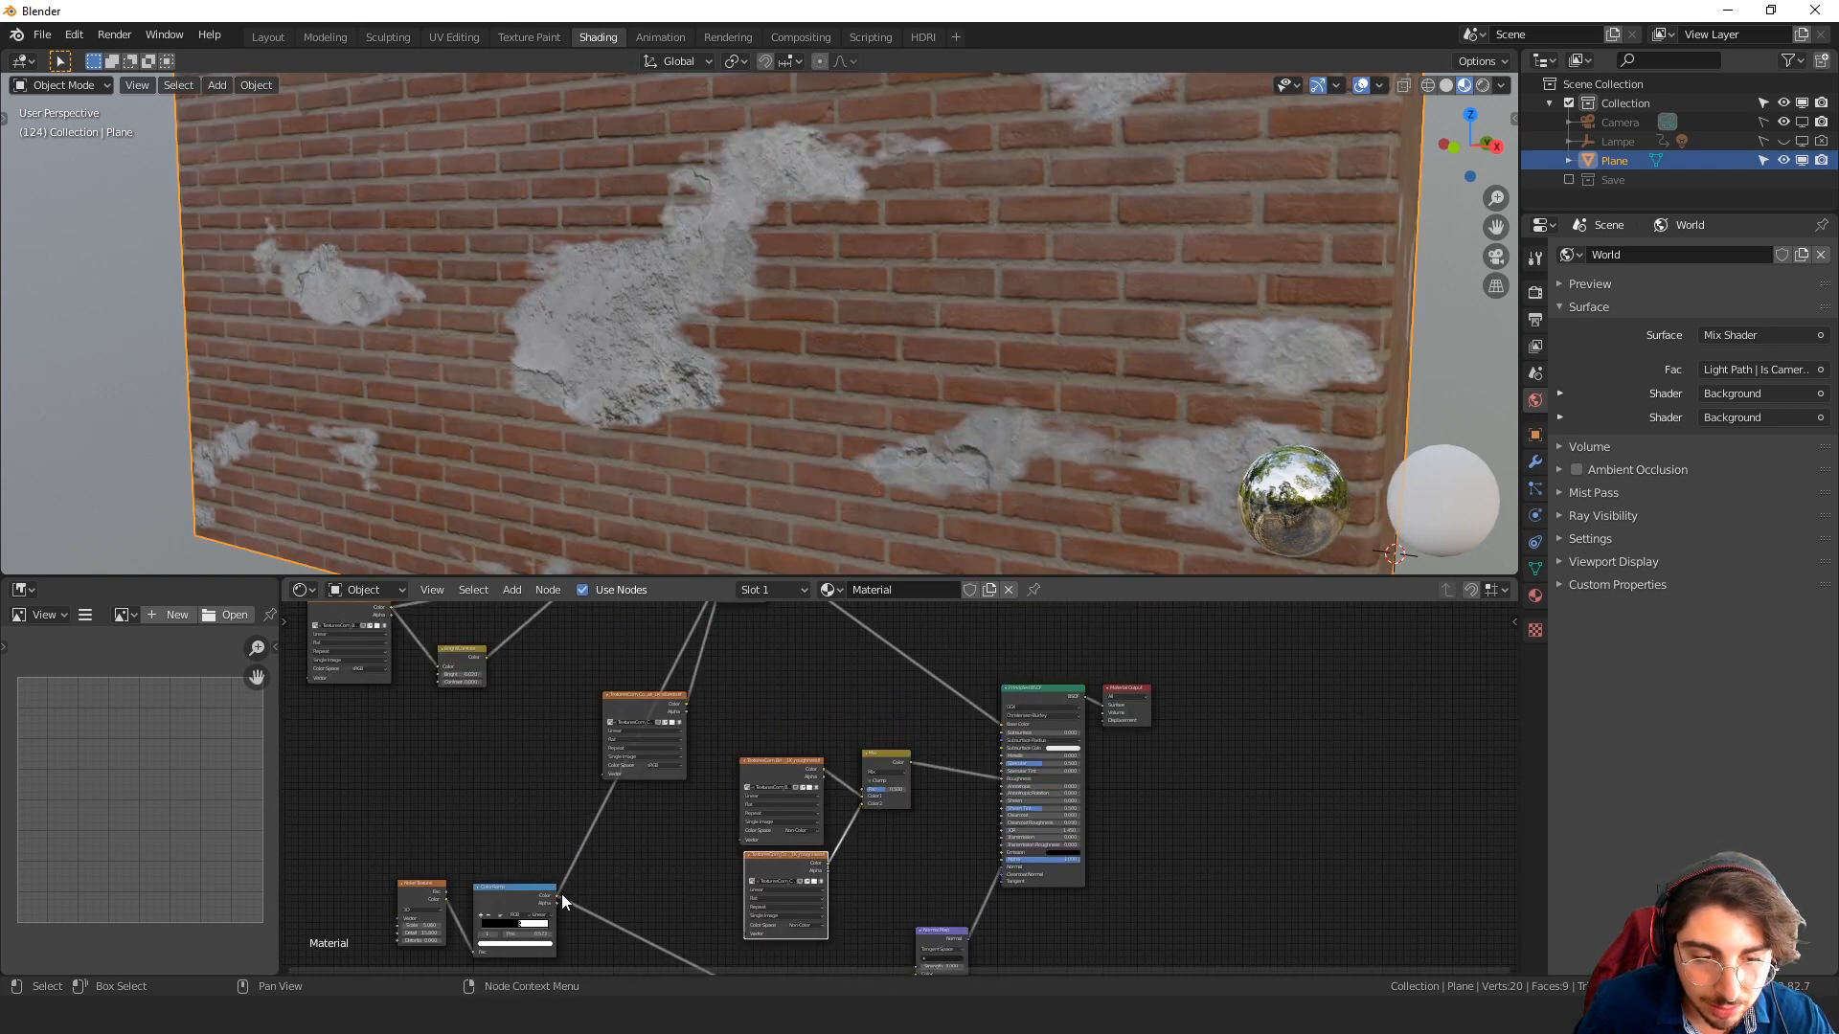
{"action": "left_click_drag", "start_coordinate": [554, 896], "coordinate": [874, 794]}
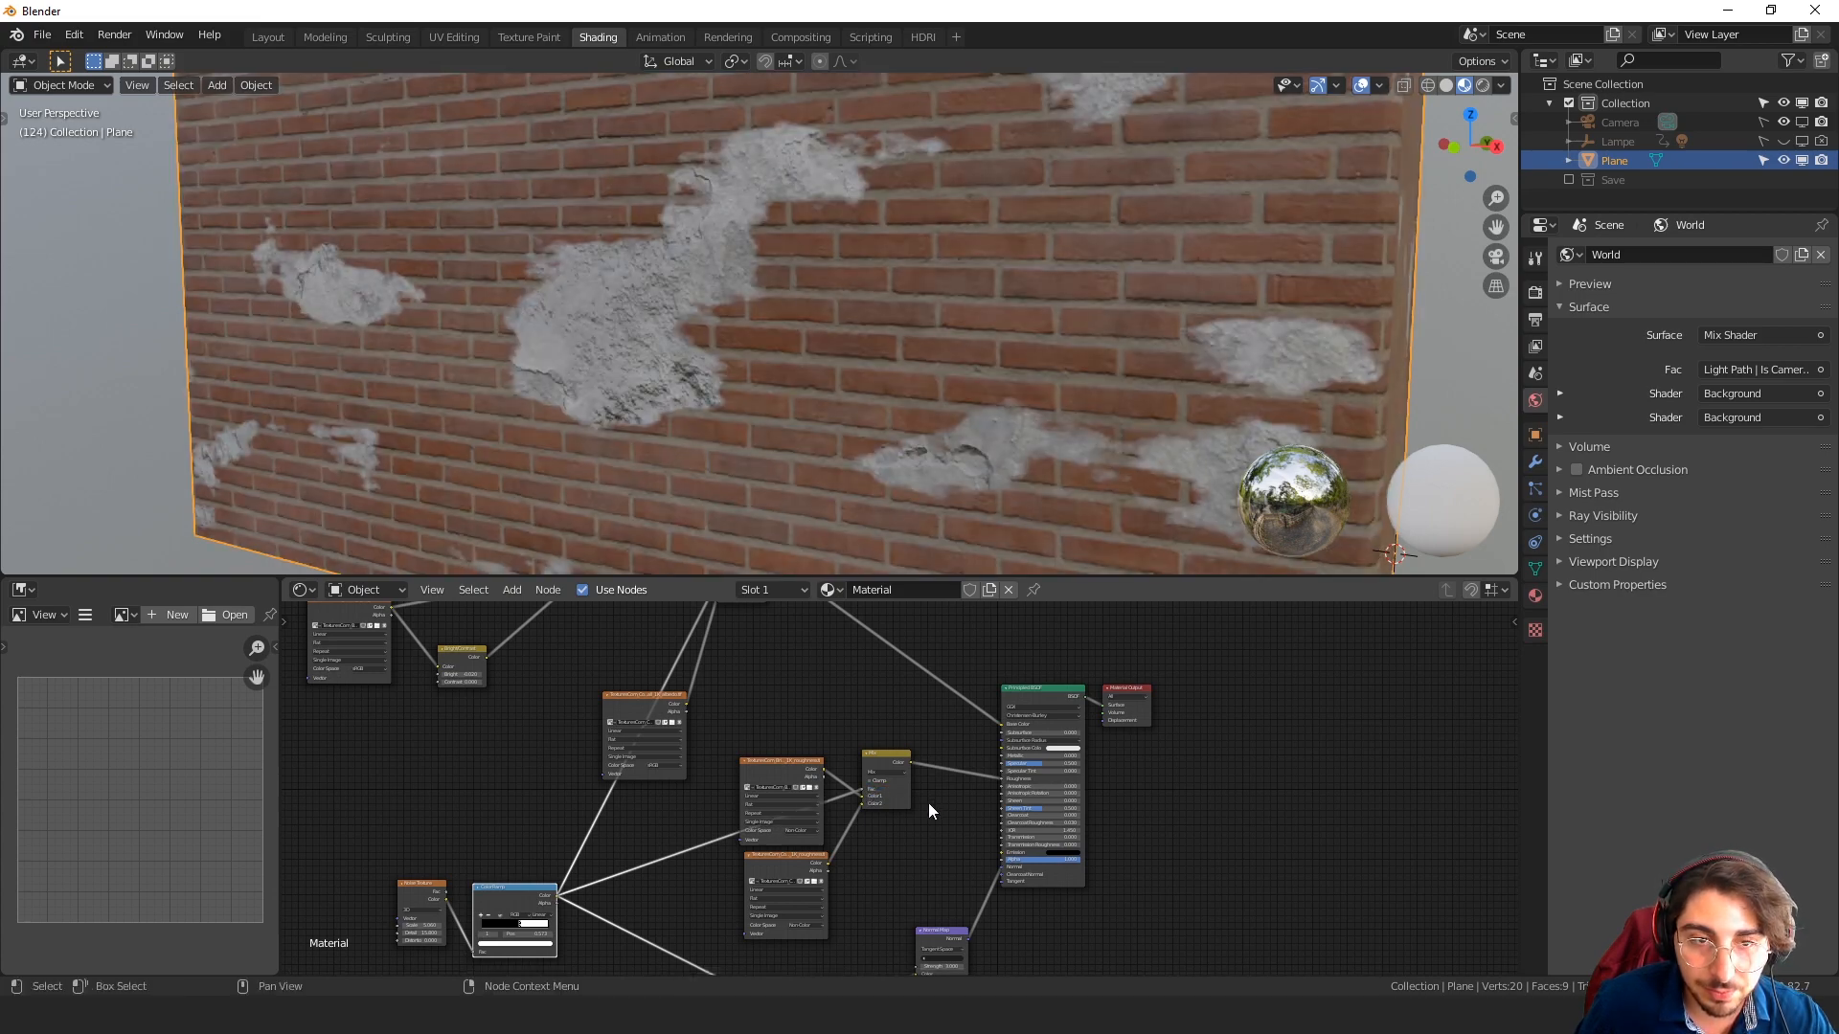
{"action": "middle_click_drag", "start_coordinate": [937, 440], "coordinate": [957, 375]}
Add Mapping and Texture Coordinate nodes feeding the concrete mask's Noise Texture
{"action": "middle_click_drag", "start_coordinate": [385, 871], "coordinate": [622, 824]}
{"action": "left_click", "coordinate": [617, 772]}
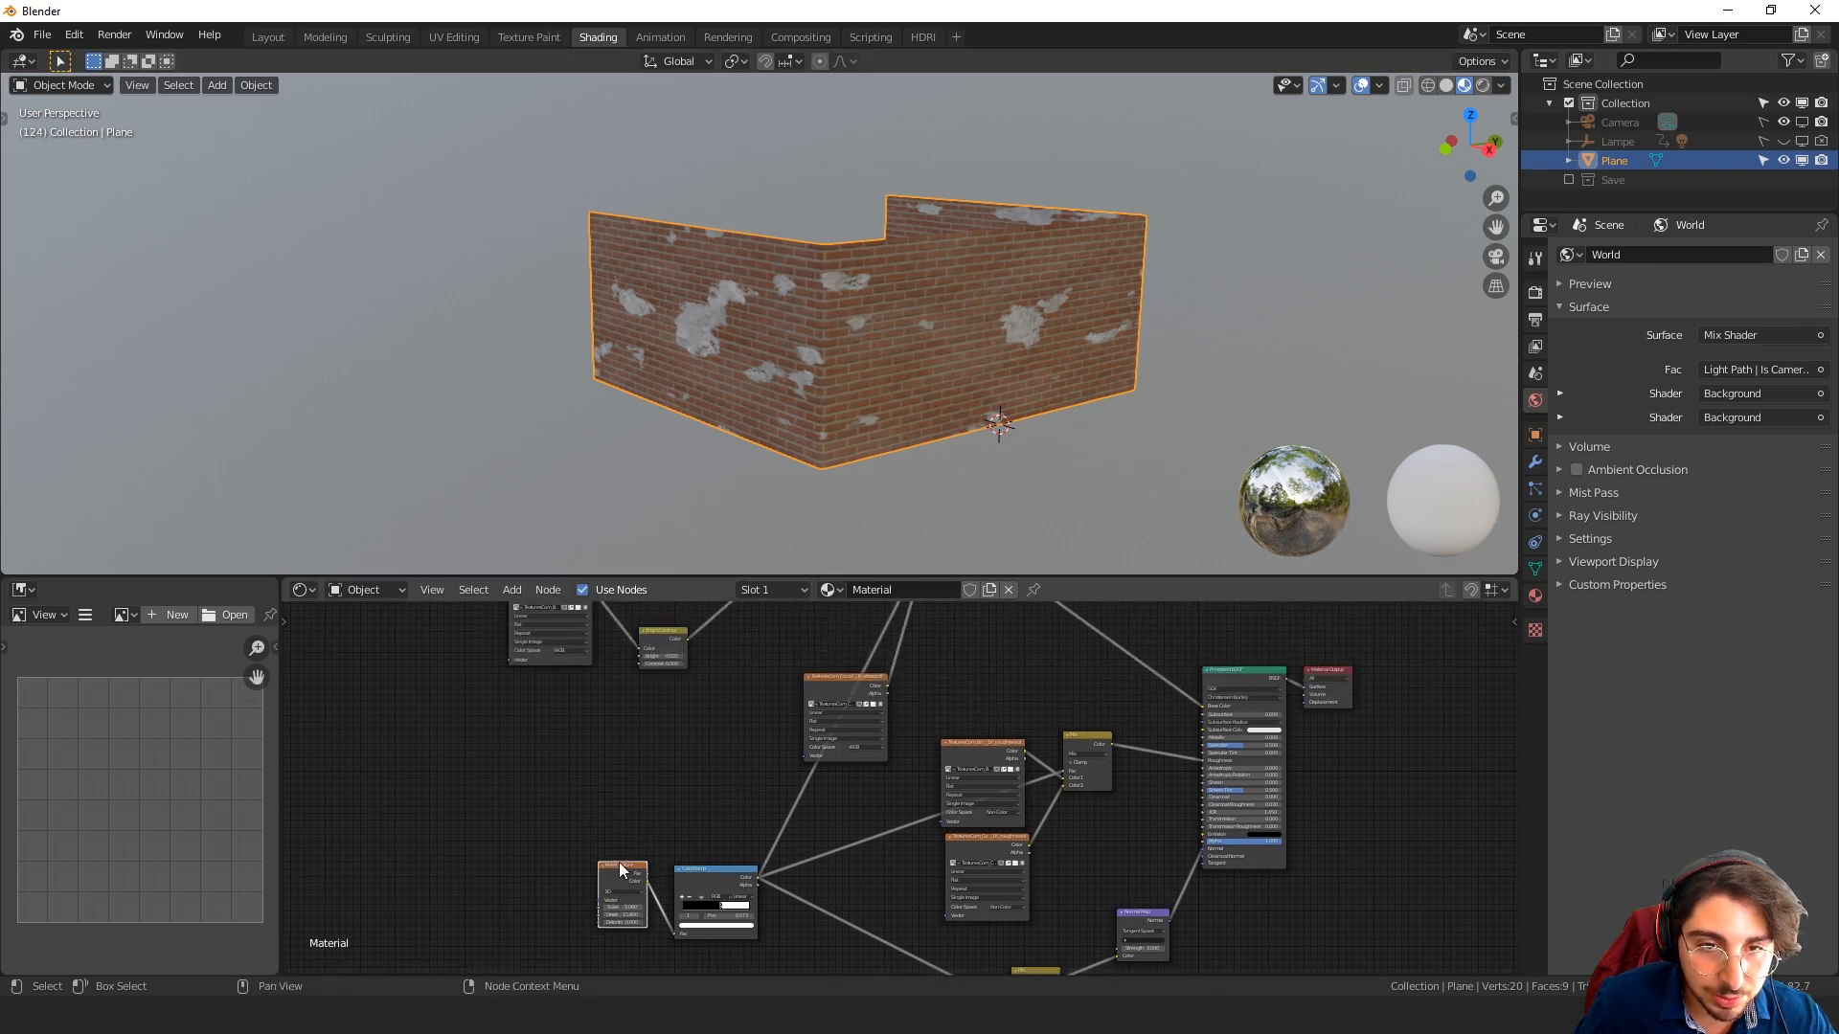
{"action": "scroll", "coordinate": [746, 350], "scroll_direction": "up", "scroll_amount": 8}
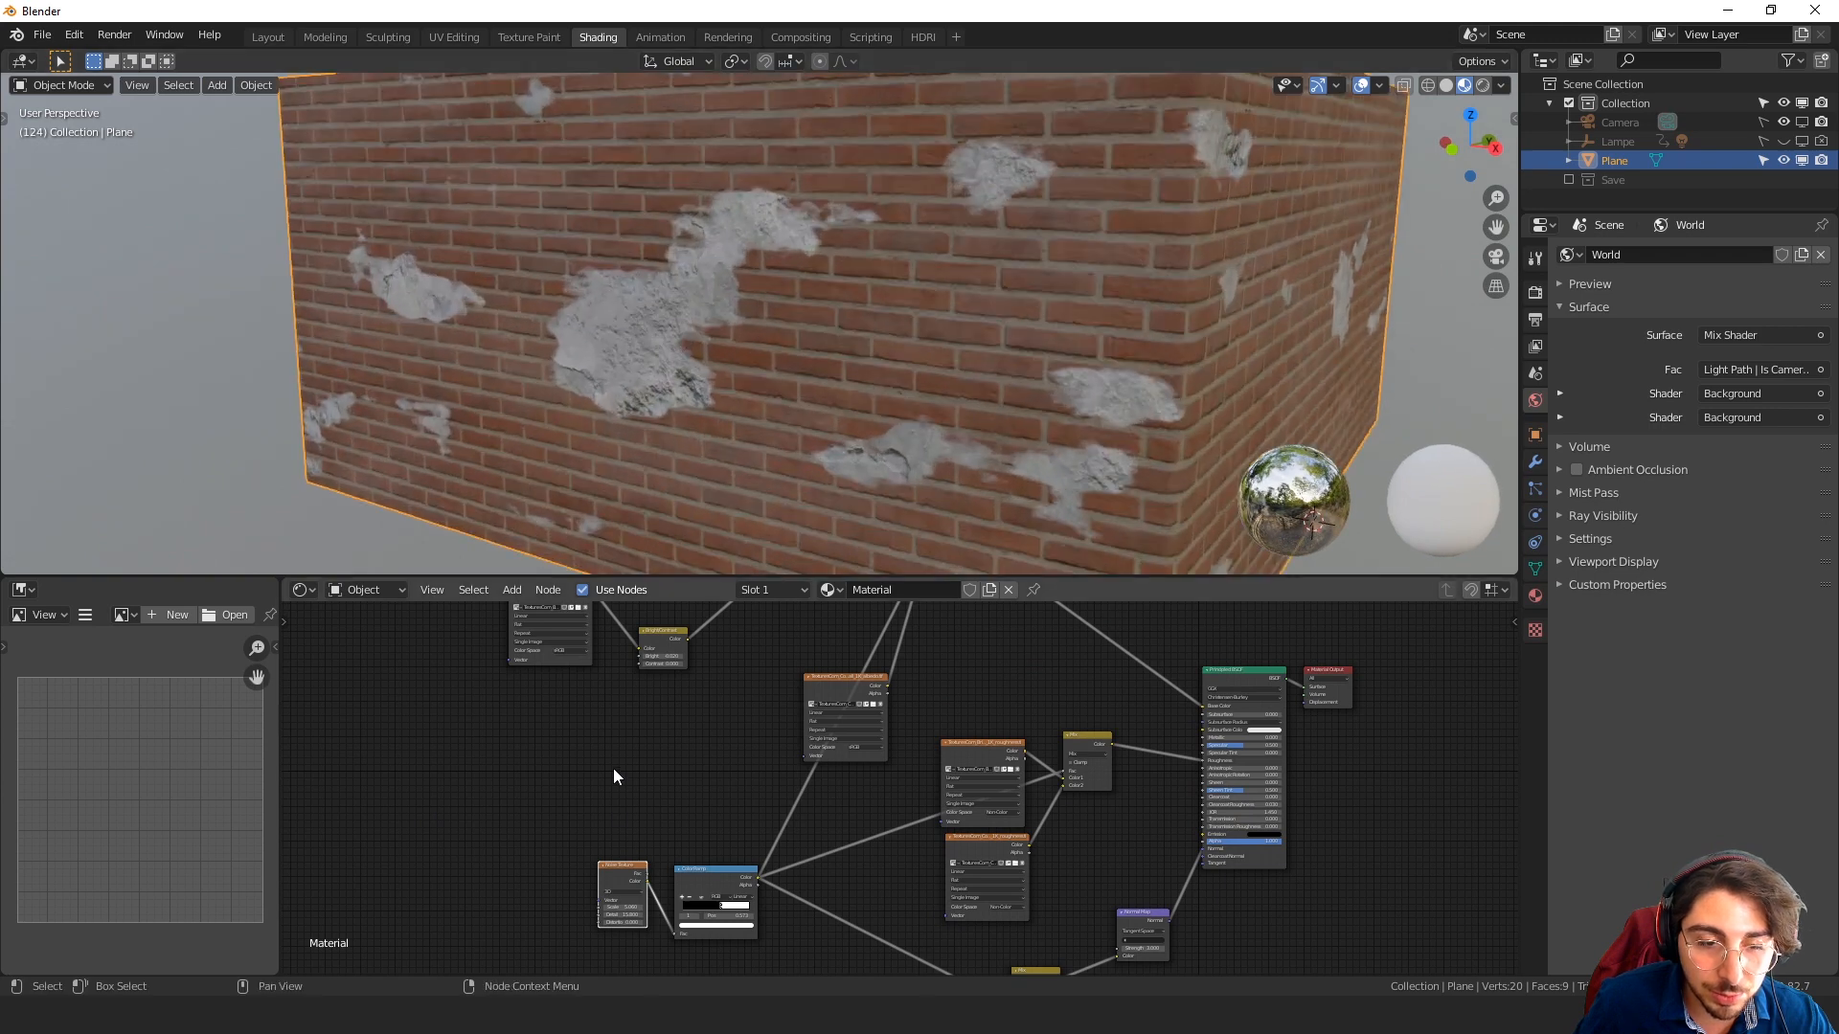
{"action": "scroll", "coordinate": [616, 756], "scroll_direction": "down", "scroll_amount": 3, "text": "shift"}
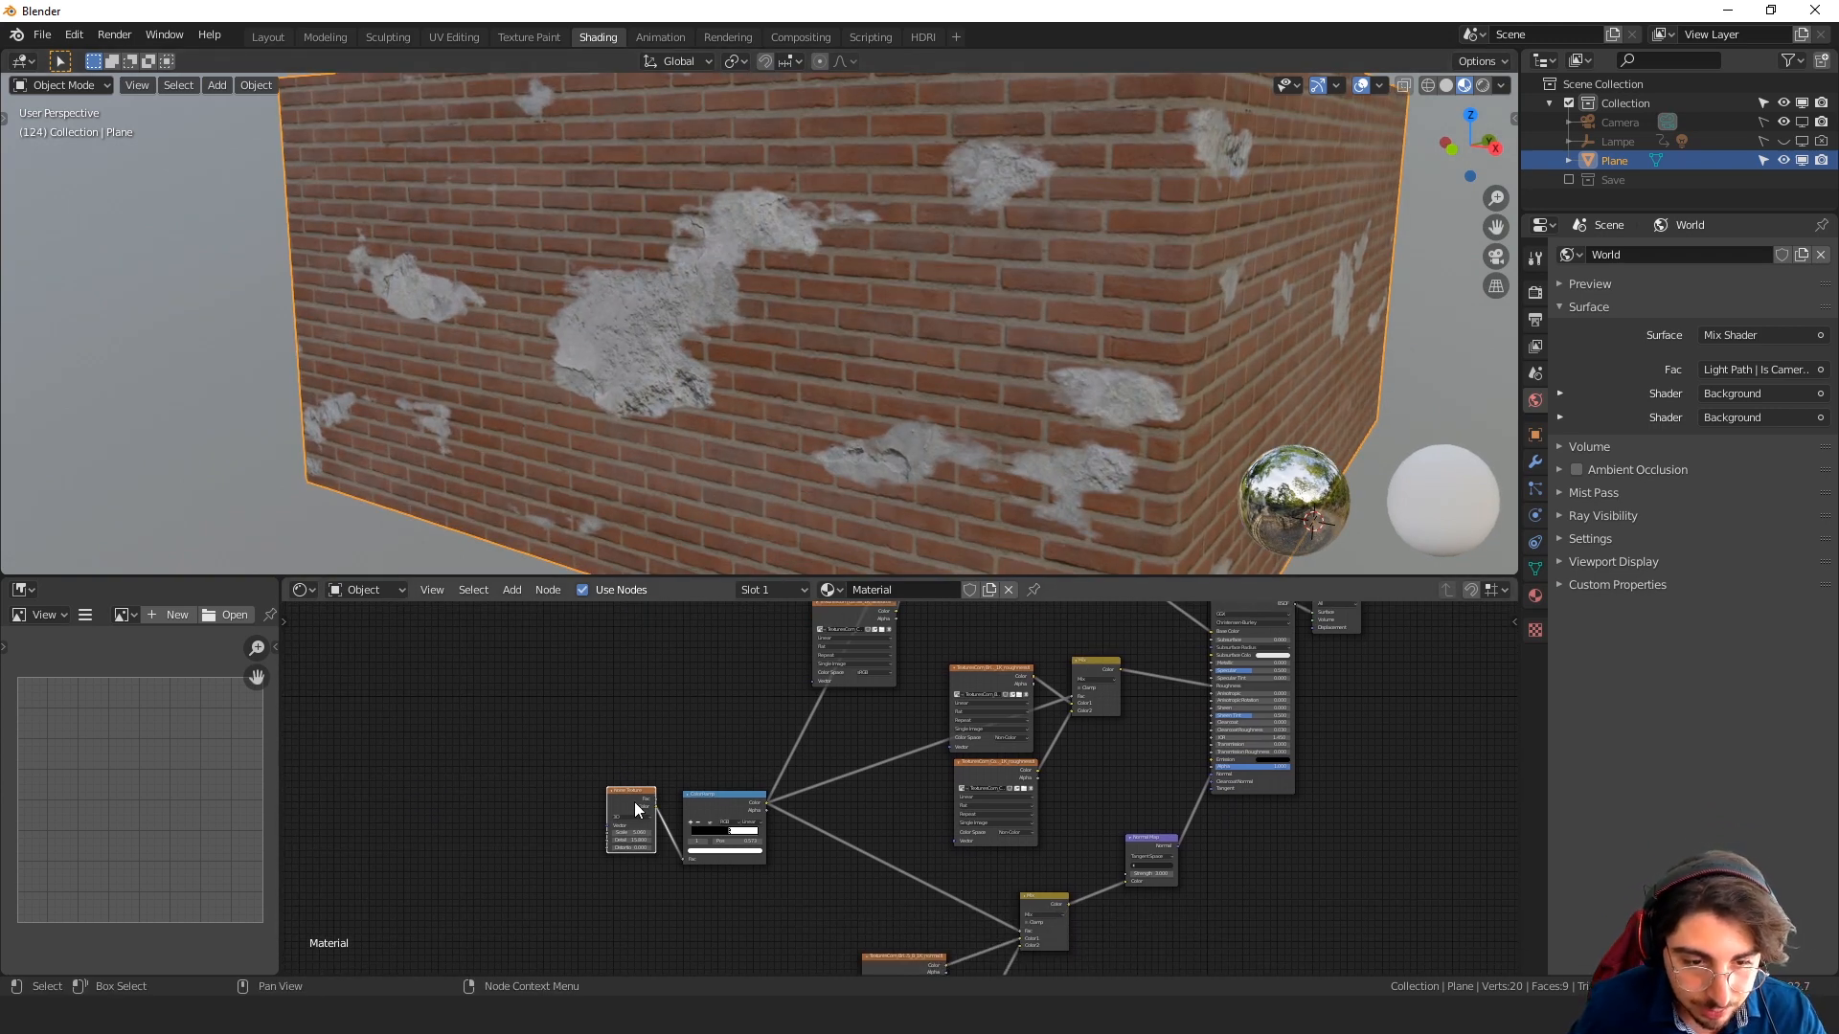
{"action": "key", "text": "ctrl"}
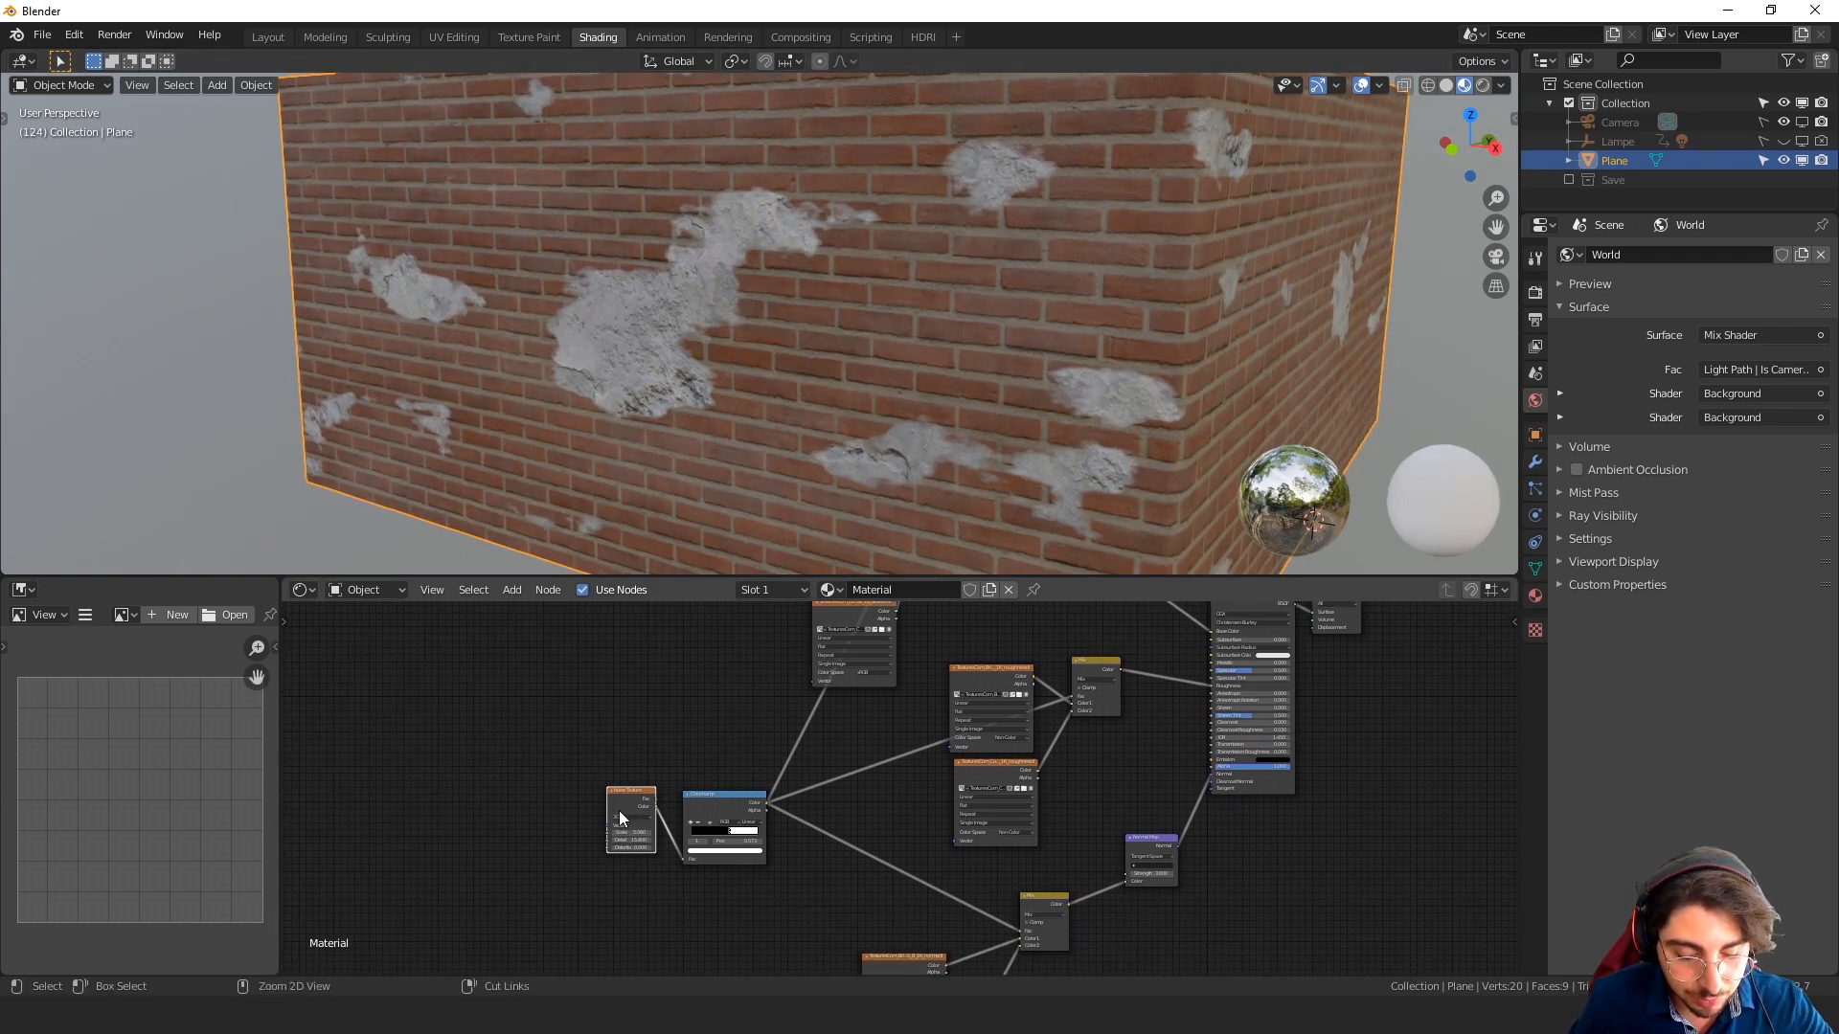
{"action": "key", "text": "ctrl+t"}
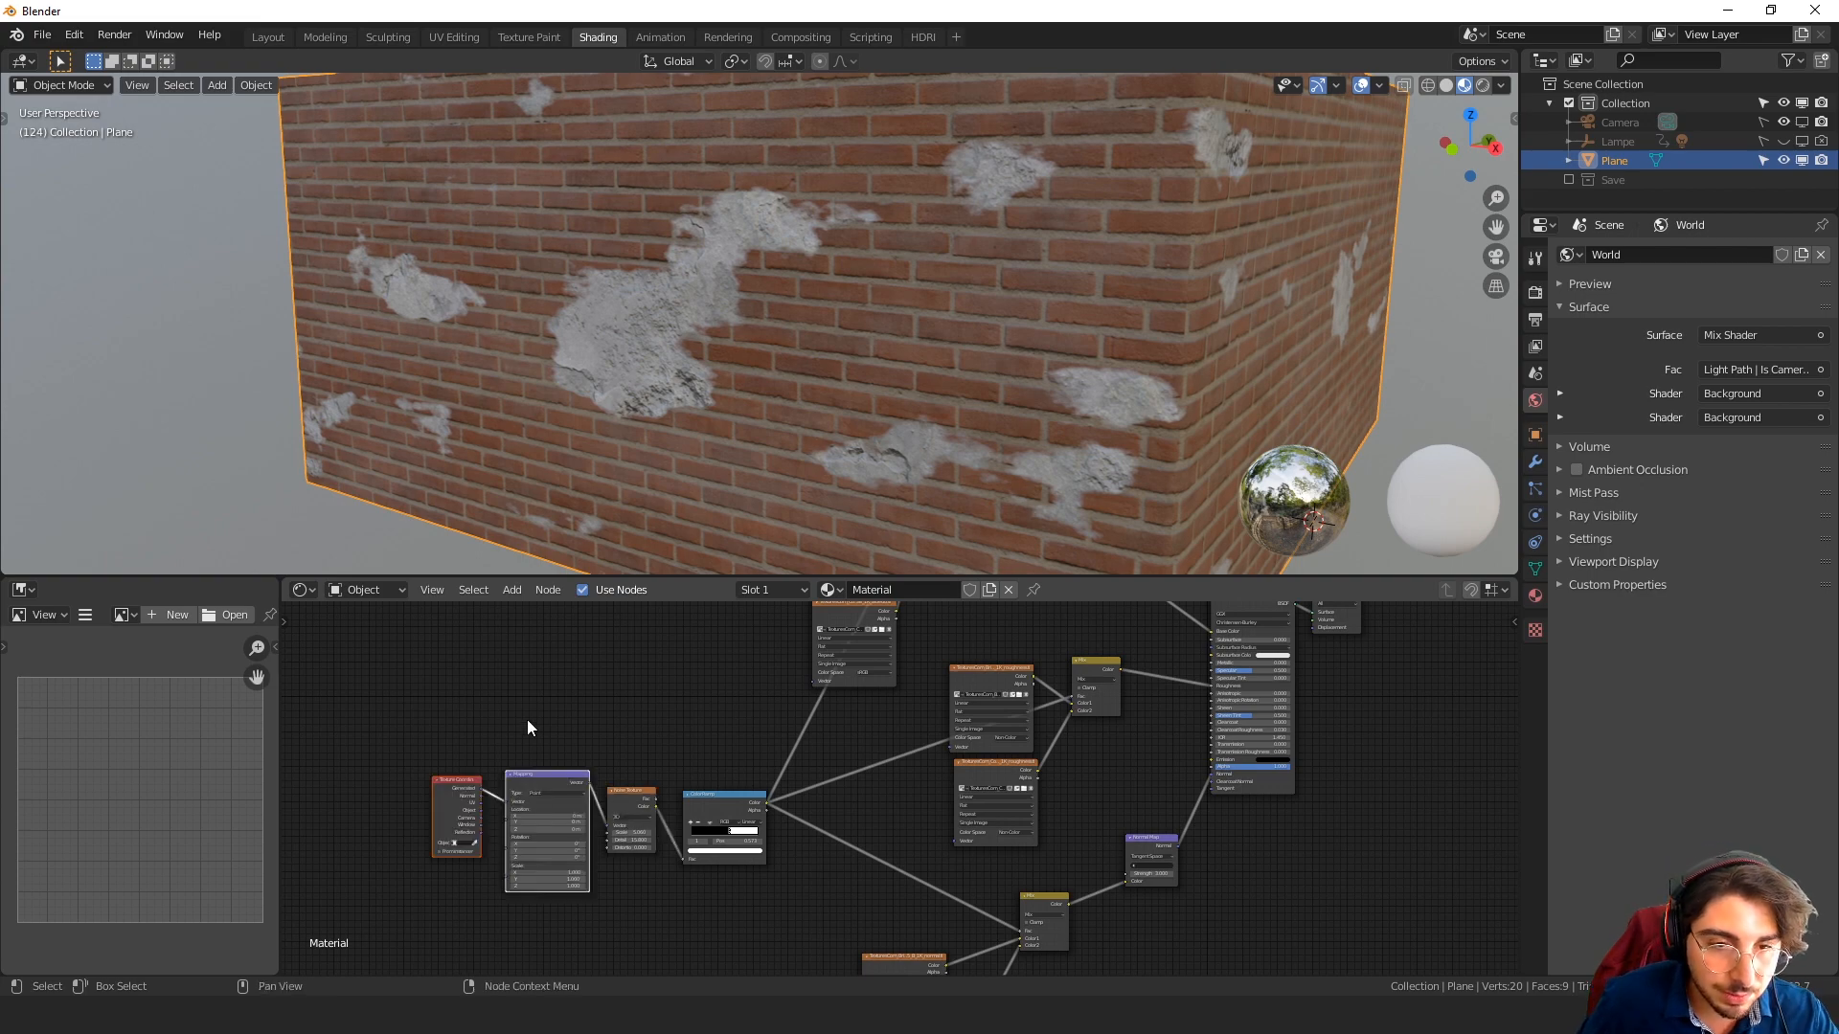
Set the concrete mask's Mapping location to X 1.1 m, Y 1.4 m and Z 2.2 m
{"action": "middle_click_drag", "start_coordinate": [563, 786], "coordinate": [689, 729]}
{"action": "scroll", "coordinate": [575, 745], "scroll_direction": "up", "scroll_amount": 4}
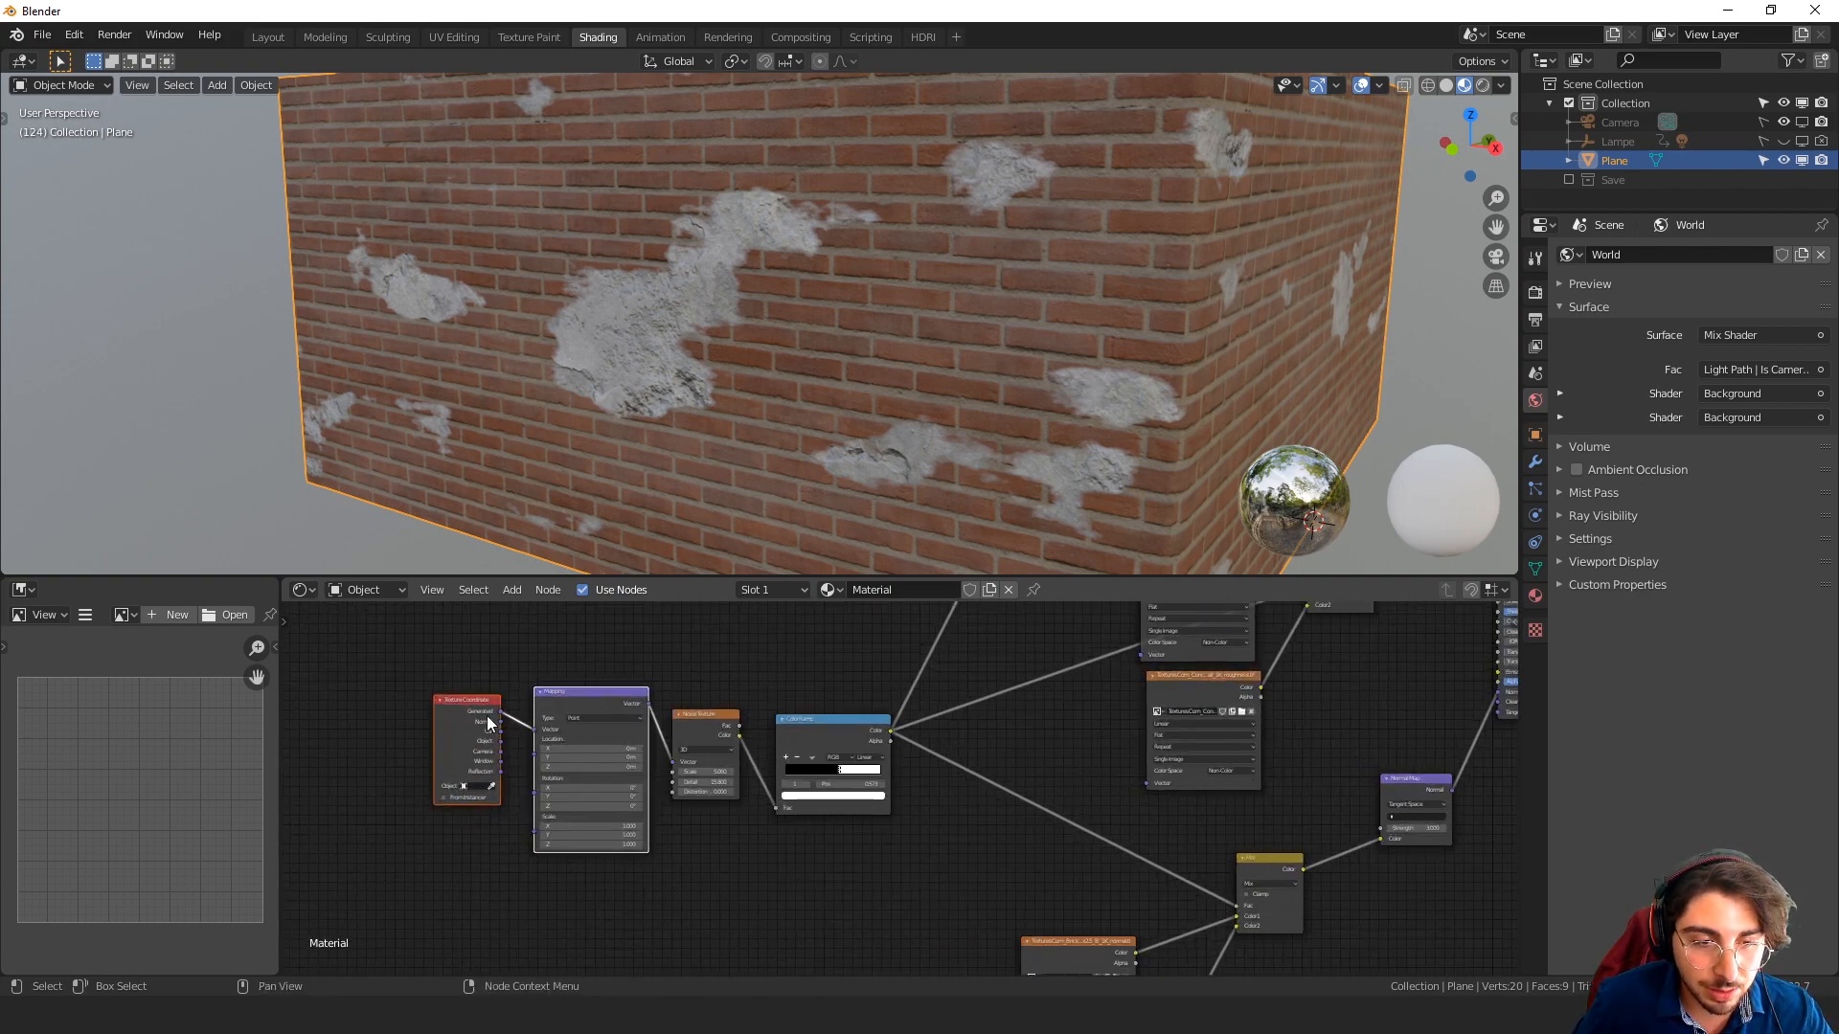
{"action": "scroll", "coordinate": [723, 421], "scroll_direction": "down", "scroll_amount": 2}
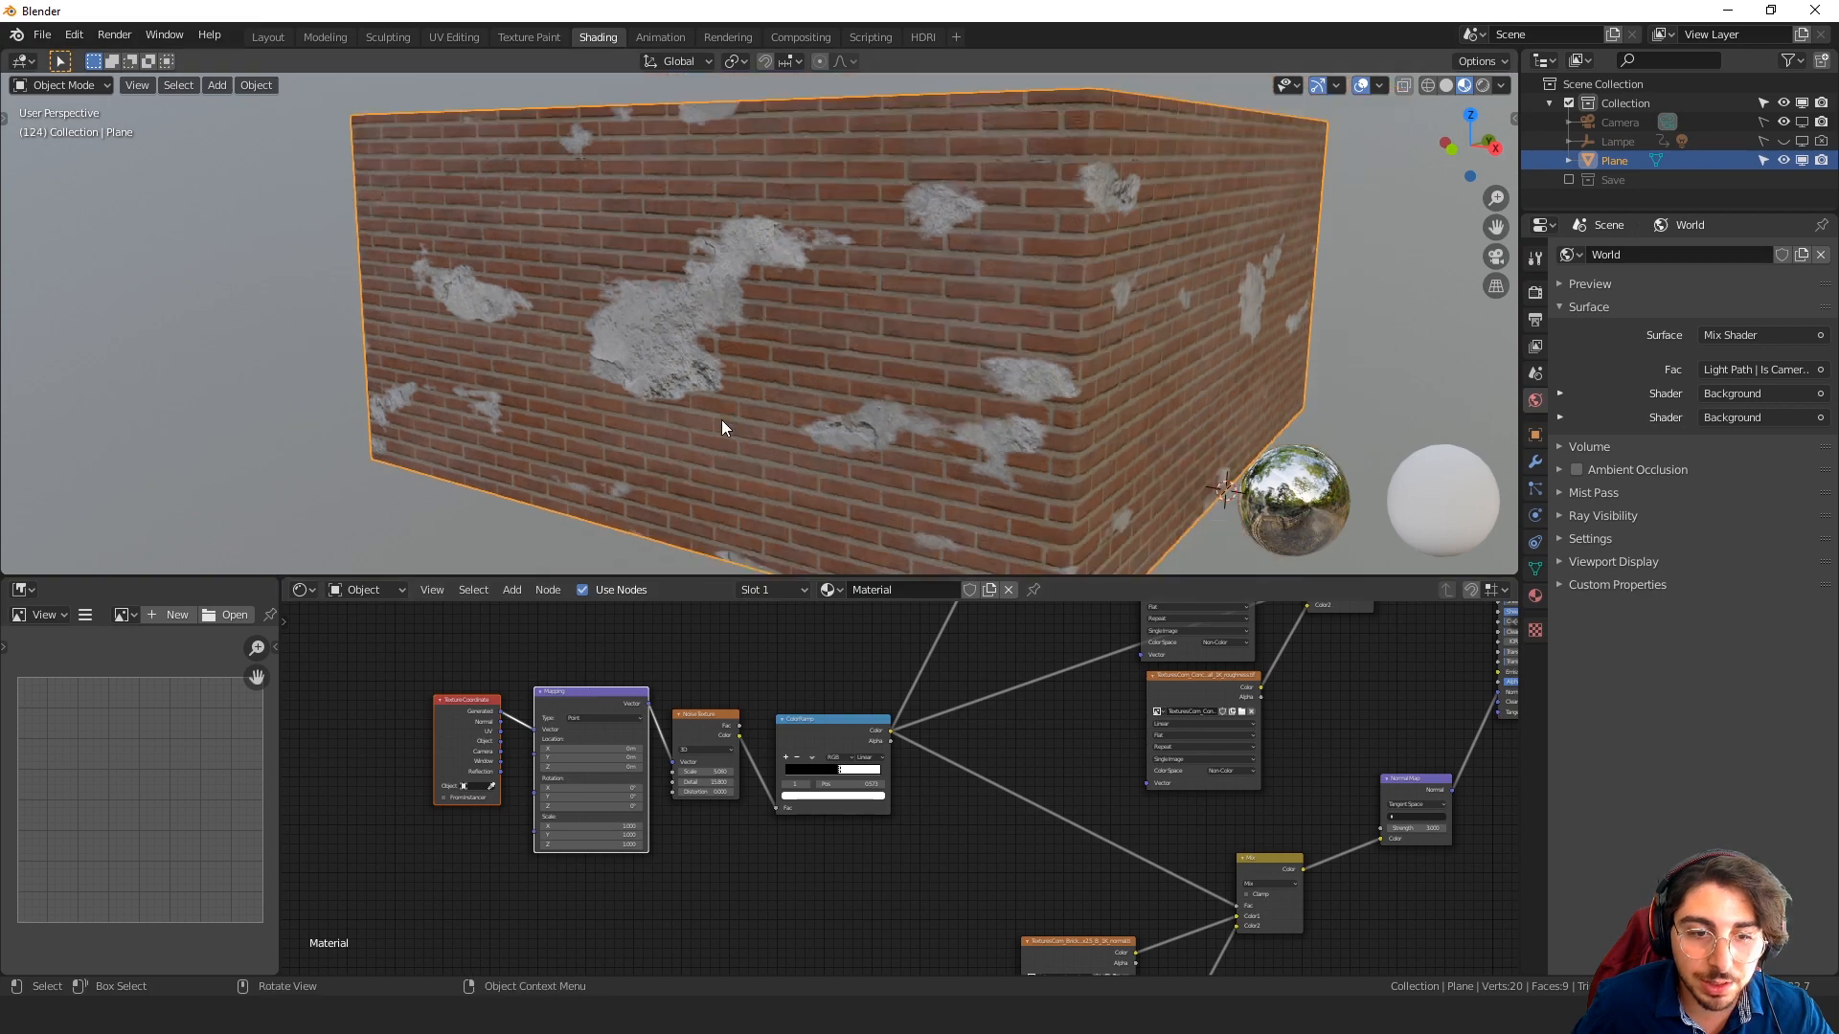
{"action": "scroll", "coordinate": [628, 763], "scroll_direction": "up", "scroll_amount": 4}
{"action": "middle_click_drag", "start_coordinate": [616, 697], "coordinate": [751, 683], "text": "shift"}
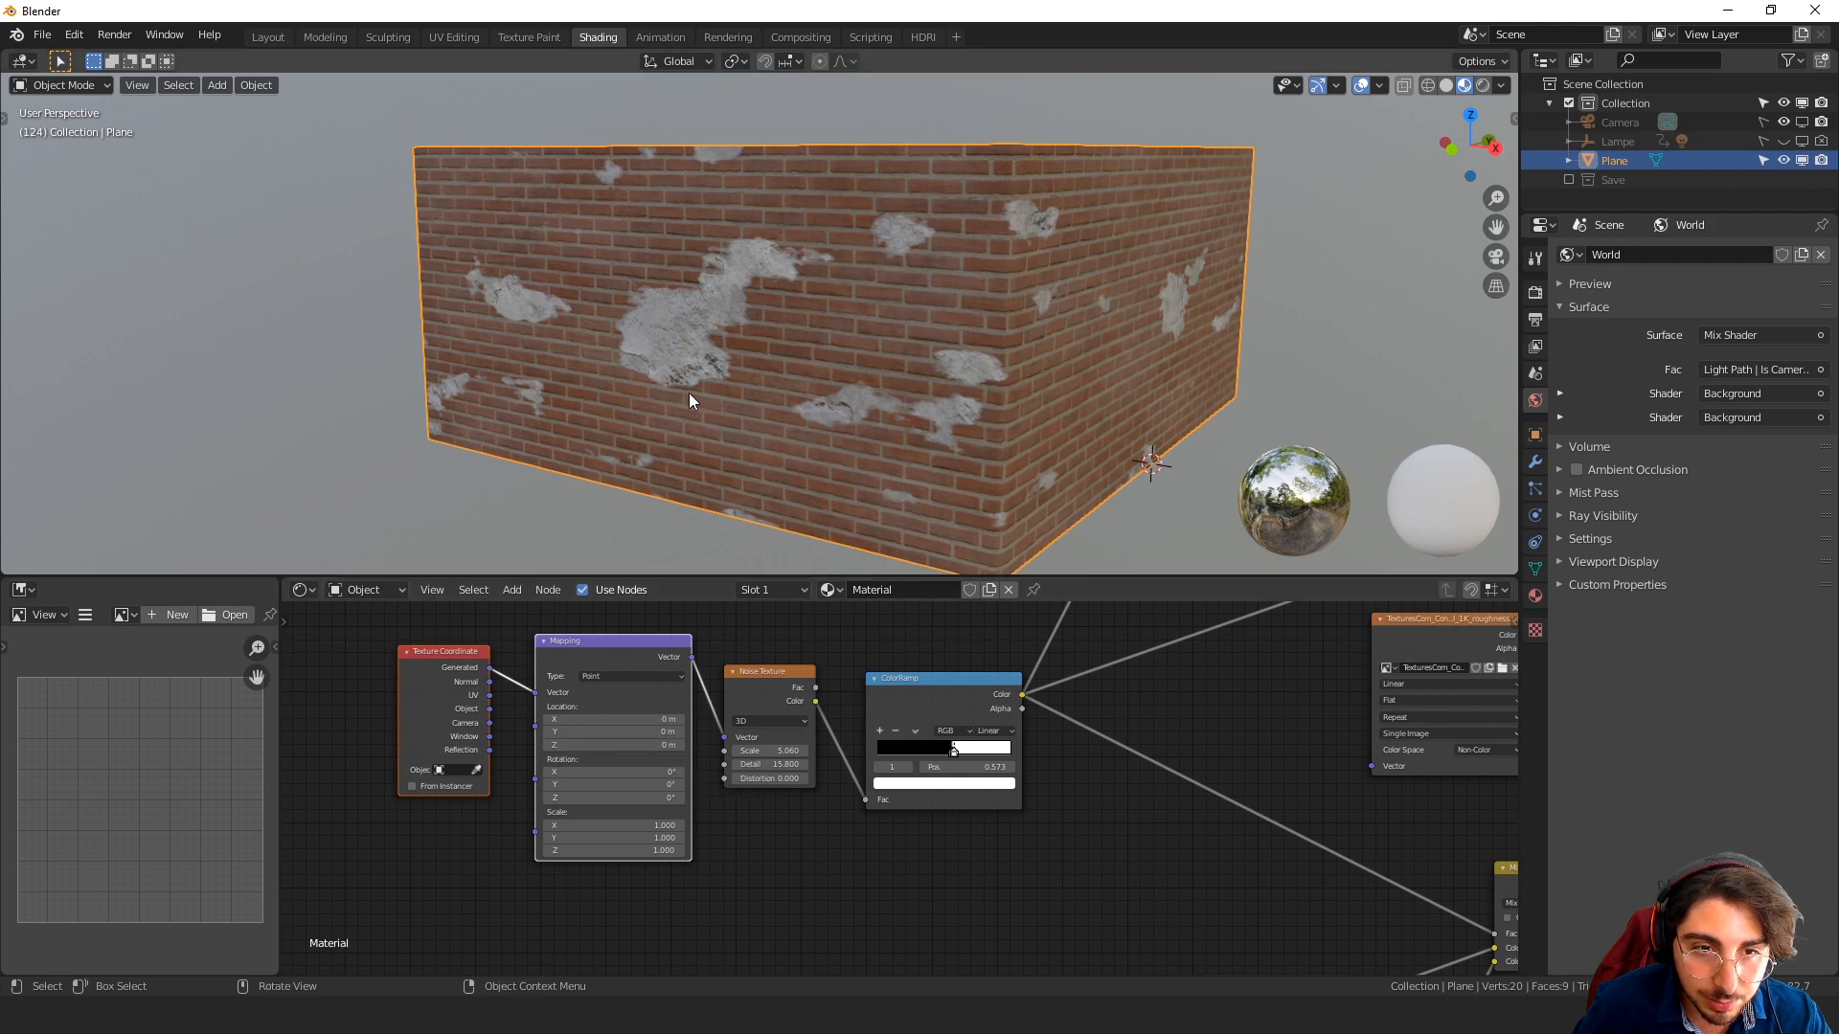
{"action": "left_click_drag", "start_coordinate": [613, 745], "coordinate": [653, 719]}
{"action": "left_click_drag", "start_coordinate": [613, 825], "coordinate": [575, 825]}
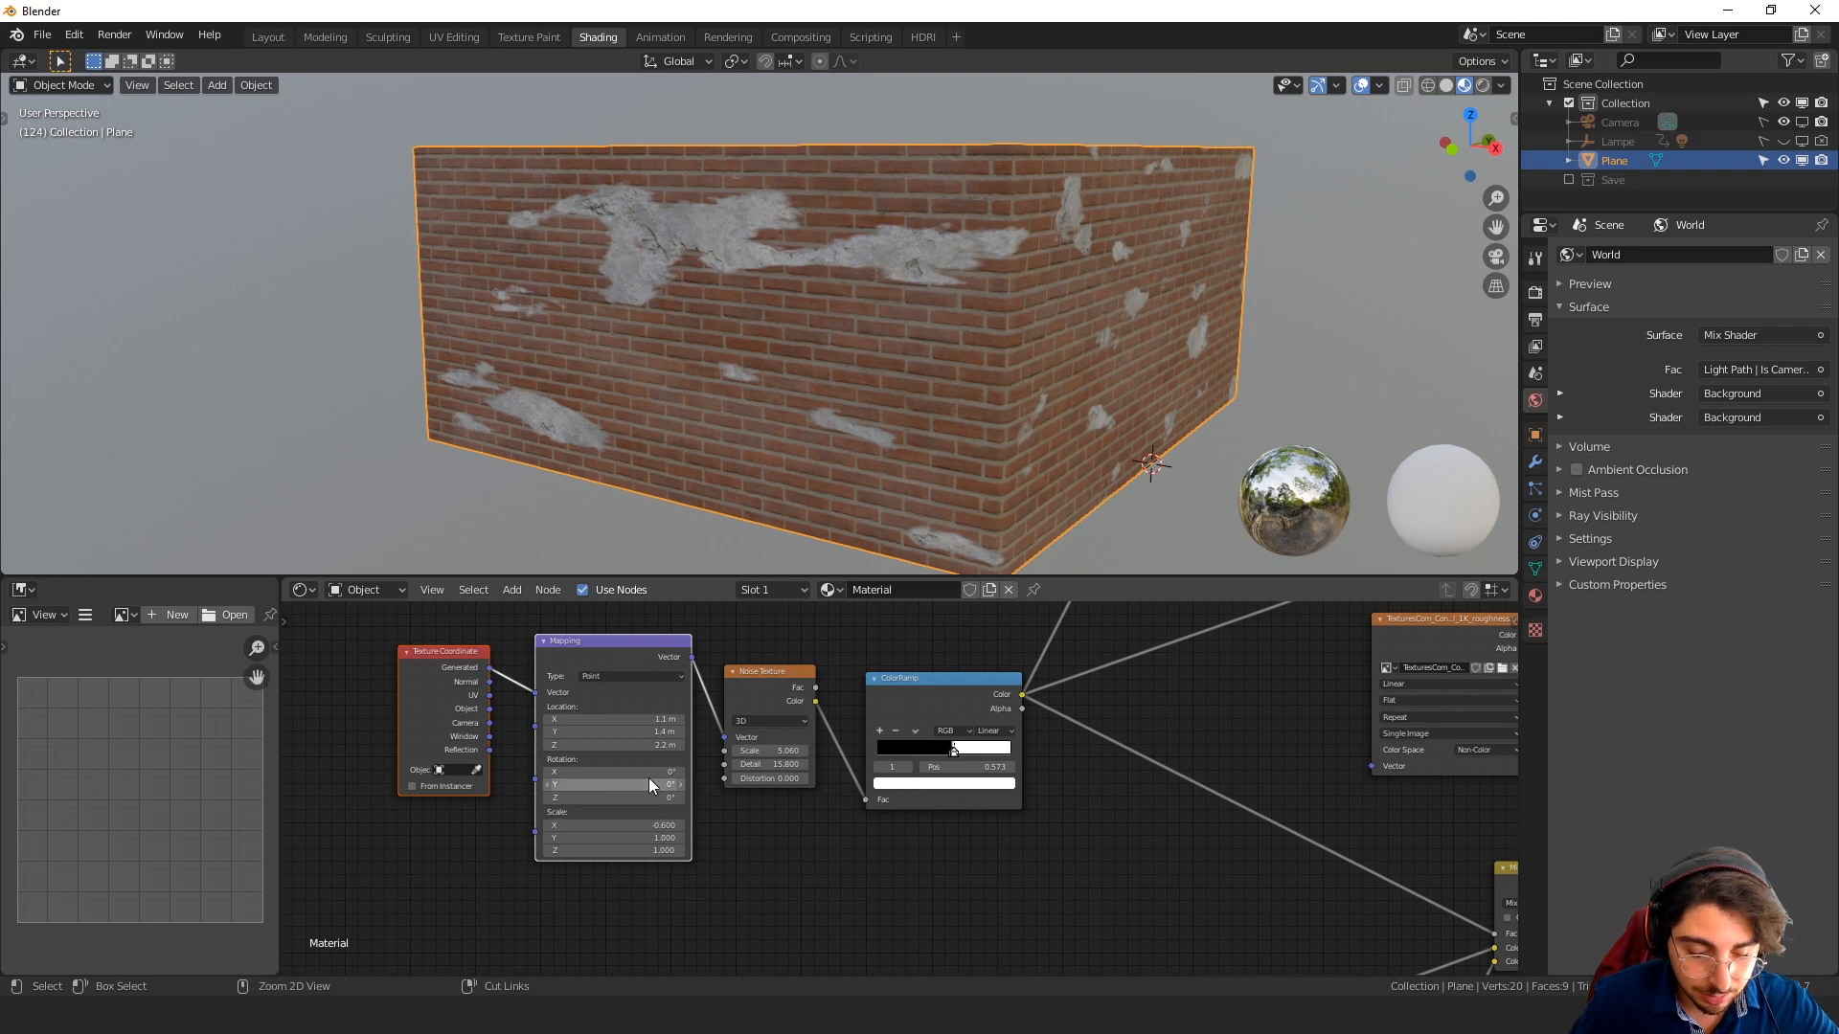
{"action": "key", "text": "ctrl+z"}
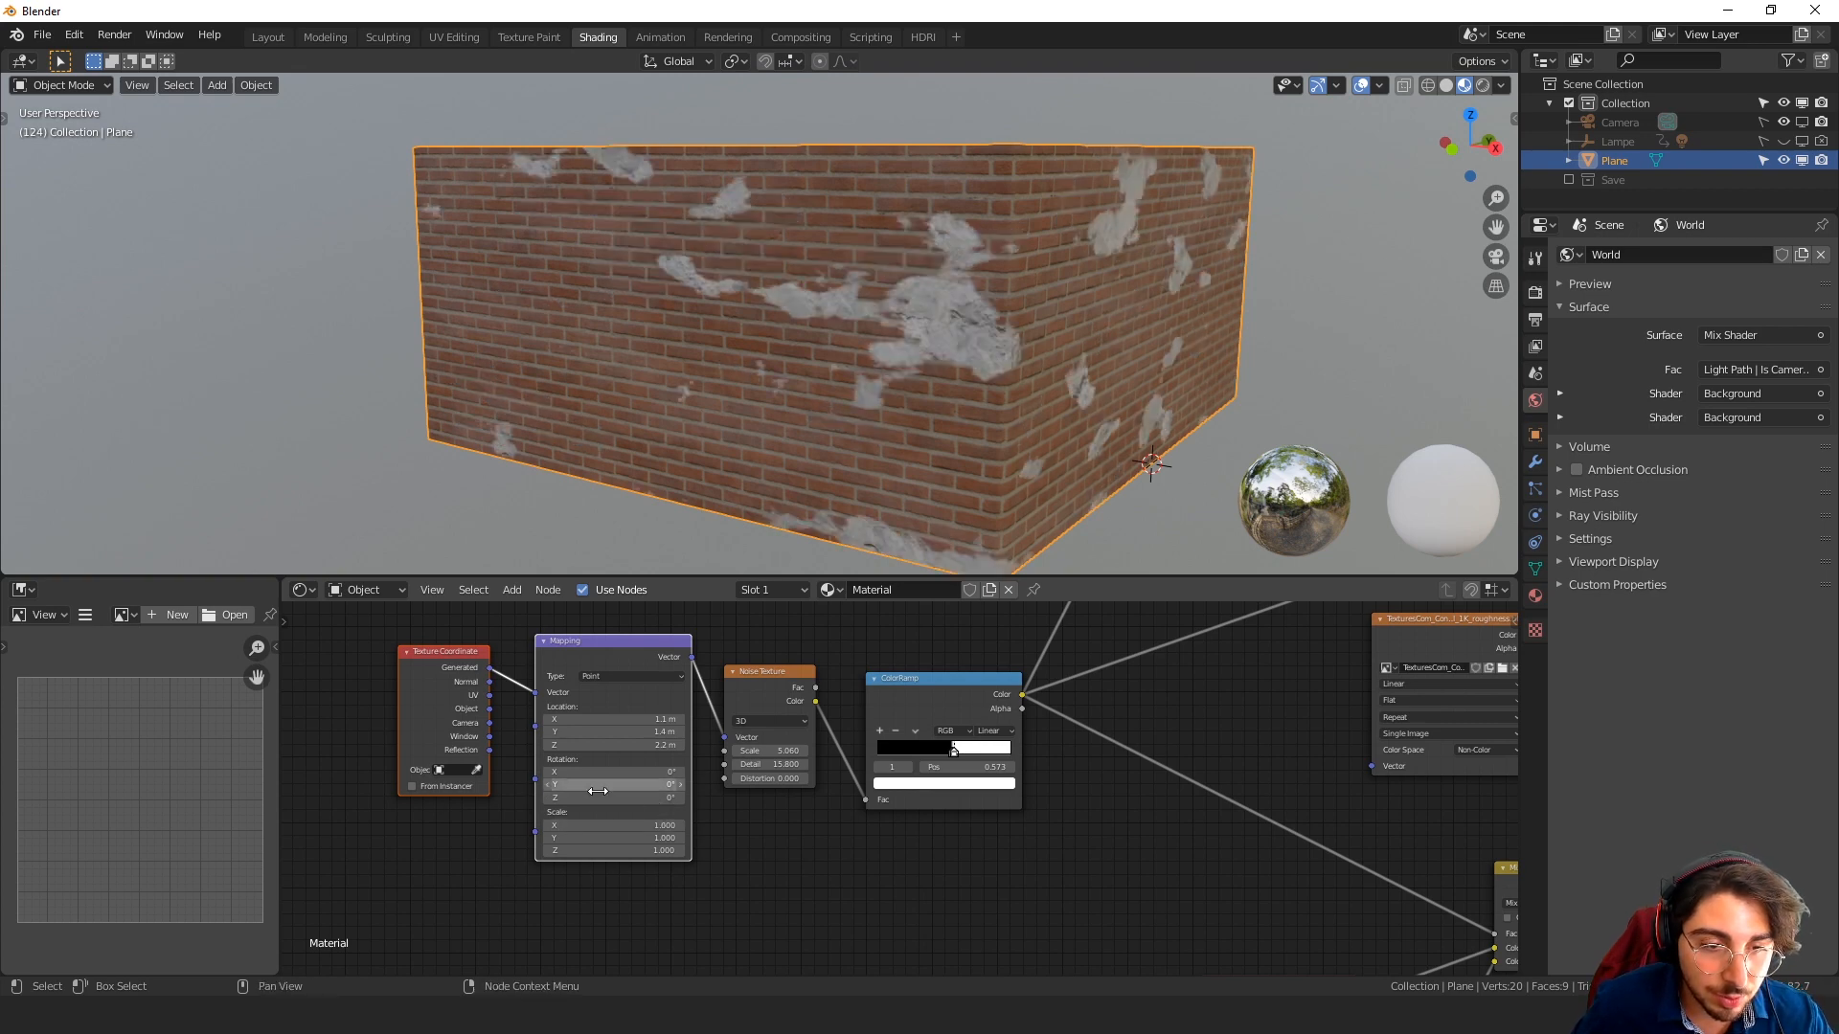
Switch the viewport to Rendered shading and check the concrete patches on both sides of the wall corner
{"action": "middle_click_drag", "start_coordinate": [1072, 450], "coordinate": [836, 410]}
{"action": "key", "text": "z"}
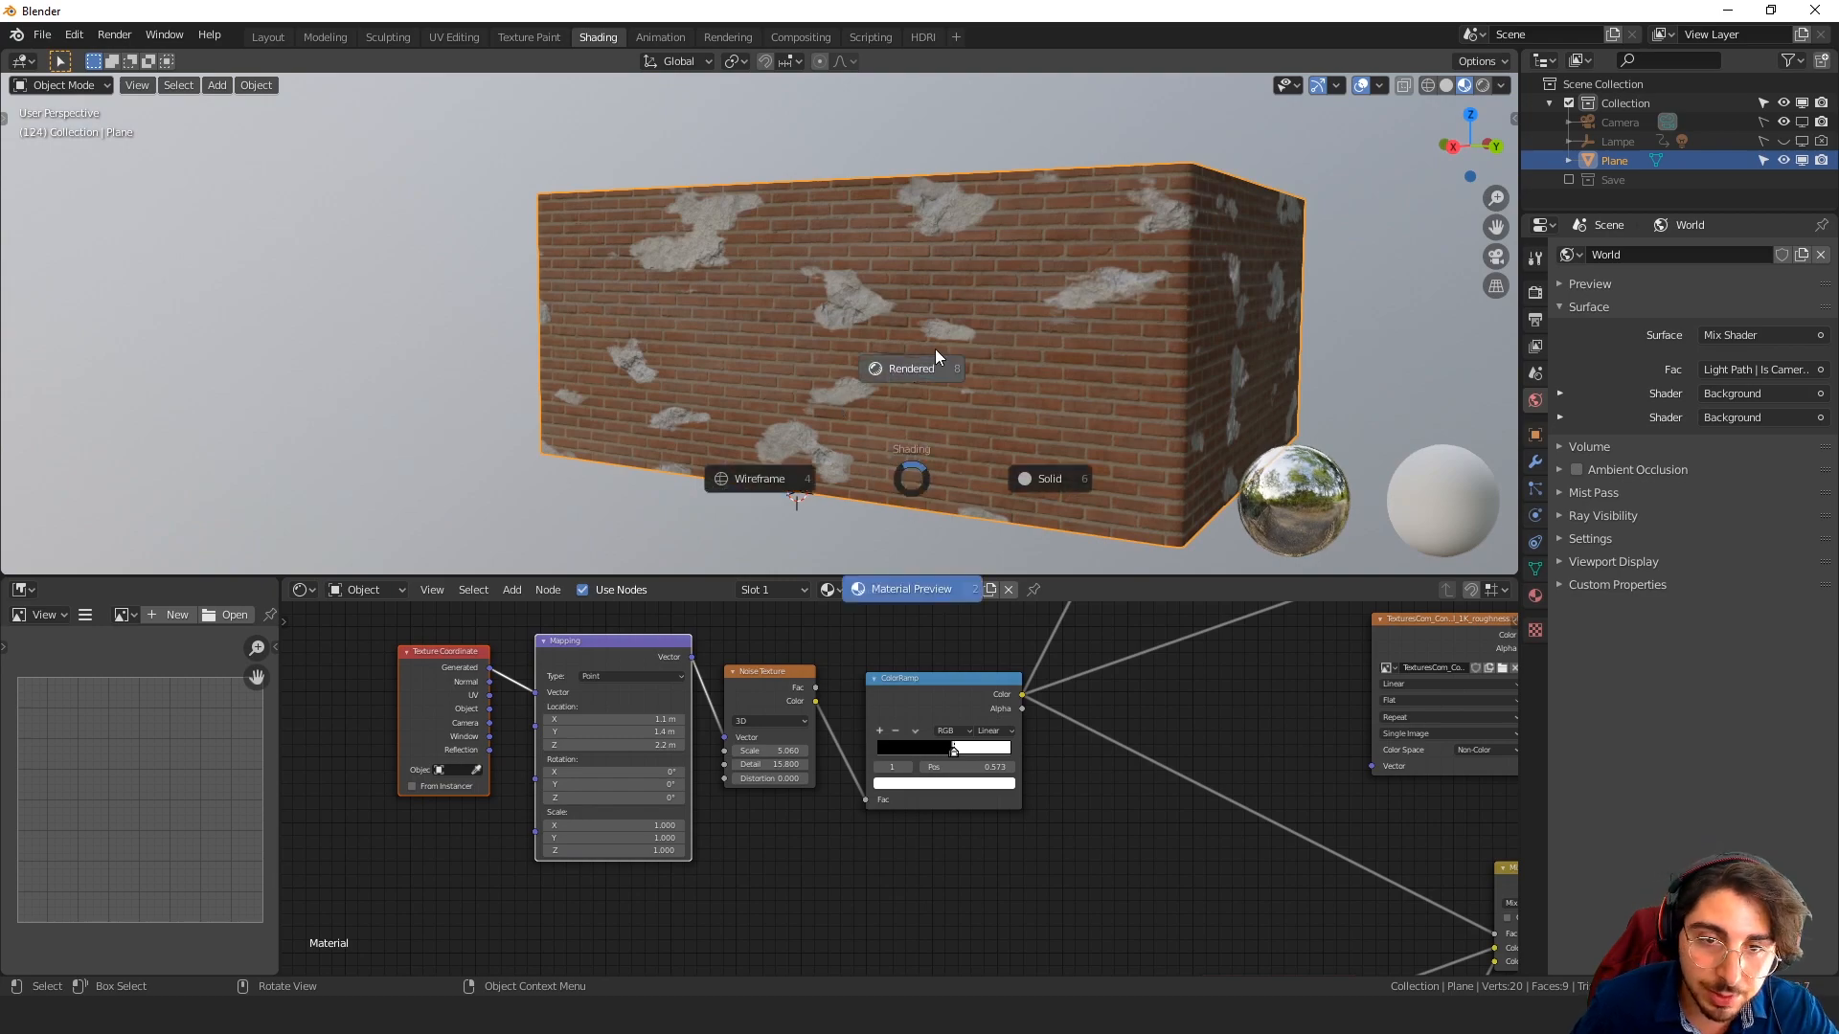
{"action": "left_click", "coordinate": [912, 352]}
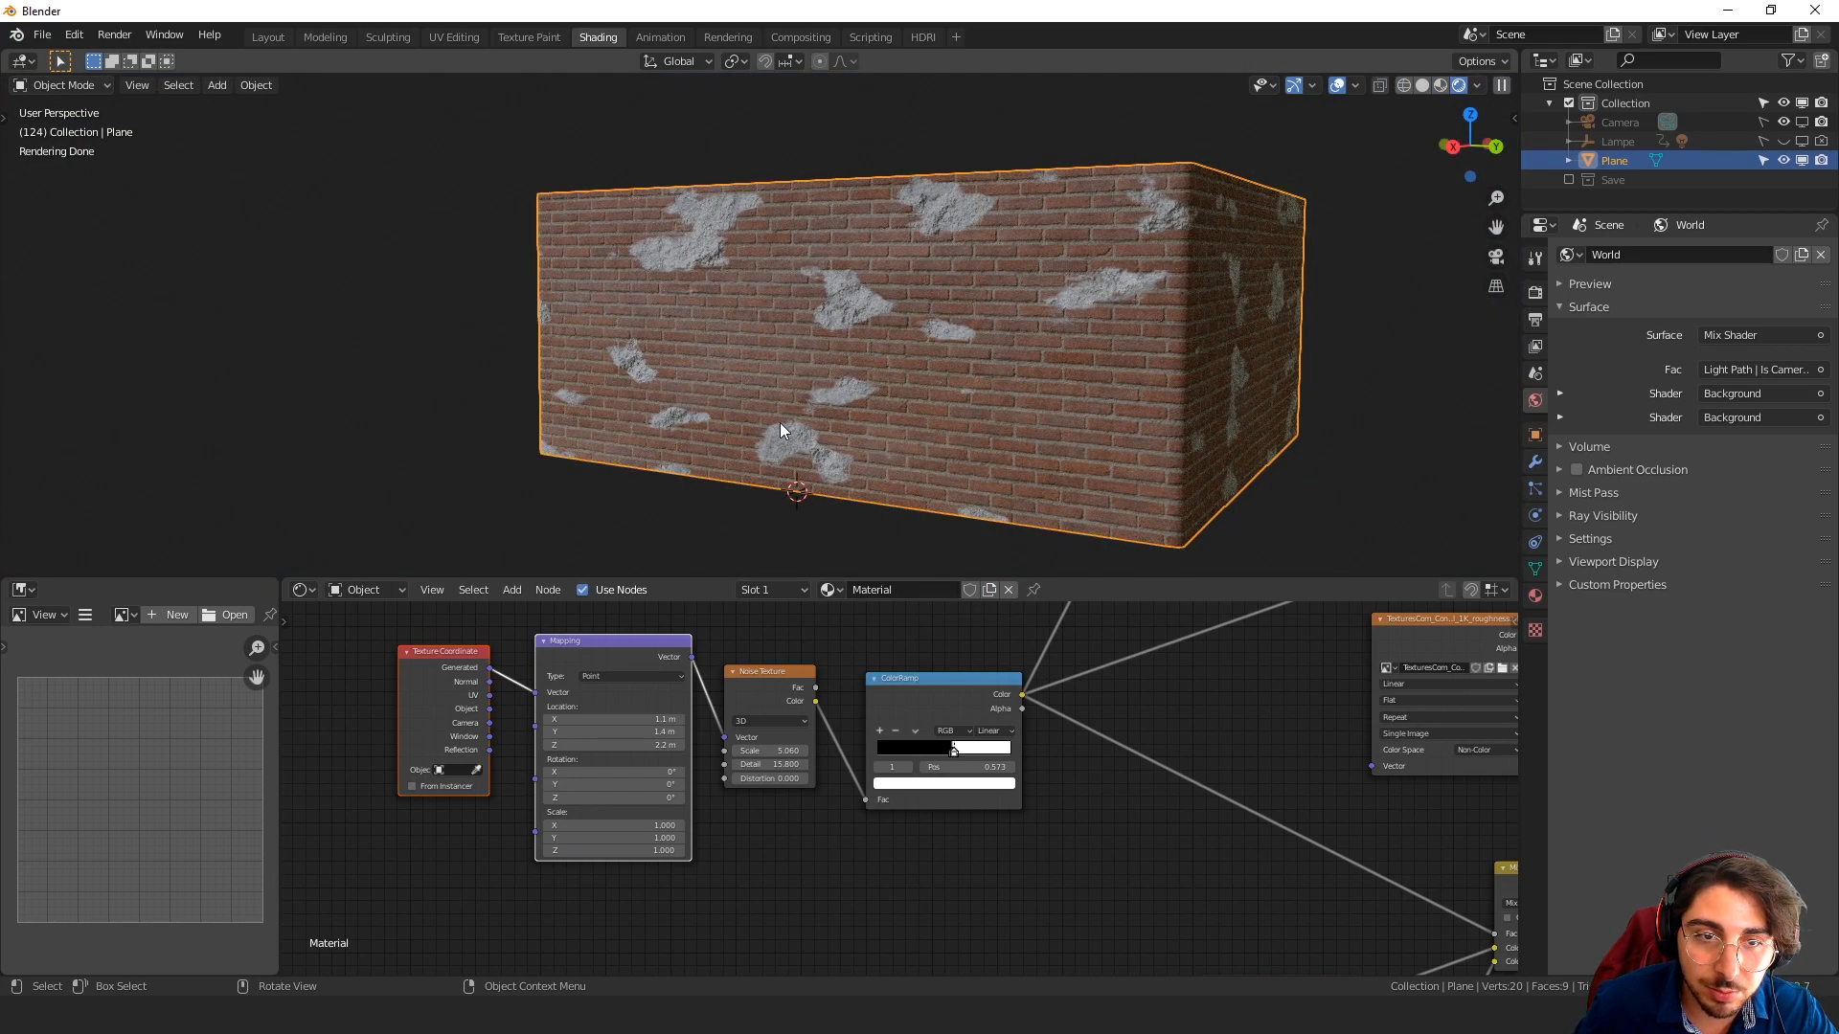
{"action": "scroll", "coordinate": [782, 424], "scroll_direction": "up", "scroll_amount": 3}
{"action": "scroll", "coordinate": [862, 439], "scroll_direction": "down", "scroll_amount": 4}
{"action": "mouse_move", "coordinate": [939, 437]}
{"action": "middle_mouse_down"}
{"action": "mouse_move", "coordinate": [964, 432]}
{"action": "mouse_move", "coordinate": [864, 424]}
{"action": "mouse_move", "coordinate": [974, 420]}
{"action": "mouse_move", "coordinate": [1078, 445]}
{"action": "mouse_move", "coordinate": [1033, 405]}
{"action": "middle_mouse_up"}
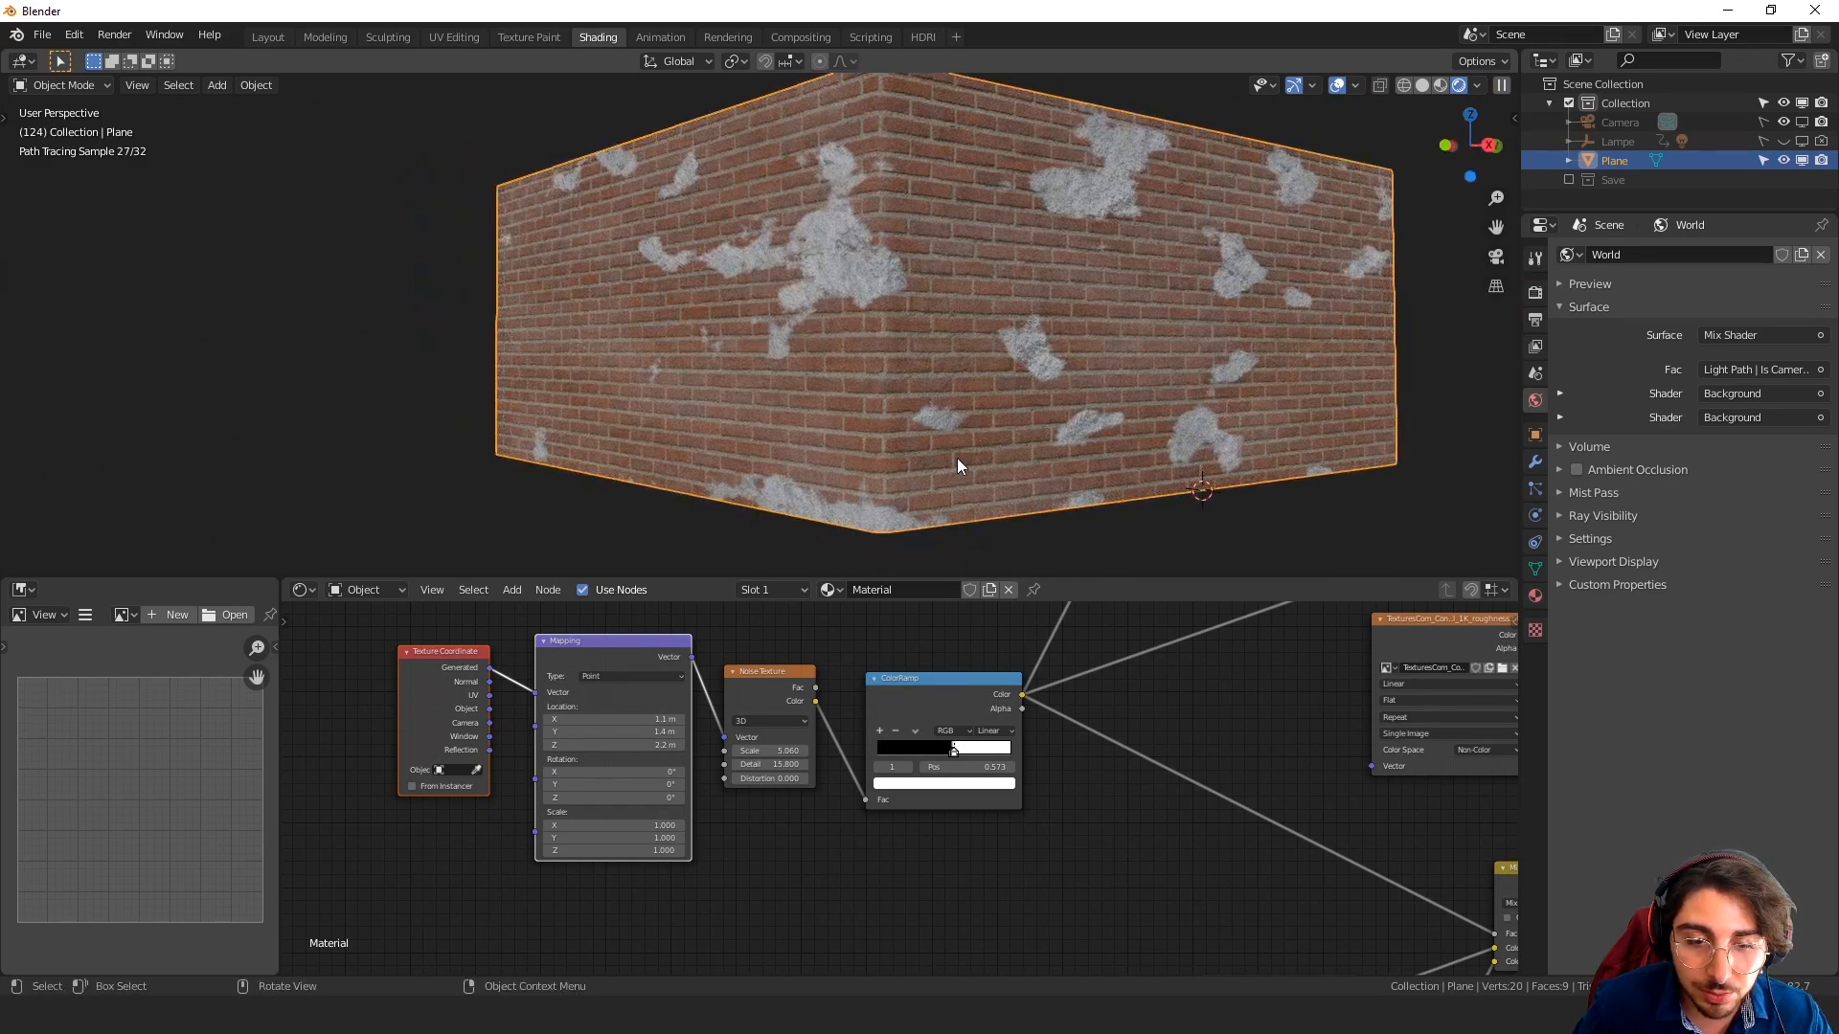
{"action": "scroll", "coordinate": [998, 354], "scroll_direction": "down", "scroll_amount": 1}
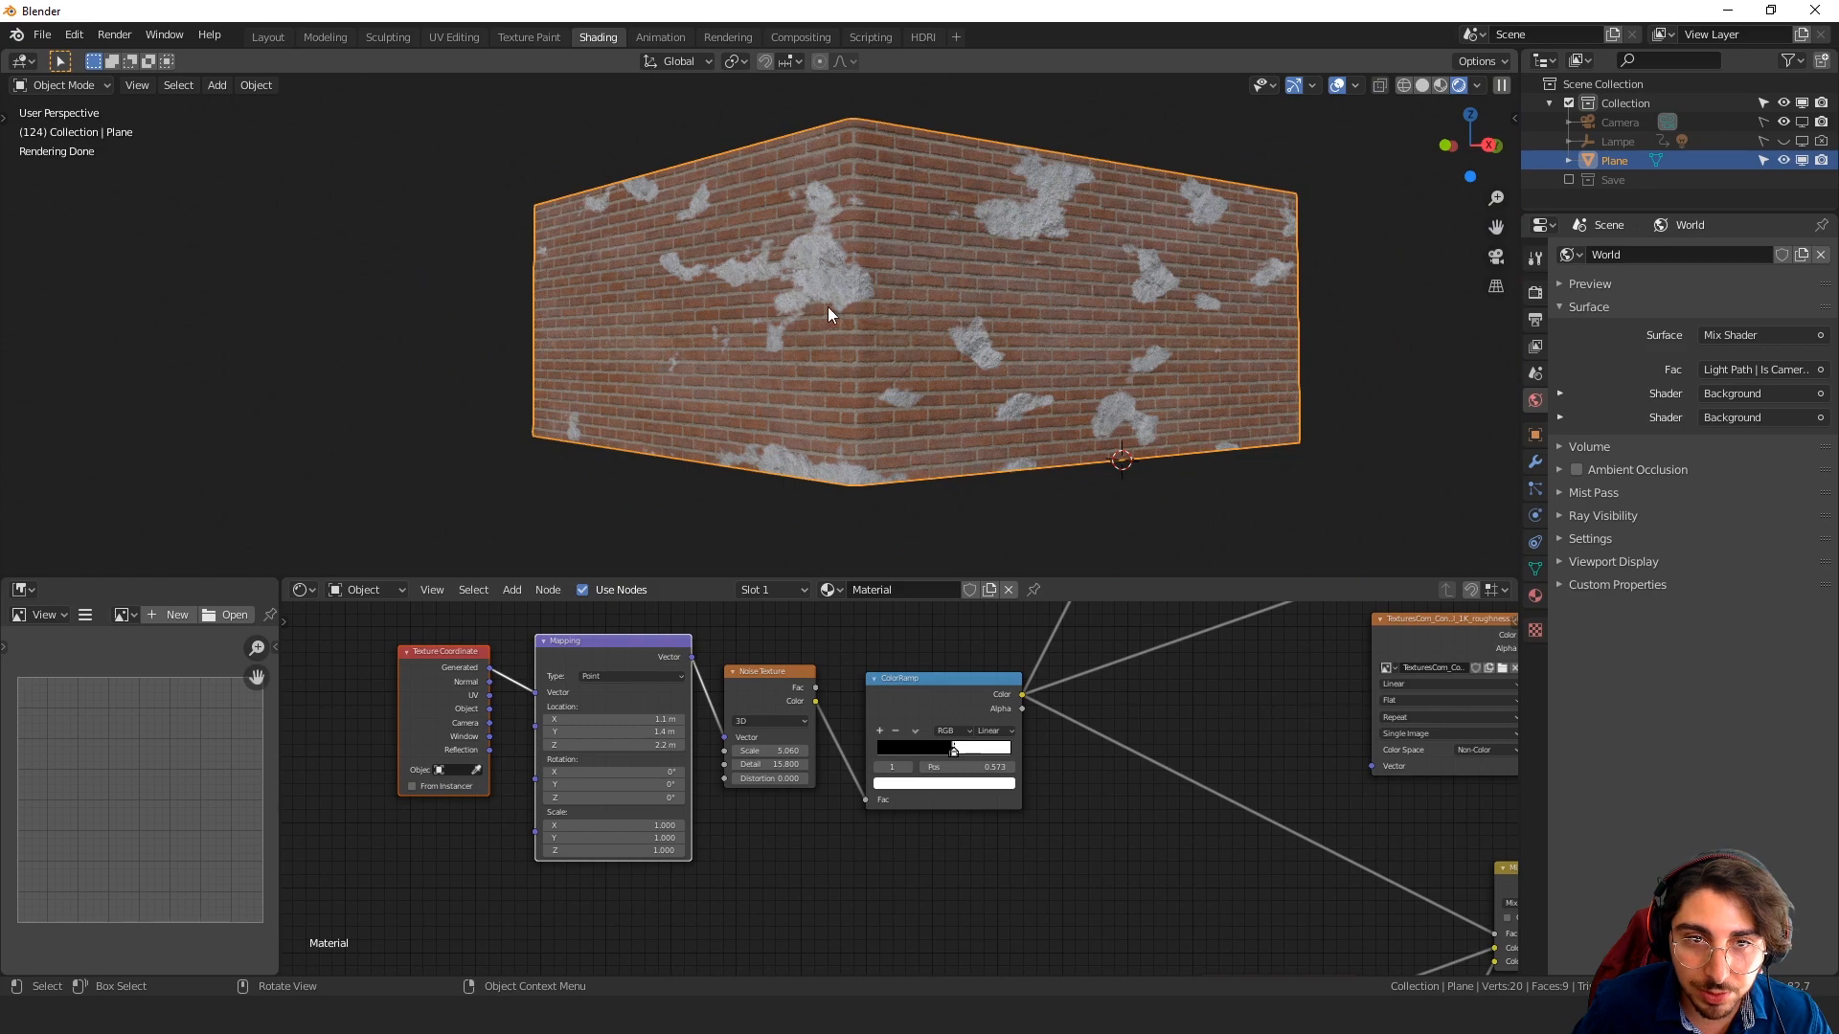
Move the concrete albedo texture node away from the color Mix node to make room on their link
{"action": "scroll", "coordinate": [1053, 649], "scroll_direction": "down", "scroll_amount": 3}
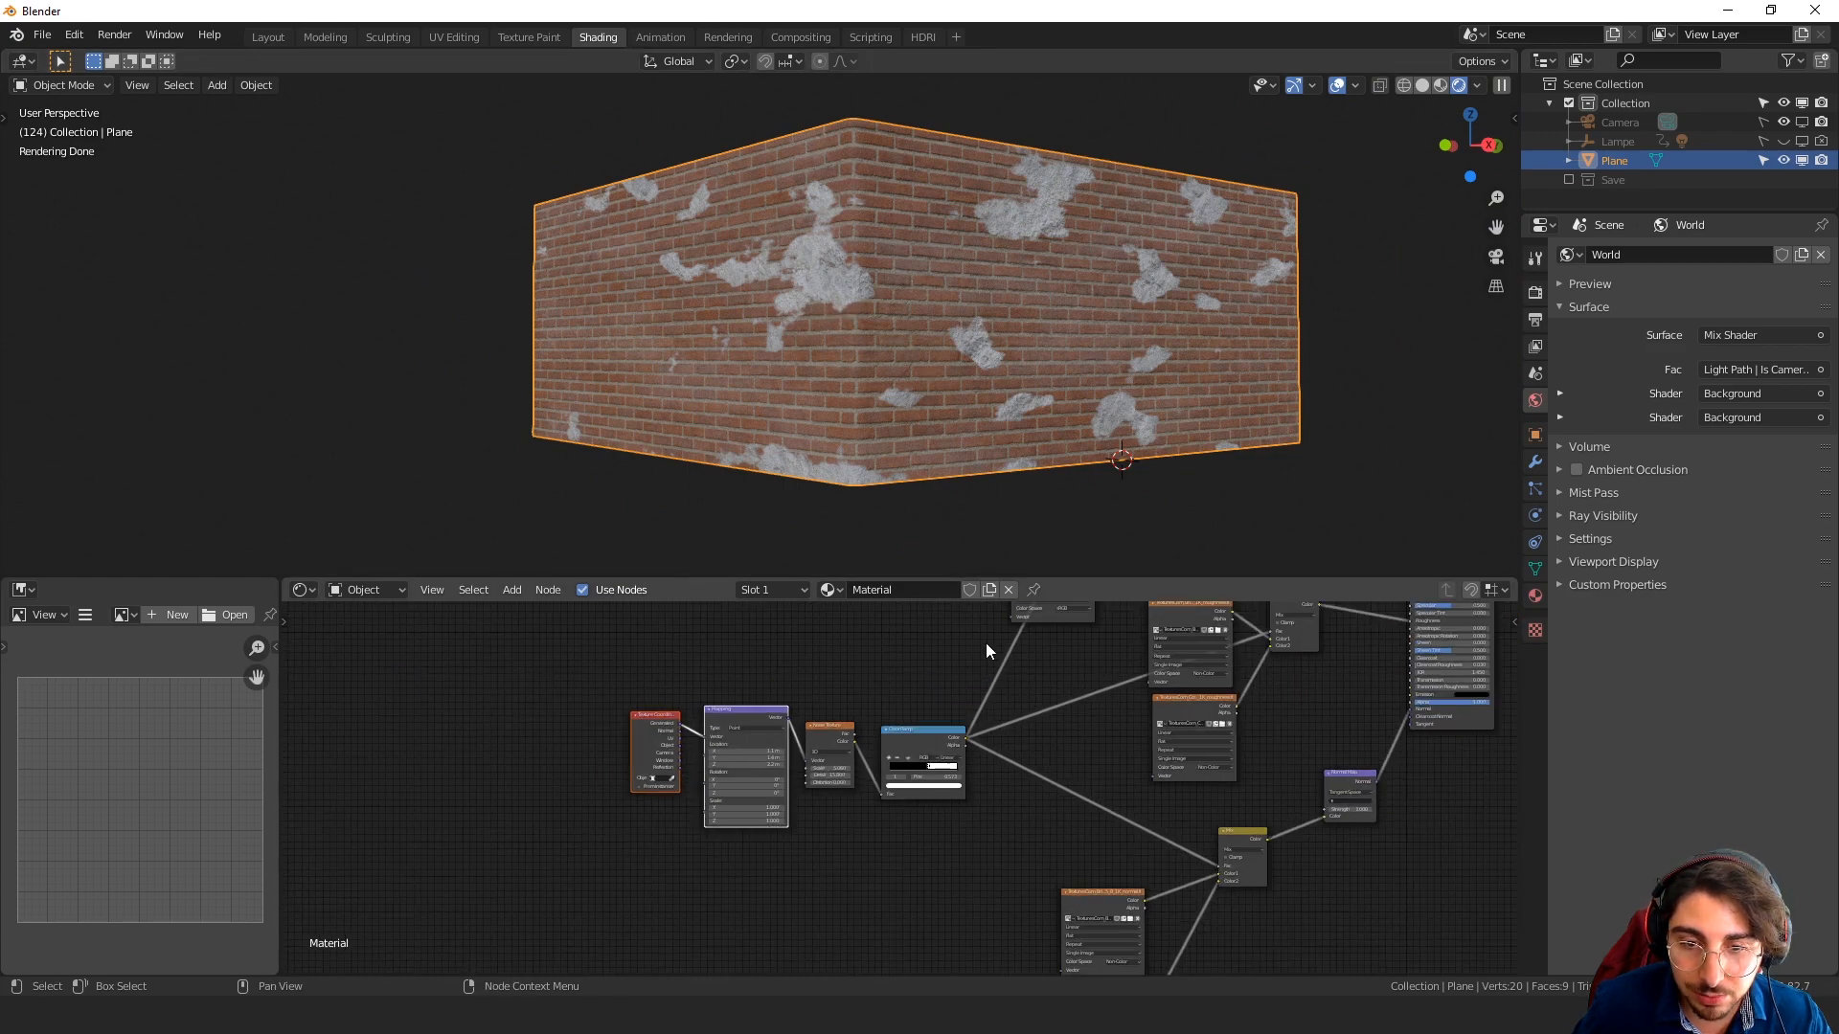
{"action": "middle_click_drag", "start_coordinate": [986, 641], "coordinate": [681, 886]}
{"action": "left_click_drag", "start_coordinate": [770, 778], "coordinate": [592, 819]}
{"action": "scroll", "coordinate": [671, 800], "scroll_direction": "up", "scroll_amount": 3}
{"action": "scroll", "coordinate": [671, 774], "scroll_direction": "up", "scroll_amount": 3}
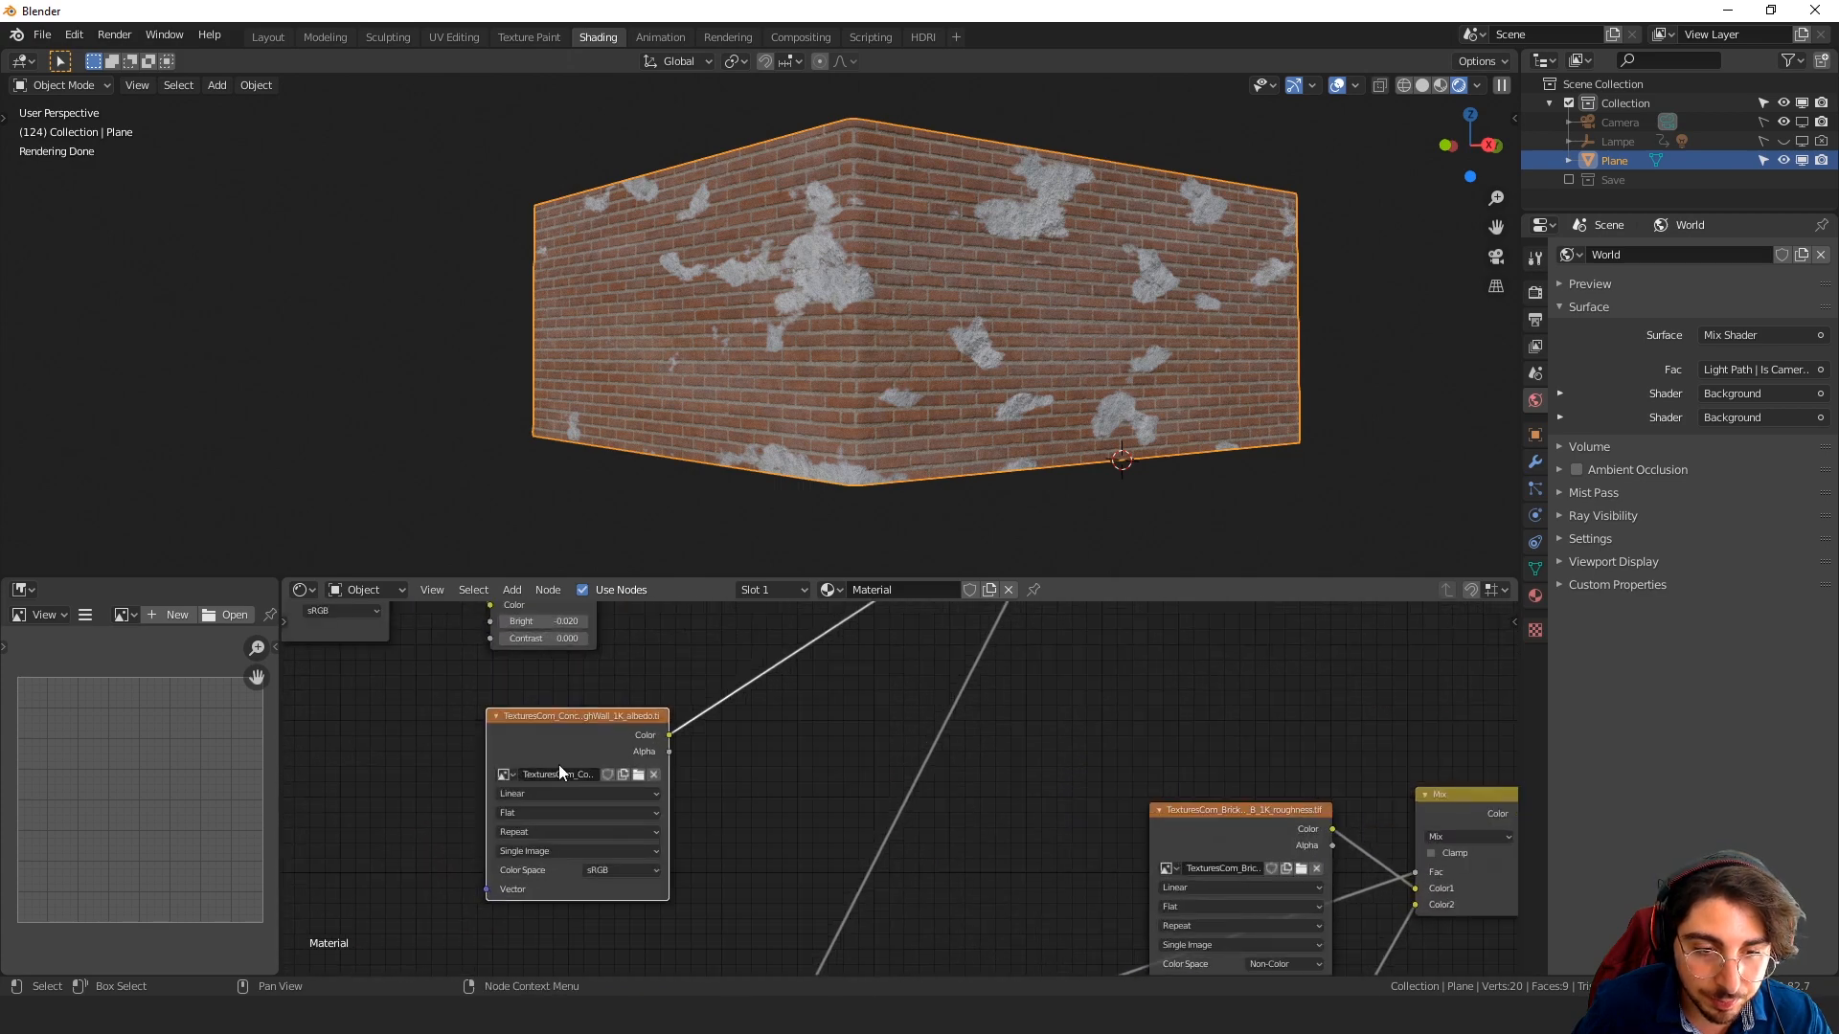
{"action": "middle_click_drag", "start_coordinate": [650, 821], "coordinate": [817, 903]}
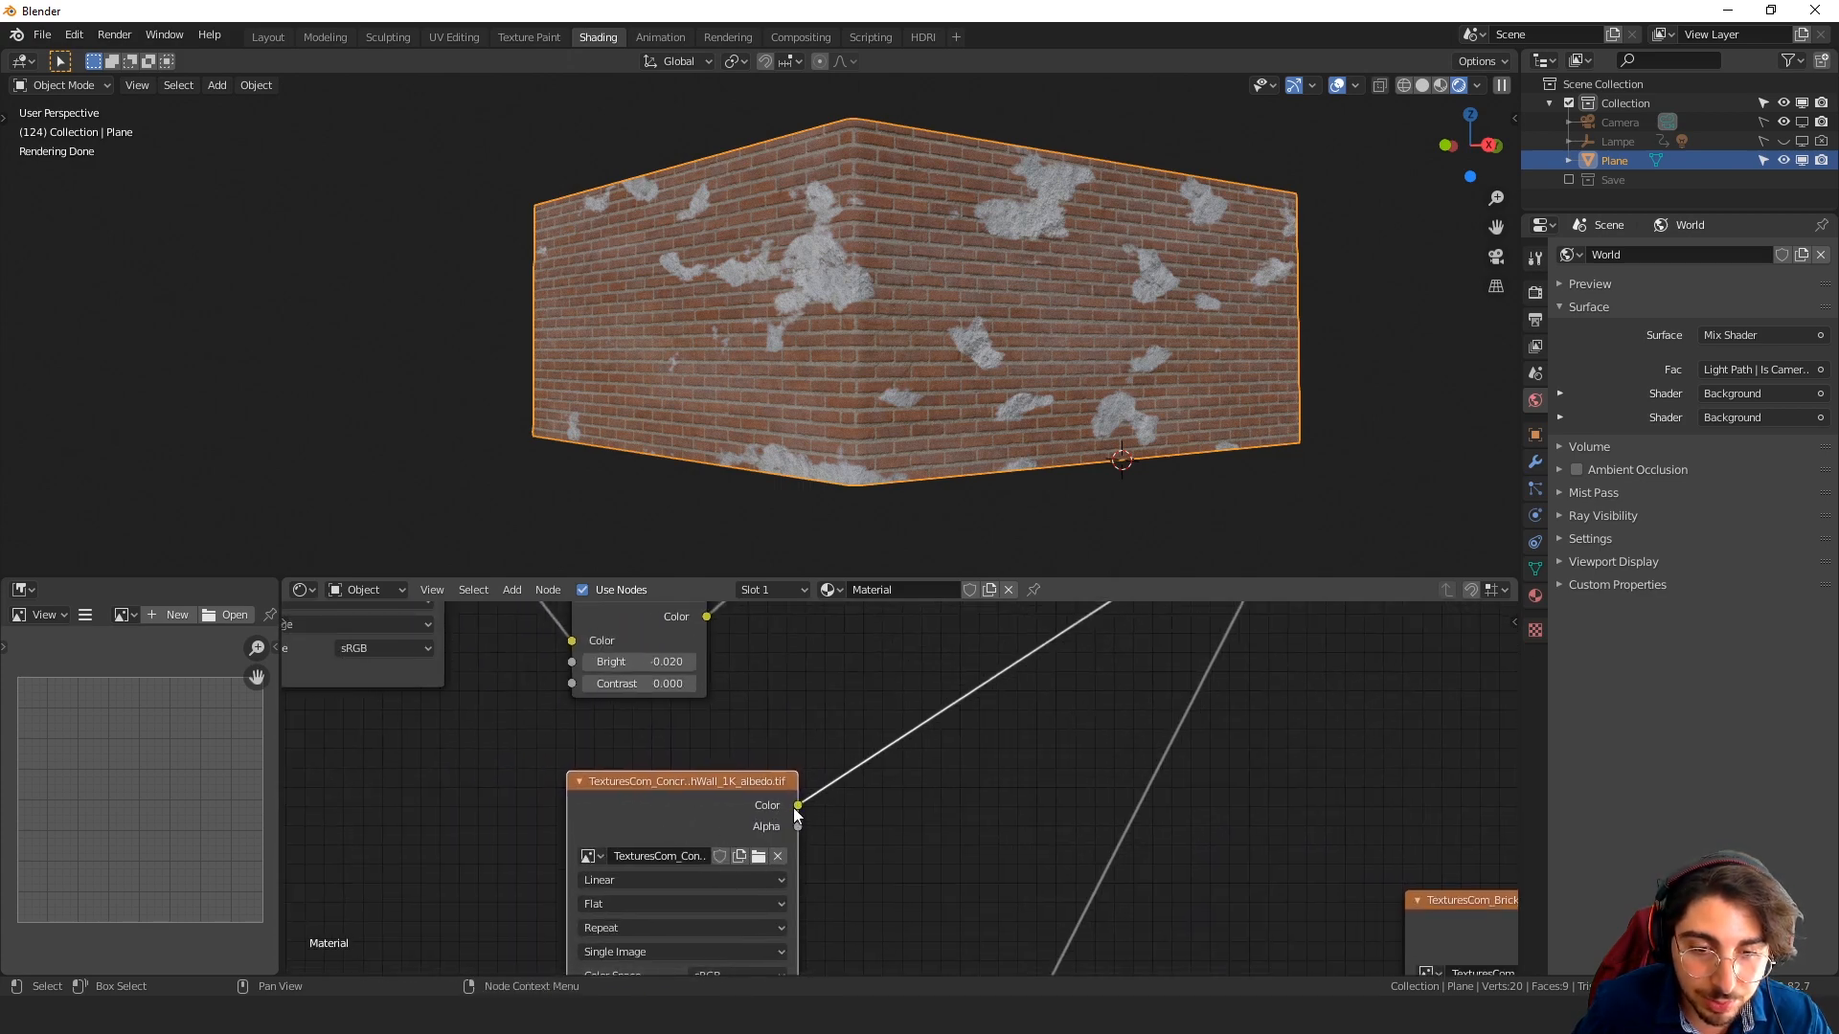
Insert a Bright/Contrast node on the link from the concrete albedo texture's Color output
{"action": "key", "text": "shift+a"}
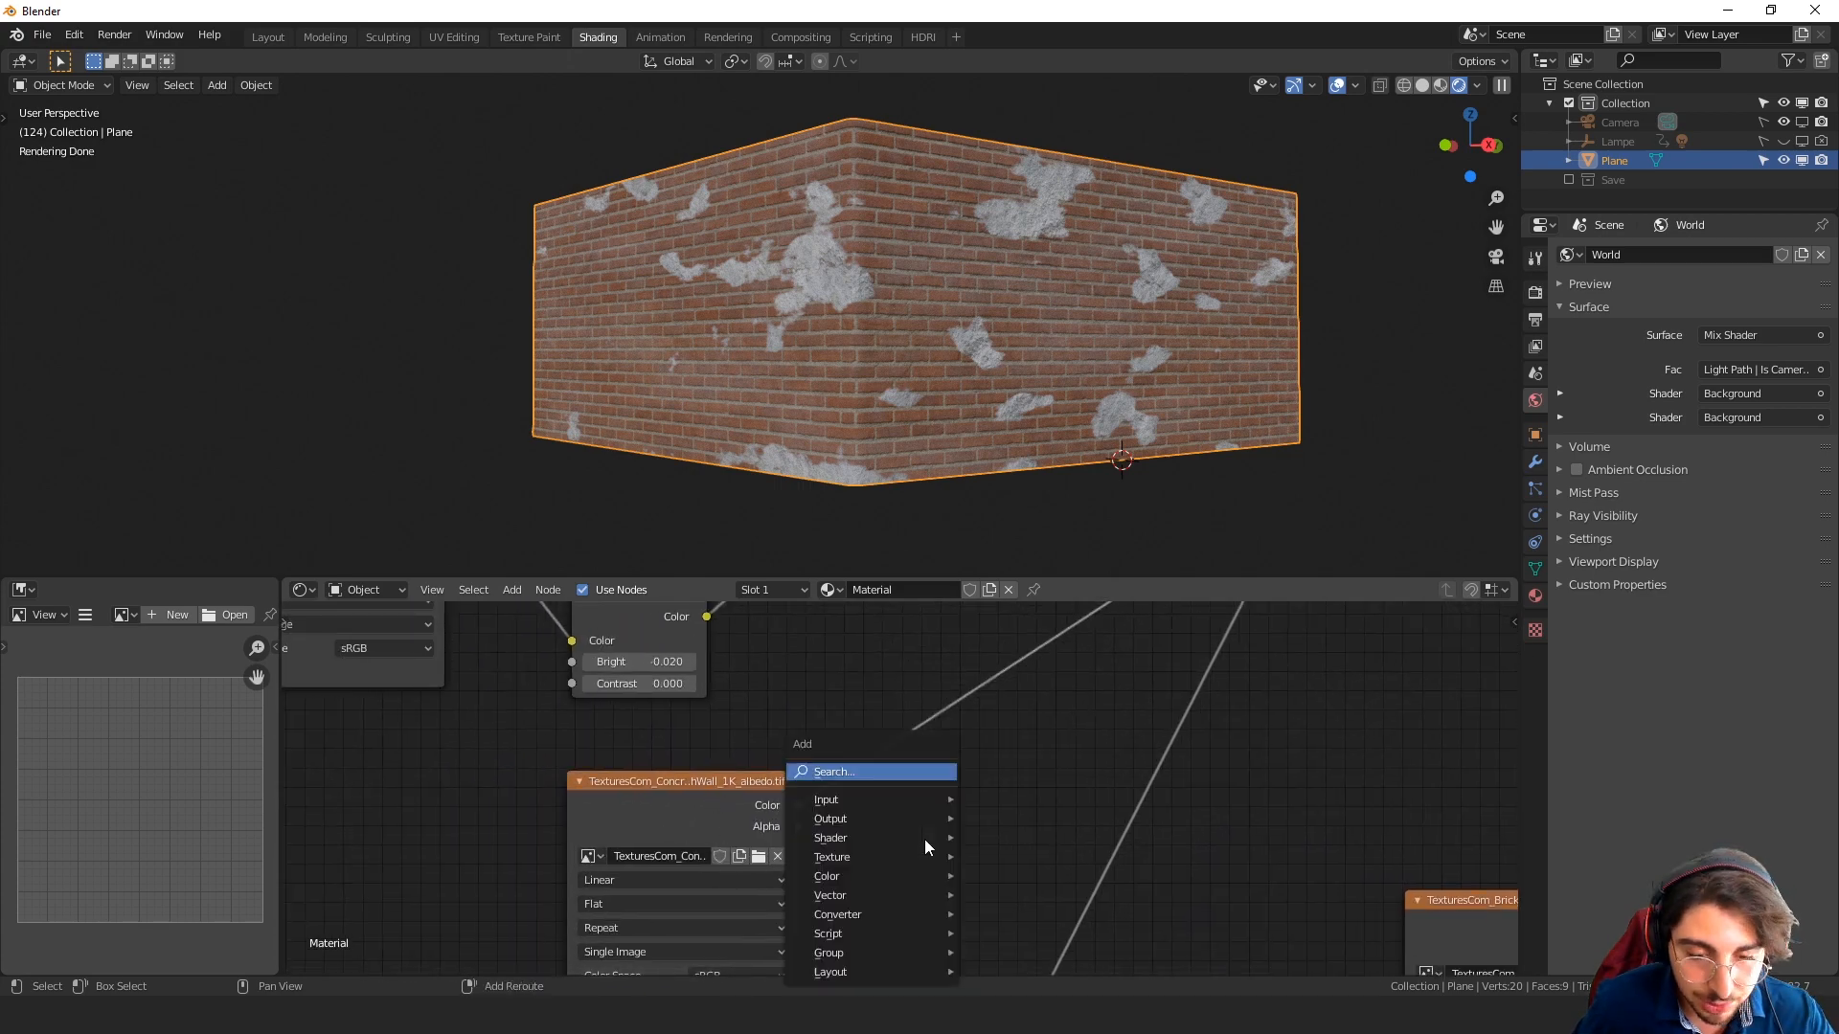
{"action": "left_click", "coordinate": [905, 779]}
{"action": "type", "text": "brig"}
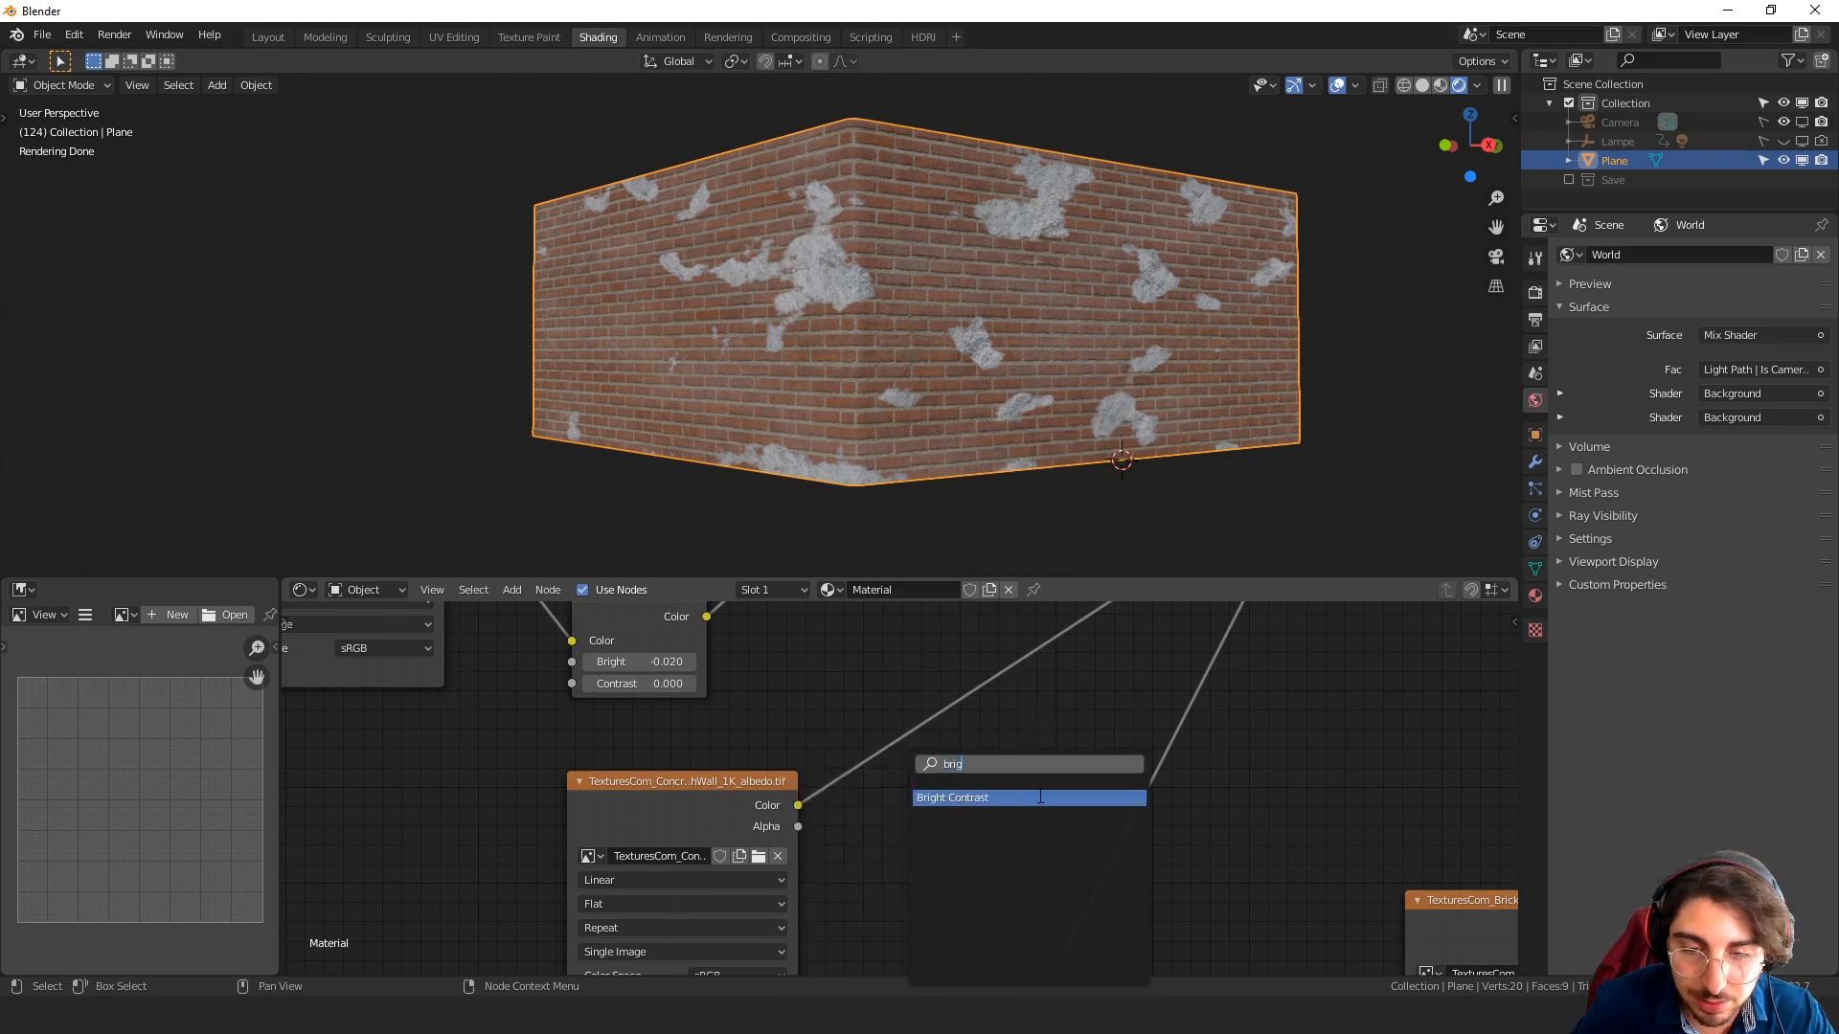
{"action": "left_click", "coordinate": [1040, 797]}
{"action": "left_click", "coordinate": [883, 665]}
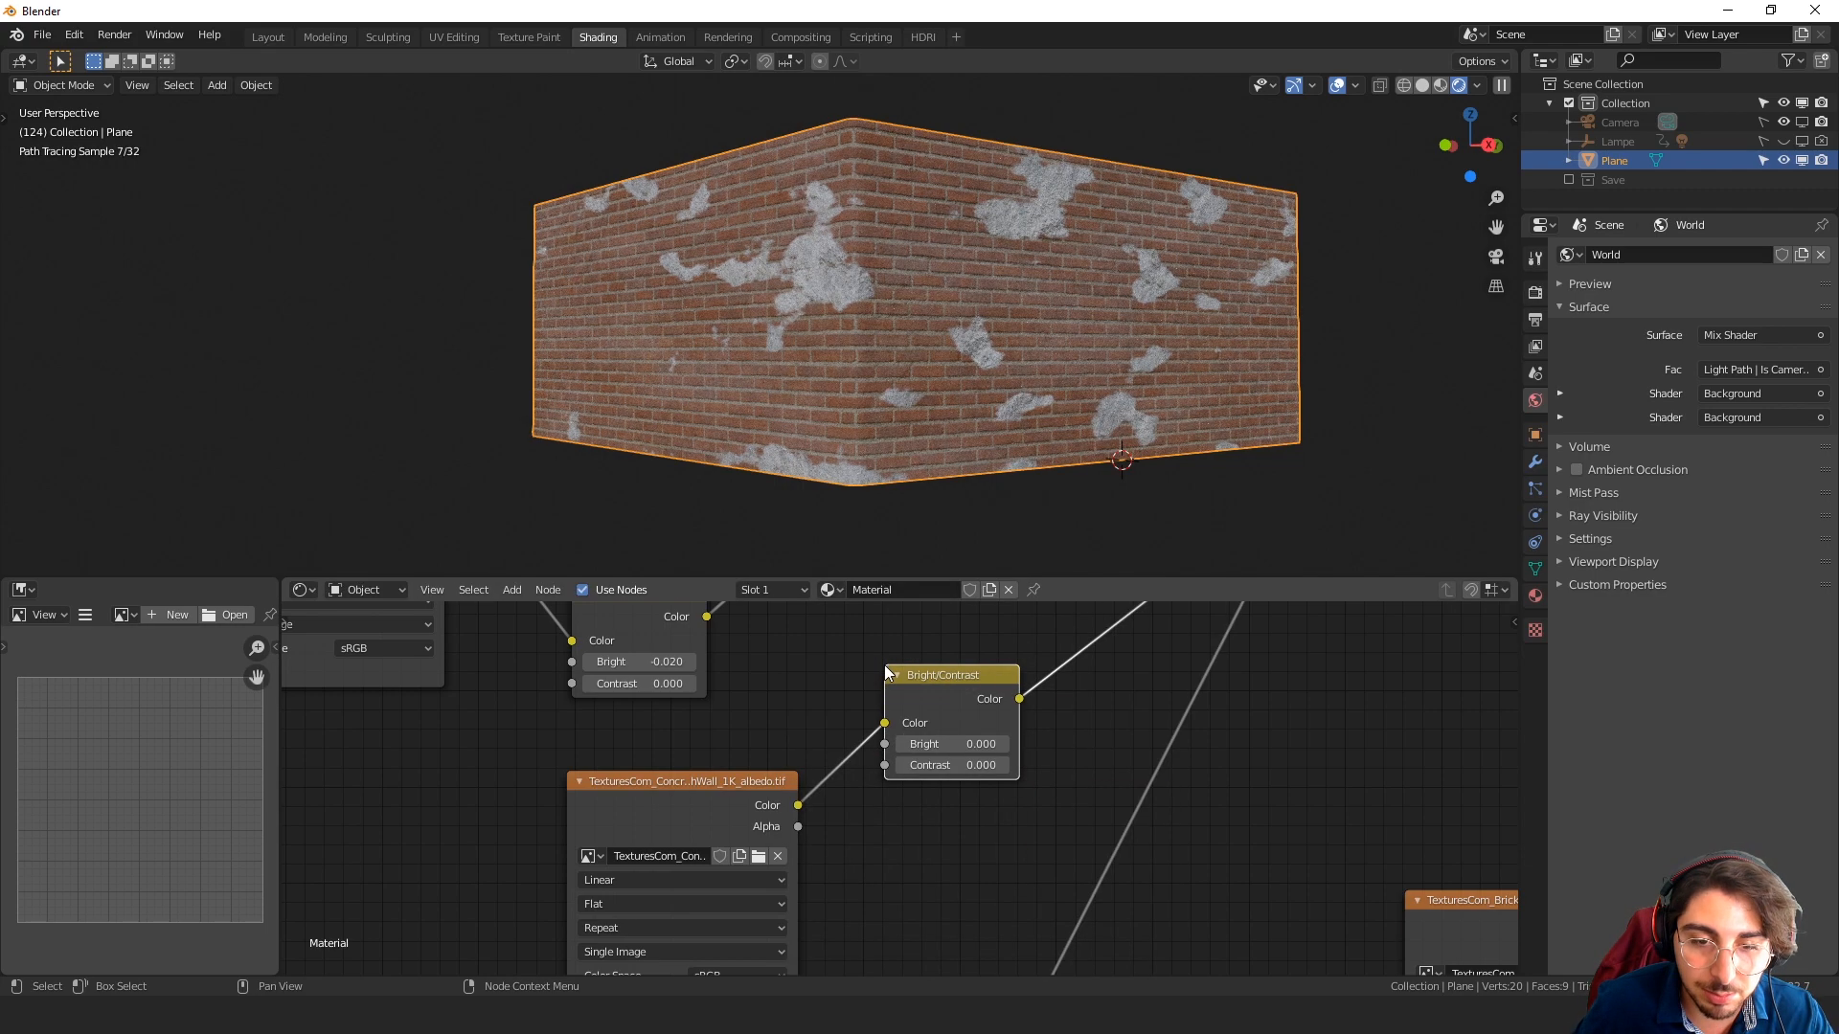
Darken the concrete by setting its Bright/Contrast node's Bright to -0.090, and check the rendered wall
{"action": "scroll", "coordinate": [976, 733], "scroll_direction": "up", "scroll_amount": 1}
{"action": "scroll", "coordinate": [976, 733], "scroll_direction": "up", "scroll_amount": 2}
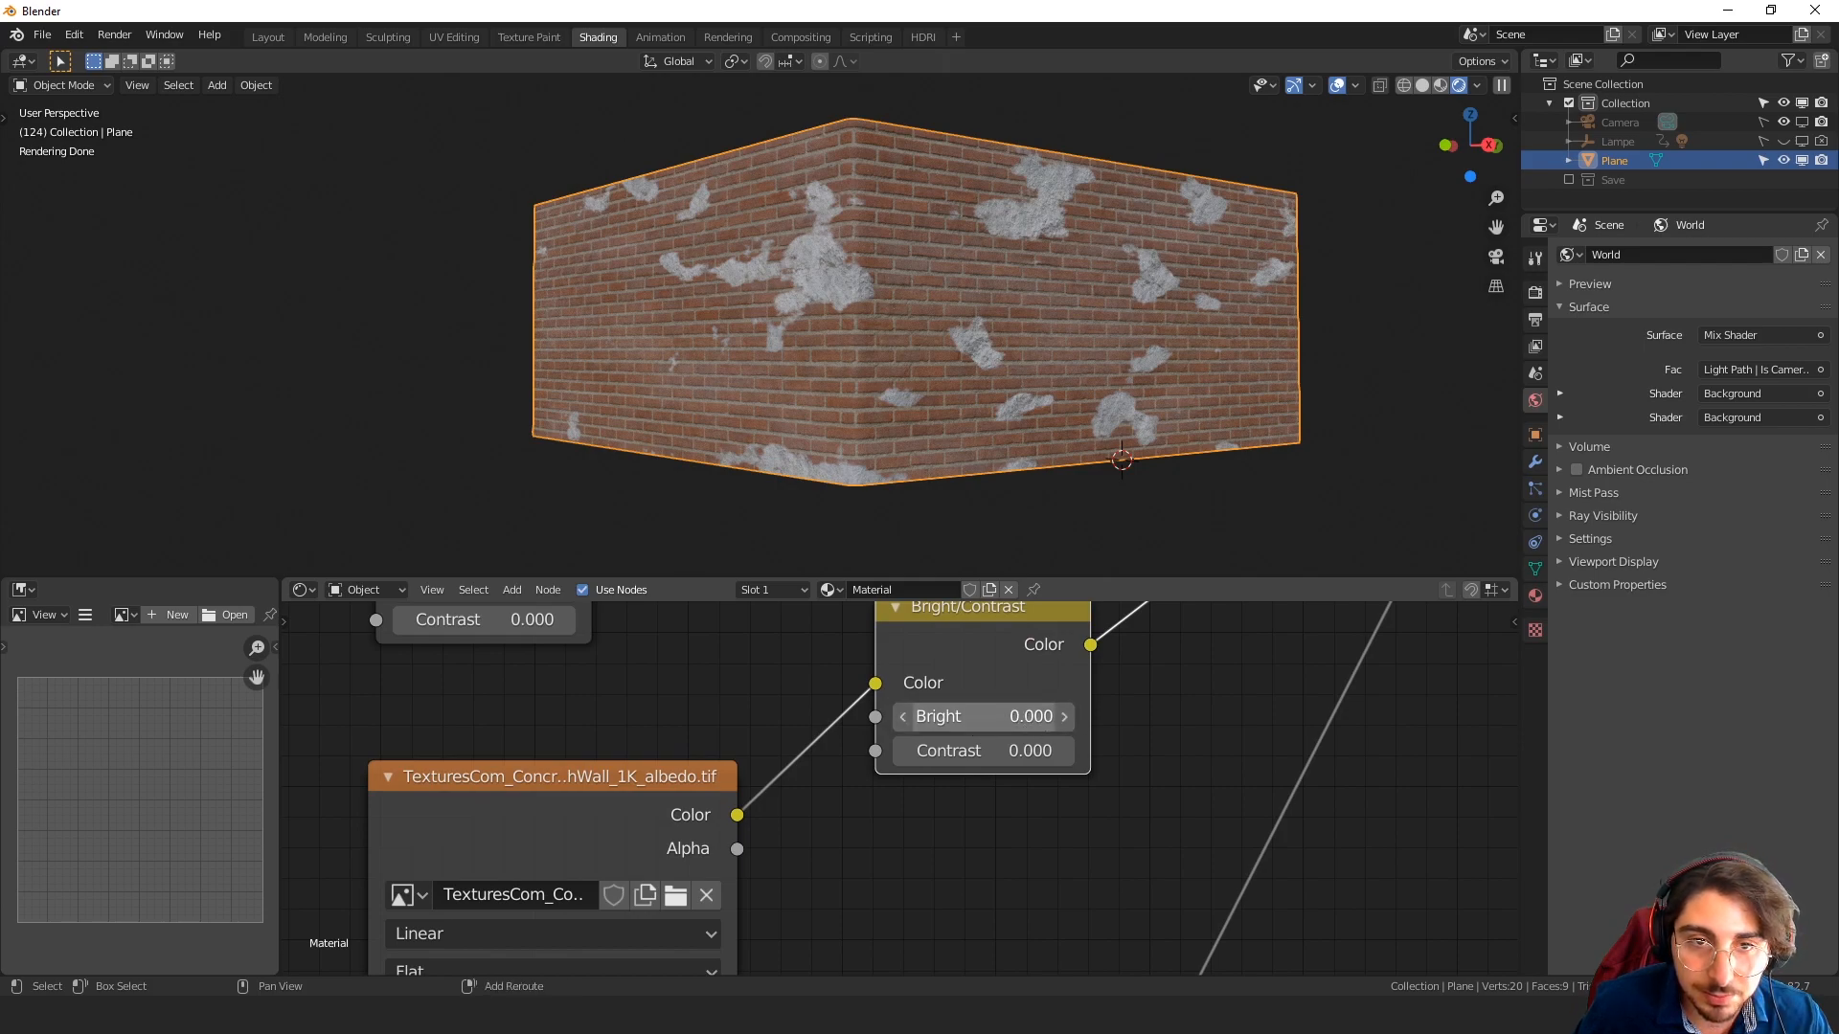
{"action": "left_click_drag", "start_coordinate": [983, 716], "coordinate": [957, 716]}
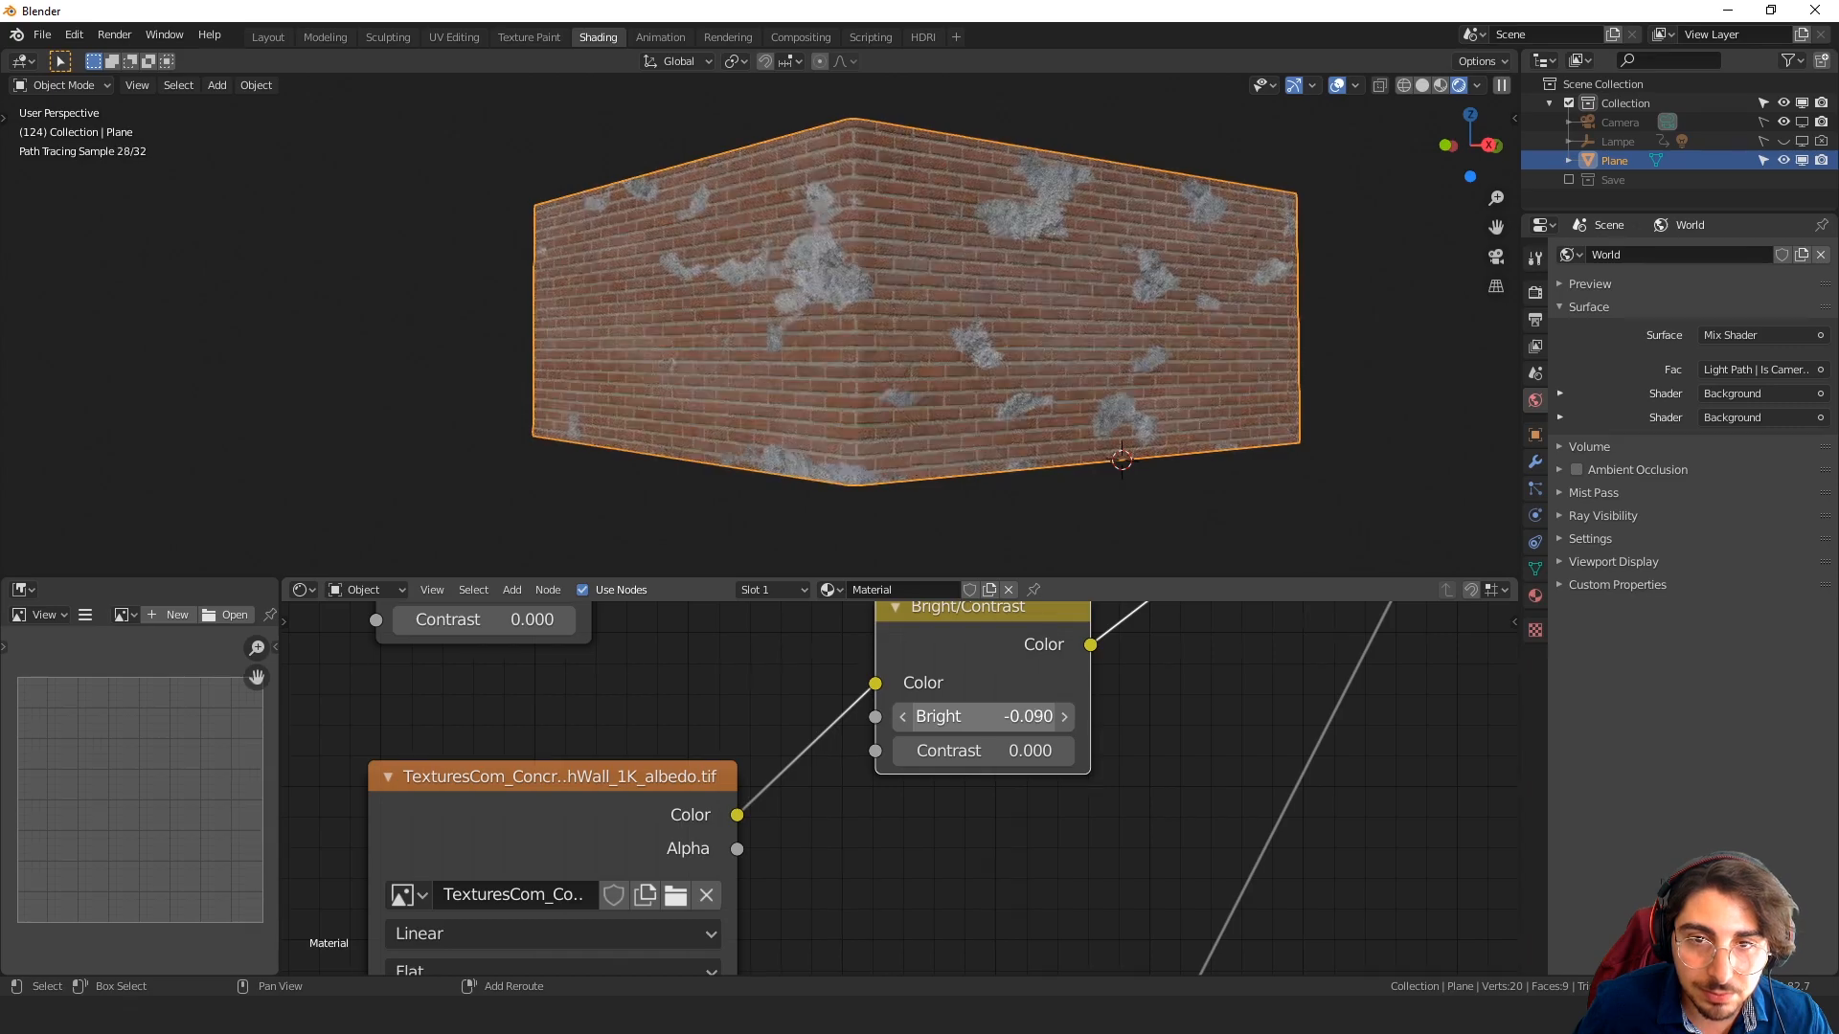
{"action": "scroll", "coordinate": [1007, 348], "scroll_direction": "up", "scroll_amount": 3}
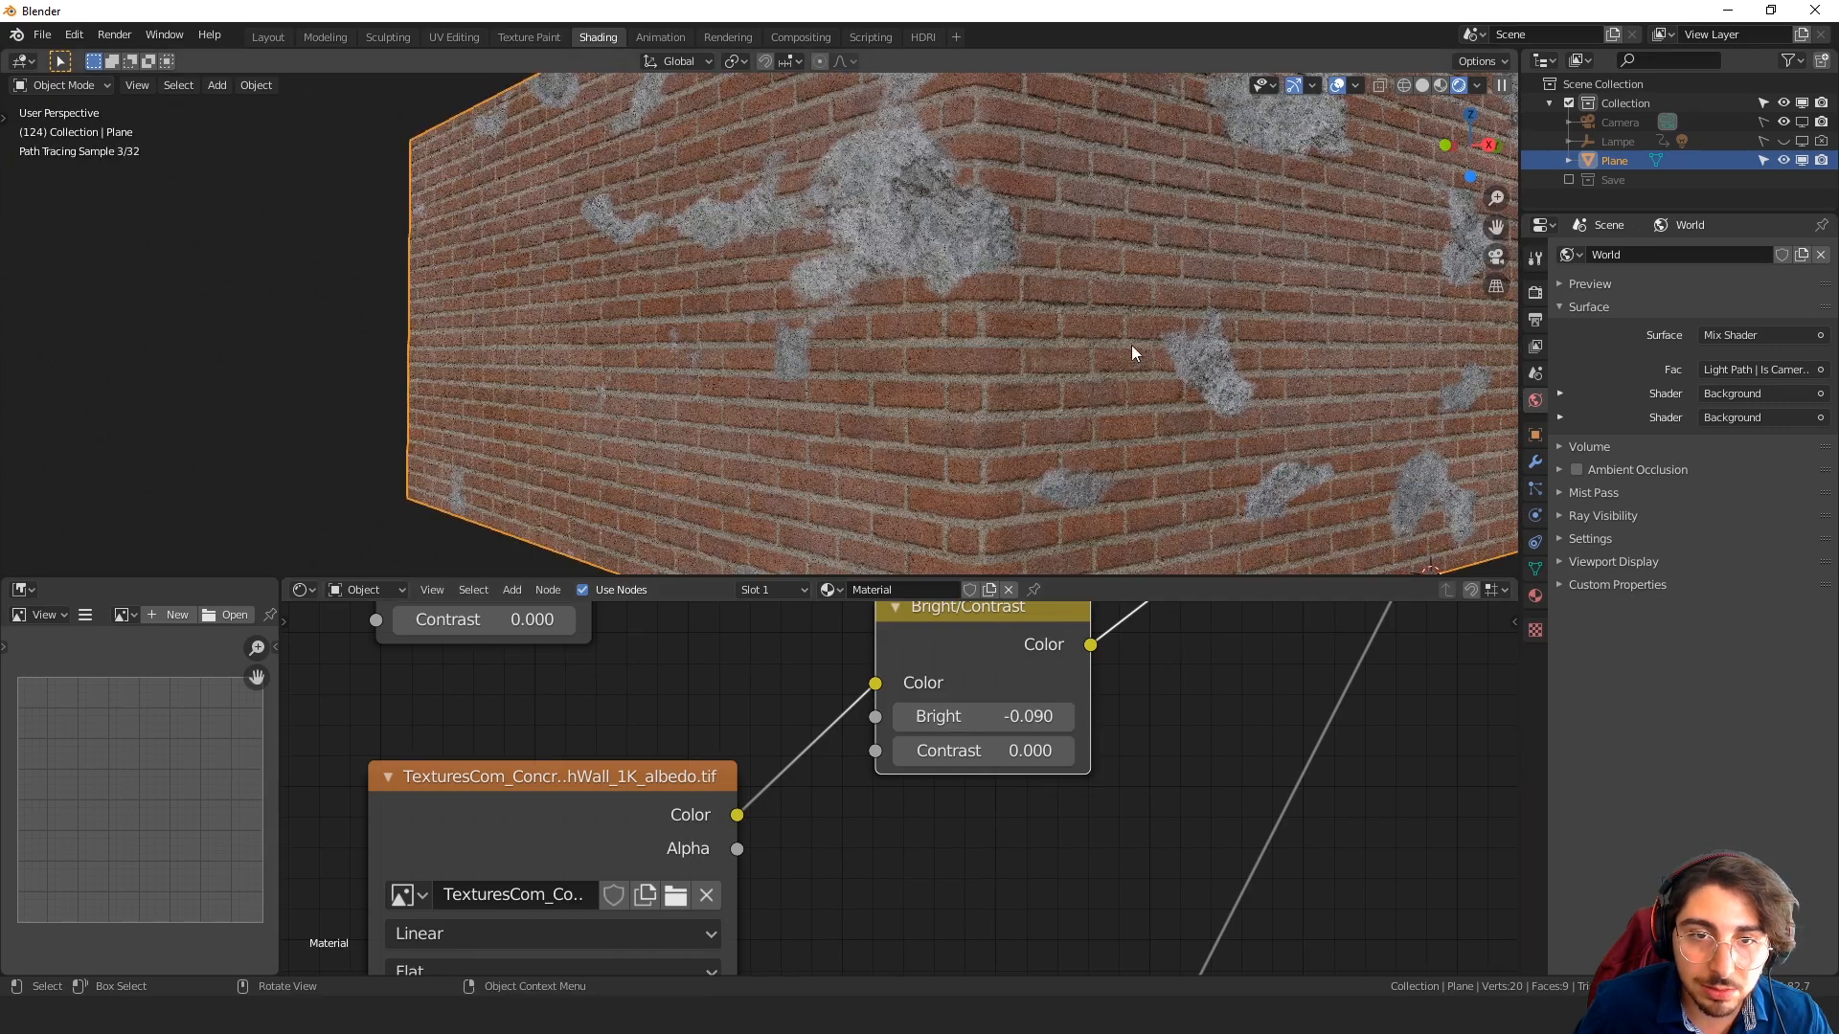
{"action": "middle_click_drag", "start_coordinate": [1174, 358], "coordinate": [1136, 328]}
{"action": "scroll", "coordinate": [960, 387], "scroll_direction": "down", "scroll_amount": 5}
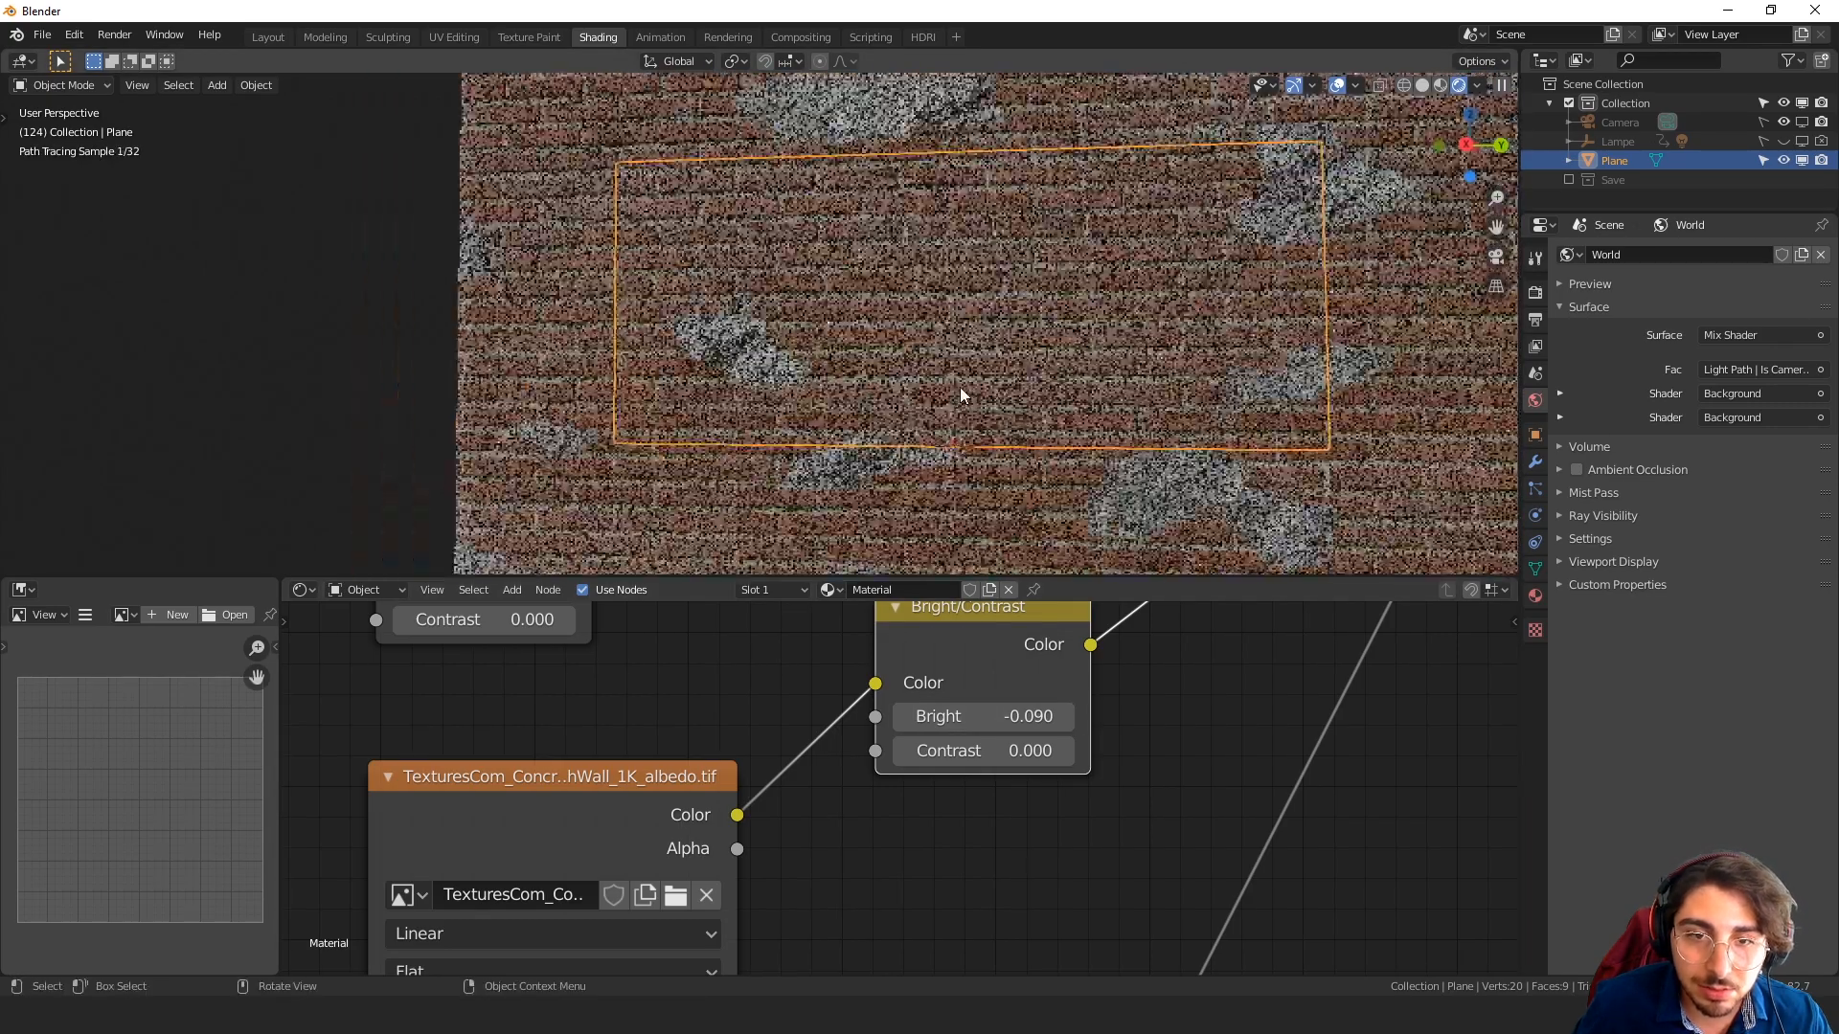
{"action": "mouse_move", "coordinate": [865, 406]}
{"action": "middle_mouse_down"}
{"action": "mouse_move", "coordinate": [785, 406]}
{"action": "mouse_move", "coordinate": [919, 413]}
{"action": "middle_mouse_up"}
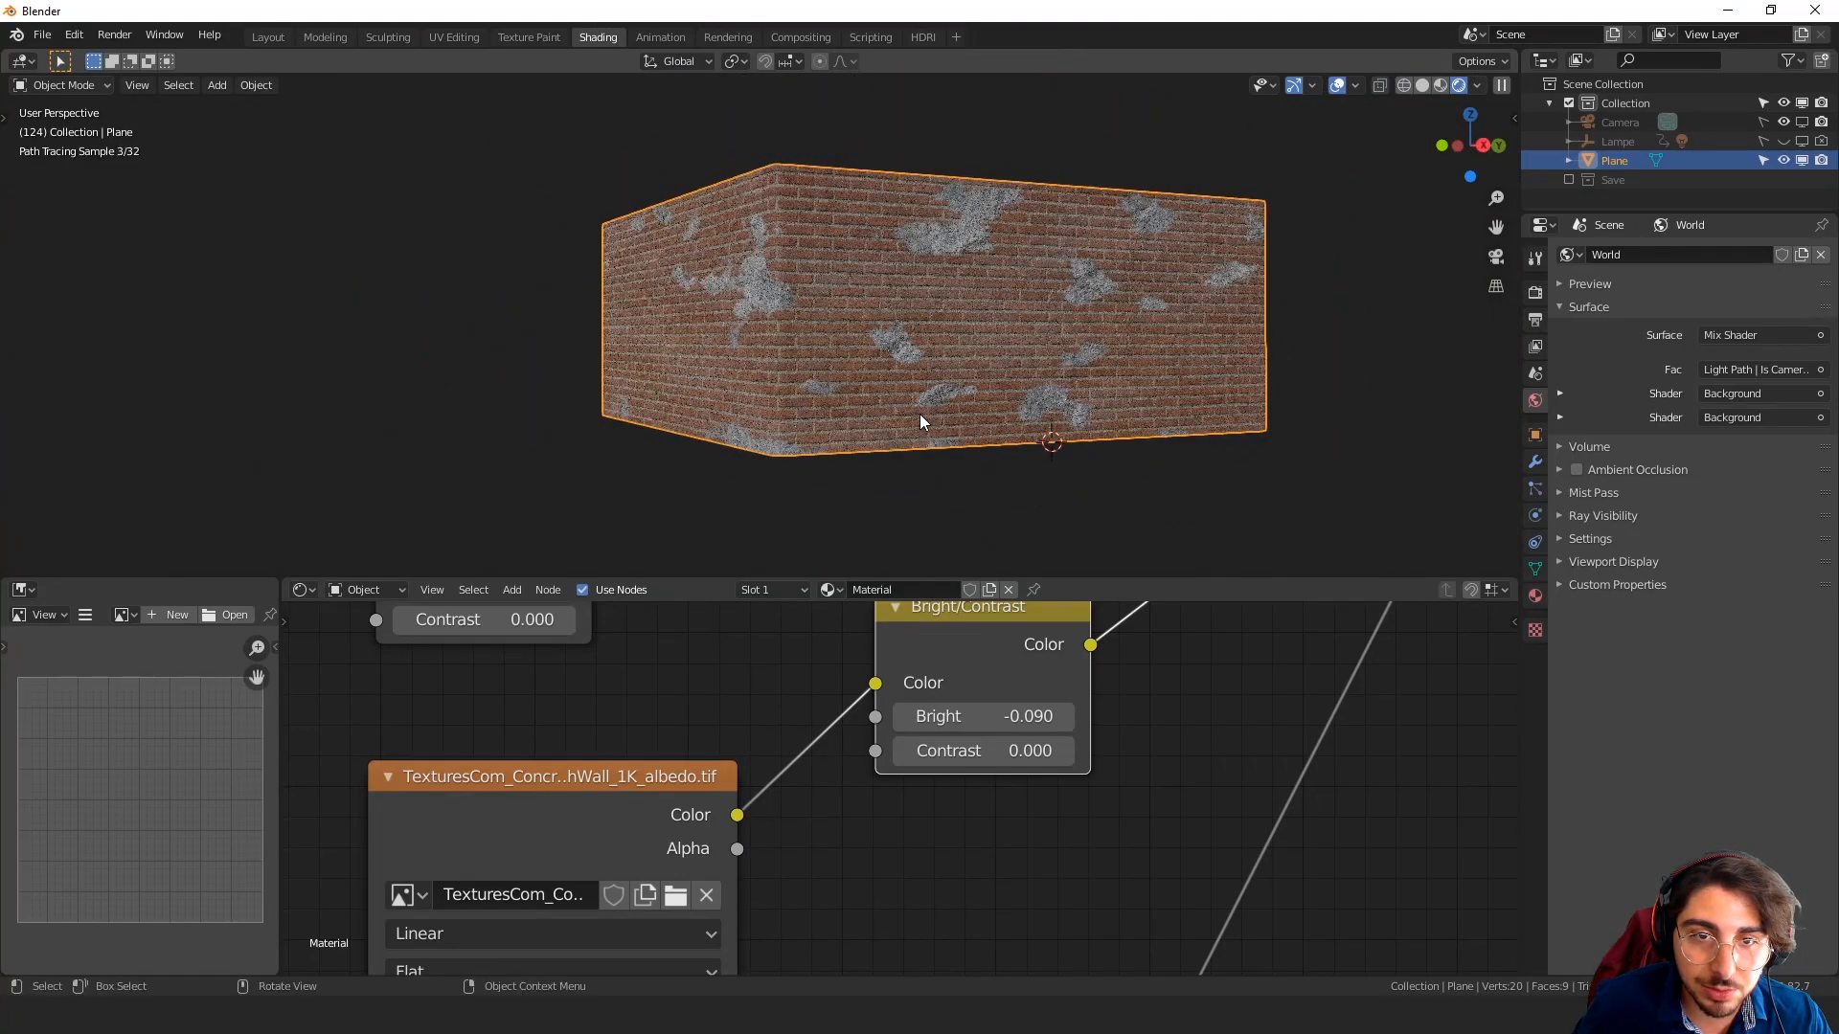
{"action": "scroll", "coordinate": [917, 413], "scroll_direction": "down", "scroll_amount": 2}
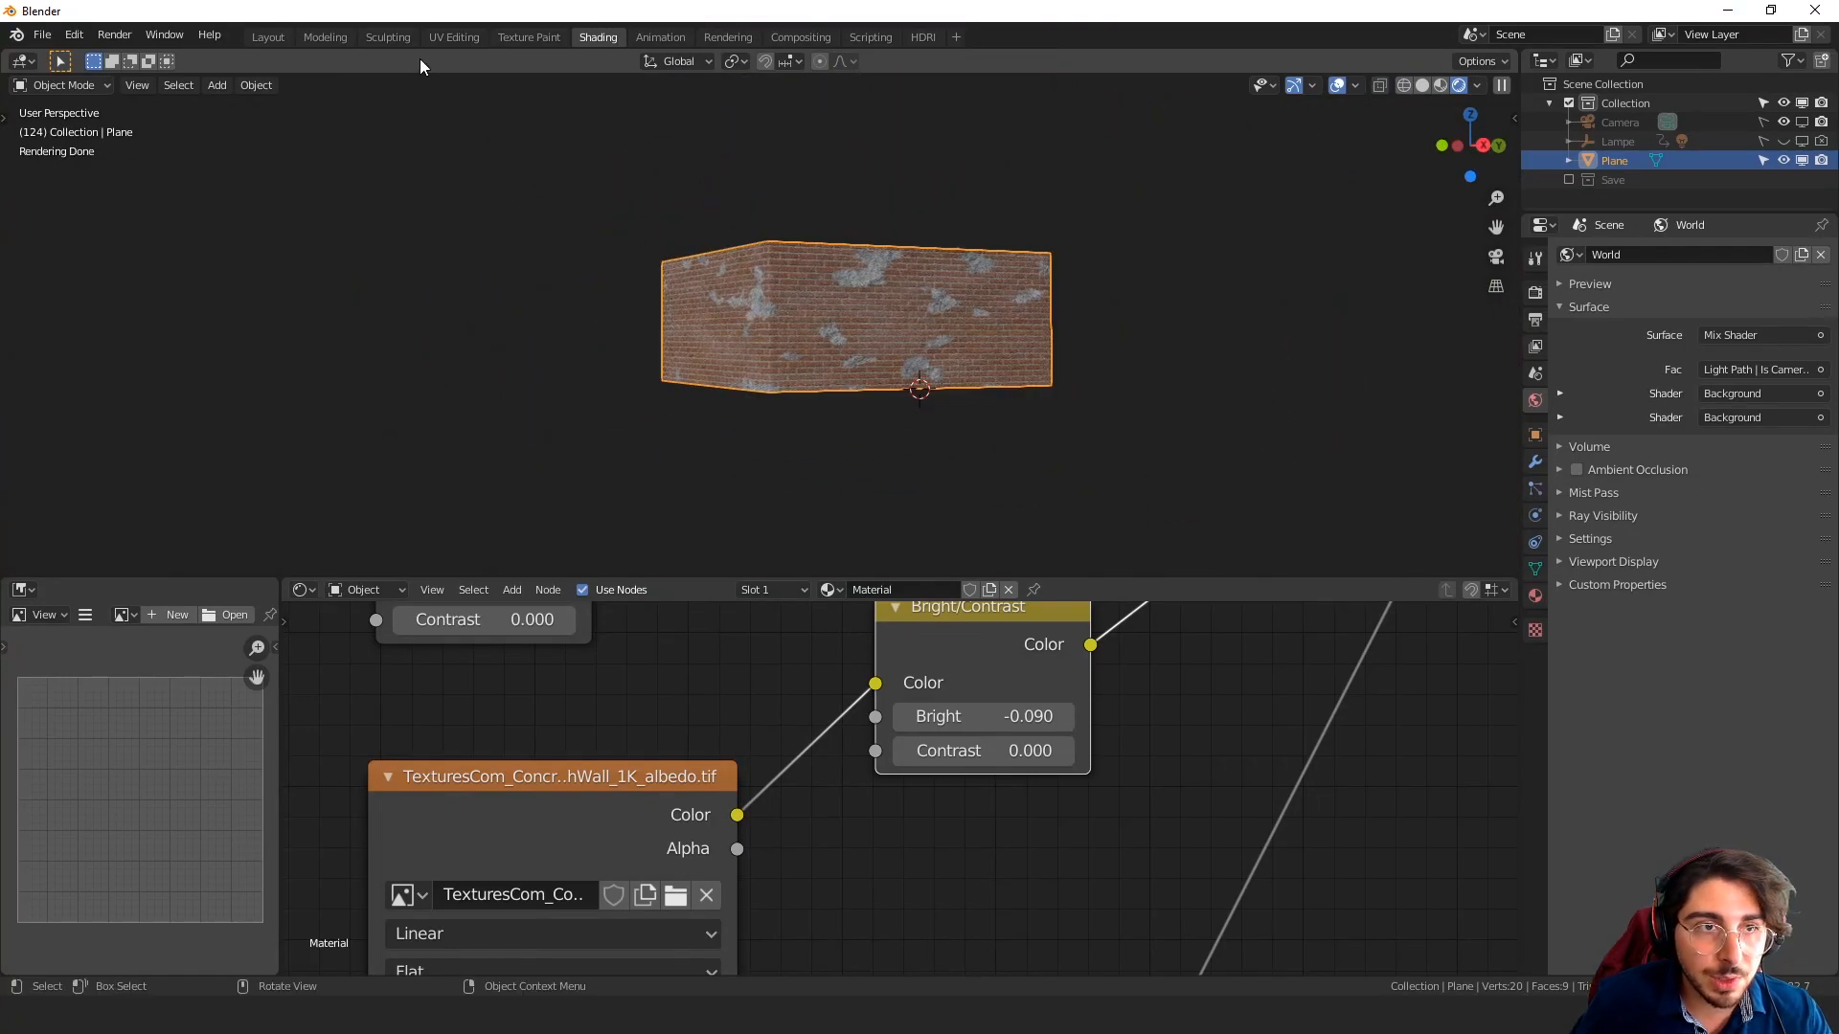
Switch to the Layout workspace, deselect the wall and add an Area light to the scene
{"action": "left_click", "coordinate": [281, 39]}
{"action": "middle_click_drag", "start_coordinate": [601, 493], "coordinate": [729, 534]}
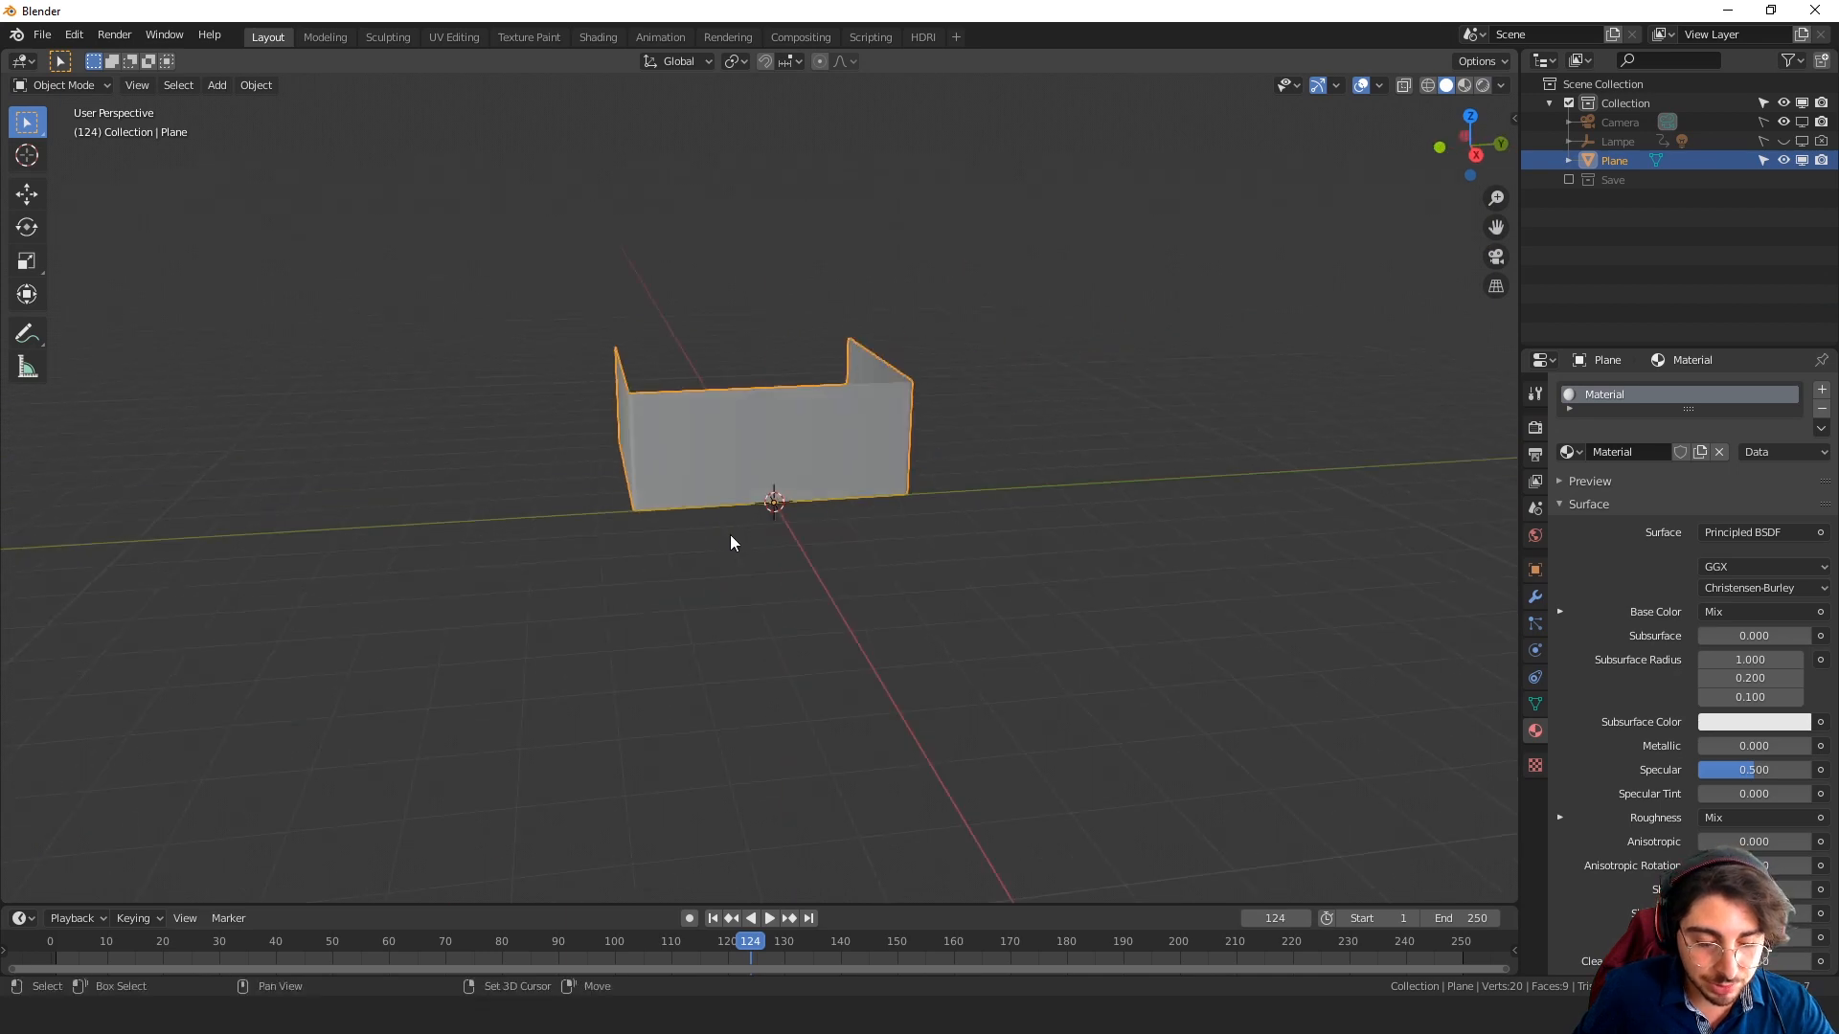
{"action": "key", "text": "shift+a"}
{"action": "mouse_move", "coordinate": [735, 536]}
{"action": "left_click", "coordinate": [900, 551]}
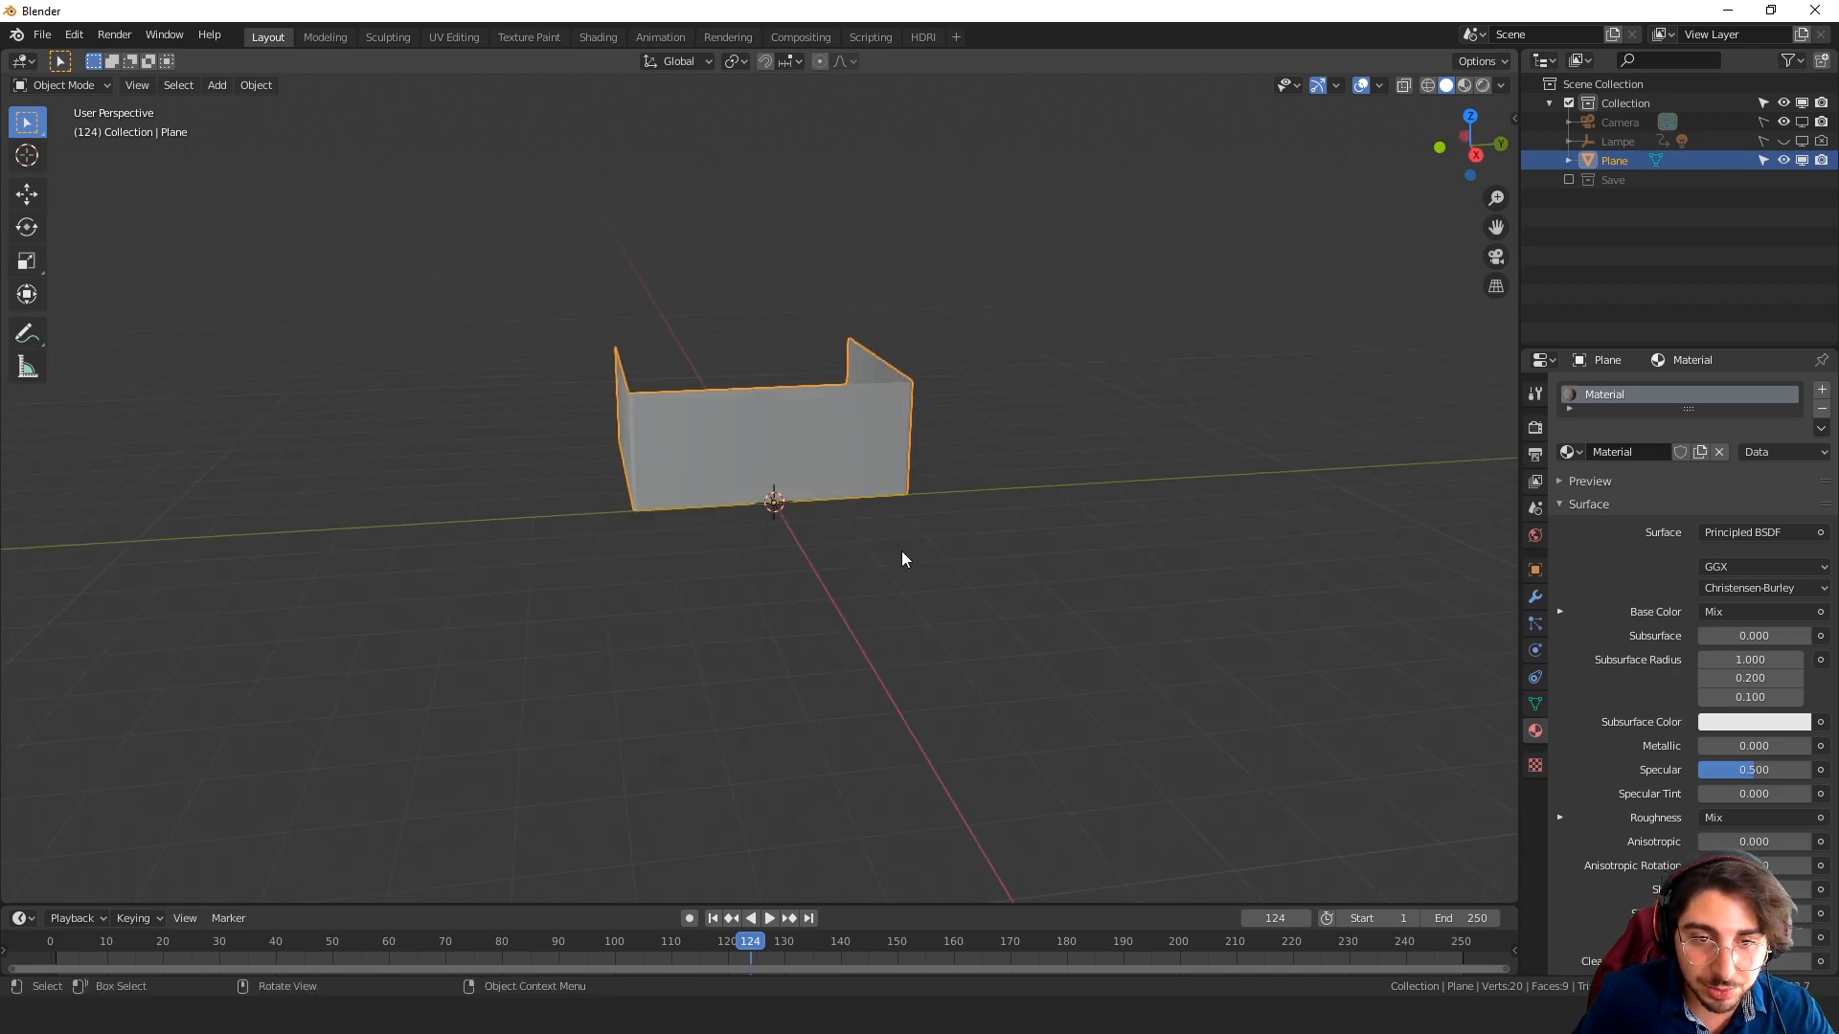
{"action": "left_click", "coordinate": [716, 662]}
{"action": "key", "text": "shift+a"}
{"action": "mouse_move", "coordinate": [690, 622]}
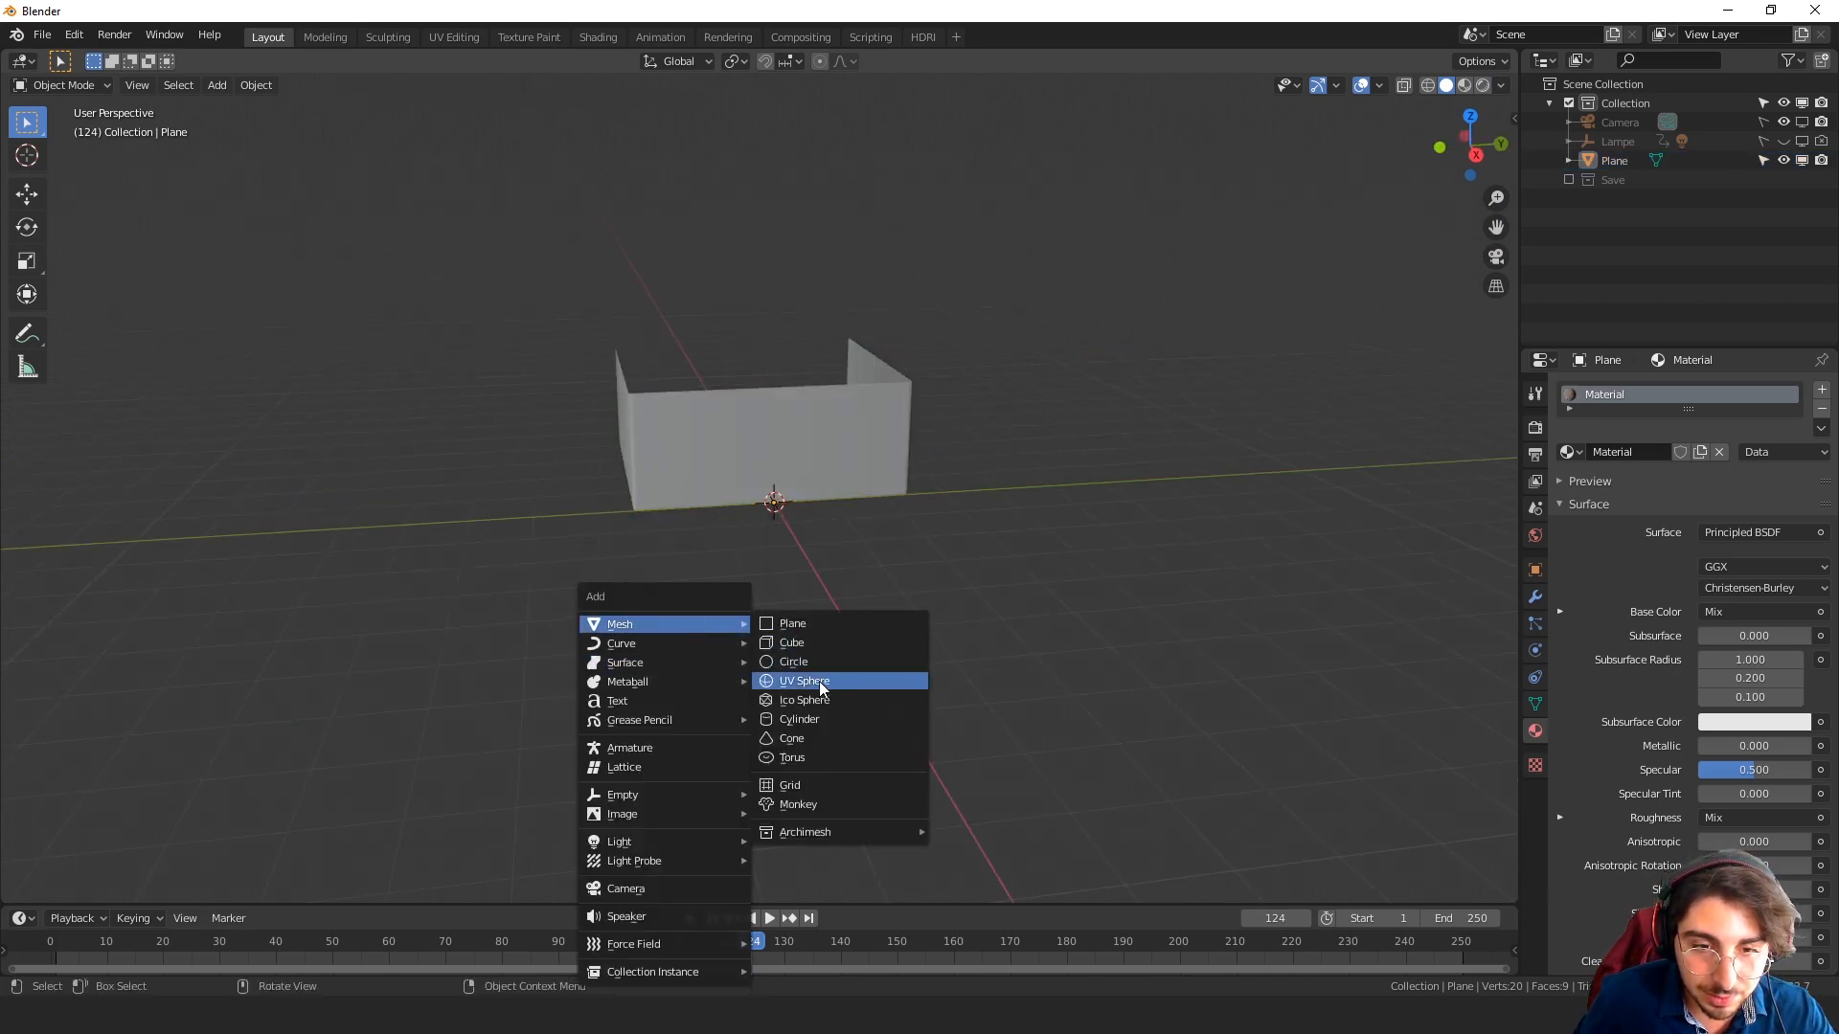
{"action": "mouse_move", "coordinate": [645, 848]}
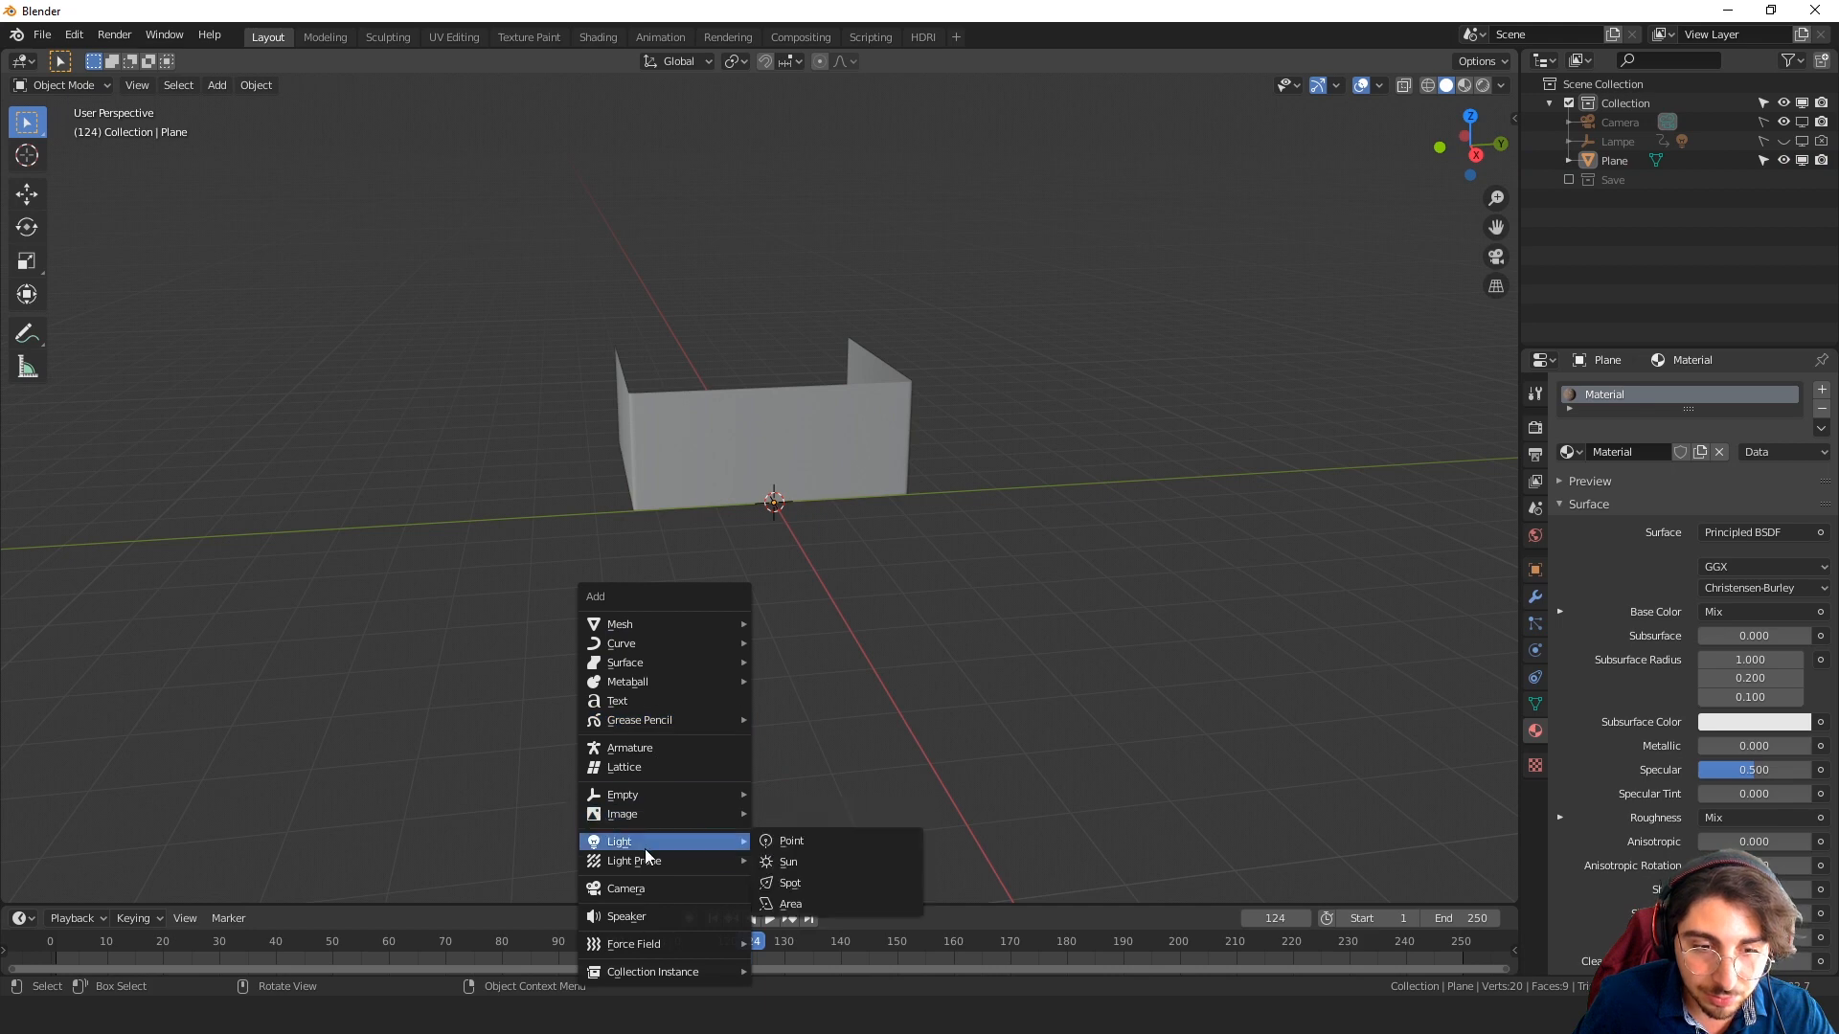
{"action": "left_click", "coordinate": [790, 904]}
Enlarge the area light in front of the wall and set its power to 2000 W
{"action": "key", "text": "s"}
{"action": "left_click", "coordinate": [1061, 603]}
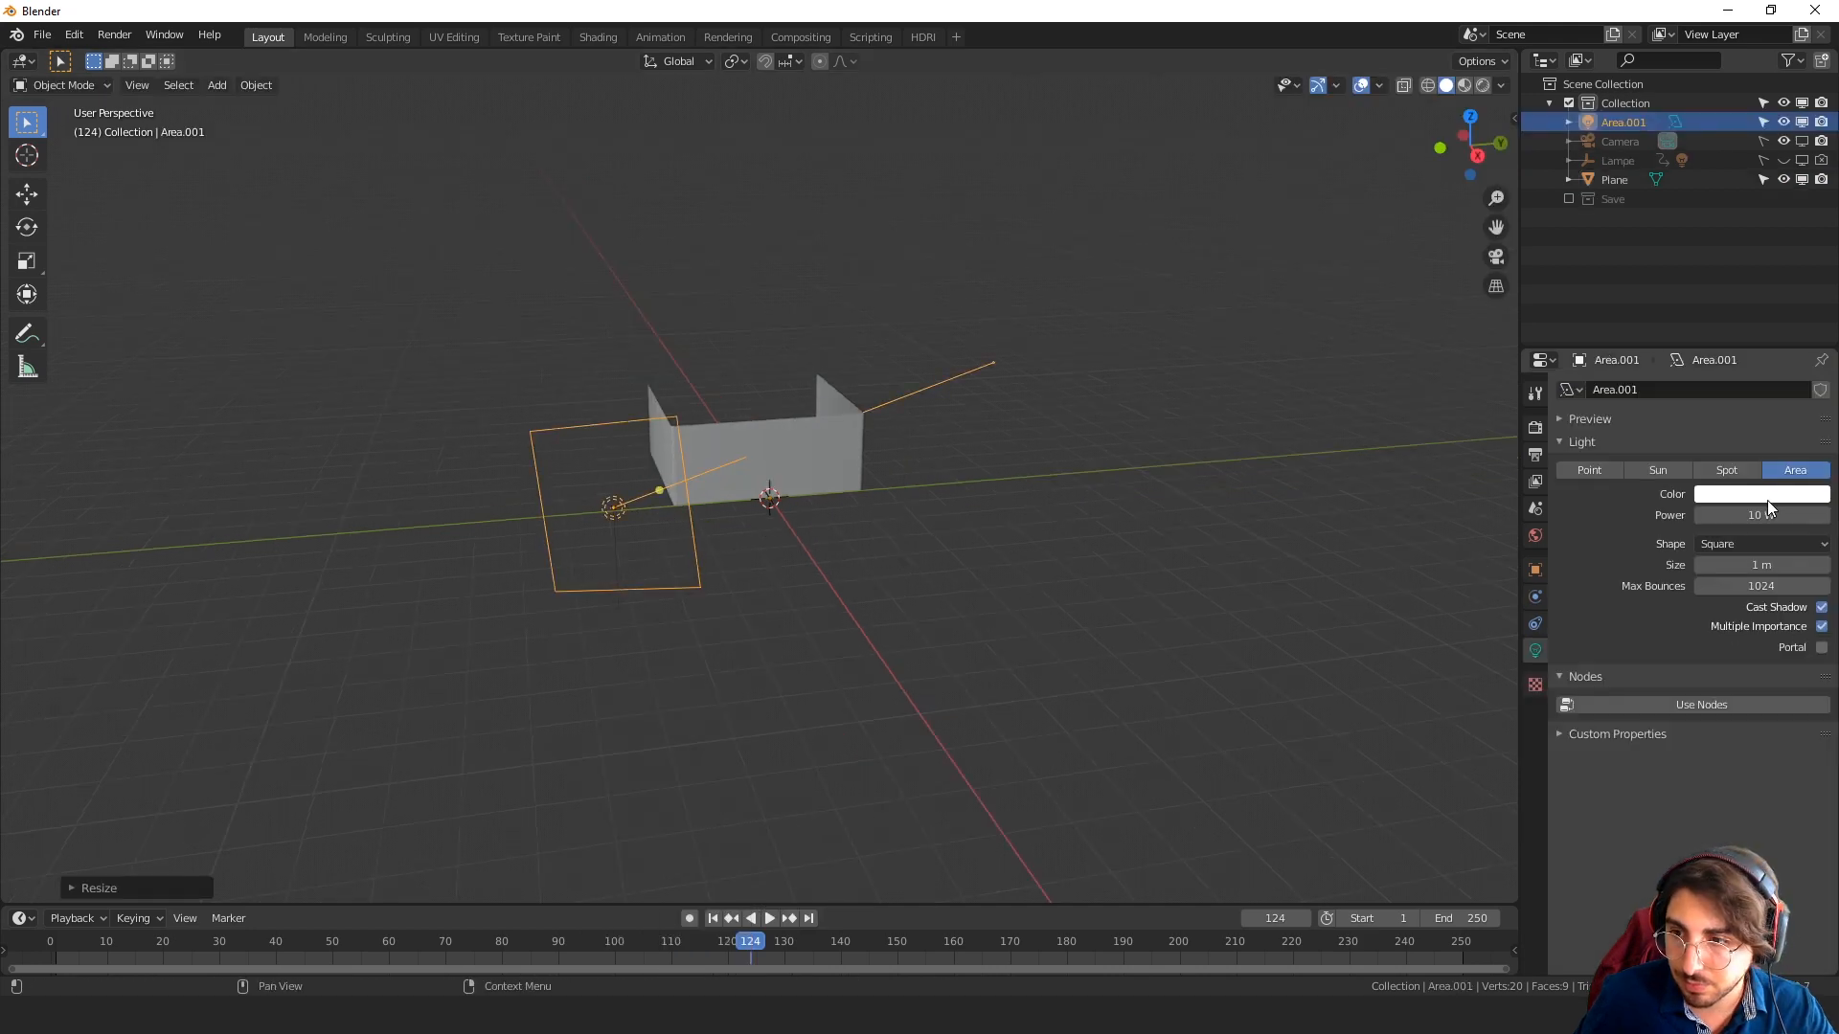
{"action": "left_click", "coordinate": [1767, 511]}
{"action": "type", "text": "200"}
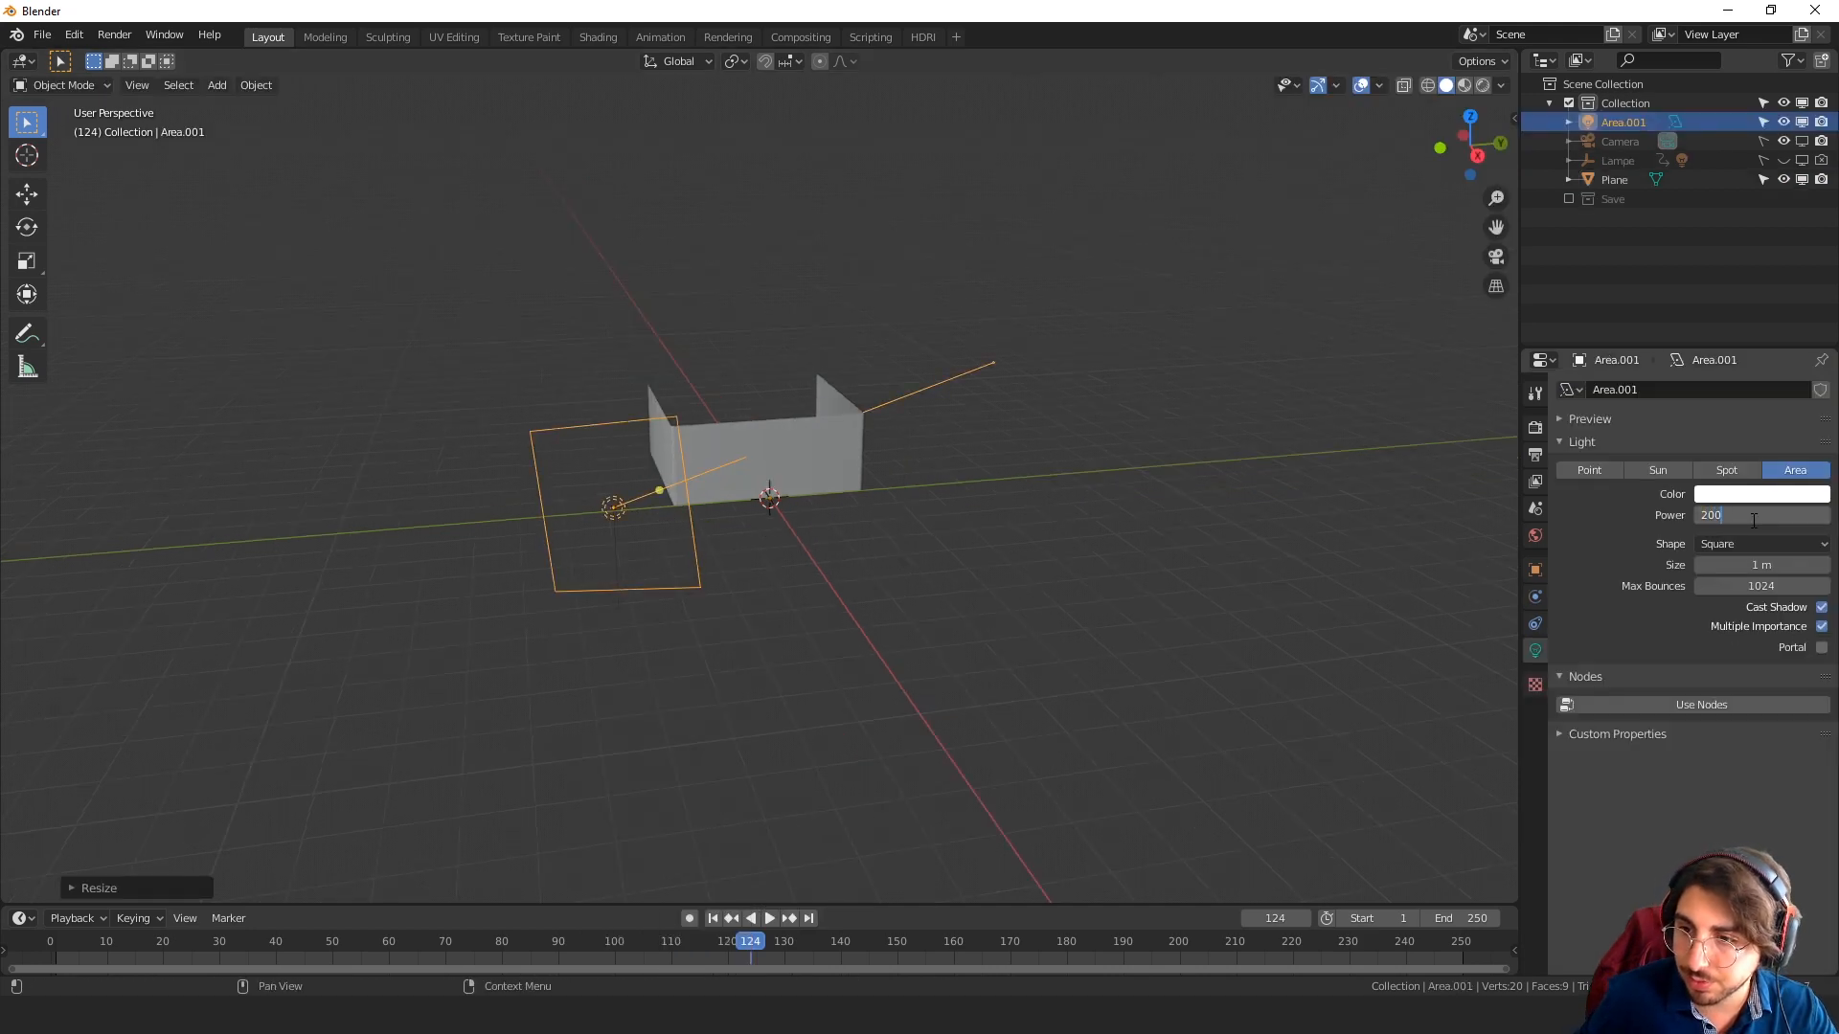
{"action": "type", "text": "0"}
{"action": "key", "text": "Return"}
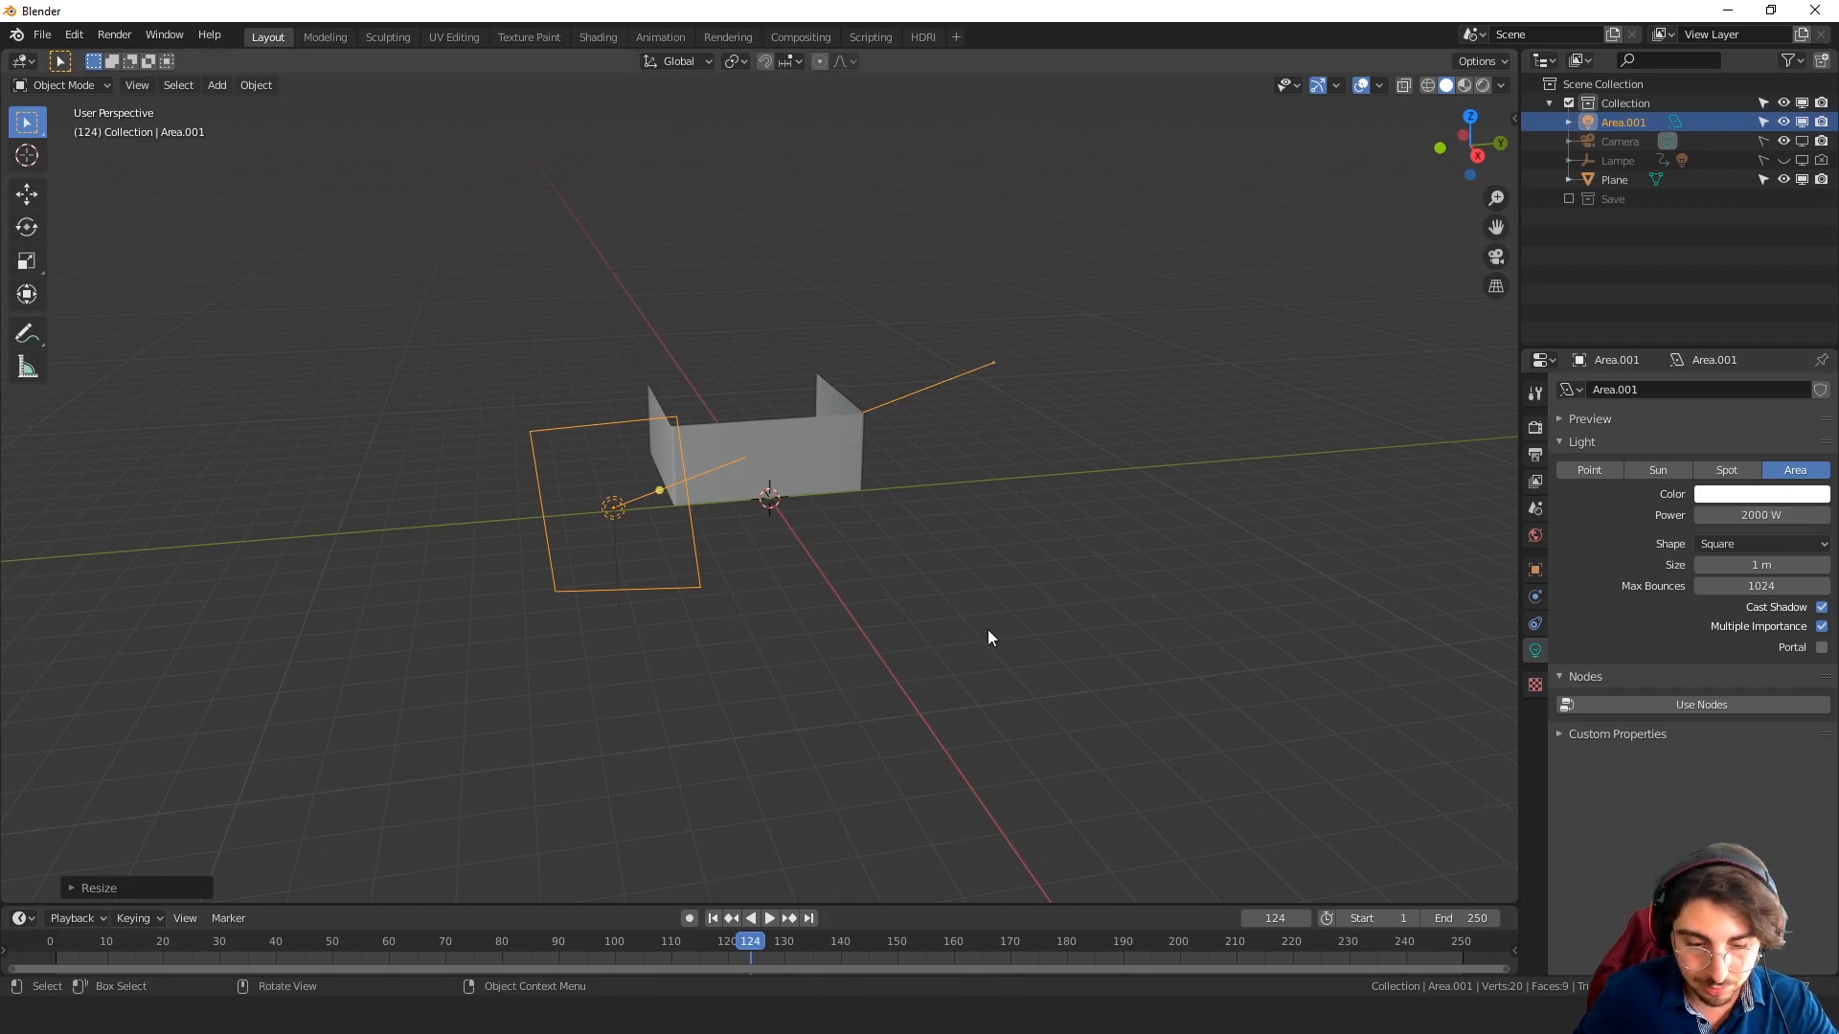
Display the scene in Rendered shading and inspect the lit brick and concrete surfaces from several sides of the wall
{"action": "middle_click_drag", "start_coordinate": [987, 629], "coordinate": [1021, 643]}
{"action": "key", "text": "z"}
{"action": "scroll", "coordinate": [1047, 583], "scroll_direction": "up", "scroll_amount": 7}
{"action": "mouse_move", "coordinate": [1130, 583]}
{"action": "middle_mouse_down"}
{"action": "mouse_move", "coordinate": [1161, 583]}
{"action": "mouse_move", "coordinate": [996, 546]}
{"action": "mouse_move", "coordinate": [1117, 520]}
{"action": "mouse_move", "coordinate": [682, 477]}
{"action": "mouse_move", "coordinate": [705, 480]}
{"action": "middle_mouse_up"}
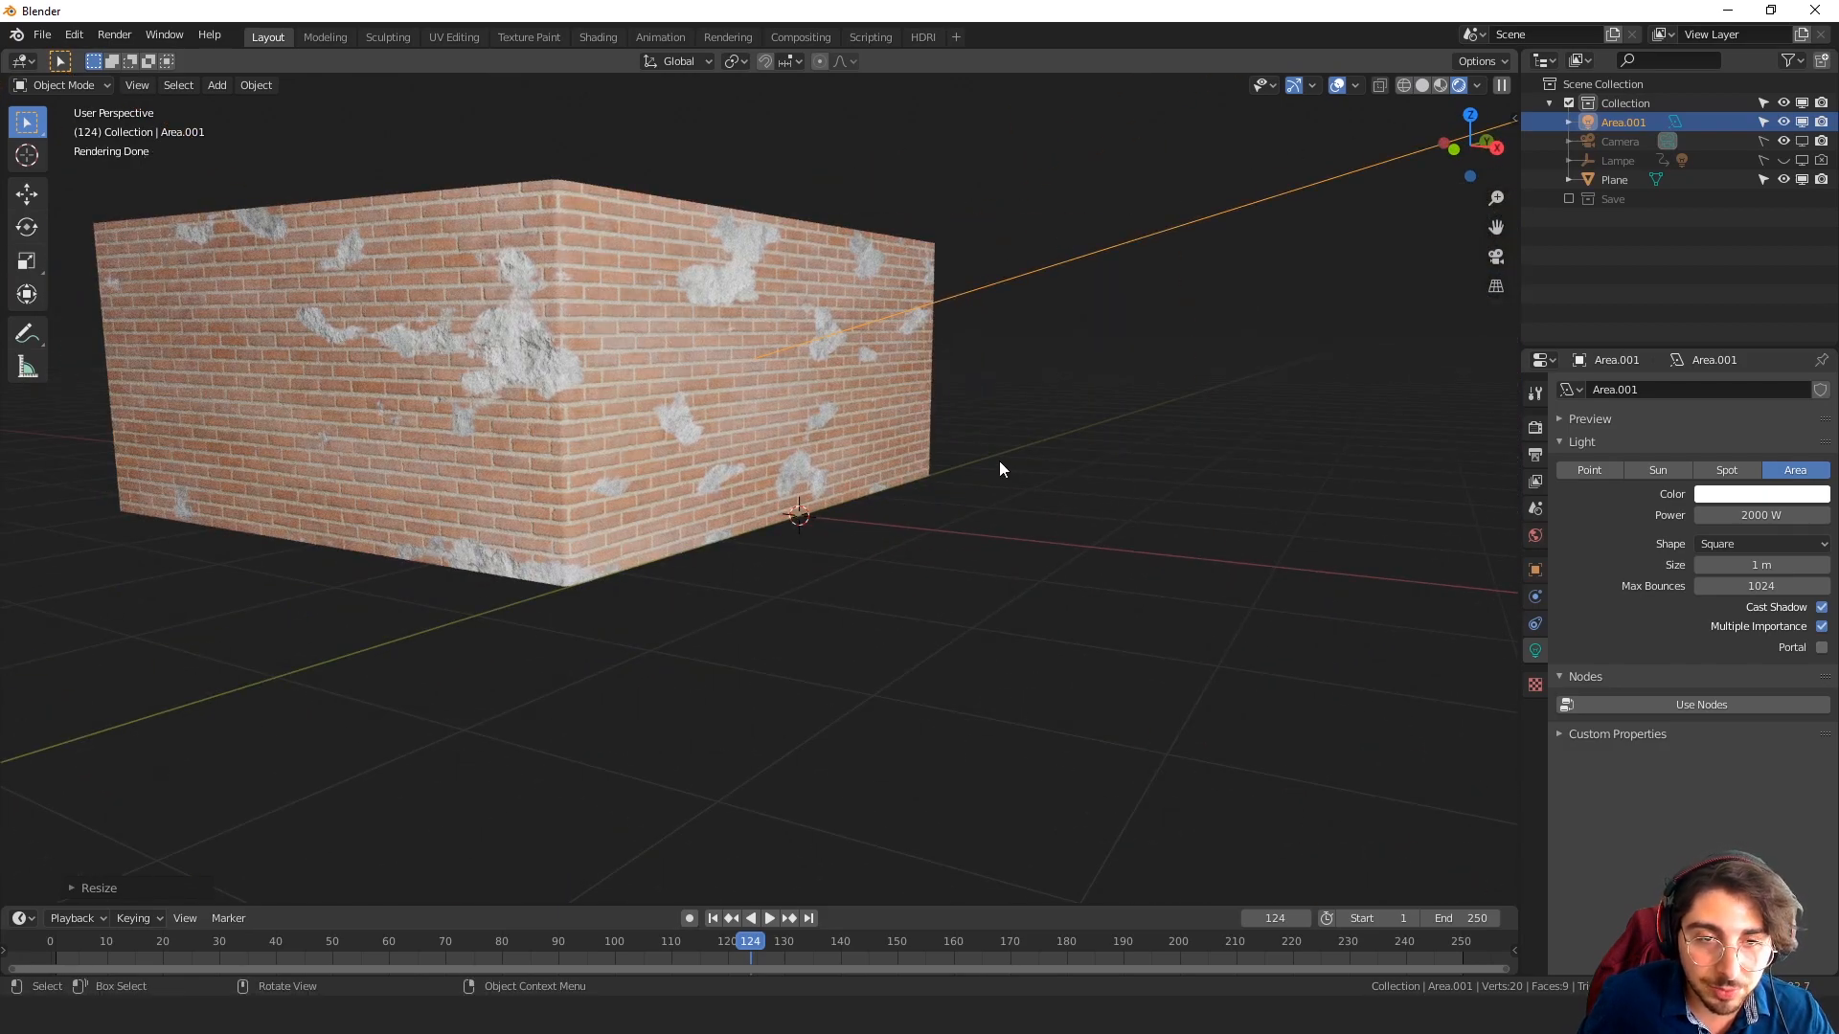
{"action": "mouse_move", "coordinate": [997, 468]}
{"action": "middle_mouse_down"}
{"action": "mouse_move", "coordinate": [1047, 485]}
{"action": "mouse_move", "coordinate": [846, 457]}
{"action": "mouse_move", "coordinate": [1113, 454]}
{"action": "mouse_move", "coordinate": [1038, 451]}
{"action": "middle_mouse_up"}
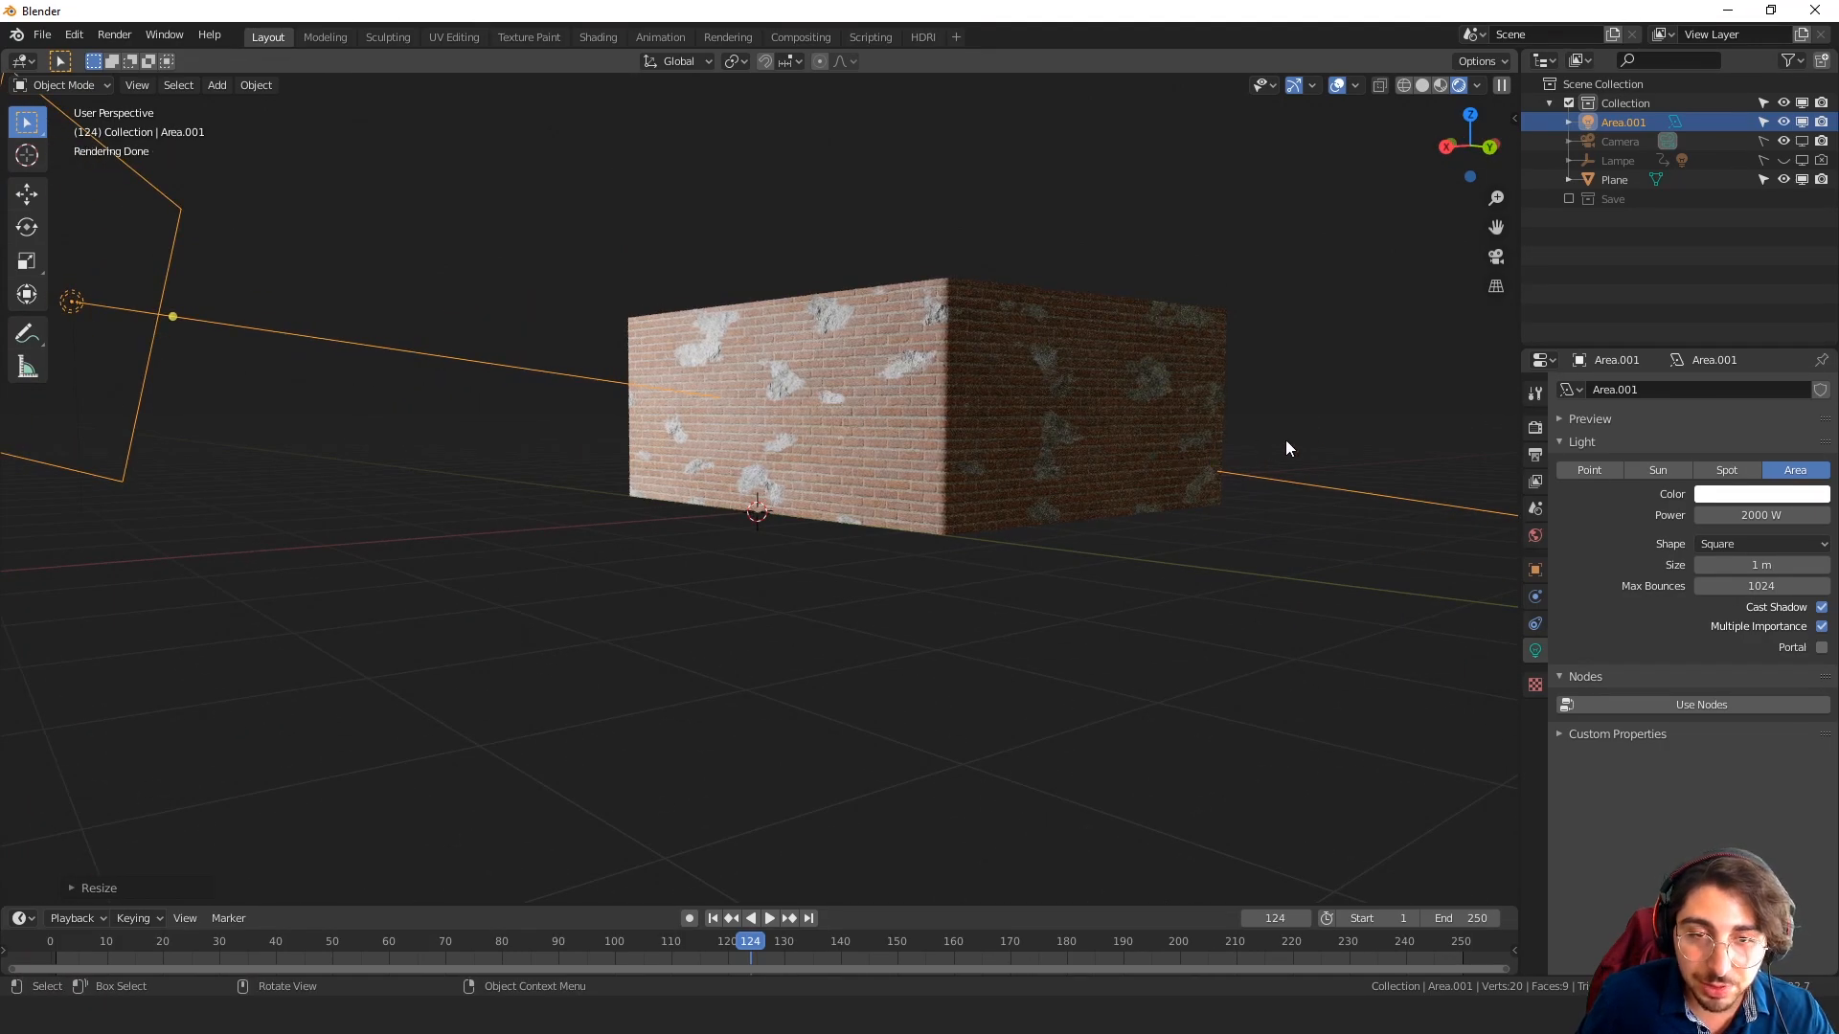
{"action": "middle_click_drag", "start_coordinate": [649, 425], "coordinate": [261, 388]}
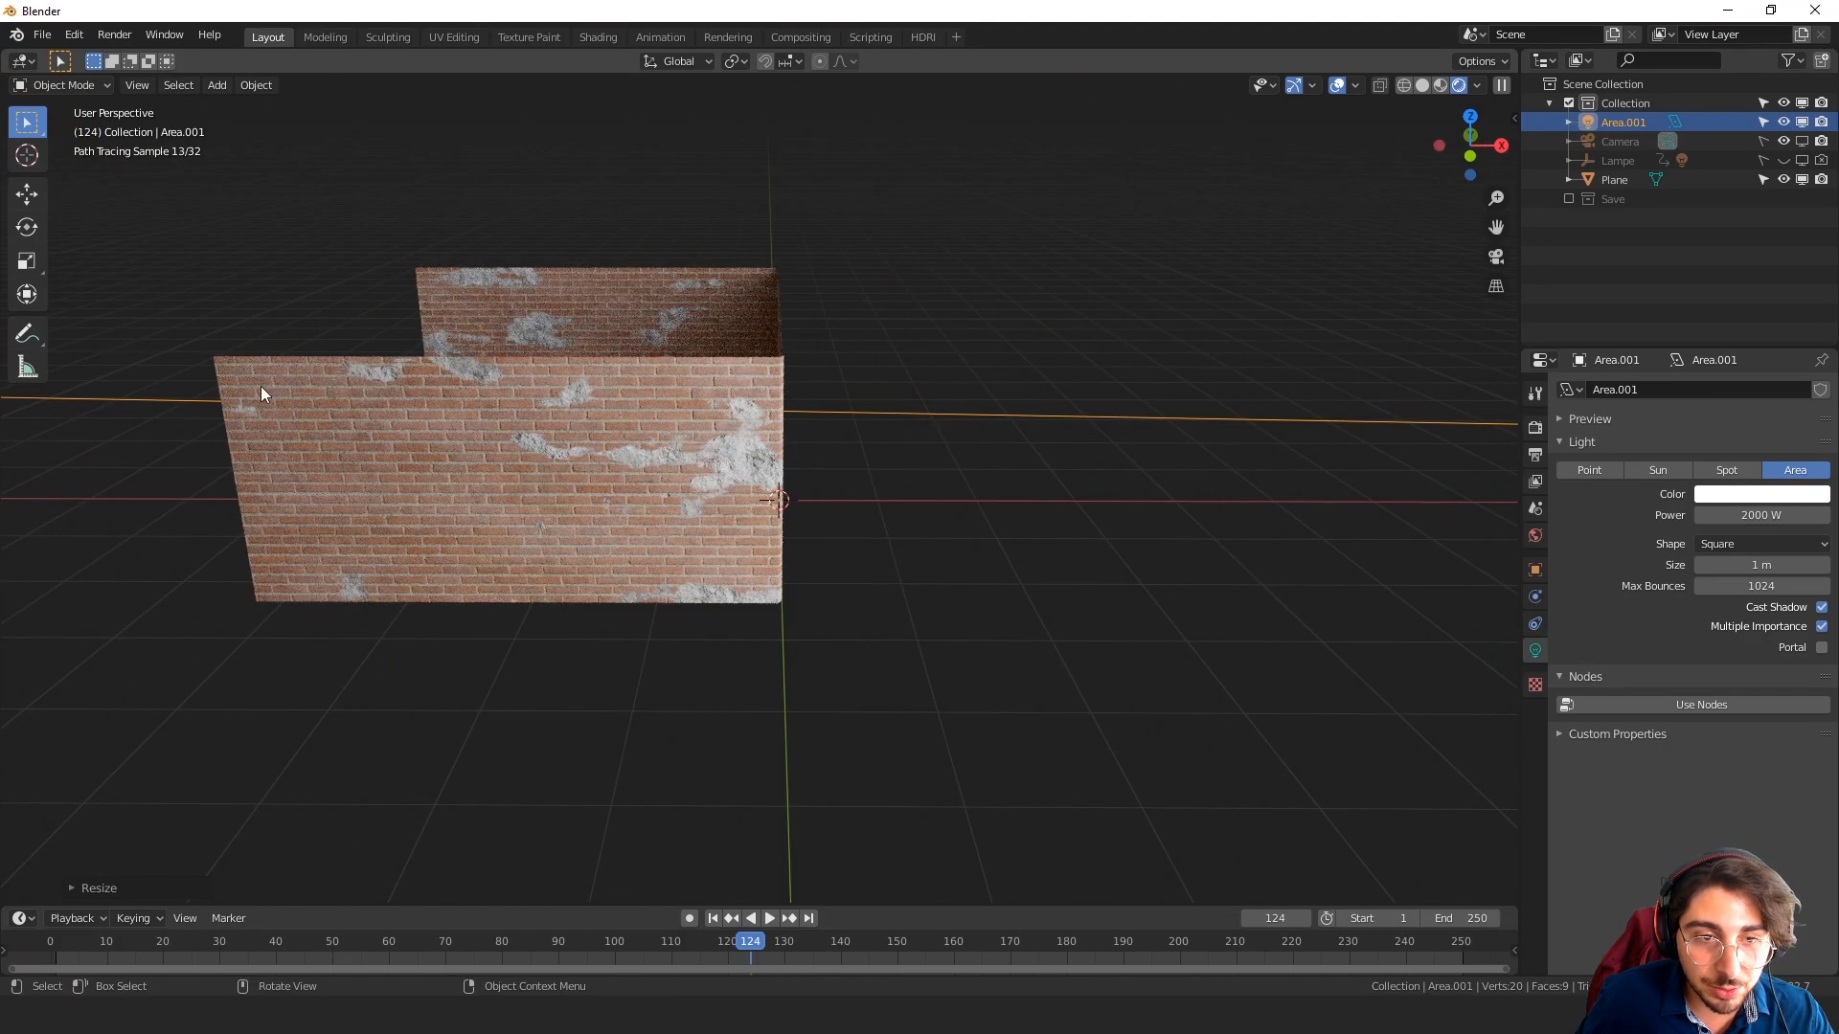
{"action": "middle_click_drag", "start_coordinate": [582, 472], "coordinate": [960, 463]}
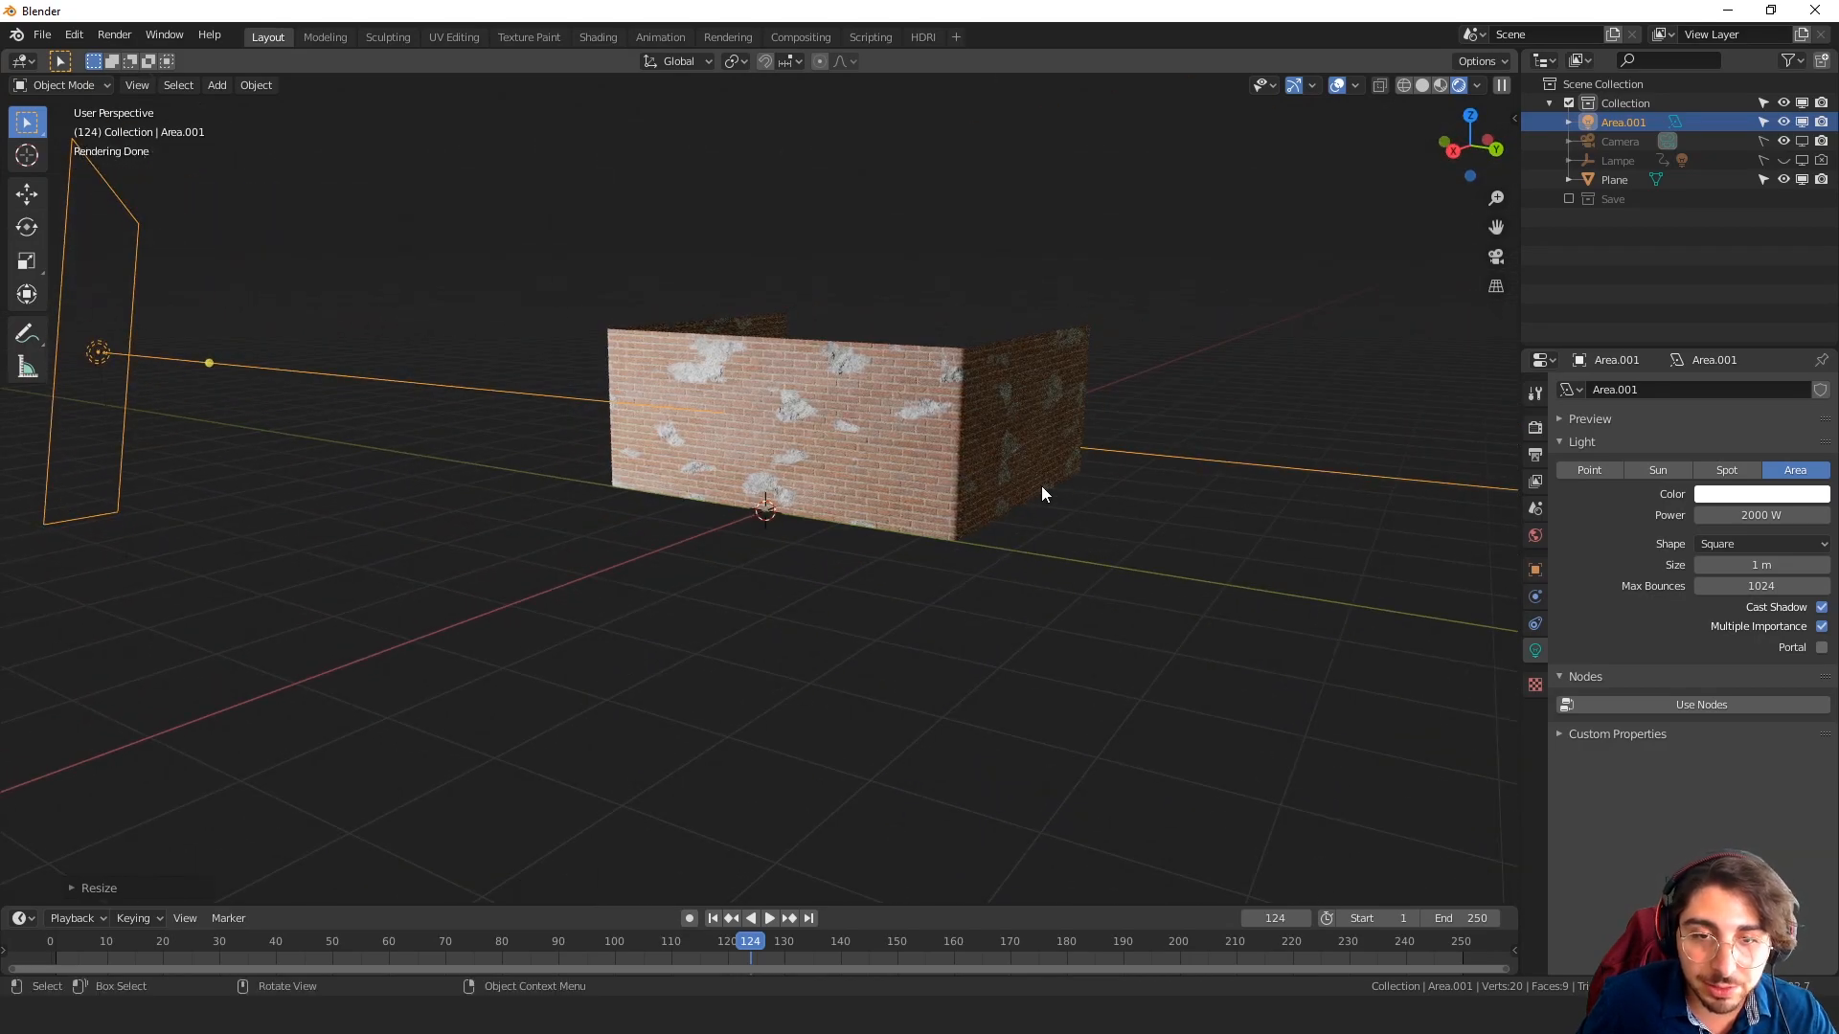
{"action": "mouse_move", "coordinate": [716, 515]}
{"action": "middle_mouse_down"}
{"action": "mouse_move", "coordinate": [739, 492]}
{"action": "mouse_move", "coordinate": [496, 479]}
{"action": "mouse_move", "coordinate": [651, 469]}
{"action": "middle_mouse_up"}
{"action": "key", "text": "KP_6"}
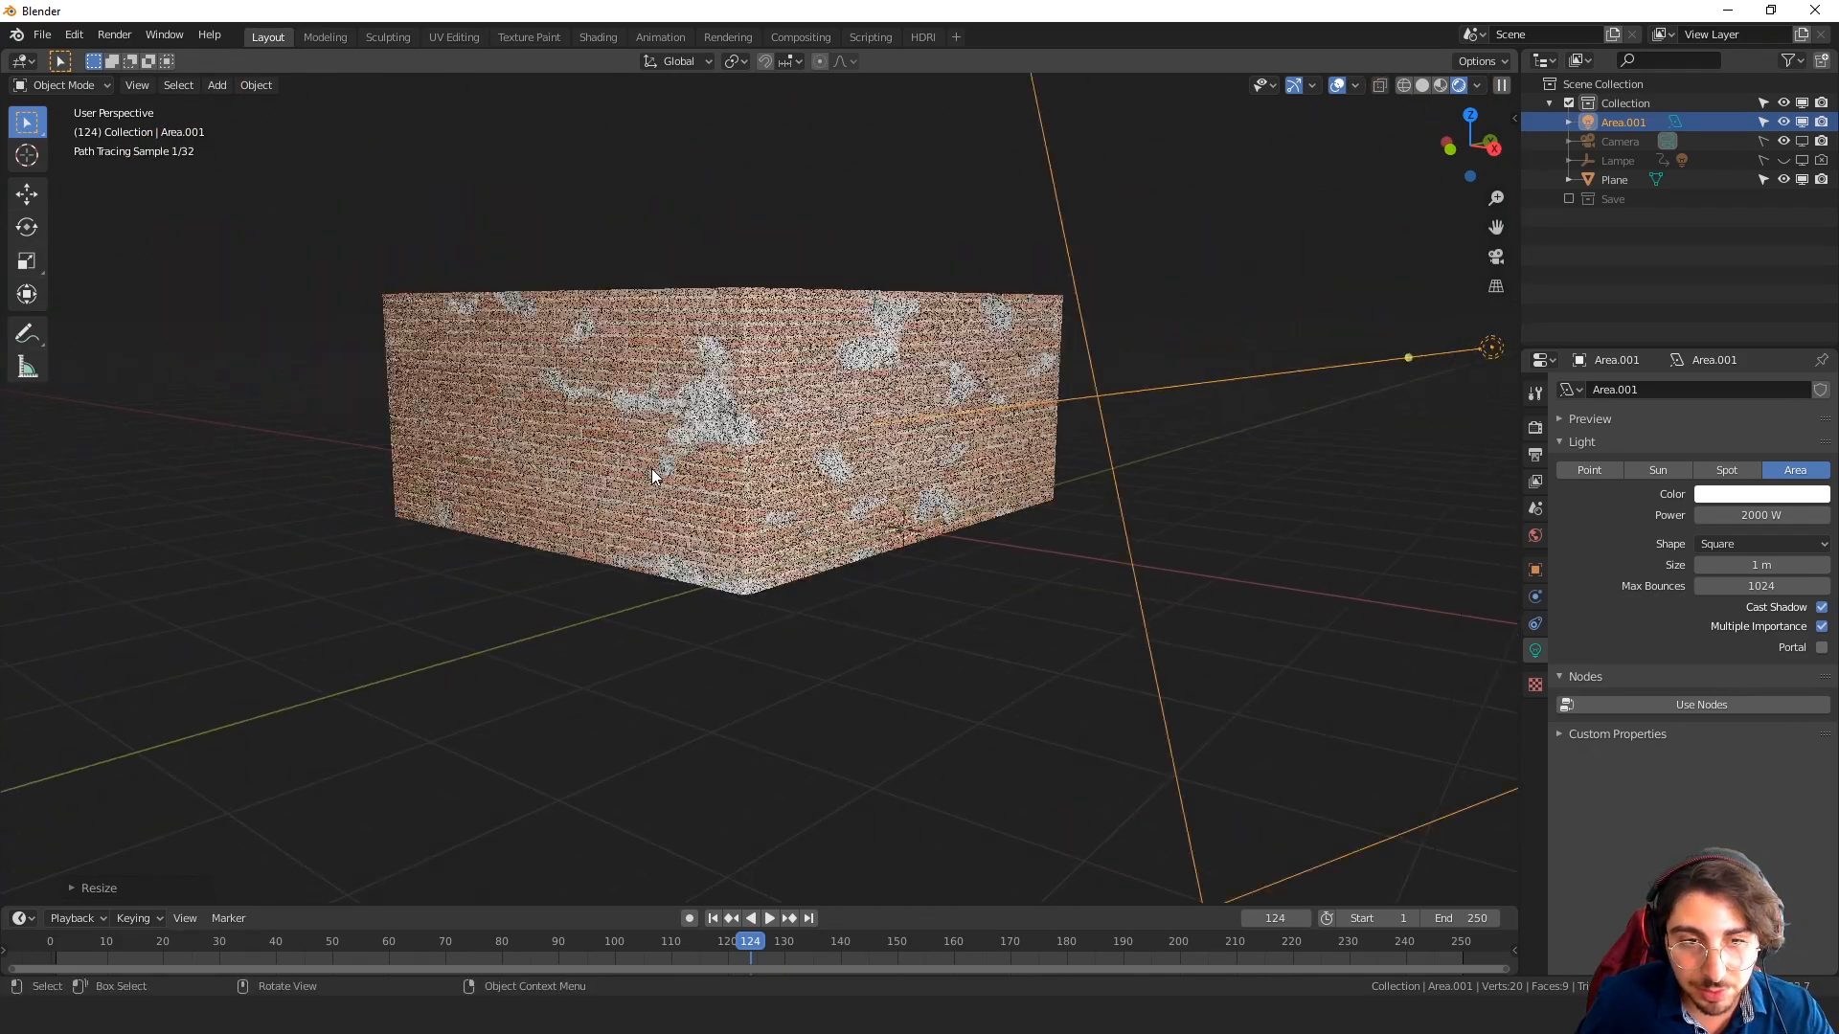